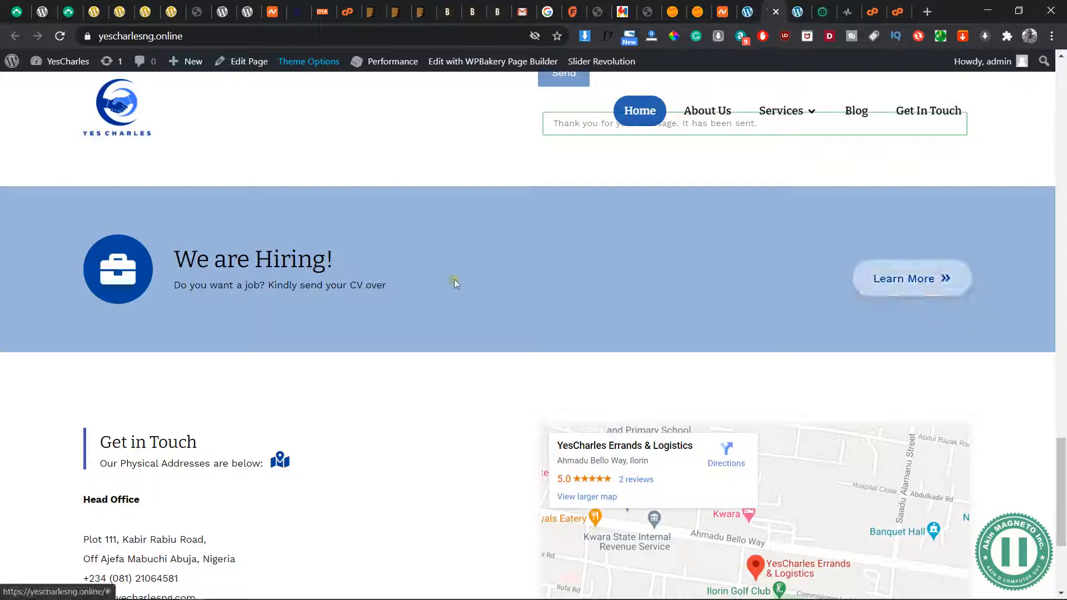
# Review the home page's We are Hiring! banner, quote form and Get in Touch section
pyautogui.moveTo(390, 285); pyautogui.dragTo(170, 257)
pyautogui.click(727, 264)
pyautogui.scroll(5, 728, 263)
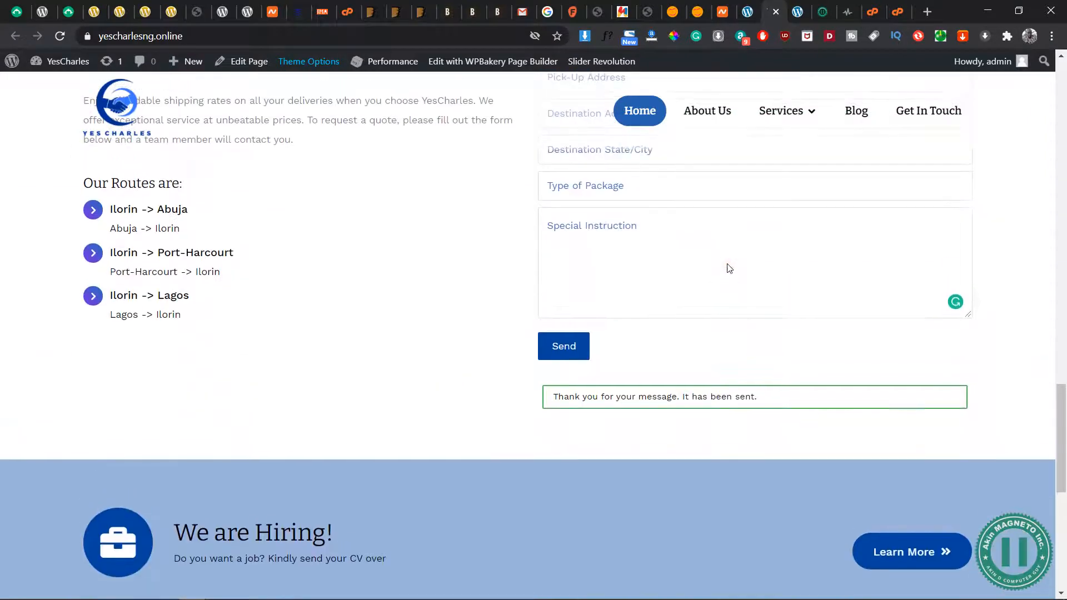
pyautogui.scroll(-5, 728, 263)
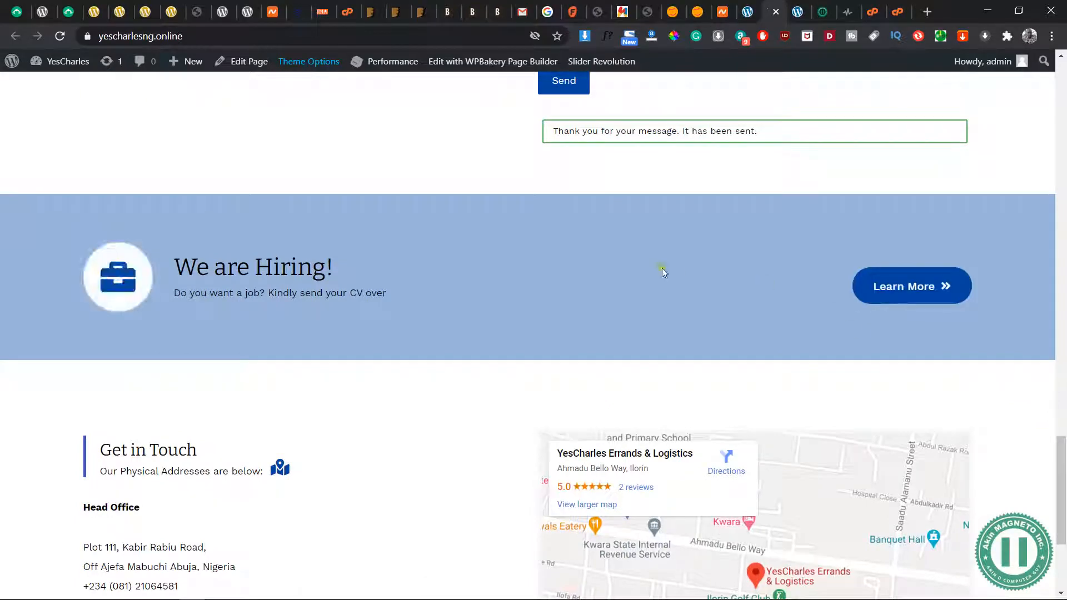
pyautogui.scroll(-4, 503, 350)
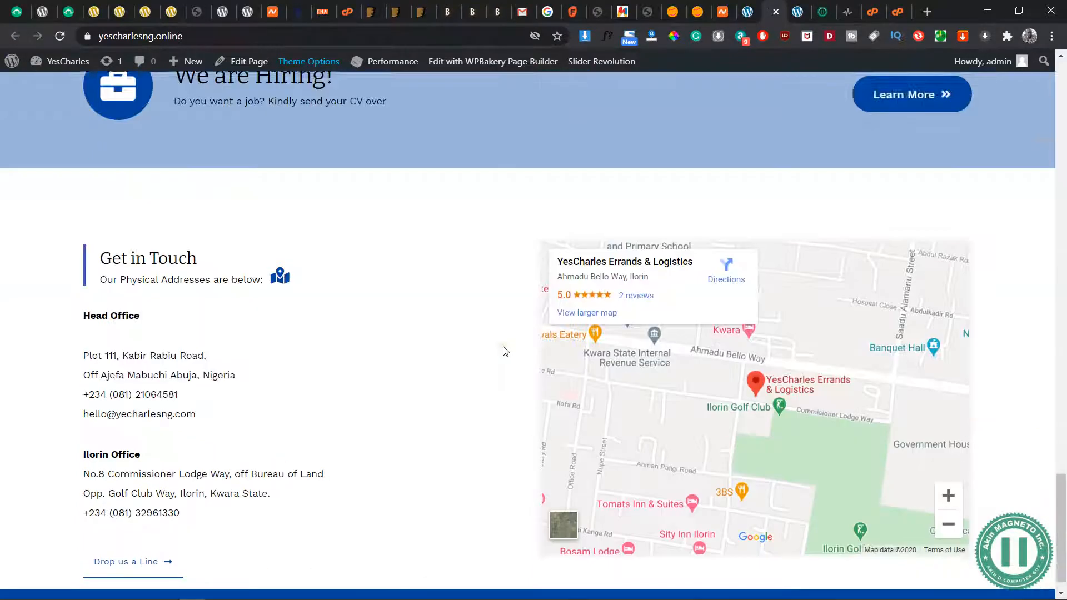
pyautogui.scroll(12, 504, 350)
pyautogui.scroll(15, 504, 347)
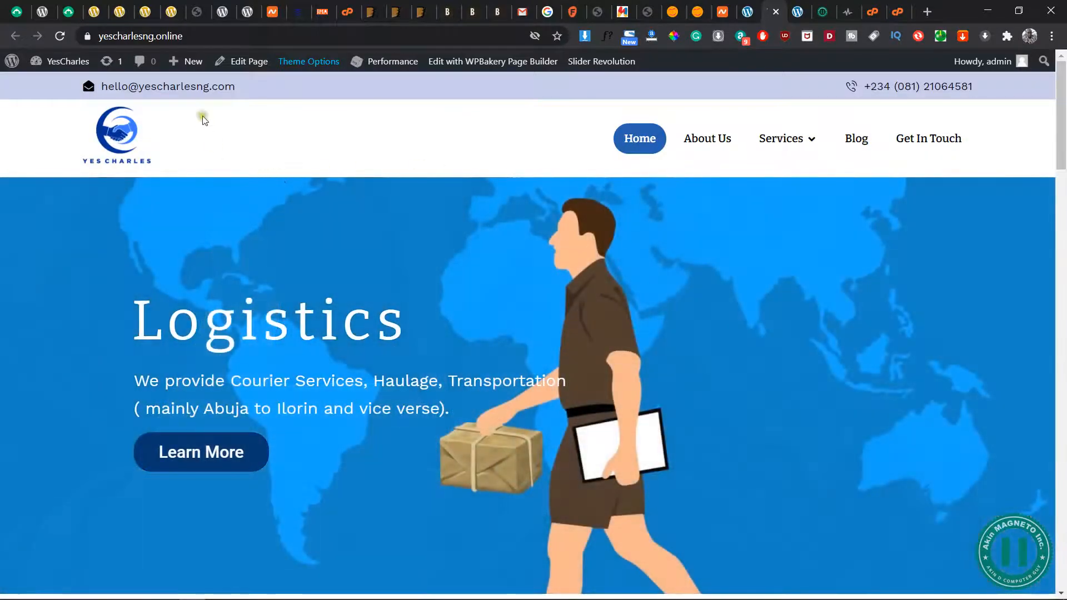
# Create a new page titled Recruitment
pyautogui.moveTo(187, 62)
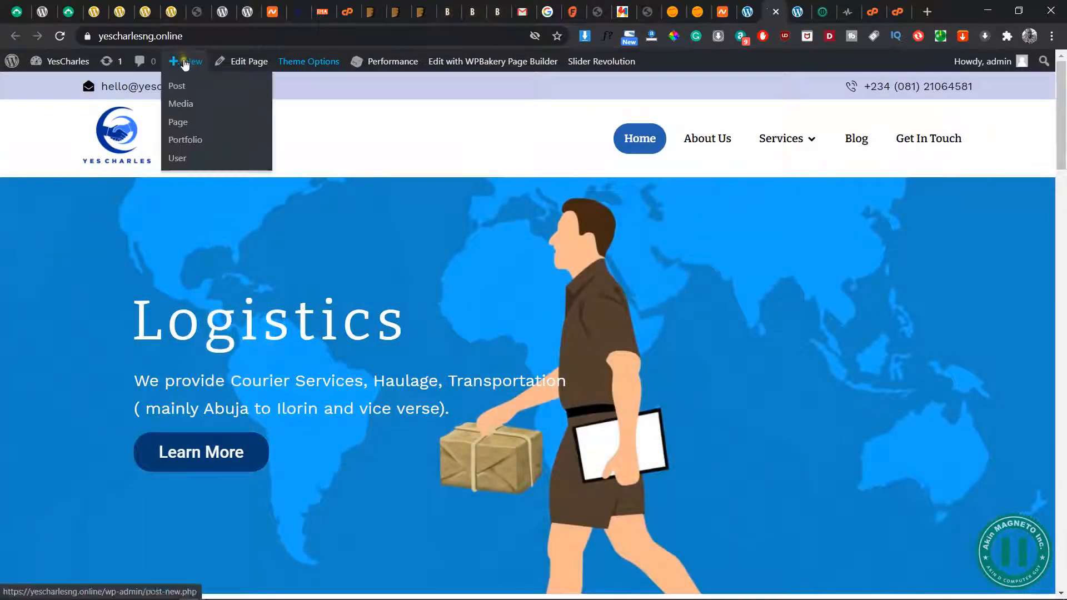
pyautogui.click(174, 127)
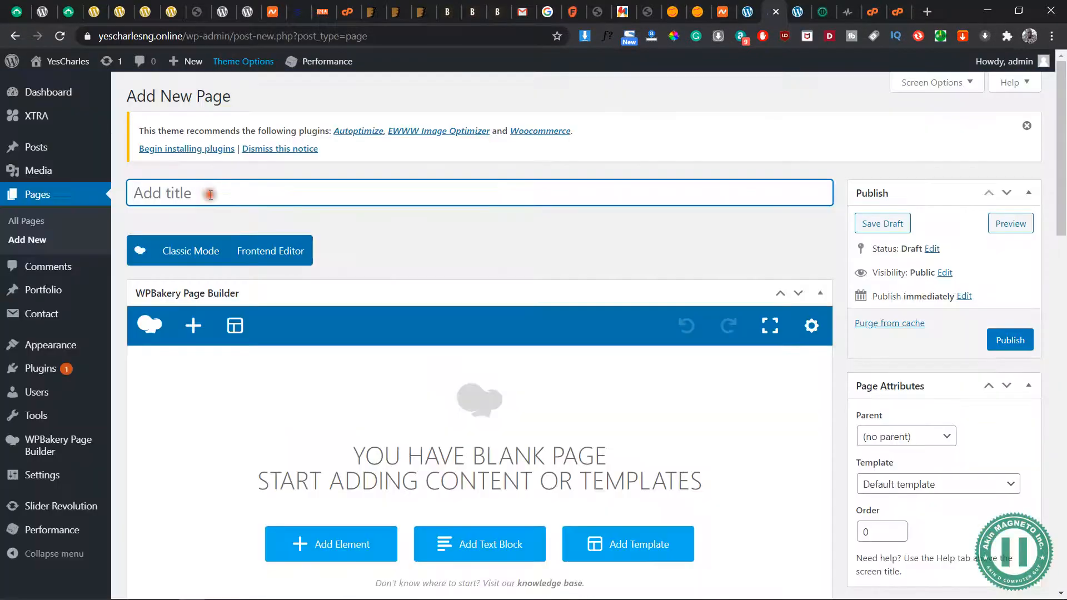
pyautogui.write('Recruitment')
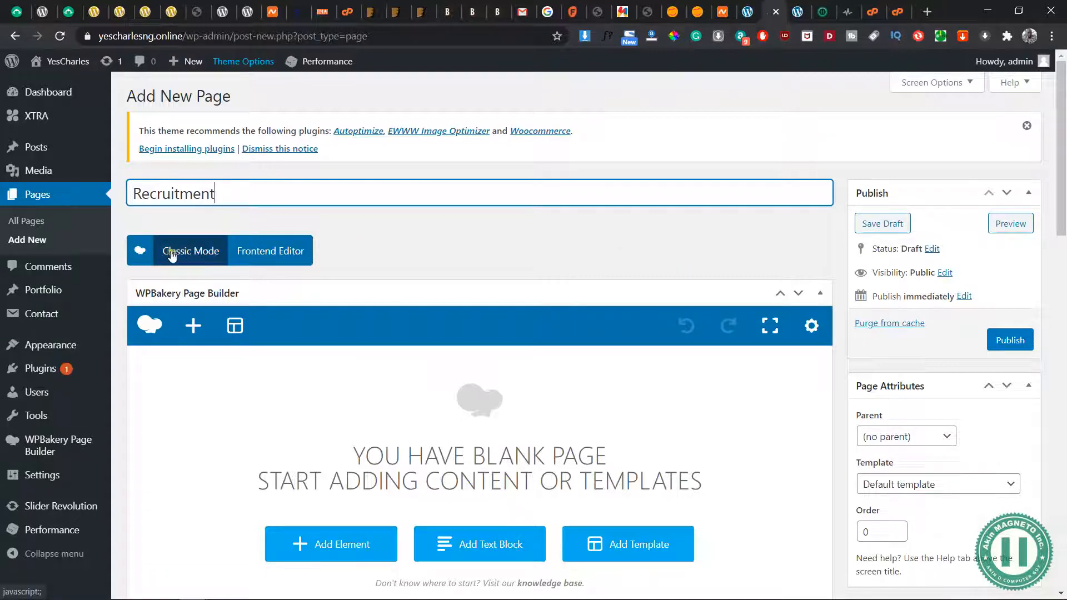
# Set the Recruitment page's content gap to No gap between header, content and footer
pyautogui.scroll(-10, 489, 281)
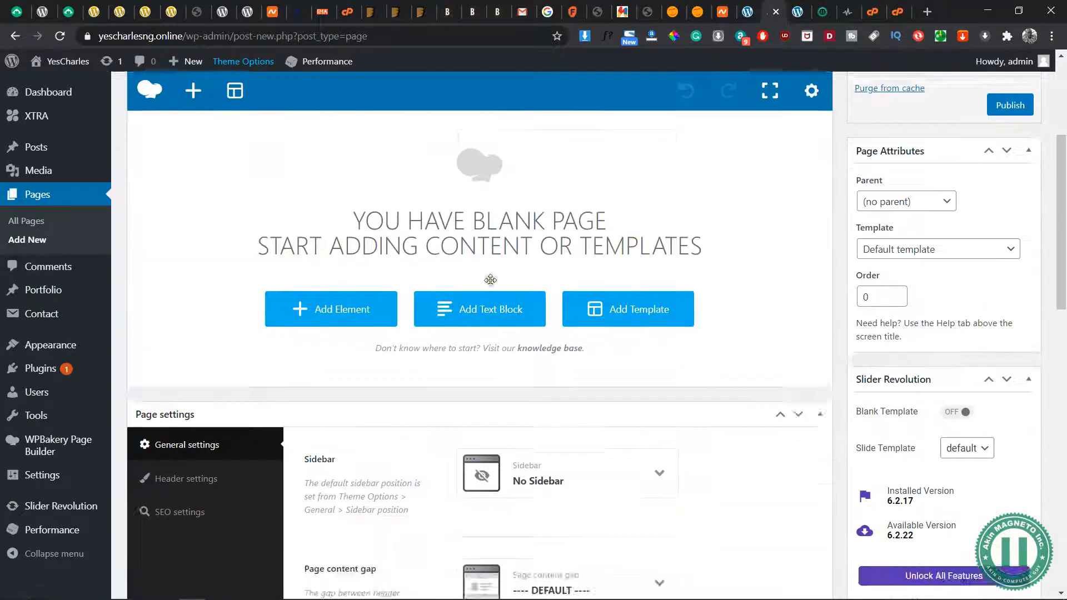
pyautogui.scroll(1, 652, 254)
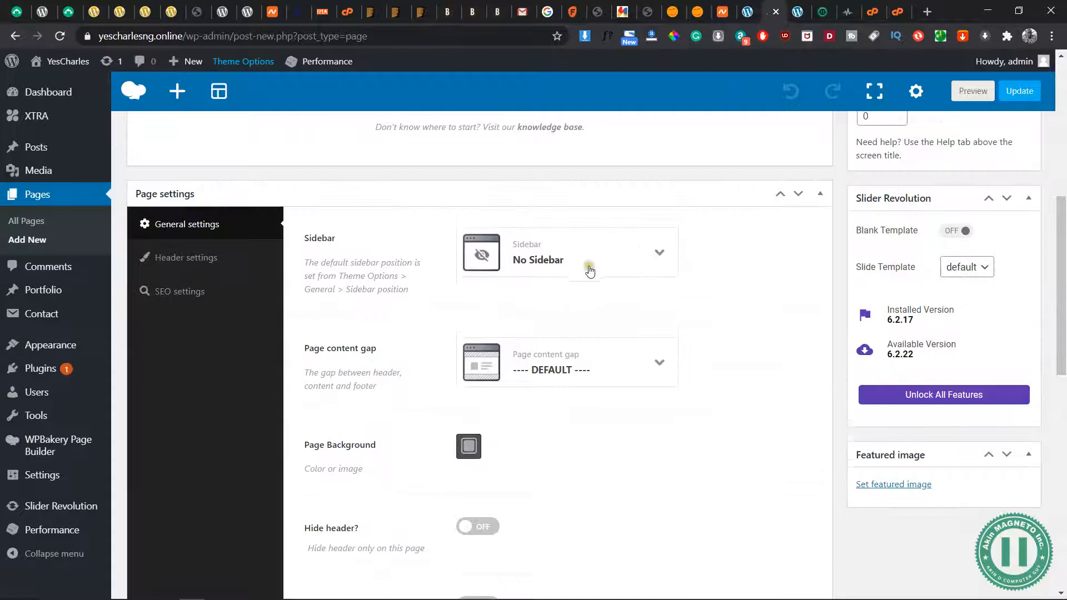
pyautogui.click(659, 363)
pyautogui.click(506, 487)
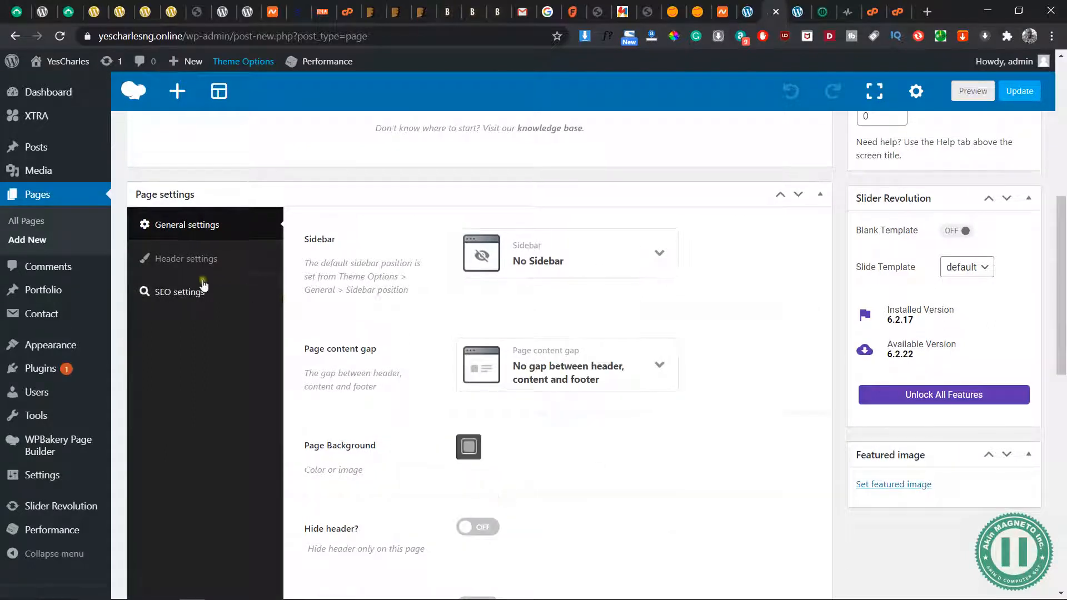
# In the page's header settings, set the header position to Header before title and the title type to hidden
pyautogui.click(201, 260)
pyautogui.click(620, 255)
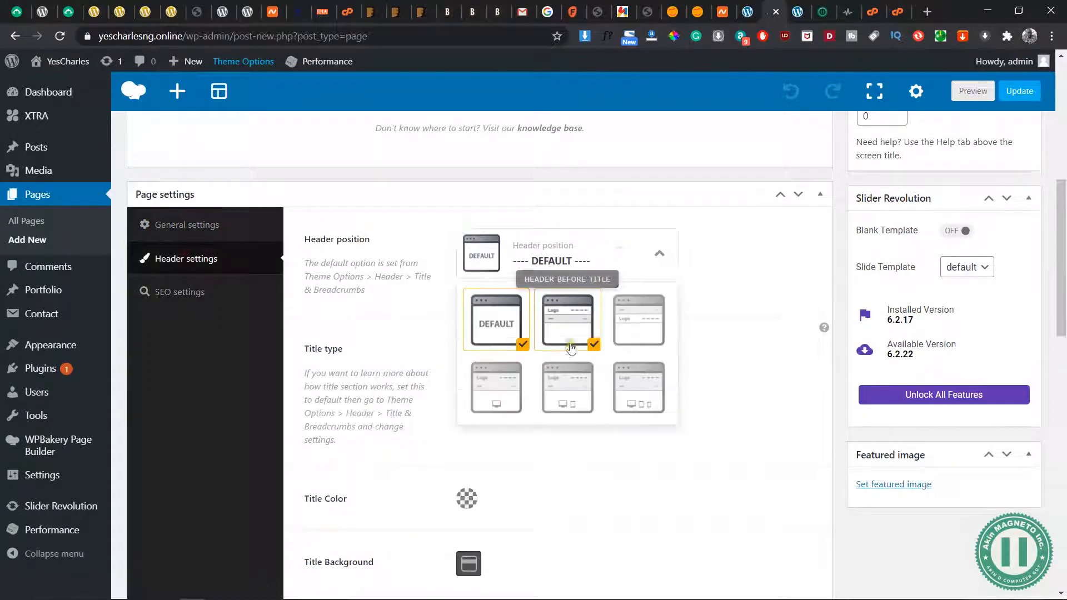
pyautogui.click(580, 380)
pyautogui.click(582, 331)
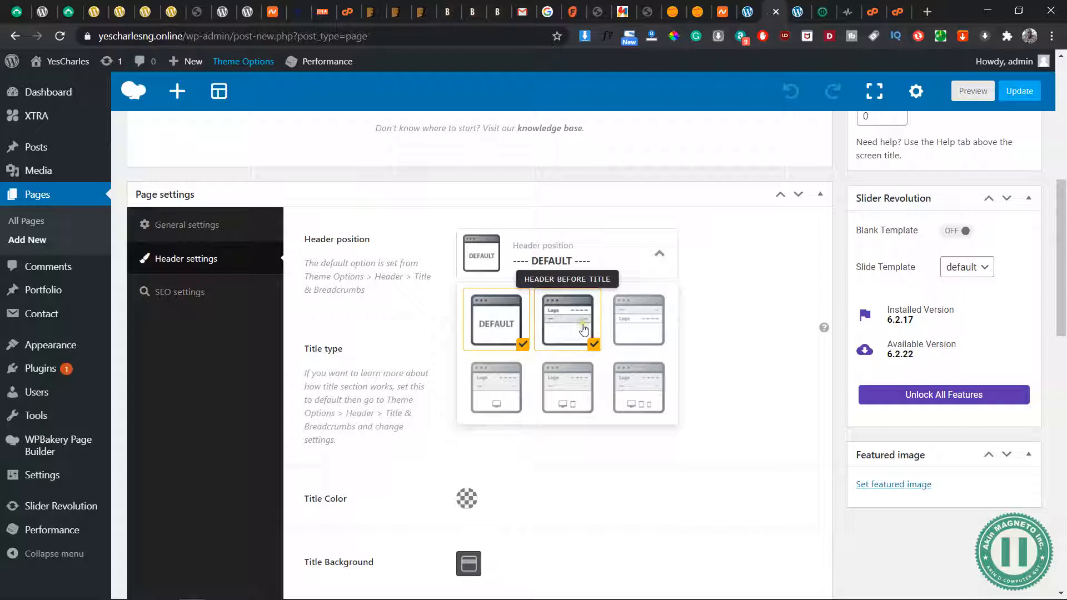
pyautogui.click(550, 367)
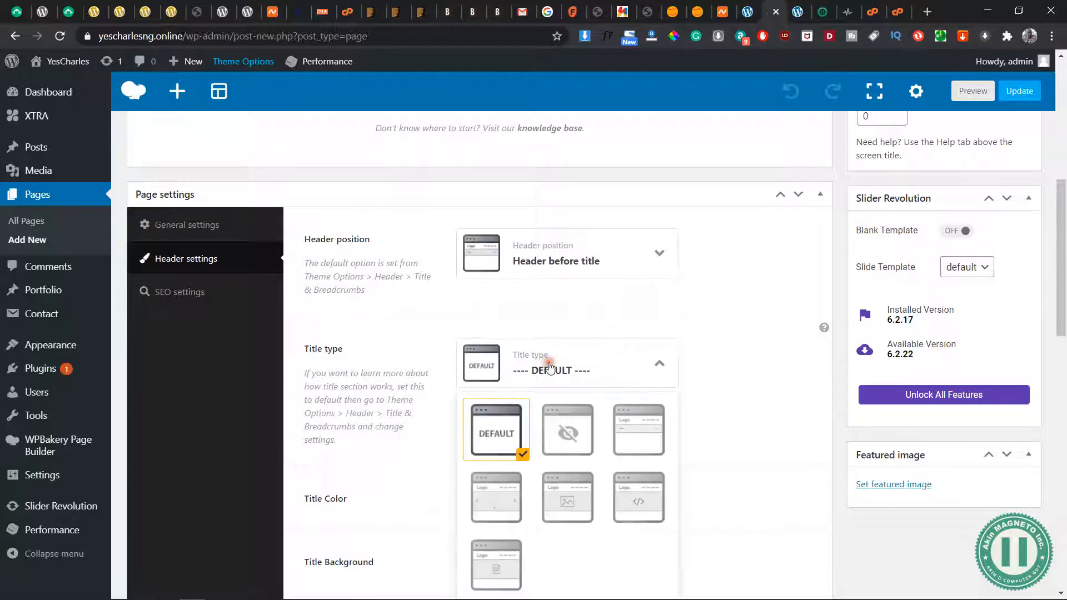
pyautogui.click(566, 429)
# Save the Recruitment page as a draft and open its preview
pyautogui.scroll(-1, 749, 424)
pyautogui.scroll(-4, 749, 424)
pyautogui.scroll(12, 748, 424)
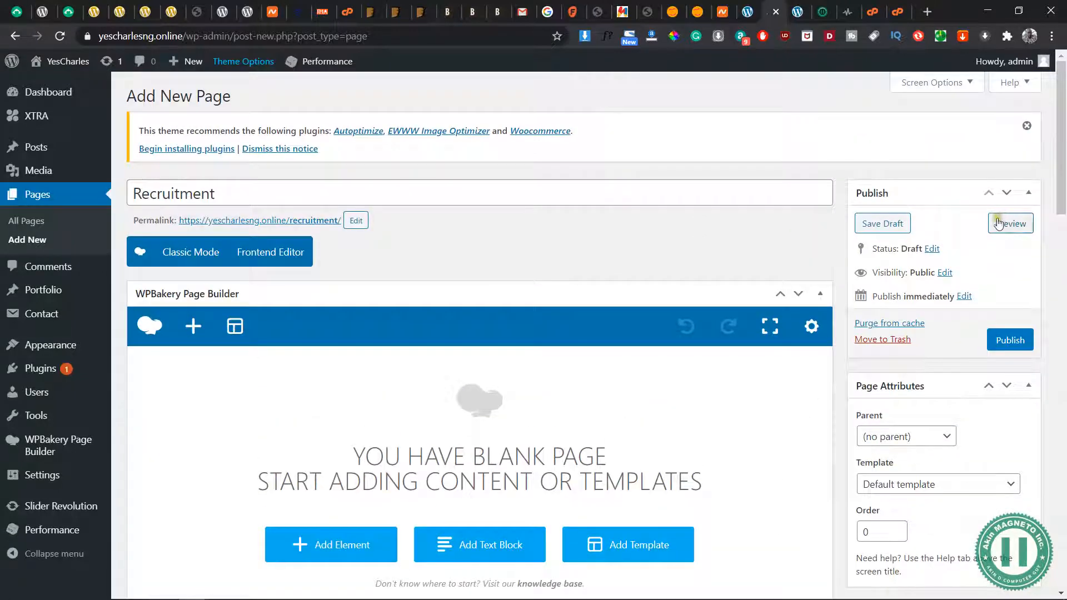
pyautogui.click(884, 224)
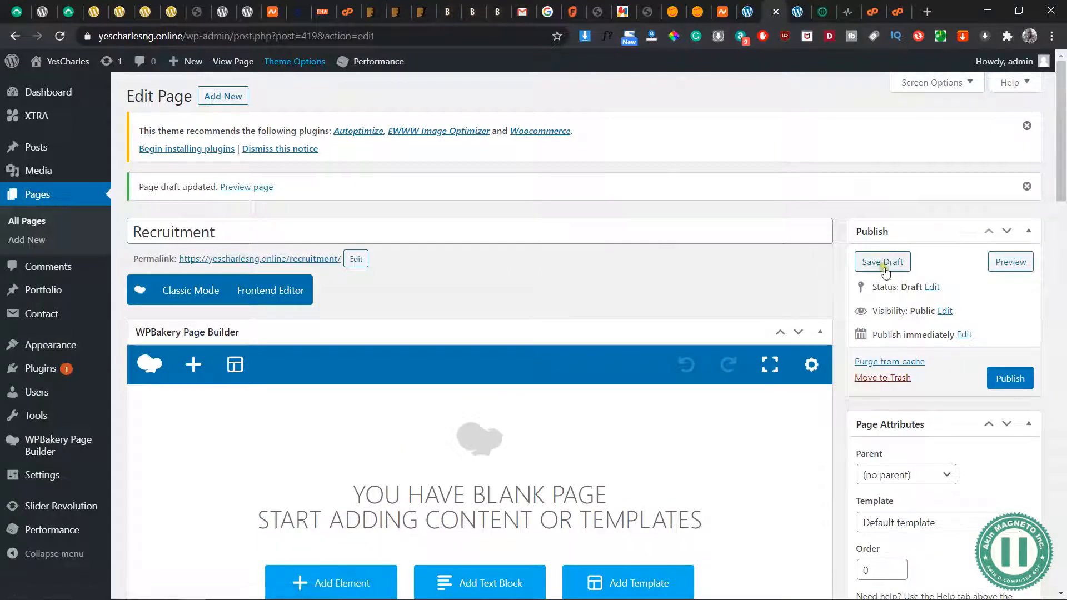
pyautogui.click(1011, 263)
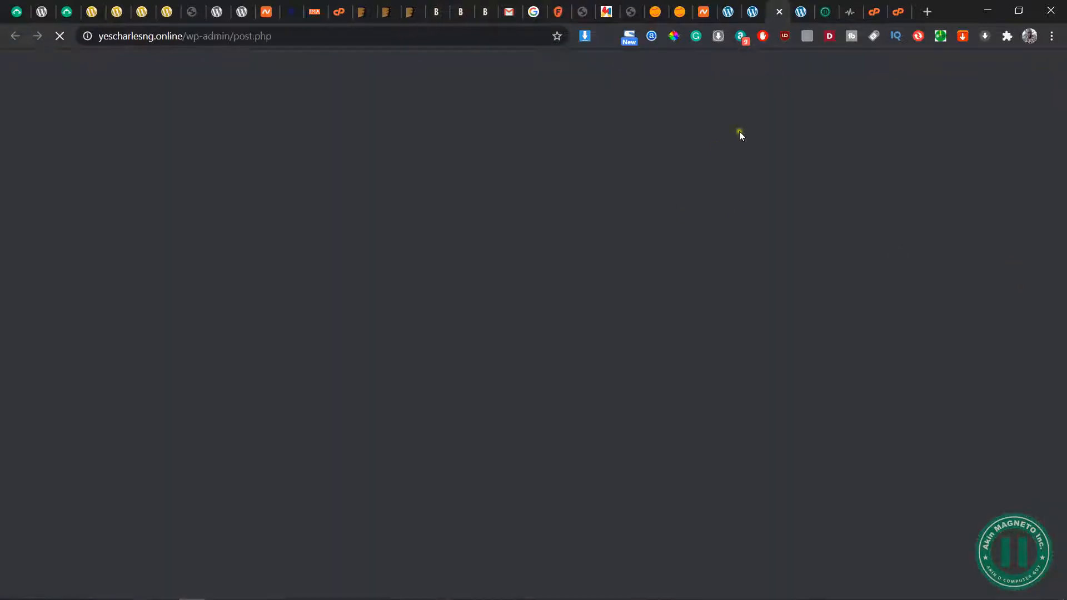
# Return to the page editor and add a Row element to the blank page
pyautogui.hotkey('ctrl', 'shift', 'Tab')
pyautogui.click(334, 493)
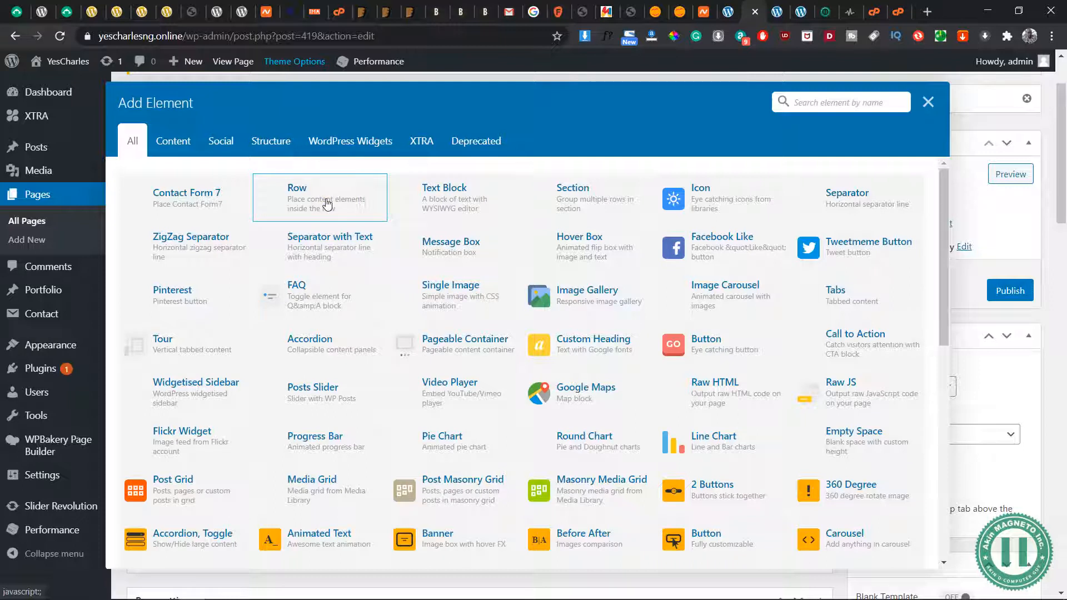
pyautogui.click(328, 203)
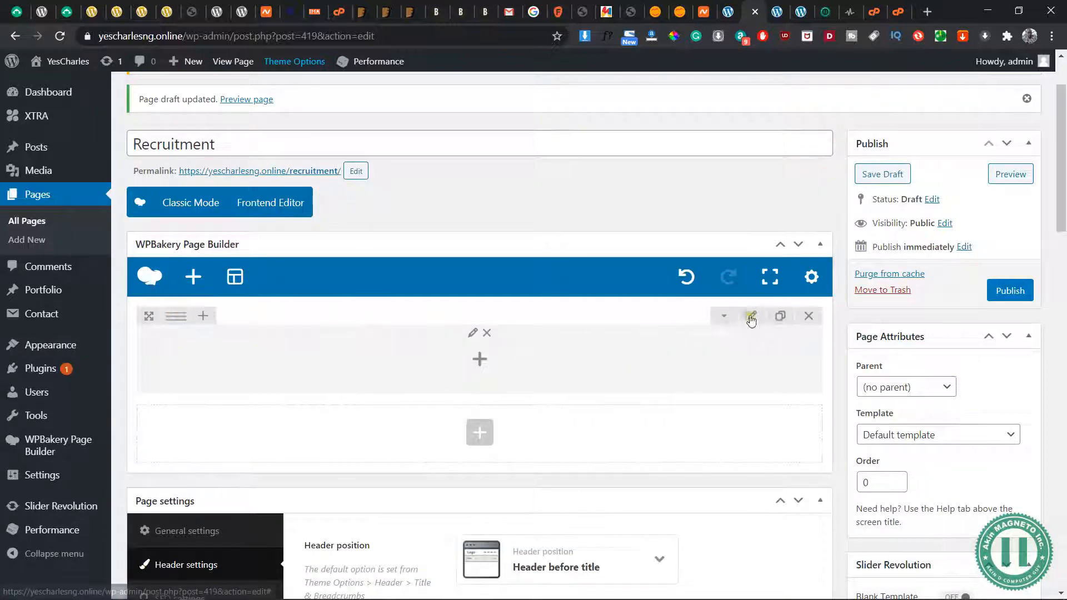
# Open the new row's settings and set its row stretch to Stretch row
pyautogui.click(752, 317)
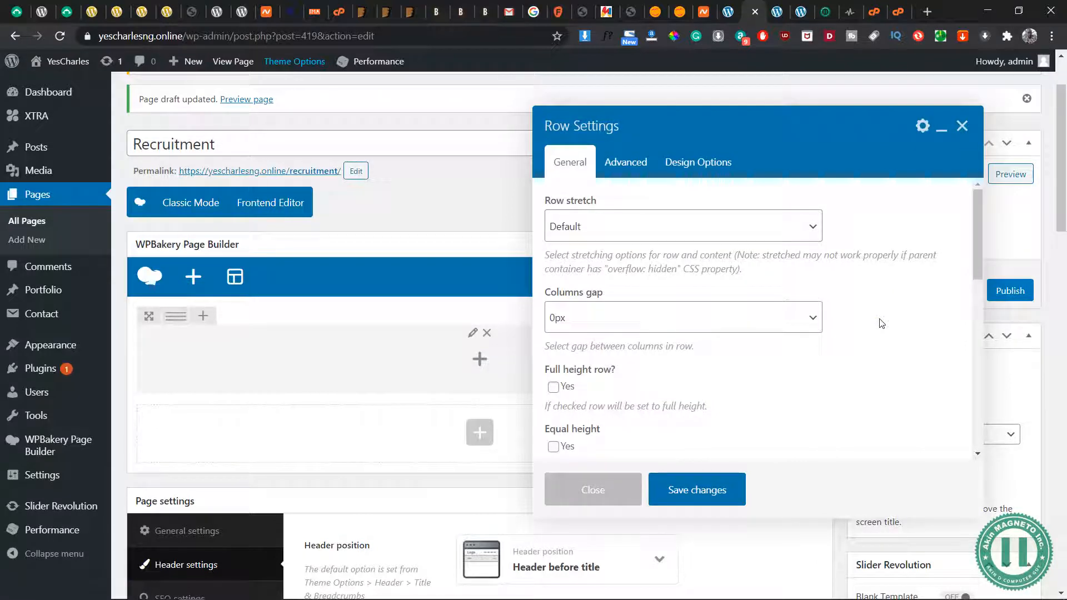
pyautogui.click(720, 224)
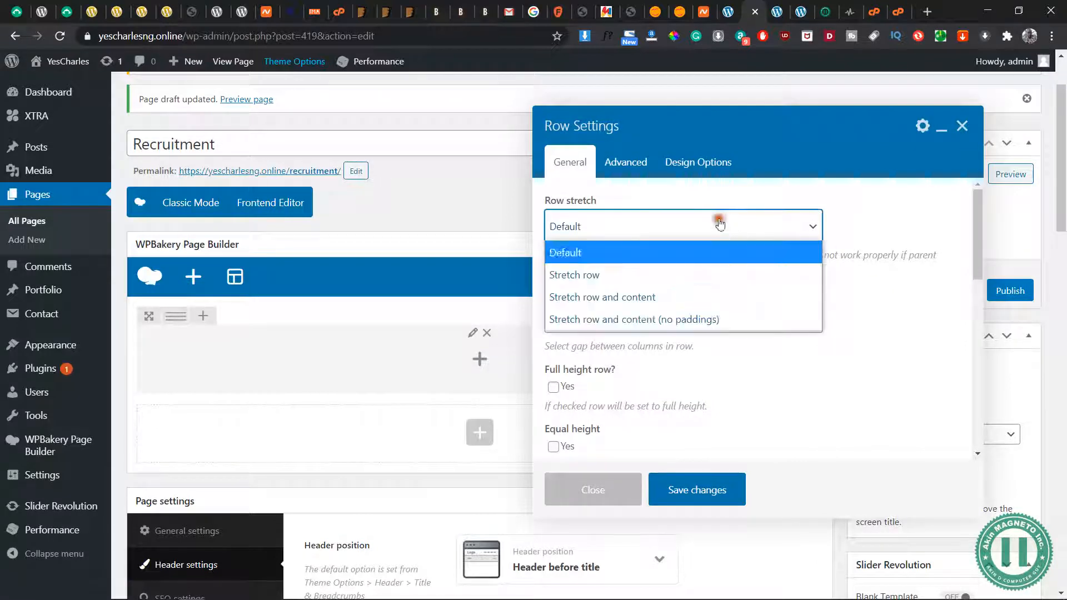
pyautogui.click(581, 277)
# Set the row's top and bottom padding to 200px in its design options
pyautogui.click(710, 163)
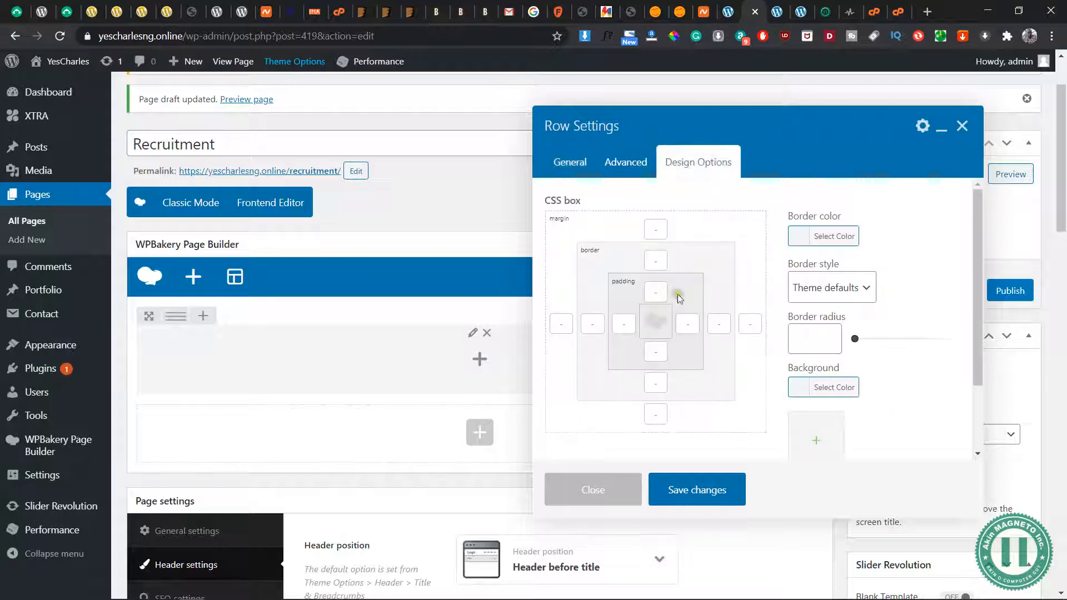
pyautogui.click(649, 294)
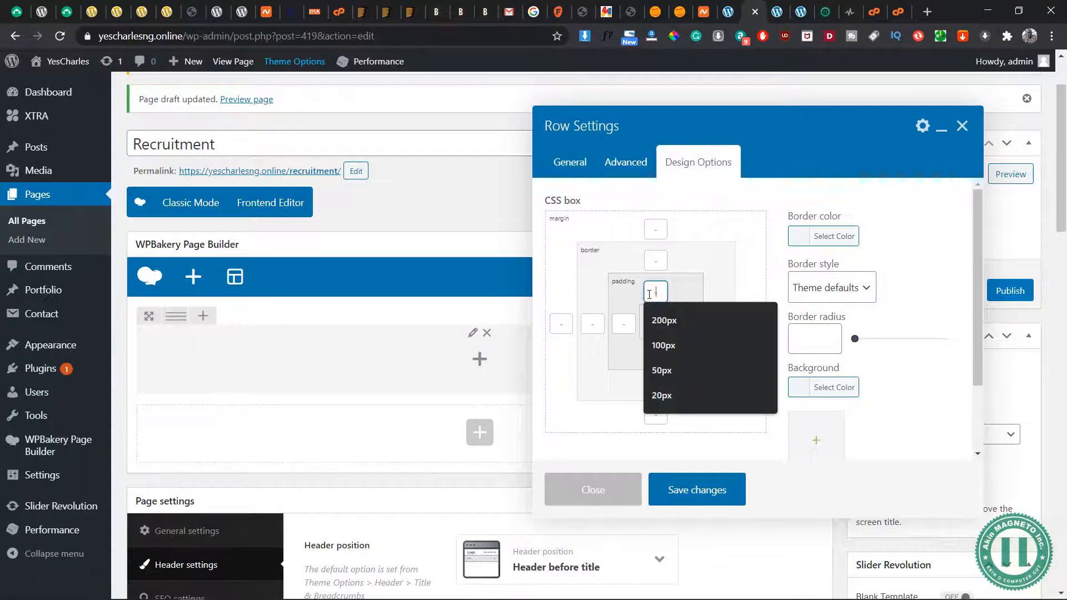
pyautogui.write('200px')
pyautogui.click(656, 350)
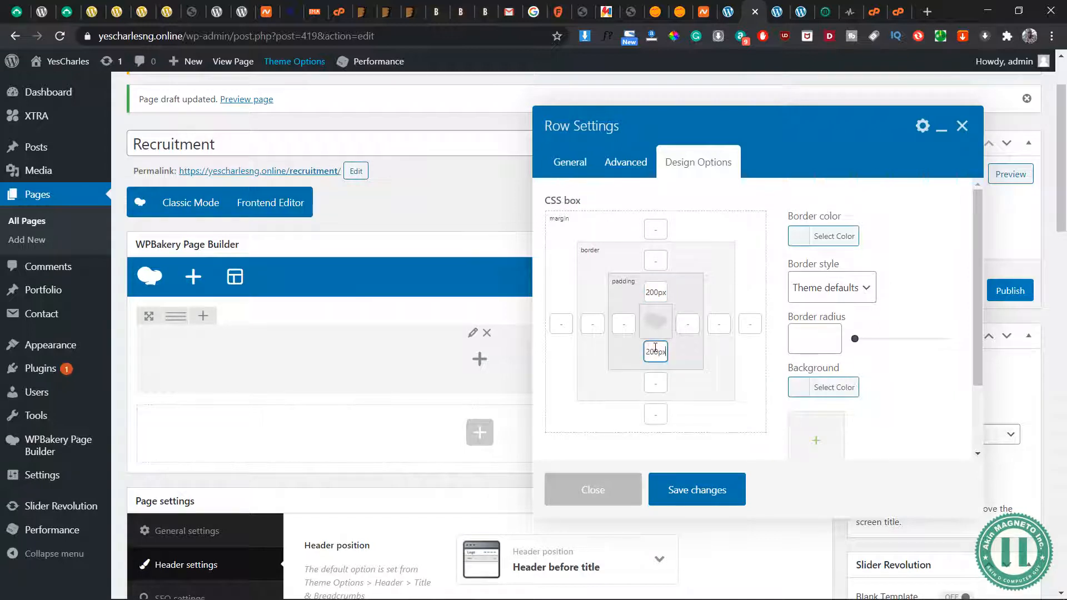
pyautogui.click(765, 392)
# Start uploading a background image for the row and browse to the Desktop folder YES CHA > 5 - SAMPLE DATA
pyautogui.scroll(-3, 765, 393)
pyautogui.scroll(3, 765, 395)
pyautogui.click(815, 439)
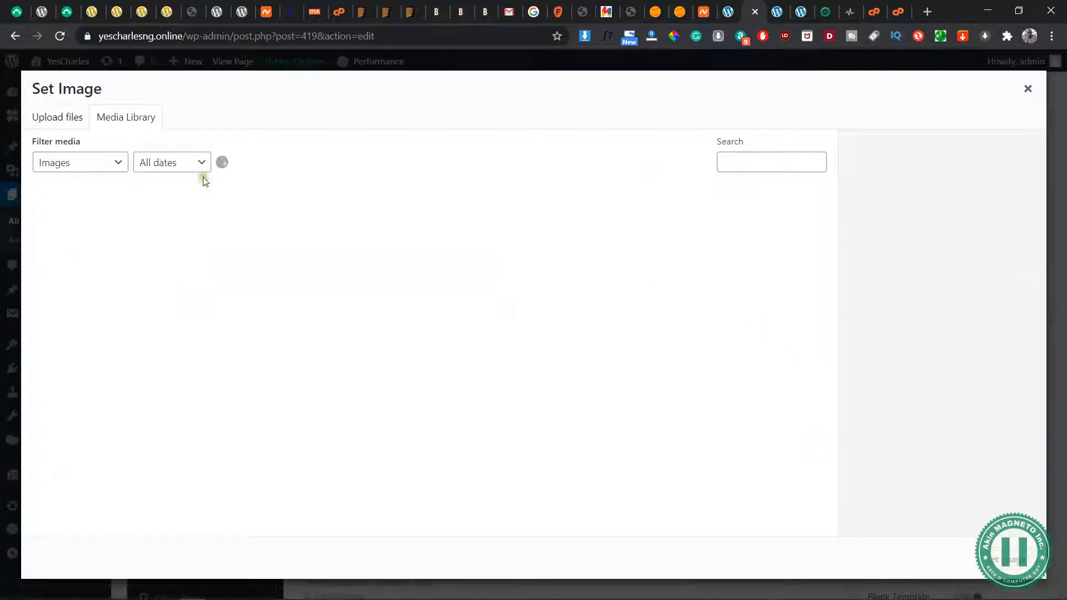
pyautogui.click(53, 114)
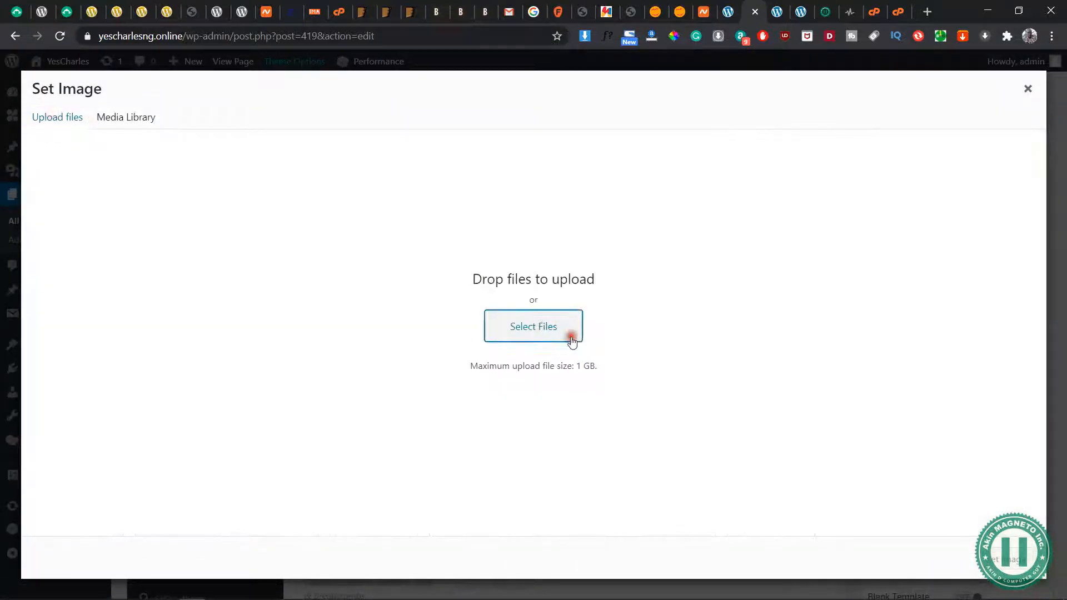
pyautogui.click(533, 326)
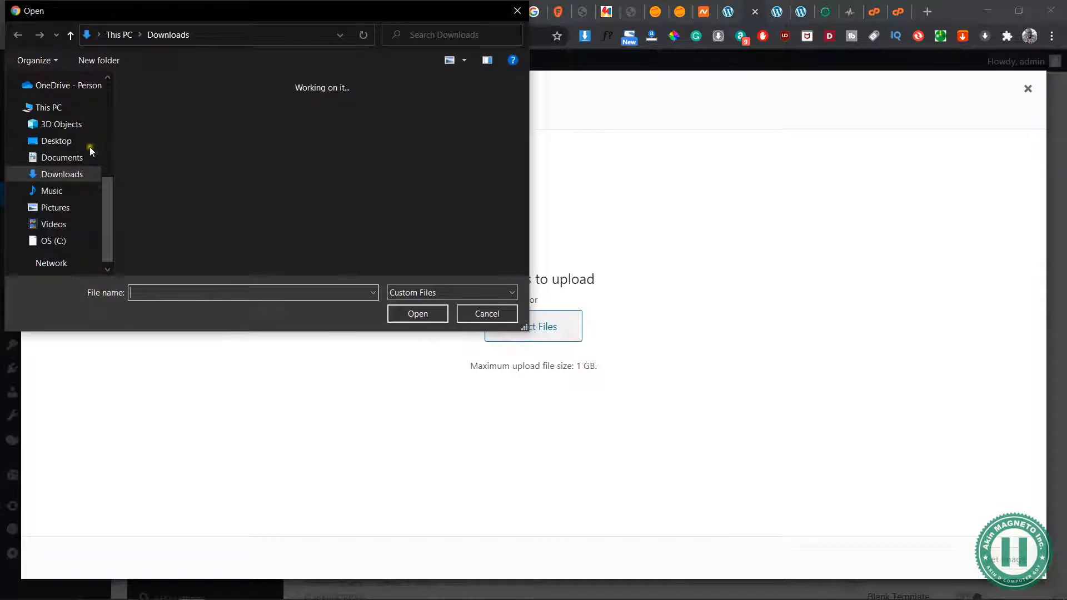
pyautogui.click(57, 142)
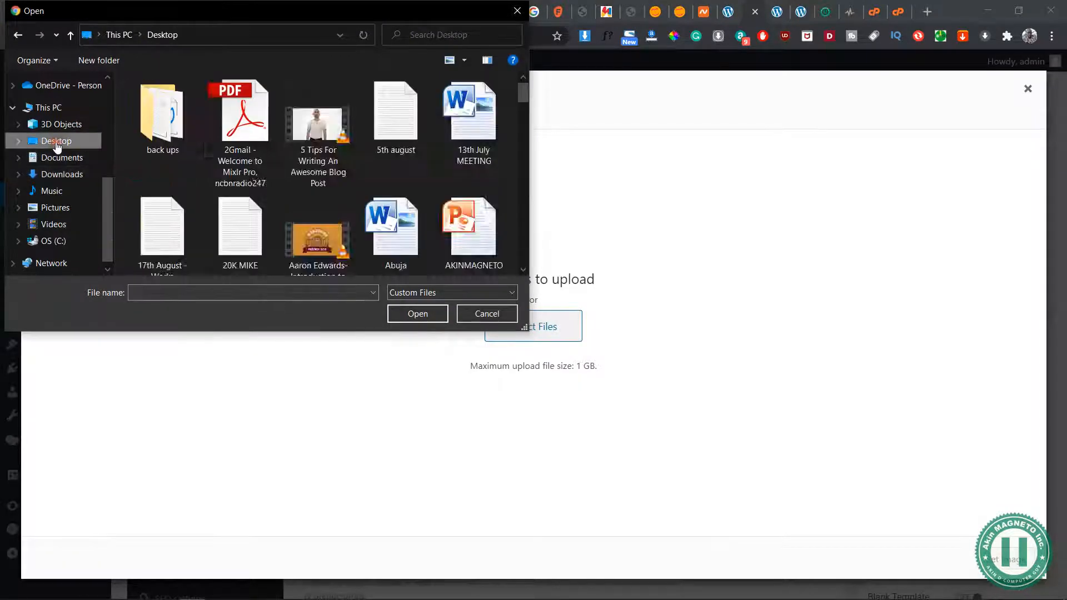
pyautogui.scroll(-3, 390, 144)
pyautogui.click(336, 125)
pyautogui.doubleClick(328, 124)
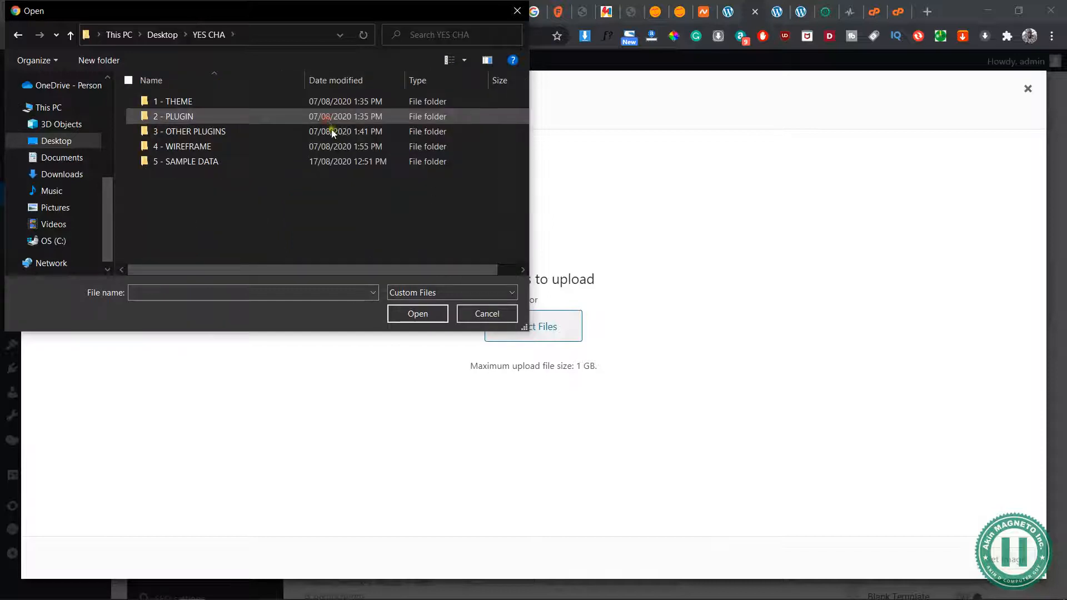
pyautogui.doubleClick(236, 157)
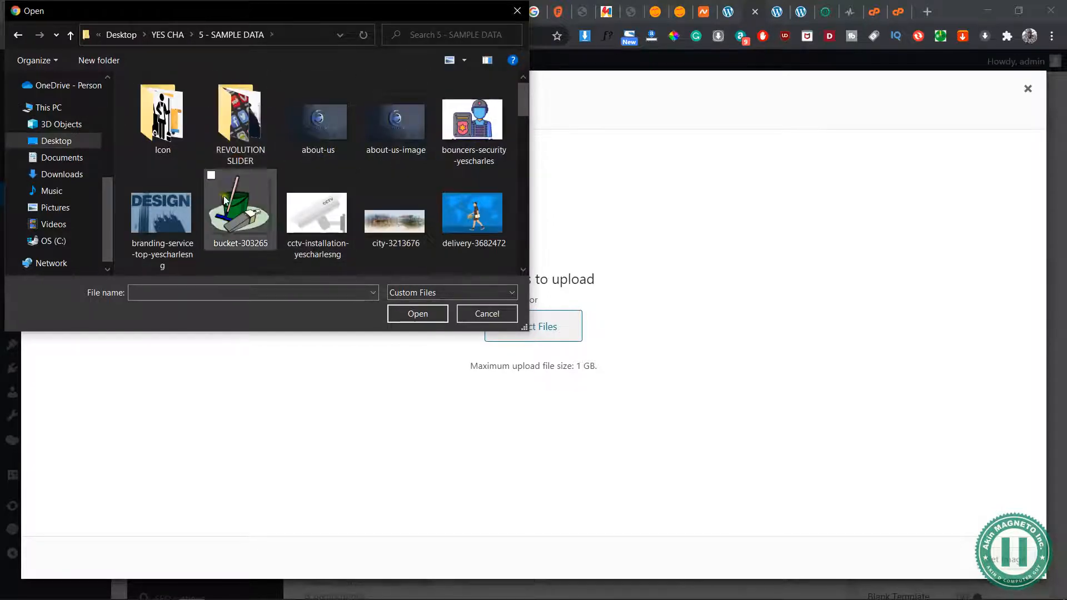
# Upload the image file testing and set it as the row's background image
pyautogui.click(158, 222)
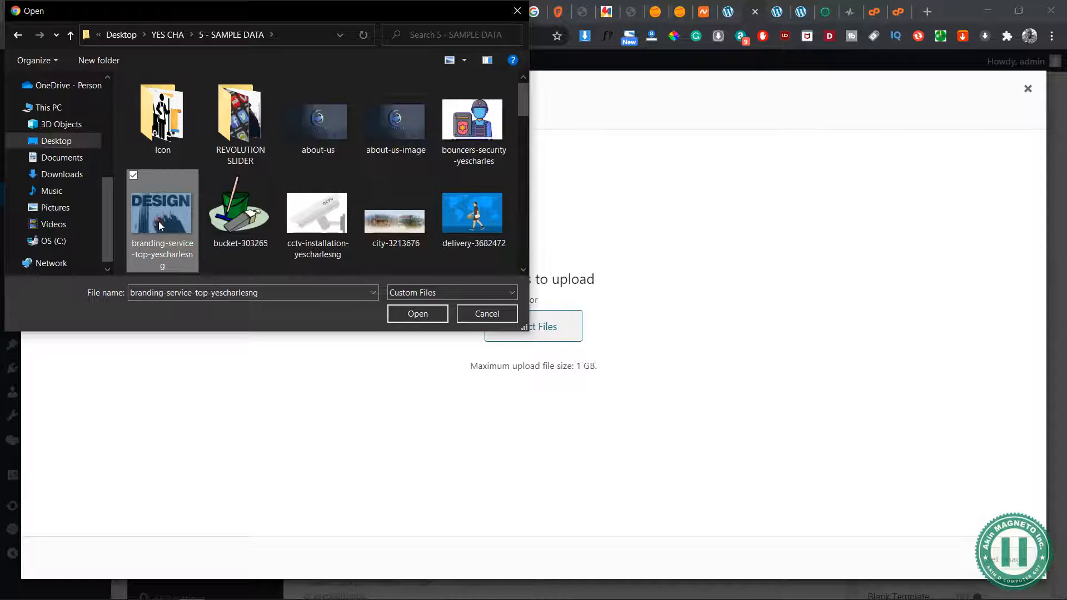
pyautogui.press('Down')
pyautogui.press('Down')
pyautogui.press('Down')
pyautogui.press('Down')
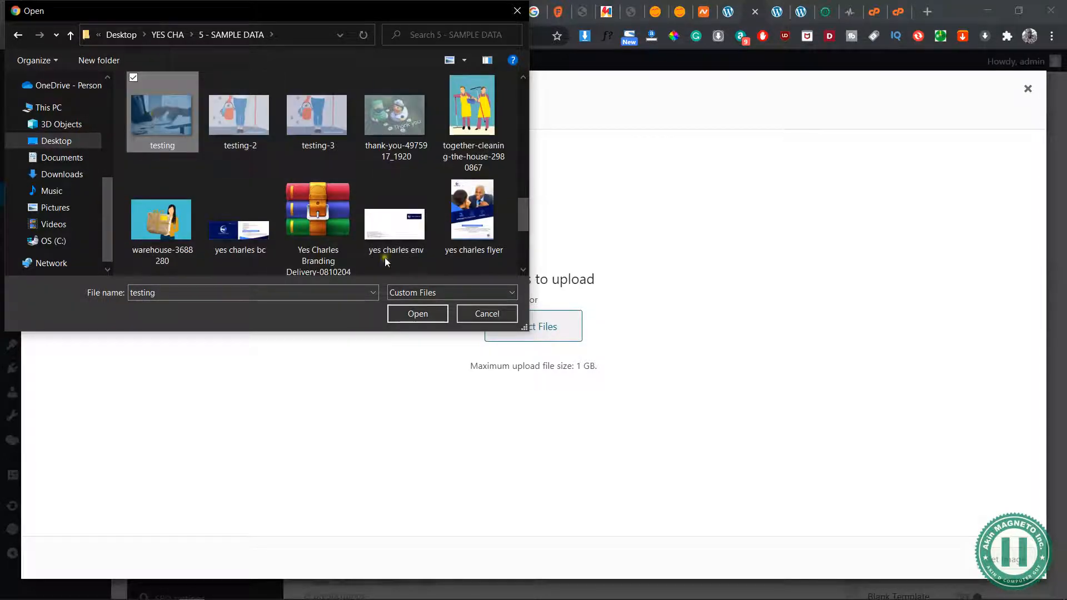
pyautogui.click(428, 319)
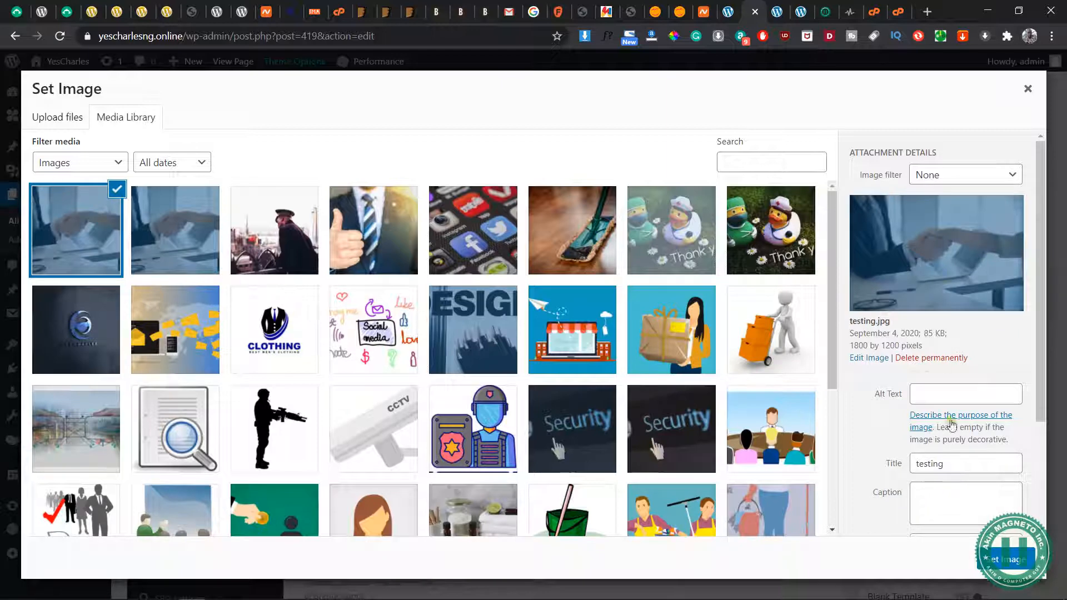
pyautogui.click(1009, 558)
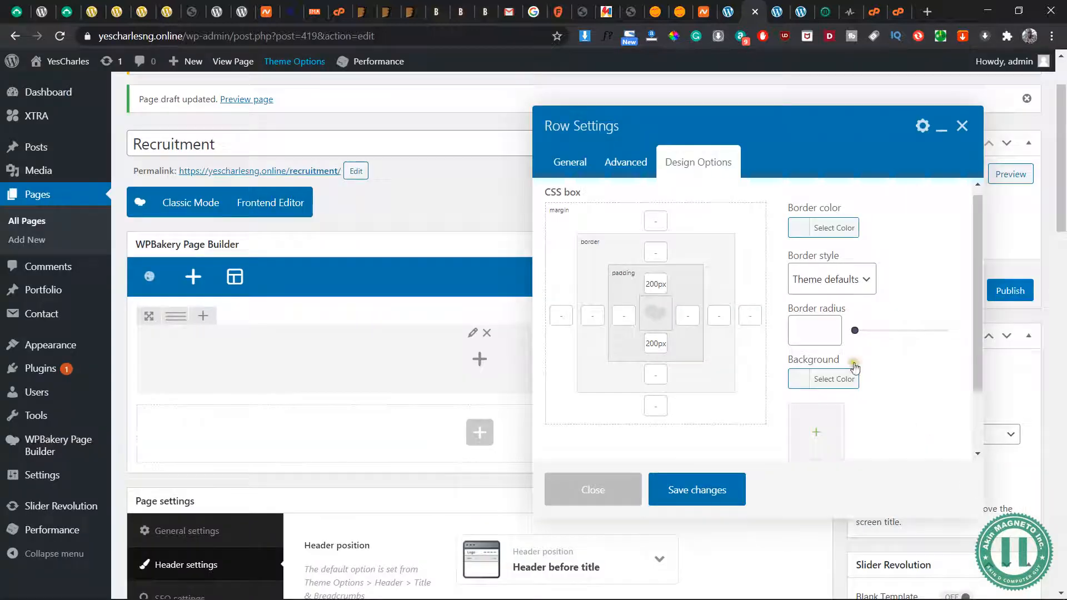
# Set the row's background image style to Cover
pyautogui.scroll(-2, 875, 373)
pyautogui.click(832, 404)
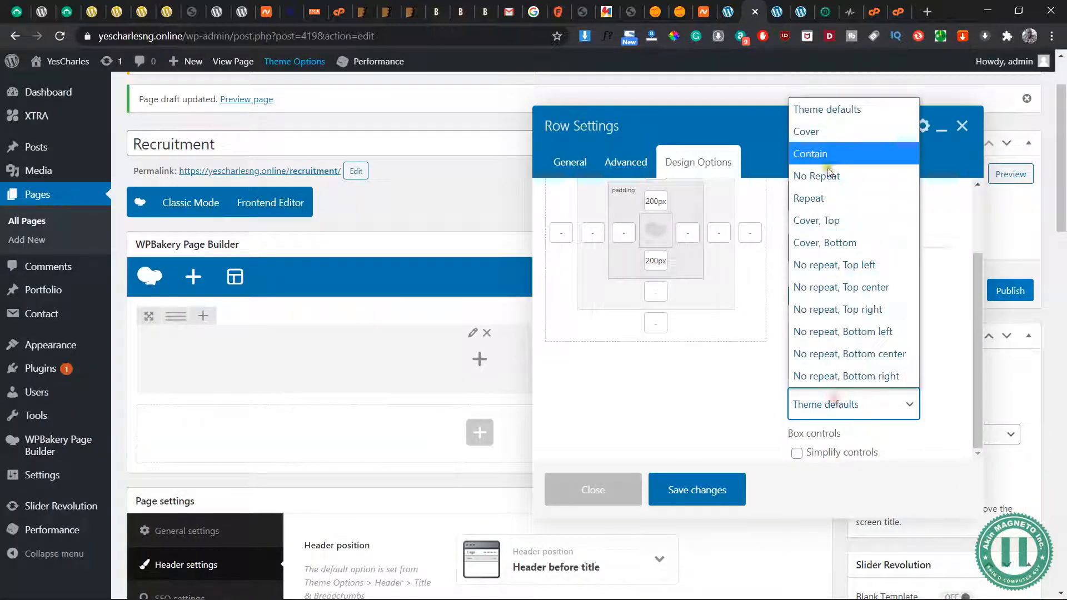
pyautogui.click(809, 132)
pyautogui.scroll(2, 748, 404)
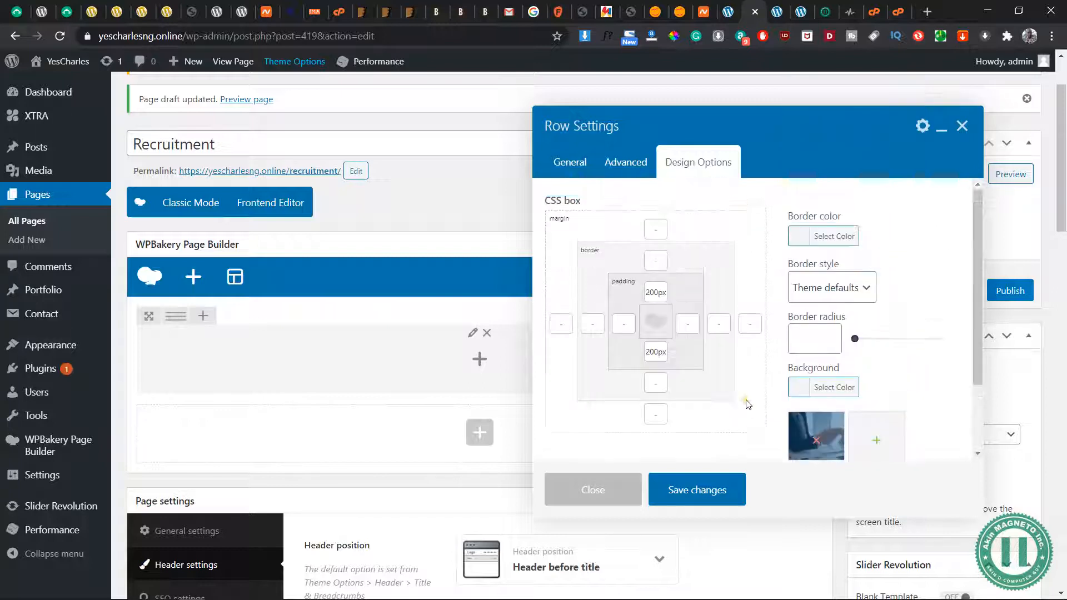
# Review the row's animation and general options, then save the row settings
pyautogui.click(628, 166)
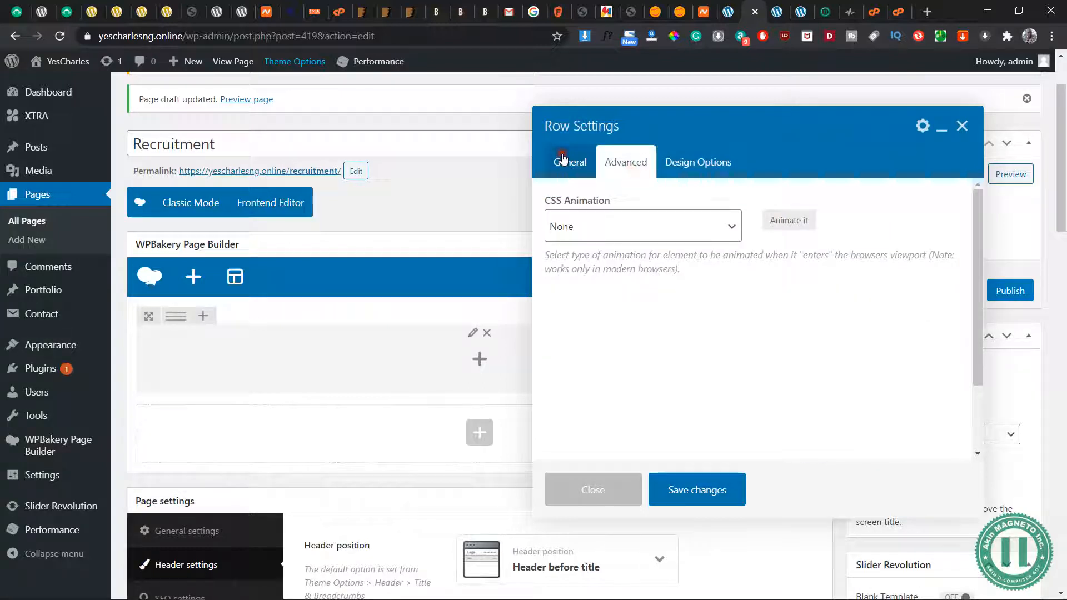
pyautogui.click(563, 158)
pyautogui.scroll(-3, 670, 403)
pyautogui.scroll(3, 673, 399)
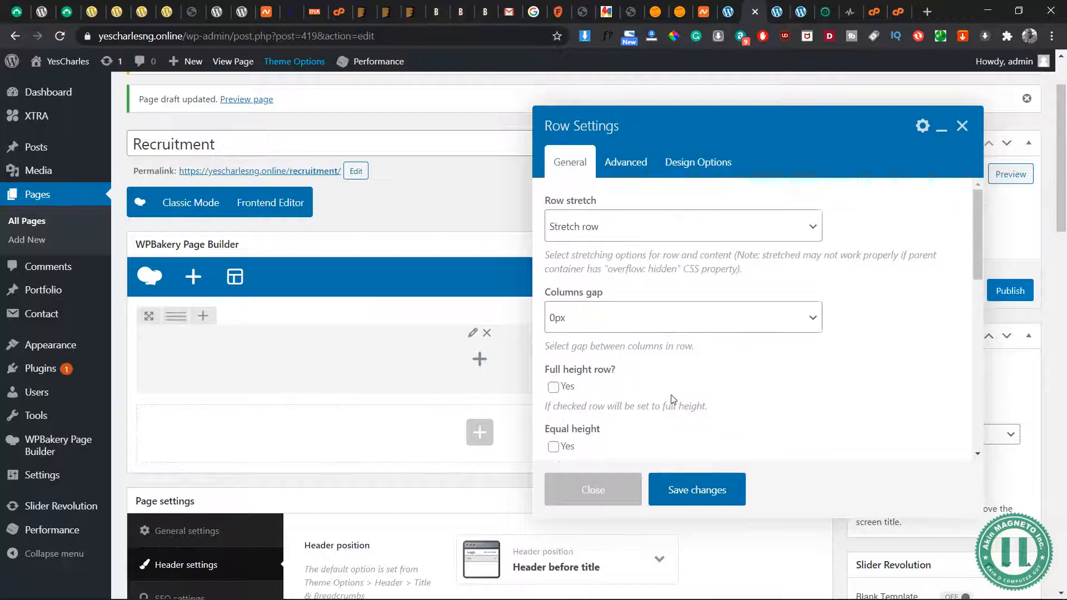
pyautogui.click(715, 518)
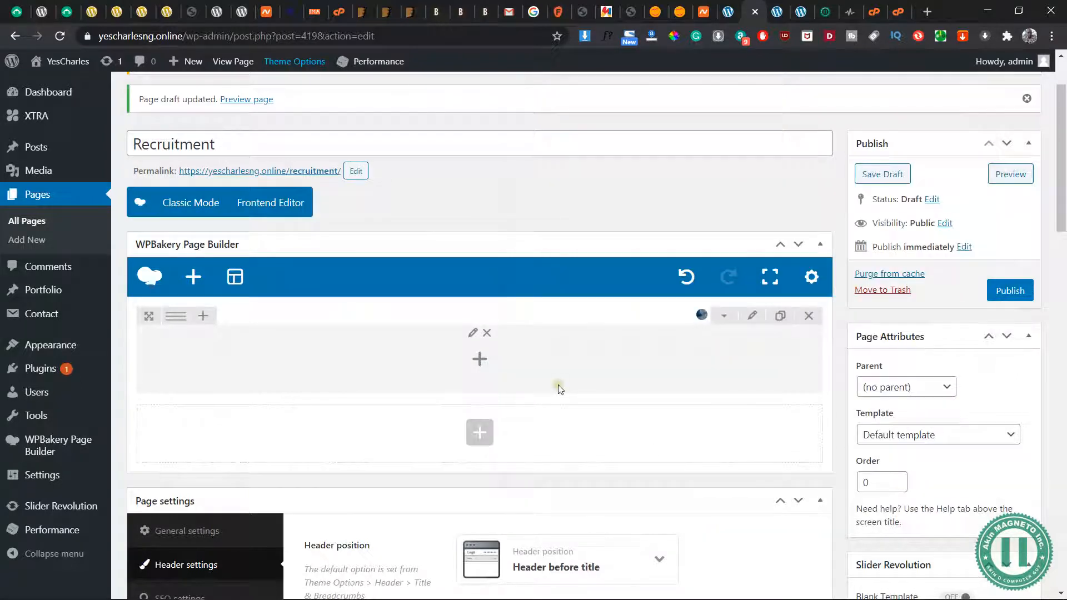
# Add a Title and Text element inside the banner row
pyautogui.click(481, 361)
pyautogui.write('title')
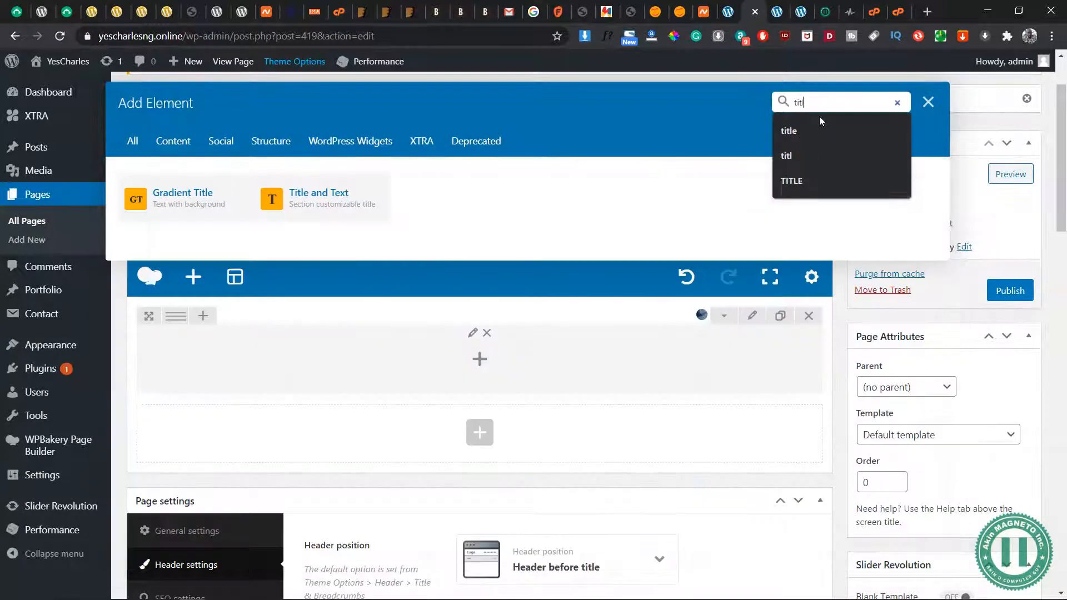
pyautogui.click(388, 201)
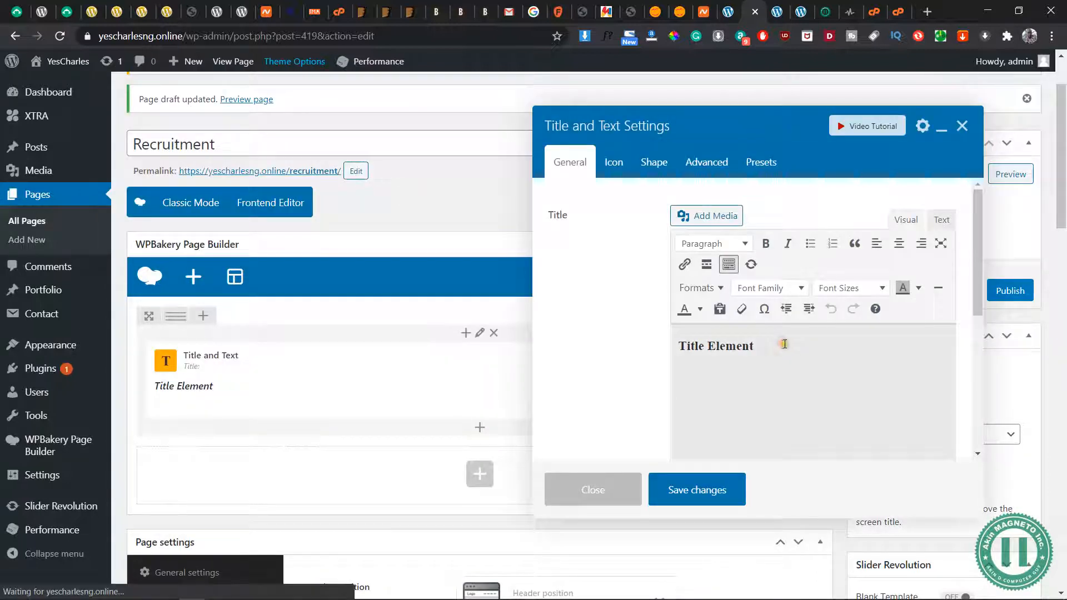
# Enter "We are Hiring!" as title above "Fill the form below and drop your CV with us. We @ YesCharlesNG pride ourselves in recruiting reputable staffs for organizations."
pyautogui.tripleClick(785, 344)
pyautogui.write('We @ Y')
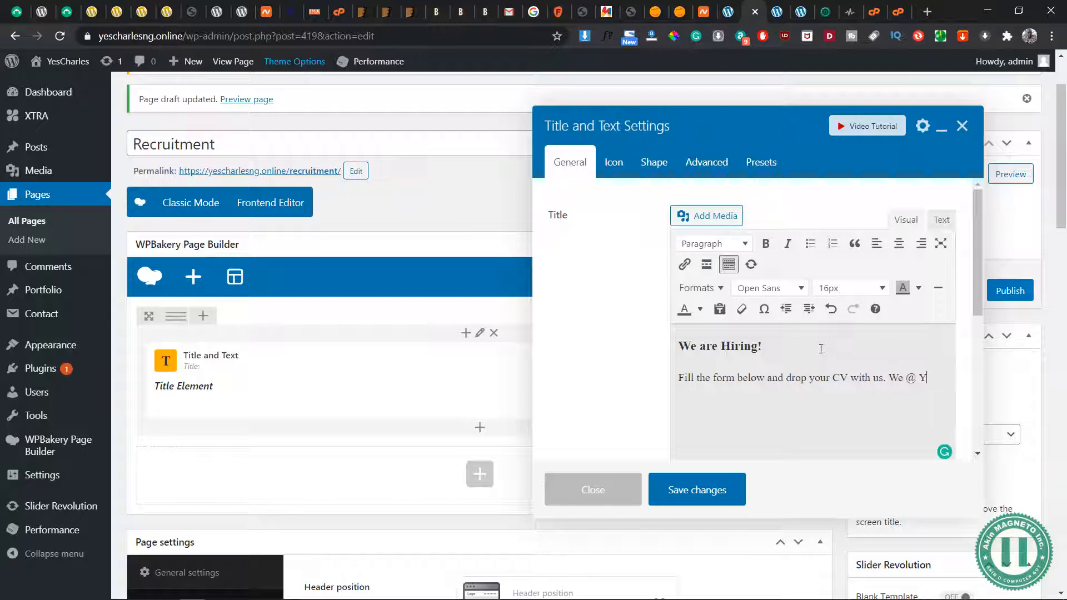
pyautogui.write('Cha')
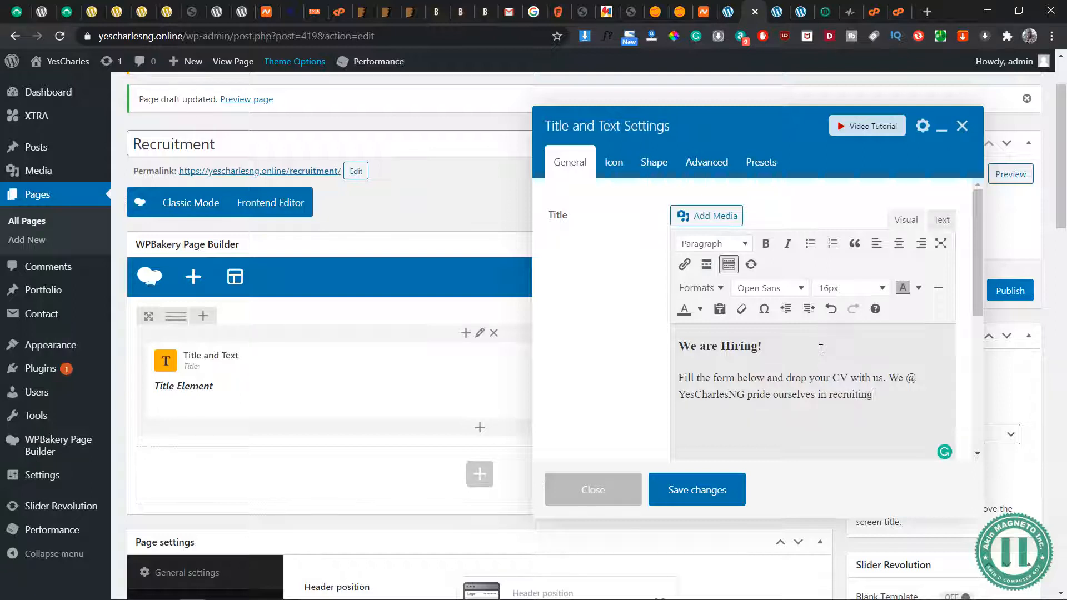
pyautogui.write('utable staffs for organizations.')
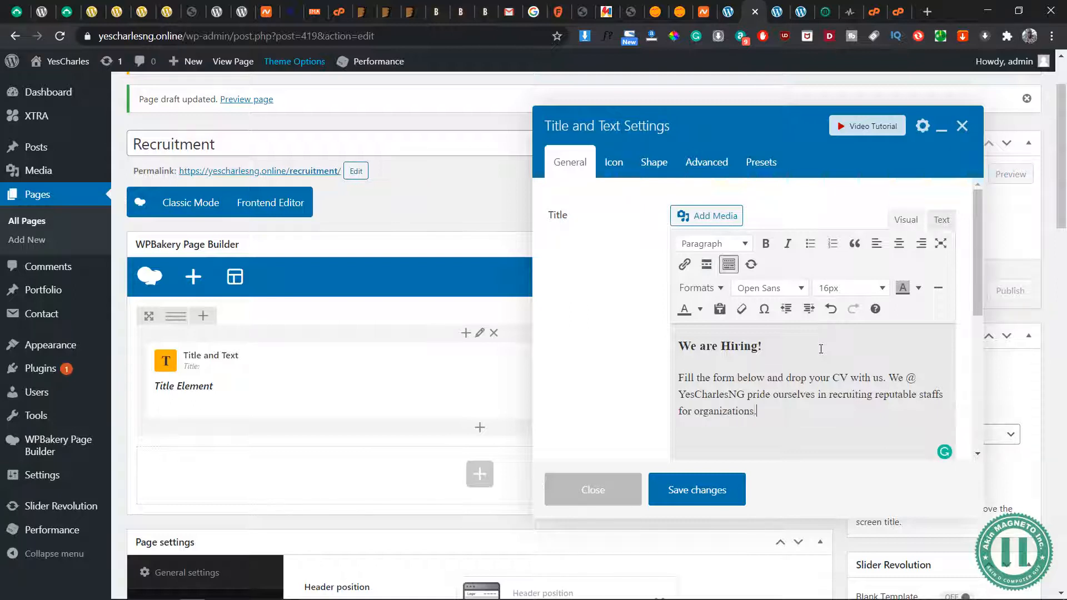
# Centre the title and the paragraph, and format the "We are Hiring!" line as Heading 2
pyautogui.moveTo(771, 417); pyautogui.dragTo(675, 335)
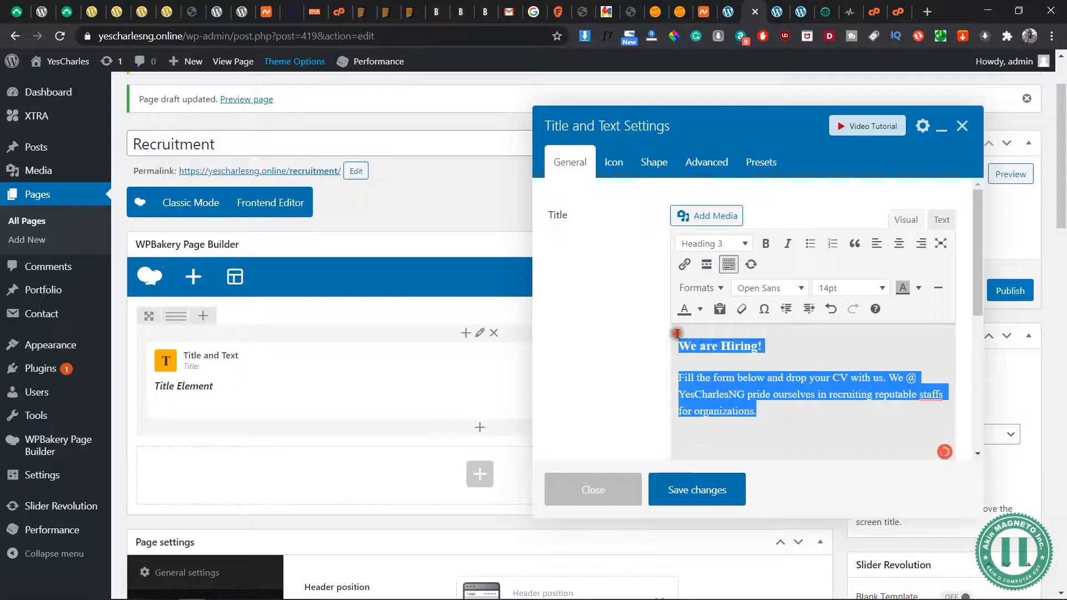
pyautogui.click(898, 245)
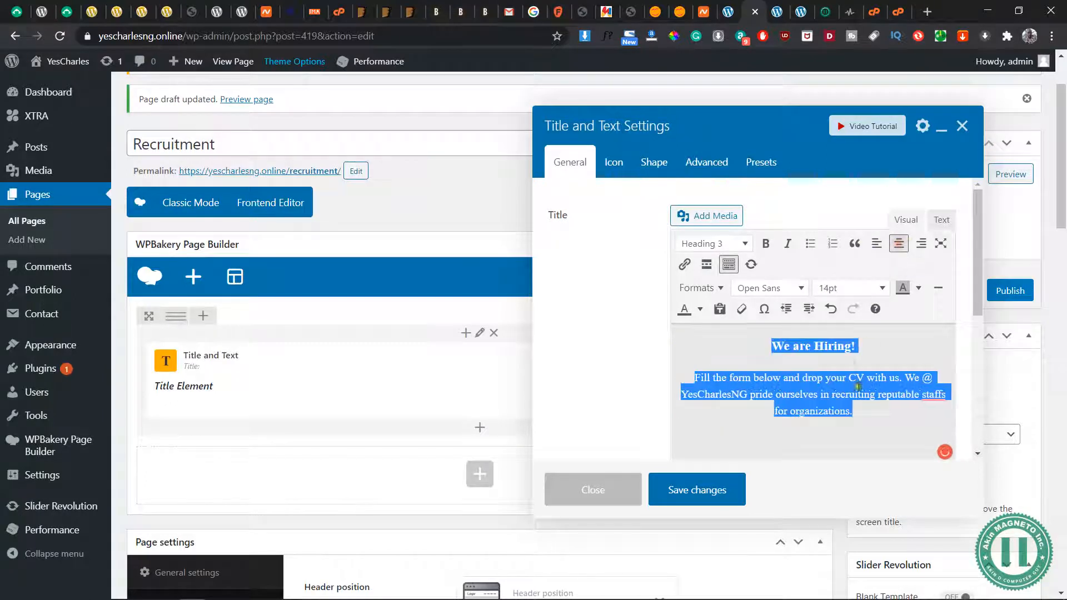
pyautogui.click(867, 351)
pyautogui.tripleClick(867, 352)
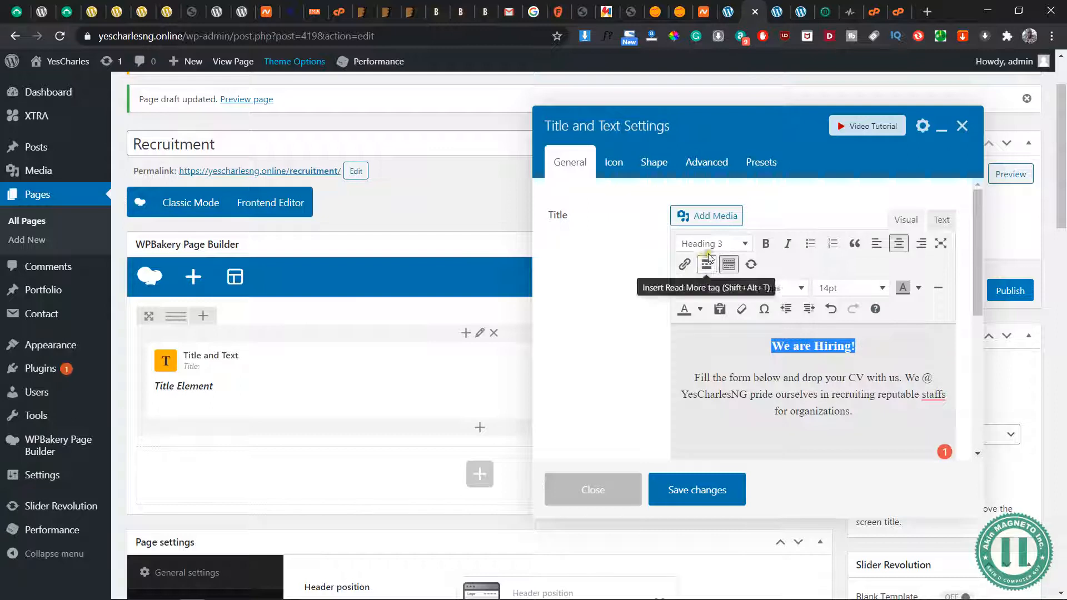
pyautogui.click(730, 243)
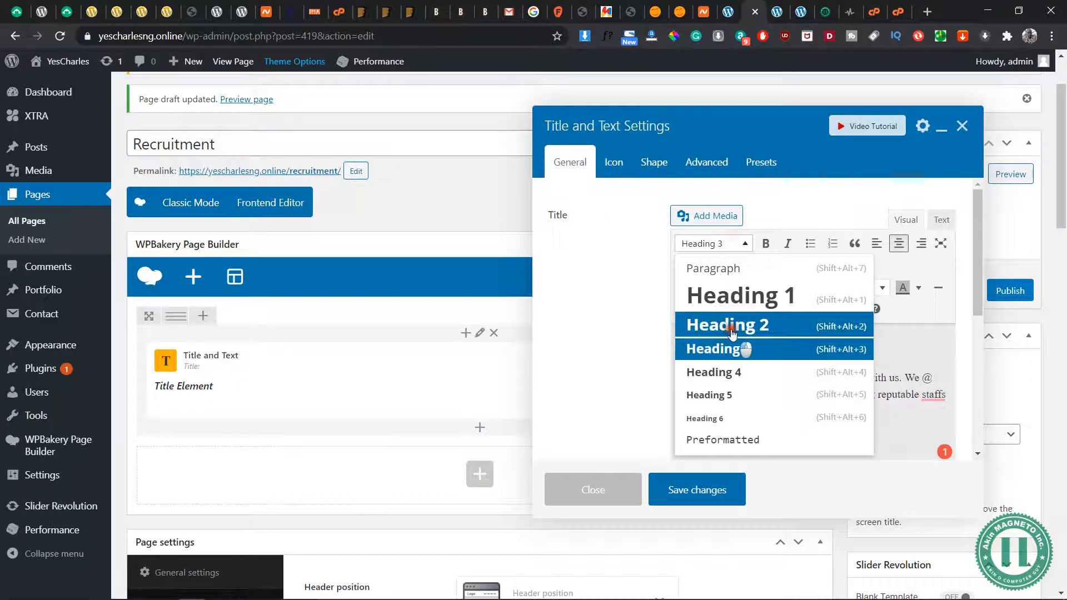
pyautogui.click(727, 325)
pyautogui.click(829, 438)
pyautogui.scroll(-5, 828, 437)
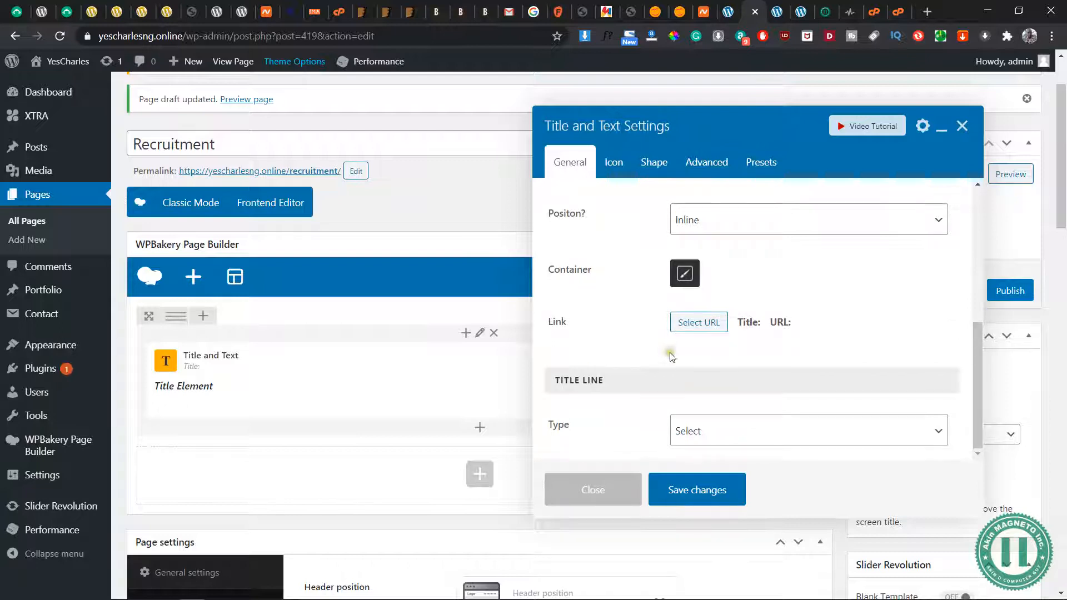
pyautogui.scroll(8, 672, 356)
# Colour the paragraph below the title white and correct "staffs" to "staff"
pyautogui.click(876, 347)
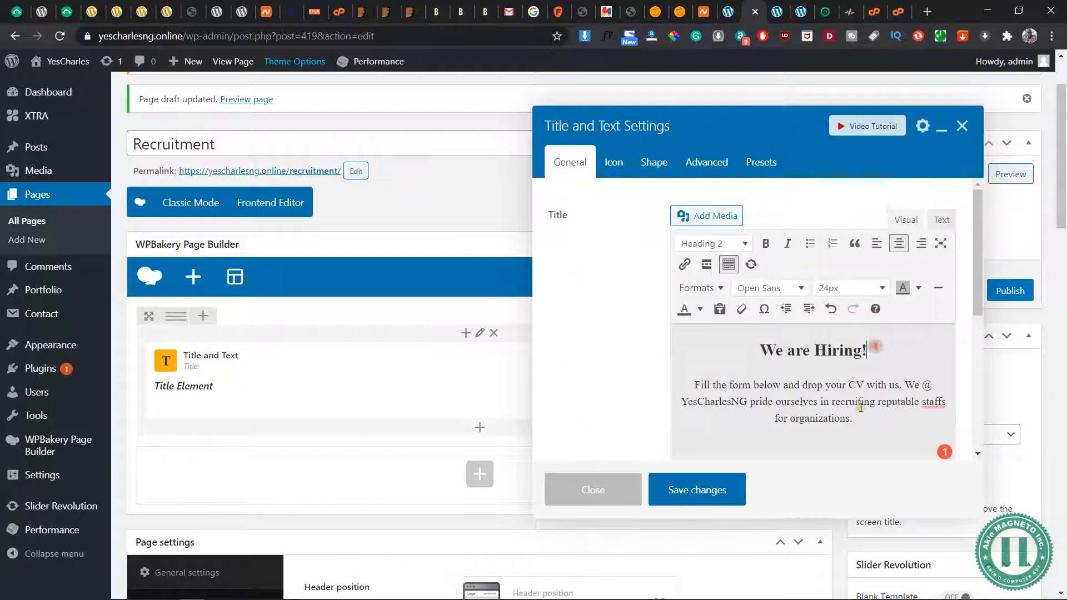
pyautogui.moveTo(863, 421); pyautogui.dragTo(655, 385)
pyautogui.click(702, 310)
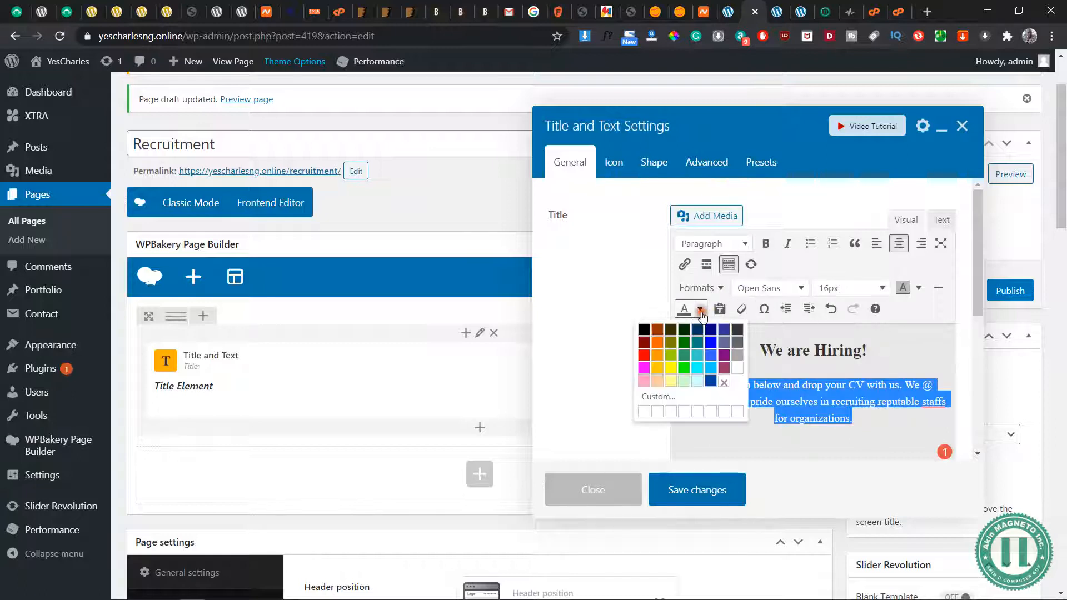
pyautogui.click(739, 369)
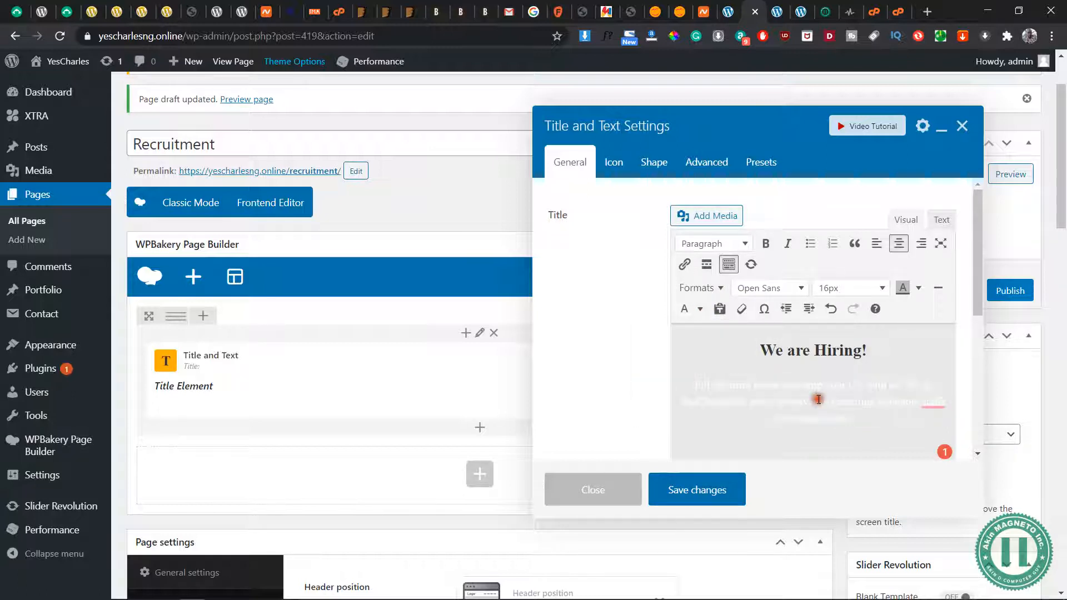
pyautogui.moveTo(930, 401)
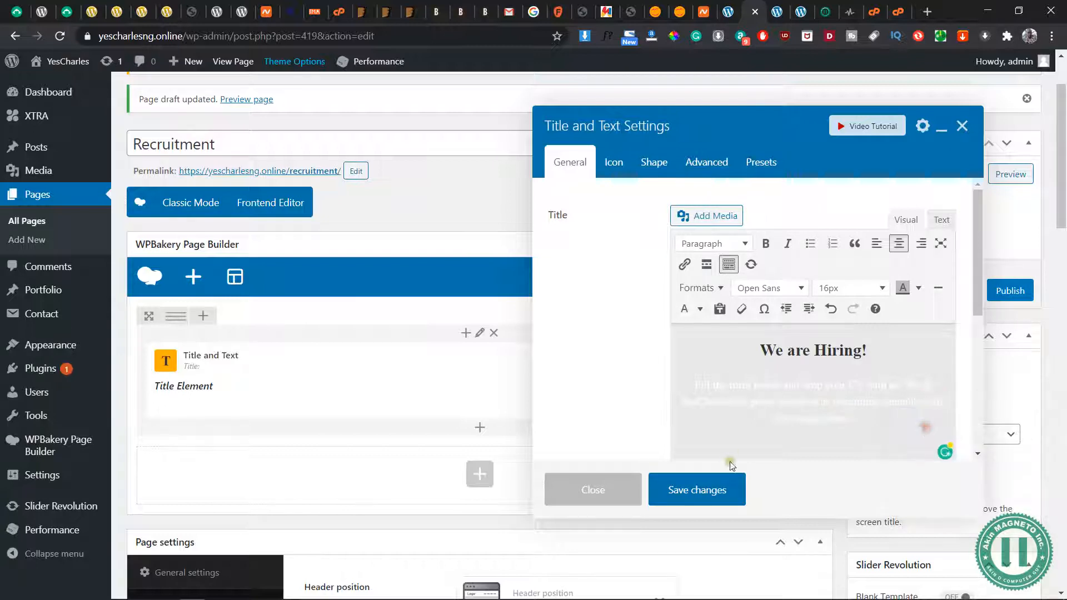
# Save the Title and Text element and preview the Recruitment page
pyautogui.click(714, 492)
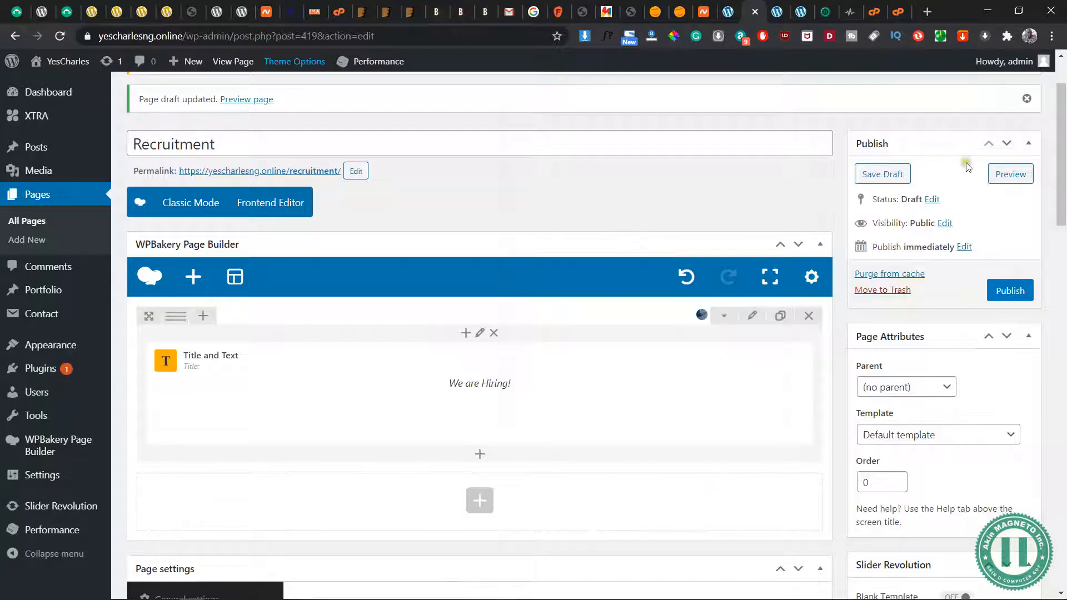
pyautogui.click(1004, 174)
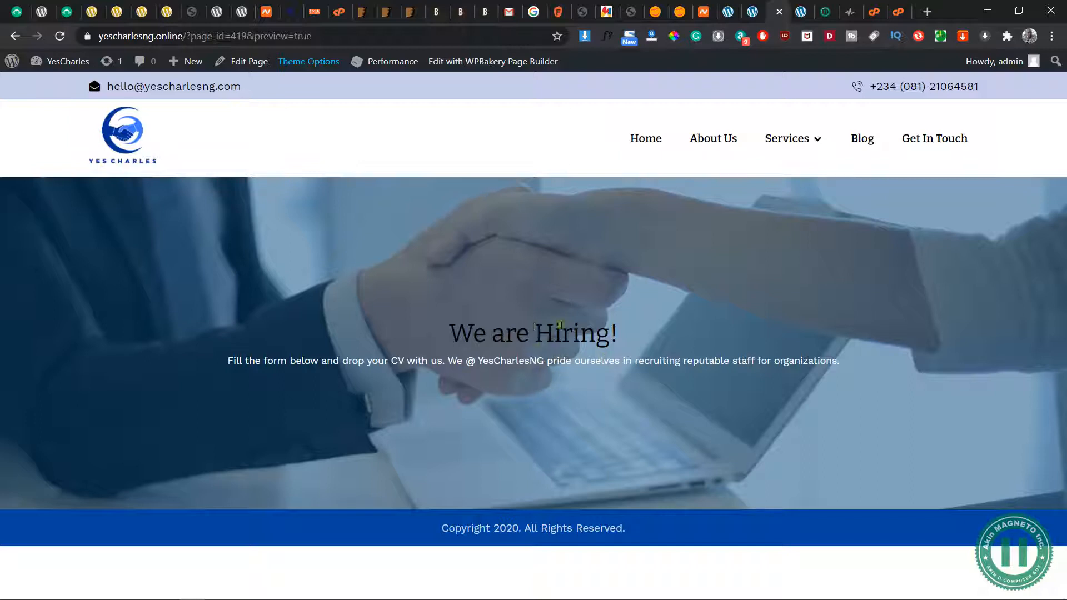
pyautogui.click(754, 15)
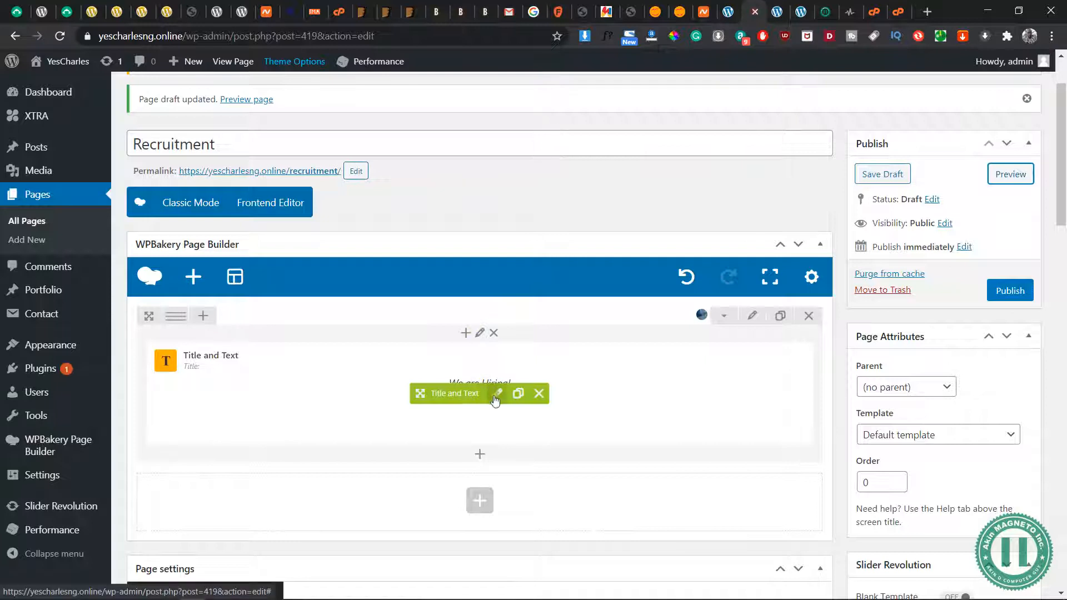
# Reopen the Title and Text element's settings and colour the "We are Hiring!" heading white
pyautogui.click(496, 396)
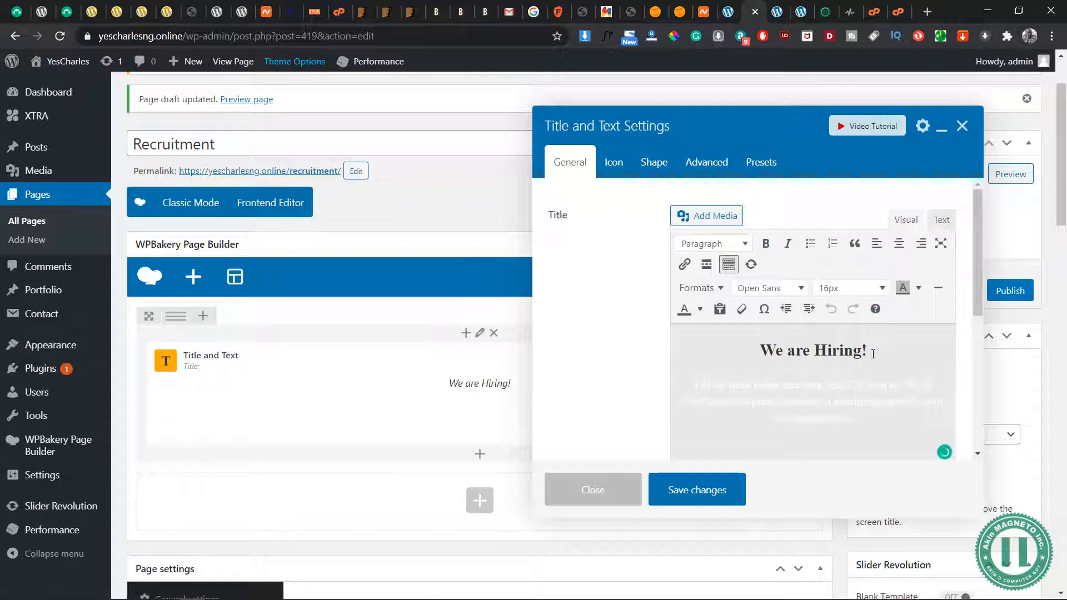
pyautogui.moveTo(874, 351); pyautogui.dragTo(743, 352)
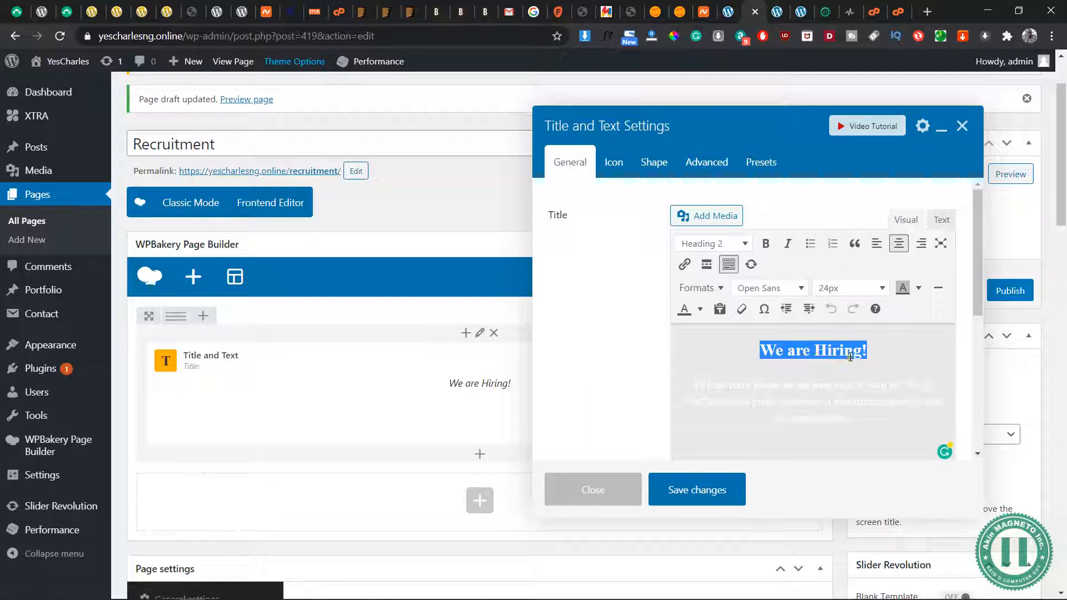
pyautogui.click(777, 13)
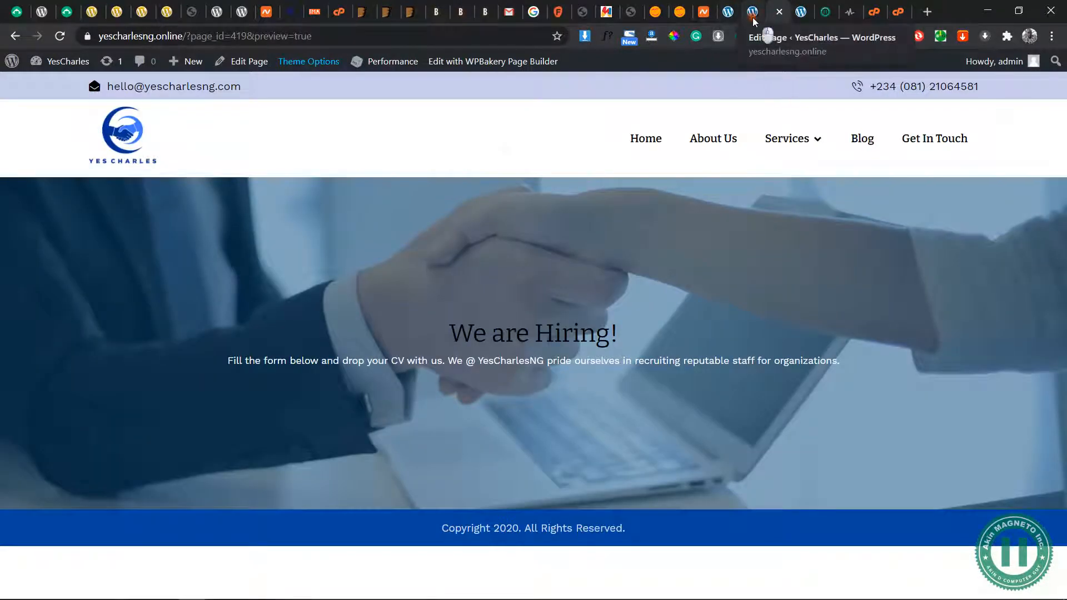
pyautogui.click(755, 18)
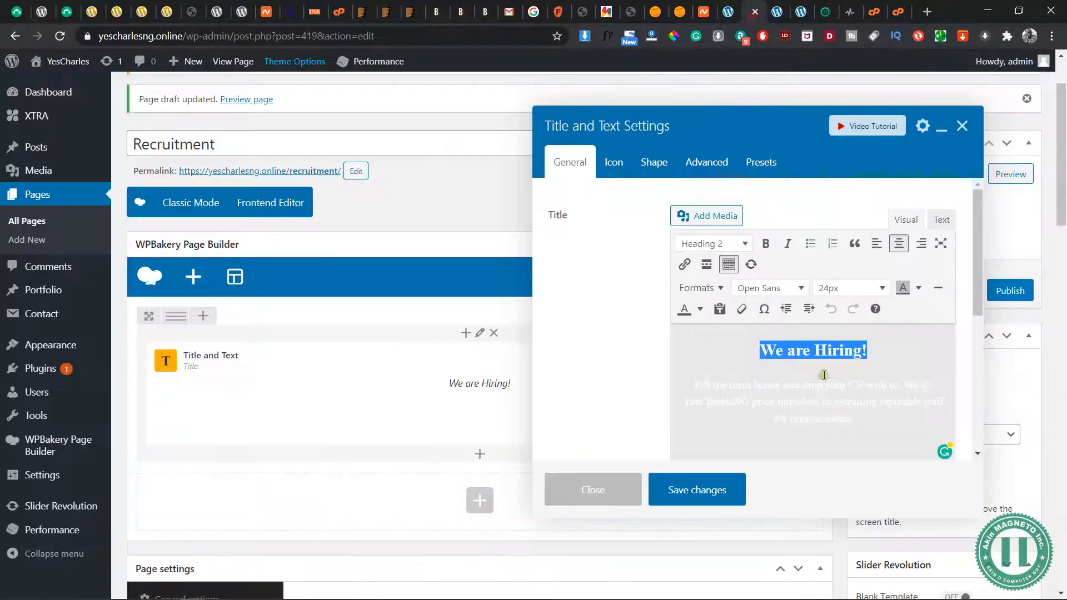
pyautogui.click(700, 310)
pyautogui.click(738, 373)
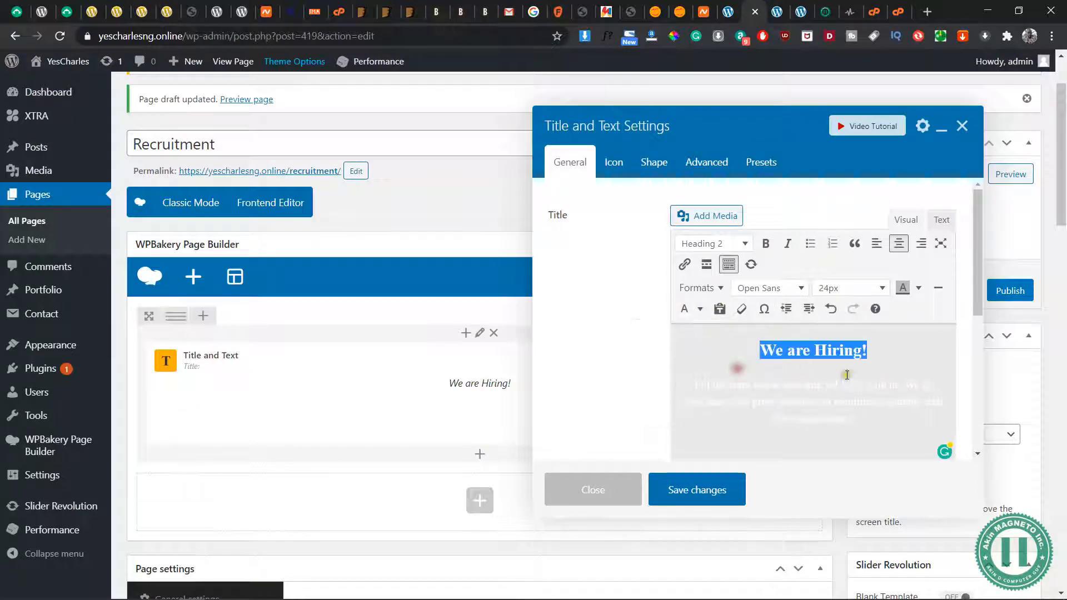
pyautogui.click(853, 384)
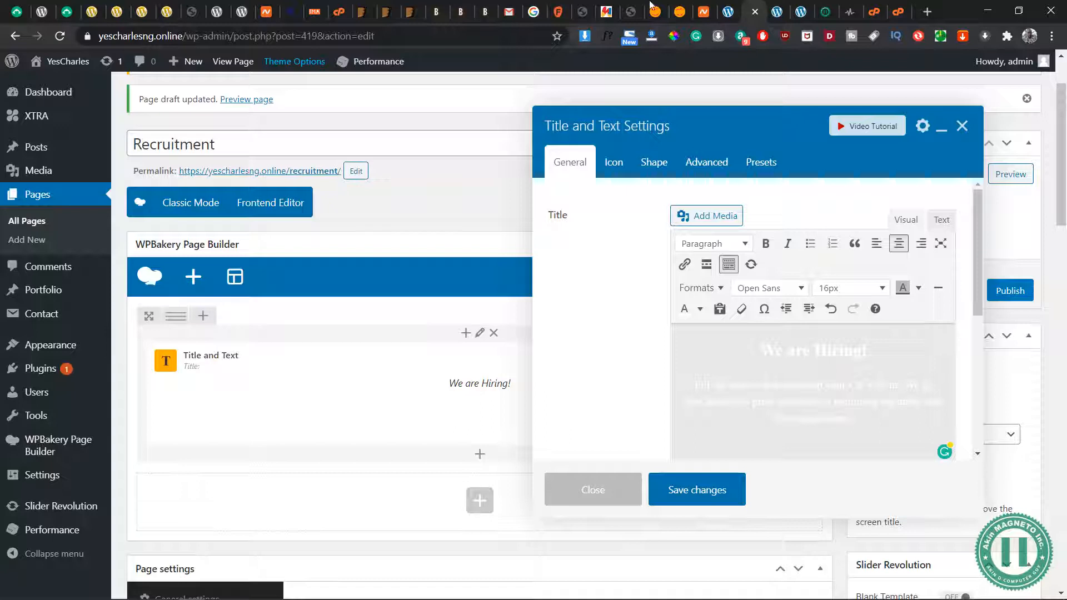
# Change the "We are Hiring!" line to Heading 1 and save the Title and Text element
pyautogui.click(777, 17)
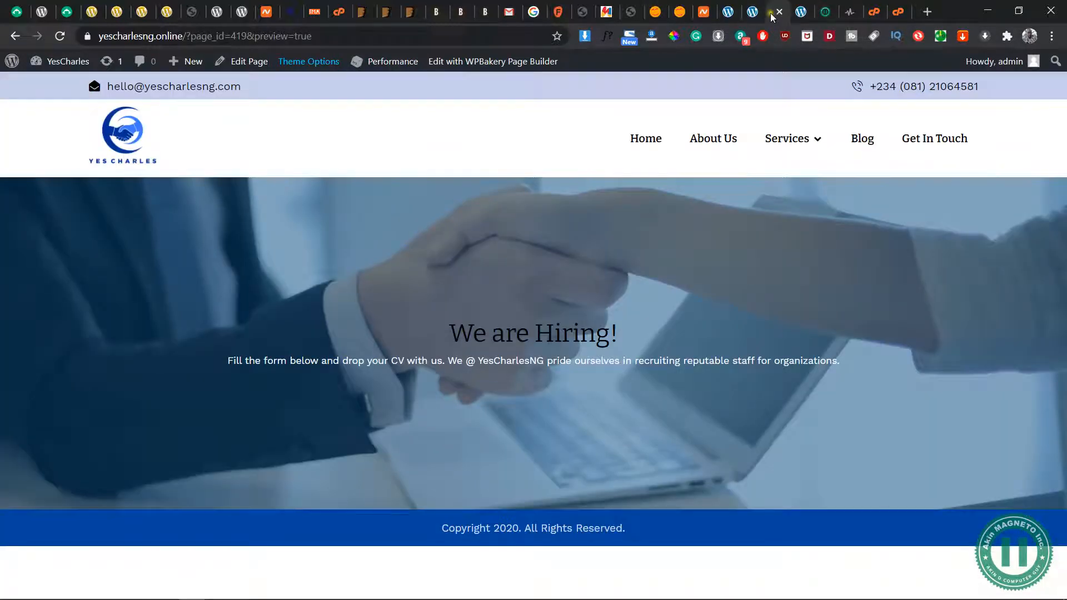
pyautogui.click(755, 17)
pyautogui.click(871, 349)
pyautogui.click(746, 344)
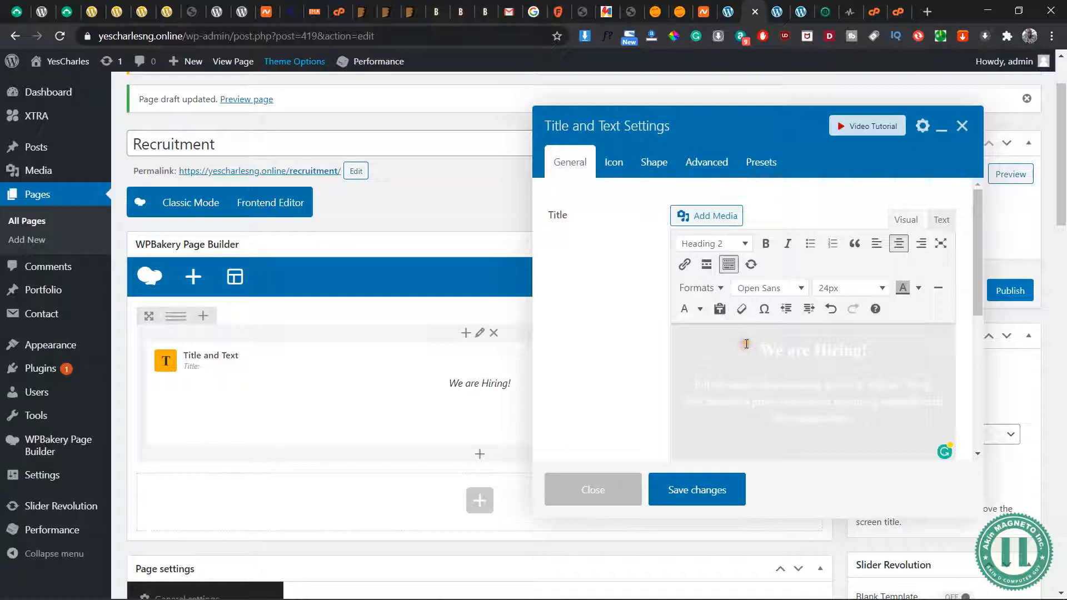
pyautogui.tripleClick(746, 344)
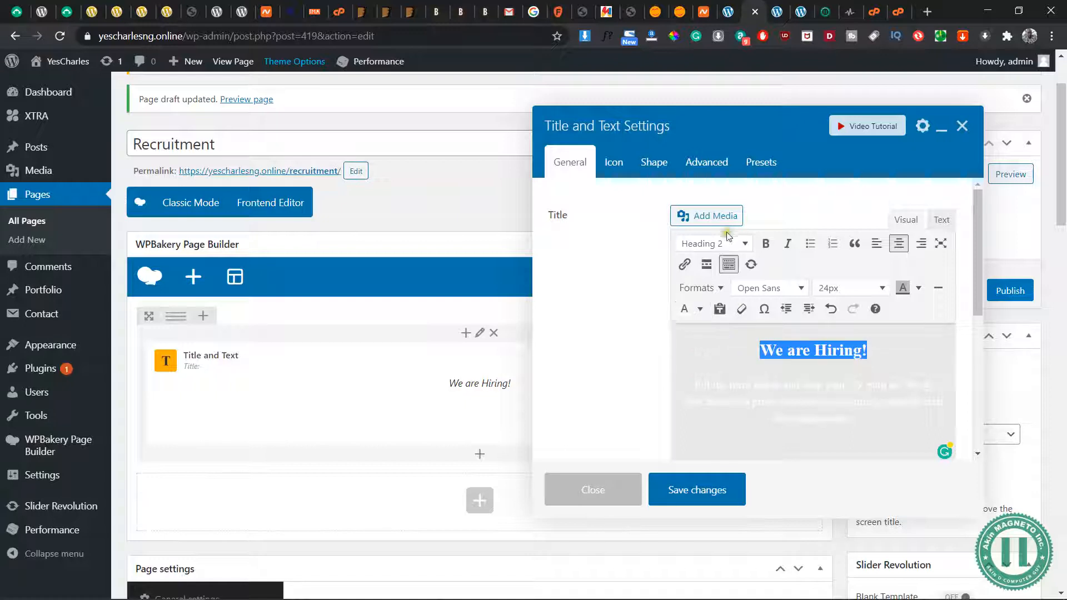
pyautogui.click(737, 244)
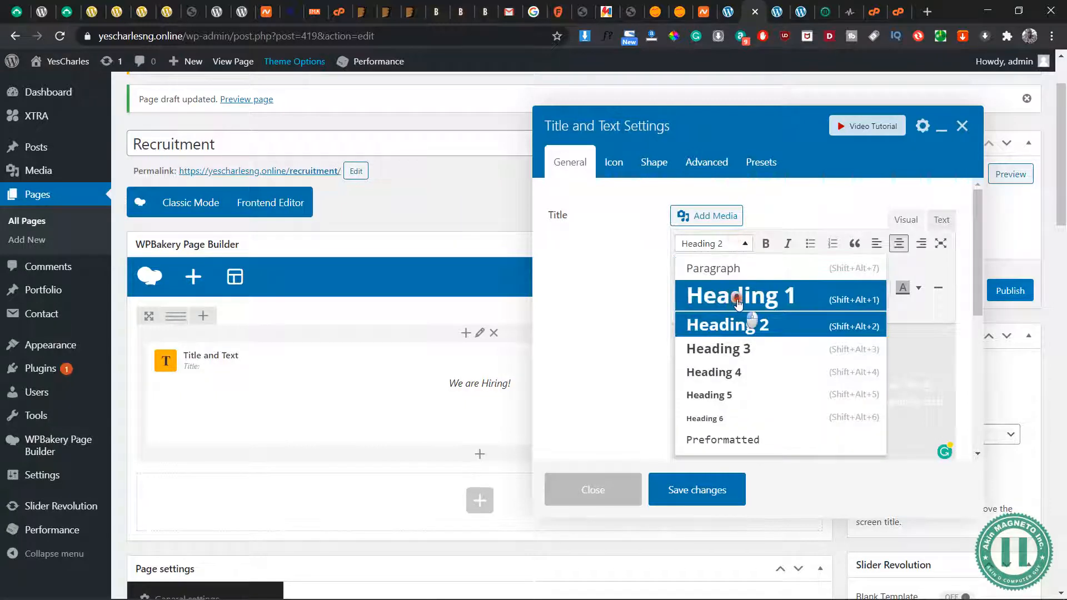
pyautogui.click(737, 300)
pyautogui.click(724, 498)
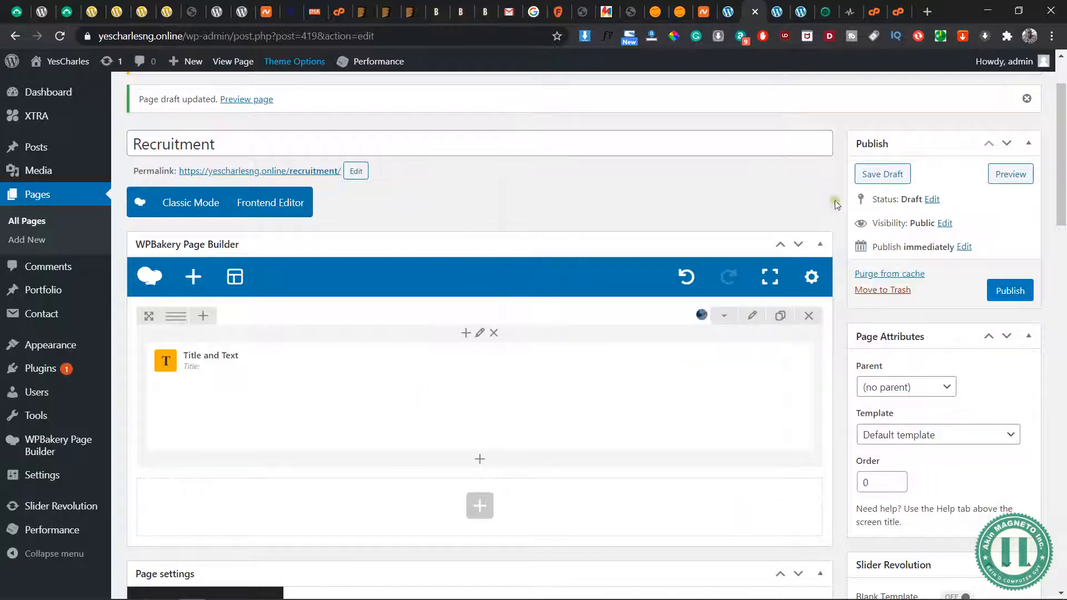
# Preview the Recruitment page to check the banner's heading and text, and return to the page editor
pyautogui.click(1011, 175)
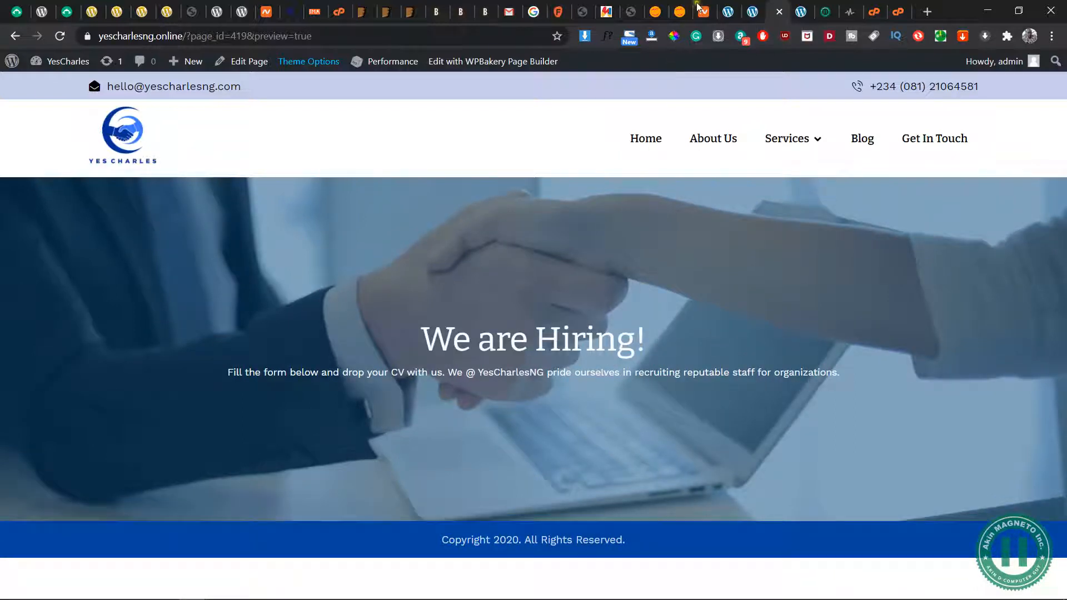
pyautogui.click(753, 11)
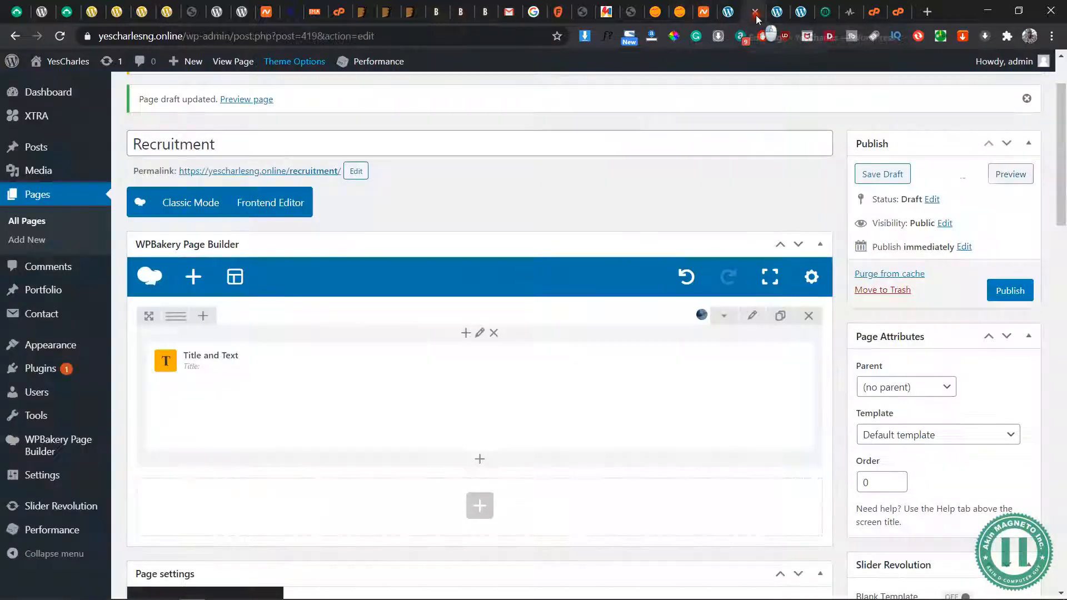
pyautogui.click(1012, 174)
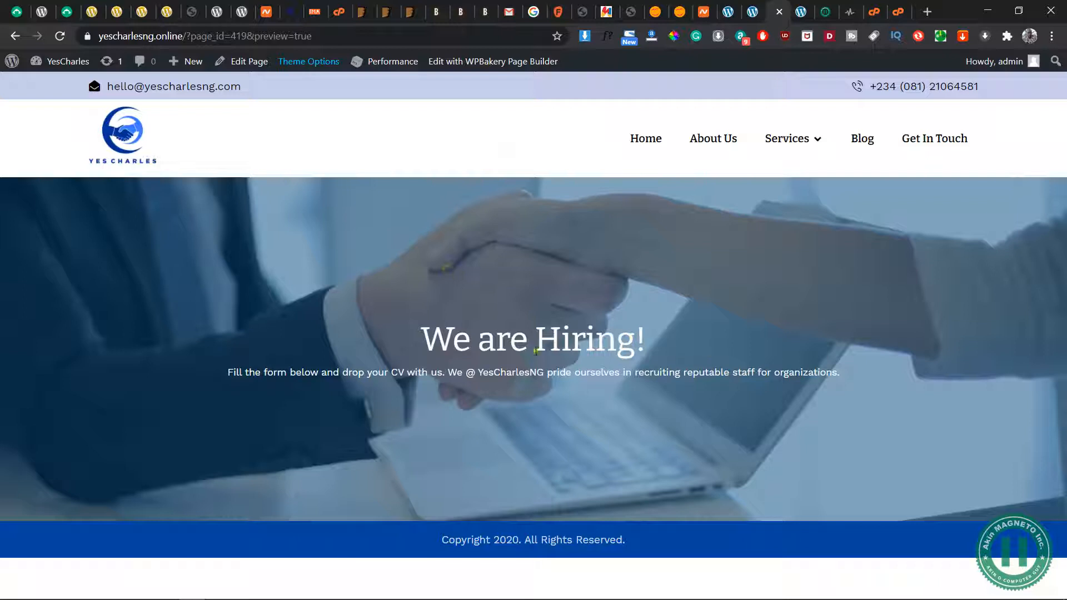
pyautogui.click(753, 11)
pyautogui.scroll(-5, 488, 404)
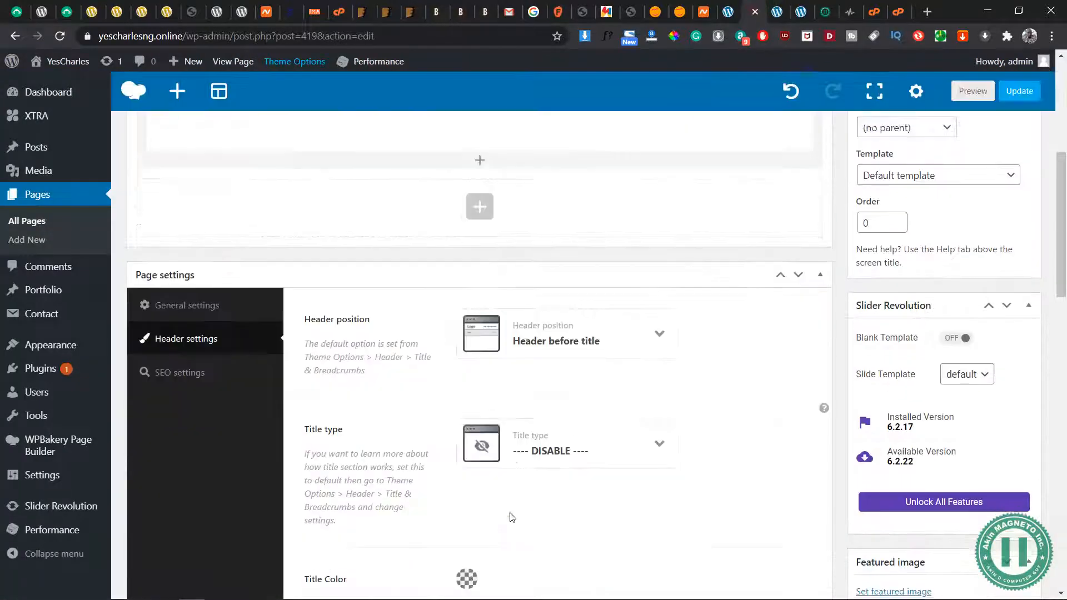
# Add a row below the Title and Text row, split it into three equal columns, and save the page draft
pyautogui.scroll(4, 478, 200)
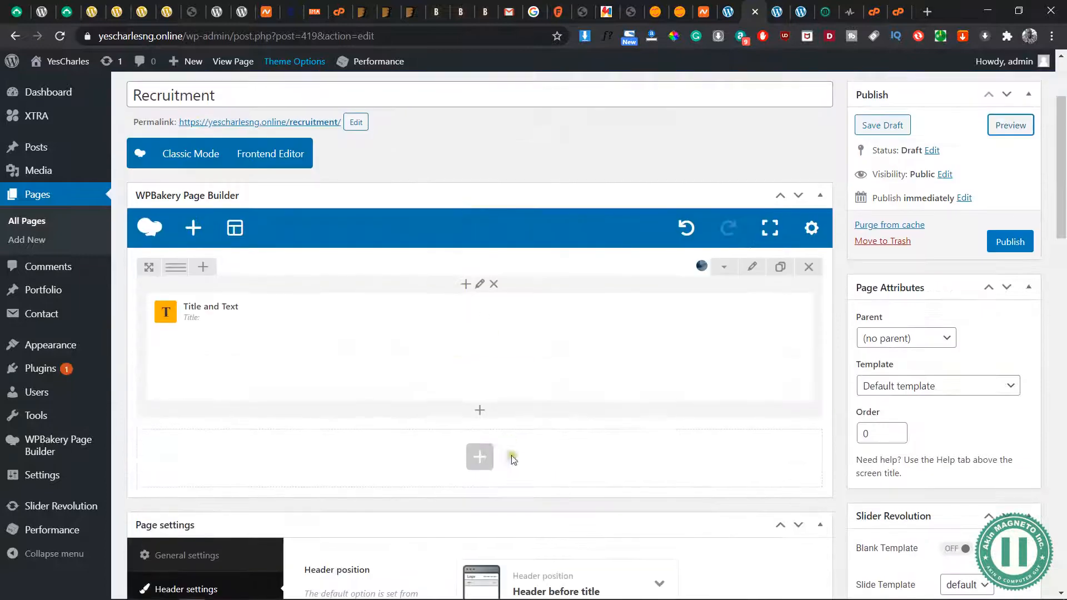
pyautogui.click(479, 457)
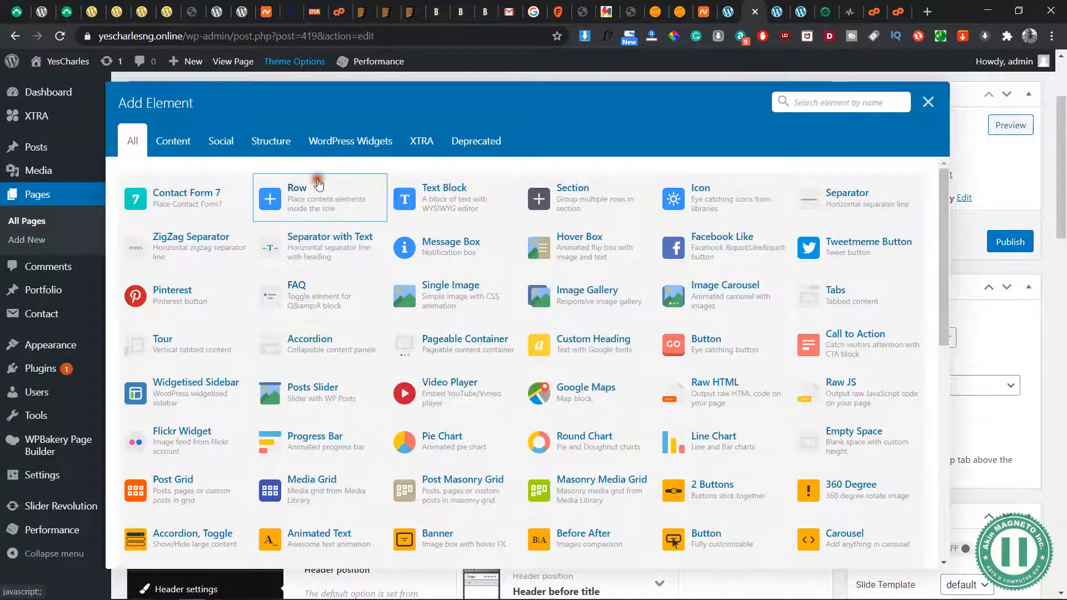
pyautogui.click(313, 189)
pyautogui.scroll(-3, 467, 453)
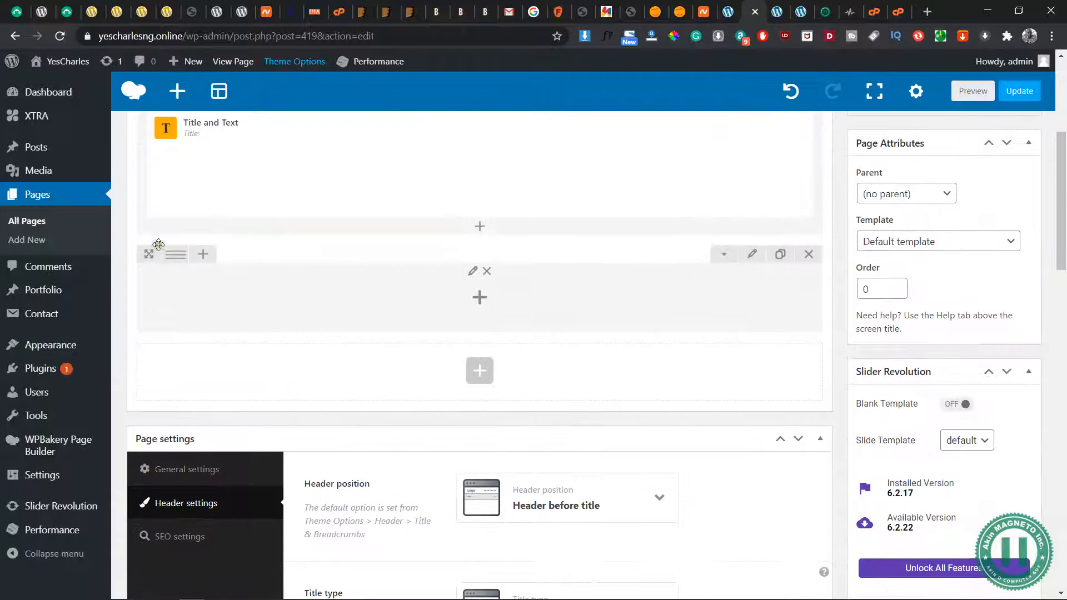
pyautogui.moveTo(174, 256)
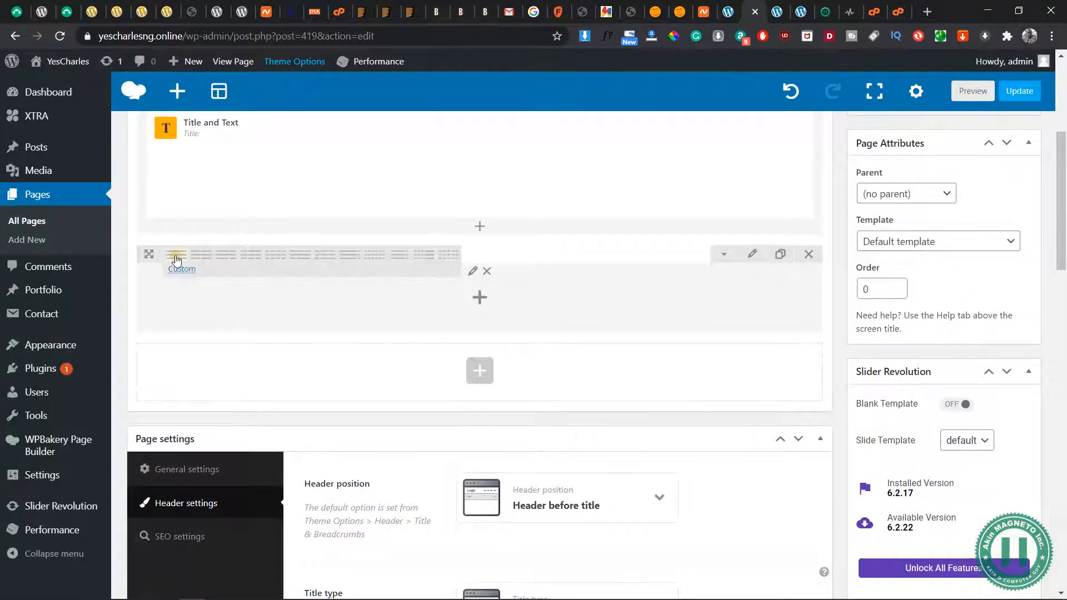
pyautogui.click(251, 257)
pyautogui.scroll(3, 600, 309)
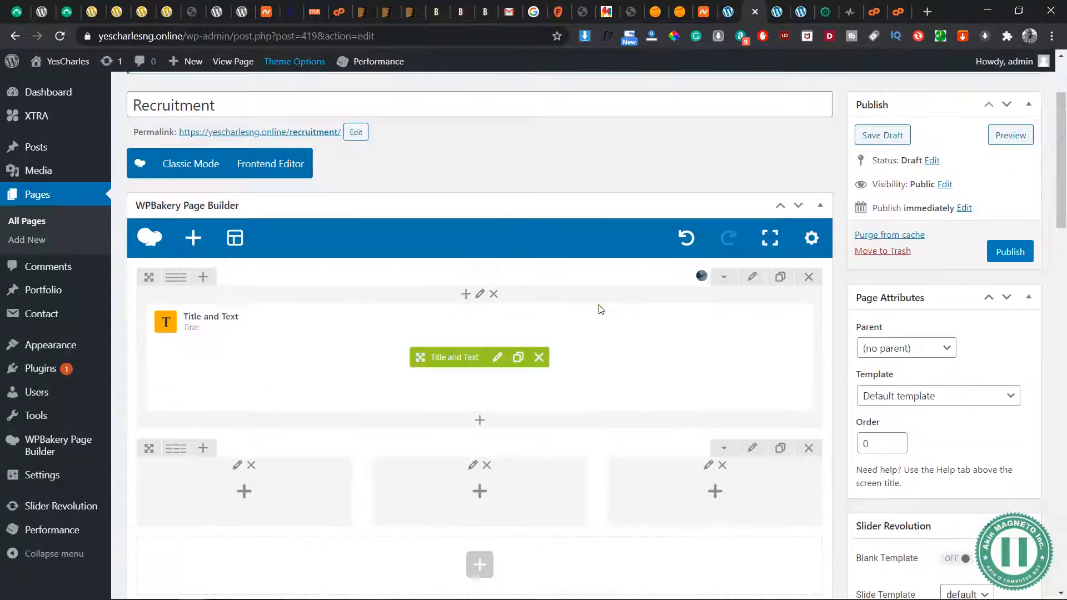
pyautogui.click(885, 136)
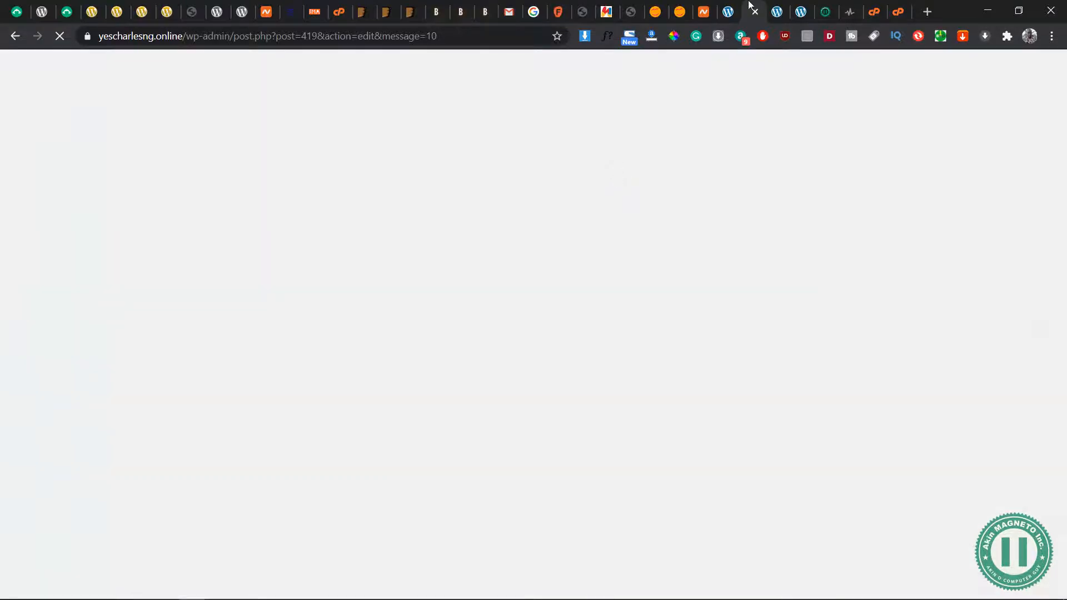
# Review the site's installed plugins and return to the Recruitment page editor
pyautogui.click(728, 11)
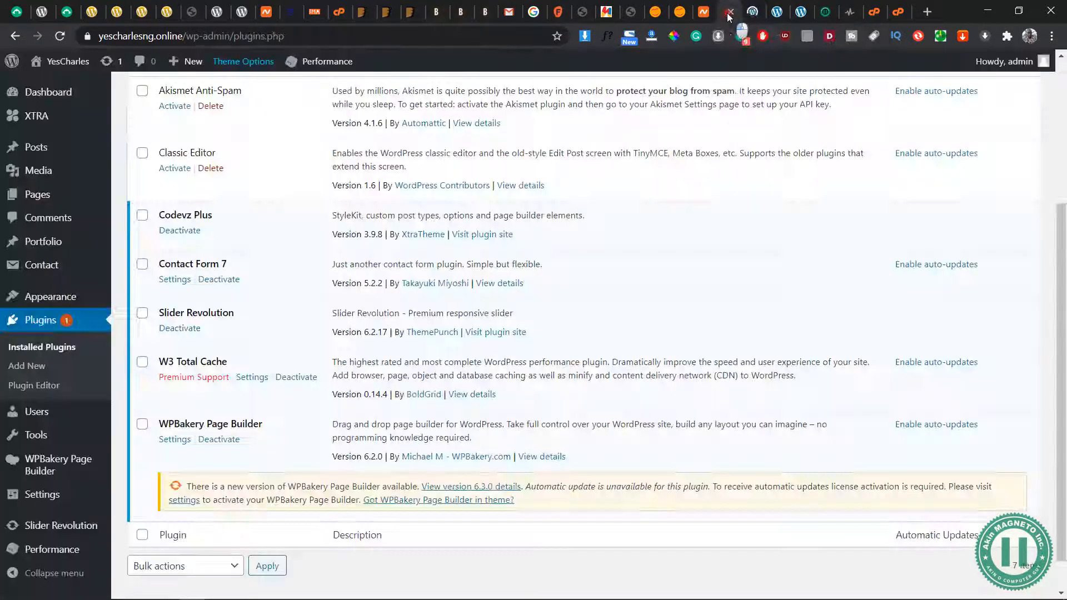
pyautogui.scroll(2, 208, 257)
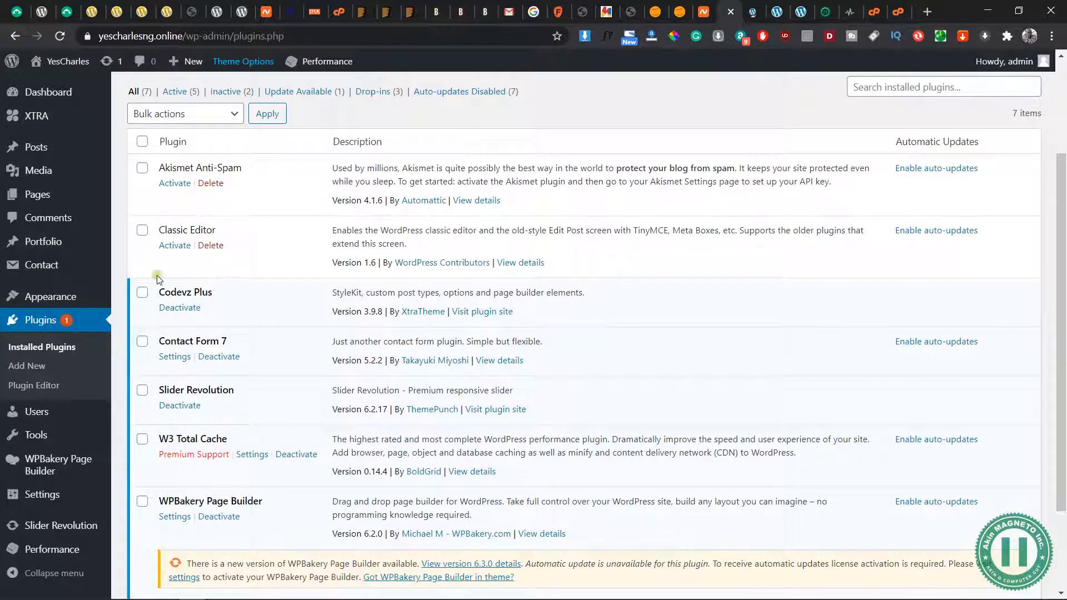
pyautogui.scroll(-1, 159, 279)
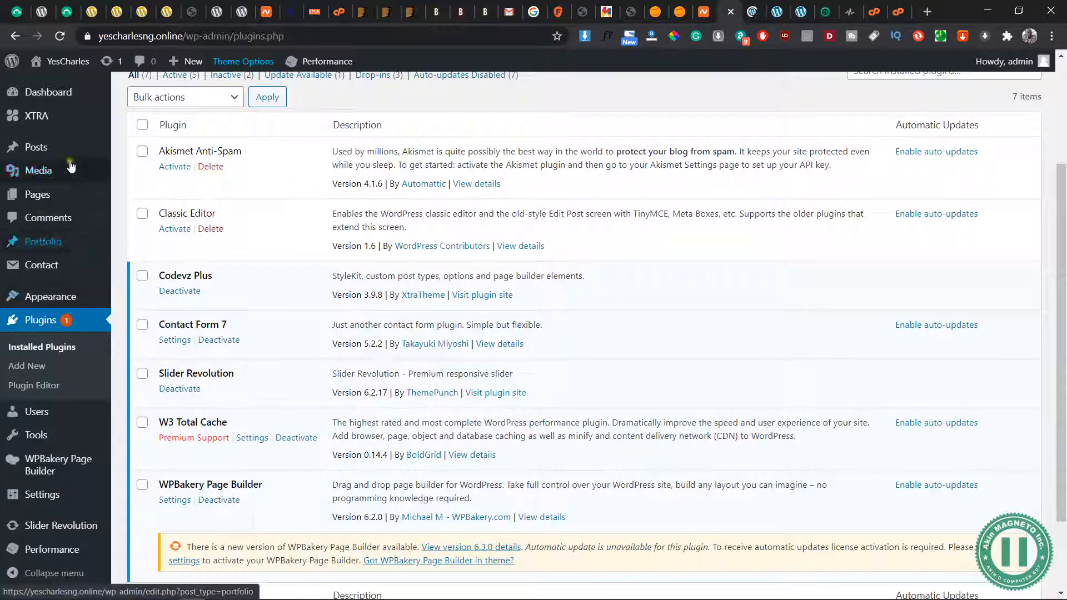
pyautogui.click(748, 17)
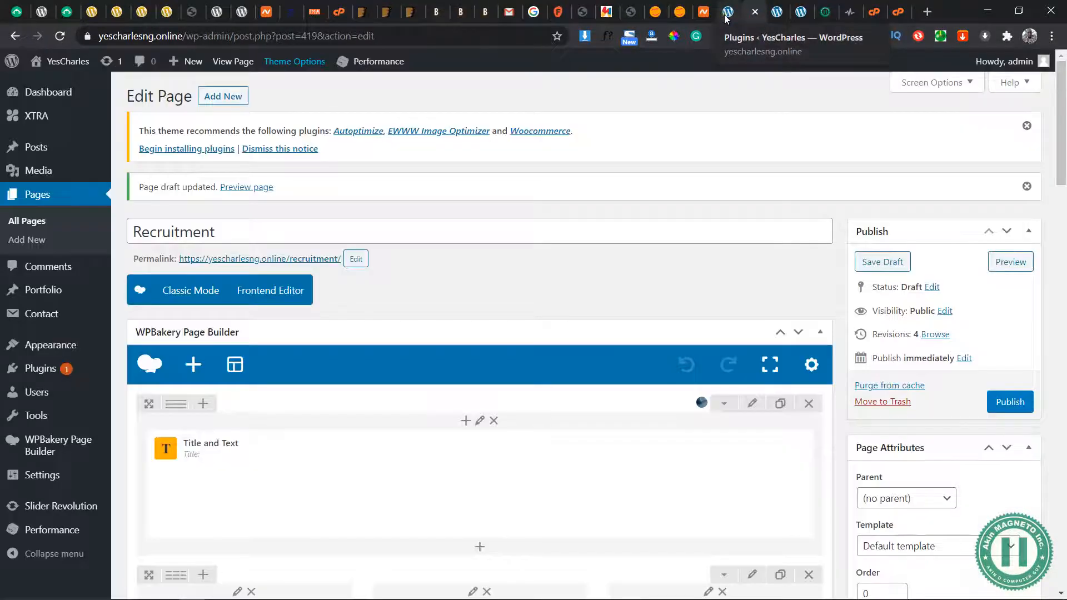
pyautogui.click(726, 17)
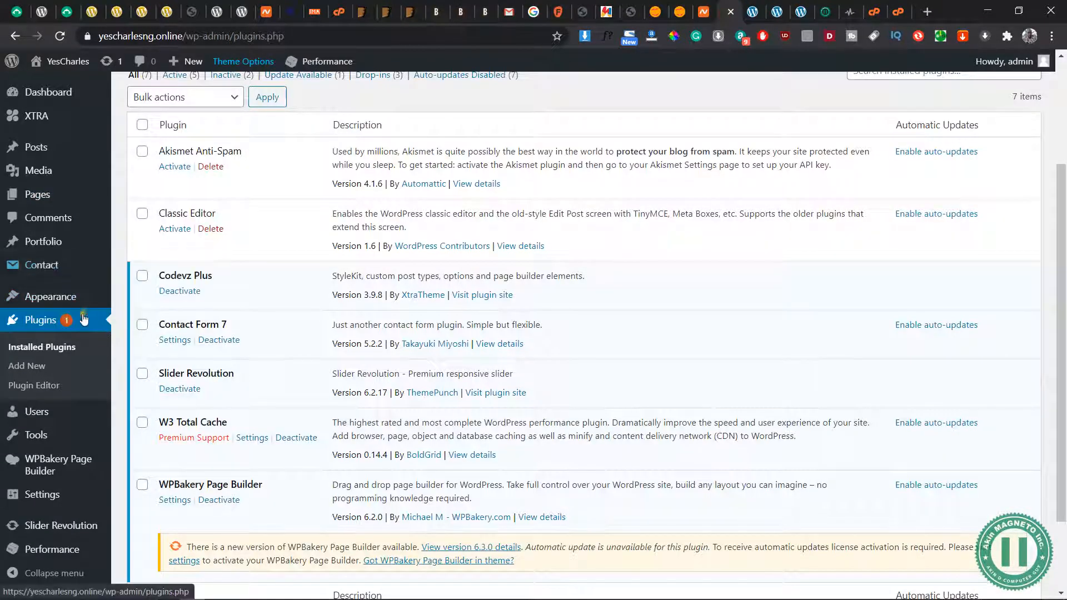
pyautogui.click(53, 355)
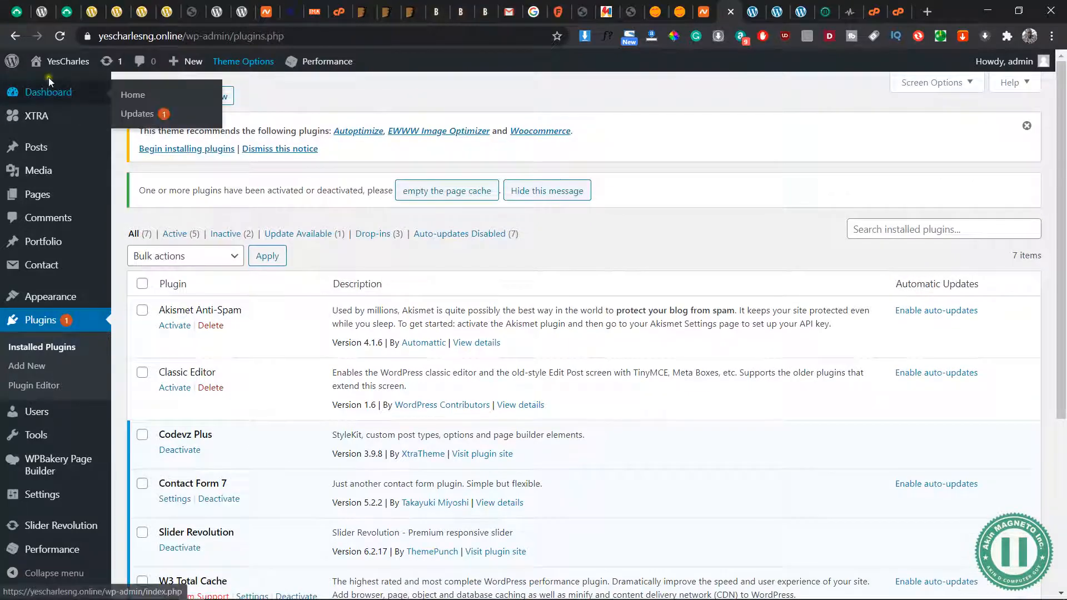
pyautogui.click(755, 12)
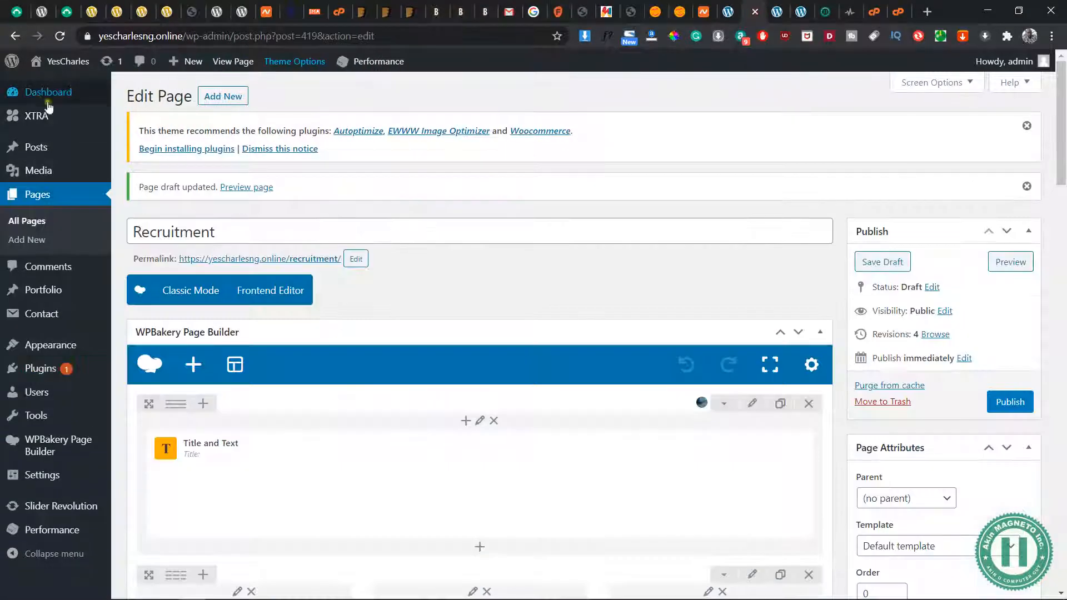
# Open the Add Plugins page in a new tab and search the plugin directory for "Drag and Drop"
pyautogui.moveTo(83, 99)
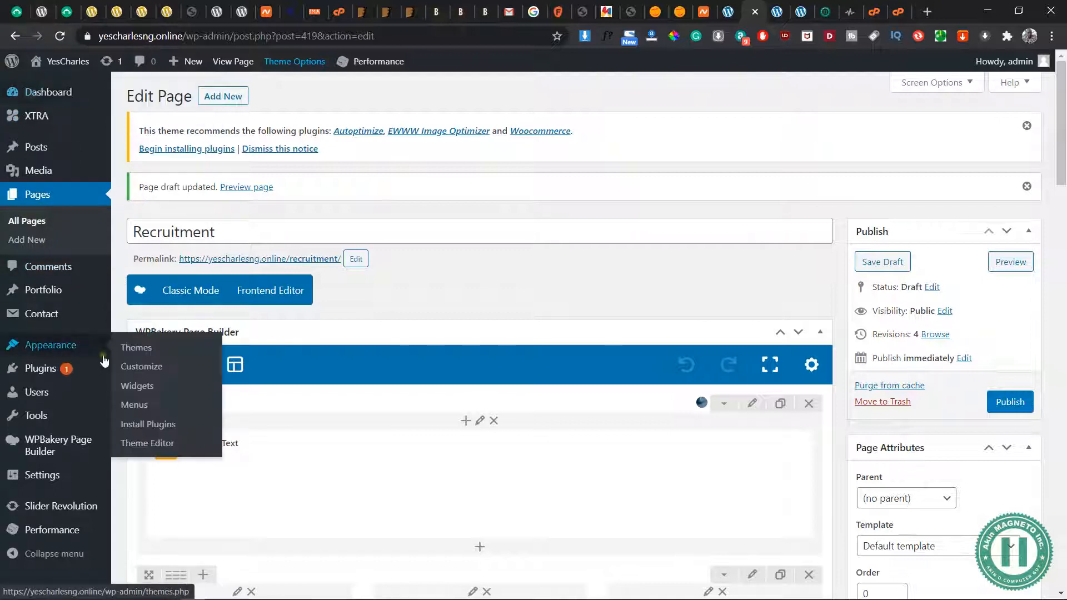
pyautogui.moveTo(78, 372)
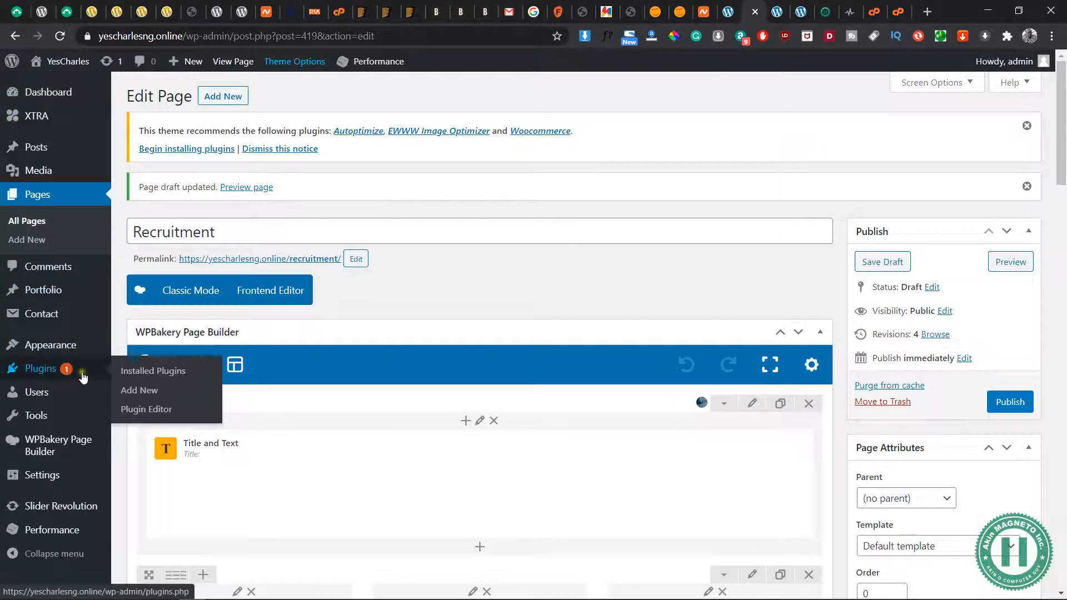
pyautogui.middleClick(134, 399)
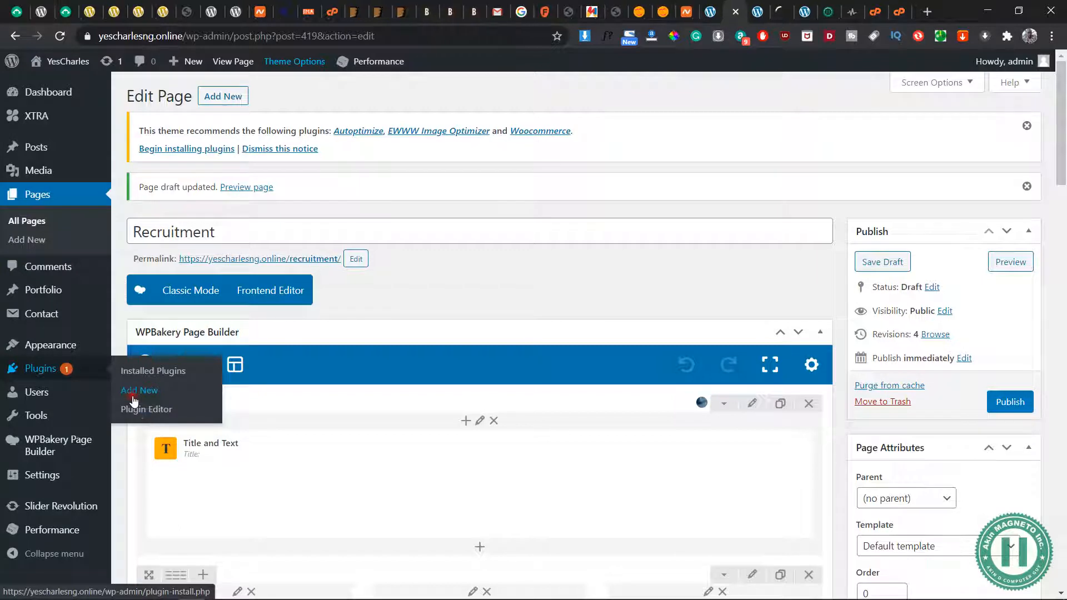
pyautogui.click(765, 15)
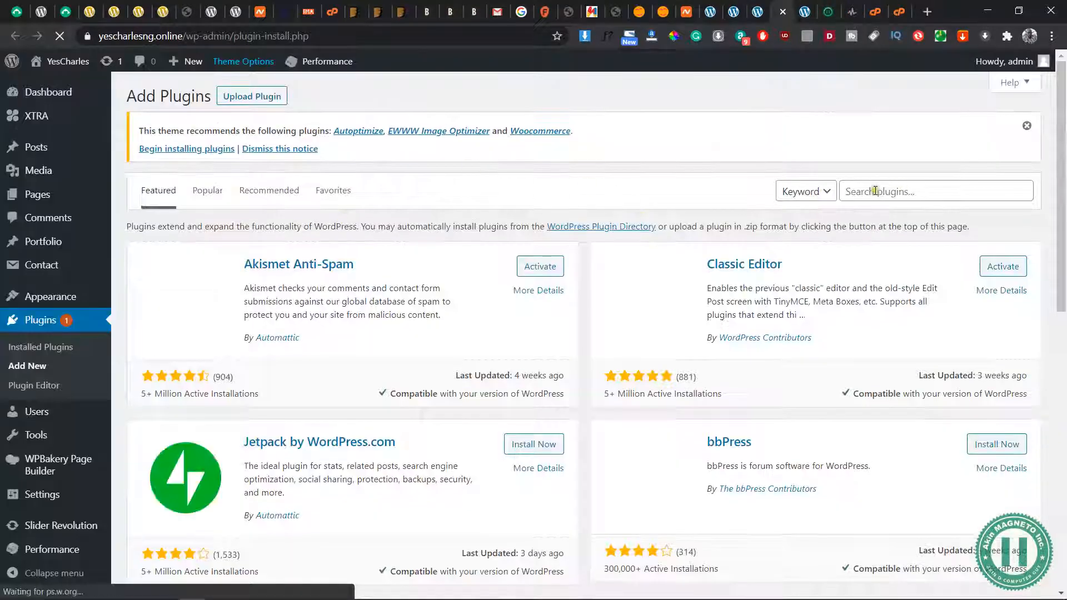
pyautogui.click(876, 190)
pyautogui.write('Drag and Drop')
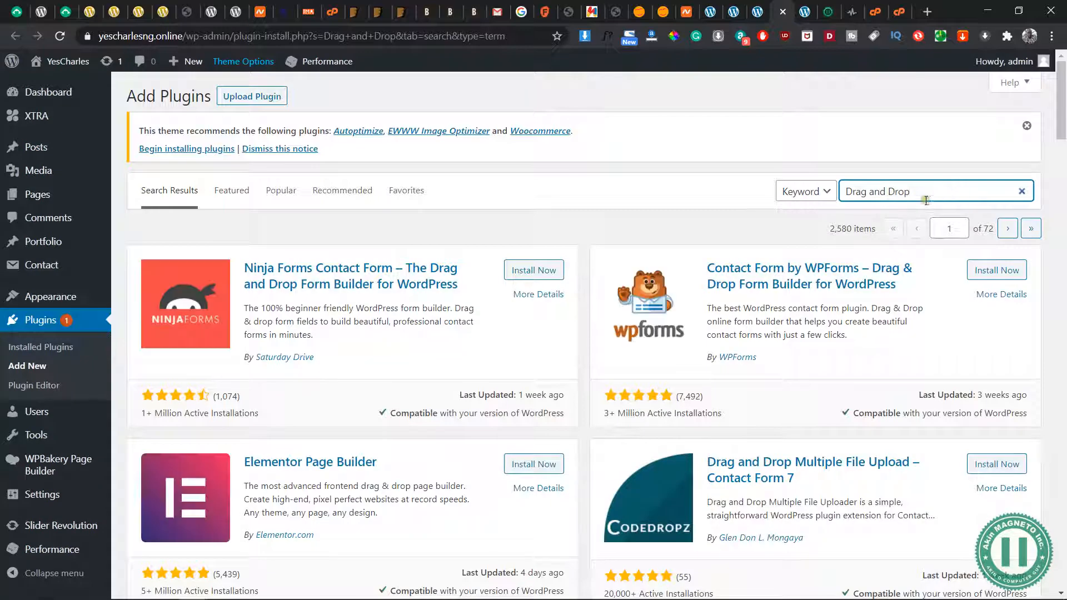
# Install and activate the Drag and Drop Multiple File Upload – Contact Form 7 plugin
pyautogui.scroll(-3, 858, 473)
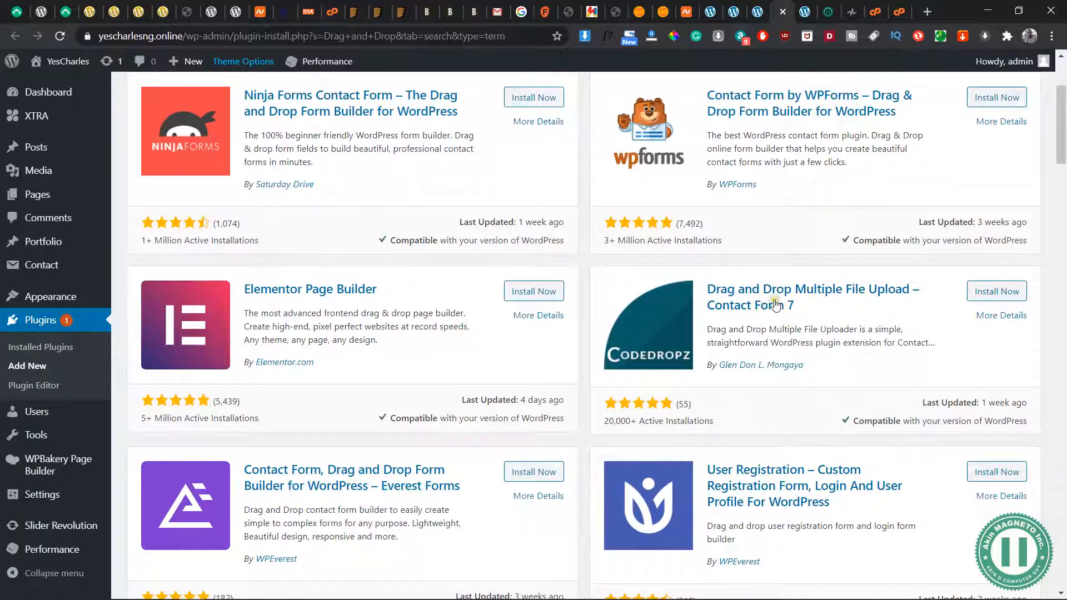
pyautogui.scroll(2, 796, 413)
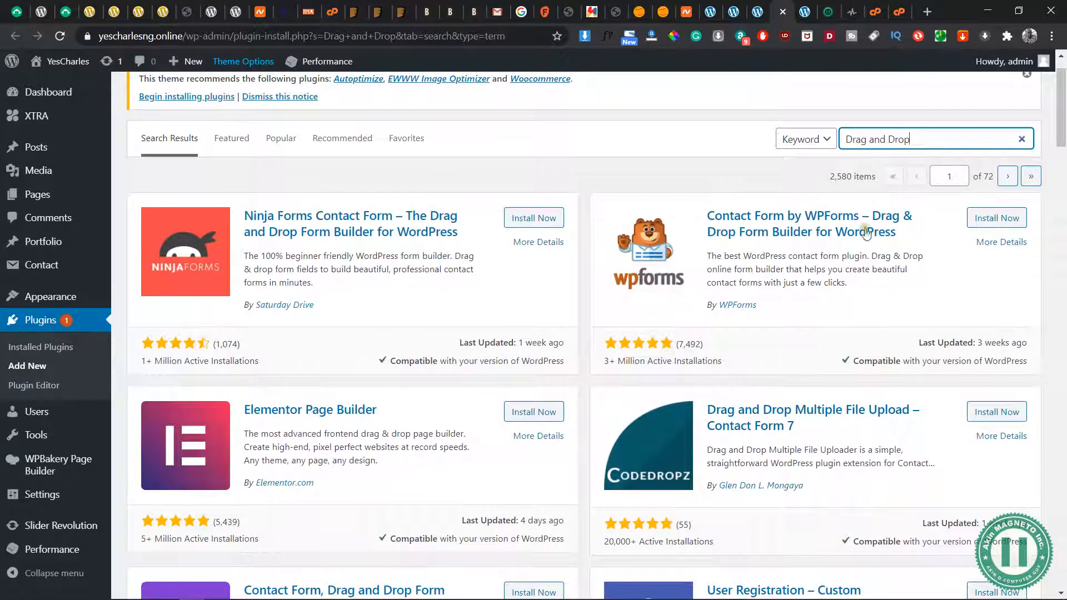
pyautogui.moveTo(801, 427); pyautogui.dragTo(709, 404)
pyautogui.click(879, 434)
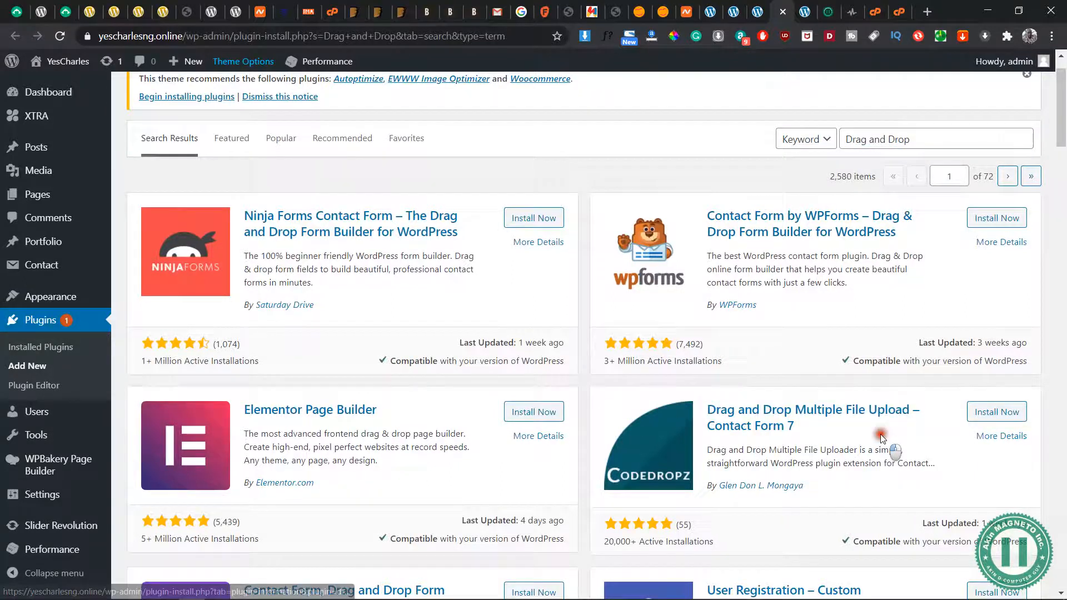
pyautogui.click(992, 413)
pyautogui.scroll(1, 912, 418)
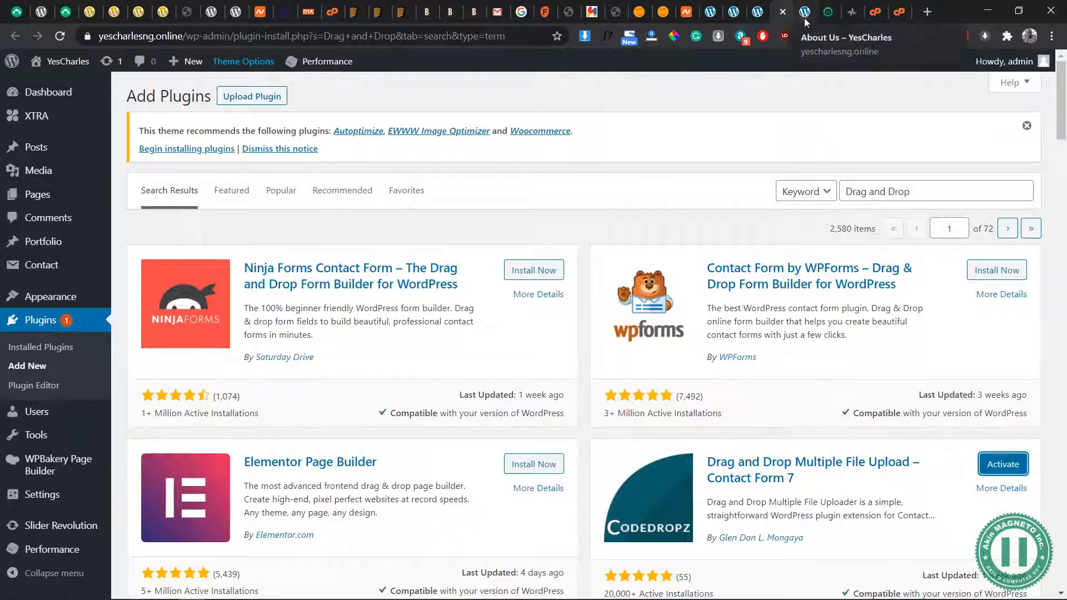
pyautogui.click(1003, 466)
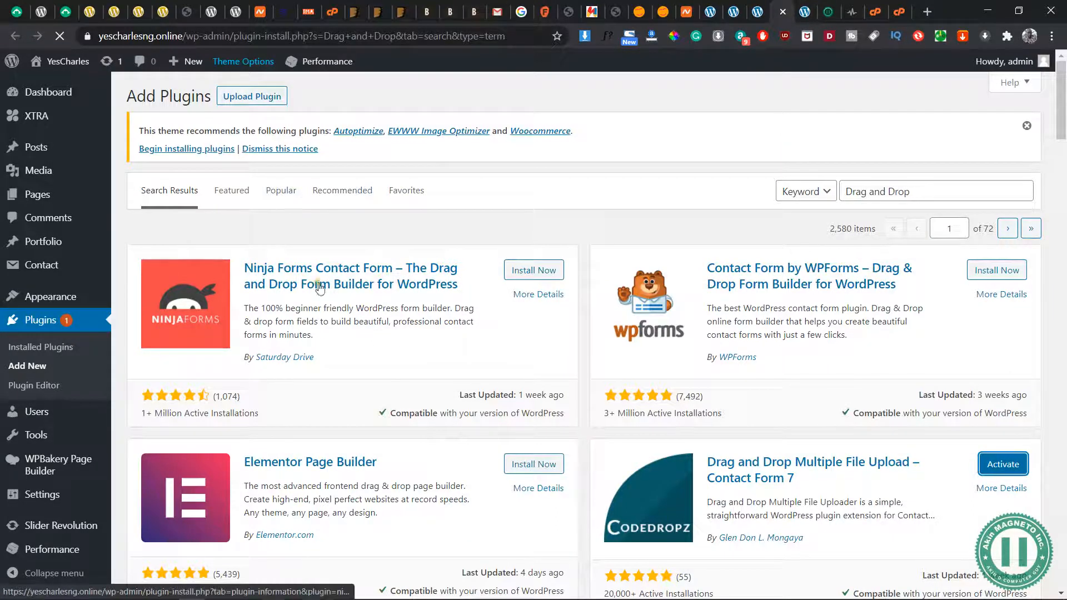
pyautogui.click(809, 16)
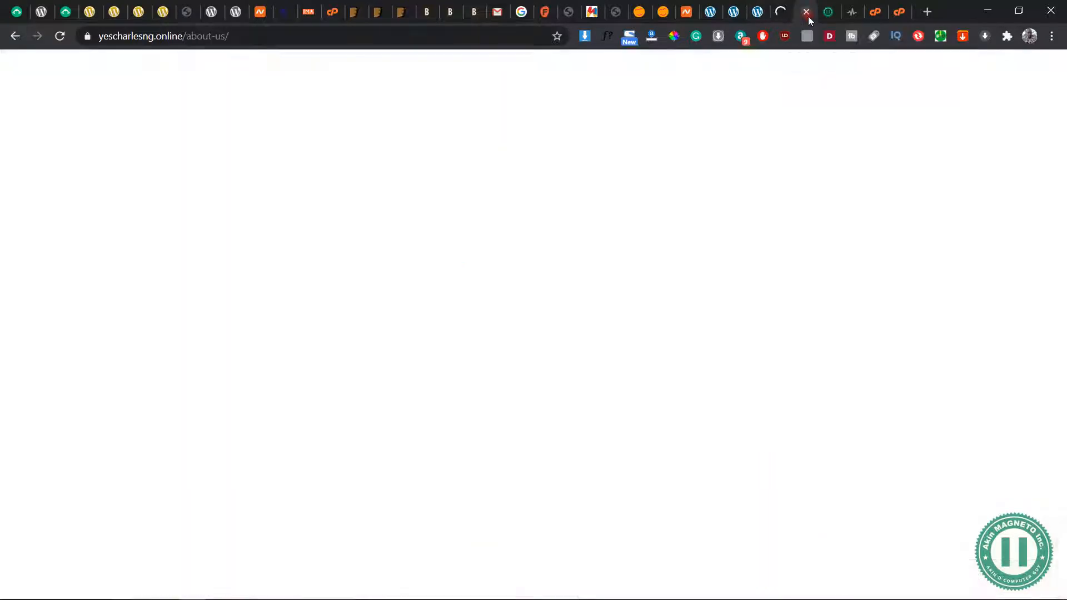
pyautogui.click(780, 19)
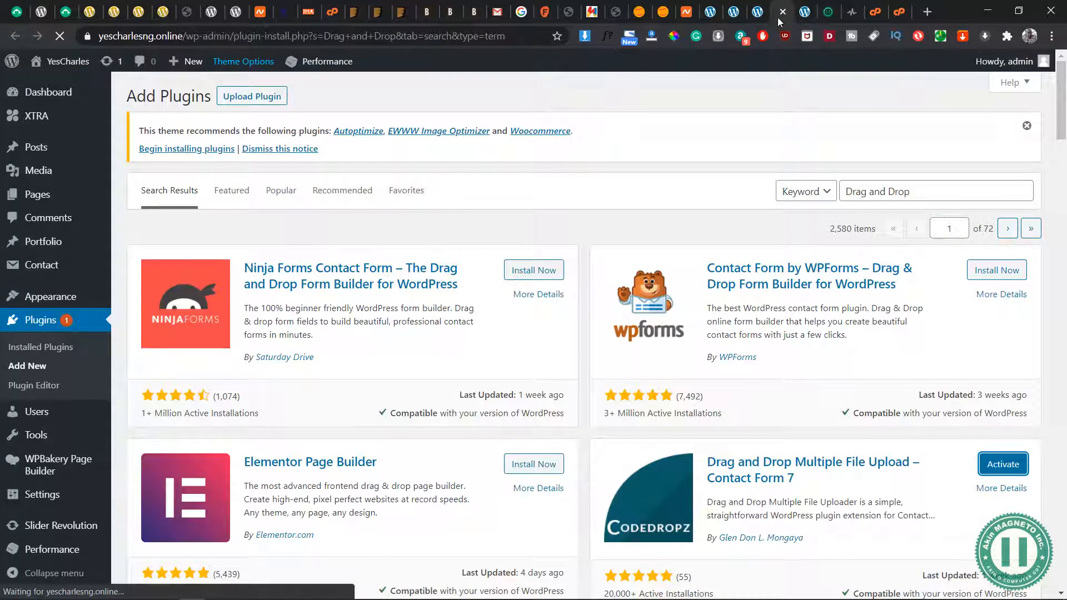
pyautogui.click(809, 16)
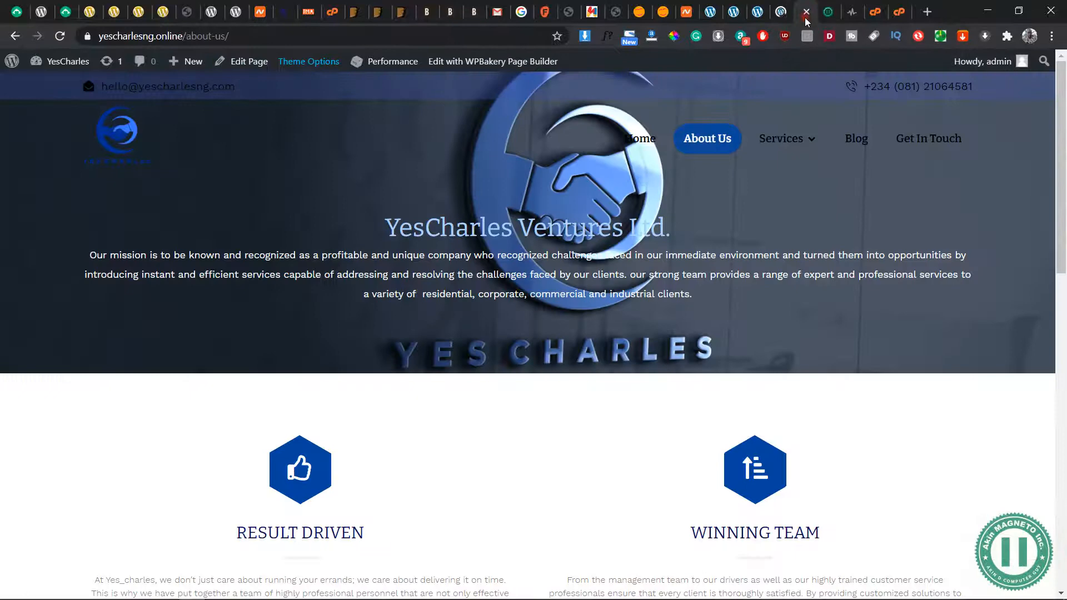
pyautogui.click(780, 20)
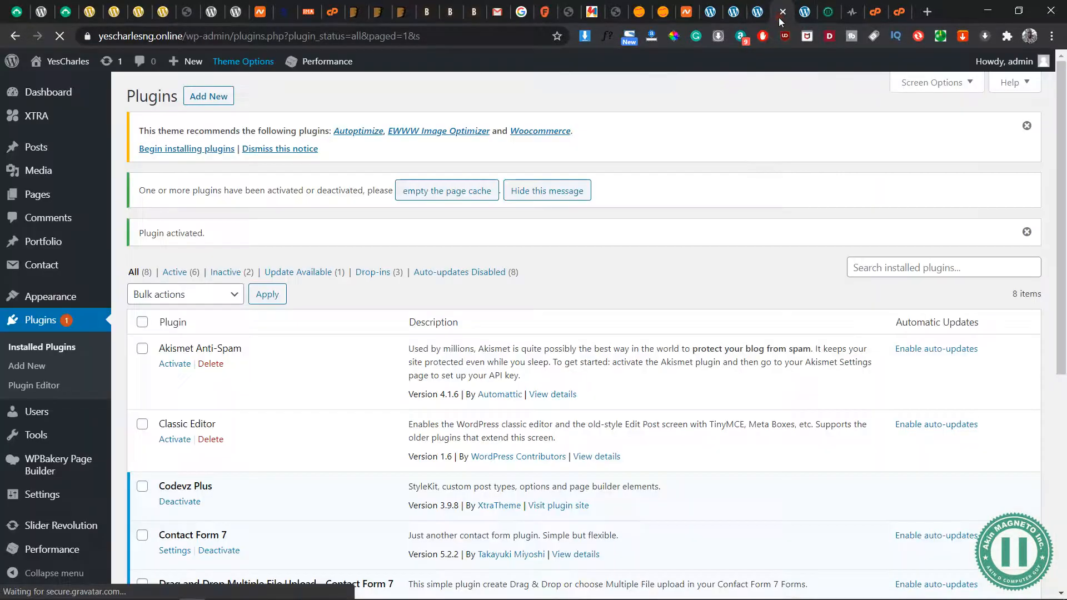
# Locate Drag and Drop Multiple File Upload - Contact Form 7 in the installed plugins list
pyautogui.scroll(-3, 516, 320)
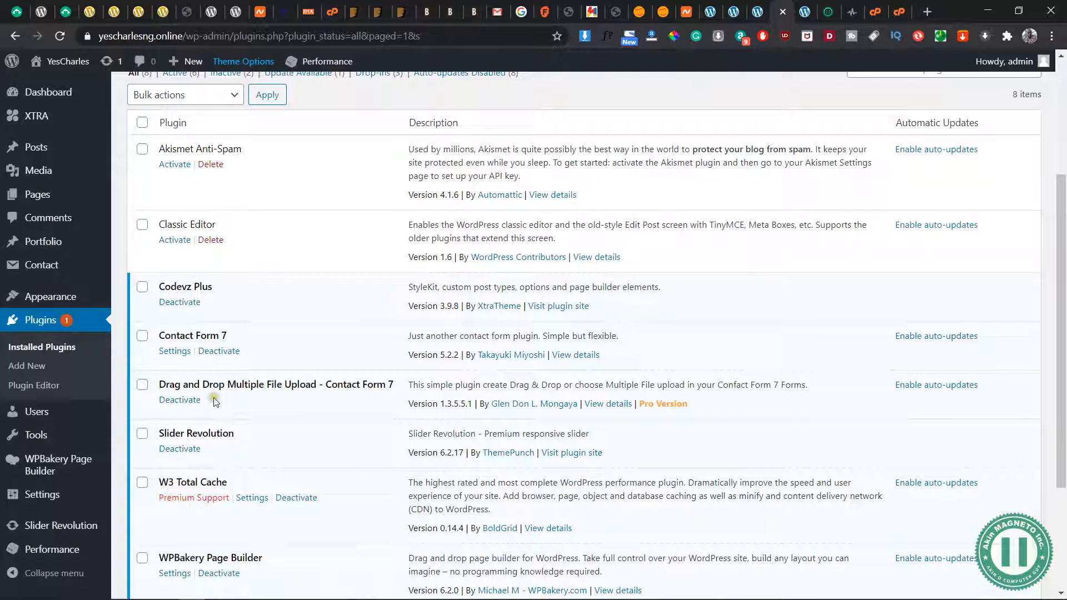
pyautogui.moveTo(159, 388); pyautogui.dragTo(389, 383)
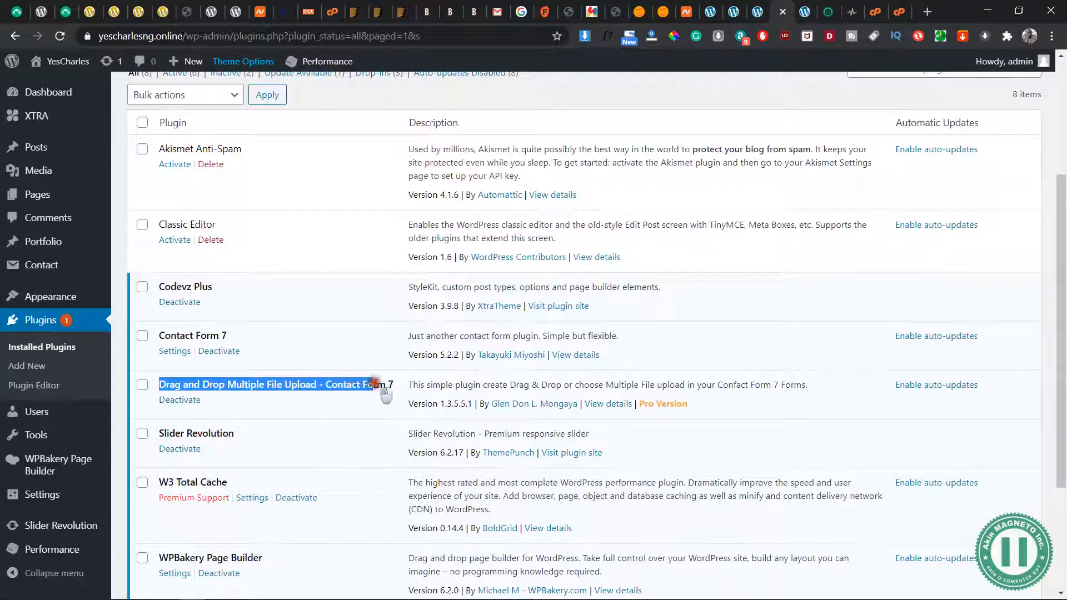
pyautogui.click(382, 384)
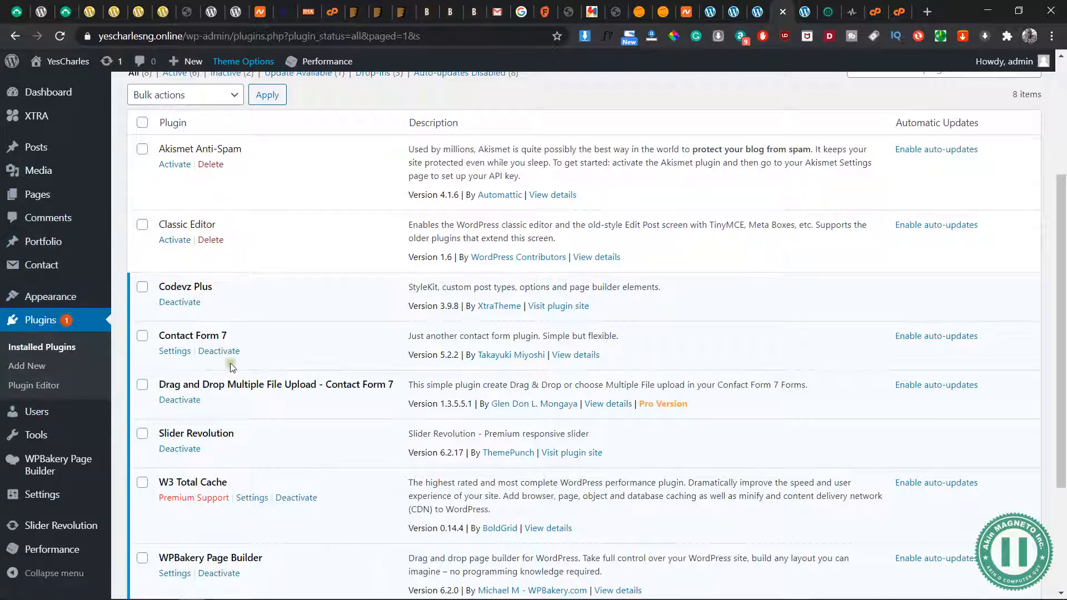
# Open the Drag & Drop Uploader settings and review the Drag & Drop Text and the other uploader fields
pyautogui.scroll(3, 231, 367)
pyautogui.moveTo(72, 266)
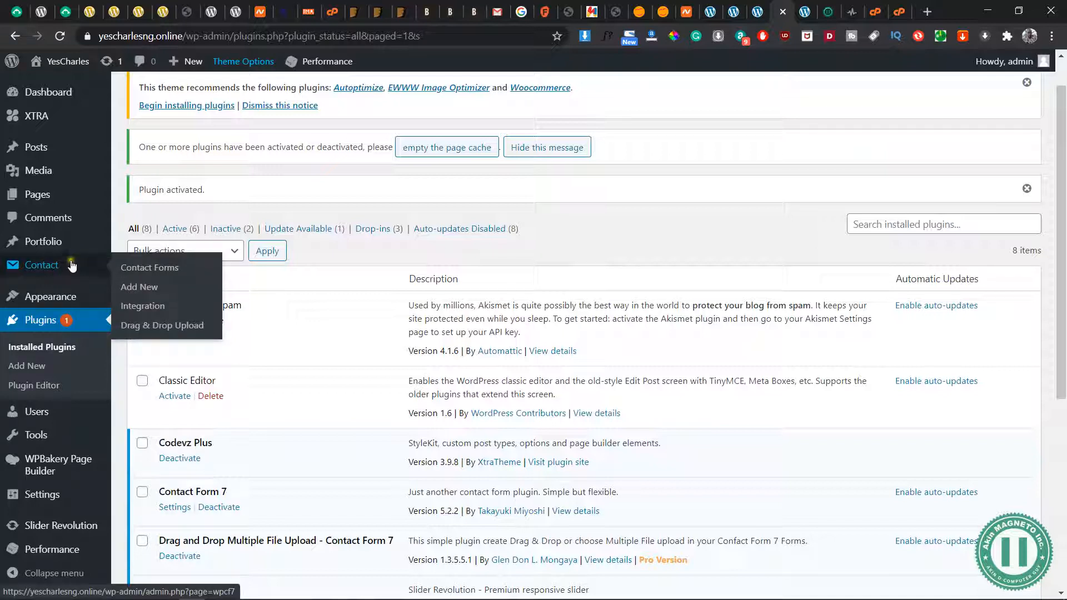
pyautogui.click(160, 327)
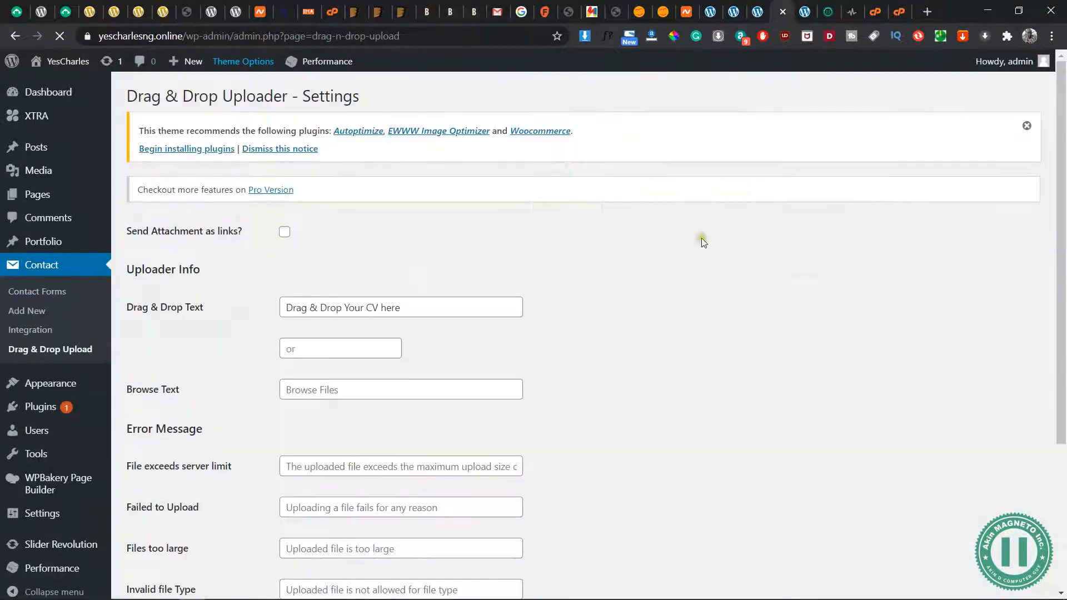
pyautogui.click(398, 310)
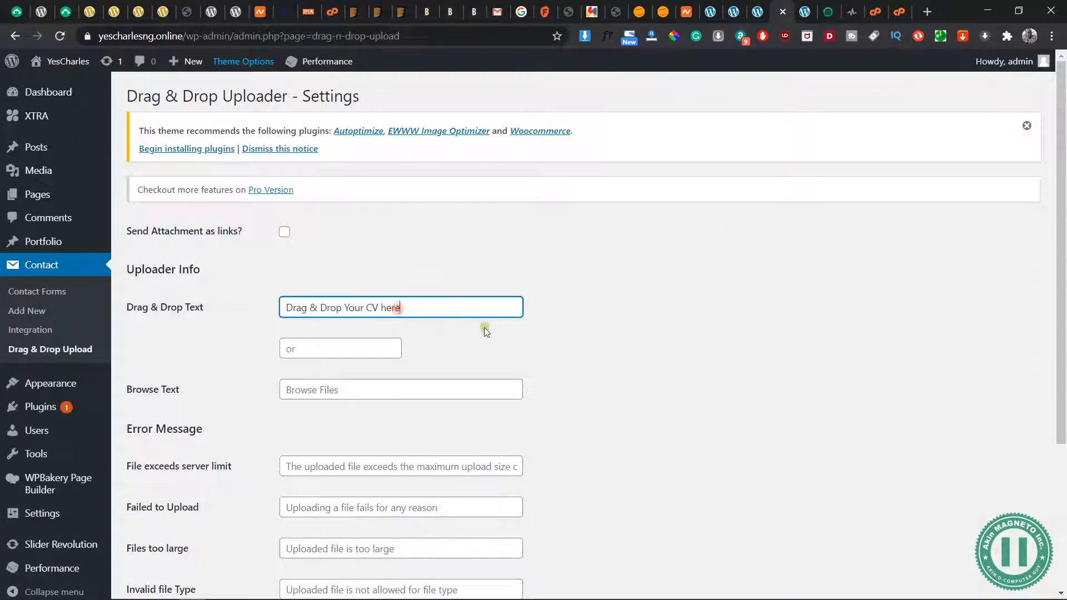
pyautogui.click(452, 348)
pyautogui.tripleClick(428, 313)
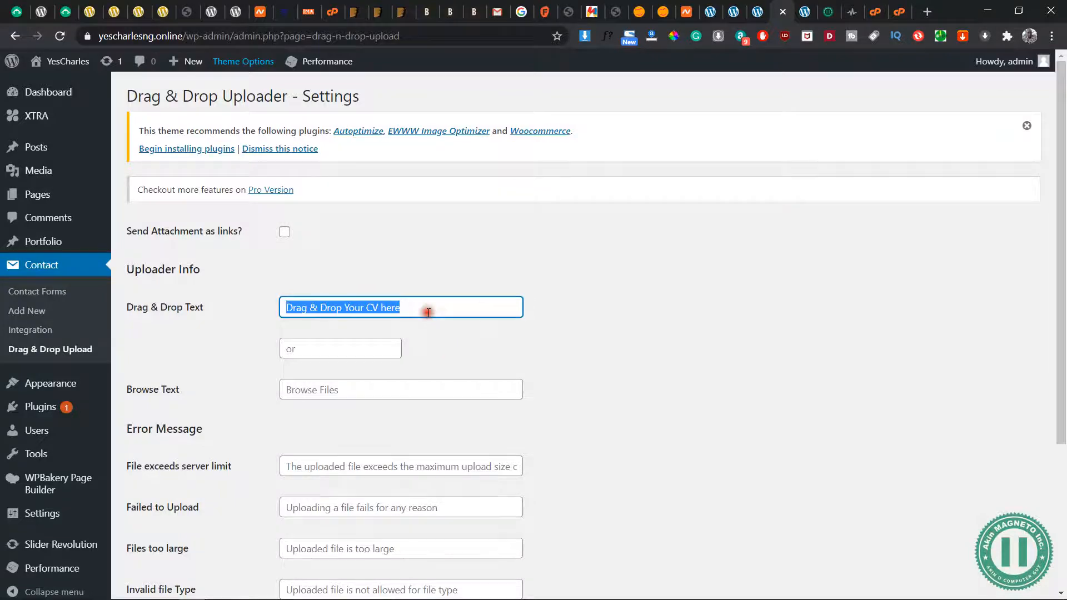
pyautogui.click(428, 313)
pyautogui.click(639, 356)
pyautogui.scroll(-4, 638, 356)
pyautogui.scroll(4, 638, 356)
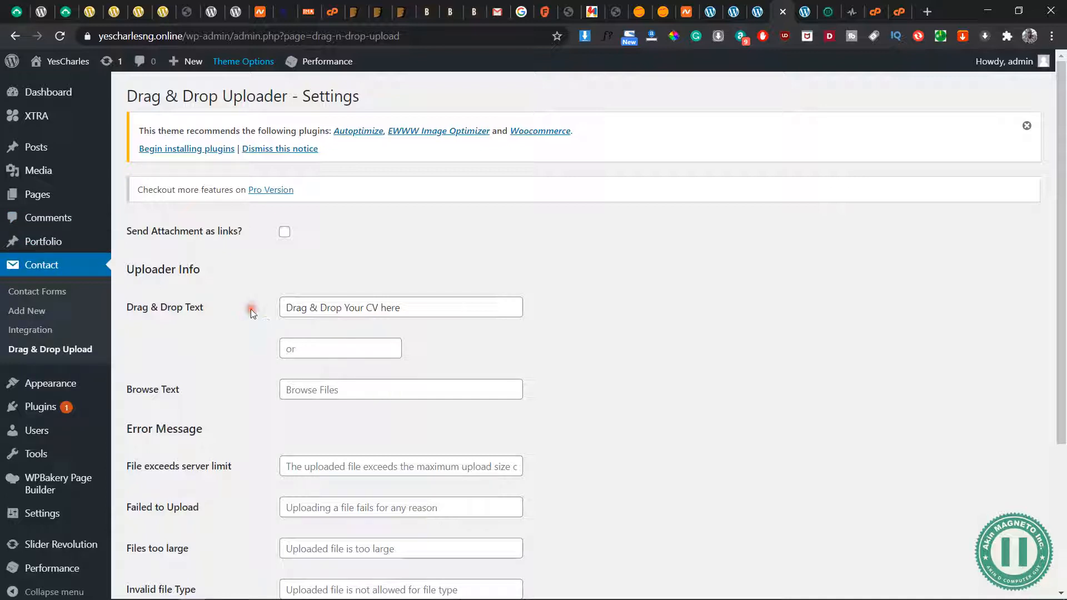
# Set the File exceeds server limit error message to "The File is too large, try upload smaller file size."
pyautogui.scroll(-3, 350, 422)
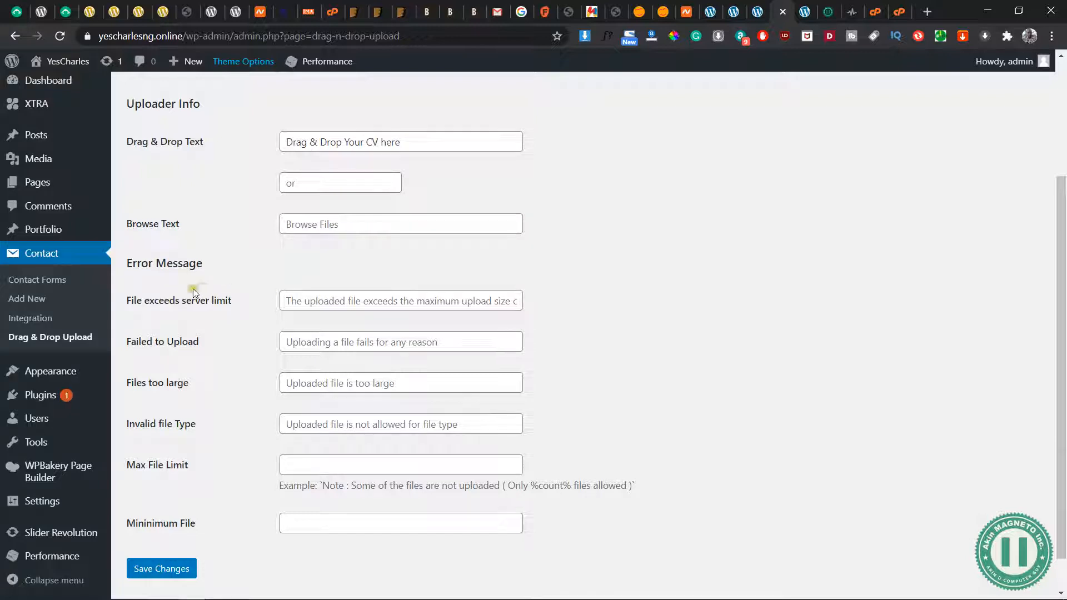
pyautogui.moveTo(231, 302); pyautogui.dragTo(135, 302)
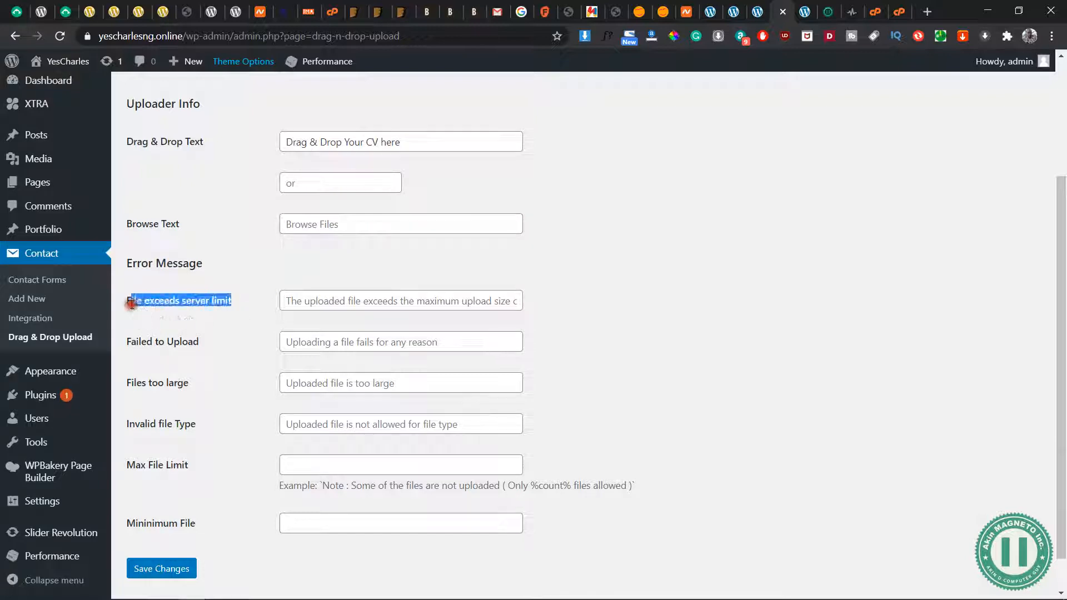
pyautogui.click(131, 304)
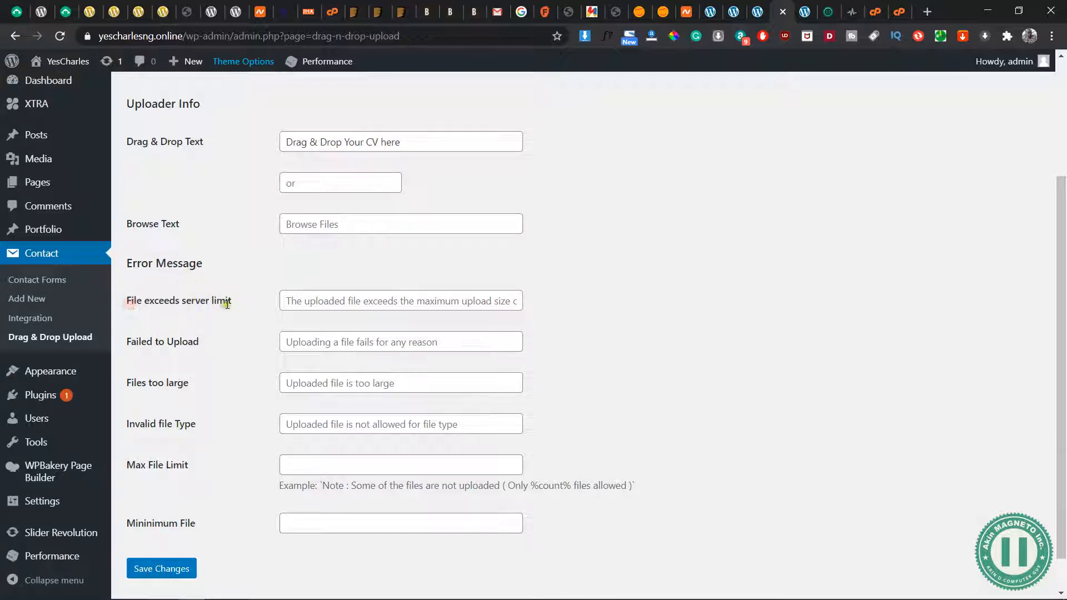
pyautogui.click(335, 302)
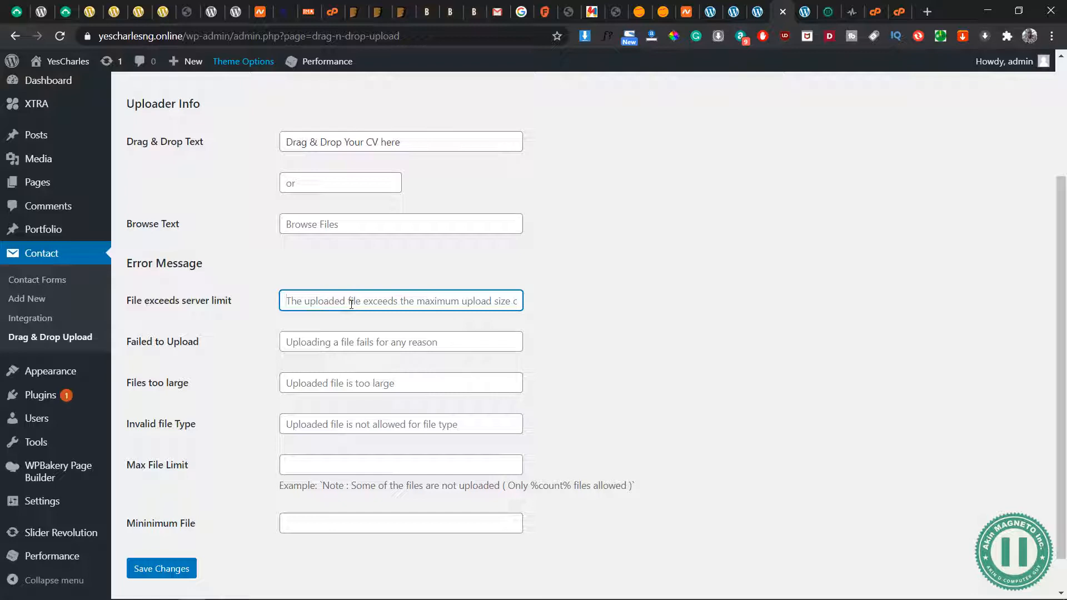
pyautogui.hotkey('ctrl', 'a')
pyautogui.write('The FIle is')
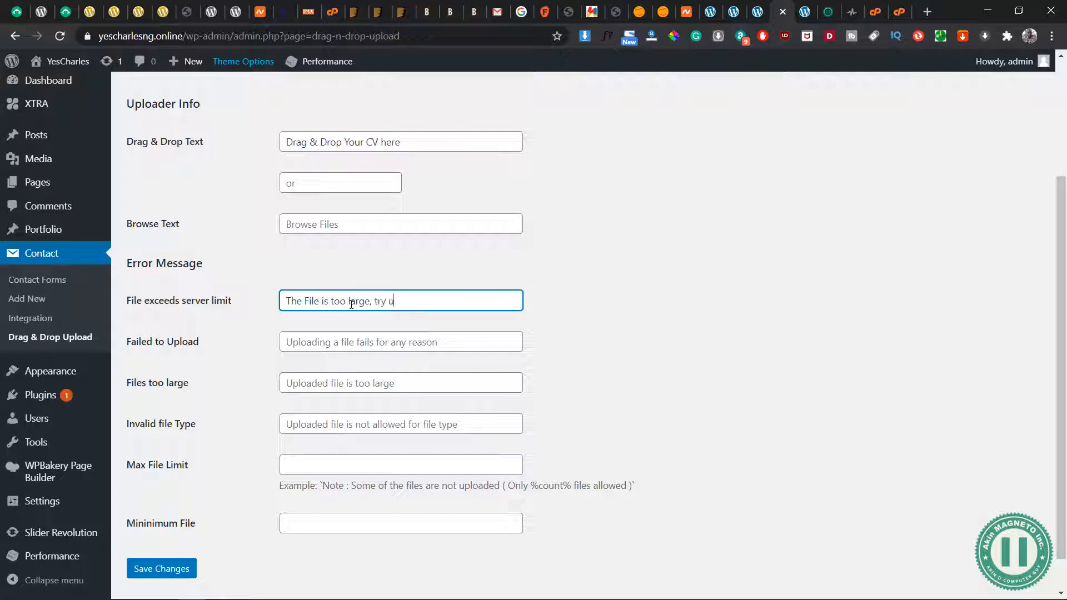
pyautogui.write('ad smaller file size.')
# Set the Failed to Upload error message to "File(s) not uploaded" and save the uploader settings
pyautogui.click(400, 343)
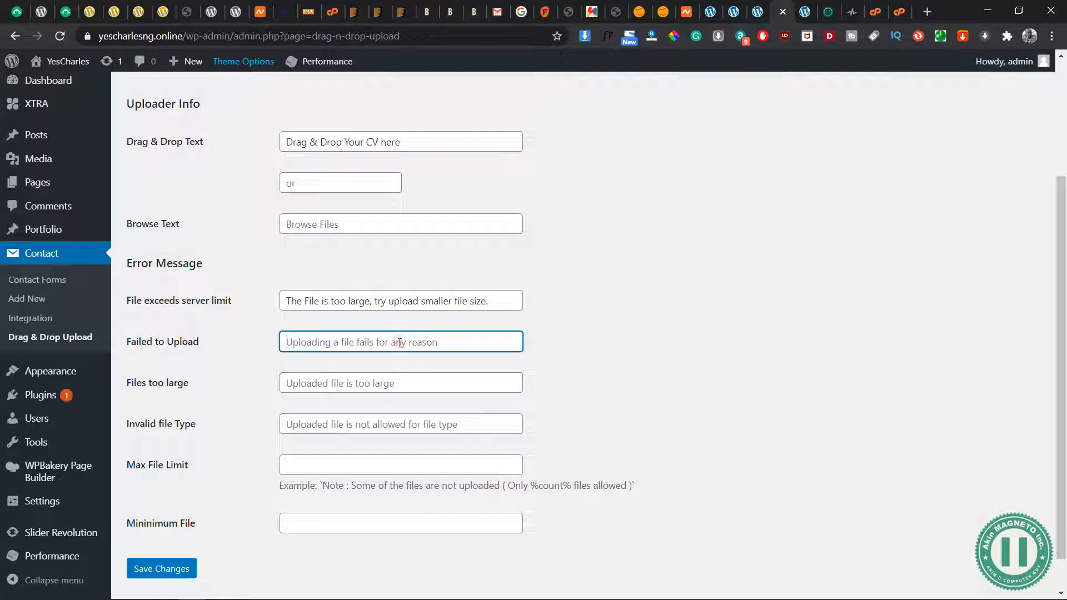
pyautogui.write('File')
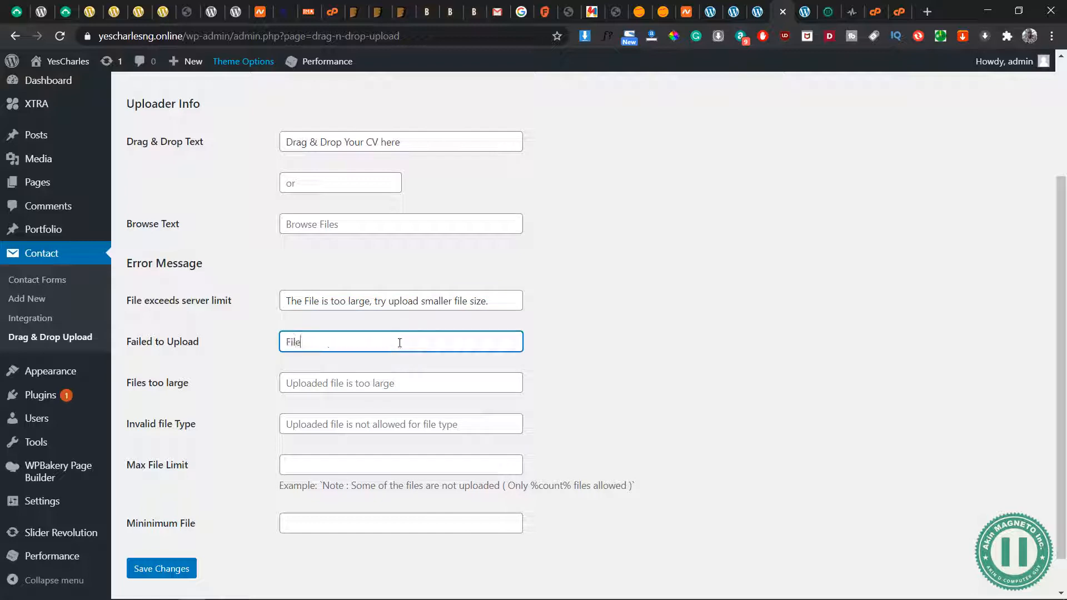
pyautogui.write('(s) not uploaded')
pyautogui.click(417, 380)
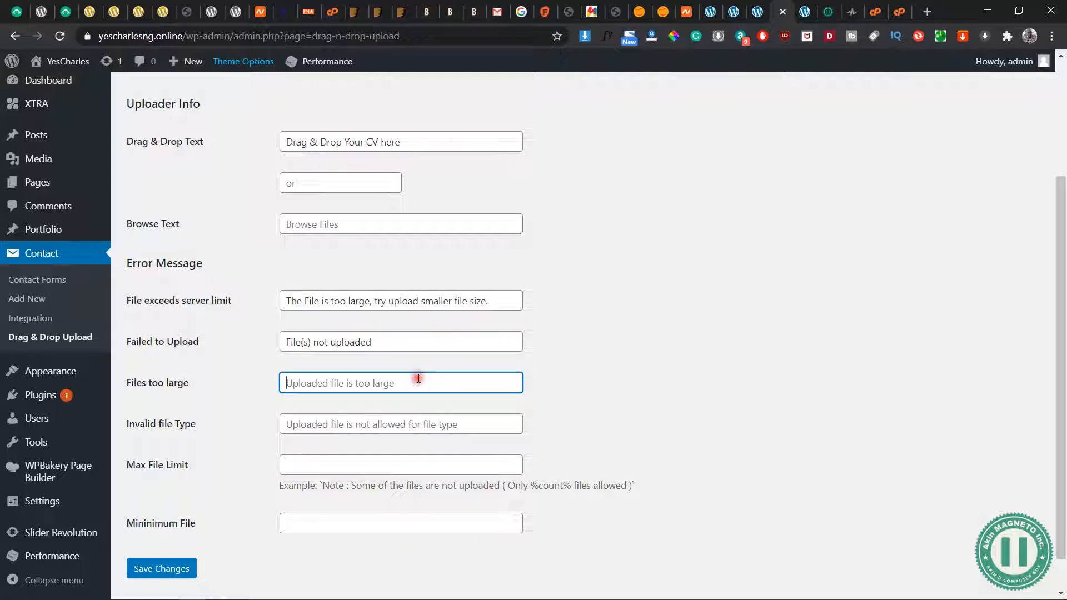
pyautogui.click(162, 573)
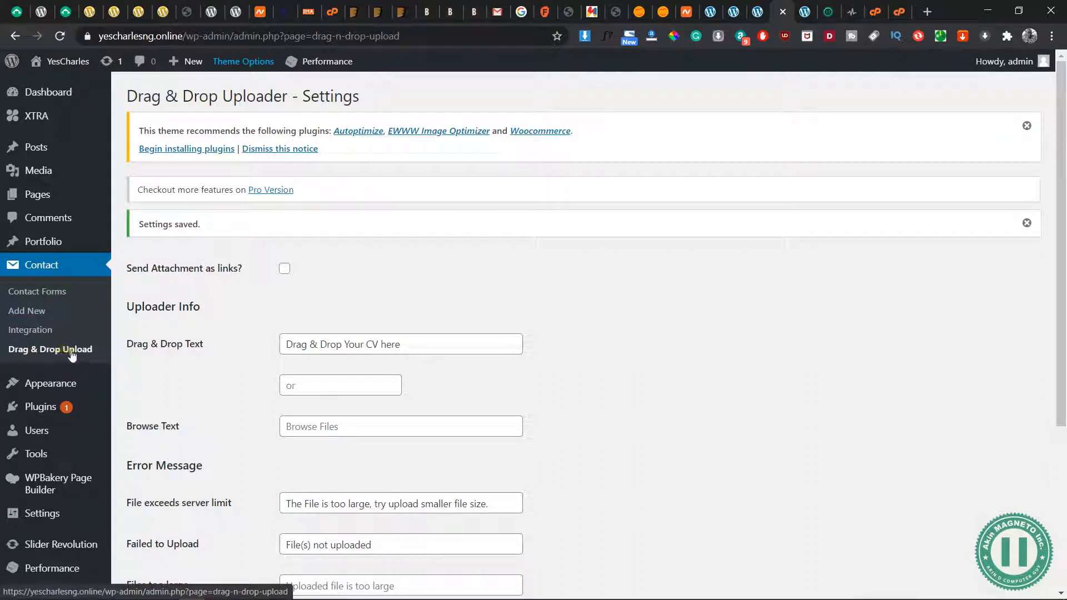
# Open the Contact Forms list and start a new contact form
pyautogui.click(36, 294)
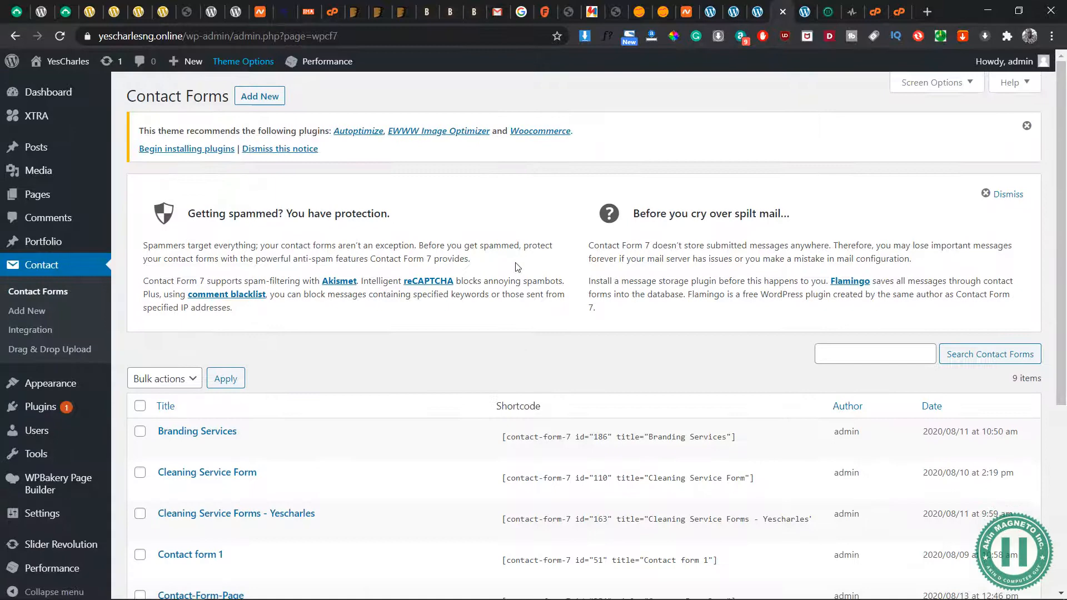
pyautogui.scroll(-5, 479, 448)
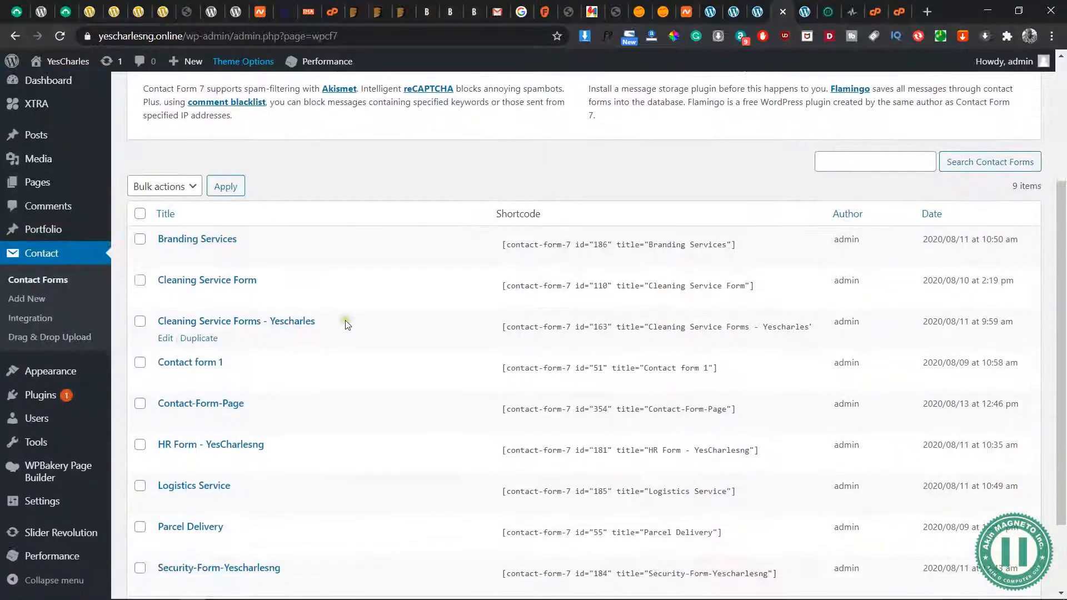
pyautogui.scroll(1, 345, 327)
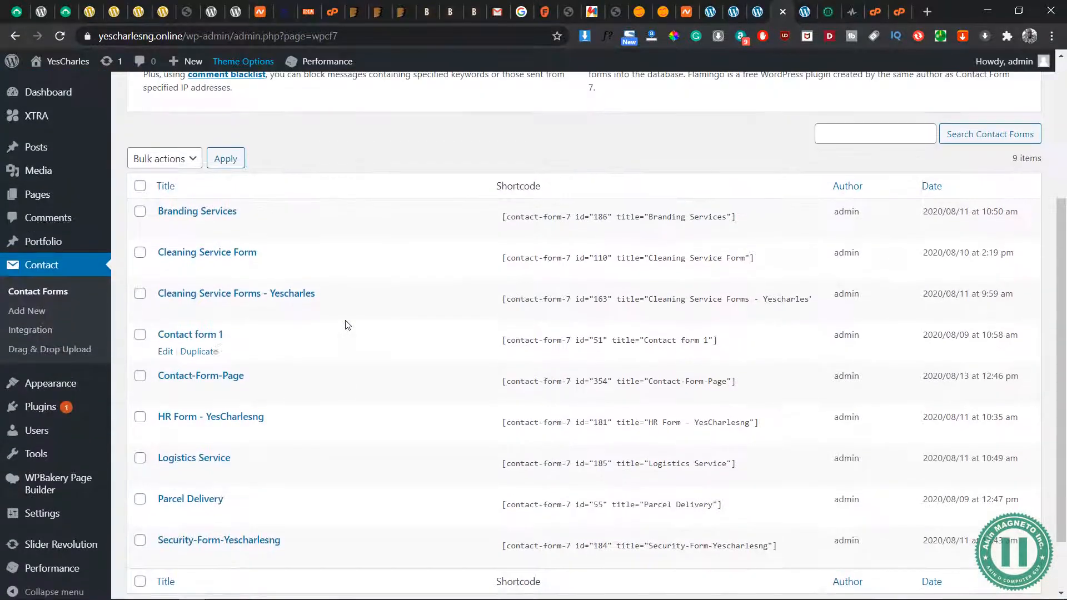
pyautogui.scroll(2, 262, 238)
pyautogui.scroll(2, 264, 240)
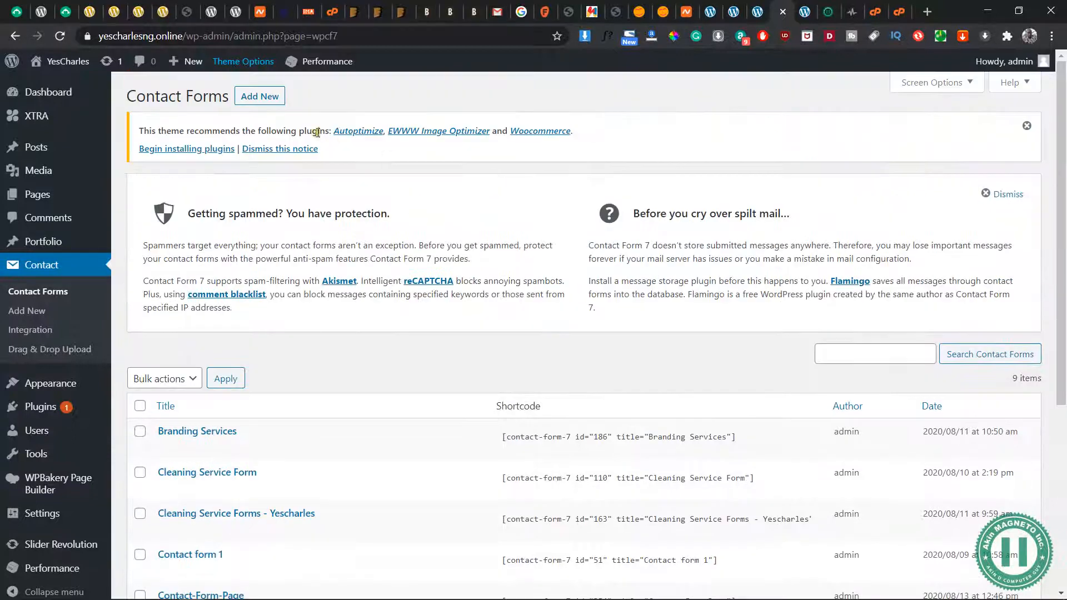
pyautogui.click(250, 98)
# Remove the Subject and Your Message fields from the form template, leaving an empty line above the submit tag
pyautogui.scroll(-3, 408, 367)
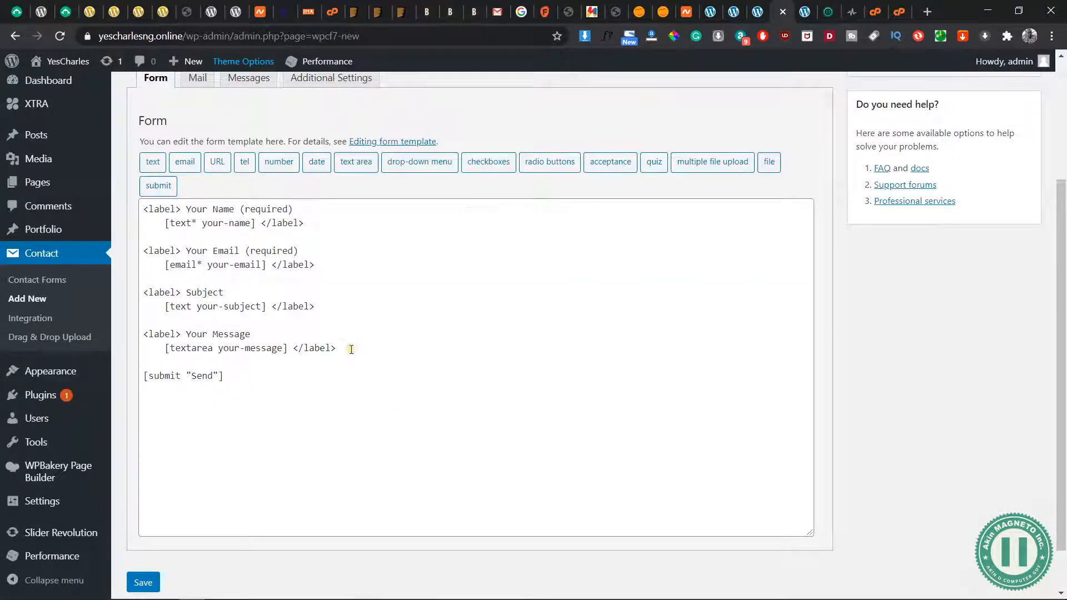
pyautogui.moveTo(351, 349); pyautogui.dragTo(143, 278)
pyautogui.press('BackSpace')
pyautogui.press('Return')
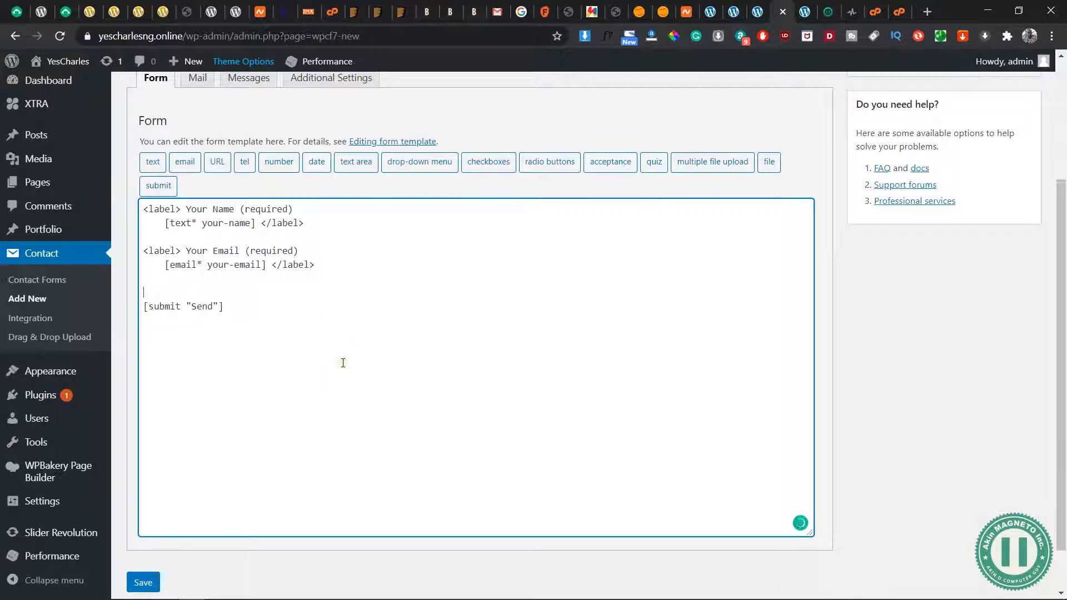
# Start a multiple file upload tag, make it a required field and name it "my-upload-name"
pyautogui.click(718, 162)
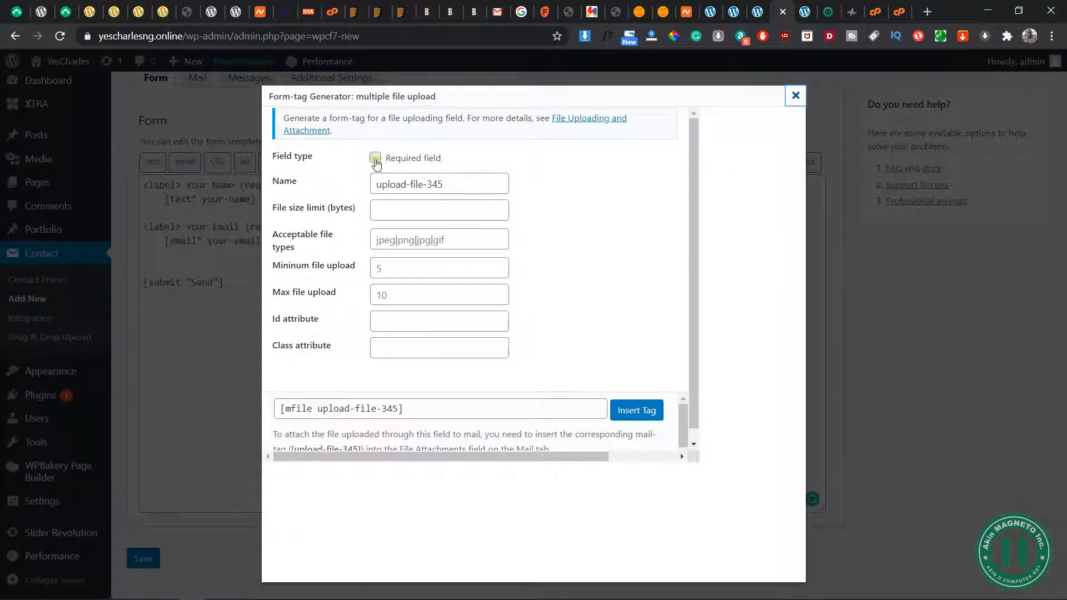
pyautogui.click(375, 157)
pyautogui.click(447, 184)
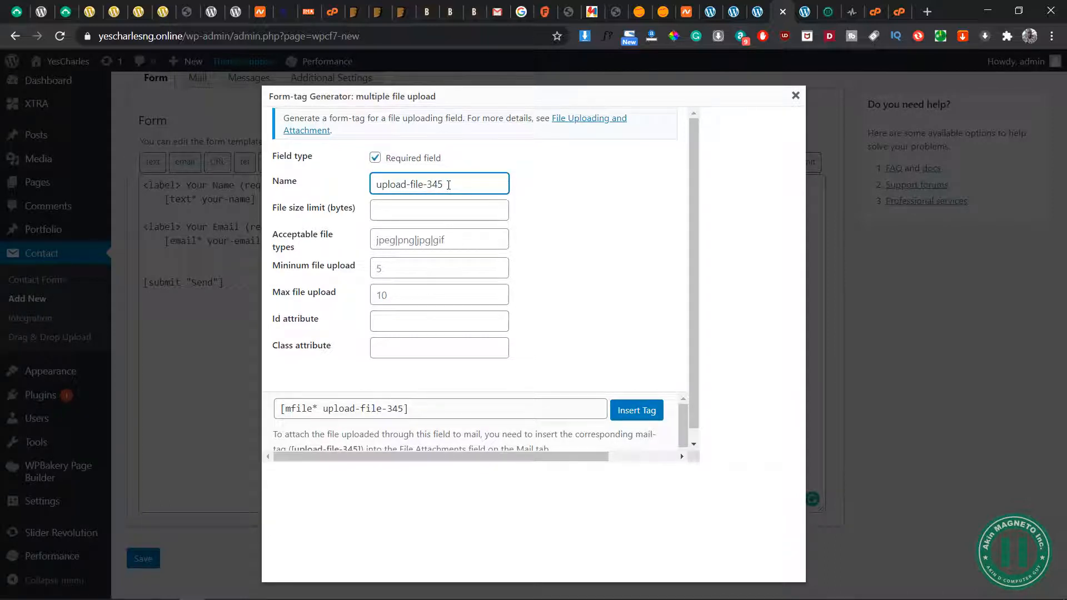
pyautogui.tripleClick(424, 182)
pyautogui.write('my-upload-name')
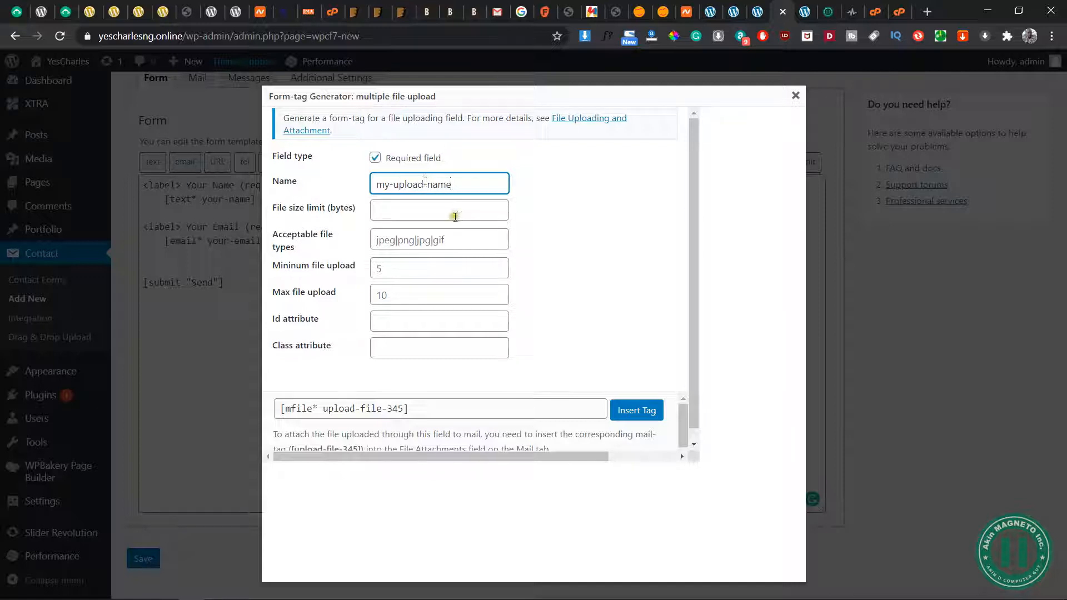
# Set the upload tag's file size limit to 1000000 bytes and its acceptable file types to "doc | docx | pdf"
pyautogui.click(409, 214)
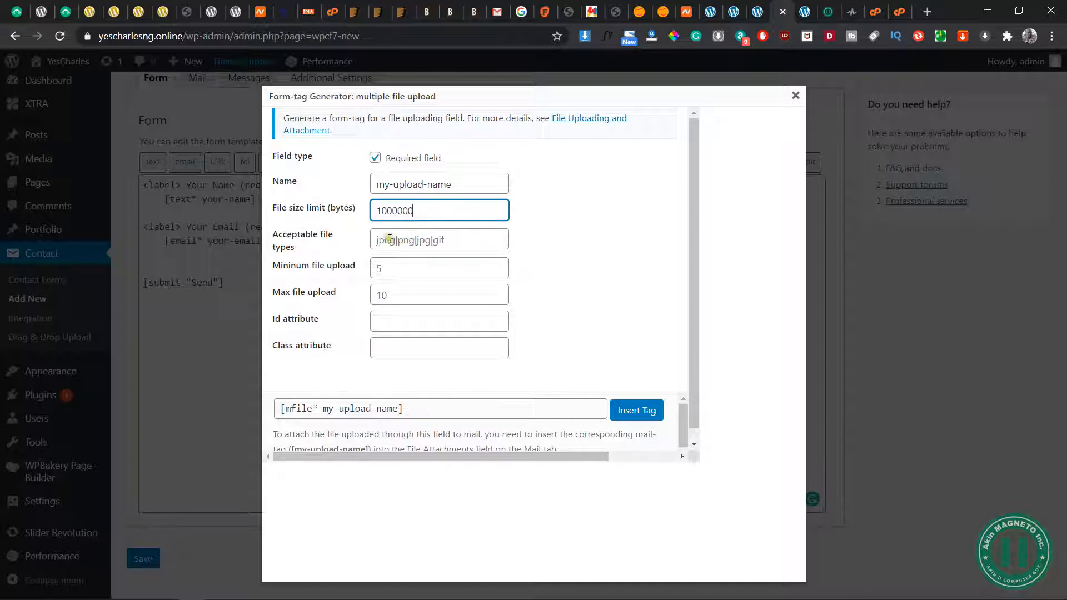
pyautogui.moveTo(300, 247)
pyautogui.mouseDown()
pyautogui.moveTo(268, 237)
pyautogui.moveTo(316, 251)
pyautogui.mouseUp()
pyautogui.click(316, 250)
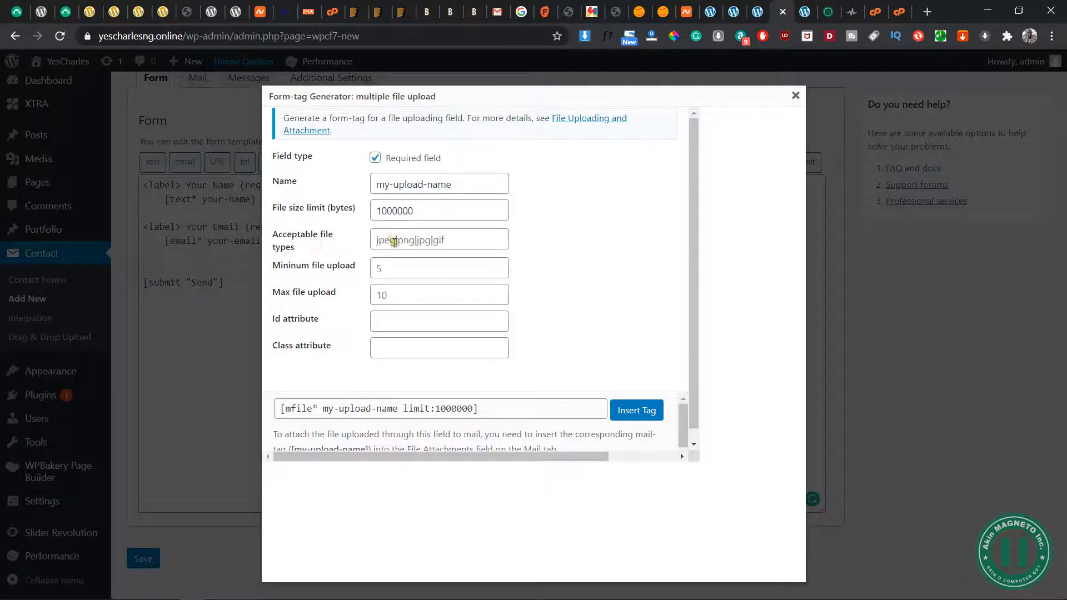
pyautogui.click(395, 243)
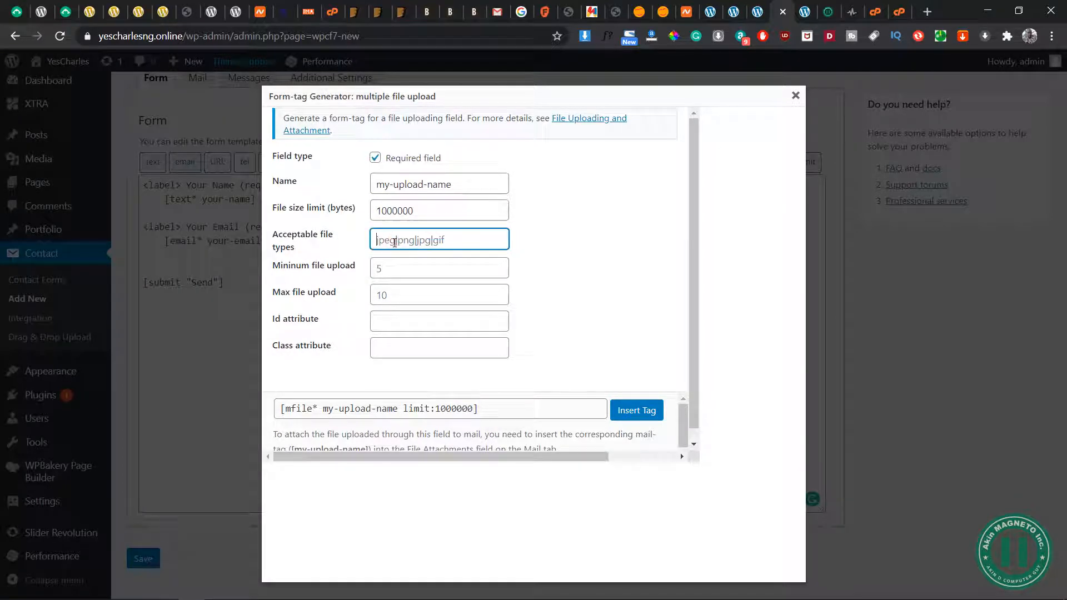
pyautogui.write('doc | docx | pdf')
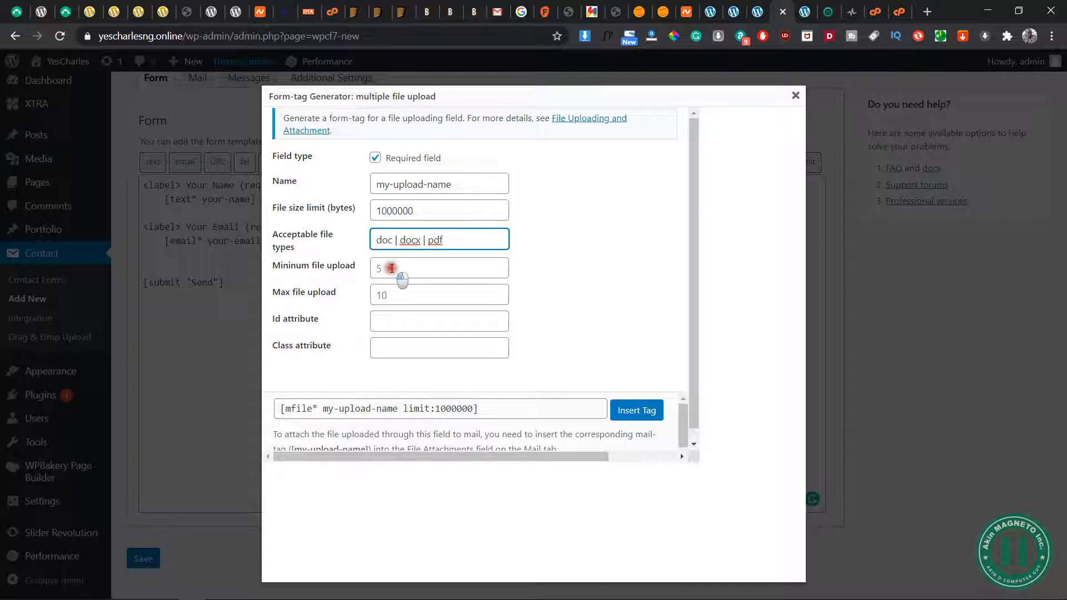
# Set the upload tag's minimum file upload to 0 and its max file upload to 2
pyautogui.click(392, 269)
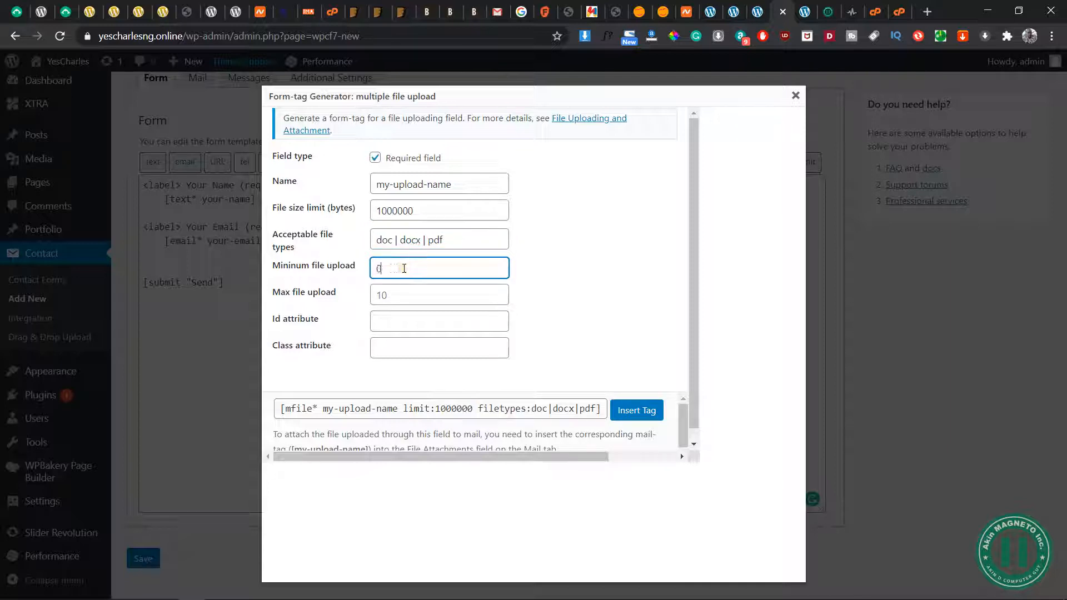
pyautogui.write('0')
pyautogui.click(422, 295)
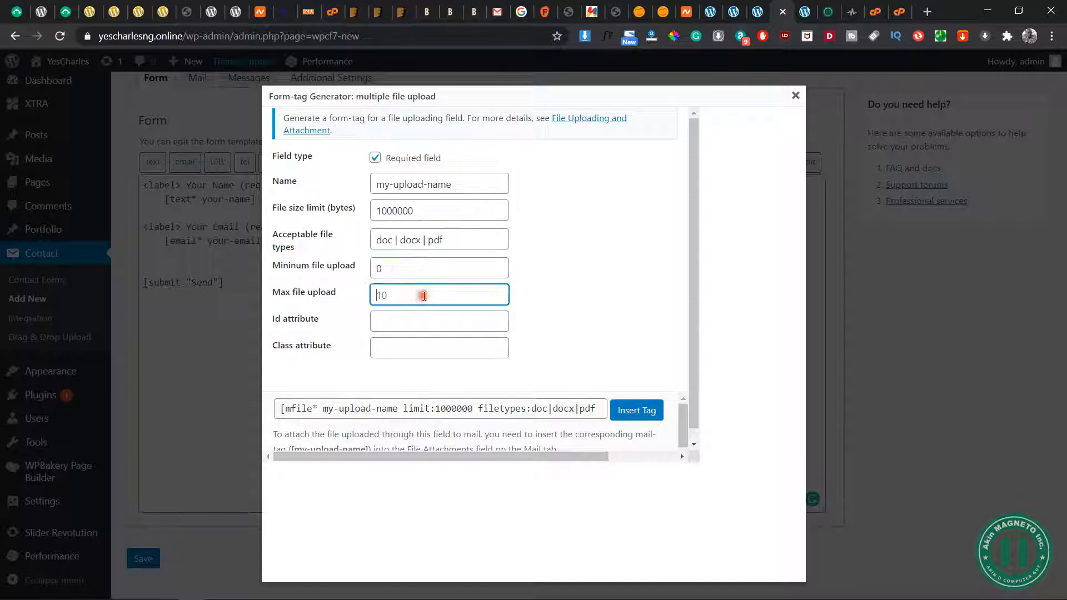
pyautogui.click(388, 267)
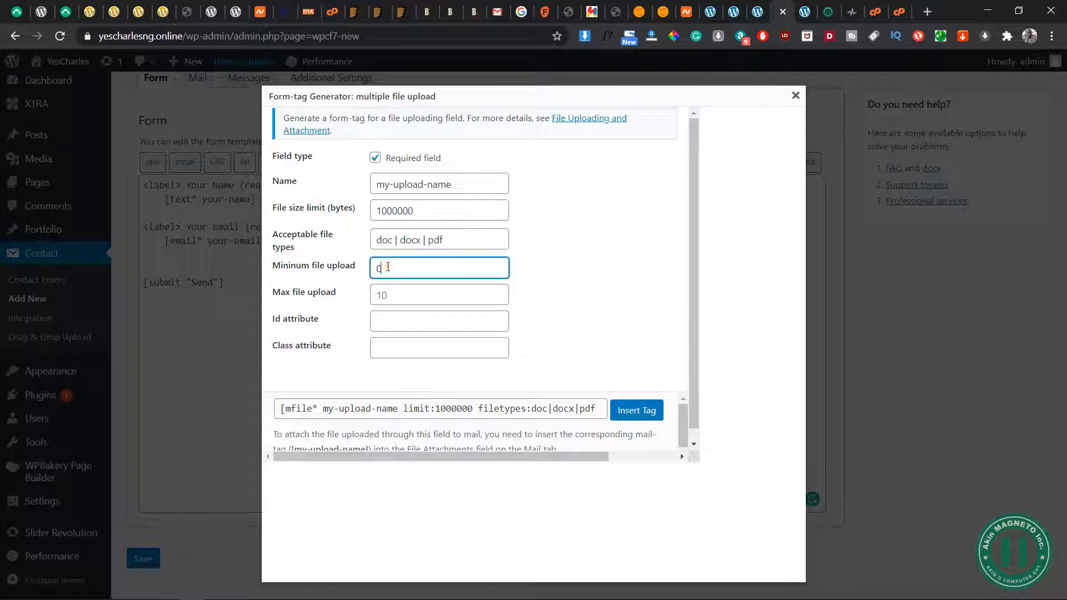
pyautogui.doubleClick(389, 267)
pyautogui.click(389, 300)
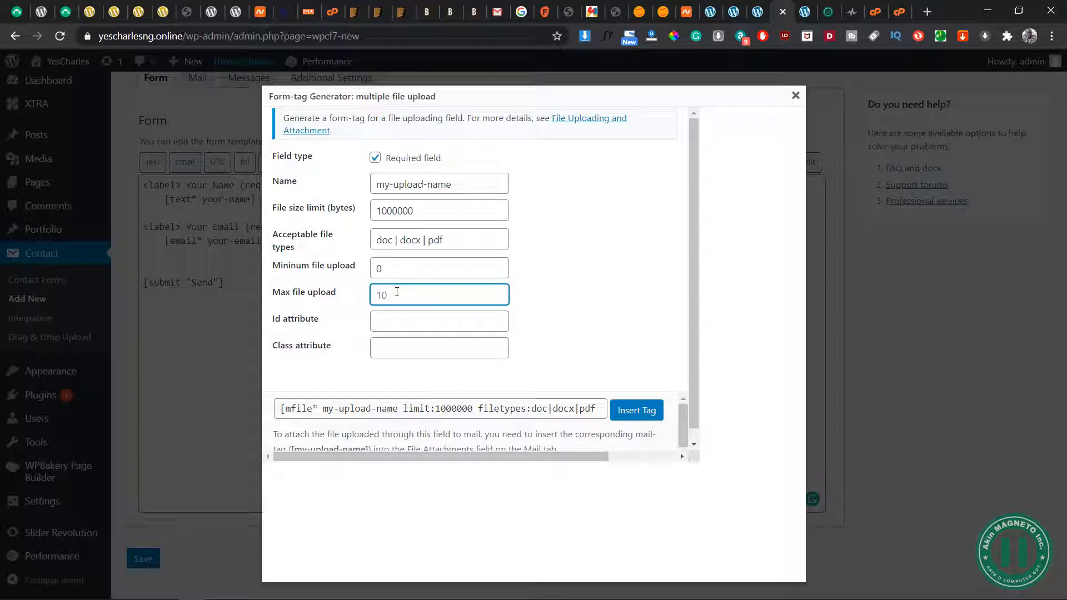
pyautogui.write('2')
# Insert the multiple file upload tag above the submit tag, leaving its Id and Class attributes blank
pyautogui.click(404, 321)
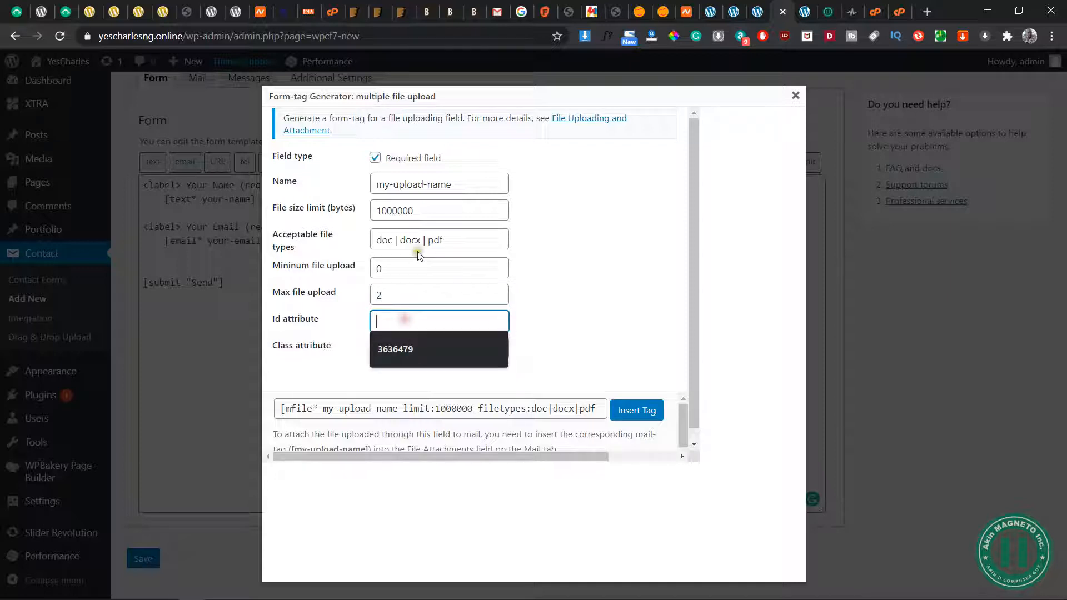
pyautogui.click(465, 180)
pyautogui.click(555, 199)
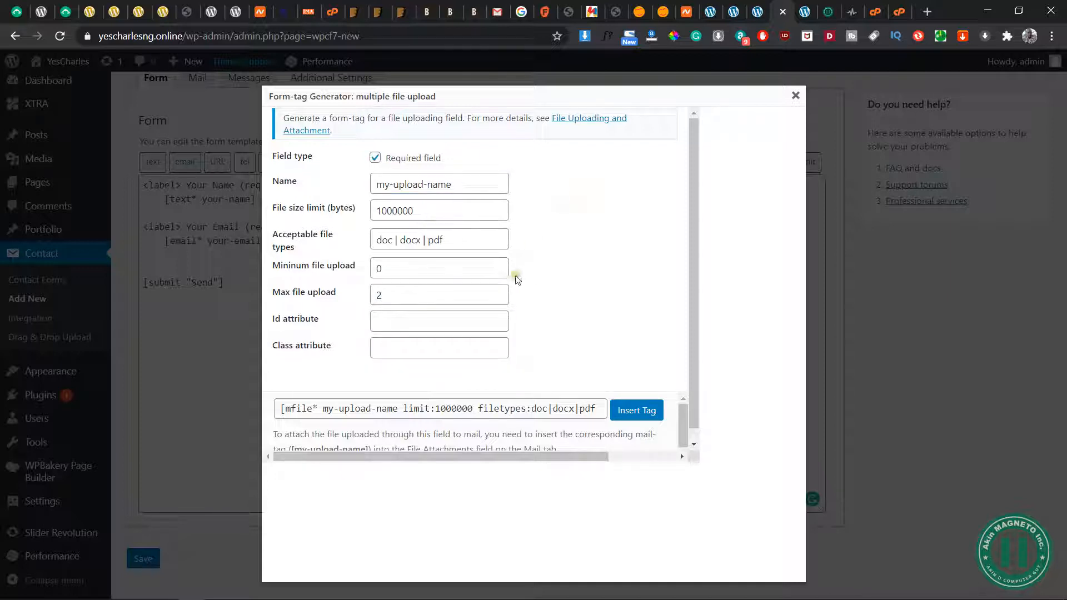
pyautogui.click(639, 411)
pyautogui.press('Return')
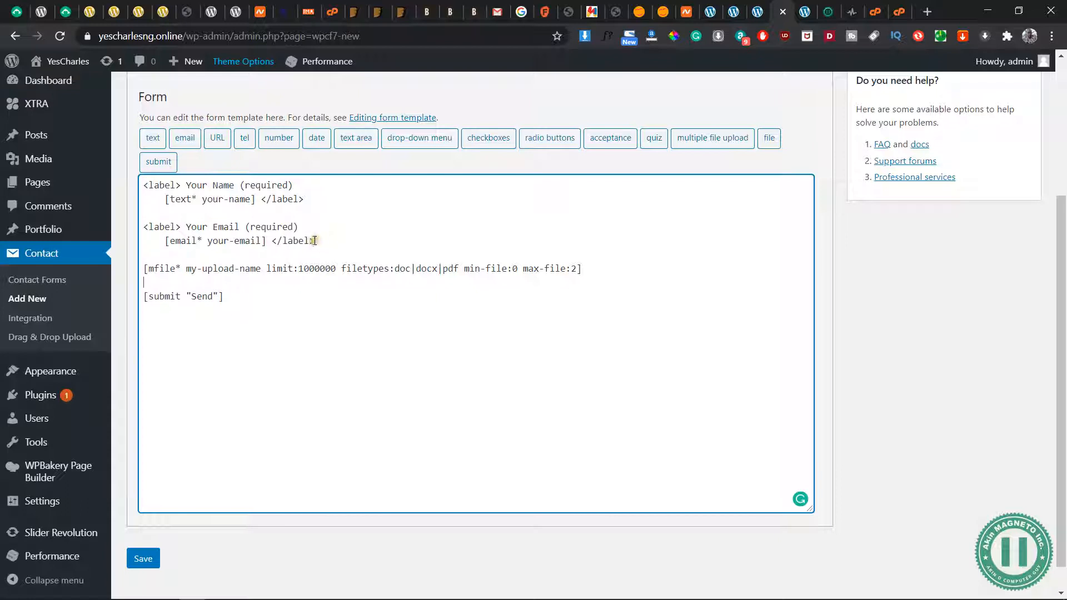
# Add a "<label> Your Location (required)" line between the Your Name and Your Email fields
pyautogui.click(238, 185)
pyautogui.moveTo(238, 185); pyautogui.dragTo(185, 184)
pyautogui.click(326, 195)
pyautogui.press('Return')
pyautogui.press('Return')
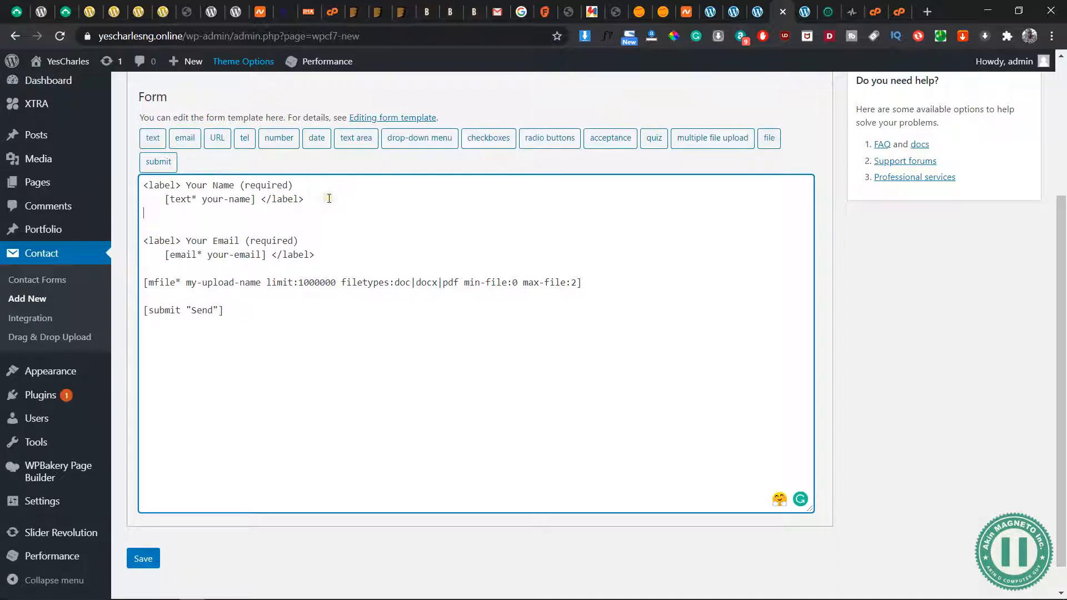
pyautogui.write('<lab')
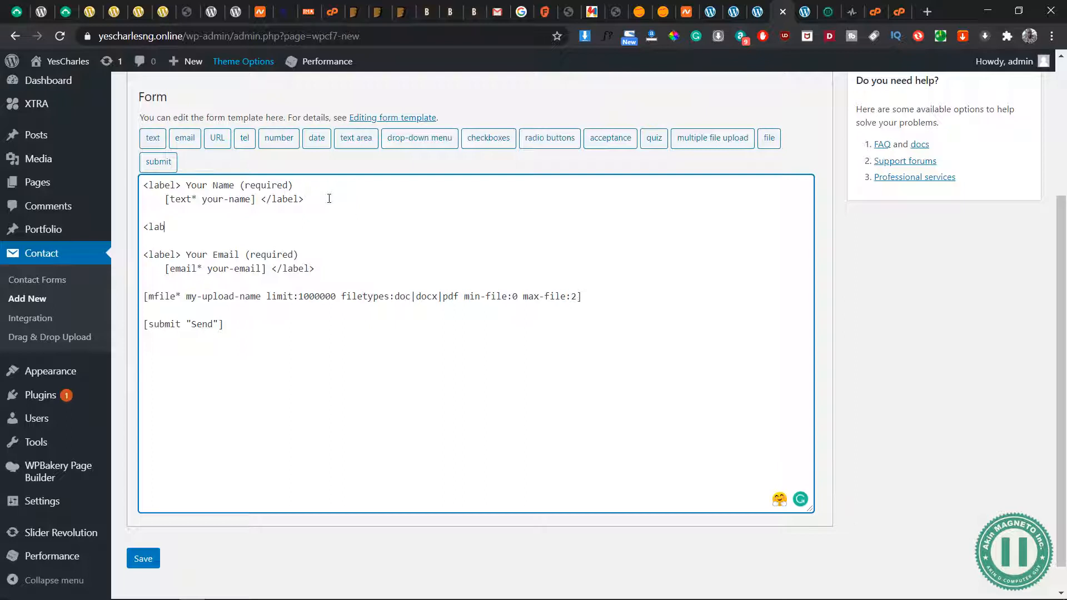
pyautogui.write('el> Your Location (required')
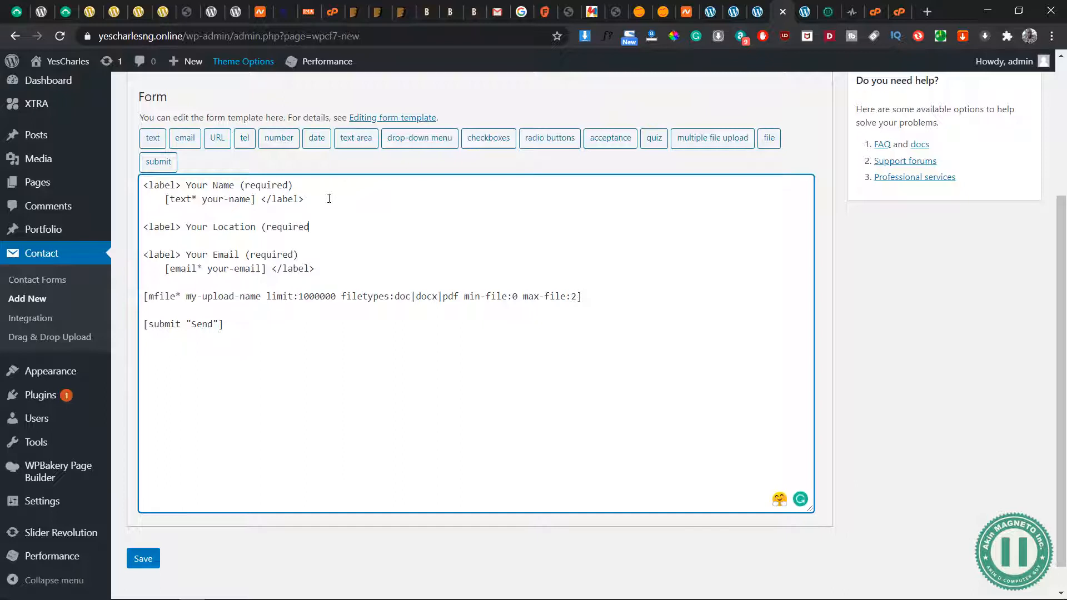
pyautogui.write(')')
pyautogui.press('Return')
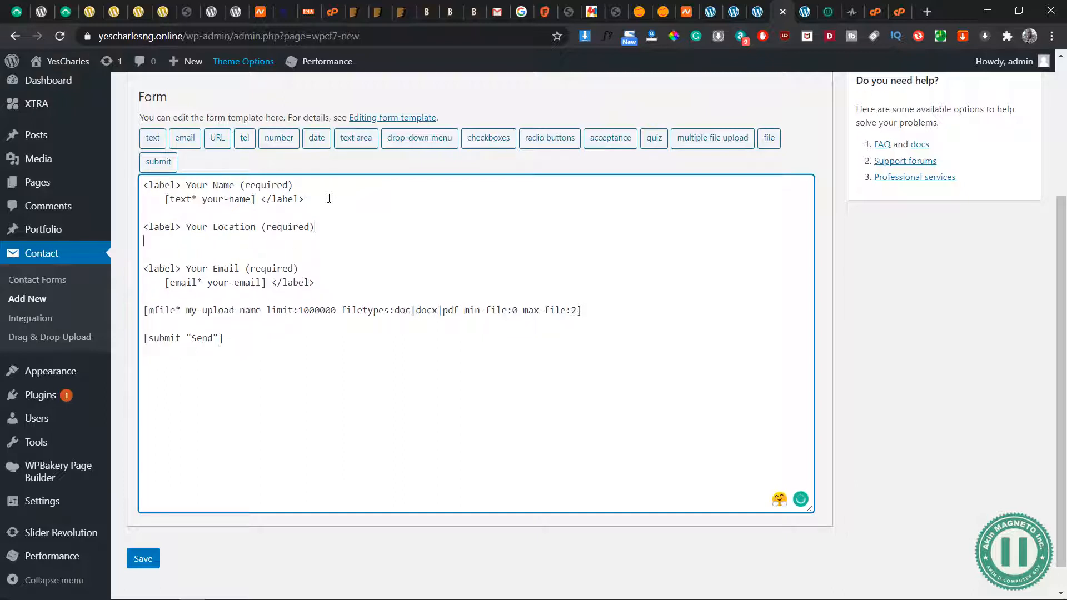
# Insert a required text tag under the Your Location label, leaving its default value and attributes blank, and end it with "</label>"
pyautogui.press('Tab')
pyautogui.click(229, 214)
pyautogui.click(177, 240)
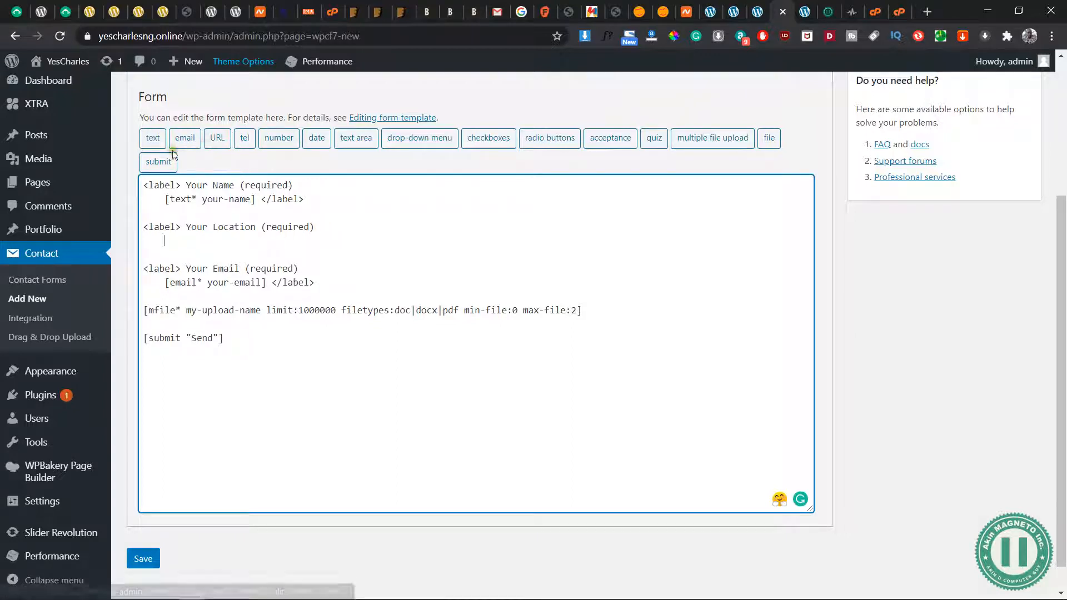
pyautogui.click(152, 140)
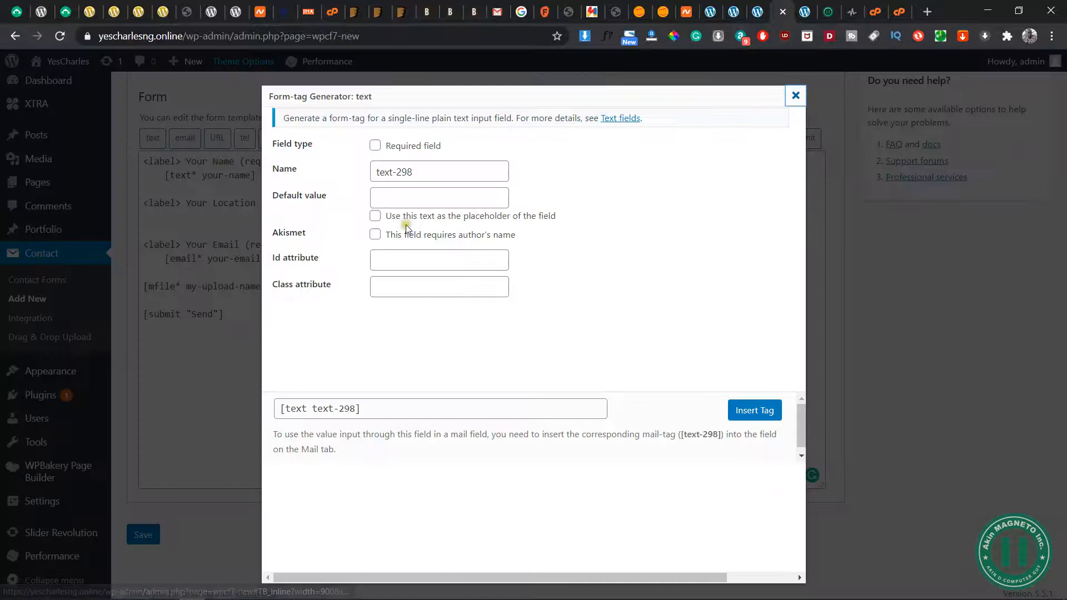
pyautogui.click(378, 146)
pyautogui.click(411, 194)
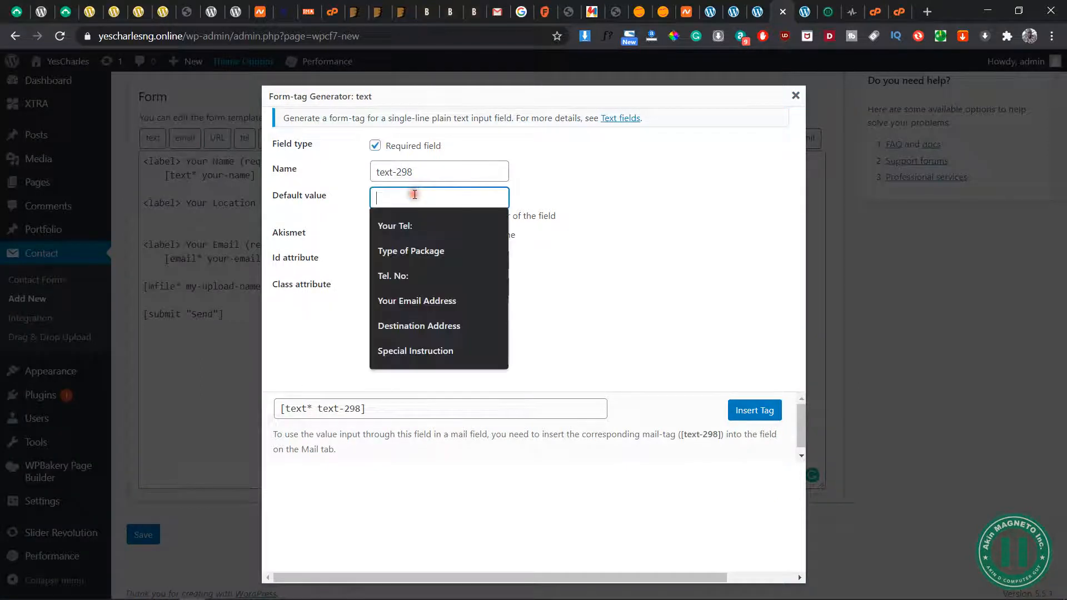
pyautogui.click(603, 235)
pyautogui.click(449, 262)
pyautogui.click(650, 374)
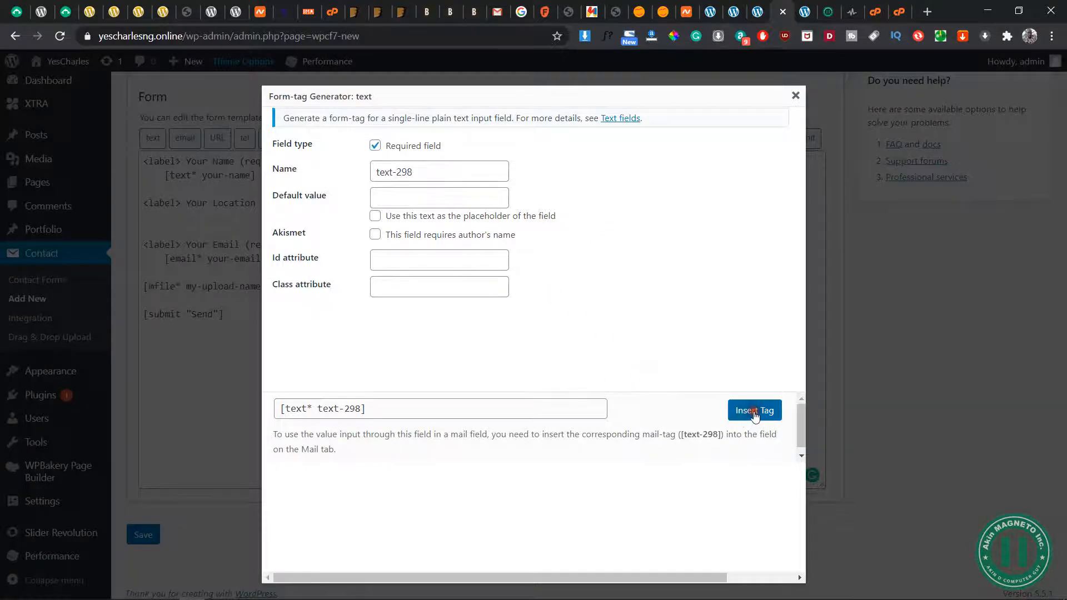
pyautogui.click(753, 411)
pyautogui.write('</label>')
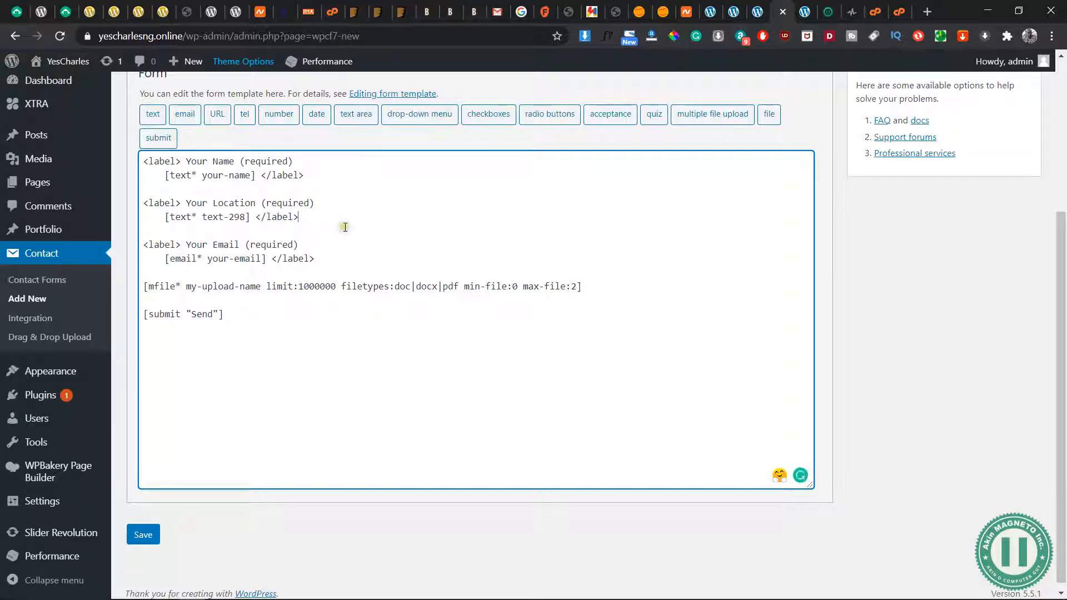
# Add a "<label> Your Phone (required)" line between the Your Location and Your Email fields
pyautogui.press('Return')
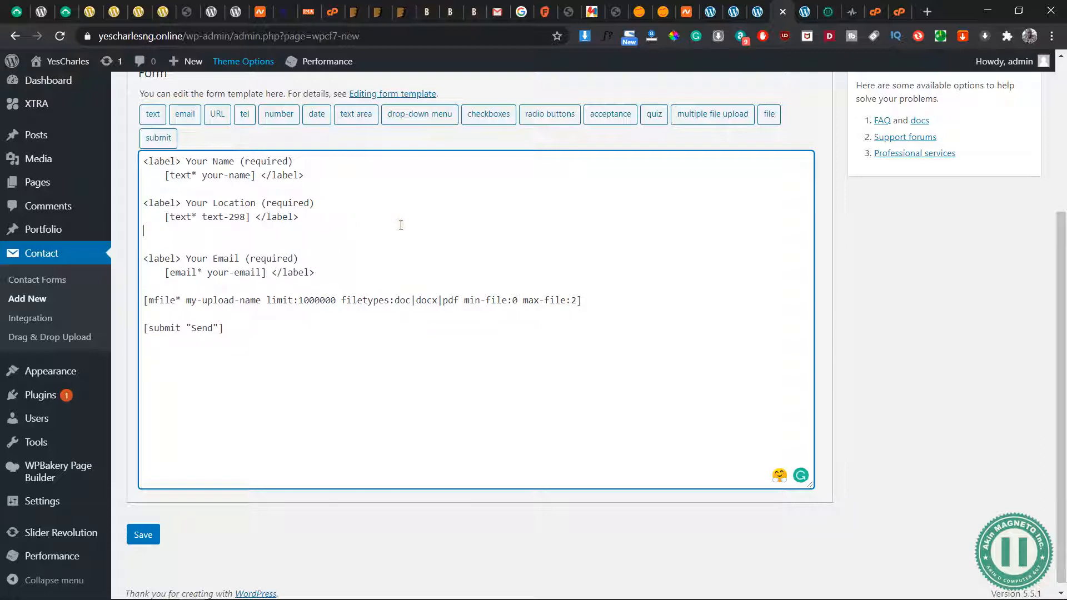
pyautogui.press('Return')
pyautogui.write('<lab')
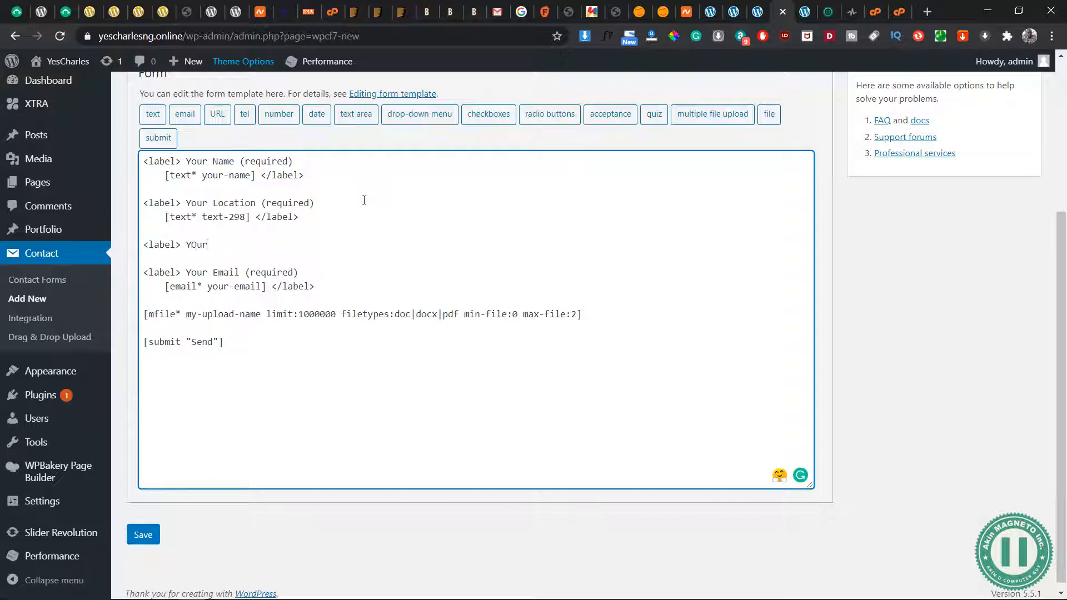
pyautogui.write('el> Your Phone (required')
pyautogui.press('Return')
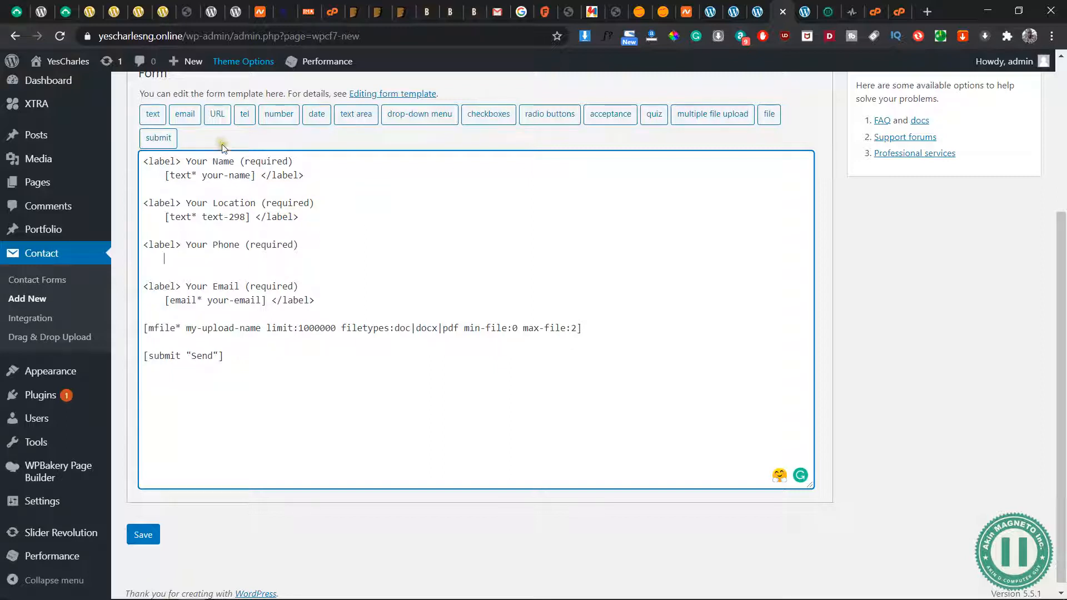
# Insert a required tel tag under the Your Phone label, leaving its default value and attributes blank
pyautogui.click(242, 115)
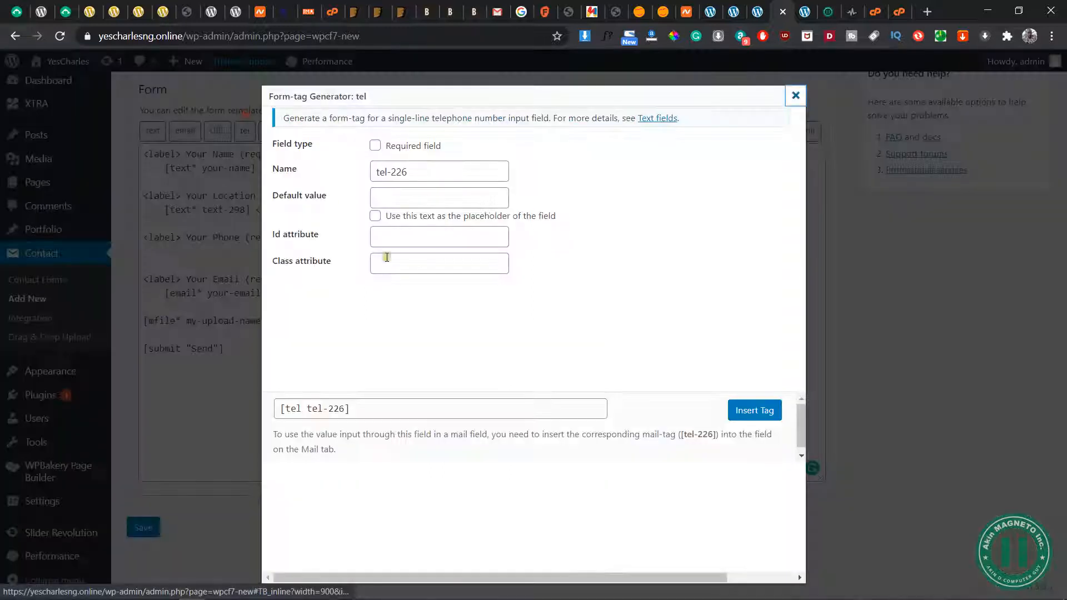
pyautogui.click(376, 146)
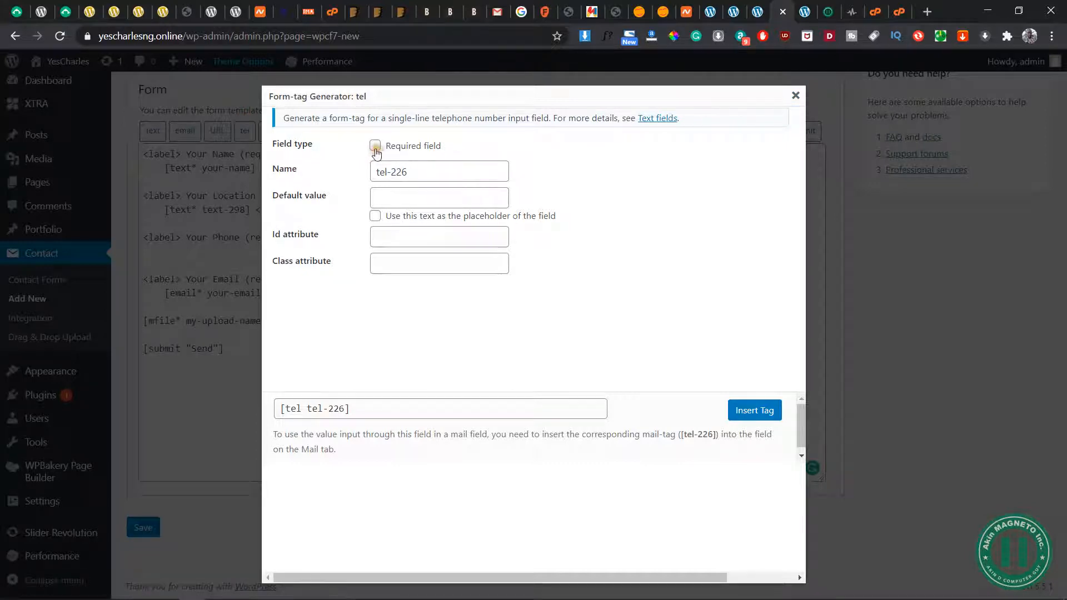
pyautogui.click(418, 192)
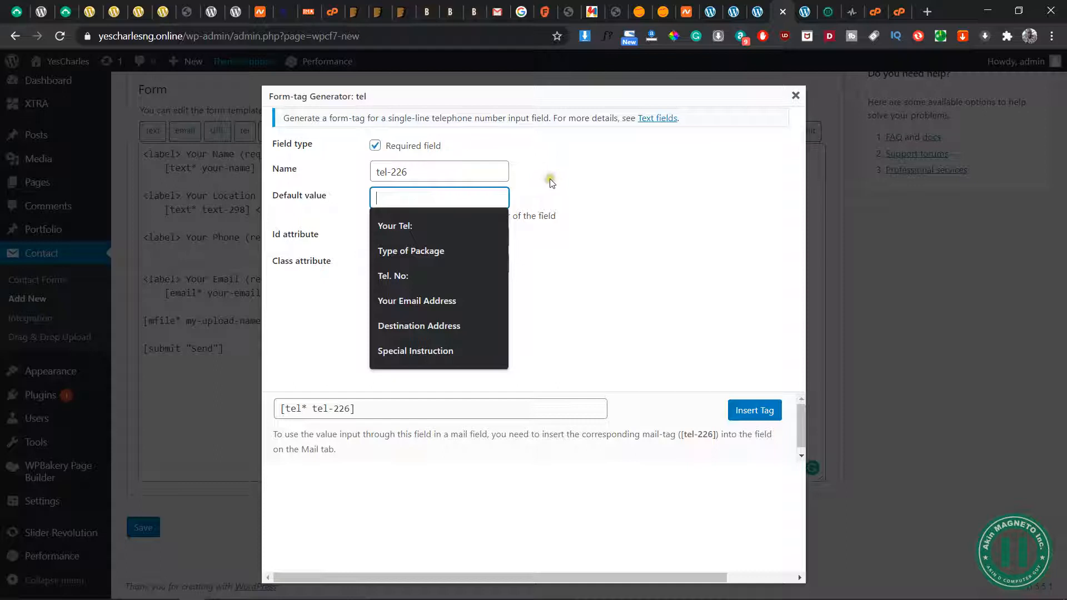
pyautogui.click(558, 193)
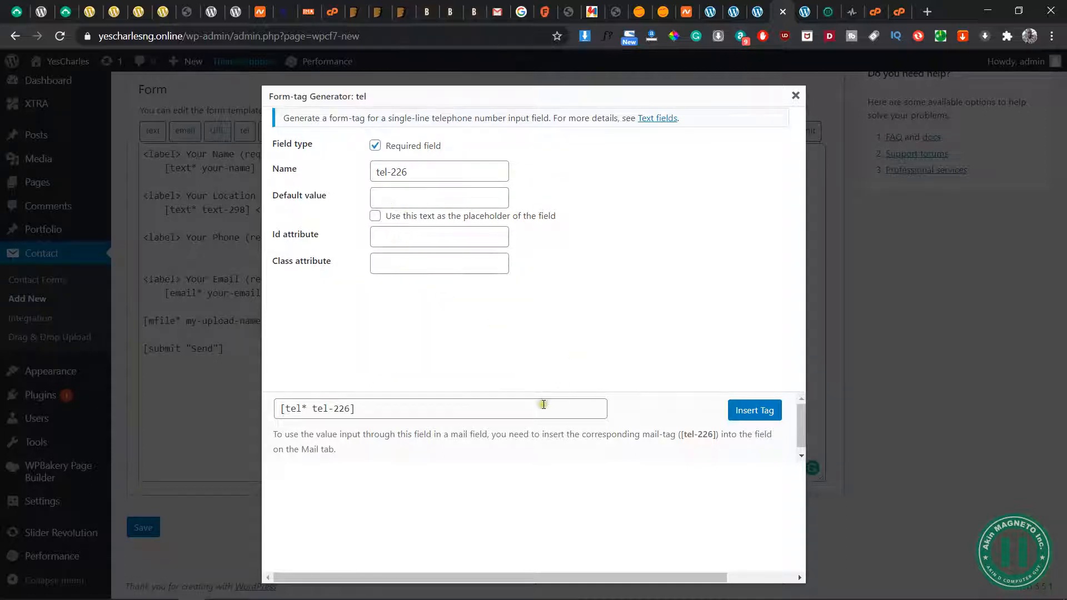
pyautogui.click(754, 414)
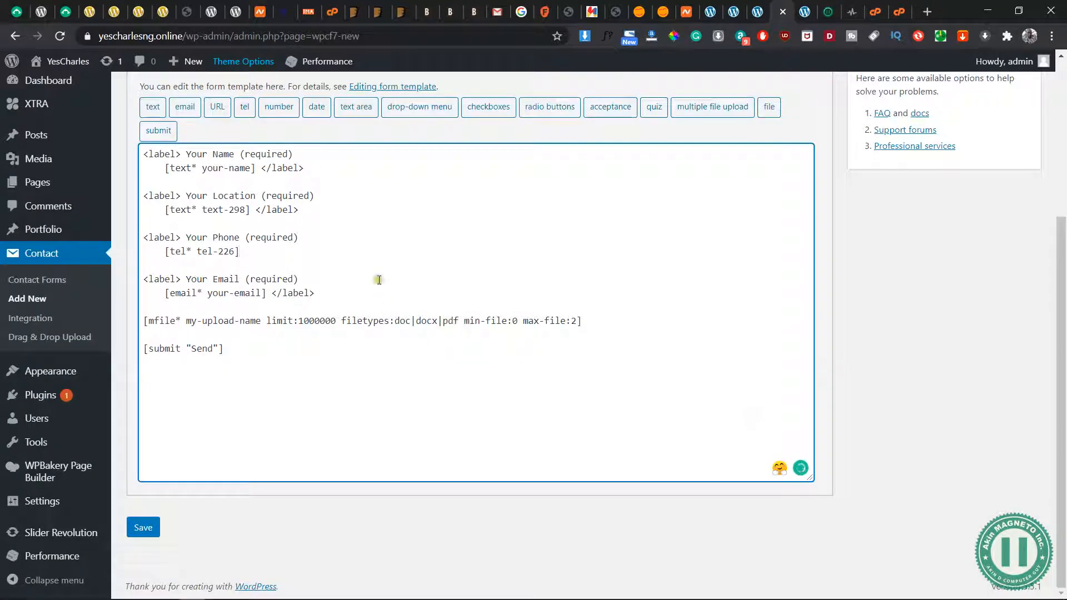
# End the Your Phone field with "</label>" and save the contact form
pyautogui.write('</lab')
pyautogui.press('BackSpace')
pyautogui.press('BackSpace')
pyautogui.press('BackSpace')
pyautogui.write('label>')
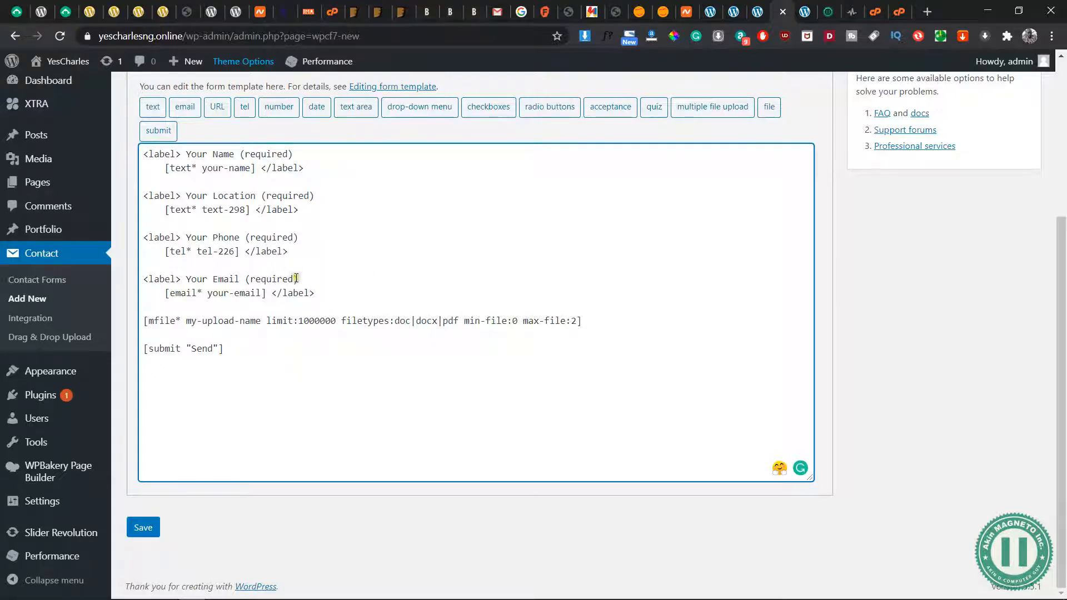
pyautogui.scroll(1, 296, 278)
pyautogui.scroll(-1, 296, 278)
pyautogui.click(142, 527)
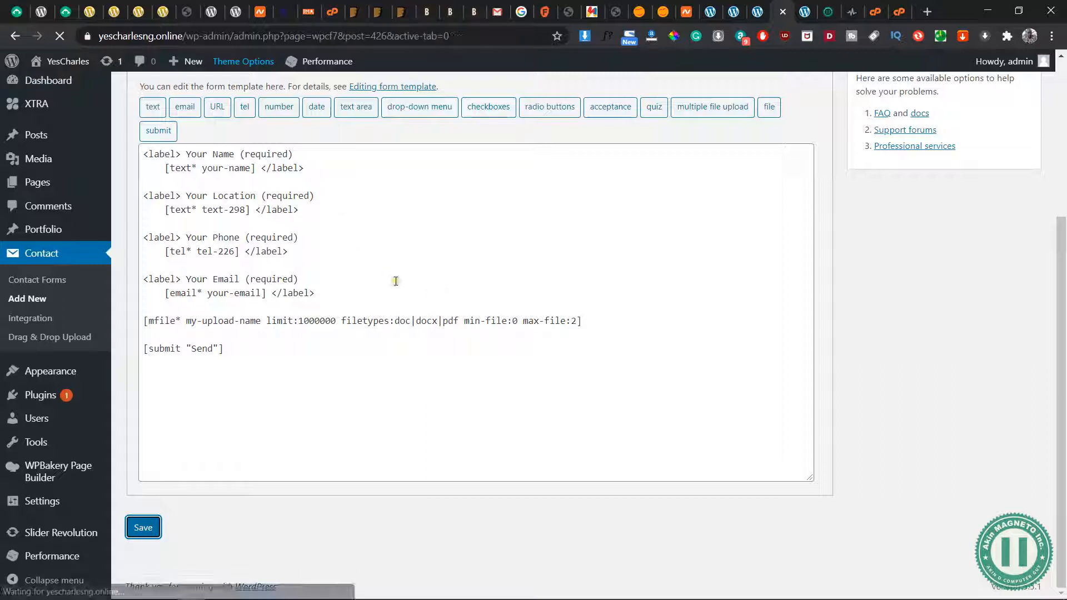
# Title the contact form "Recruitment Form" and save it
pyautogui.scroll(-1, 478, 339)
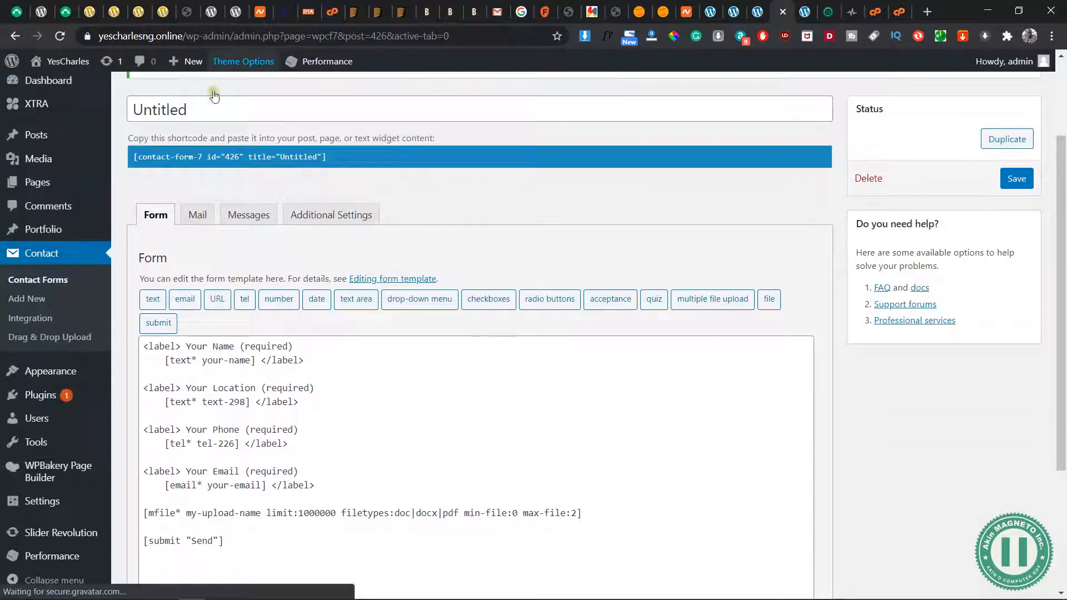
pyautogui.doubleClick(213, 110)
pyautogui.write('Recrtiu')
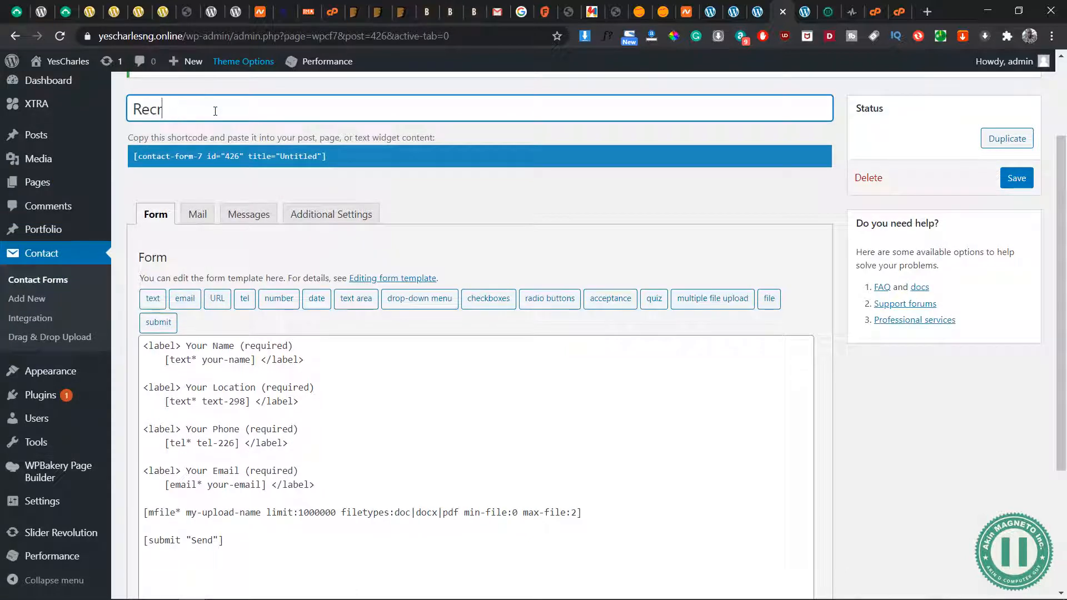
pyautogui.write('itment Form')
pyautogui.click(1015, 177)
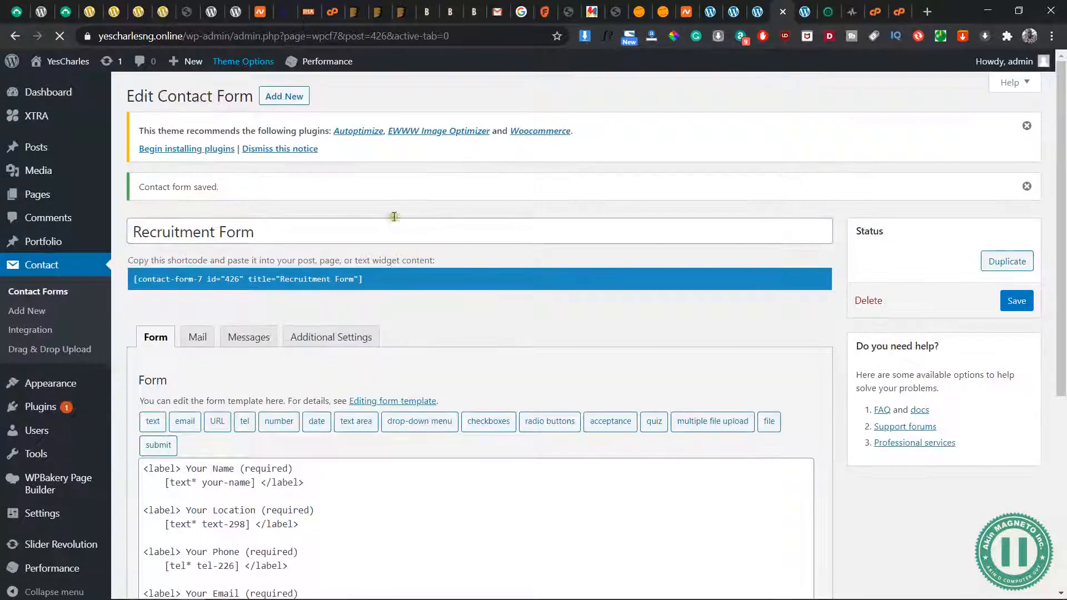
# Open the form's mail template and review its To and From fields
pyautogui.scroll(-3, 303, 344)
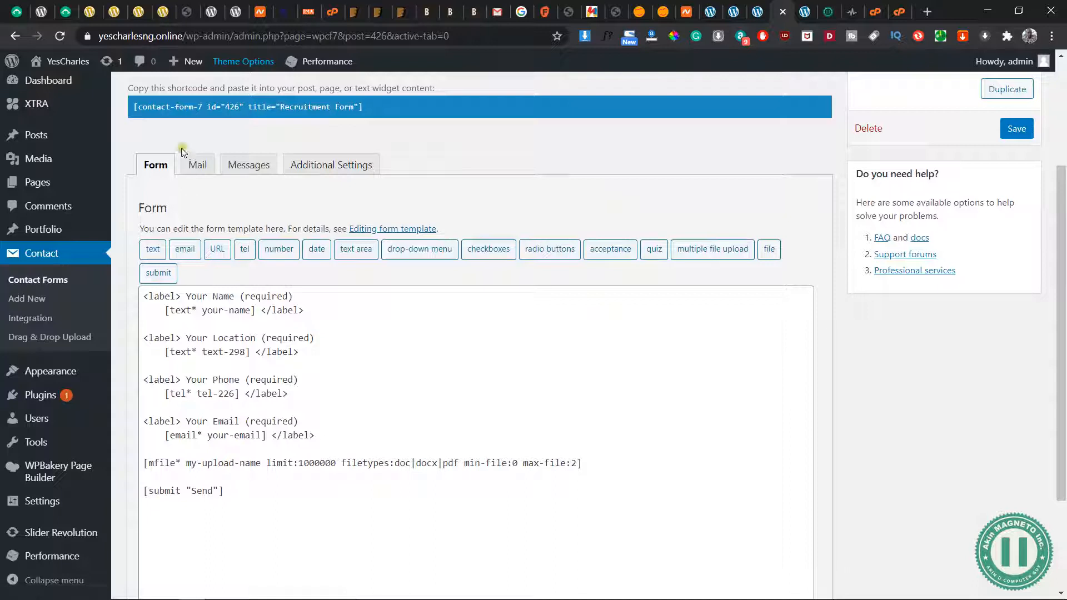
pyautogui.click(198, 167)
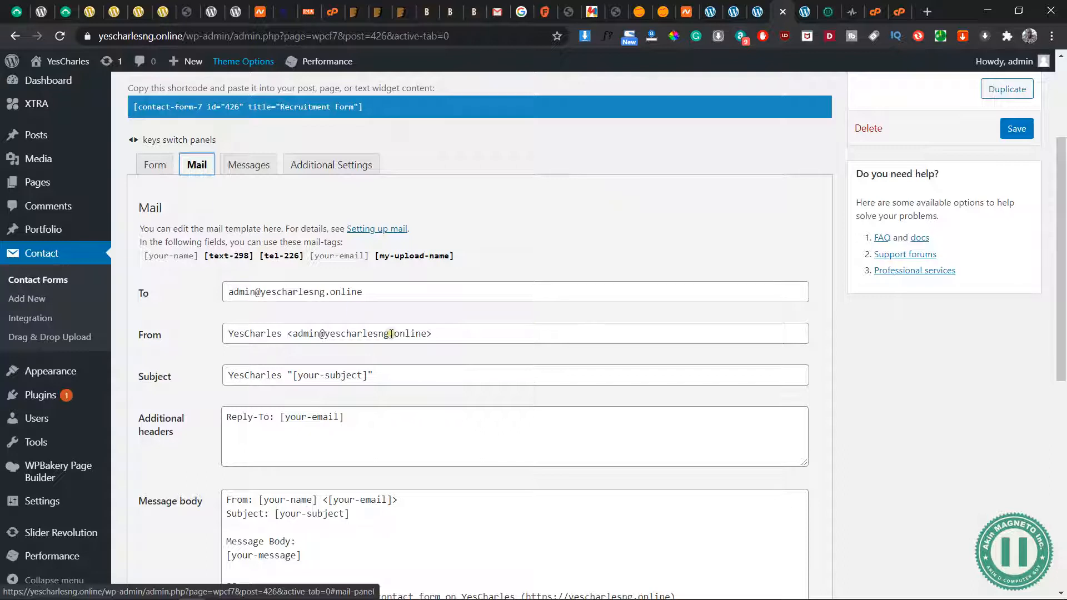
pyautogui.scroll(-2, 378, 200)
pyautogui.click(314, 159)
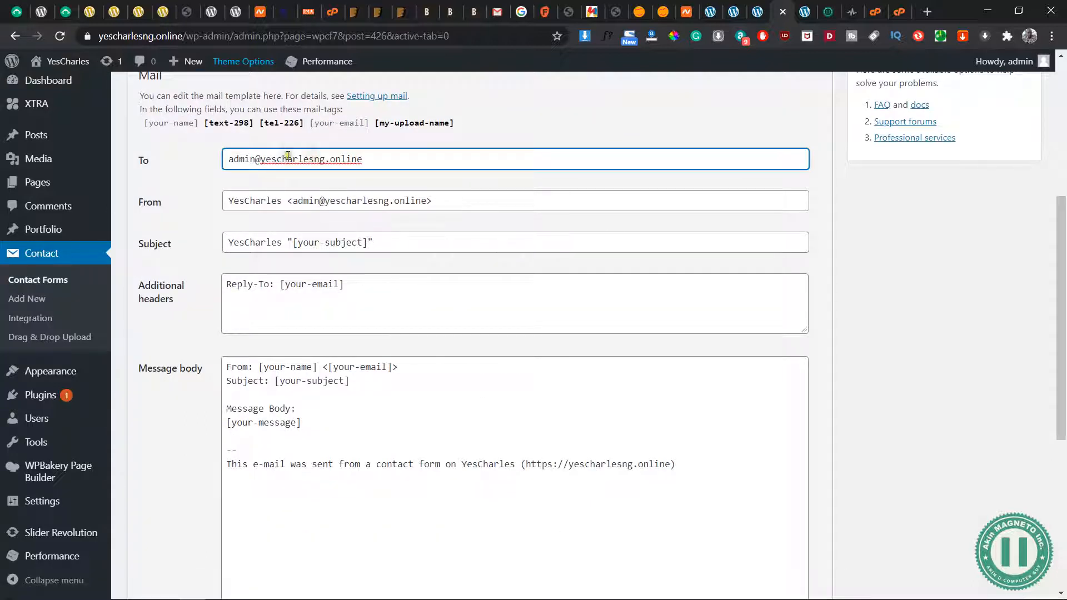
pyautogui.click(245, 158)
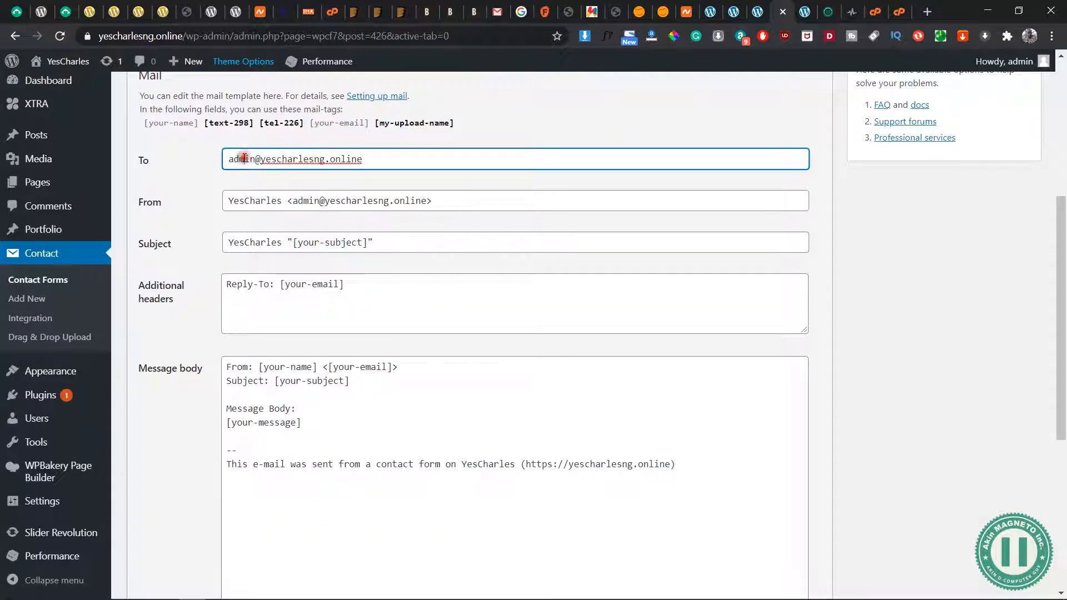
pyautogui.click(367, 200)
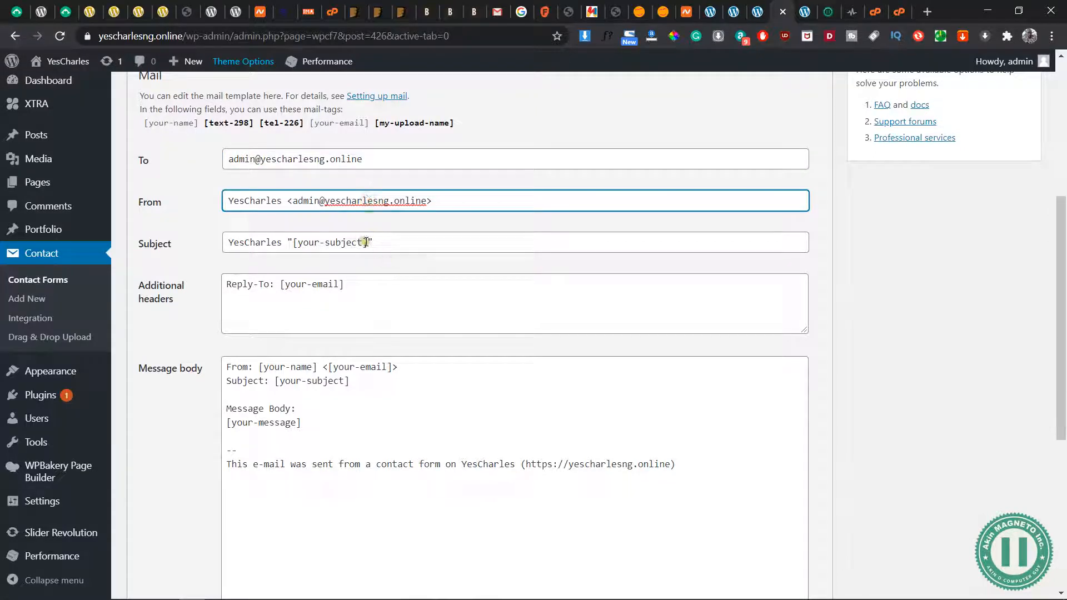
# Replace "YesCharles" in the mail's Subject with "CV Sent by"
pyautogui.scroll(1, 369, 241)
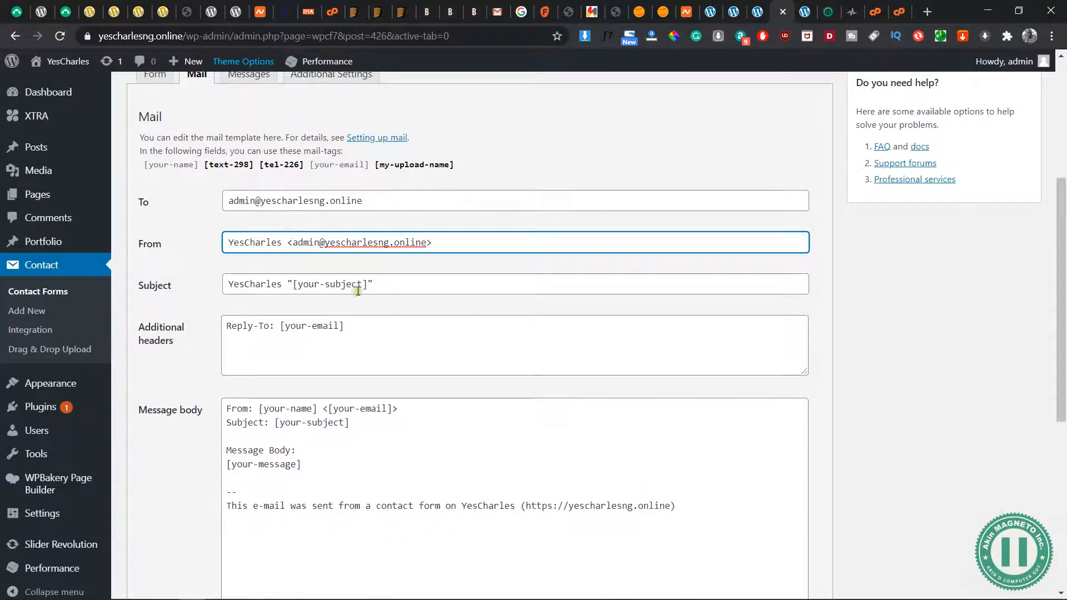
pyautogui.moveTo(370, 284); pyautogui.dragTo(293, 284)
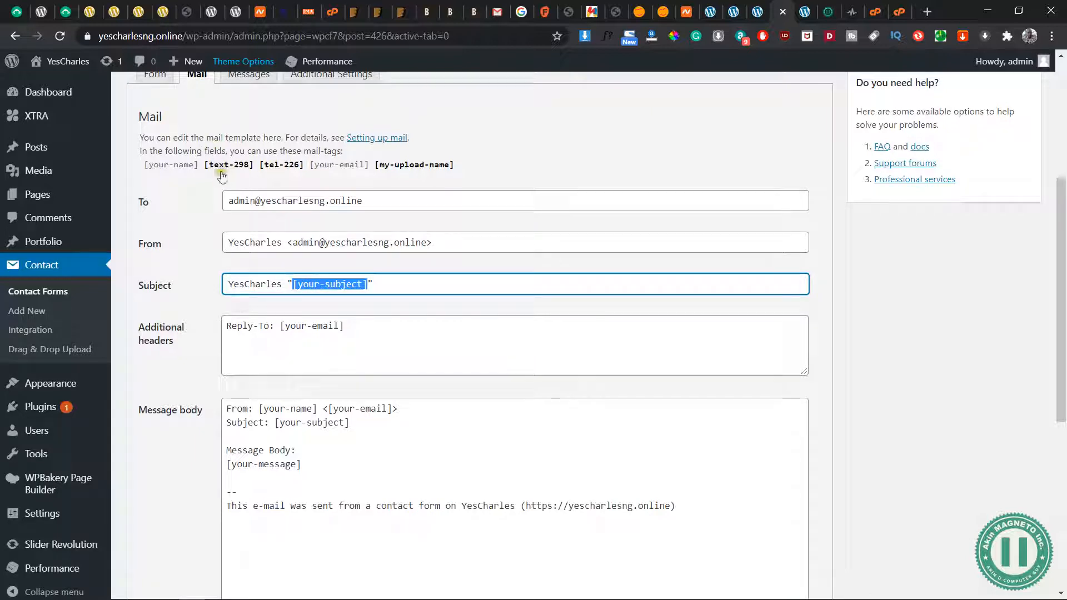
pyautogui.moveTo(282, 284); pyautogui.dragTo(219, 285)
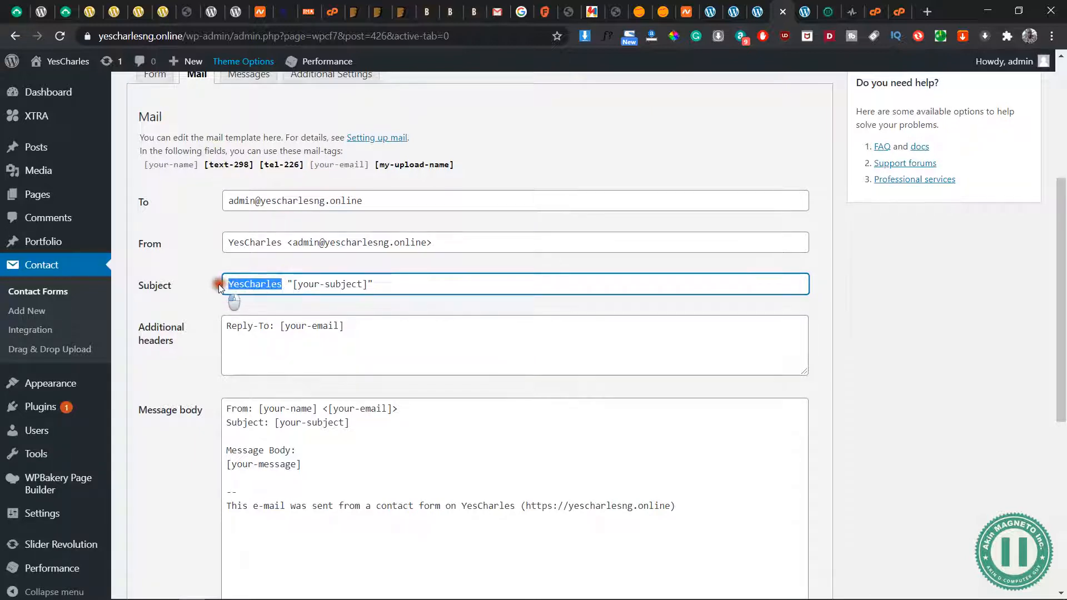
pyautogui.write('CV S')
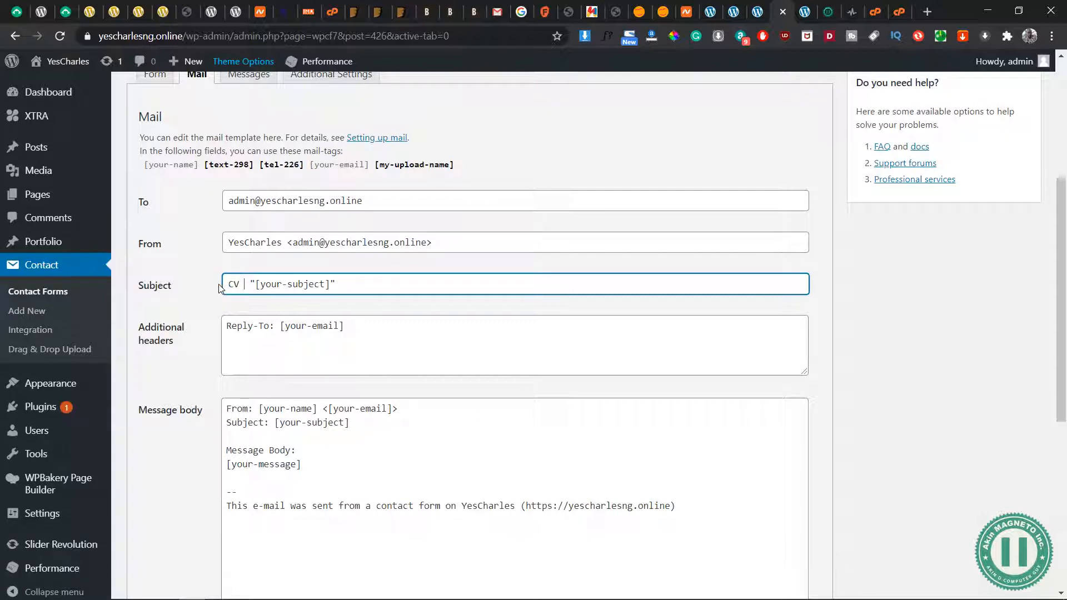
pyautogui.write('ent bu')
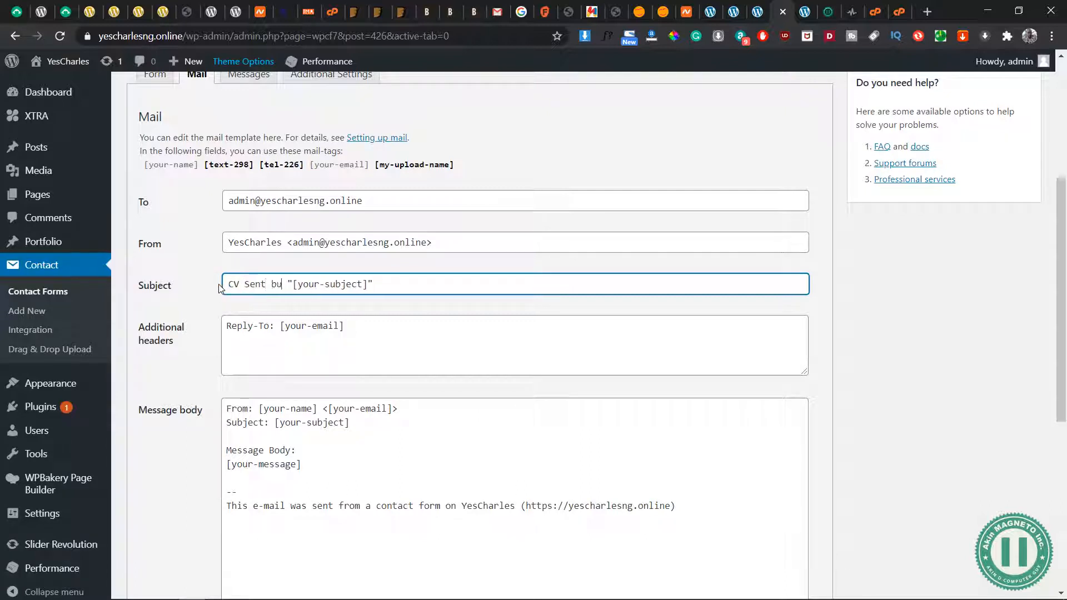
pyautogui.press('BackSpace')
pyautogui.write('y')
# Replace the [your-subject] tag in the mail's Subject with the [your-name] mail-tag
pyautogui.moveTo(198, 169); pyautogui.dragTo(147, 174)
pyautogui.hotkey('ctrl', 'c')
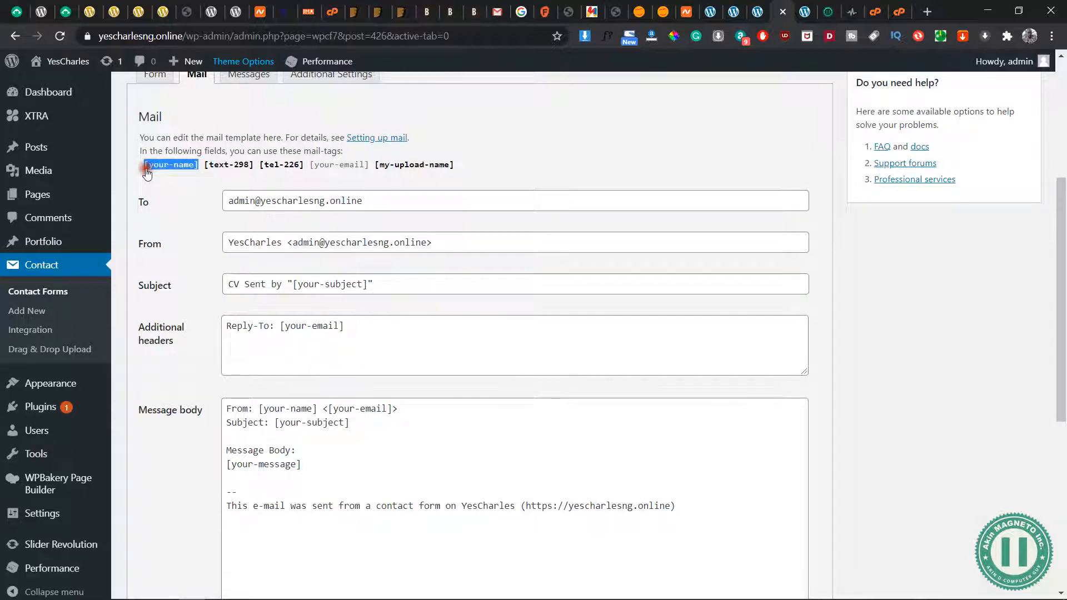
pyautogui.moveTo(370, 284); pyautogui.dragTo(293, 288)
pyautogui.hotkey('ctrl', 'v')
pyautogui.click(399, 284)
# Leave the additional headers as they are and enable the HTML content type for the message body
pyautogui.click(356, 322)
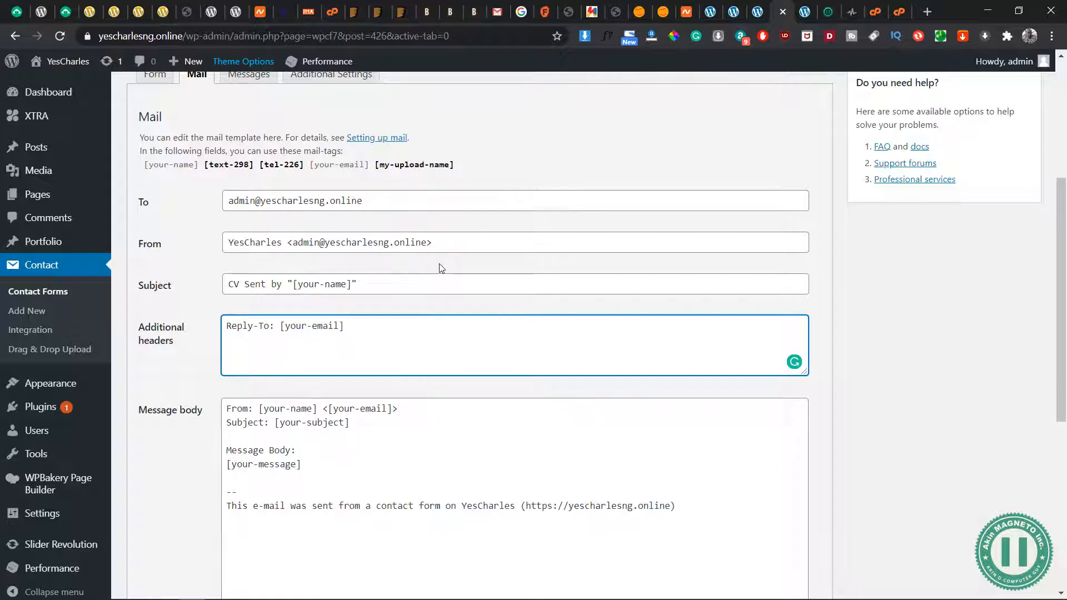
pyautogui.scroll(-3, 440, 268)
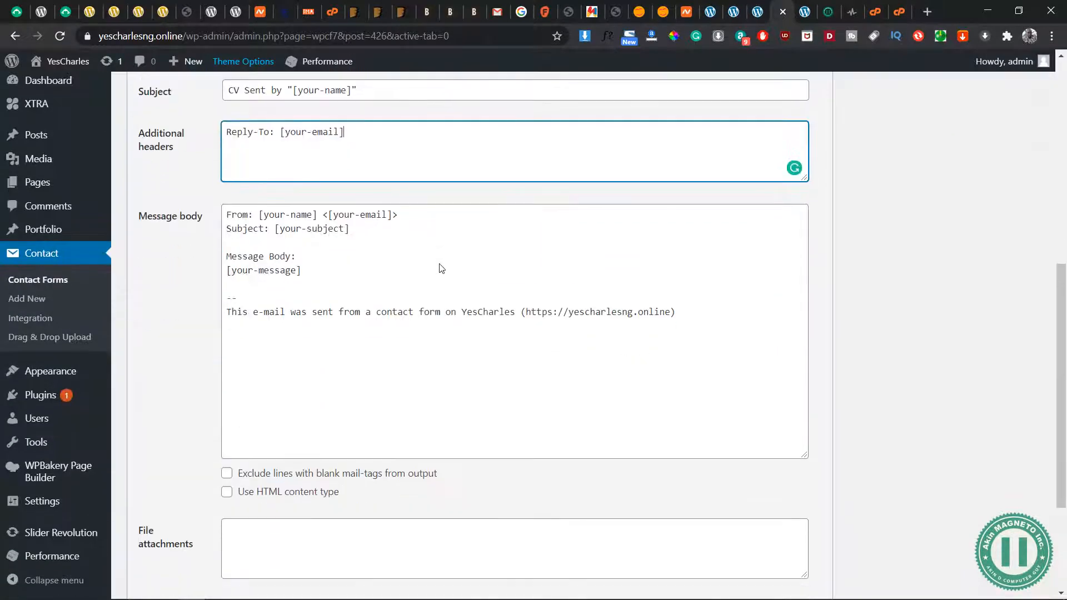
pyautogui.click(227, 492)
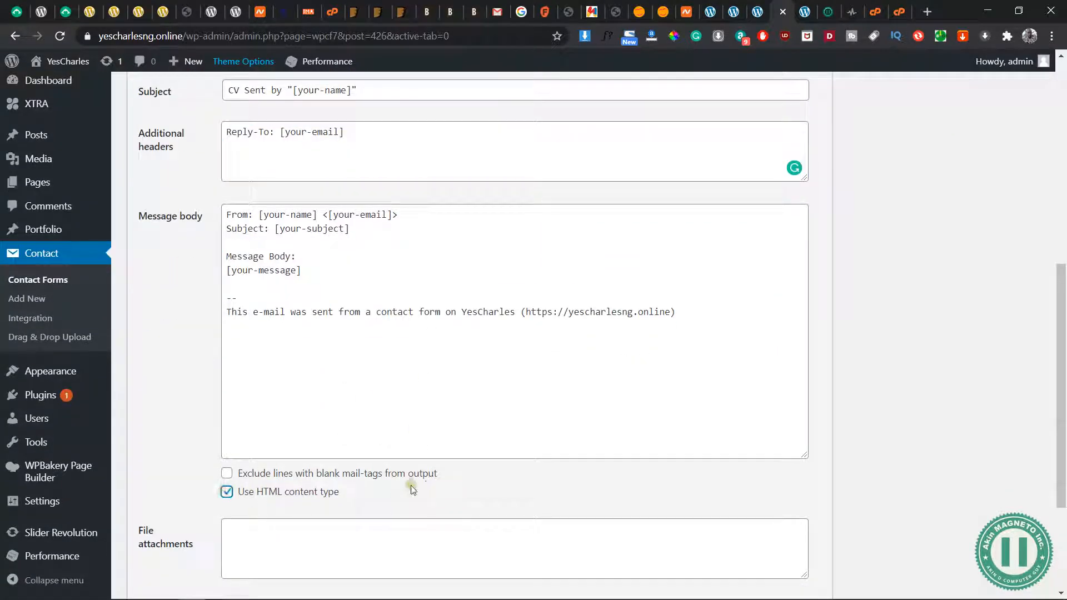
pyautogui.scroll(-1, 333, 500)
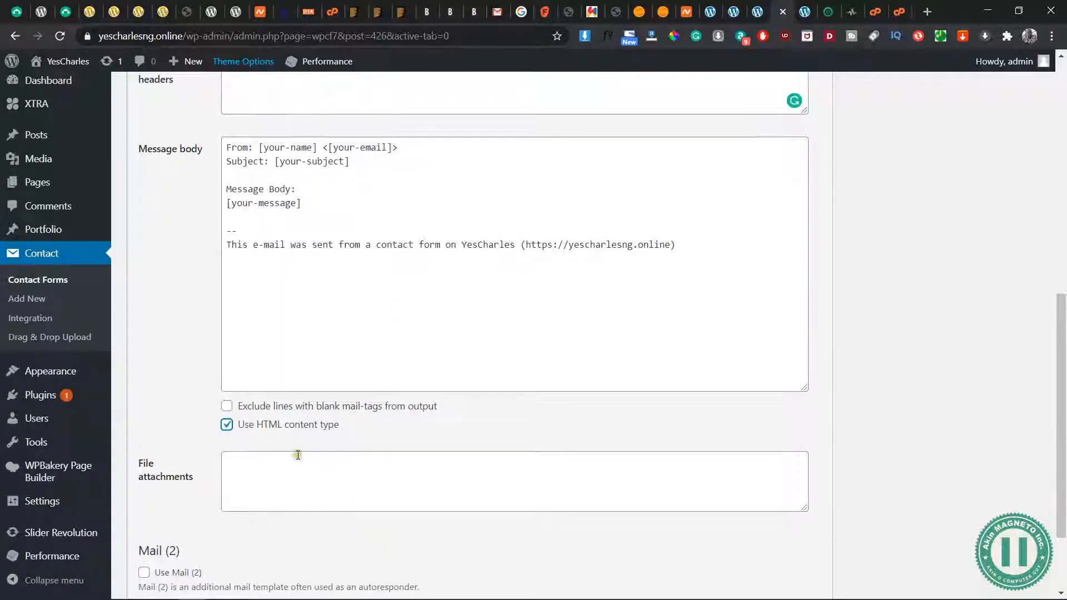
pyautogui.click(282, 467)
pyautogui.scroll(-1, 282, 467)
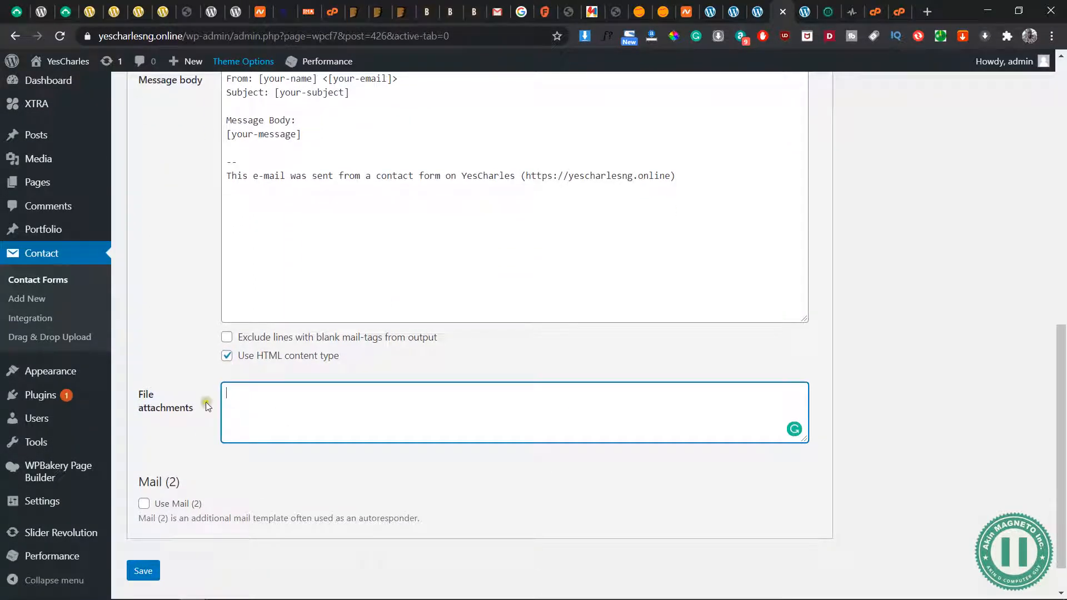
pyautogui.moveTo(203, 408); pyautogui.dragTo(139, 396)
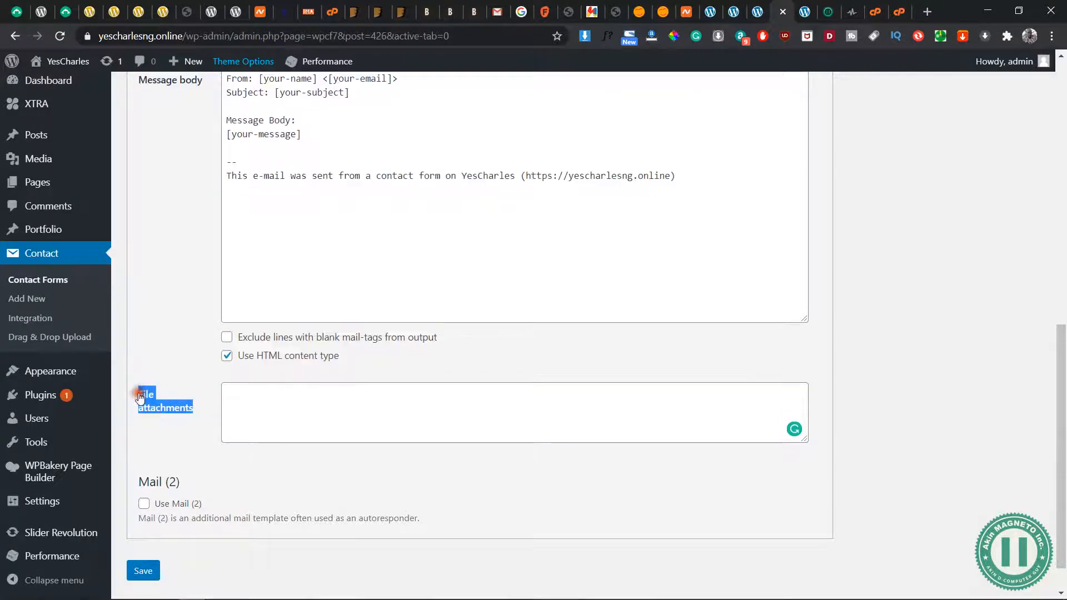
pyautogui.click(314, 403)
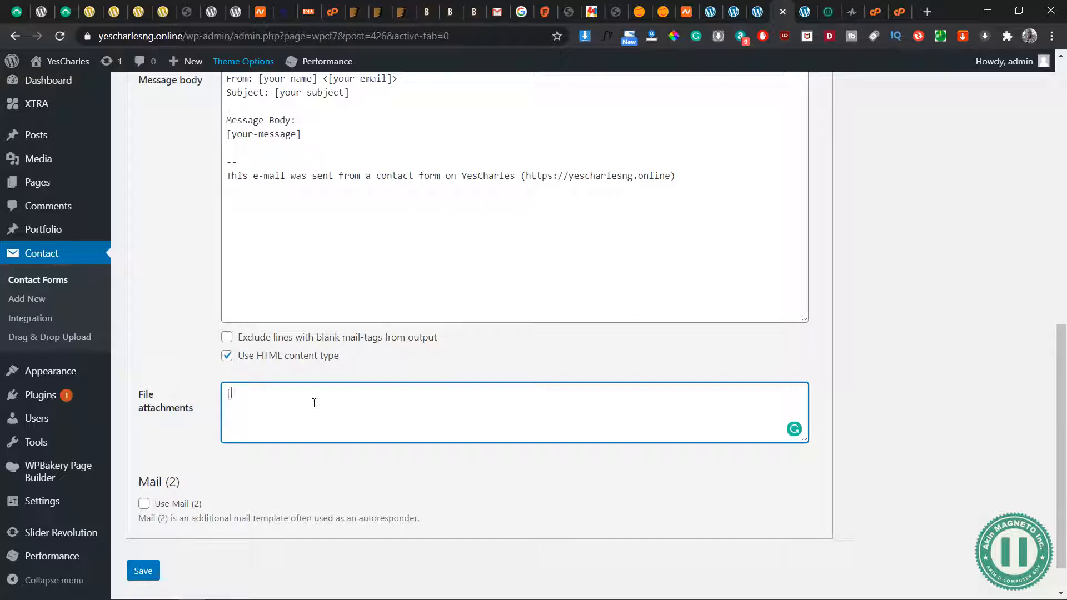
pyautogui.write('[my-up;o')
pyautogui.hotkey('ctrl', 'a')
pyautogui.press('BackSpace')
# Copy the [my-upload-name] mail-tag into the mail's File attachments field
pyautogui.scroll(6, 434, 199)
pyautogui.moveTo(454, 183); pyautogui.dragTo(375, 187)
pyautogui.hotkey('ctrl', 'c')
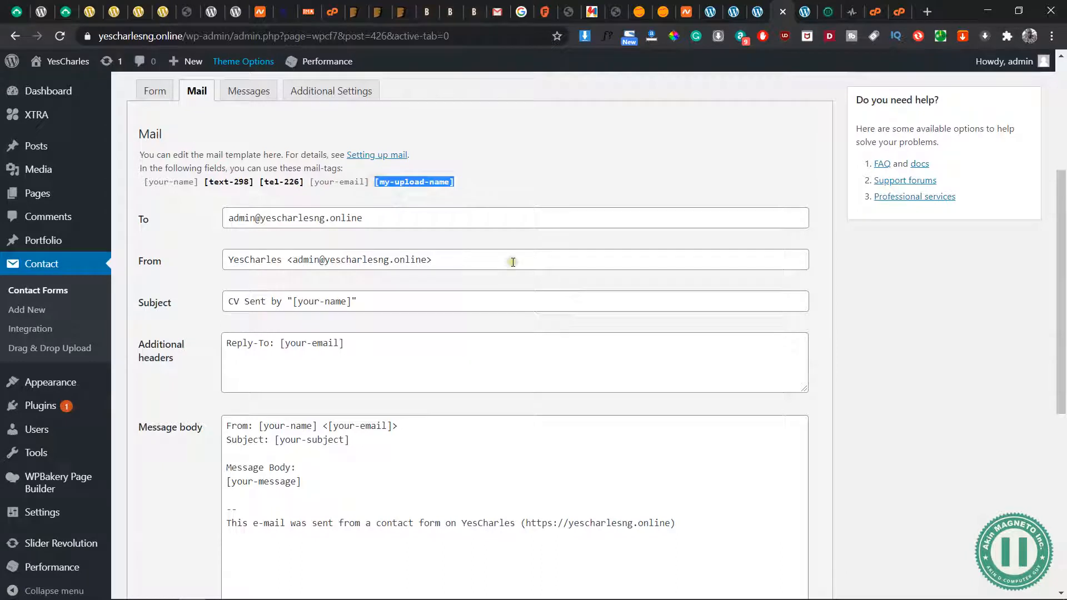
pyautogui.scroll(-6, 514, 262)
pyautogui.click(354, 437)
pyautogui.hotkey('ctrl', 'v')
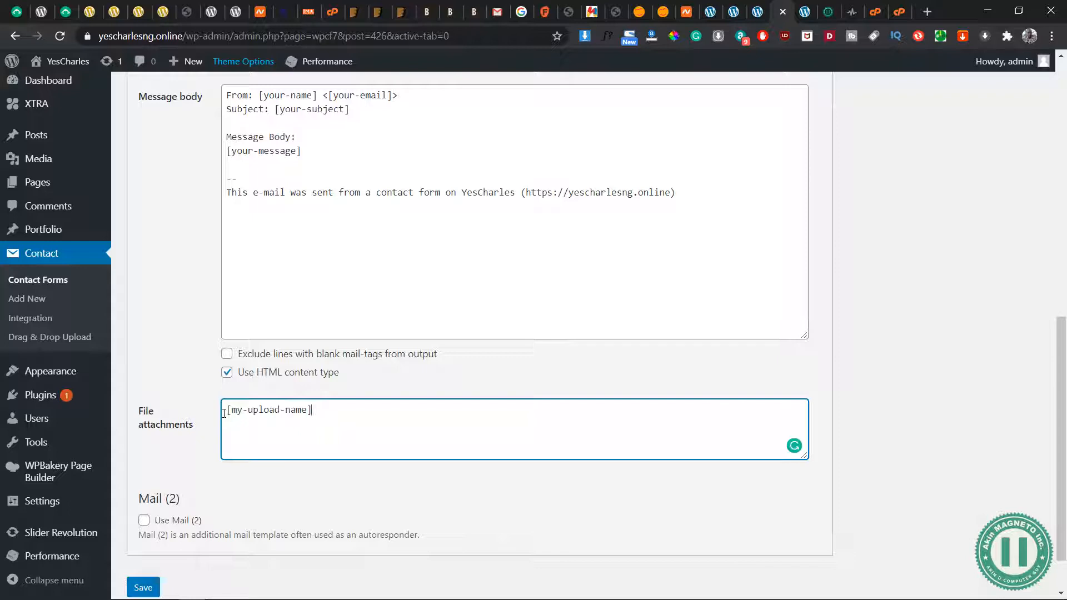
pyautogui.scroll(-1, 269, 432)
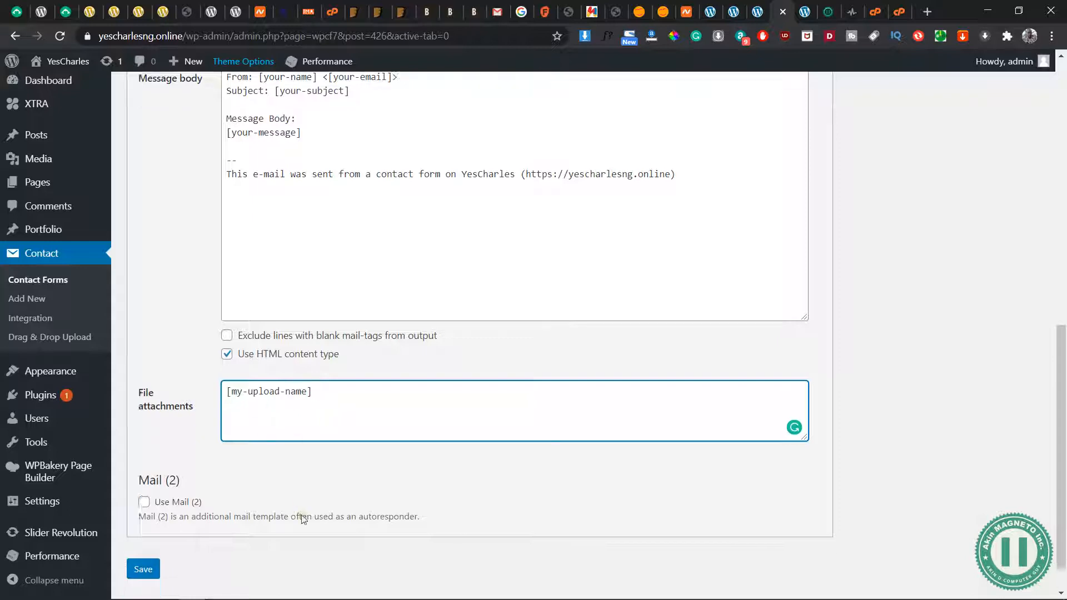
# Replace "Message Body:" in the mail's message body with the heading "<h3>Candidate's Details:</h3>"
pyautogui.scroll(7, 302, 515)
pyautogui.click(302, 454)
pyautogui.hotkey('shift', 'Home')
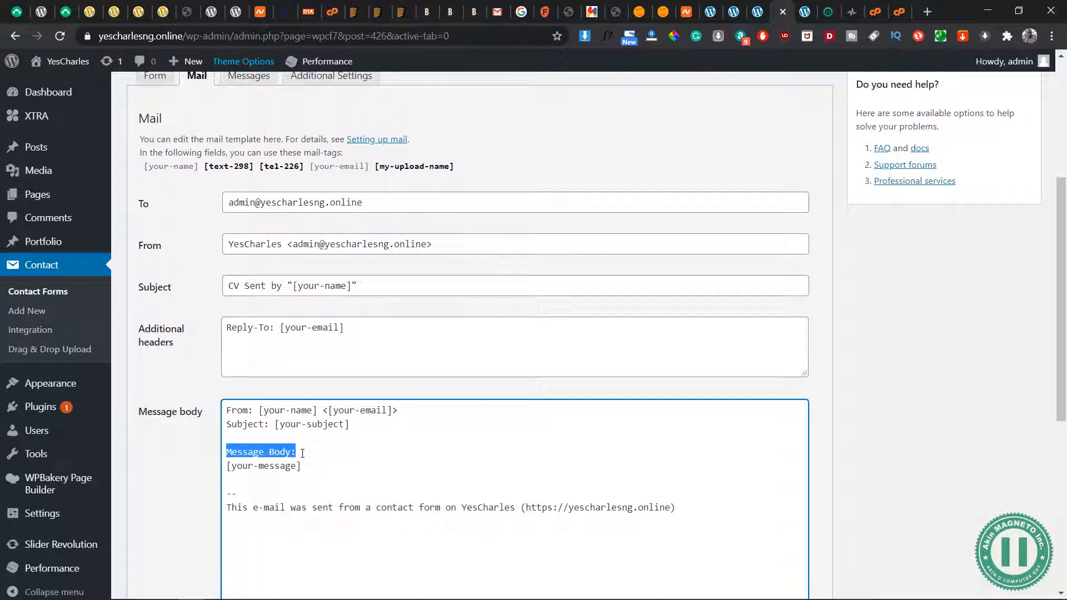
pyautogui.write('E')
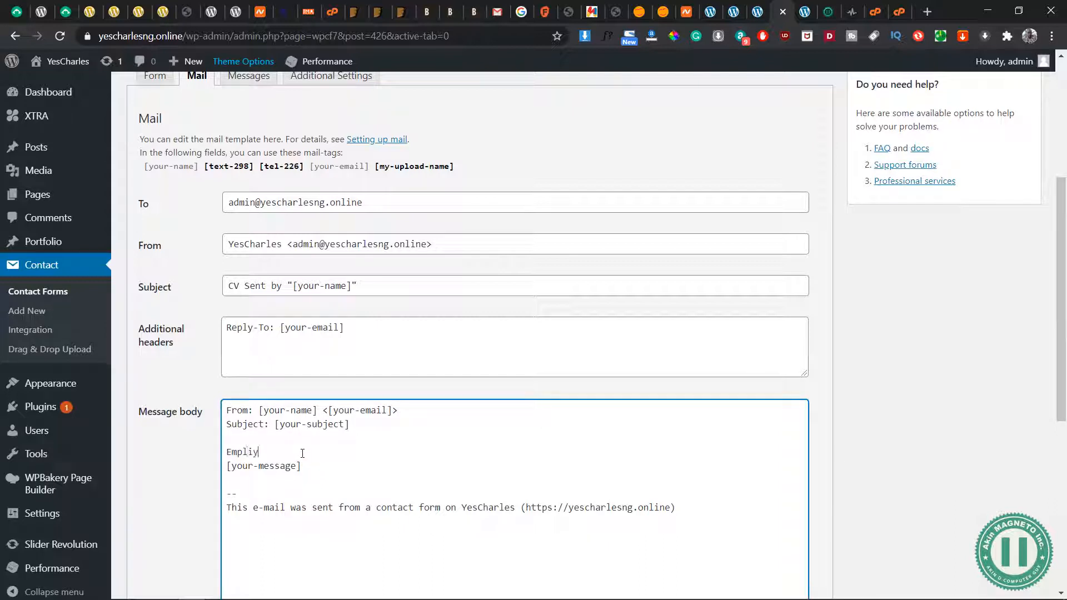
pyautogui.write('mpl')
pyautogui.hotkey('shift', 'Home')
pyautogui.write('C')
pyautogui.click(341, 457)
pyautogui.write('<h')
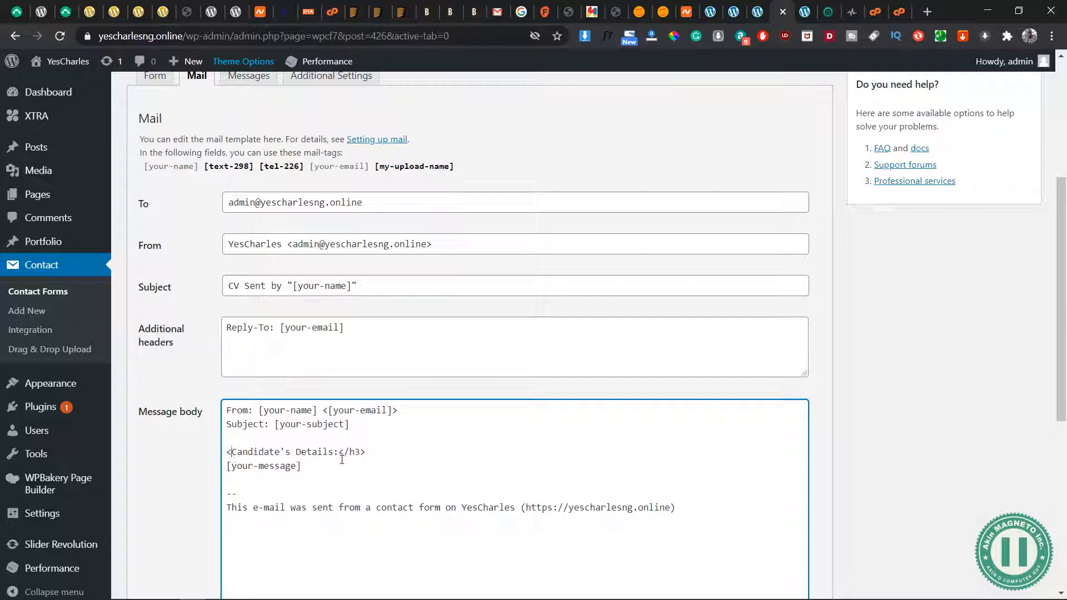
pyautogui.write('3>')
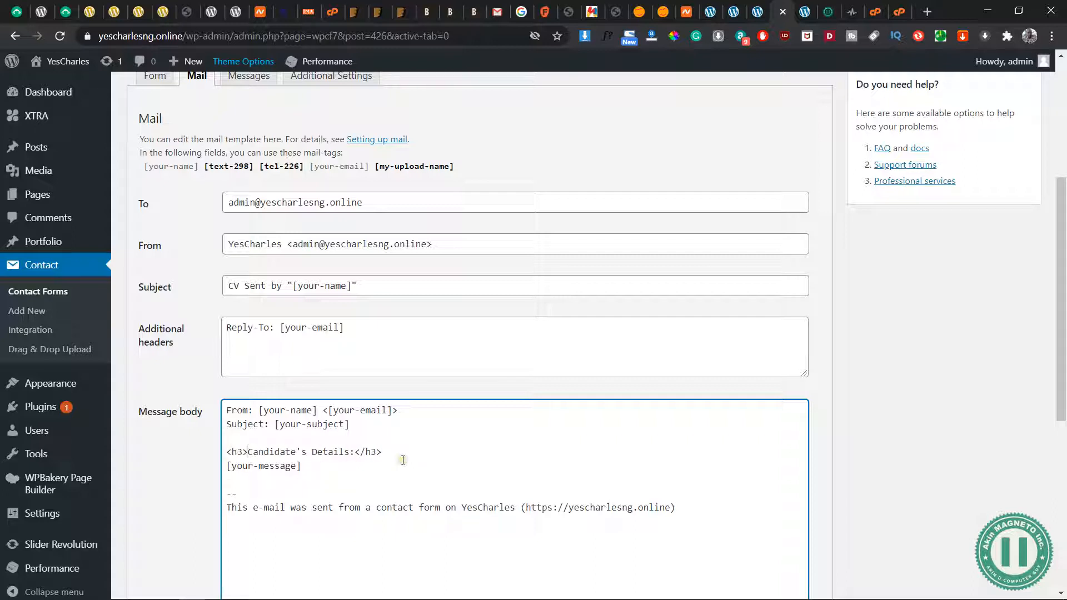
pyautogui.press('BackSpace')
# Insert a <strong> </strong> tag pair before [your-message] on the line below the Candidate's Details heading
pyautogui.click(312, 466)
pyautogui.press('Home')
pyautogui.write('<Name')
pyautogui.press('BackSpace')
pyautogui.press('BackSpace')
pyautogui.press('BackSpace')
pyautogui.press('BackSpace')
pyautogui.write('strong')
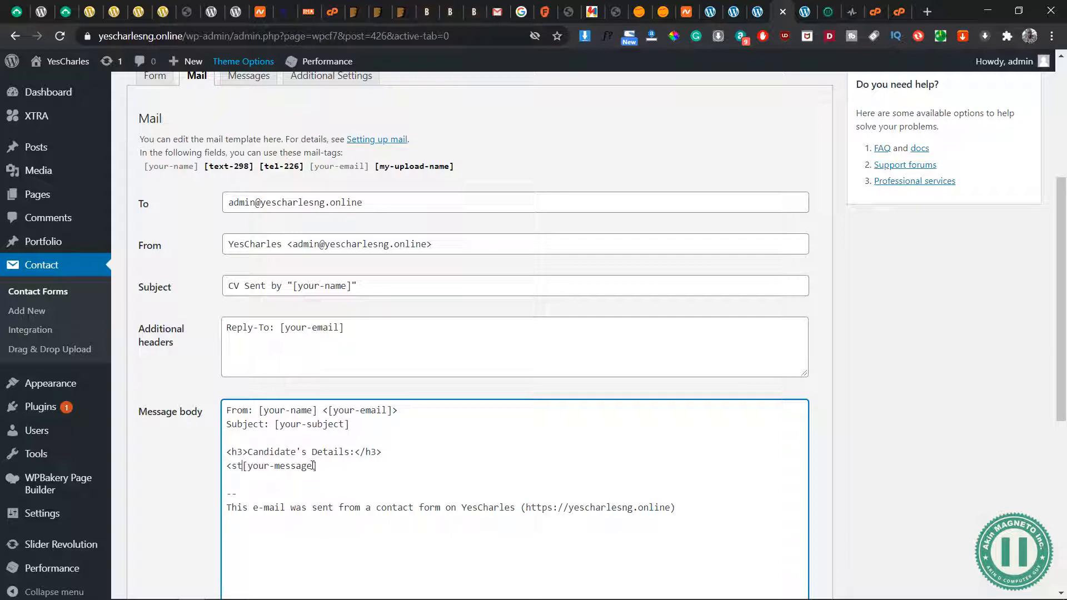
pyautogui.write('> </stonr')
pyautogui.press('BackSpace')
pyautogui.press('BackSpace')
pyautogui.press('BackSpace')
pyautogui.write('rong>')
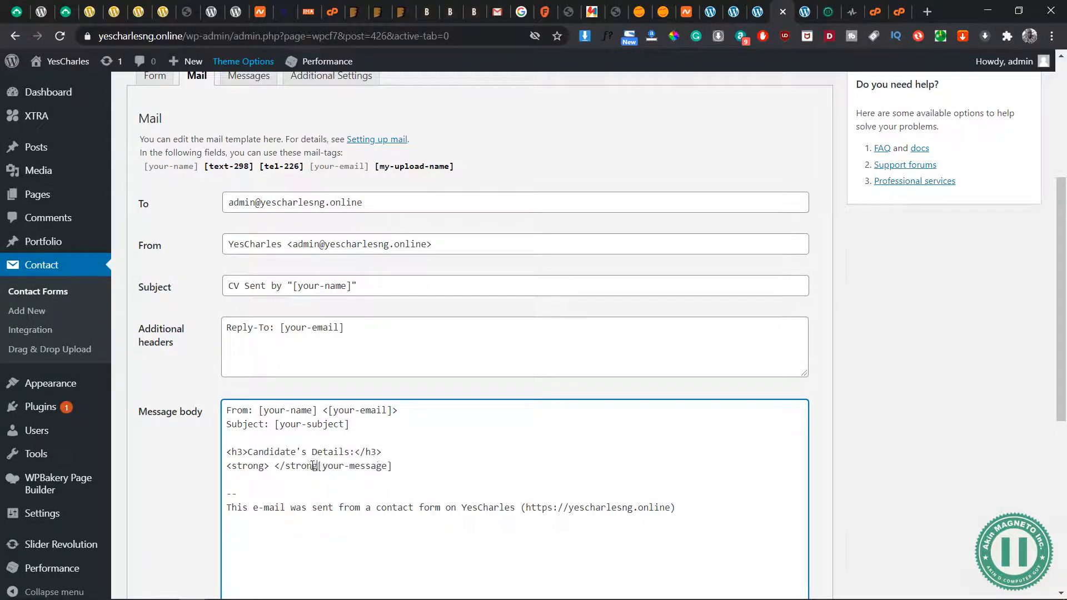
# Enter "Name:" between the strong tags and move [your-message] two lines down
pyautogui.click(274, 466)
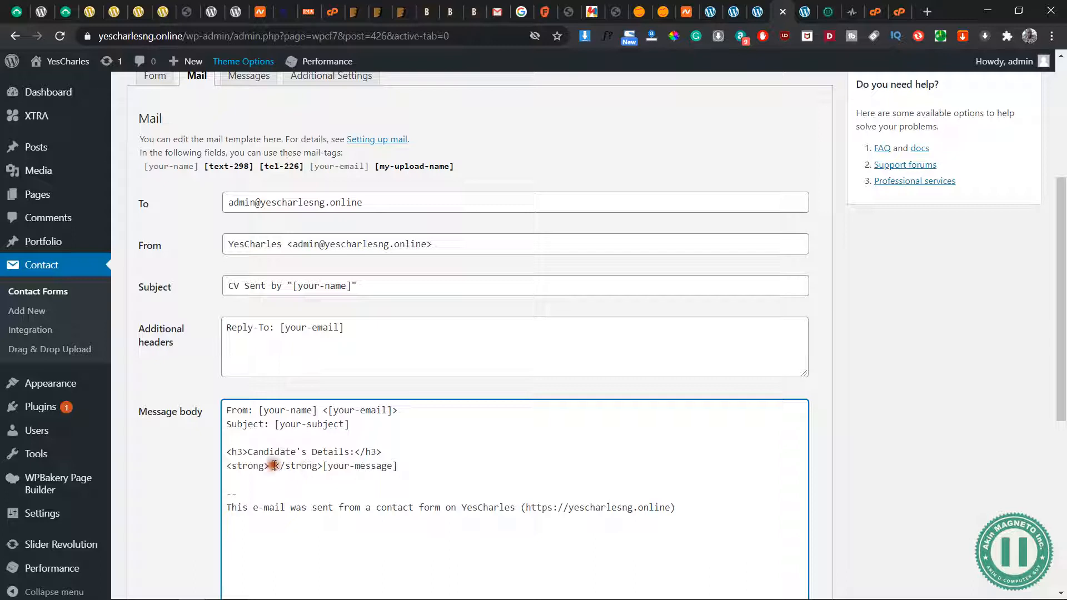
pyautogui.press('BackSpace')
pyautogui.write('Name:')
pyautogui.click(346, 466)
pyautogui.press('Return')
pyautogui.press('Return')
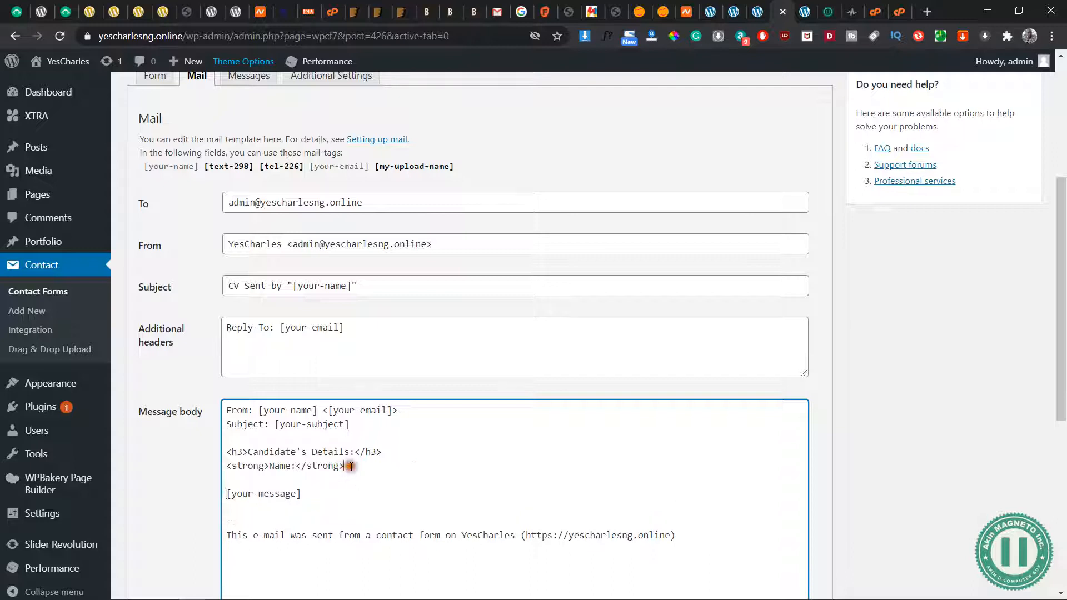
# Copy the [your-name] mail-tag to the end of the Name line, separated from the label by a space
pyautogui.click(198, 172)
pyautogui.moveTo(198, 171); pyautogui.dragTo(143, 169)
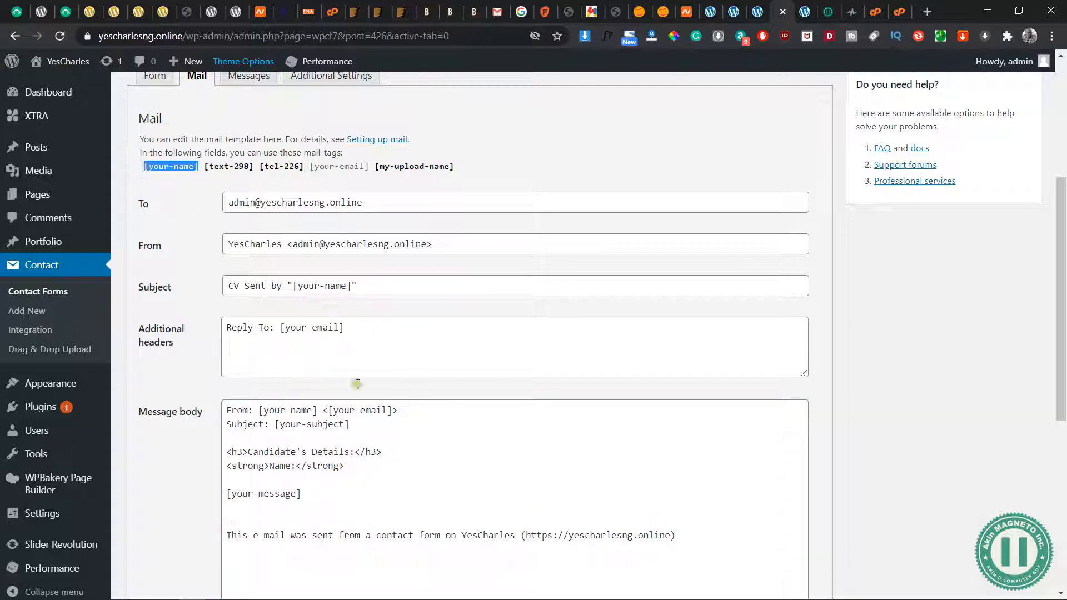
pyautogui.rightClick(186, 165)
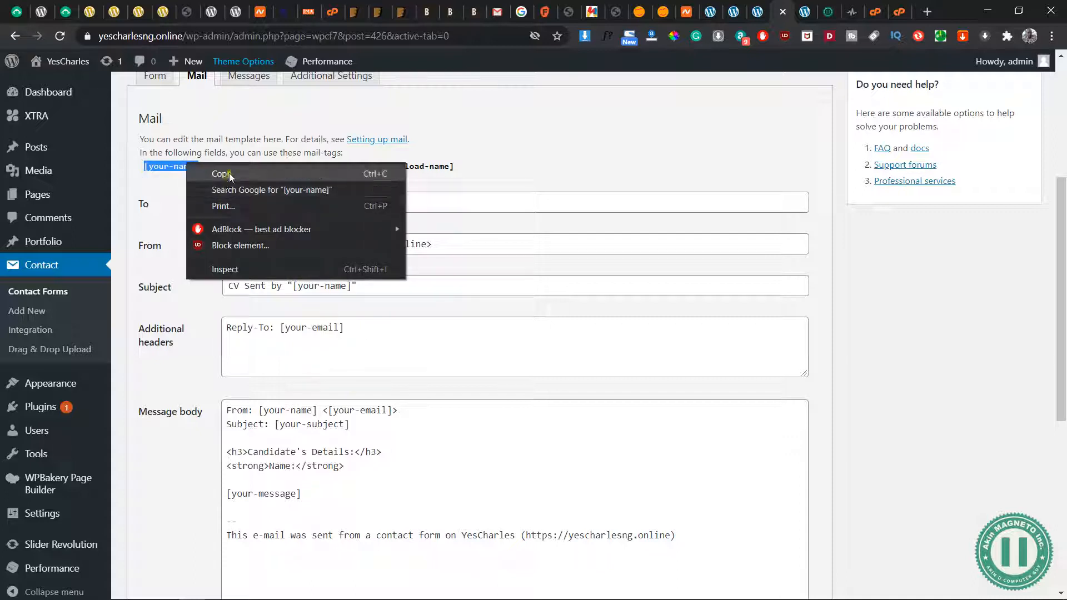
pyautogui.click(220, 174)
pyautogui.click(355, 465)
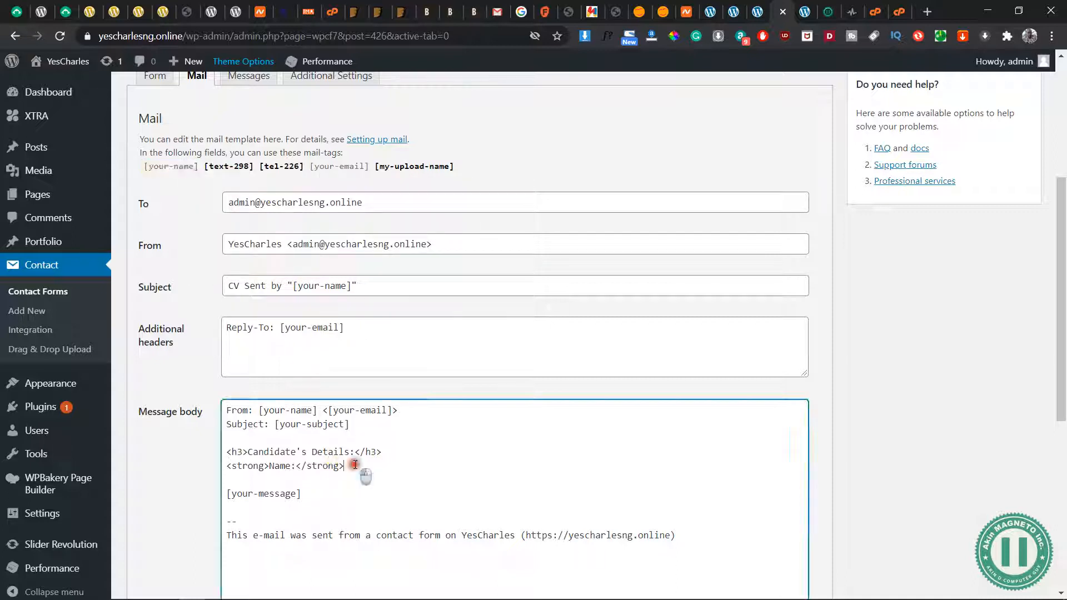
pyautogui.hotkey('ctrl', 'v')
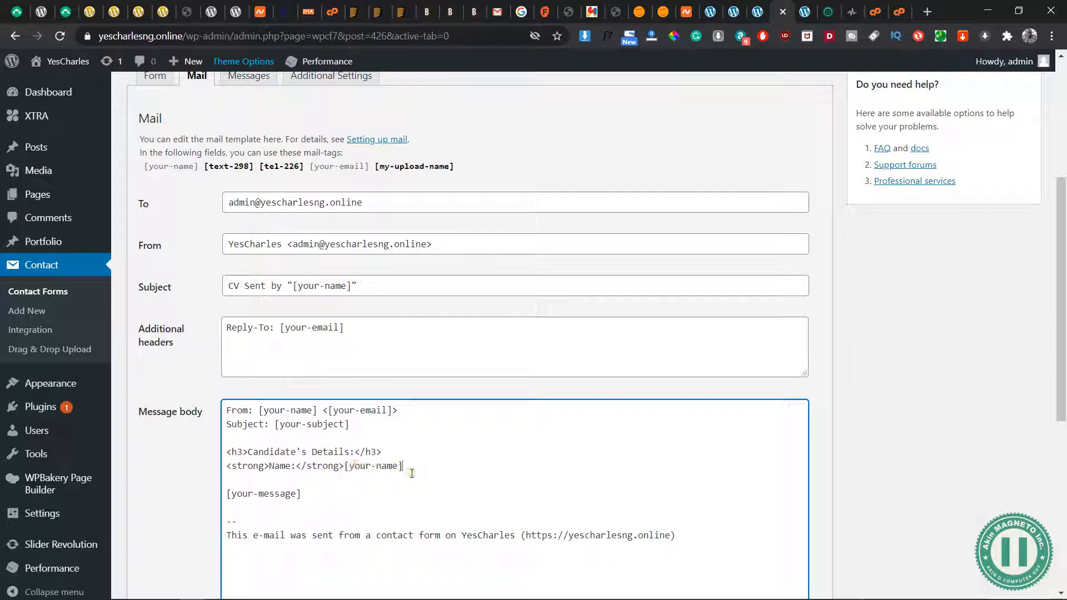
pyautogui.click(345, 466)
# Add the line "<strong>Location: </strong> [text-298]" below the Name line in the message body
pyautogui.click(425, 471)
pyautogui.press('Return')
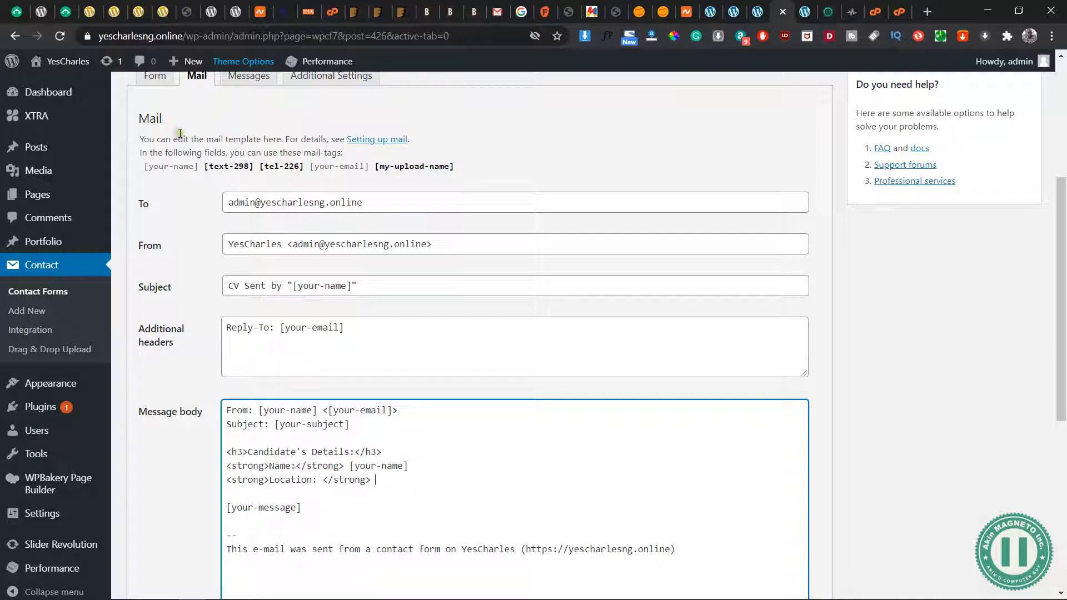
pyautogui.moveTo(254, 167); pyautogui.dragTo(205, 168)
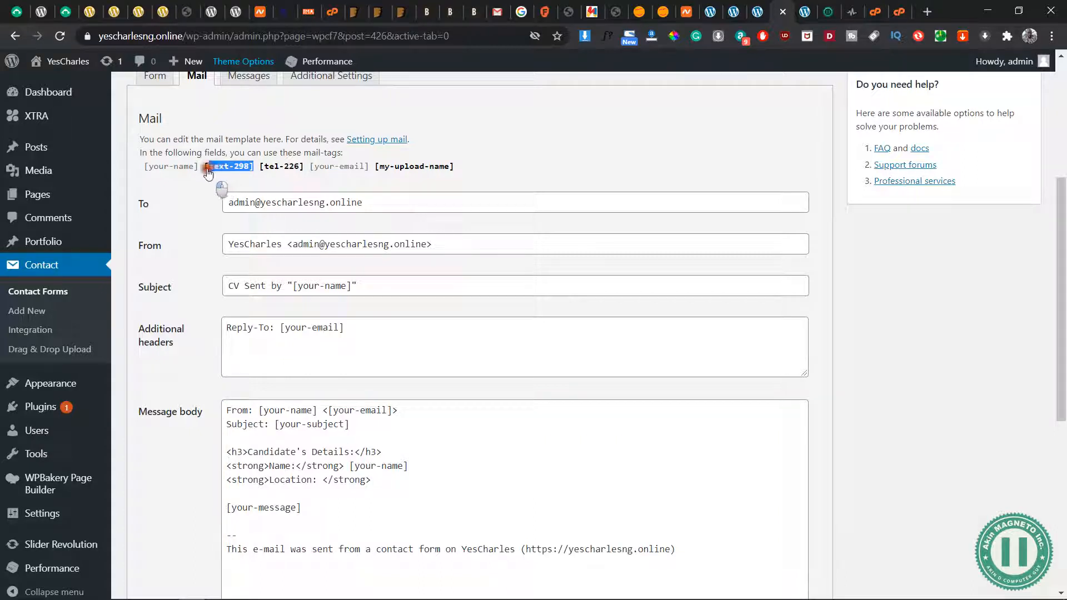
pyautogui.rightClick(226, 170)
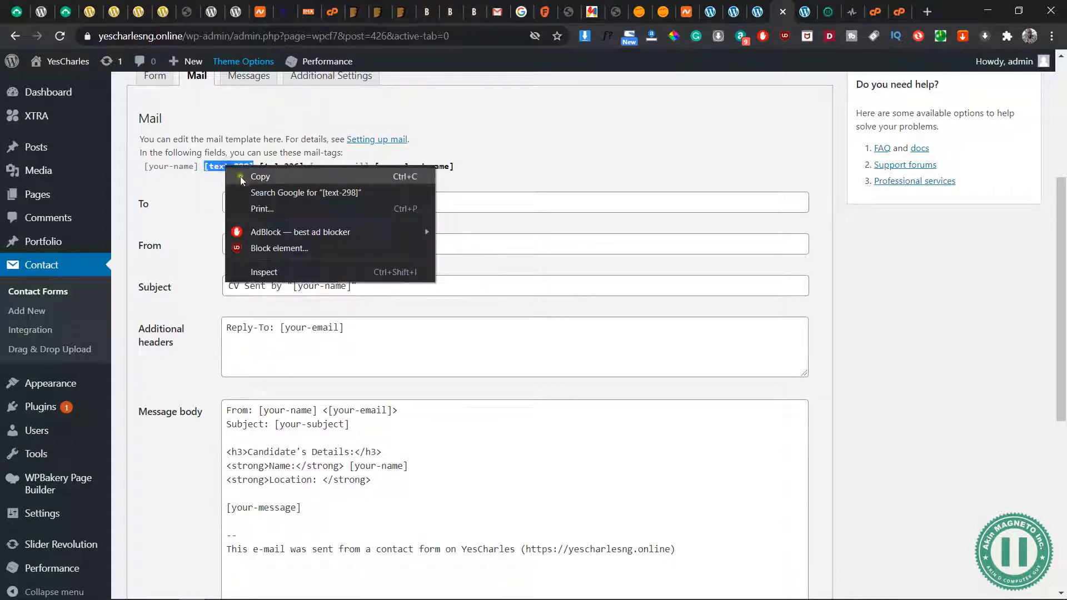
pyautogui.click(252, 176)
pyautogui.rightClick(387, 481)
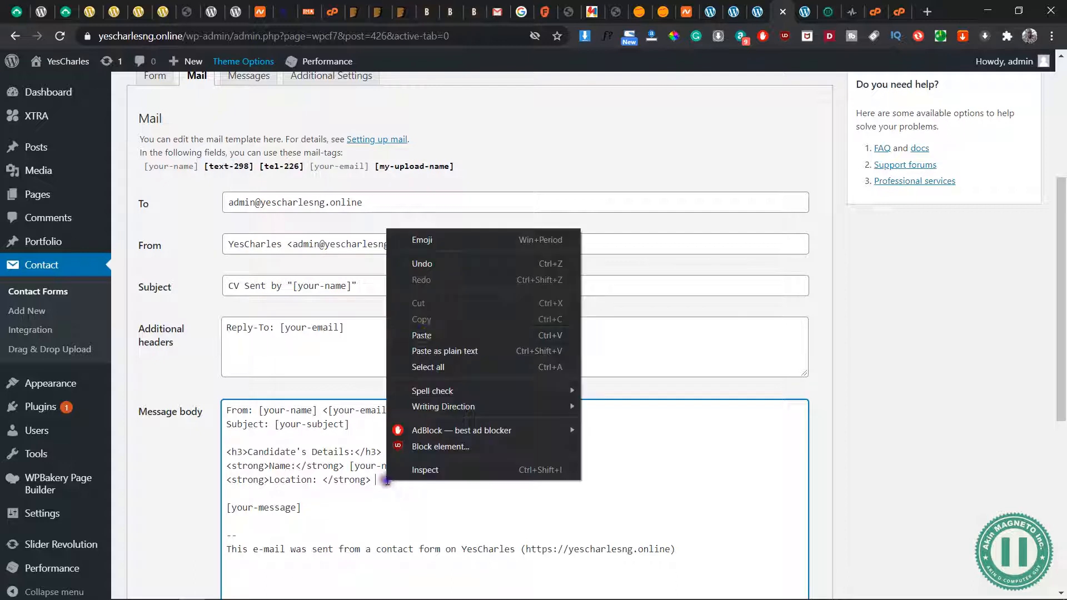
pyautogui.click(431, 336)
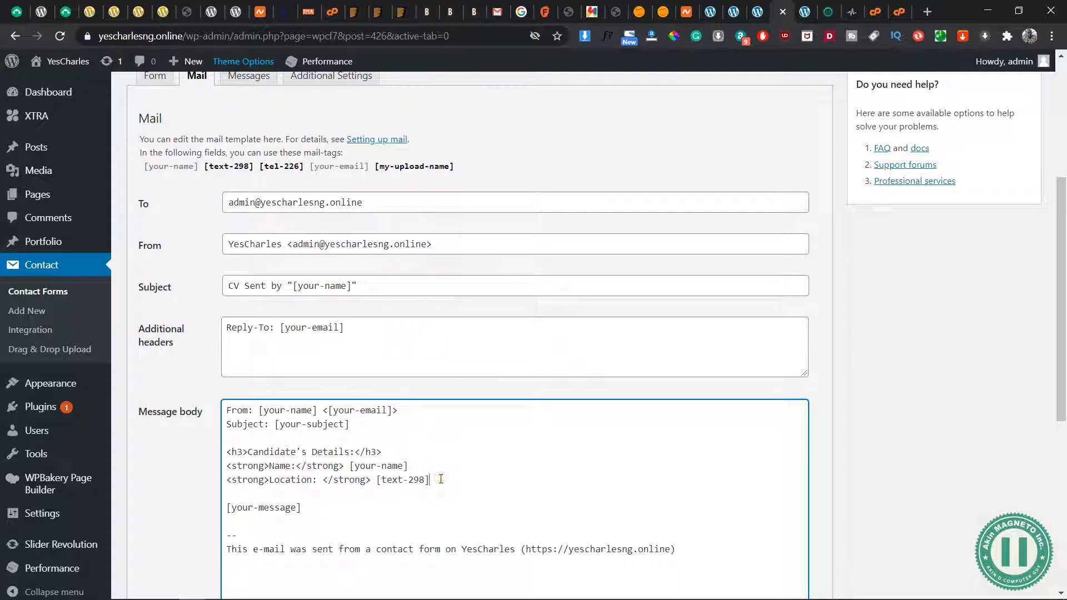
# Add the line "<strong>Phone #: </strong> [tel-226]" below the Location line in the message body
pyautogui.press('Return')
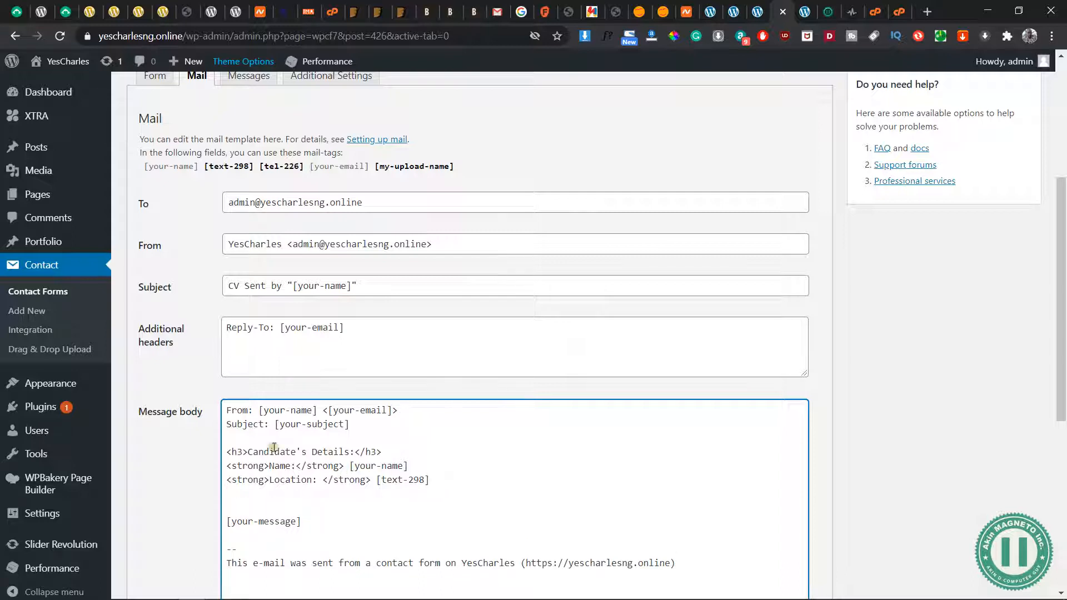
pyautogui.scroll(-2, 360, 498)
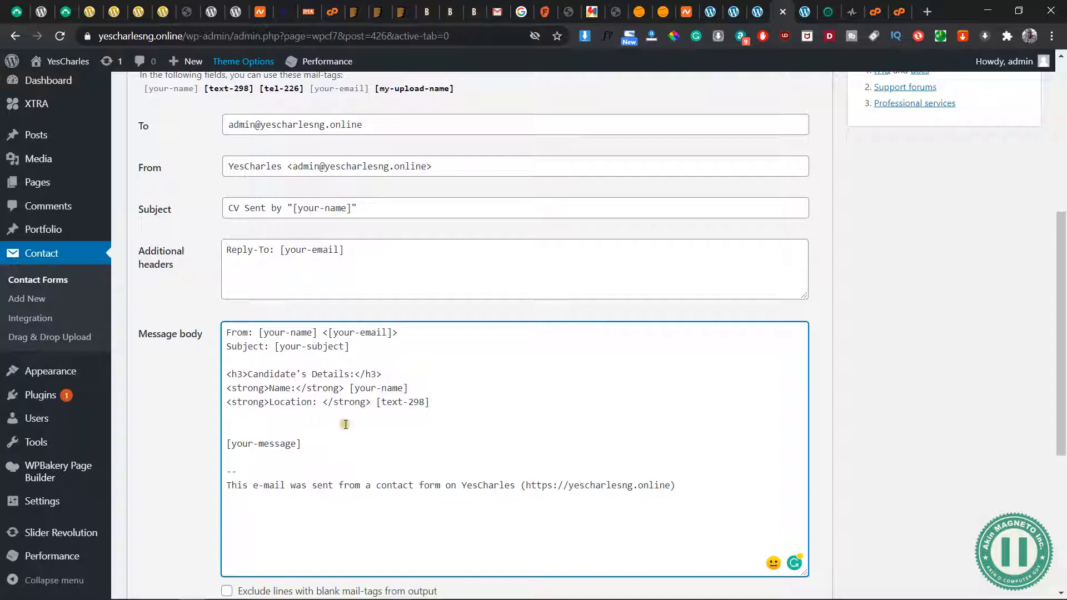
pyautogui.scroll(-1, 305, 415)
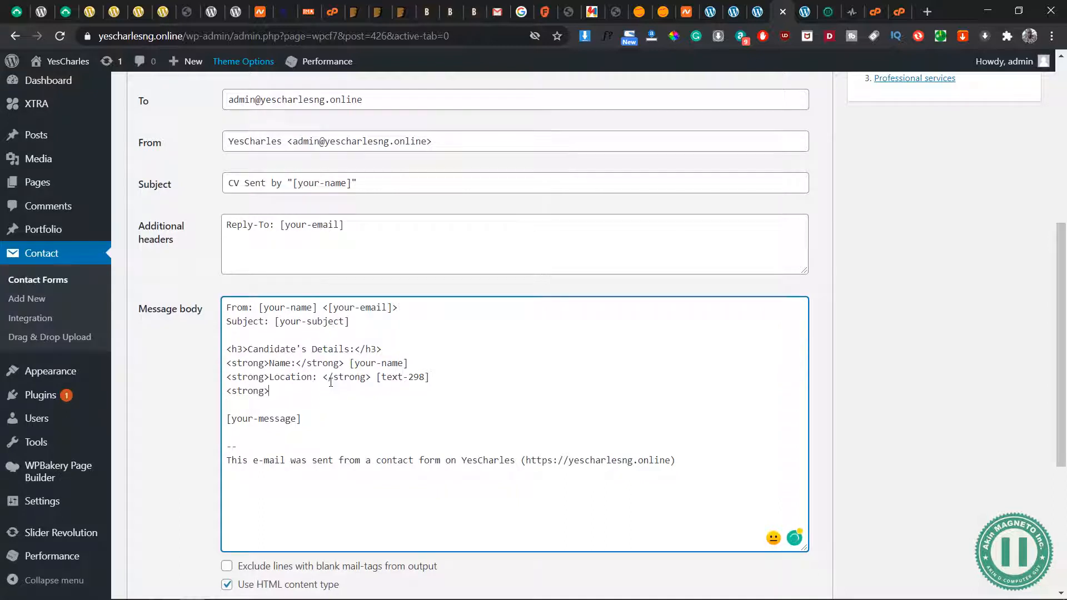
pyautogui.scroll(2, 333, 383)
pyautogui.scroll(-1, 370, 456)
pyautogui.write('Phone #:')
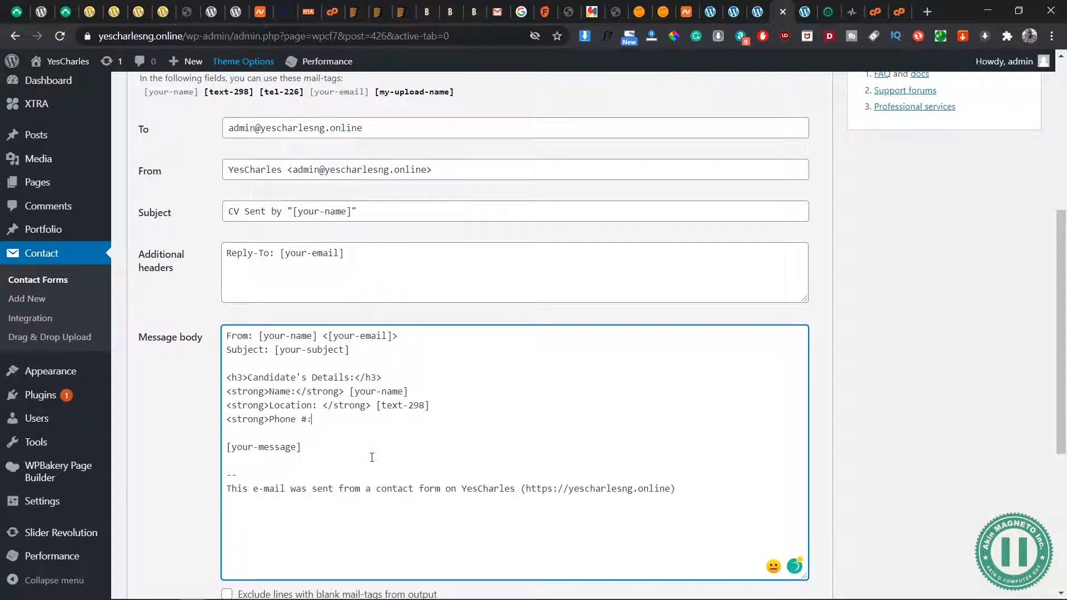
pyautogui.write(' </strong>')
pyautogui.click(301, 93)
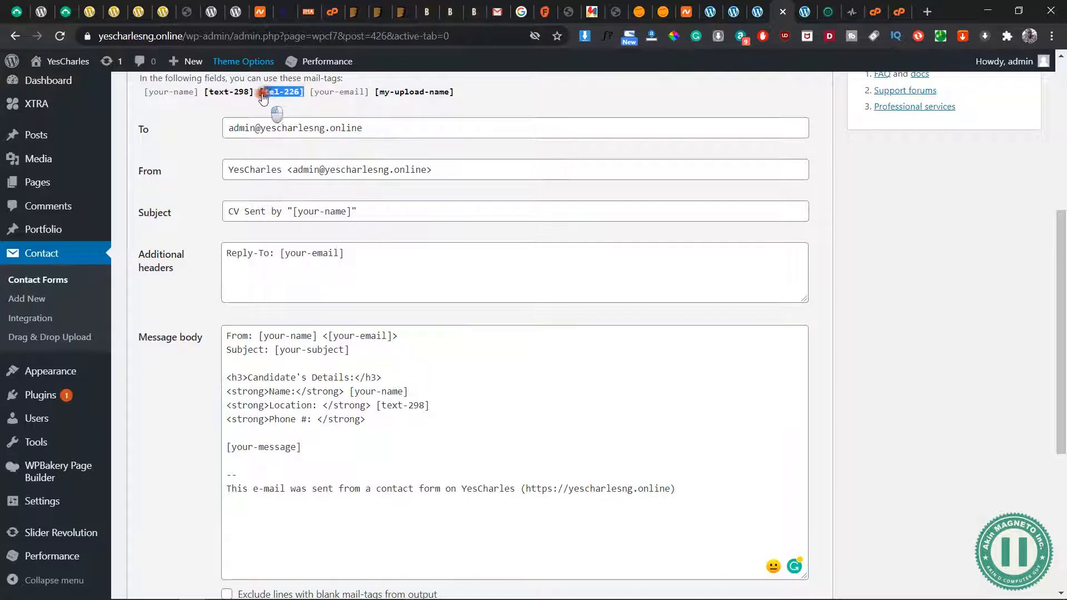
pyautogui.rightClick(381, 420)
pyautogui.click(433, 275)
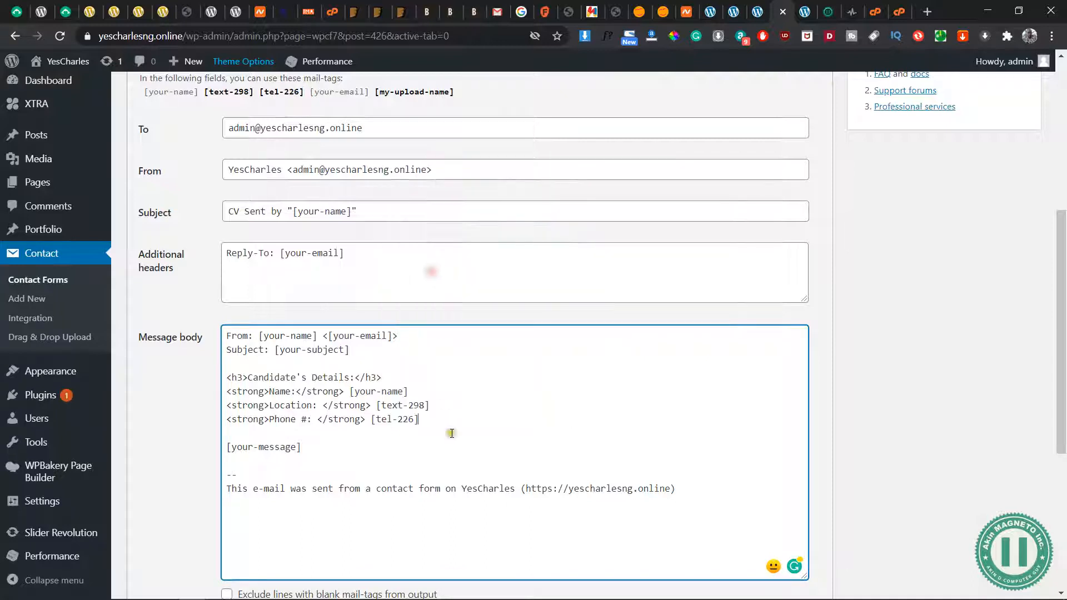
# Delete the [your-message] tag and the surplus blank lines below the Phone # line
pyautogui.tripleClick(307, 449)
pyautogui.press('BackSpace')
pyautogui.press('BackSpace')
pyautogui.press('BackSpace')
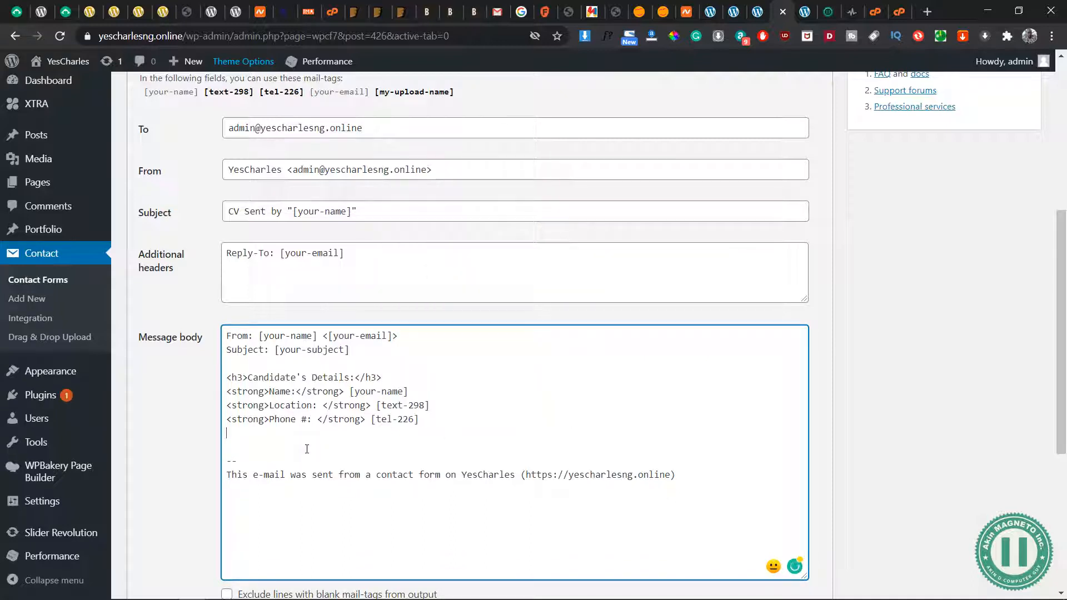
# Save the Recruitment Form and review its saved mail template
pyautogui.scroll(-5, 429, 437)
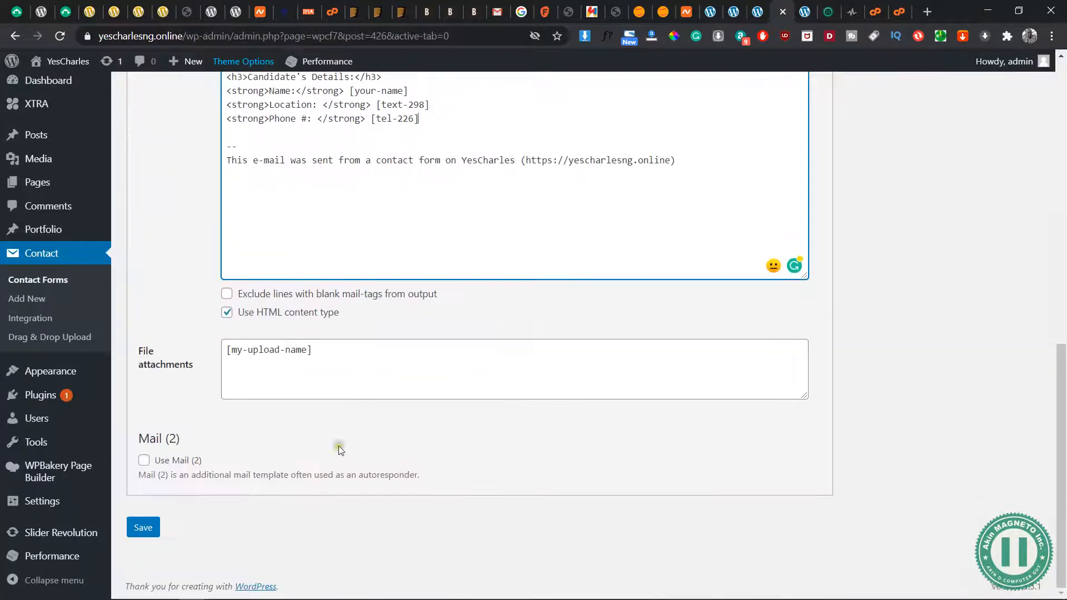
pyautogui.click(140, 535)
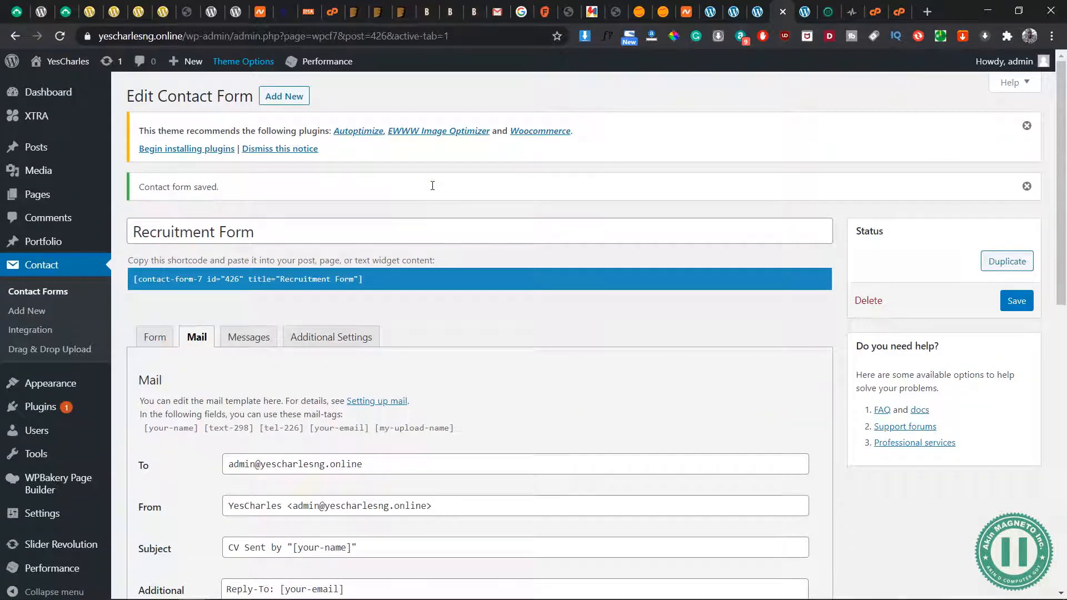
pyautogui.scroll(-4, 500, 382)
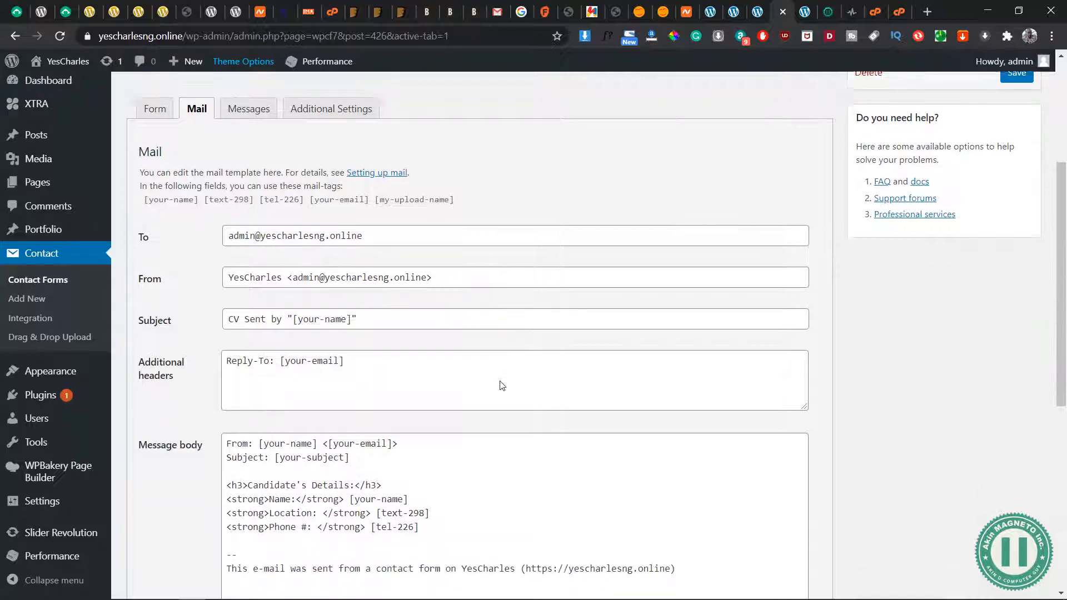
pyautogui.scroll(-1, 502, 385)
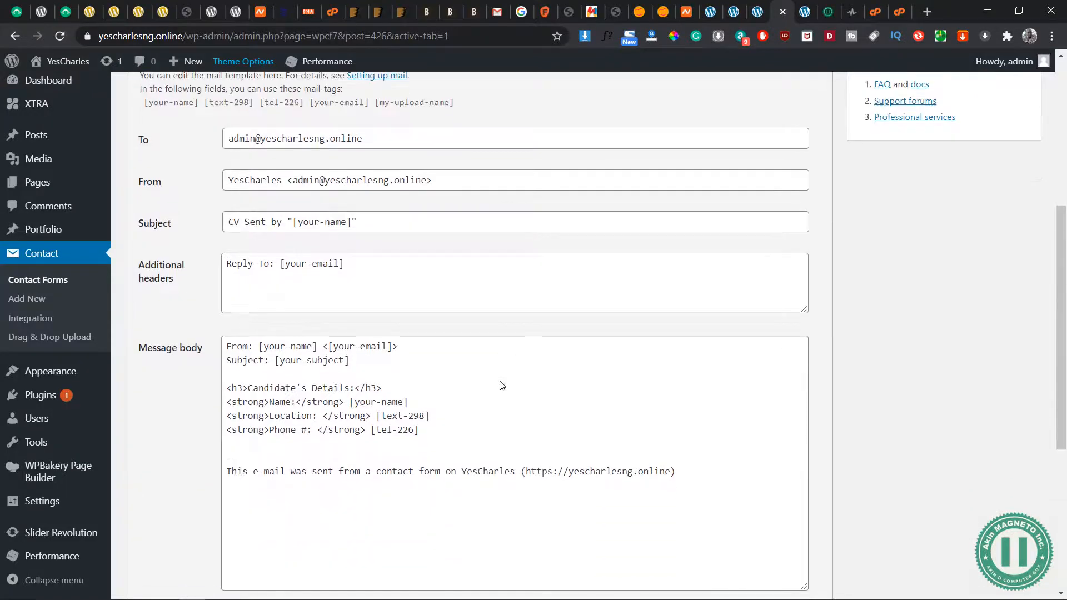
# Delete the From and Subject lines at the top of the message body and save the Recruitment Form
pyautogui.scroll(-2, 502, 385)
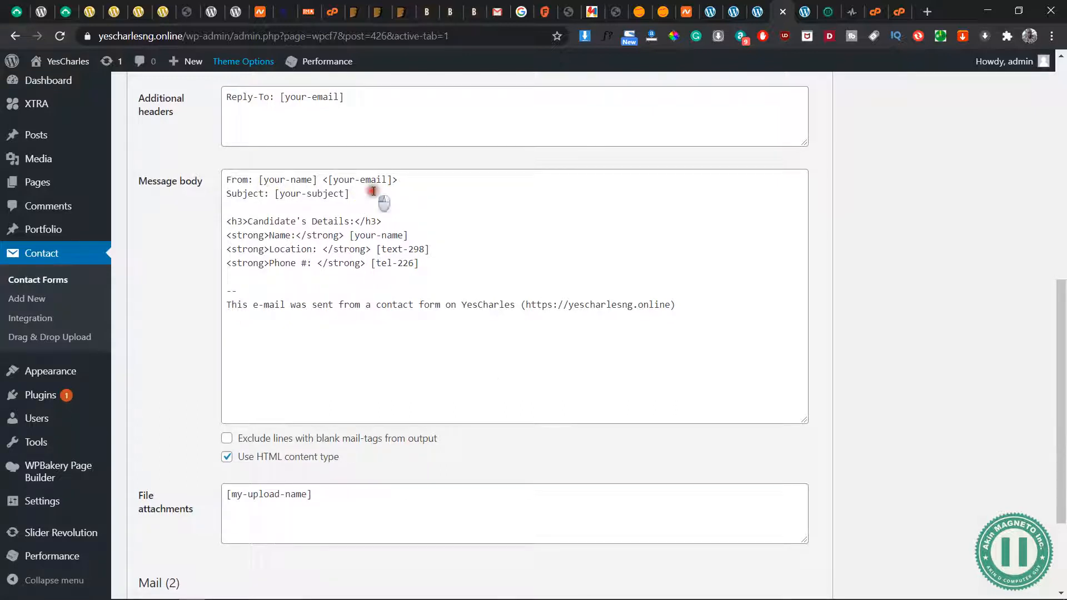
pyautogui.moveTo(381, 201); pyautogui.dragTo(160, 179)
pyautogui.press('BackSpace')
pyautogui.press('Delete')
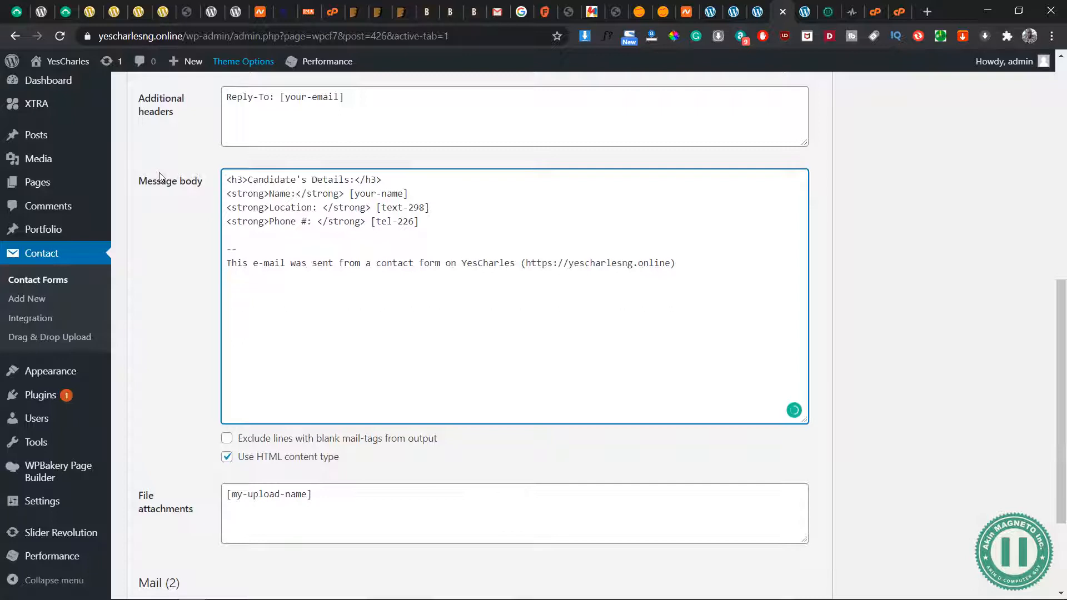
pyautogui.scroll(-3, 483, 335)
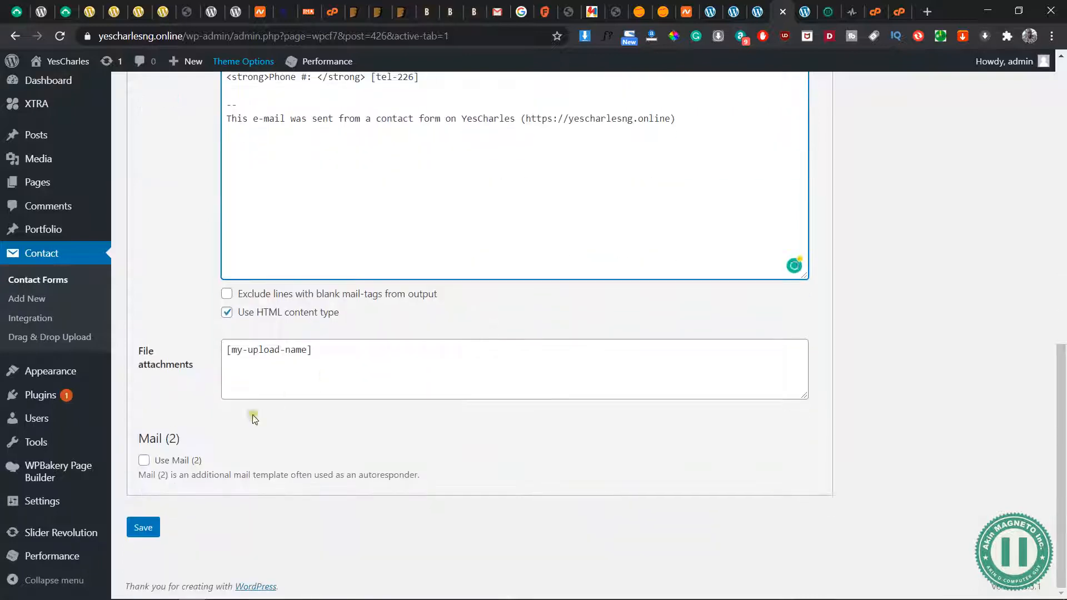
pyautogui.click(143, 540)
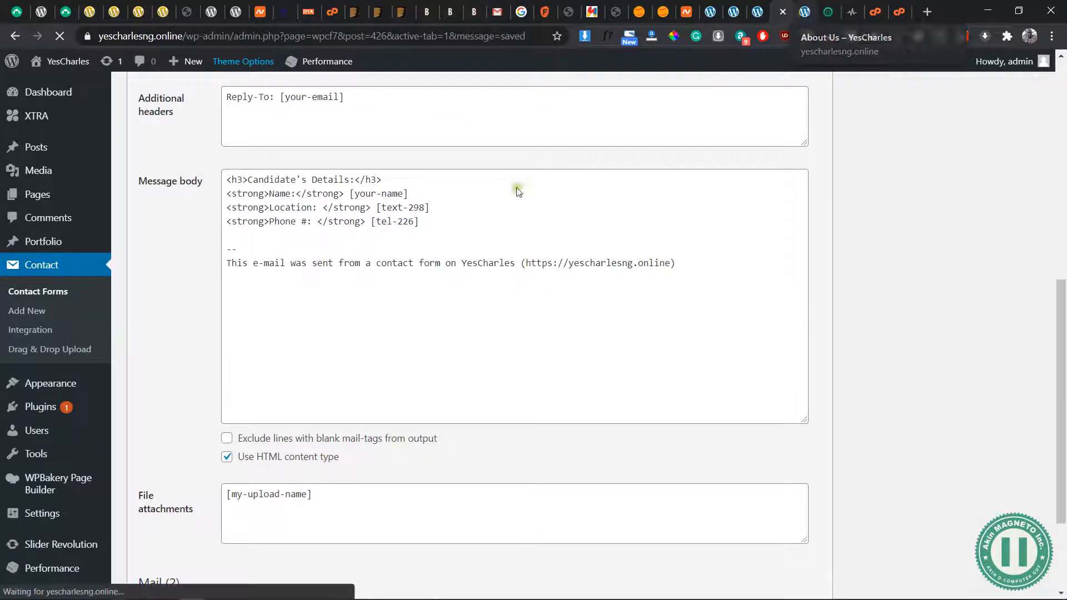
# Return to the Recruitment page editor and reload it
pyautogui.click(806, 16)
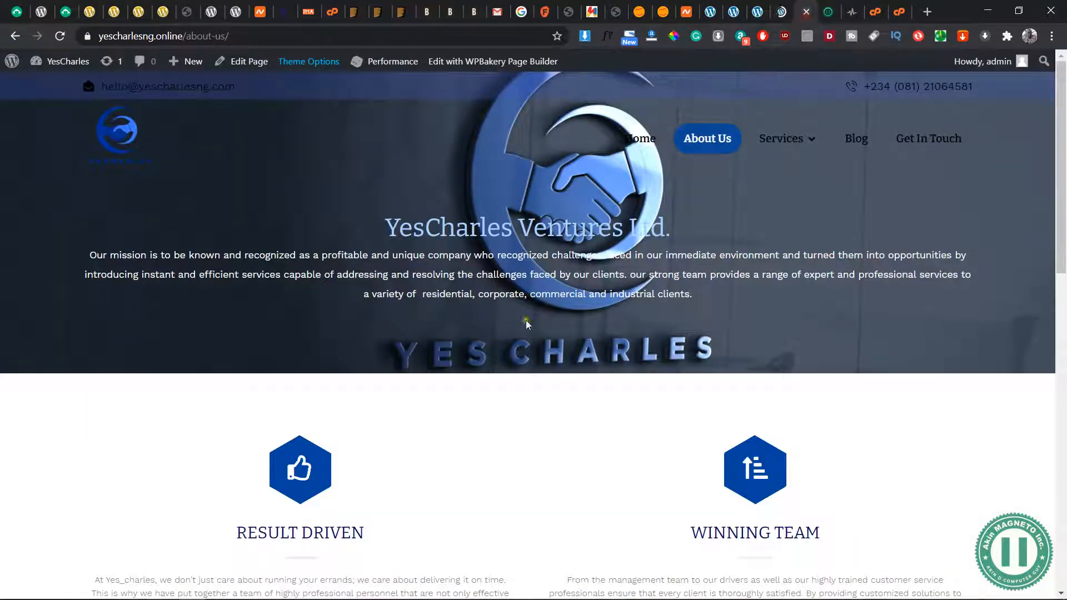
pyautogui.click(805, 12)
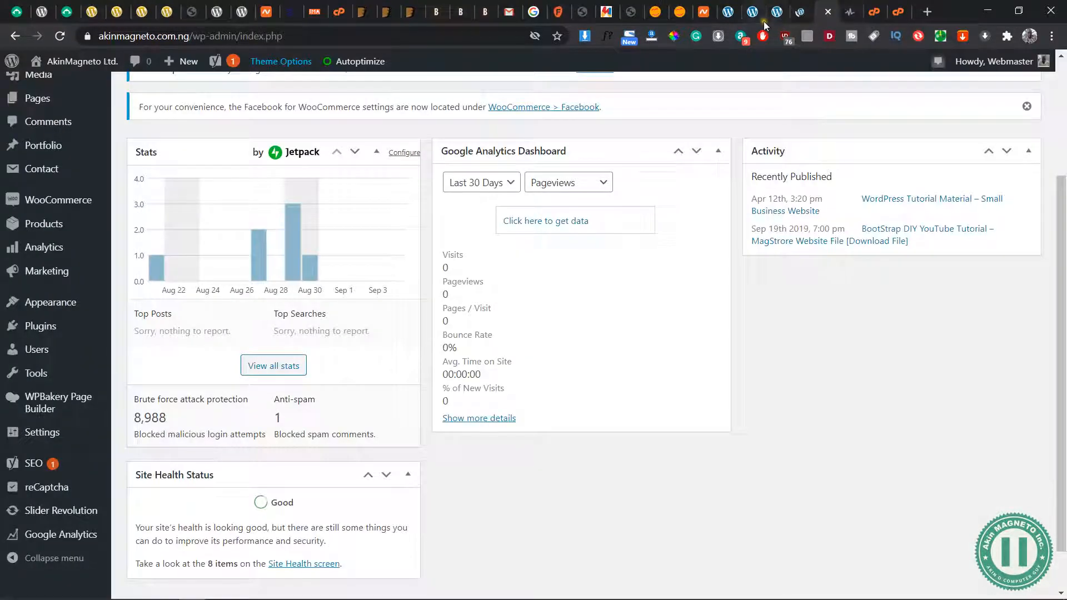
pyautogui.click(777, 13)
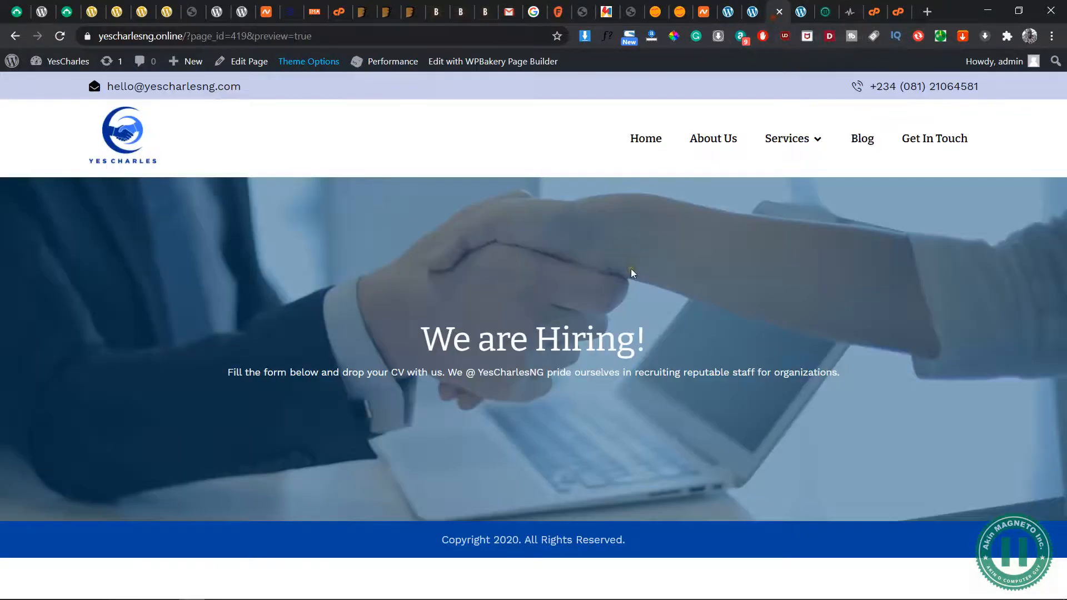
pyautogui.click(752, 12)
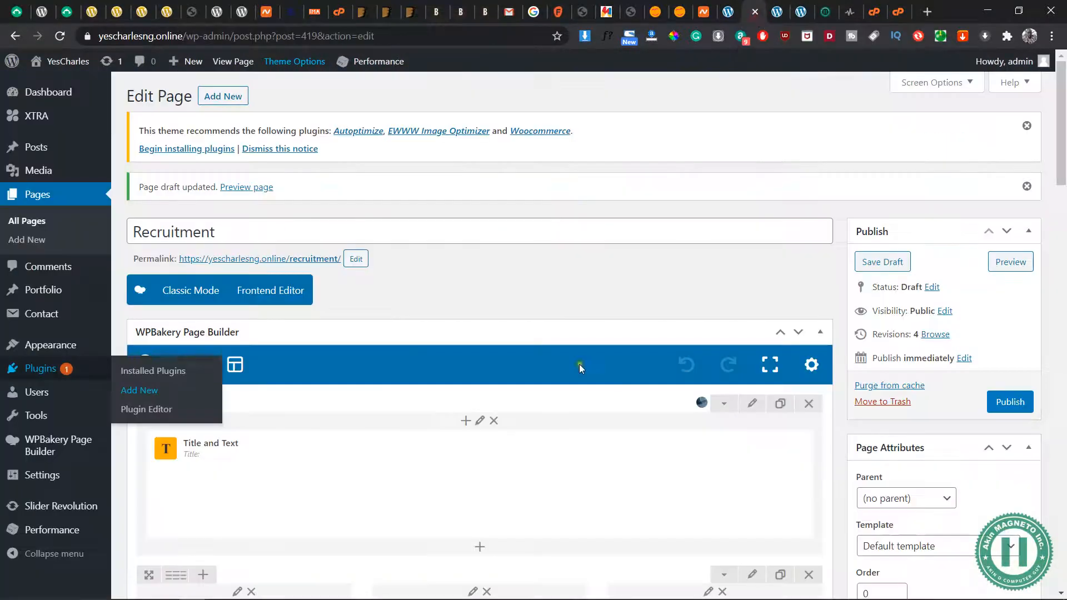
pyautogui.rightClick(617, 168)
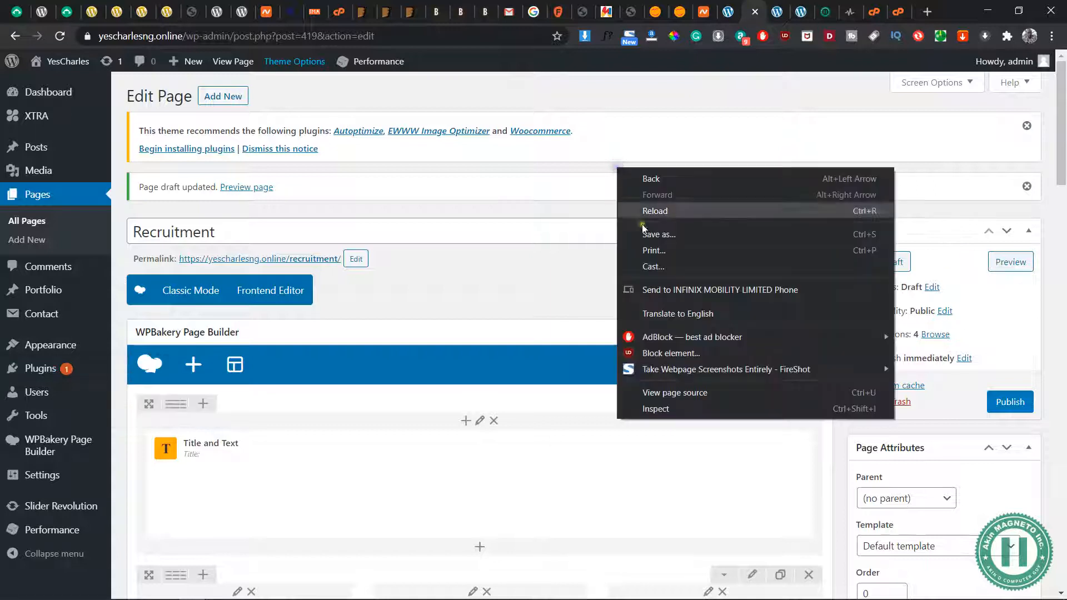
pyautogui.click(542, 222)
pyautogui.click(62, 35)
pyautogui.scroll(-5, 651, 222)
pyautogui.scroll(-5, 651, 221)
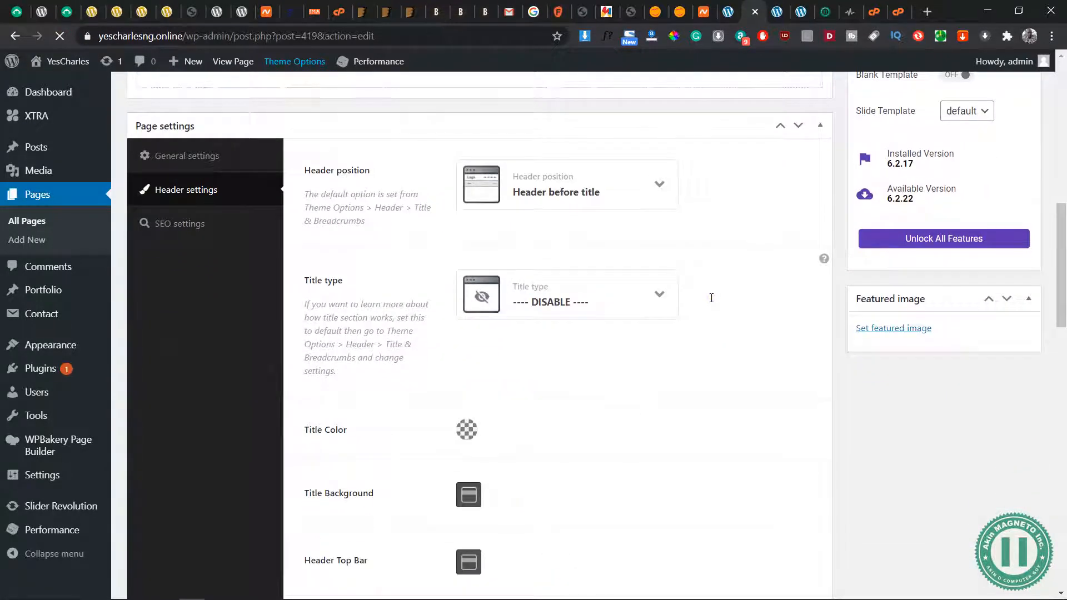
pyautogui.click(777, 14)
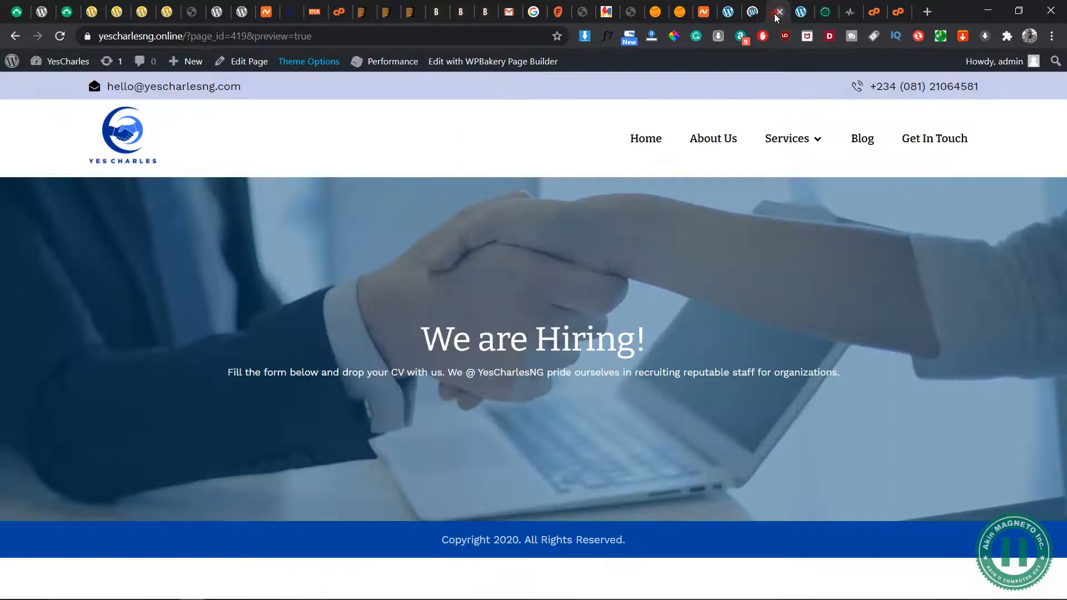
pyautogui.click(727, 16)
pyautogui.click(754, 15)
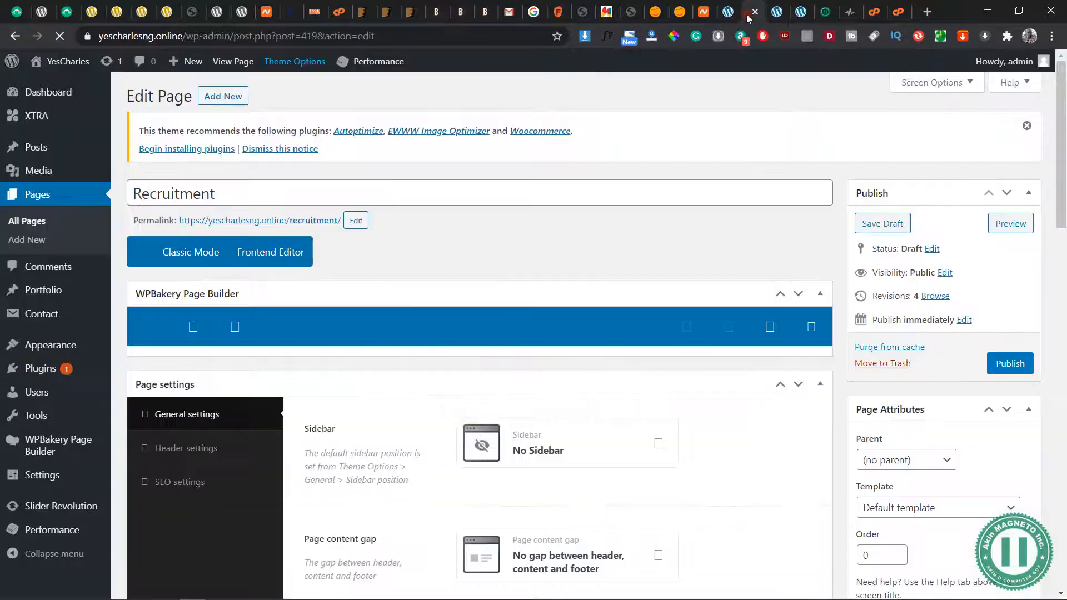
pyautogui.click(778, 17)
pyautogui.click(779, 13)
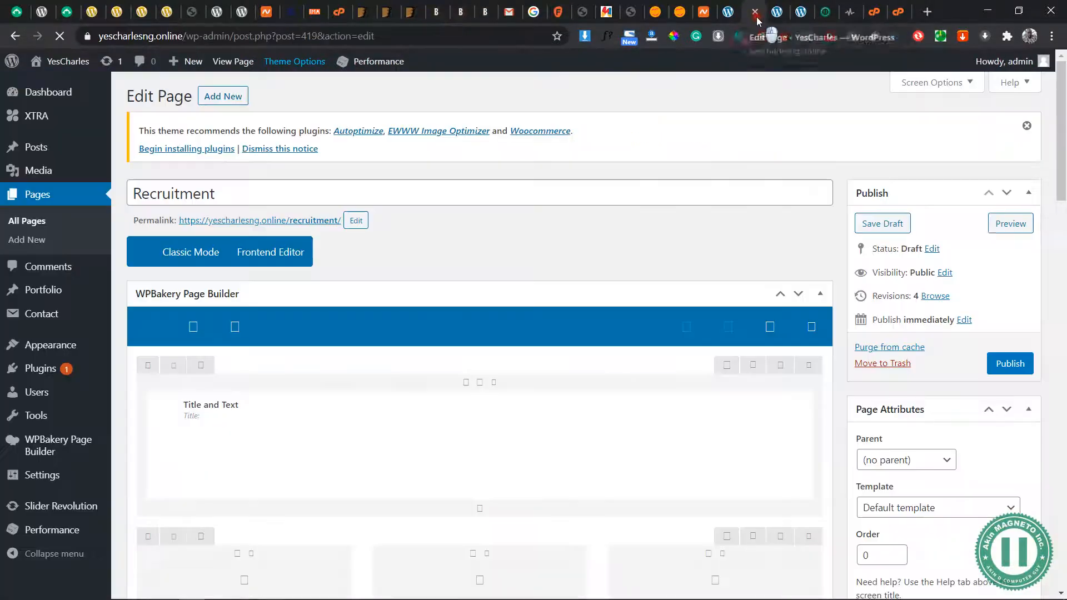
# Add a Contact Form 7 Pro element to the middle column of the three-column row below the banner
pyautogui.scroll(-2, 610, 250)
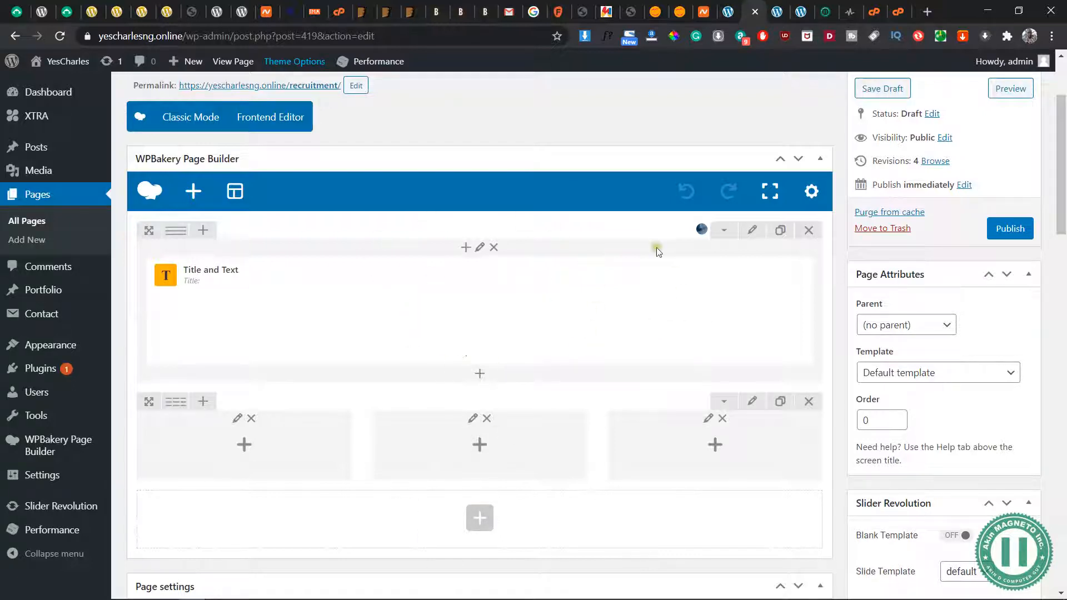
pyautogui.scroll(-3, 497, 458)
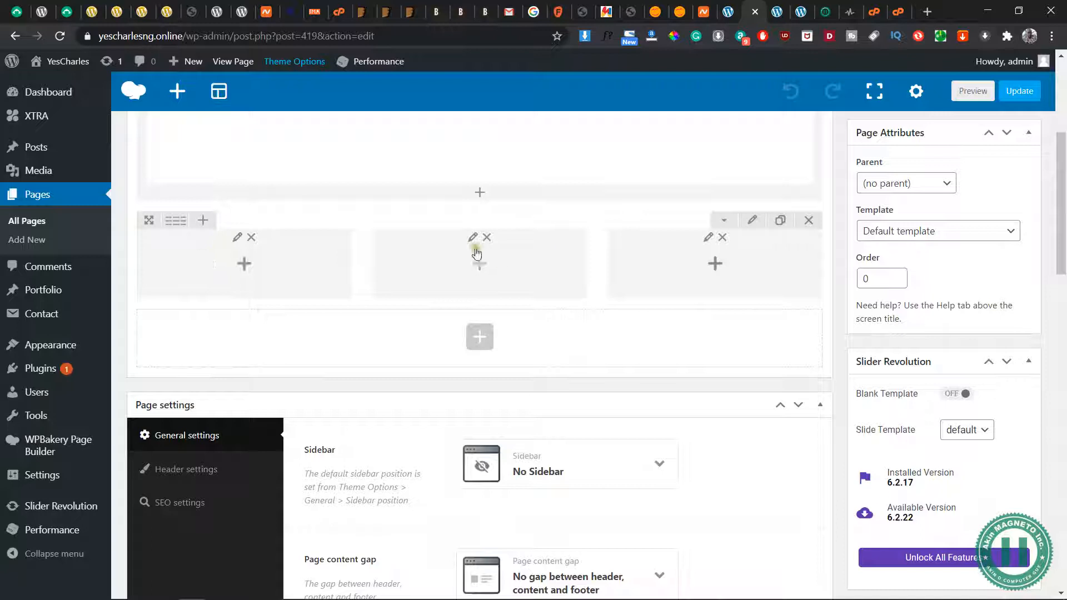
pyautogui.click(480, 270)
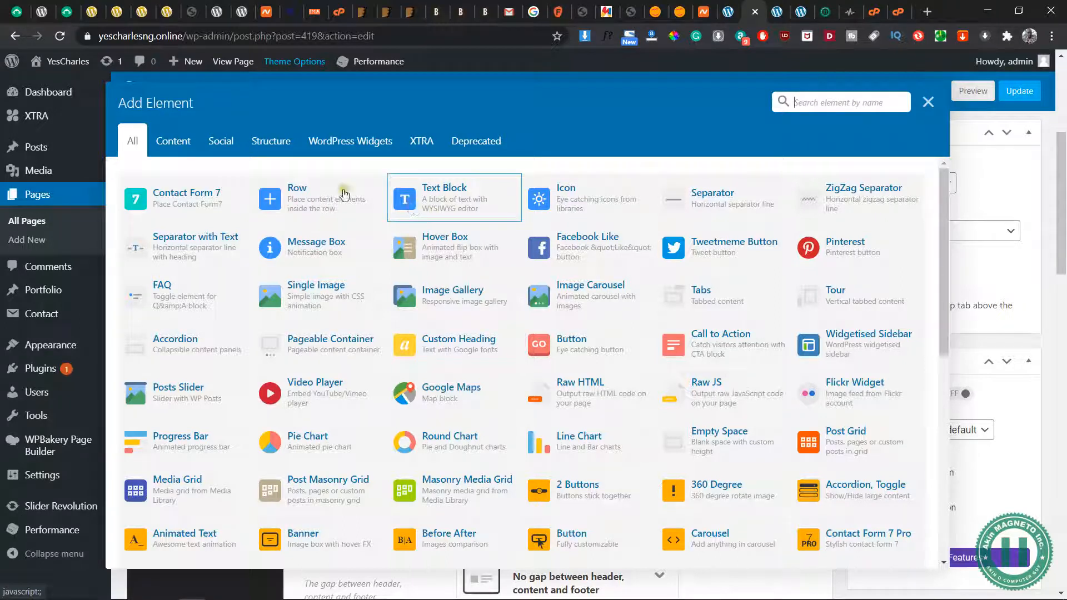
pyautogui.click(834, 96)
pyautogui.write('conta')
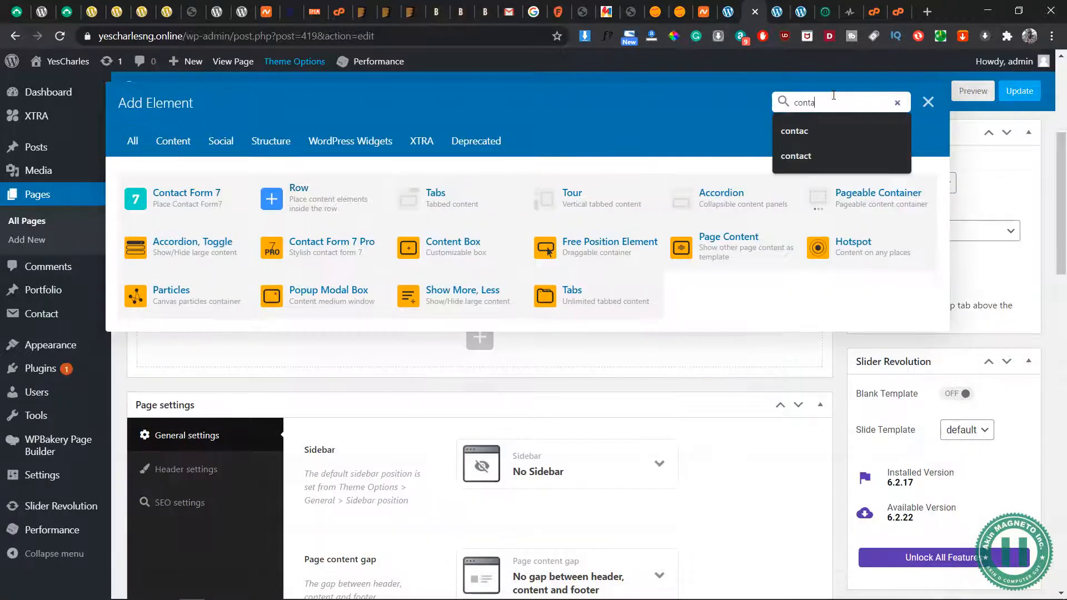
pyautogui.write('ct')
pyautogui.click(473, 199)
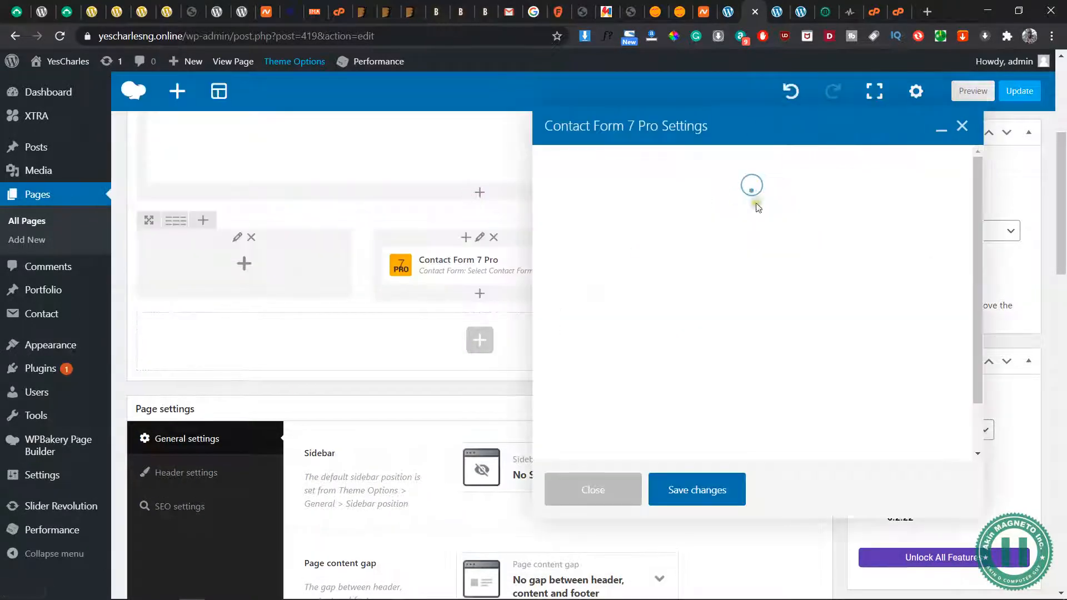
# Choose Recruitment Form as the element's contact form and save the element settings
pyautogui.click(750, 228)
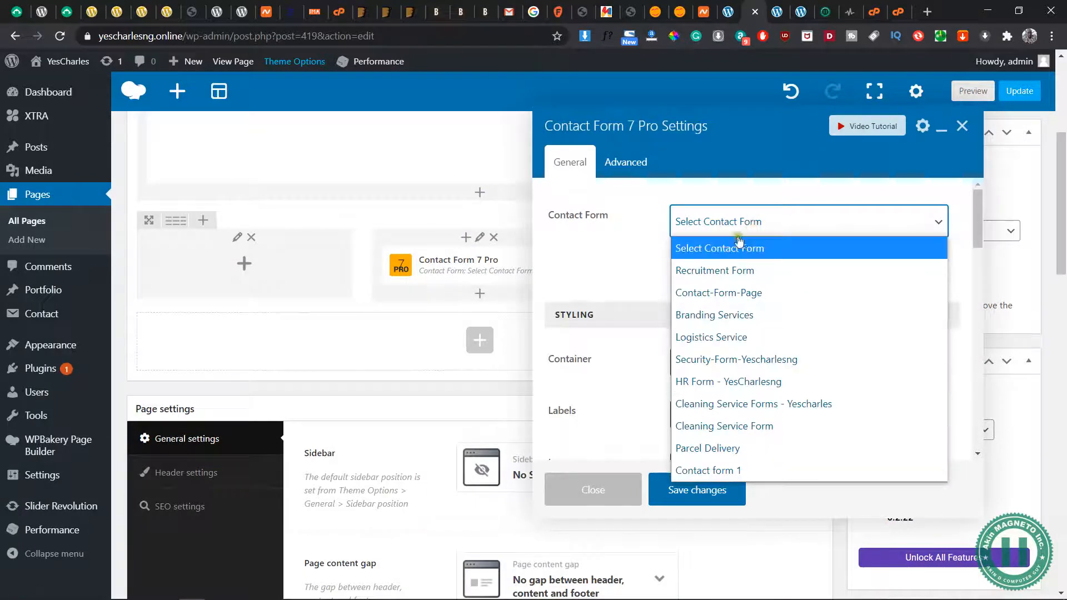
pyautogui.click(714, 271)
pyautogui.scroll(-1, 653, 271)
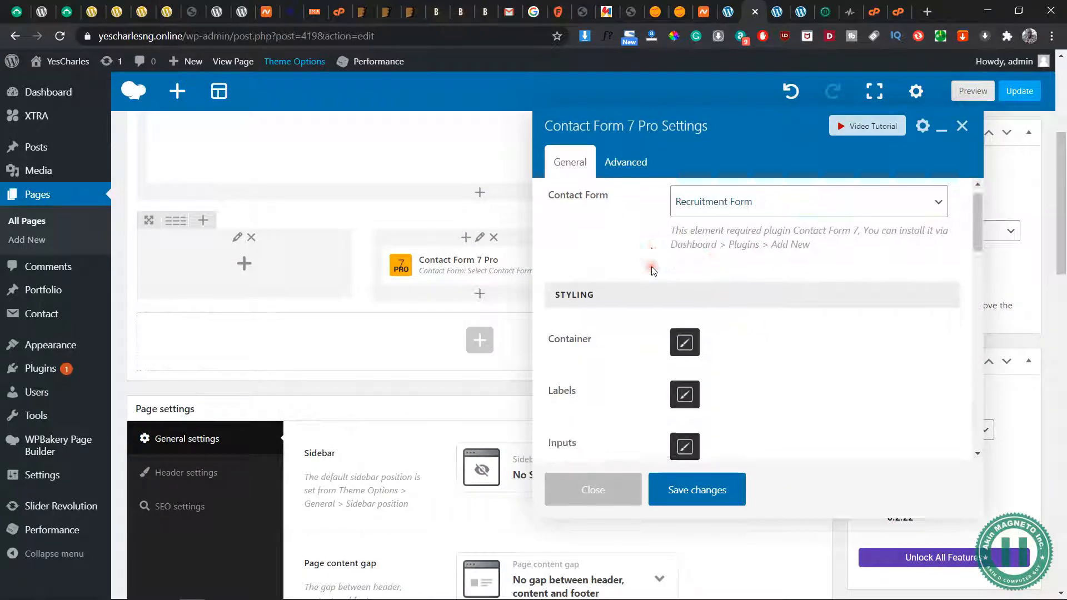
pyautogui.scroll(-4, 656, 311)
pyautogui.scroll(-3, 661, 390)
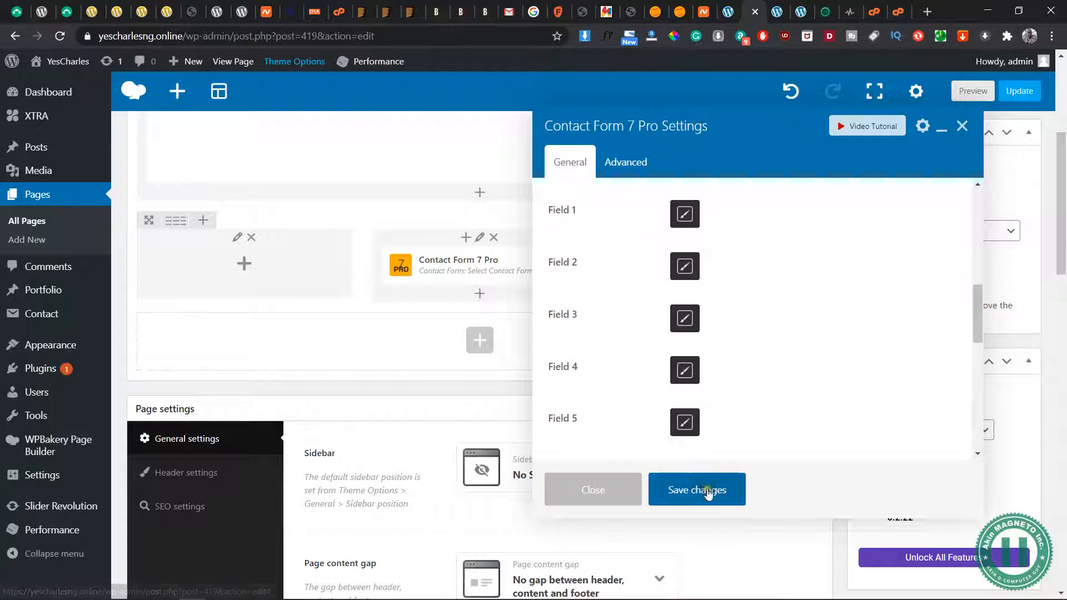
pyautogui.click(707, 490)
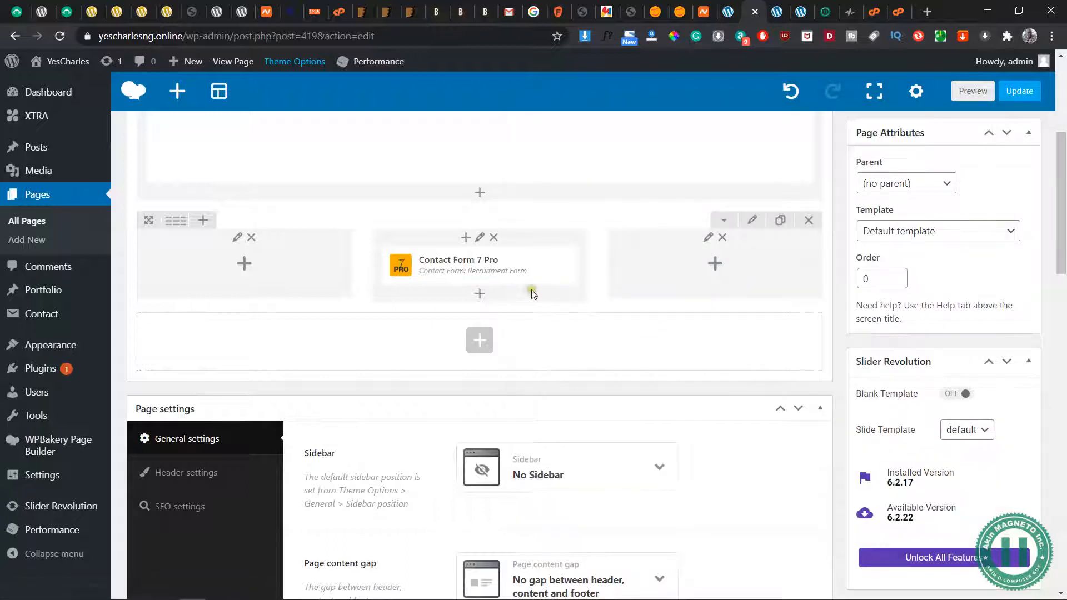
# Preview the Recruitment page and examine the form fields and CV upload area below the banner
pyautogui.click(973, 91)
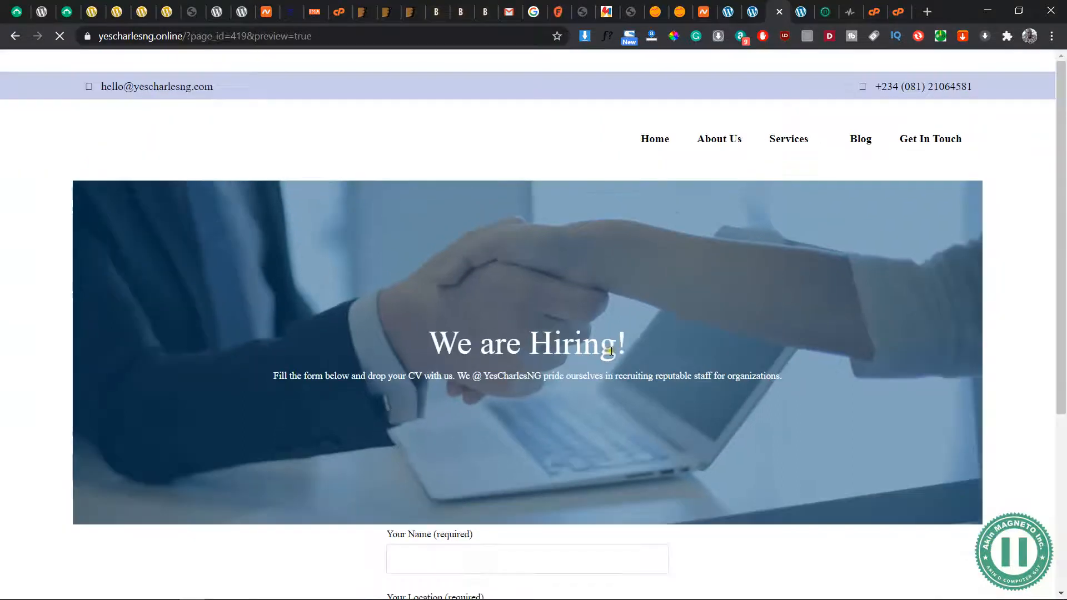
pyautogui.scroll(-6, 605, 404)
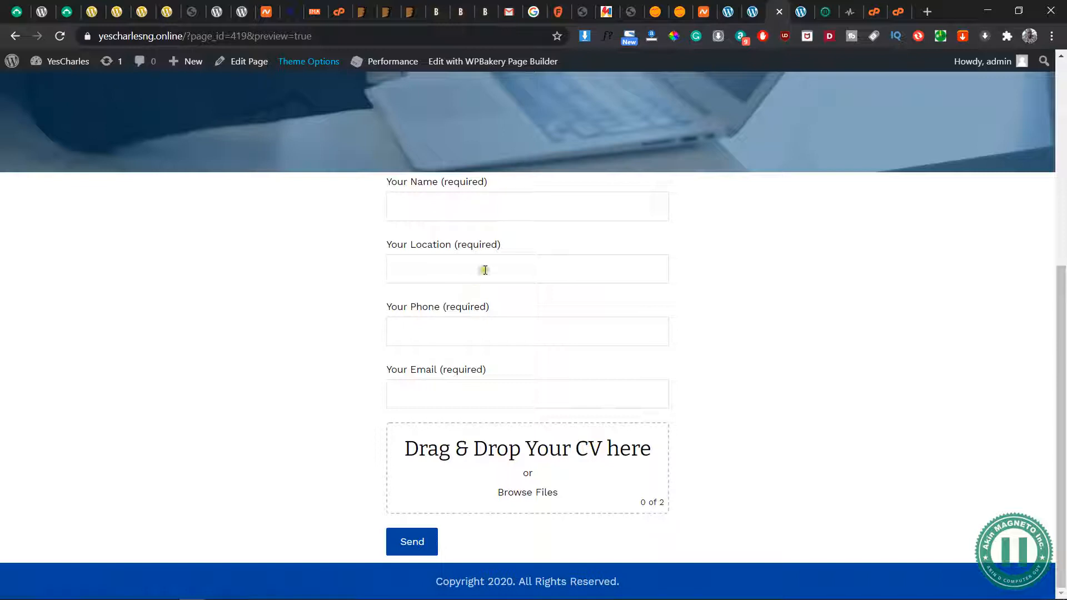
pyautogui.click(525, 393)
pyautogui.click(701, 410)
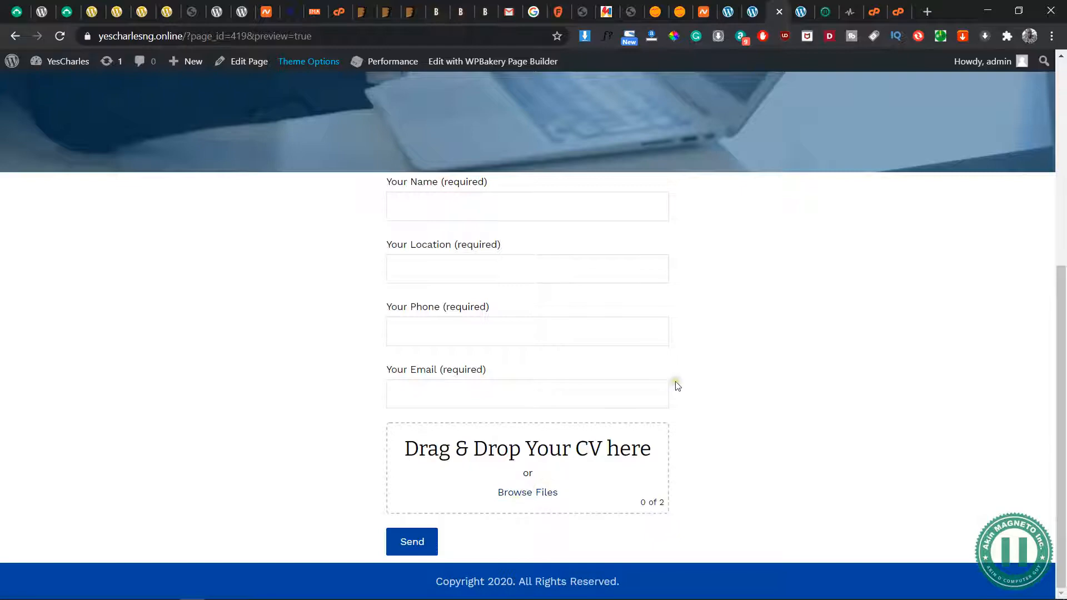
pyautogui.scroll(2, 677, 384)
# Reduce the browser window so the form sits beside the Downloads folder's files
pyautogui.click(1019, 11)
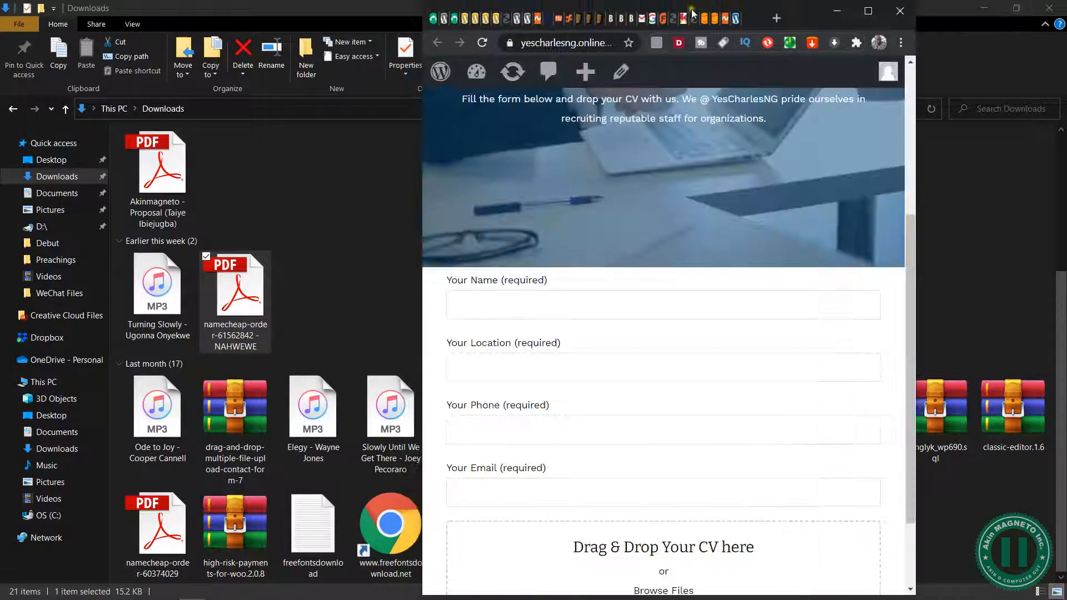
pyautogui.moveTo(806, 14); pyautogui.dragTo(928, 1)
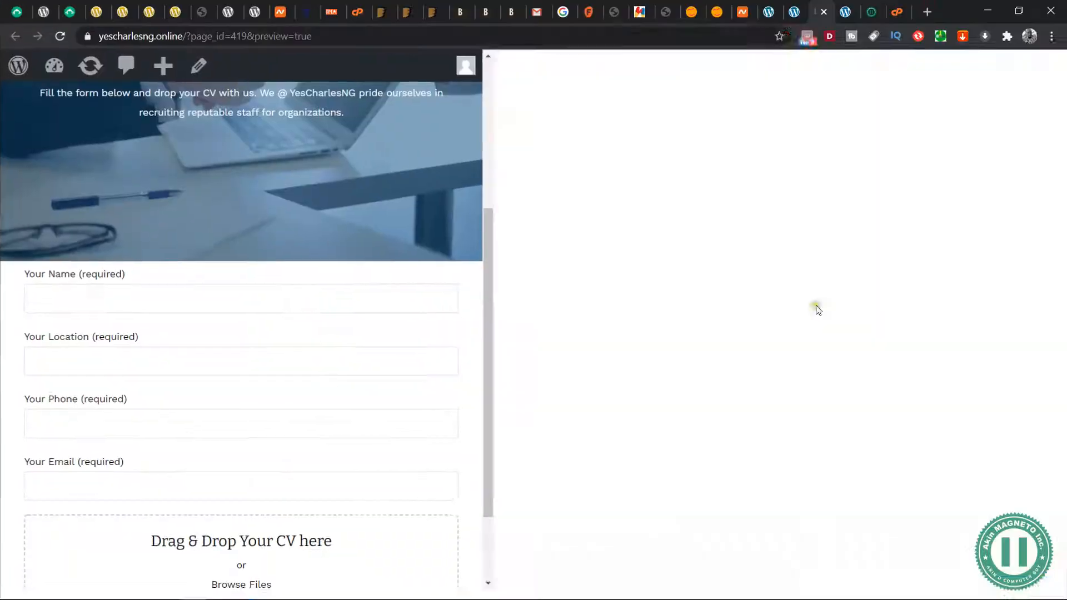
pyautogui.click(1015, 11)
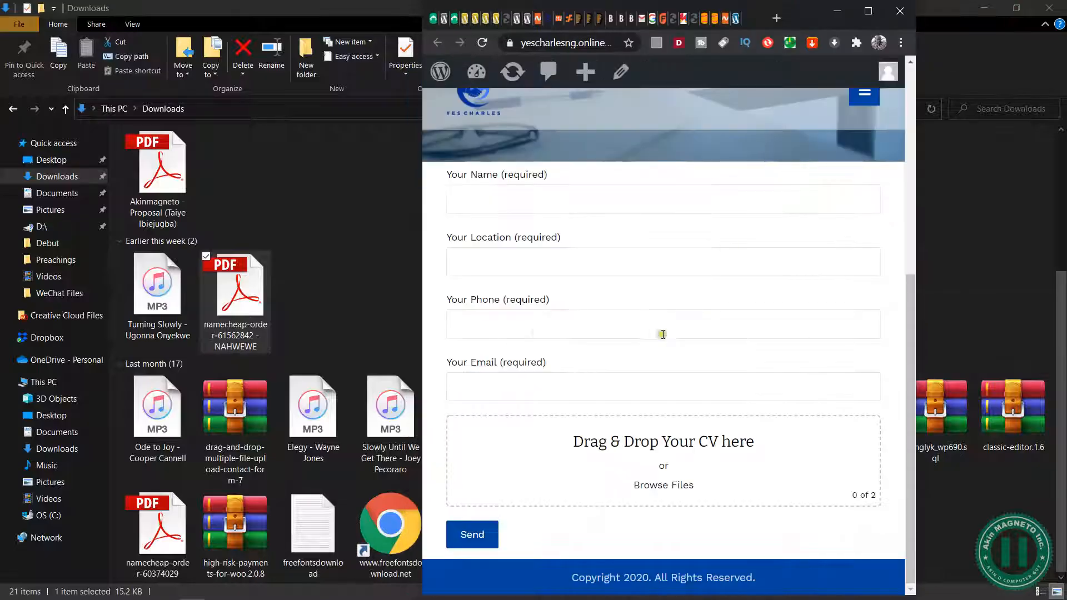
# Fill in the candidate's name, location Japan, phone number and e-mail, and attach the Akinmagneto proposal PDF from Downloads as the CV
pyautogui.click(474, 190)
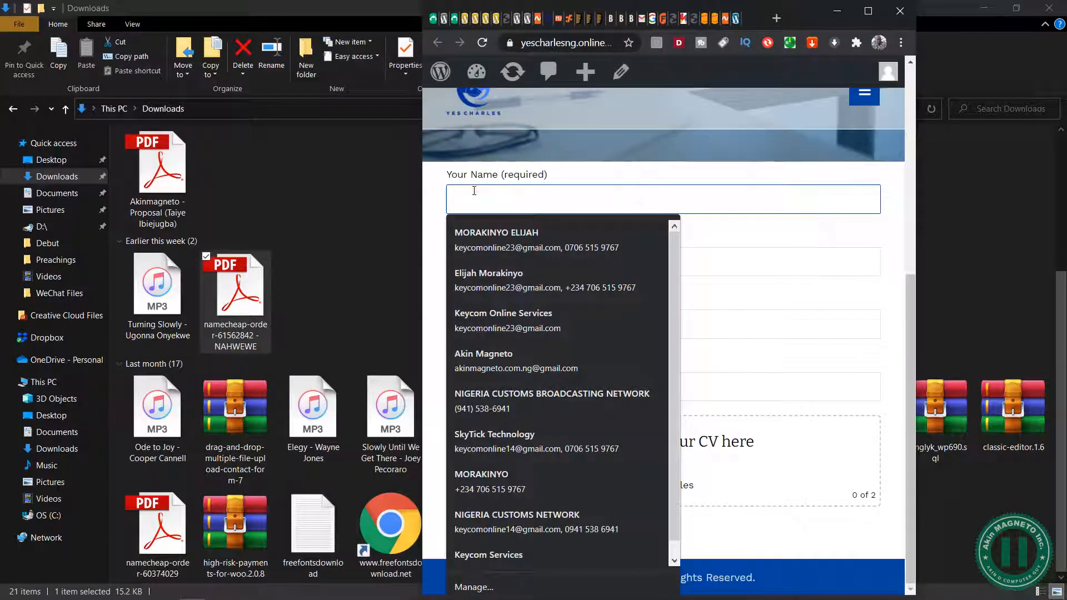
pyautogui.write('justice')
pyautogui.press('Tab')
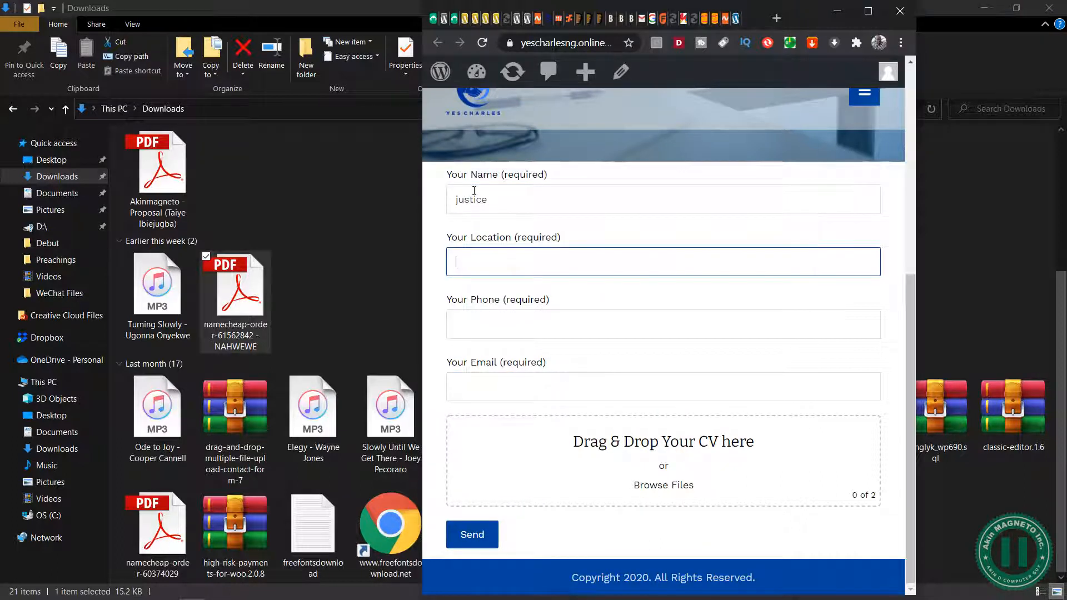
pyautogui.write('Japan')
pyautogui.press('Tab')
pyautogui.write('0686')
pyautogui.press('Tab')
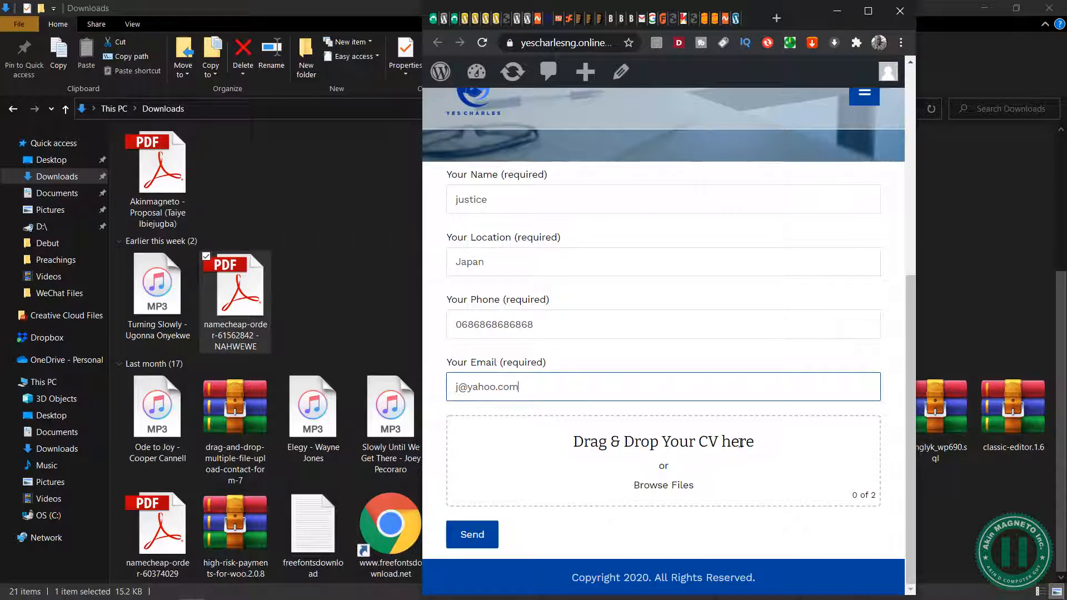
pyautogui.moveTo(158, 157); pyautogui.dragTo(698, 460)
pyautogui.scroll(-1, 751, 469)
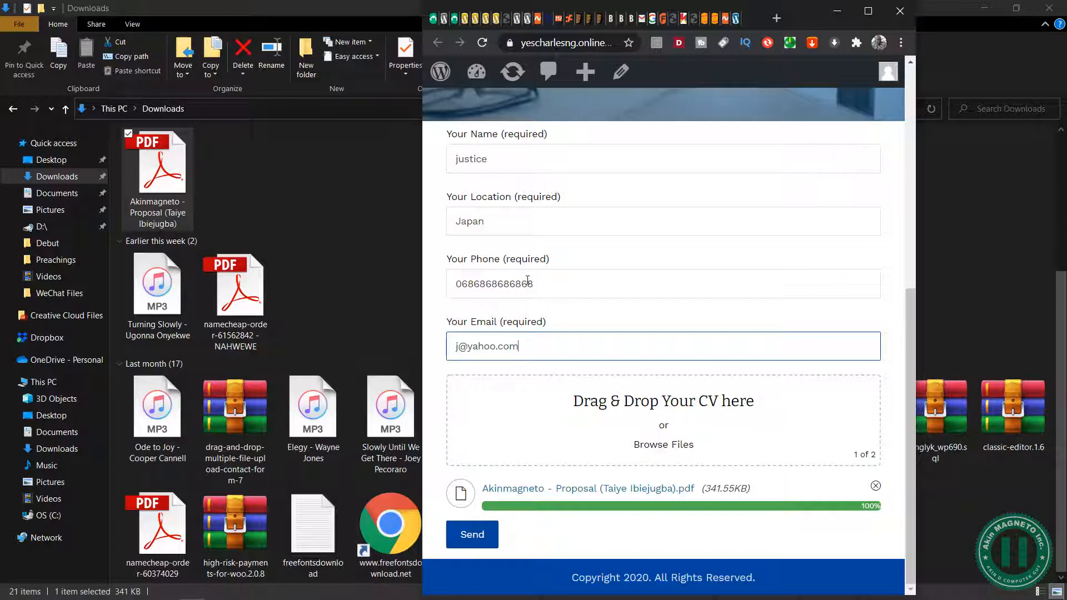
# Try to upload the Ode to Joy MP3 to the CV upload area and remove its entry
pyautogui.moveTo(156, 415); pyautogui.dragTo(695, 434)
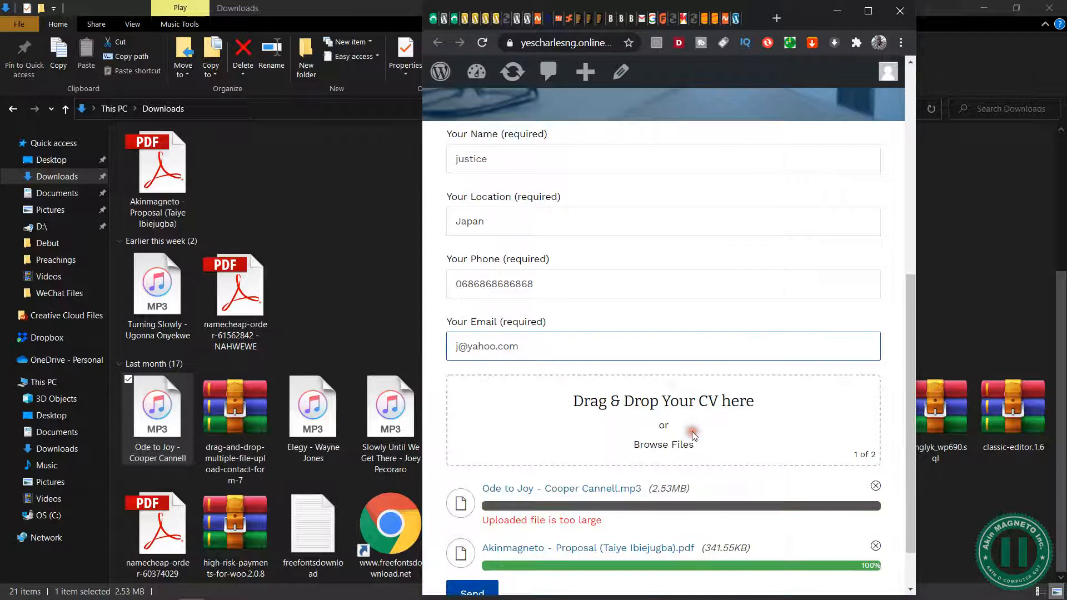
pyautogui.scroll(-1, 595, 488)
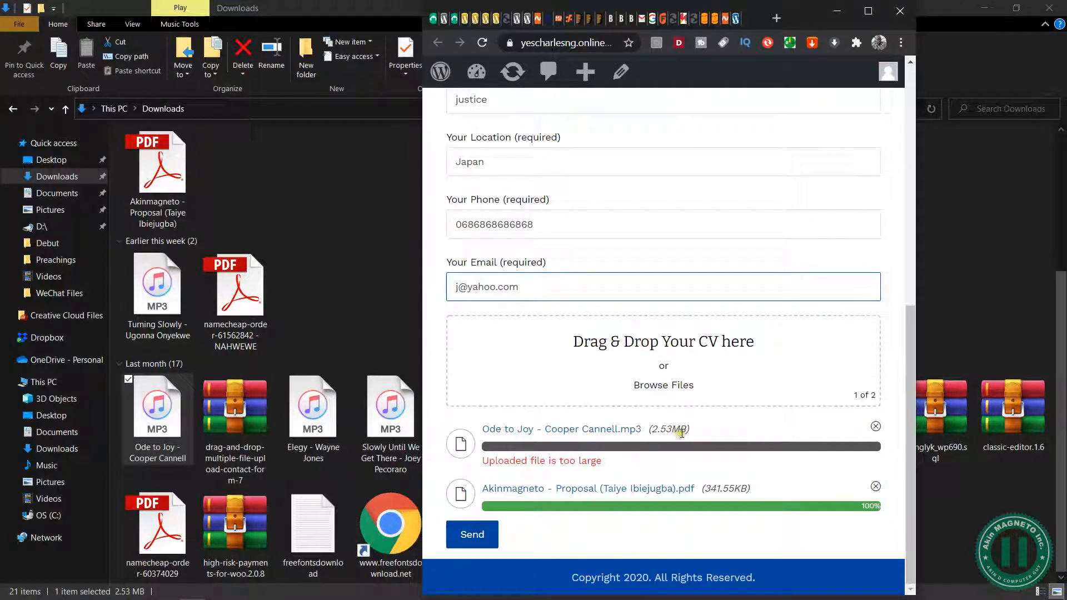
pyautogui.click(876, 426)
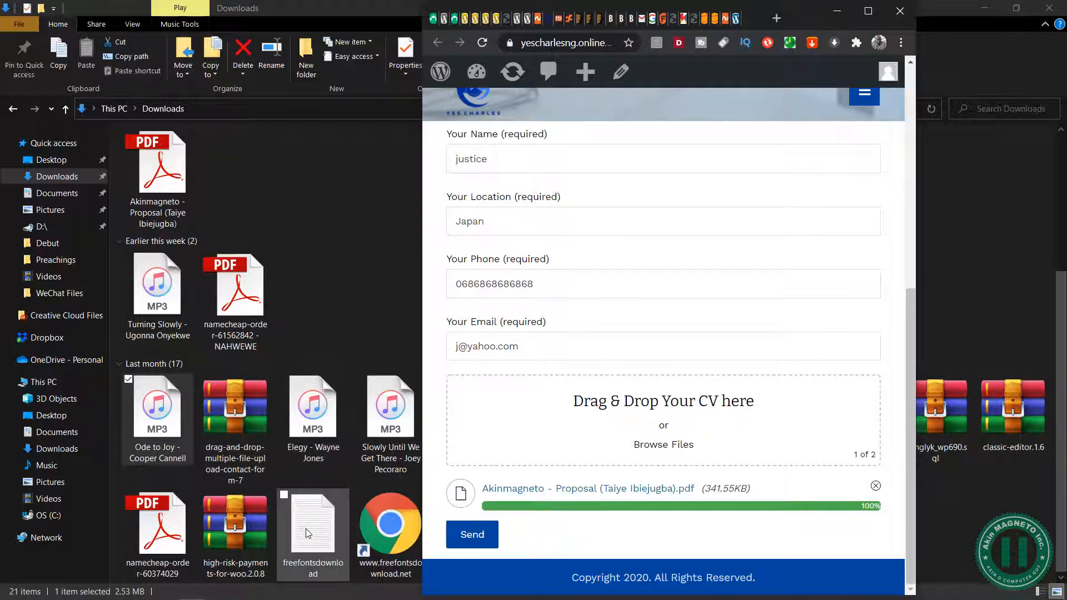
# Try to upload freefontsdownload.txt from Downloads to the CV upload area
pyautogui.moveTo(308, 534); pyautogui.dragTo(636, 442)
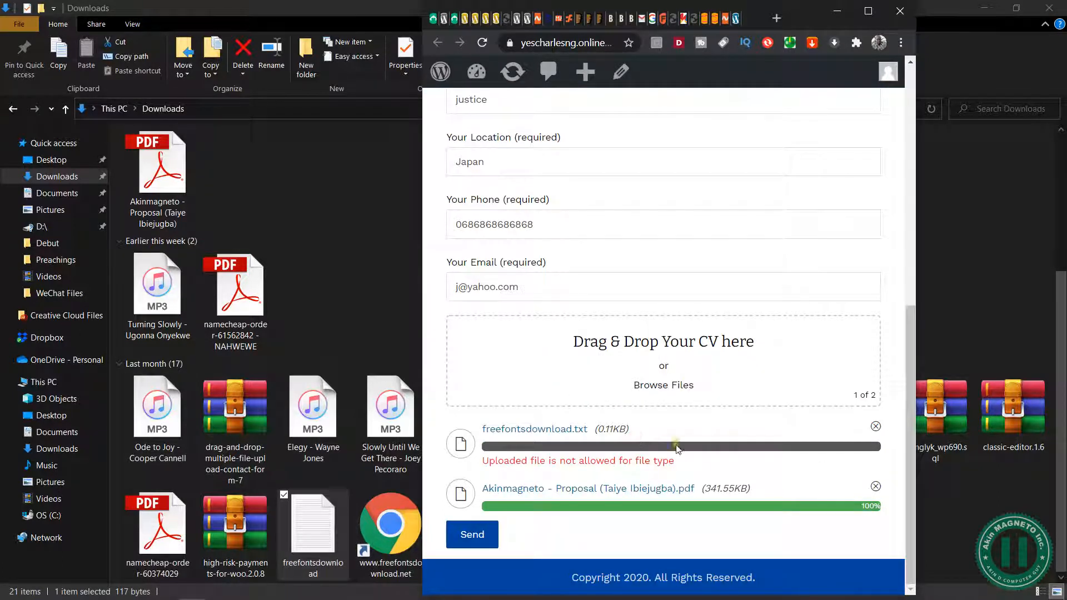
# Remove the freefontsdownload.txt entry from the CV upload list and attach the NAHWEWE namecheap order PDF from Downloads
pyautogui.moveTo(522, 461); pyautogui.dragTo(675, 461)
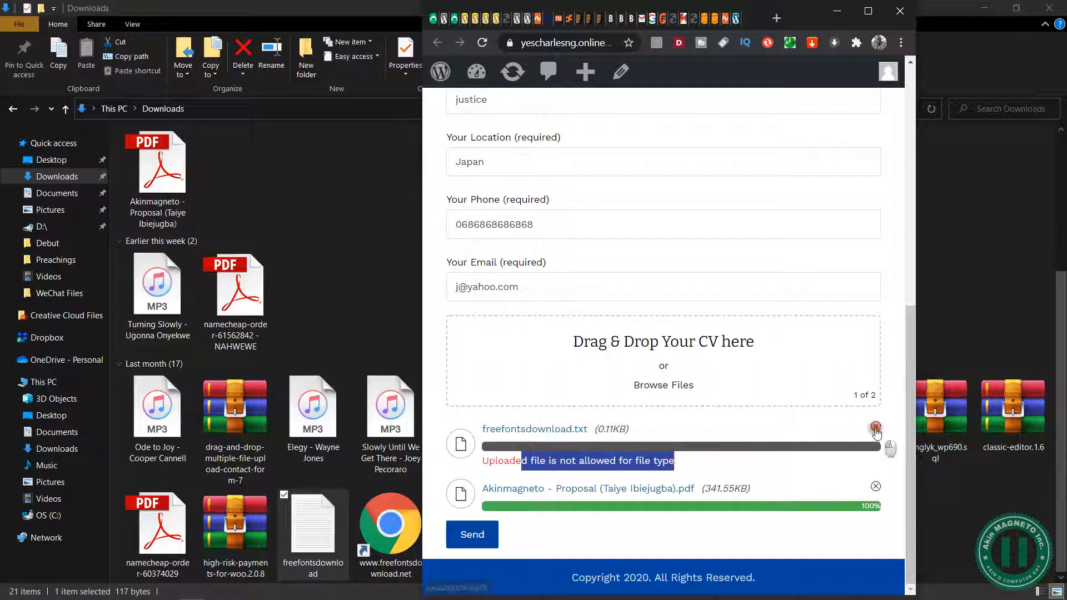
pyautogui.click(876, 426)
pyautogui.moveTo(239, 295); pyautogui.dragTo(698, 440)
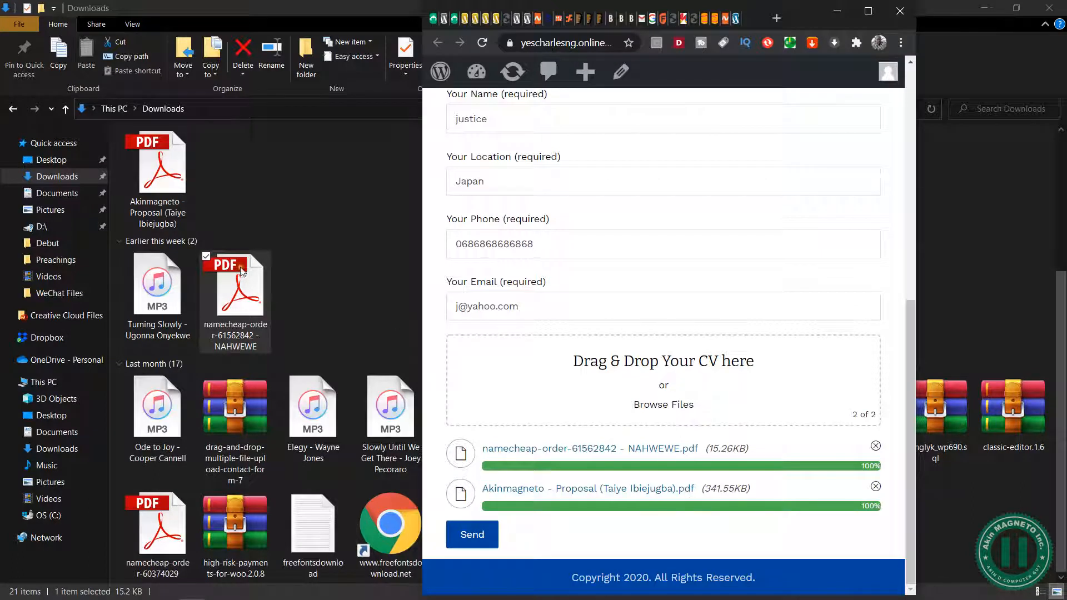
# Try to upload the Akinmagneto proposal PDF again as a third file in the CV upload area
pyautogui.moveTo(159, 166); pyautogui.dragTo(664, 392)
pyautogui.moveTo(520, 506); pyautogui.dragTo(685, 500)
pyautogui.click(704, 507)
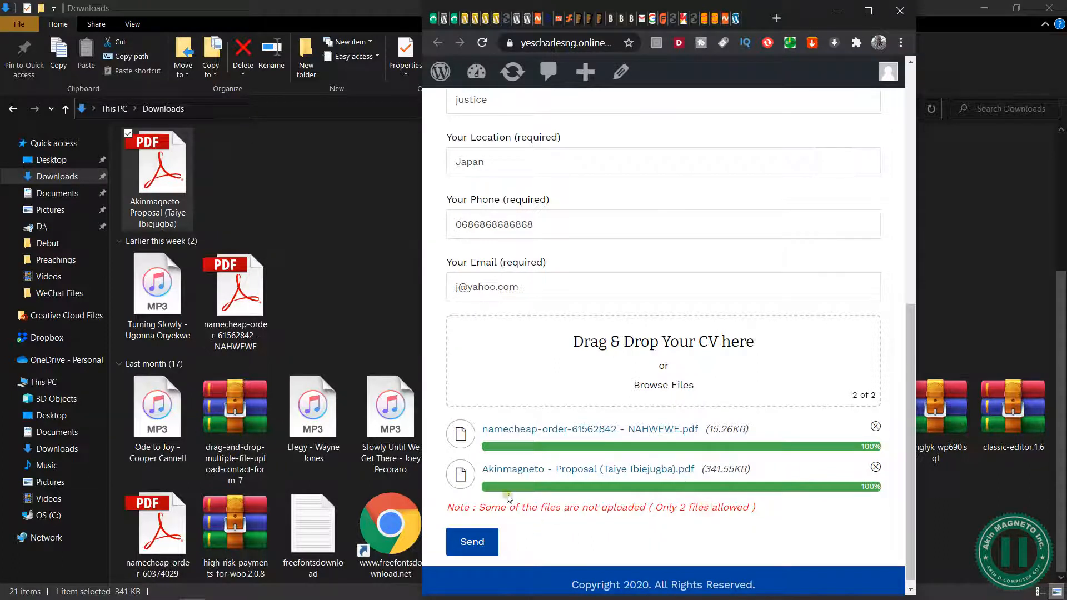
# Submit the completed recruitment form with its two attached PDFs and maximize the browser window
pyautogui.scroll(3, 585, 378)
pyautogui.scroll(-3, 530, 452)
pyautogui.click(473, 533)
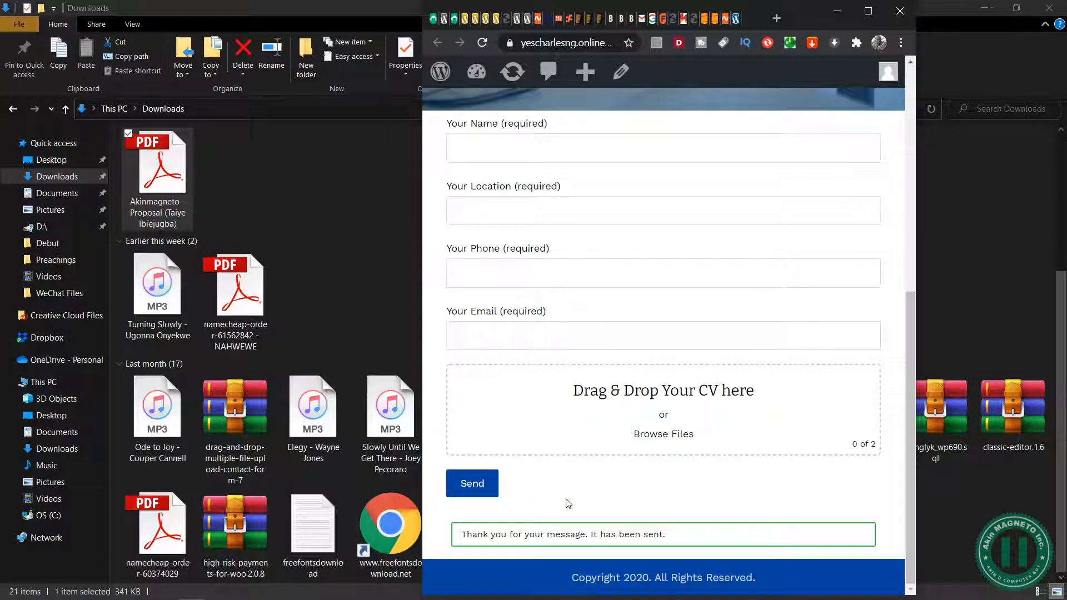
pyautogui.click(867, 10)
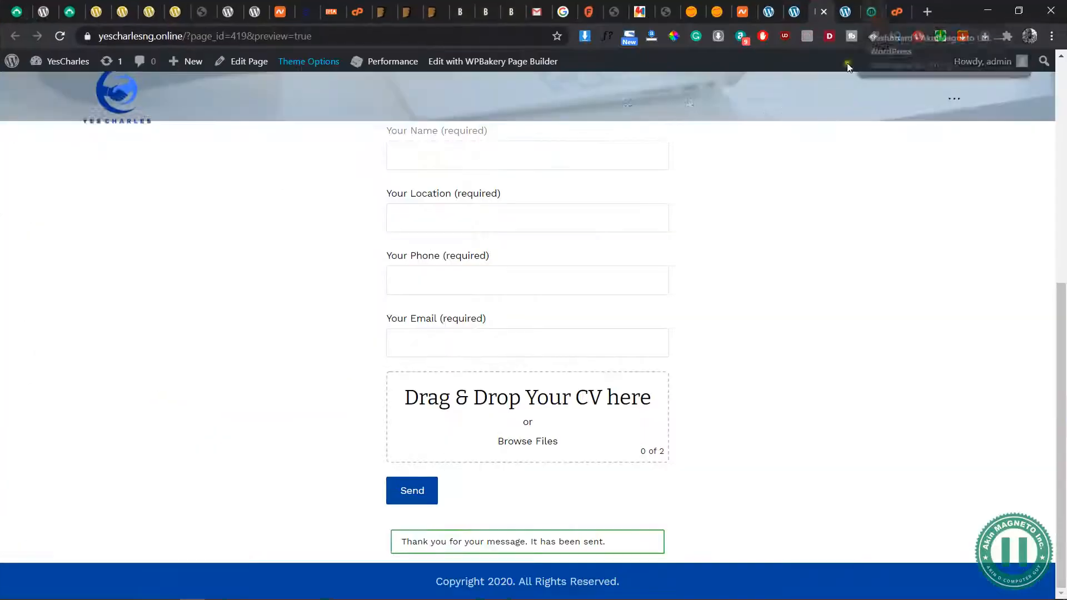
# Switch to cPanel's Email Accounts, open the yescharlesng.online admin mailbox in webmail and select the newest "CV Sent by" message
pyautogui.click(892, 17)
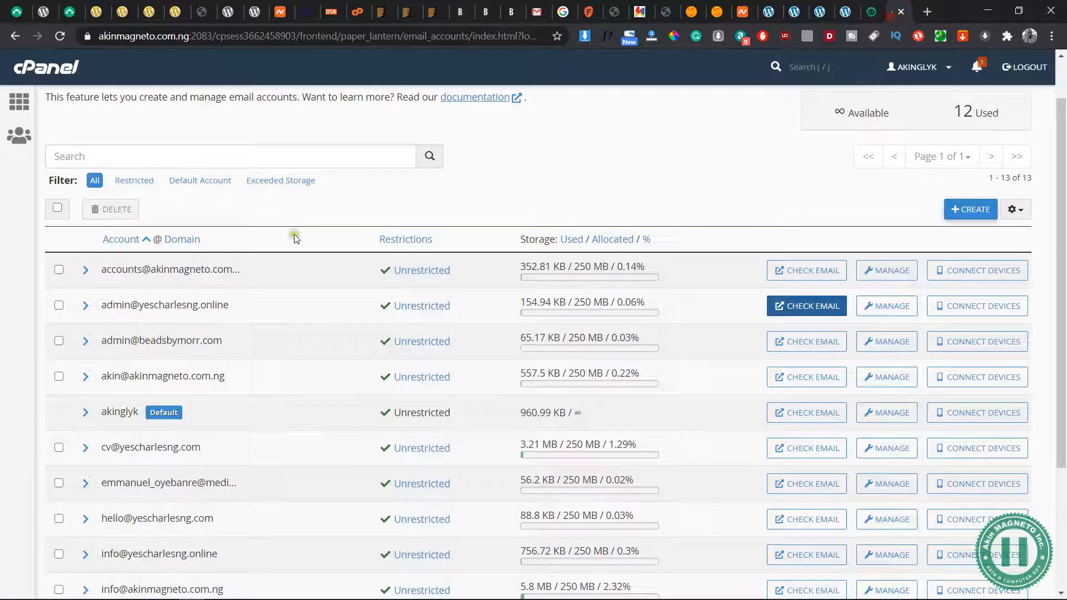
pyautogui.click(811, 318)
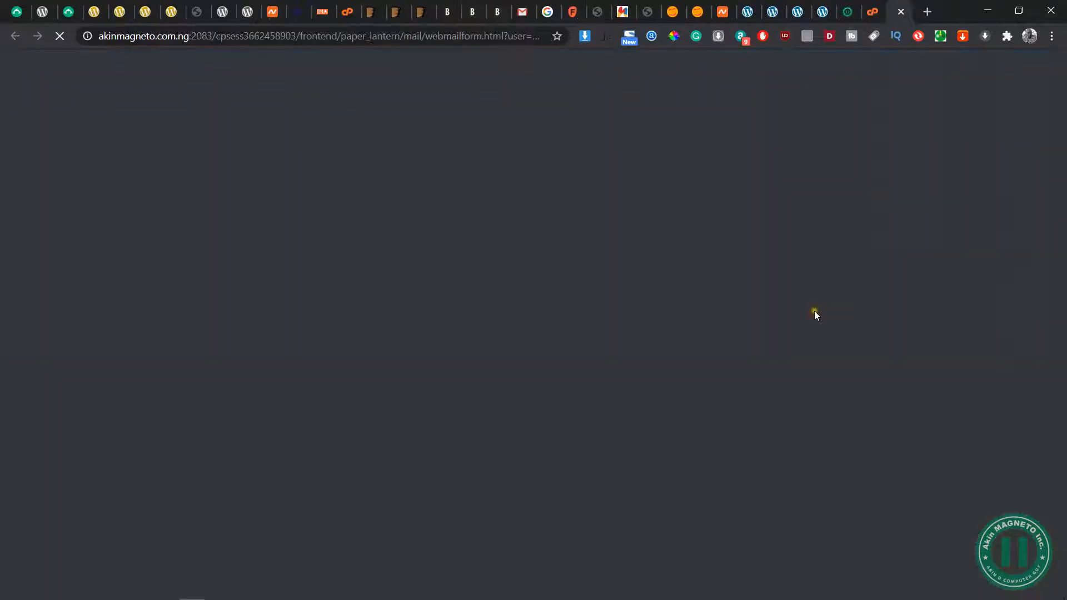
pyautogui.click(869, 14)
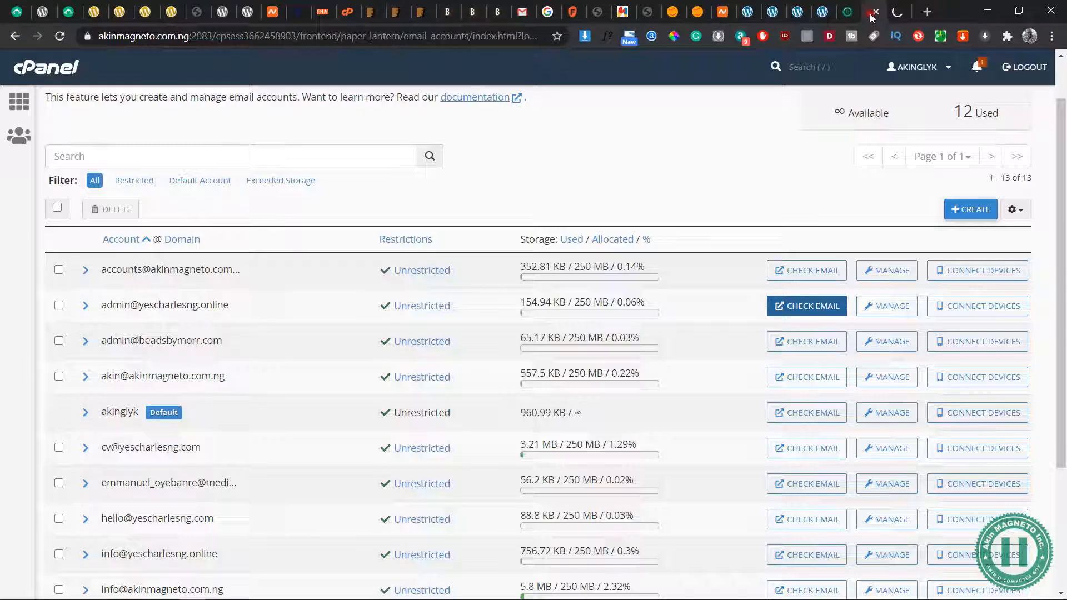
pyautogui.click(904, 15)
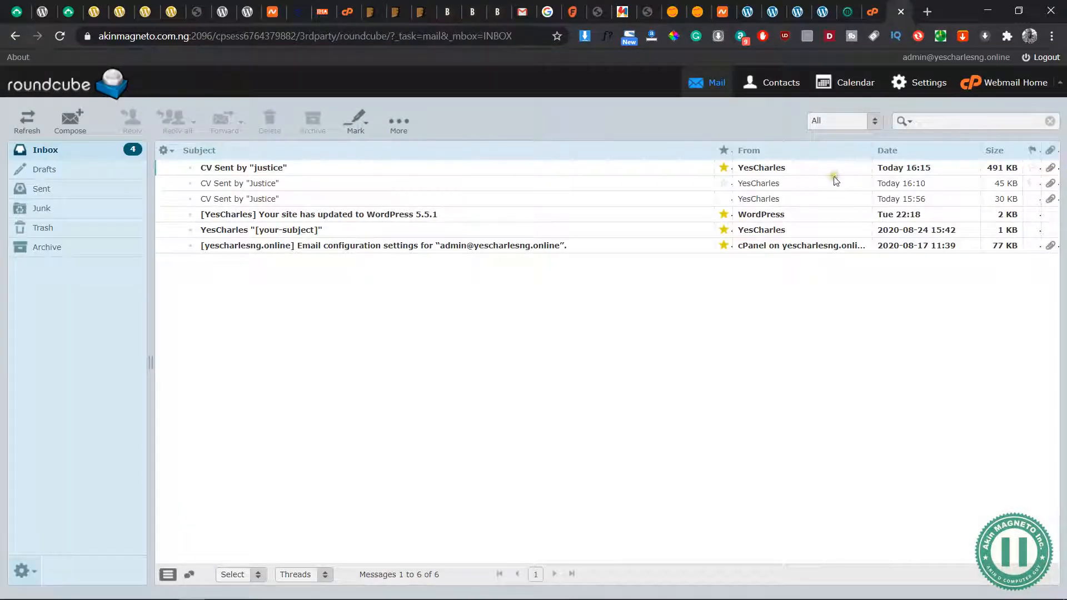
pyautogui.click(698, 169)
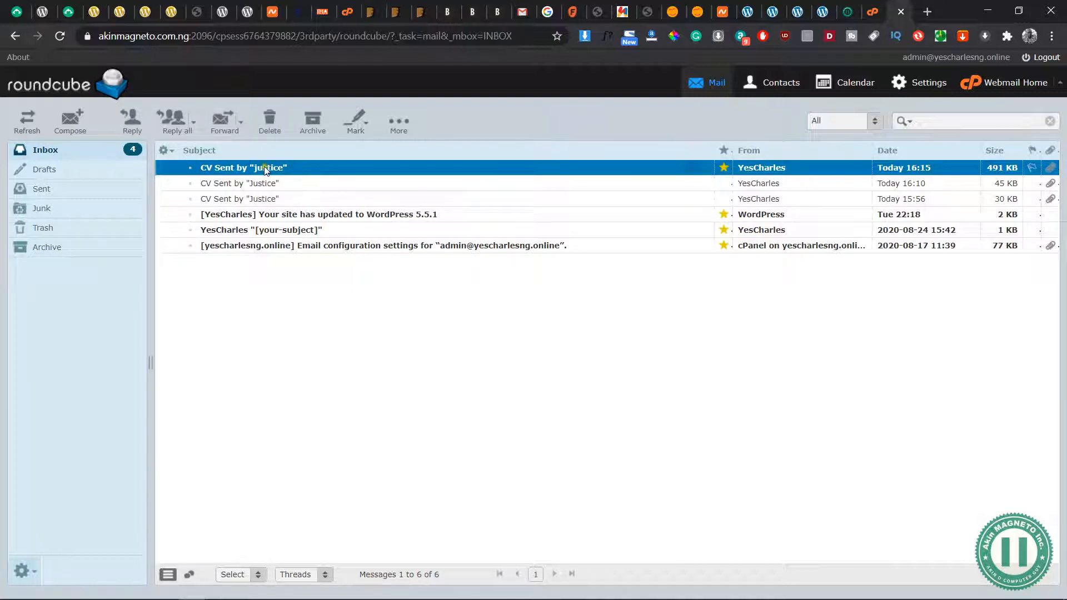
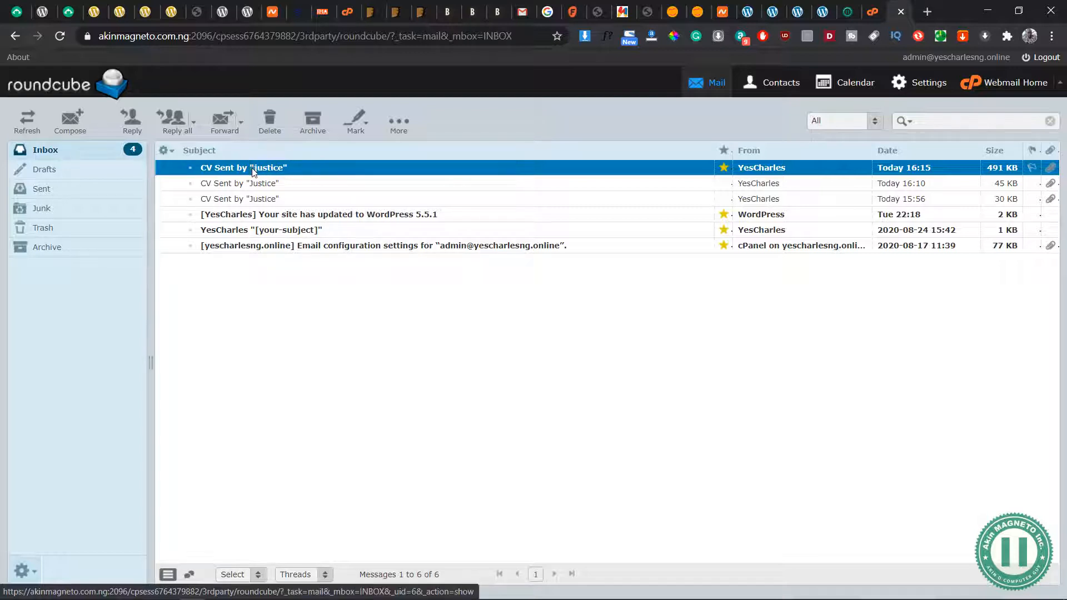
# Open the newest "CV Sent by" message and examine its PDF attachments, candidate details and Reply-To address
pyautogui.doubleClick(252, 169)
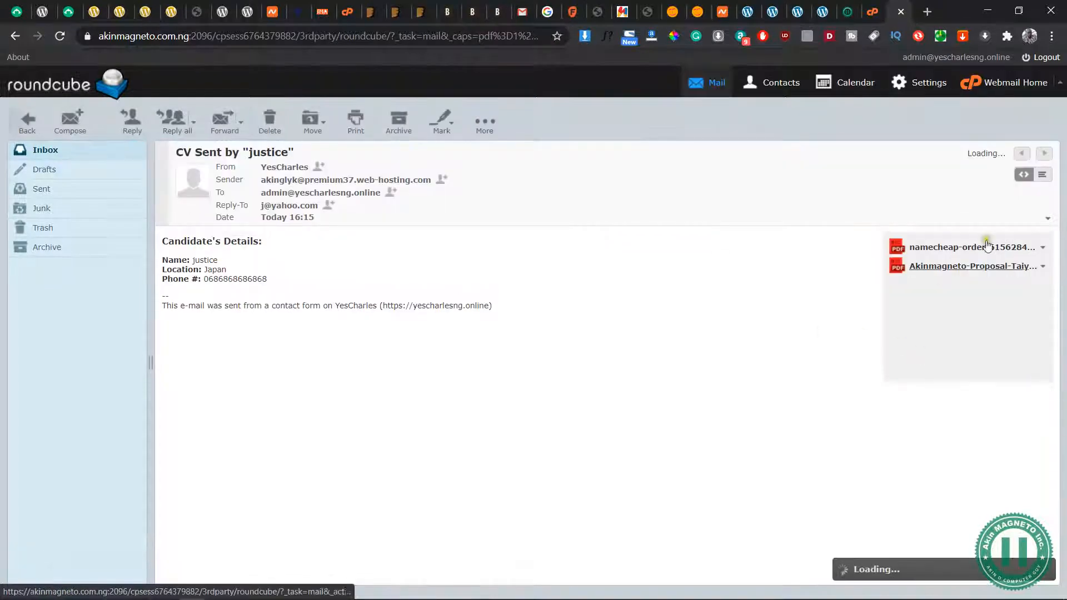
pyautogui.click(1043, 247)
pyautogui.click(816, 333)
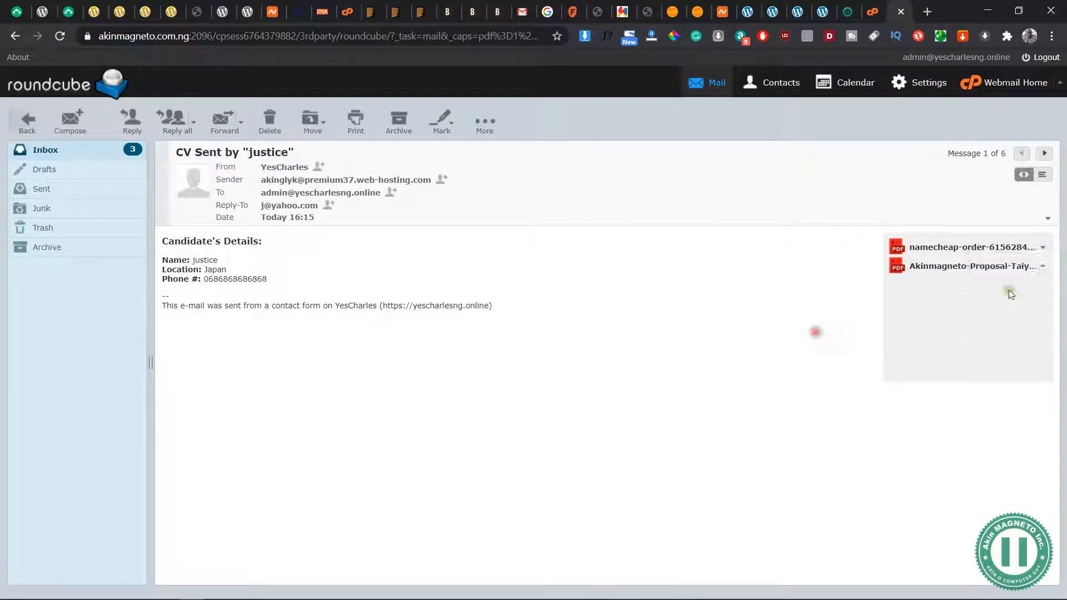
pyautogui.moveTo(269, 272); pyautogui.dragTo(189, 260)
pyautogui.click(325, 259)
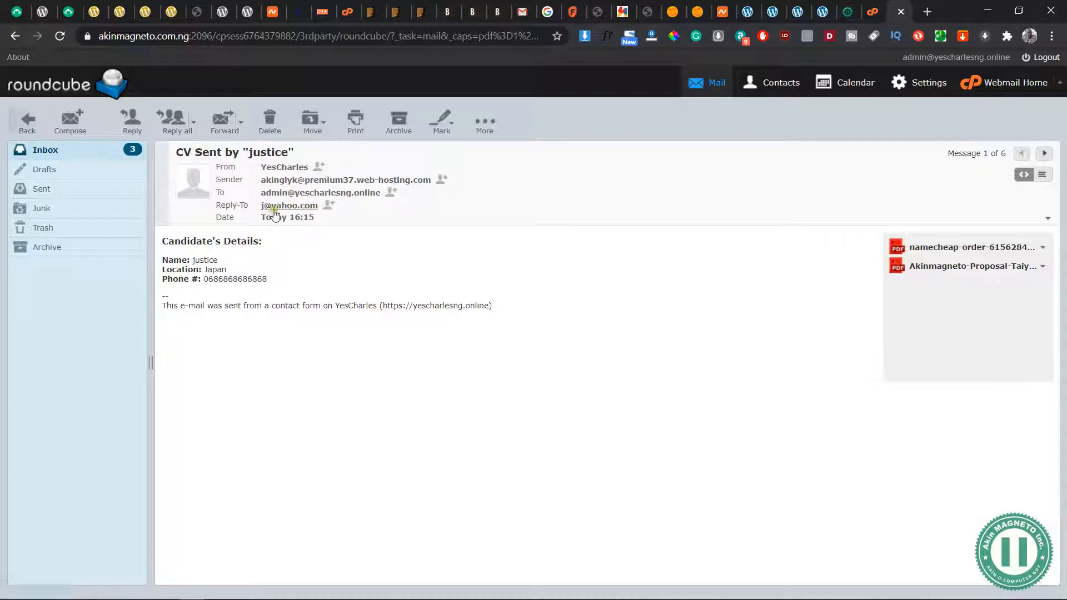
pyautogui.moveTo(260, 206); pyautogui.dragTo(325, 219)
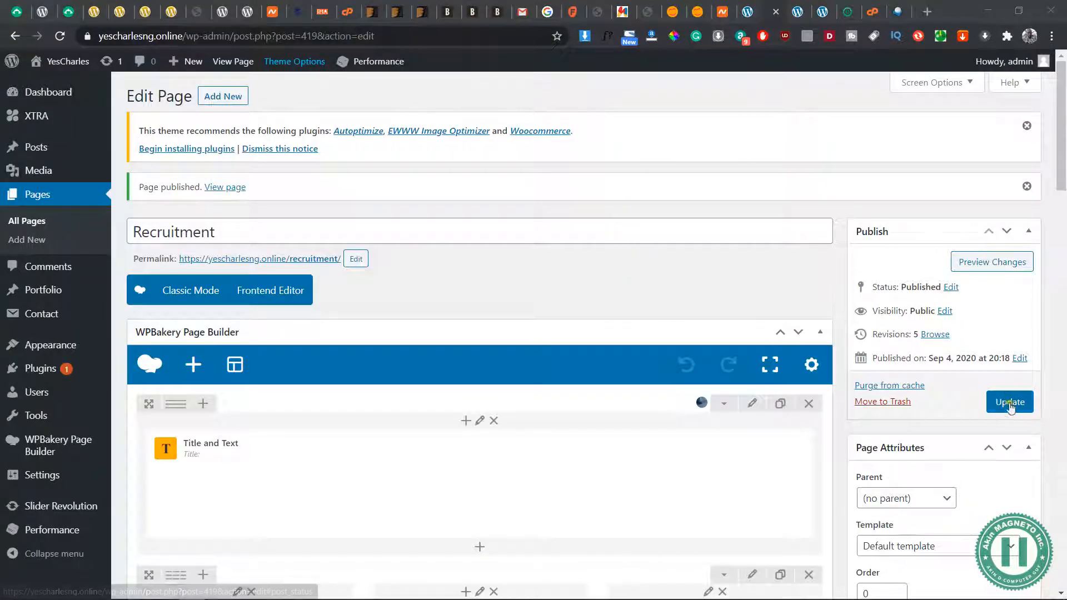
# In the Recruitment page editor, duplicate the contact form row, remove the form from the upper copy and make that row one column
pyautogui.click(832, 306)
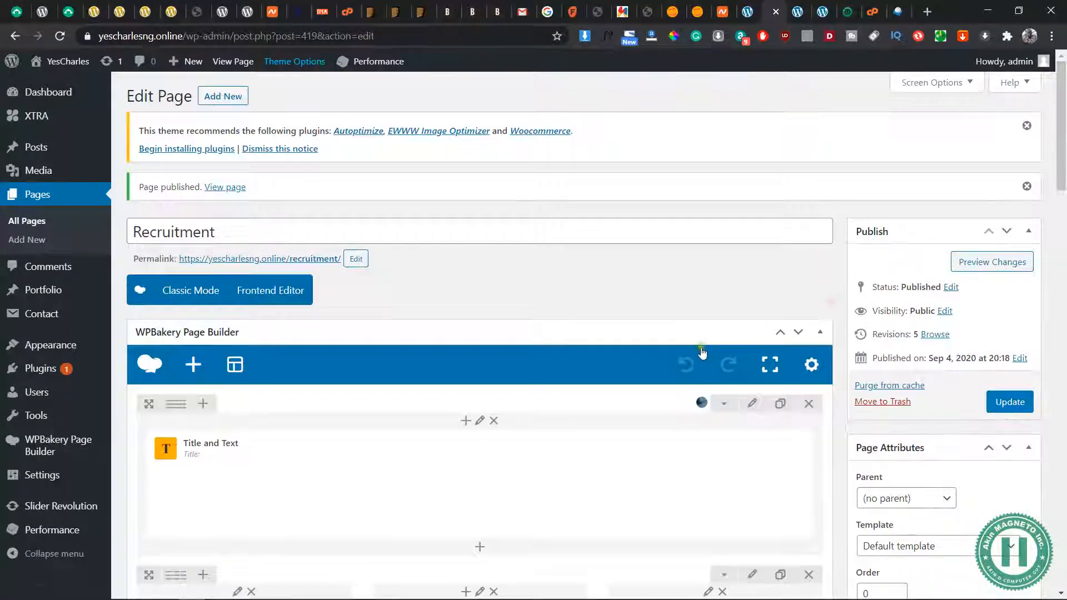
pyautogui.scroll(-5, 707, 352)
pyautogui.click(800, 21)
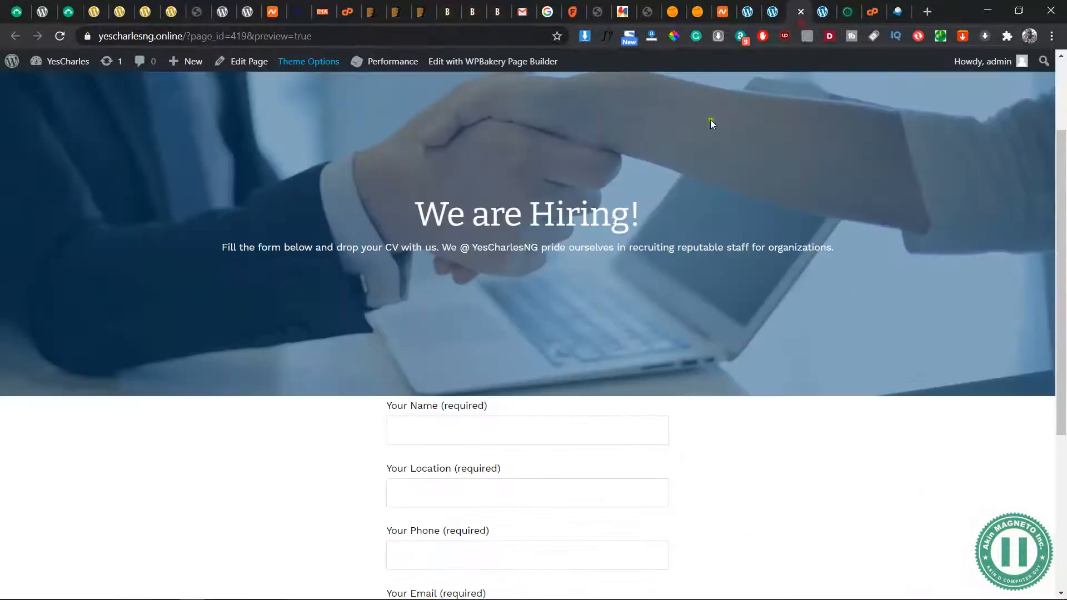
pyautogui.click(769, 21)
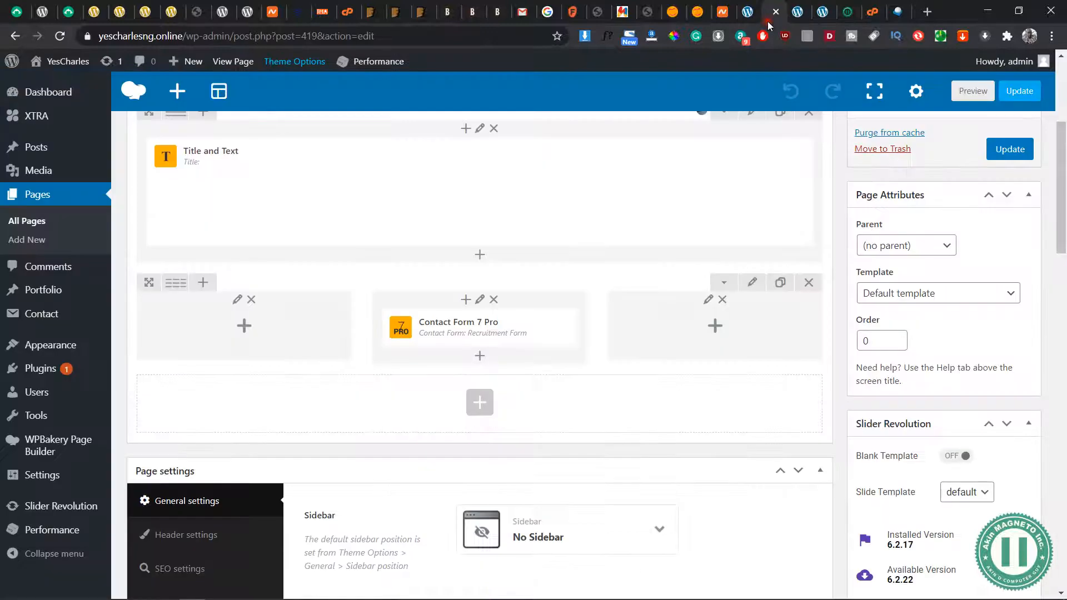
pyautogui.scroll(-3, 497, 230)
pyautogui.scroll(4, 497, 230)
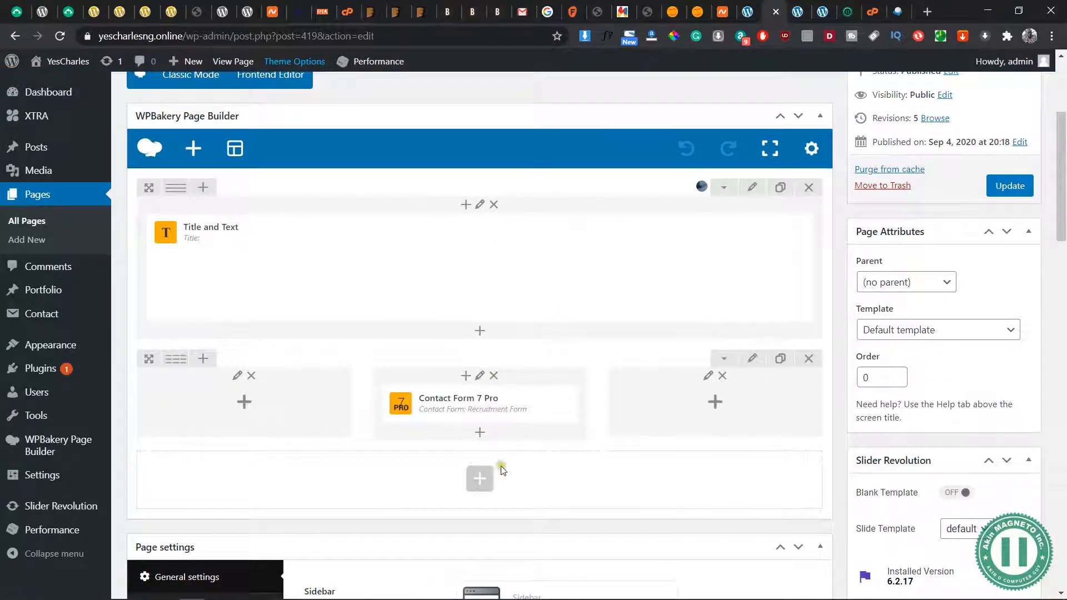
pyautogui.click(781, 360)
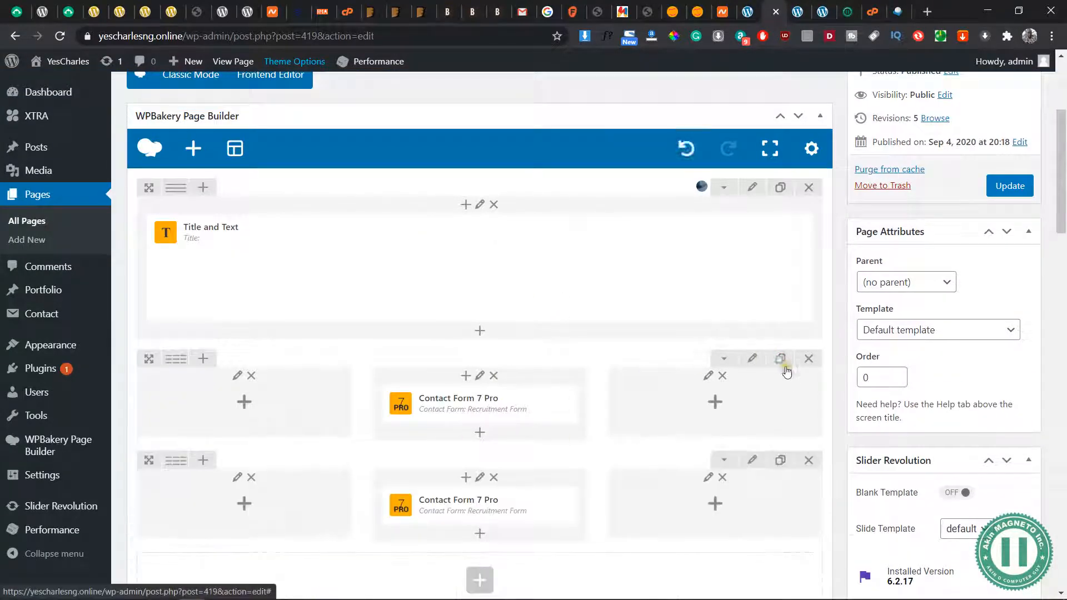
pyautogui.click(550, 404)
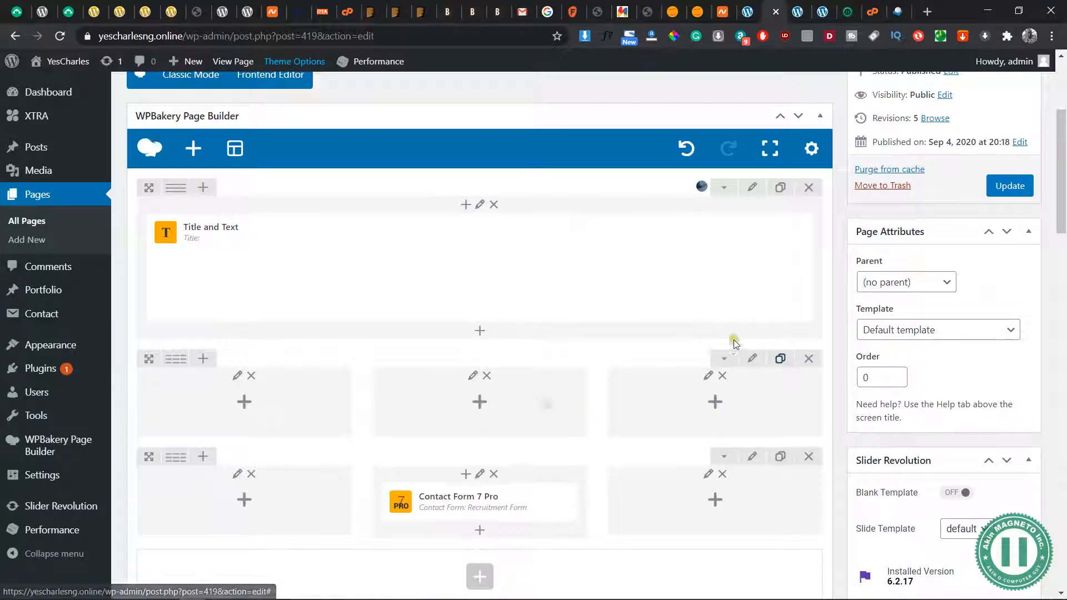
pyautogui.moveTo(180, 360)
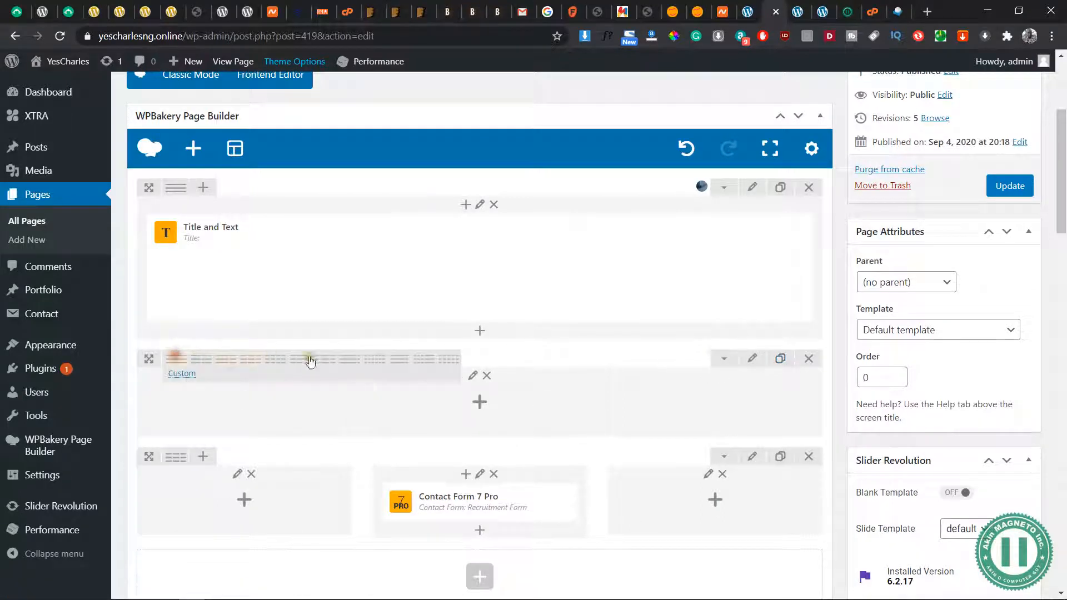
# Add a Gap element to the empty row above the form, set to 50px on tablet and mobile, and save it
pyautogui.click(480, 401)
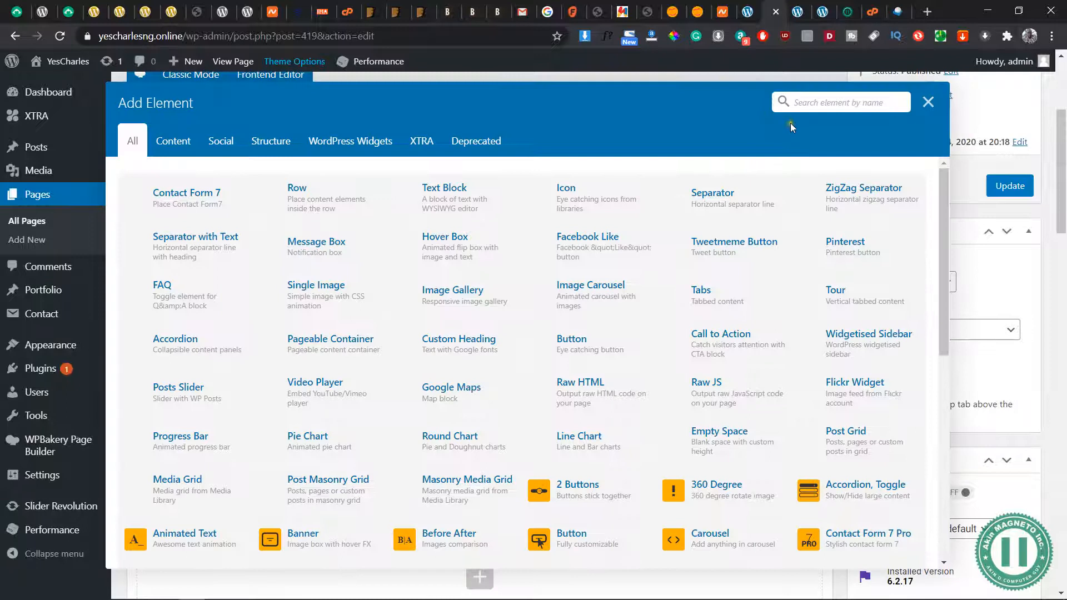
pyautogui.write('gap')
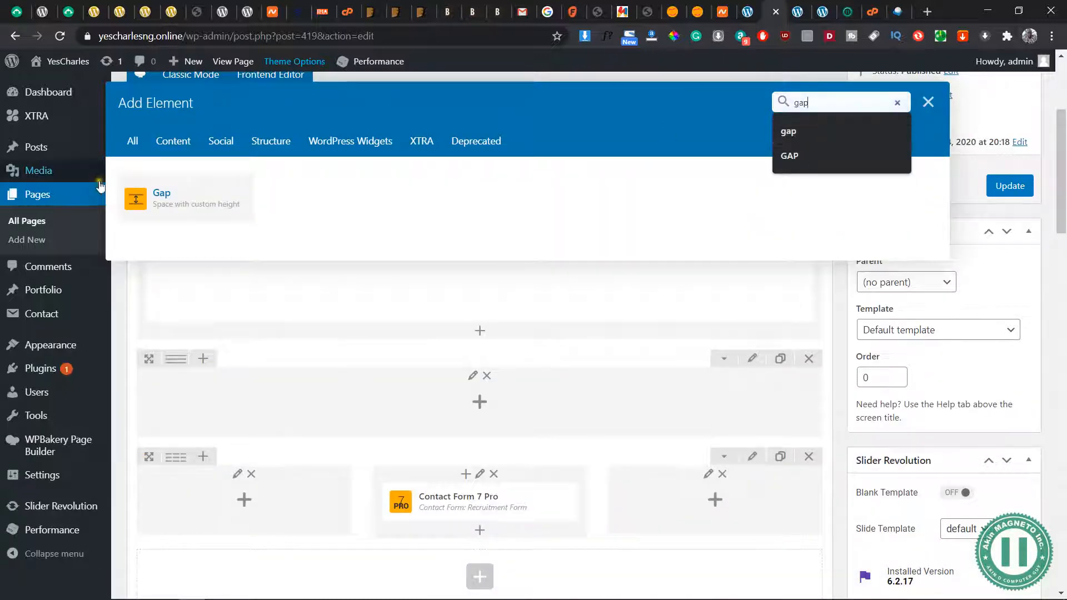
pyautogui.click(195, 205)
pyautogui.click(734, 182)
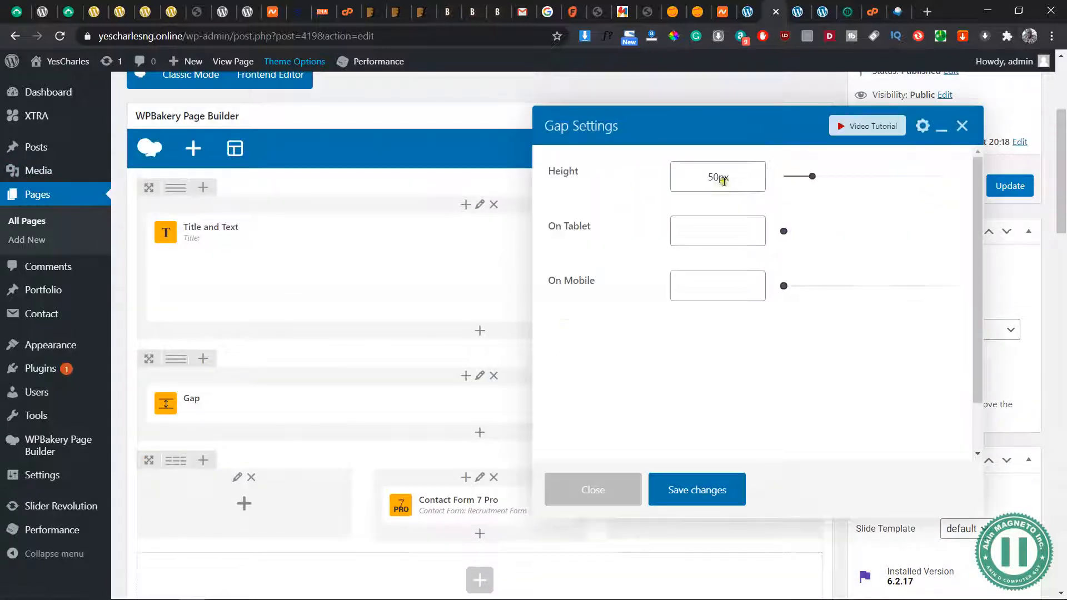
pyautogui.press('Tab')
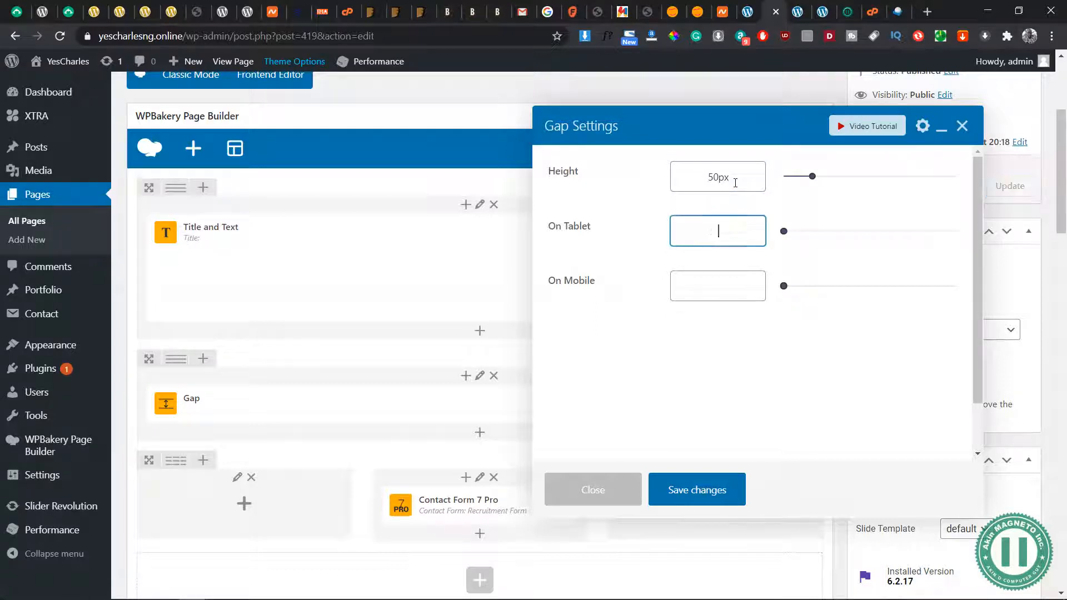
pyautogui.press('Tab')
pyautogui.write('50px')
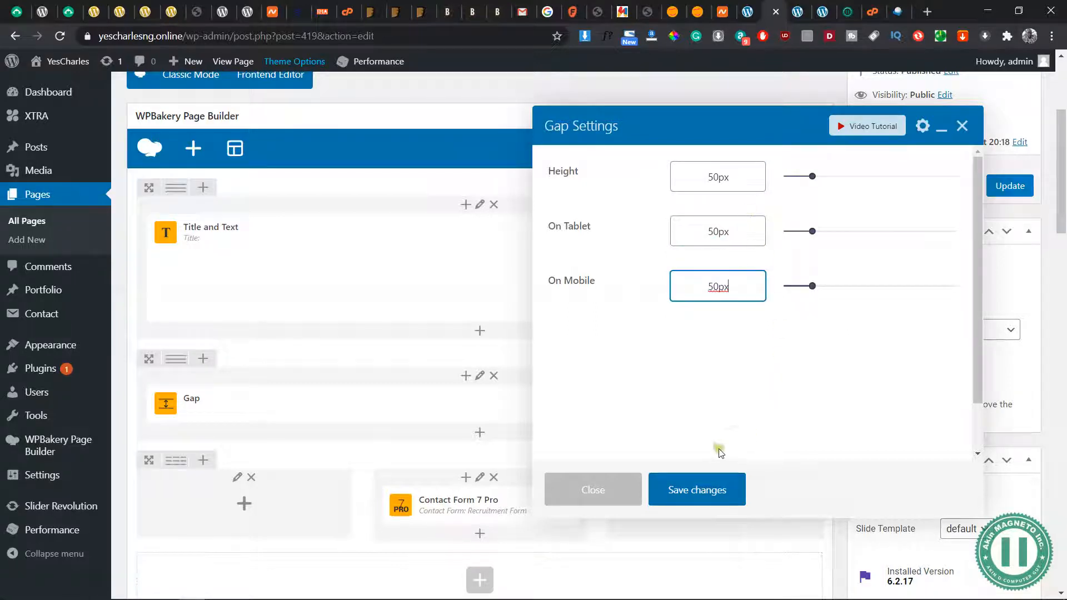
pyautogui.click(700, 489)
# Preview the Recruitment page and check the spacing between the "We are Hiring!" banner and the form
pyautogui.scroll(3, 981, 124)
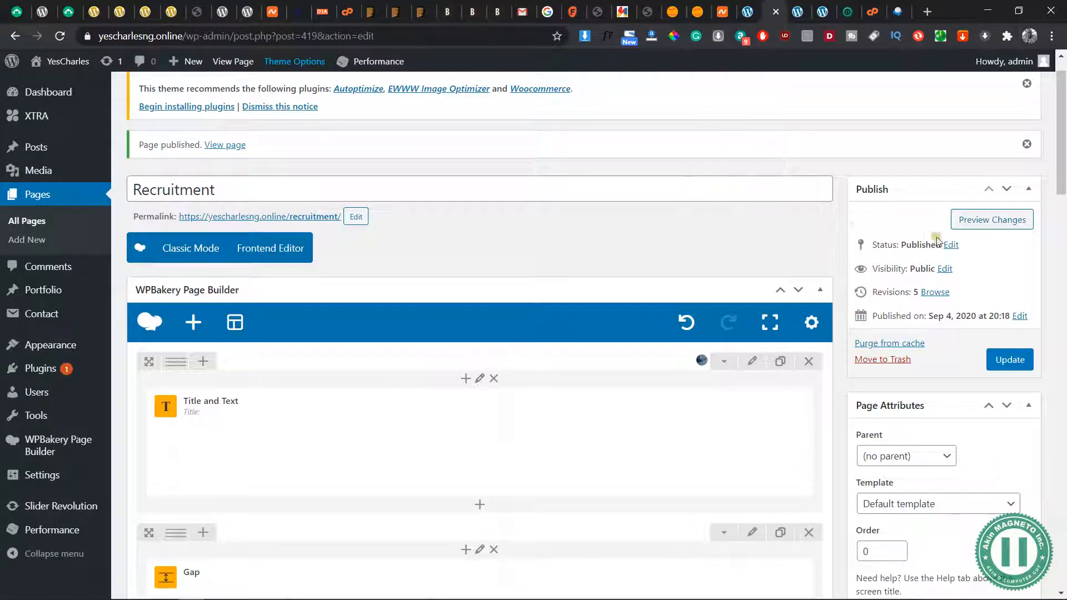
pyautogui.click(963, 228)
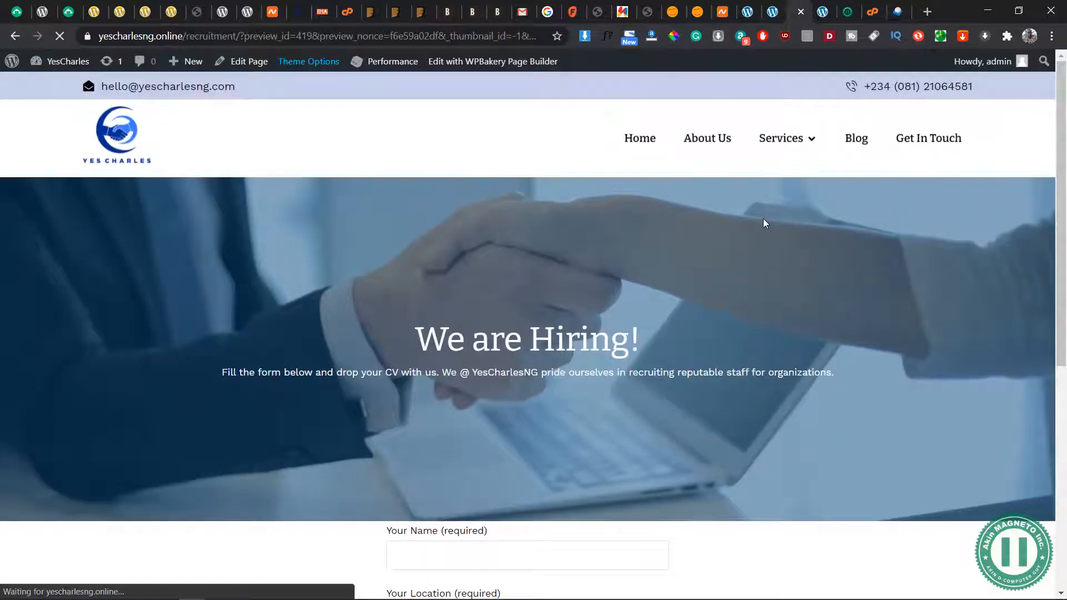
pyautogui.scroll(-5, 741, 248)
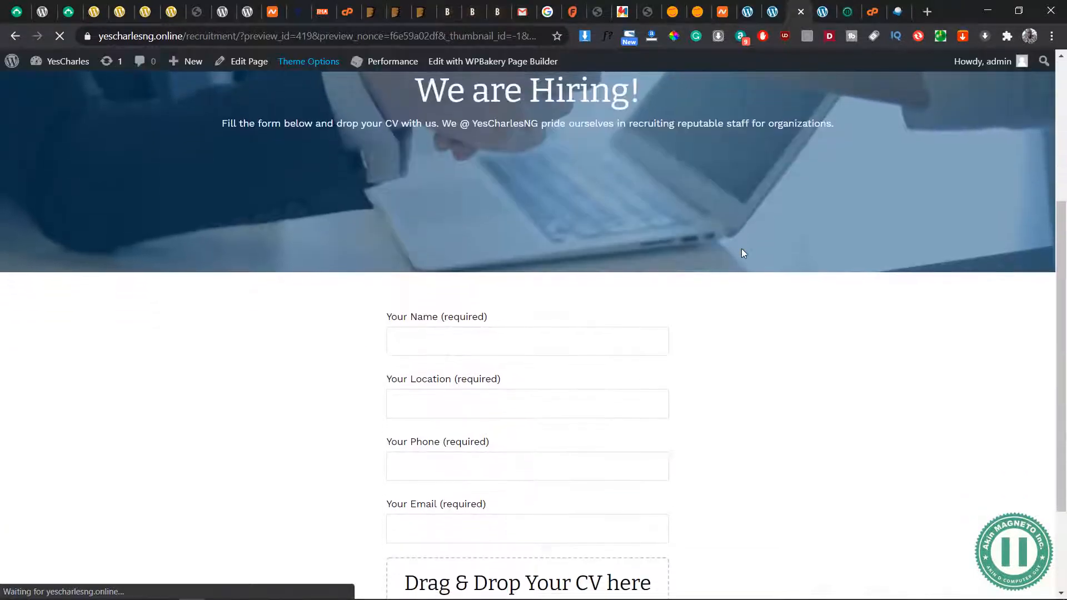
pyautogui.scroll(3, 742, 248)
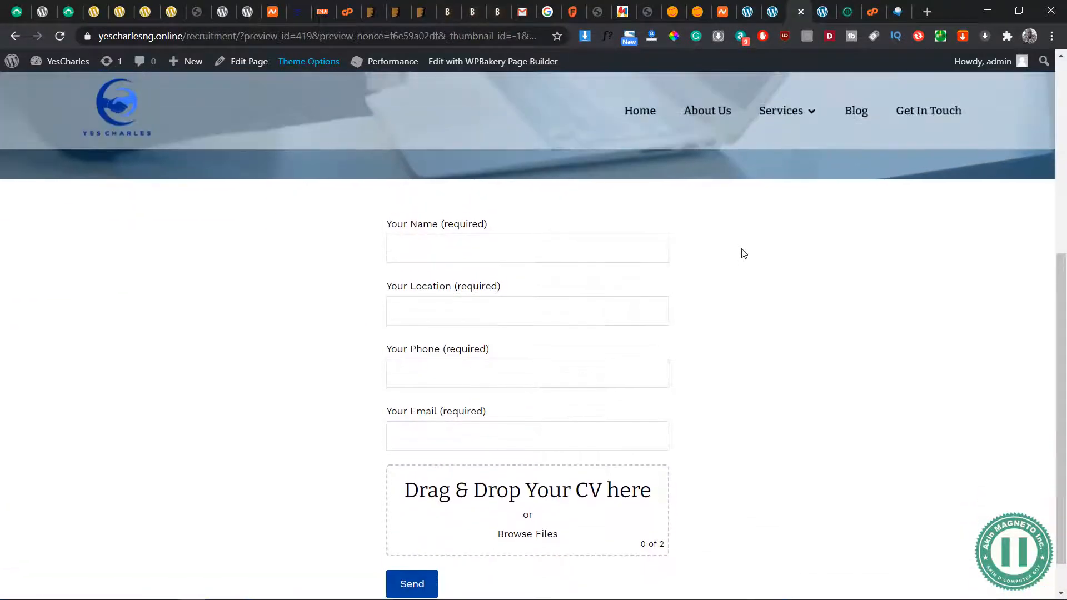
pyautogui.scroll(3, 744, 253)
# Update the Recruitment page and close the browser tabs holding its preview and the contact form settings
pyautogui.click(774, 12)
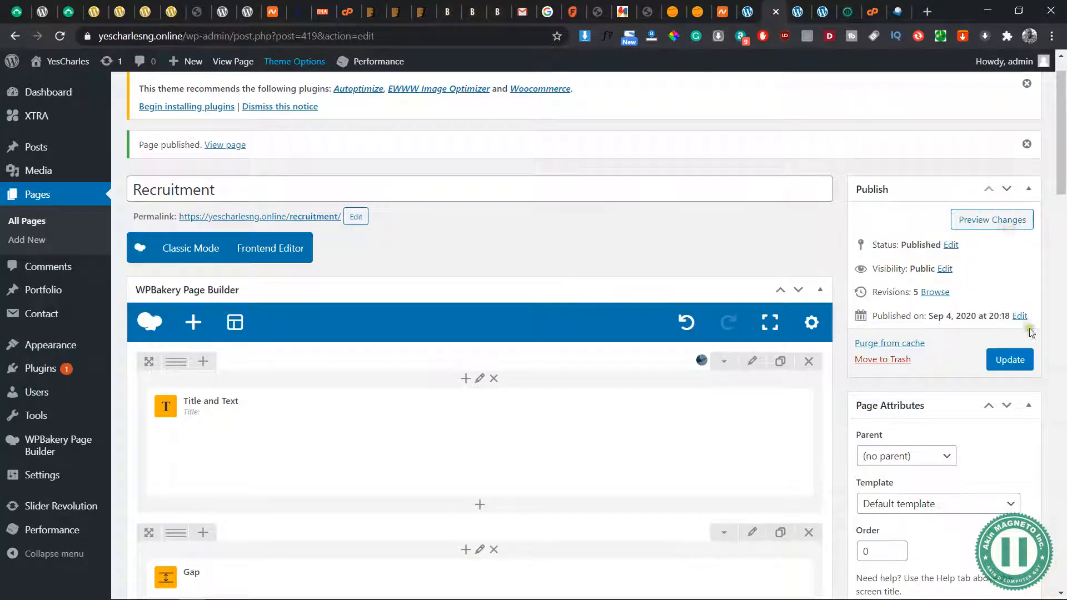
pyautogui.click(1010, 359)
pyautogui.click(793, 12)
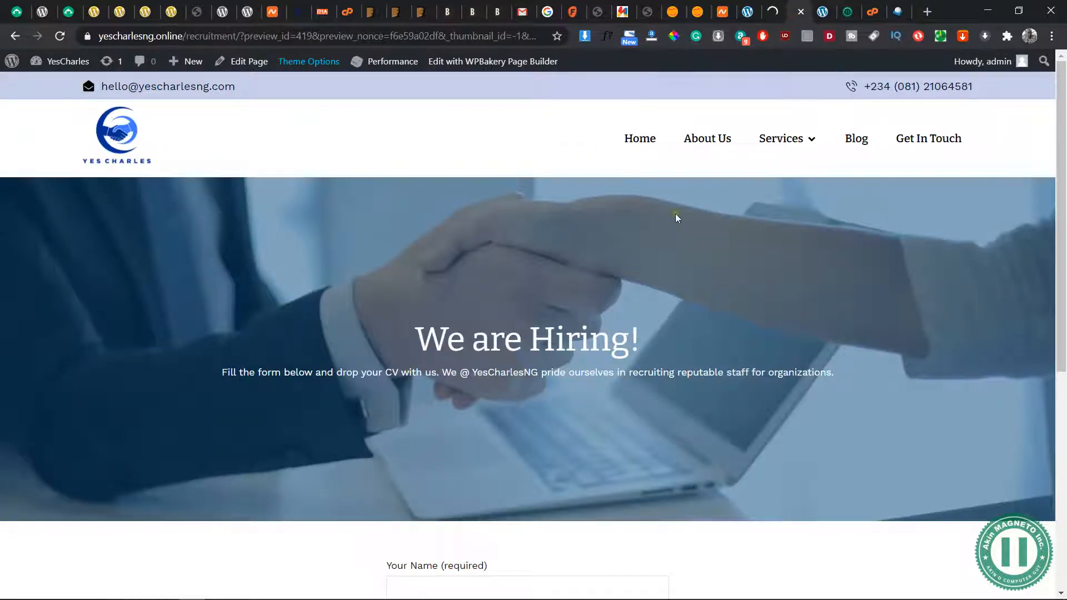
pyautogui.click(801, 11)
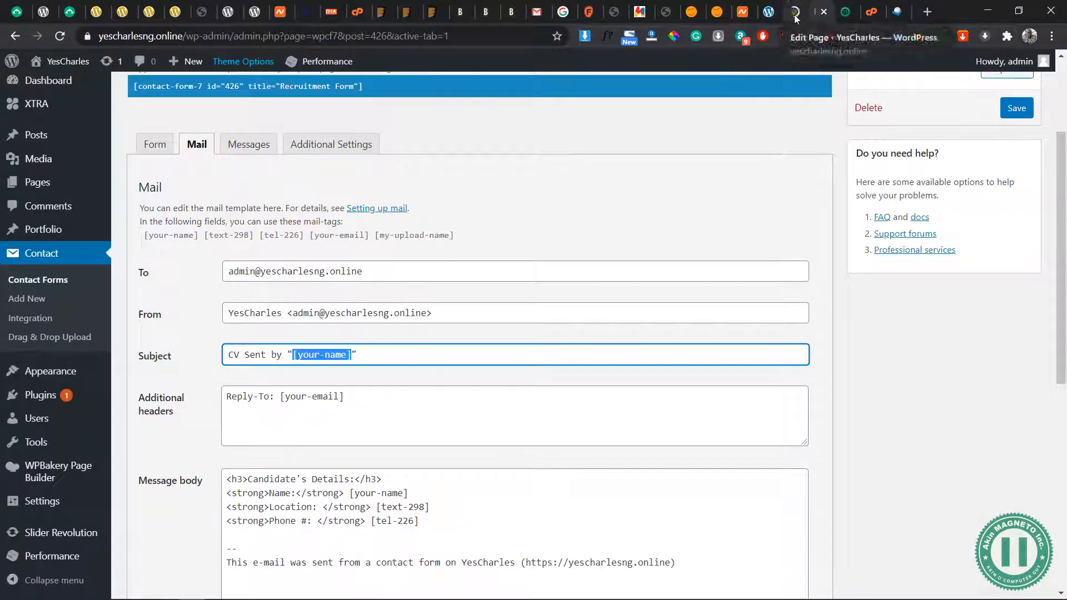
pyautogui.hotkey('ctrl', 'w')
pyautogui.click(818, 12)
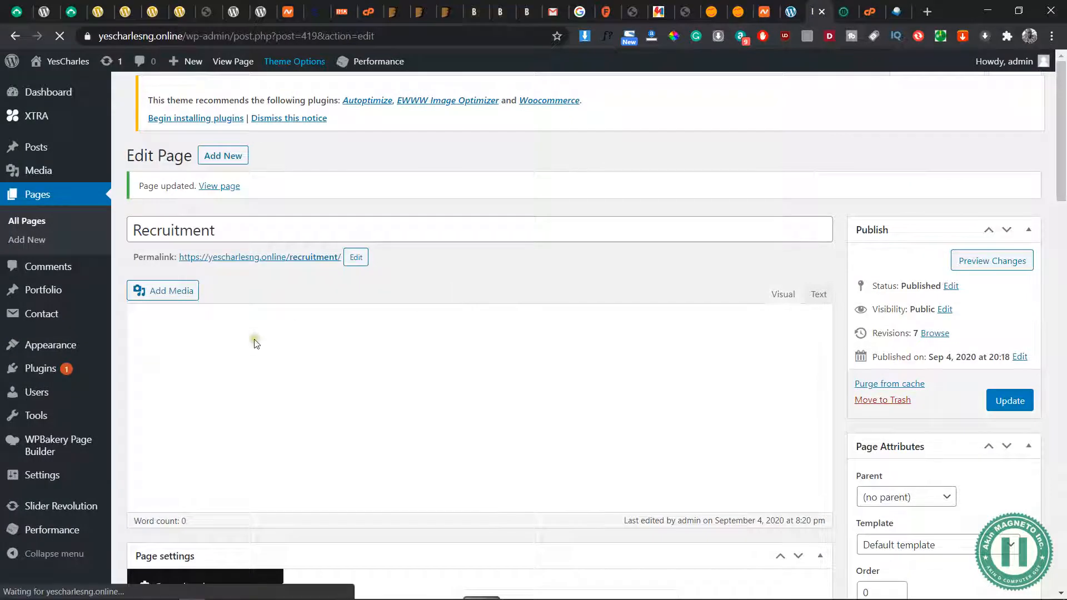
# Copy the link address of the updated Recruitment page from the update notice
pyautogui.scroll(-1, 382, 230)
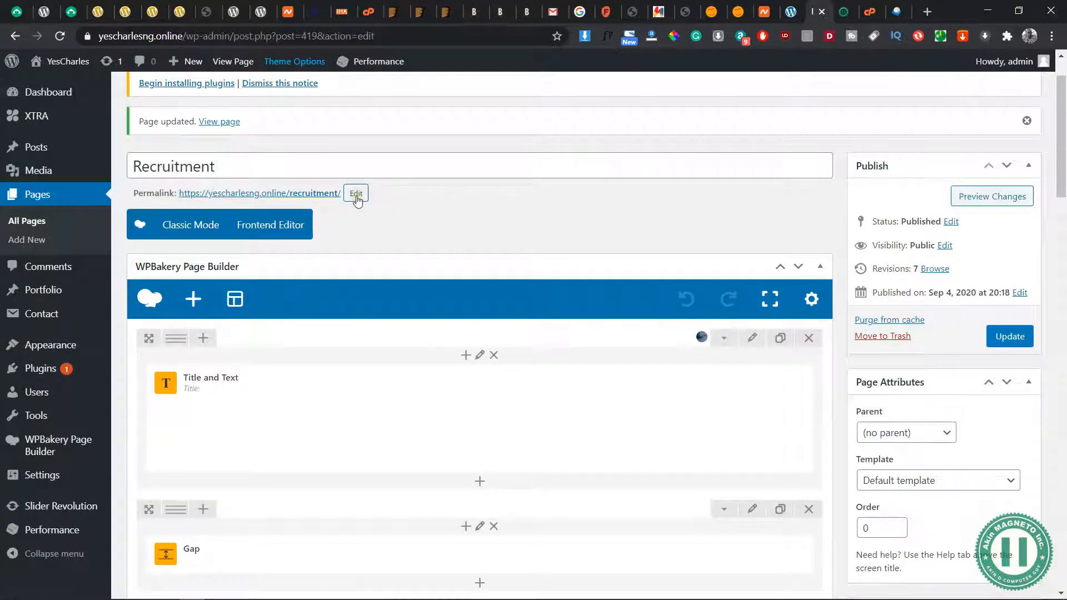
pyautogui.rightClick(218, 123)
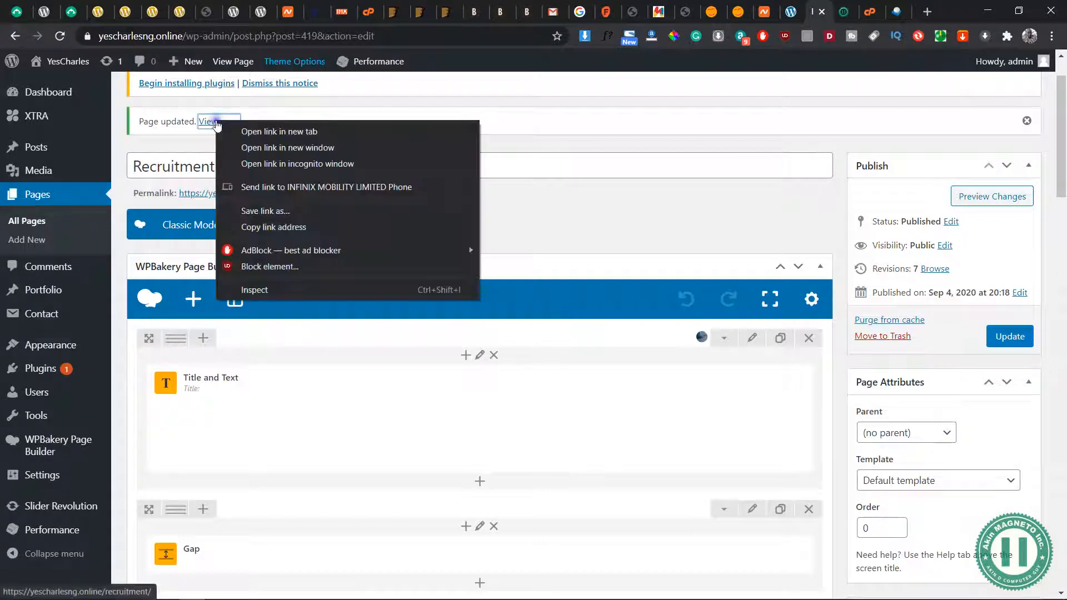
pyautogui.click(285, 229)
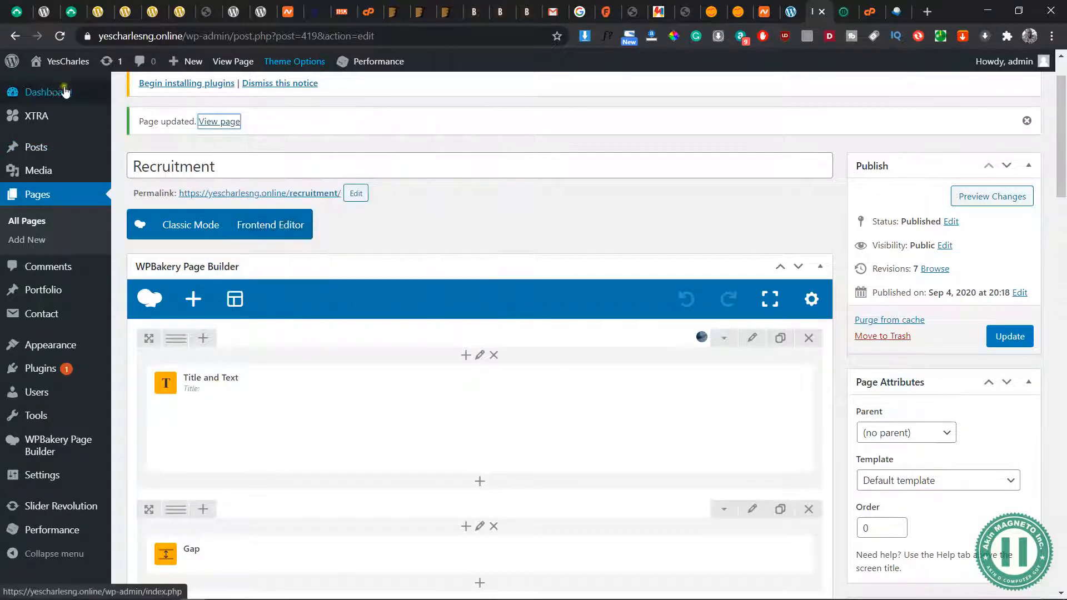
# Go to the list of all pages and open the Home front page for editing
pyautogui.scroll(1, 79, 108)
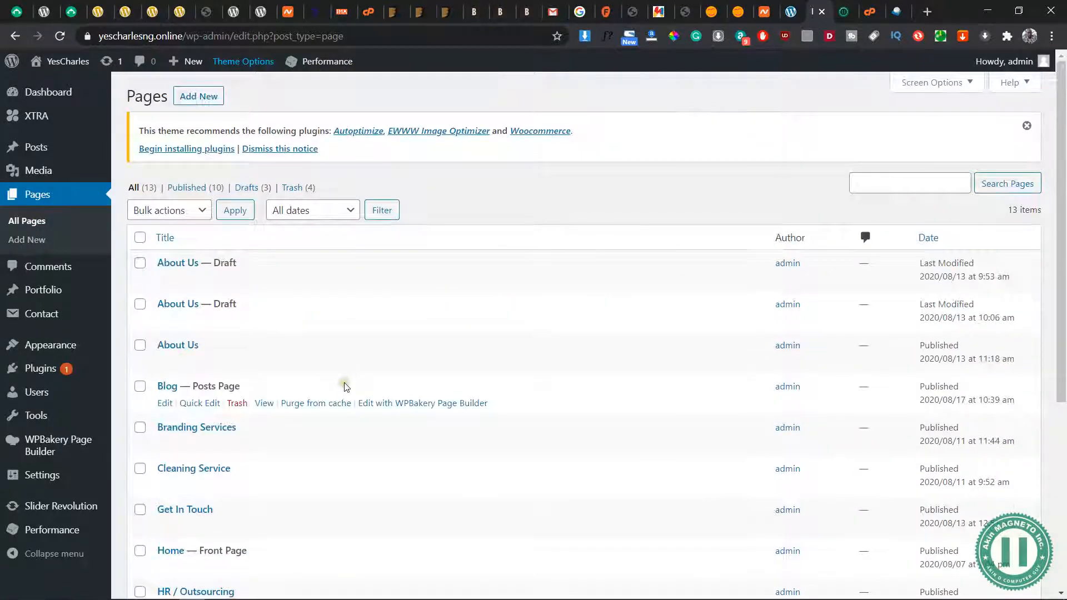
pyautogui.scroll(-3, 345, 383)
pyautogui.moveTo(165, 406)
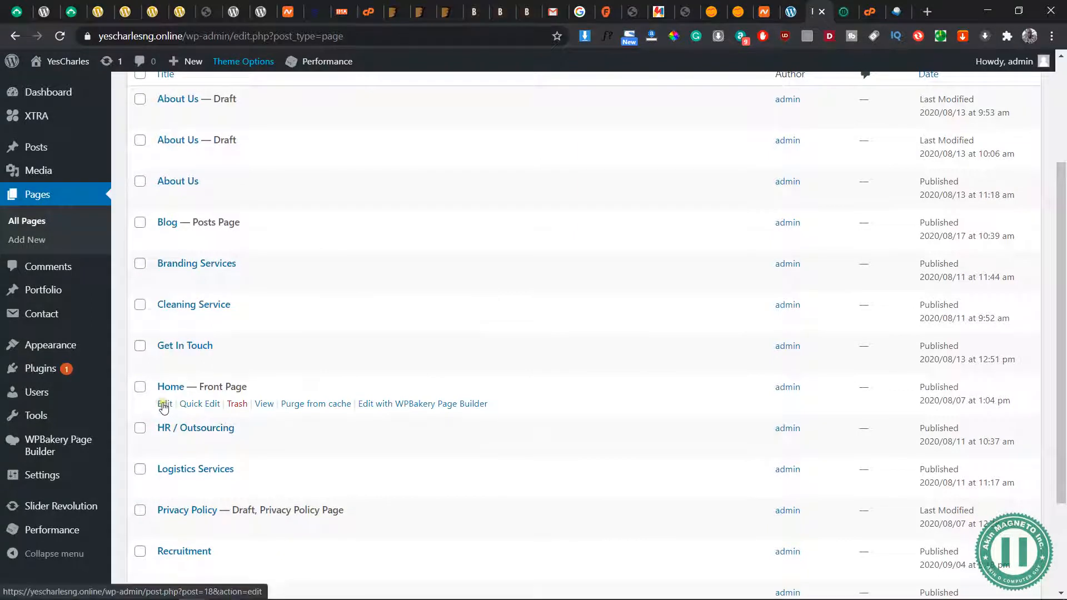
pyautogui.click(166, 404)
pyautogui.scroll(3, 726, 285)
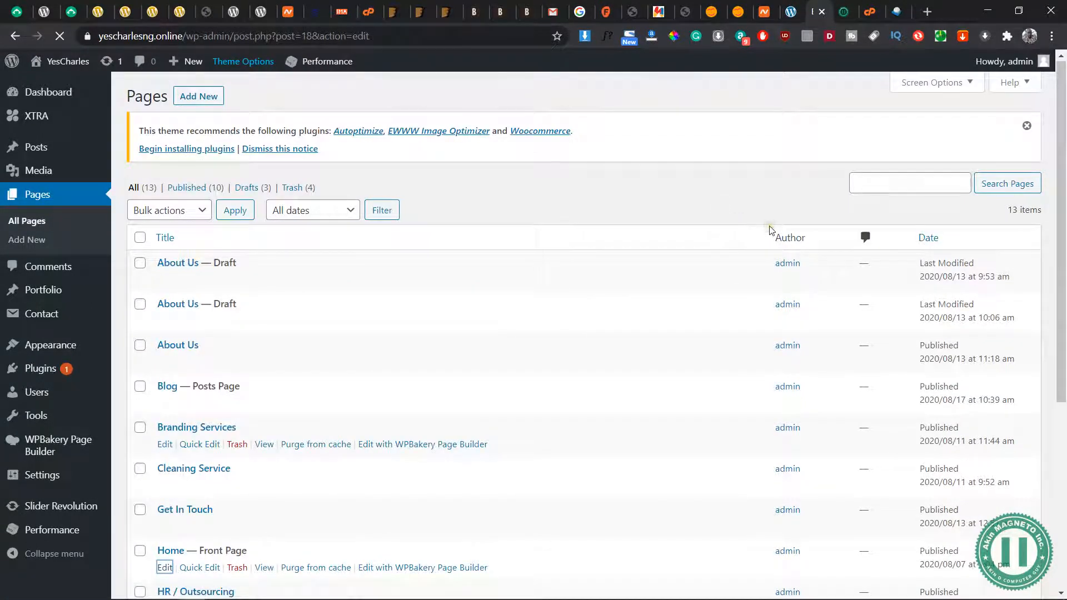
# Open the settings of the Learn More button in the Home page's "We are Hiring!" row
pyautogui.scroll(-10, 667, 249)
pyautogui.scroll(-7, 668, 251)
pyautogui.scroll(-10, 641, 494)
pyautogui.scroll(2, 641, 494)
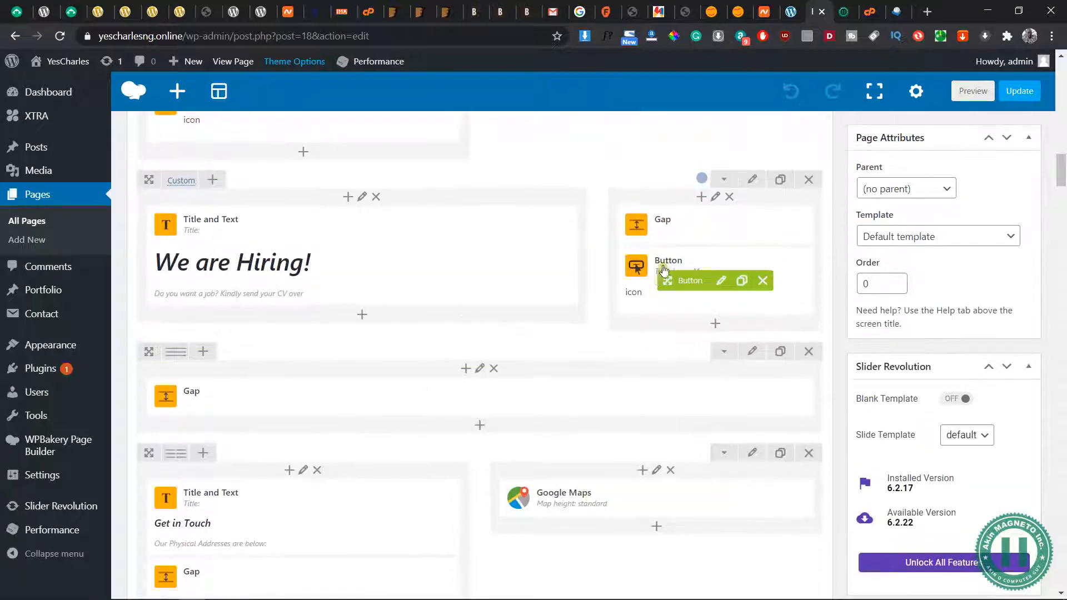
pyautogui.click(721, 284)
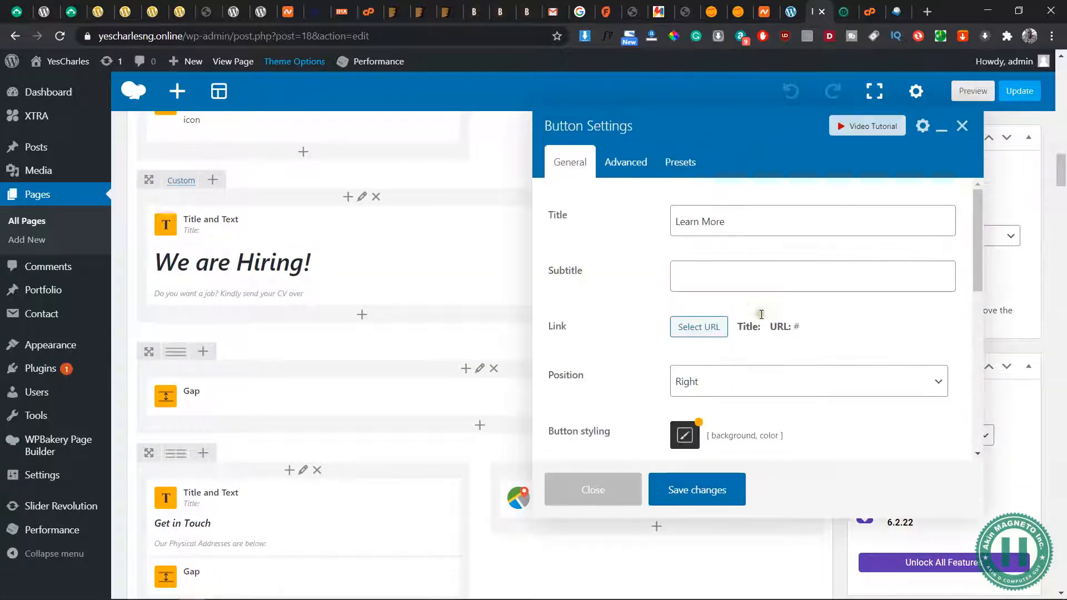
# Link the Learn More button to the existing Recruitment page and save the button's changes
pyautogui.click(698, 327)
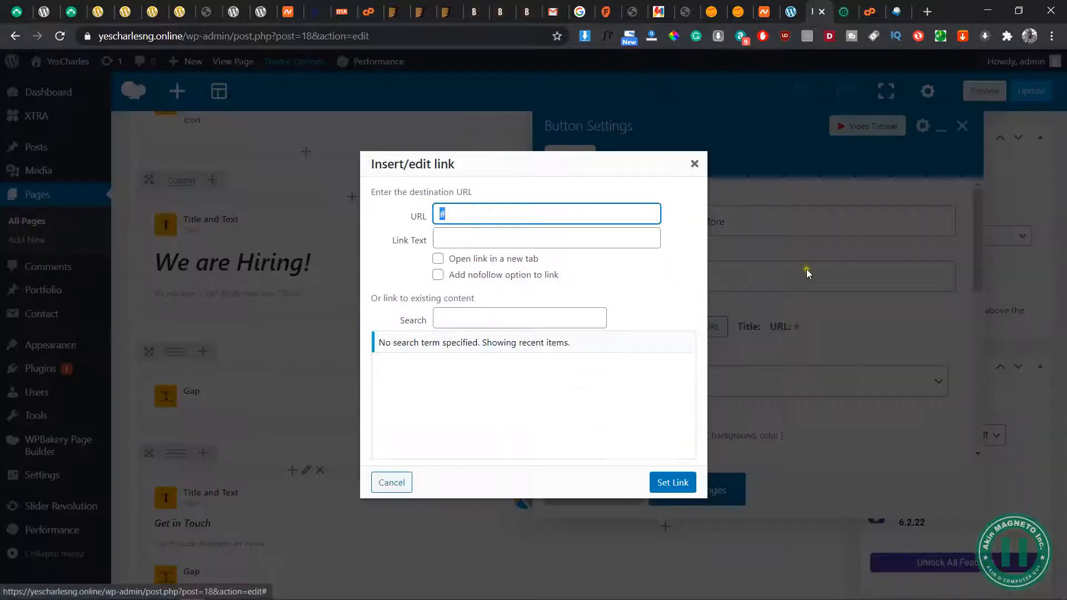
pyautogui.click(447, 362)
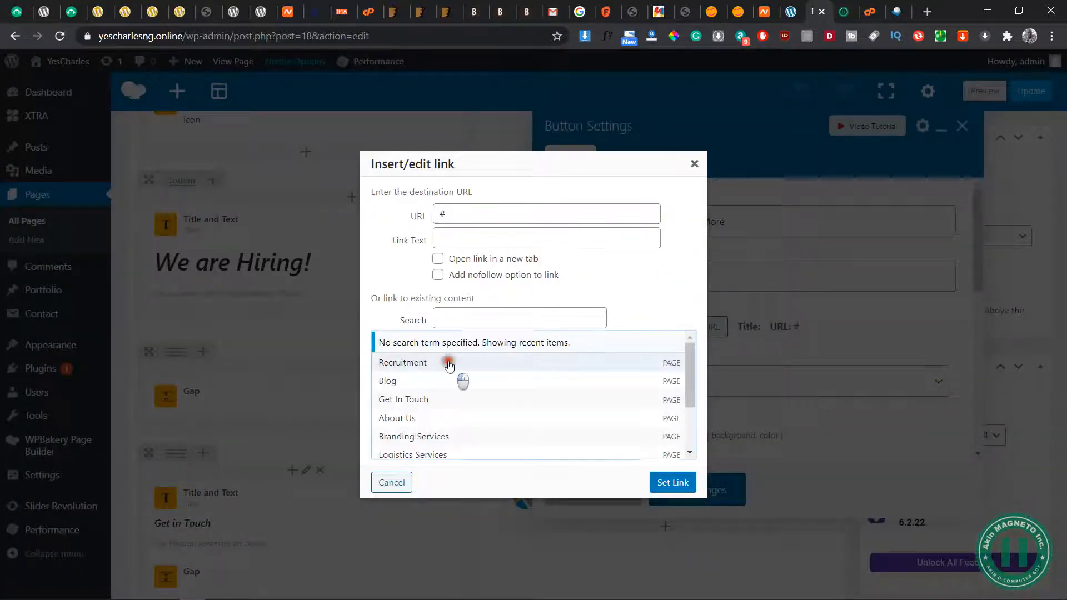
pyautogui.tripleClick(517, 216)
pyautogui.click(518, 215)
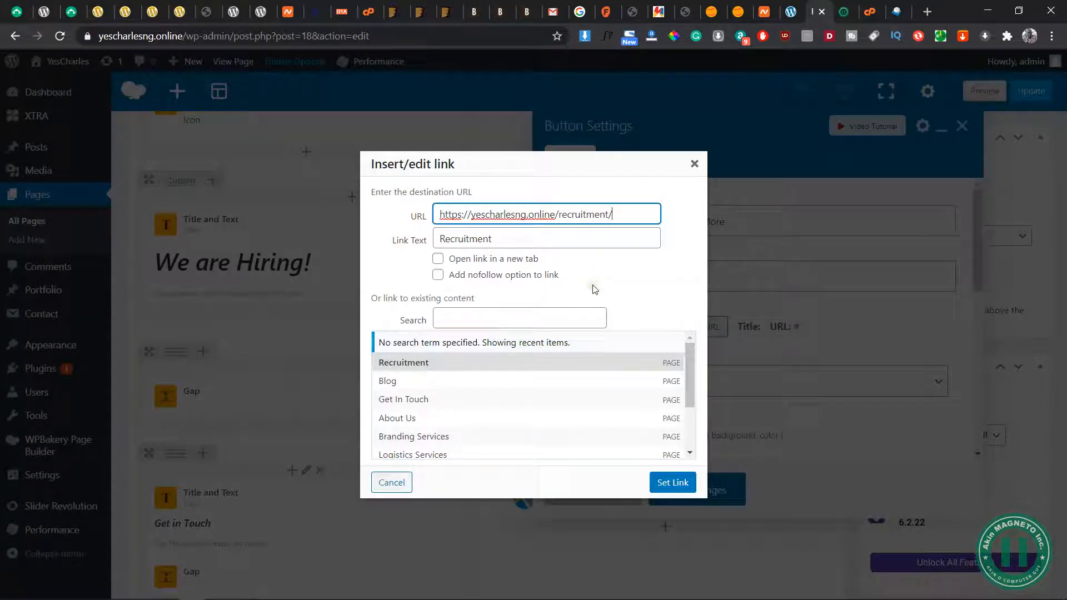
pyautogui.click(672, 483)
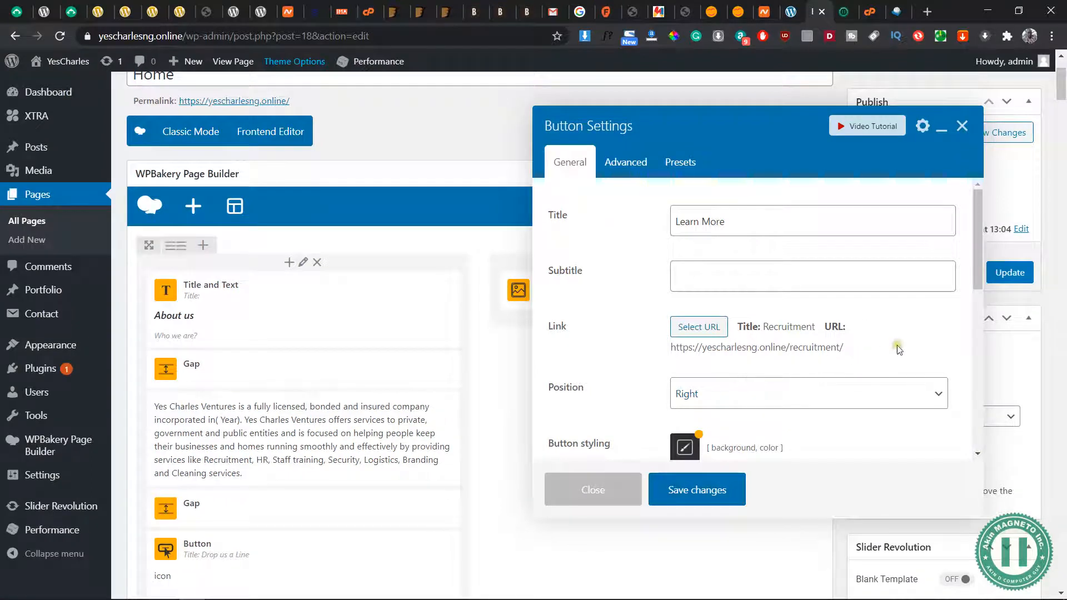
pyautogui.scroll(-3, 642, 364)
pyautogui.scroll(3, 642, 364)
pyautogui.click(721, 488)
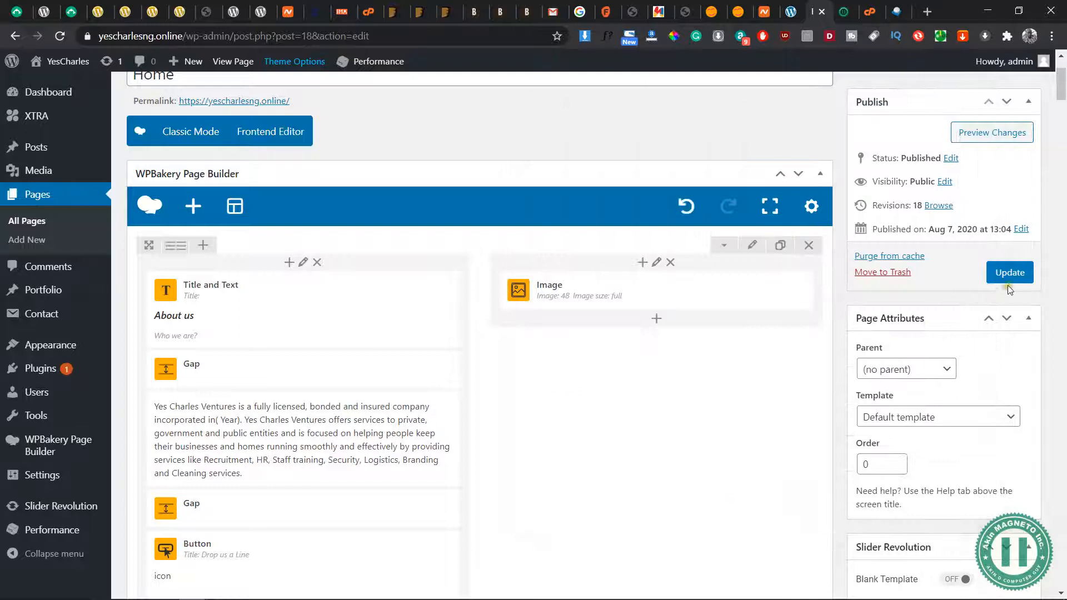
# Preview the Home page changes and look over the "We are Hiring!" section with its Learn More button
pyautogui.click(994, 137)
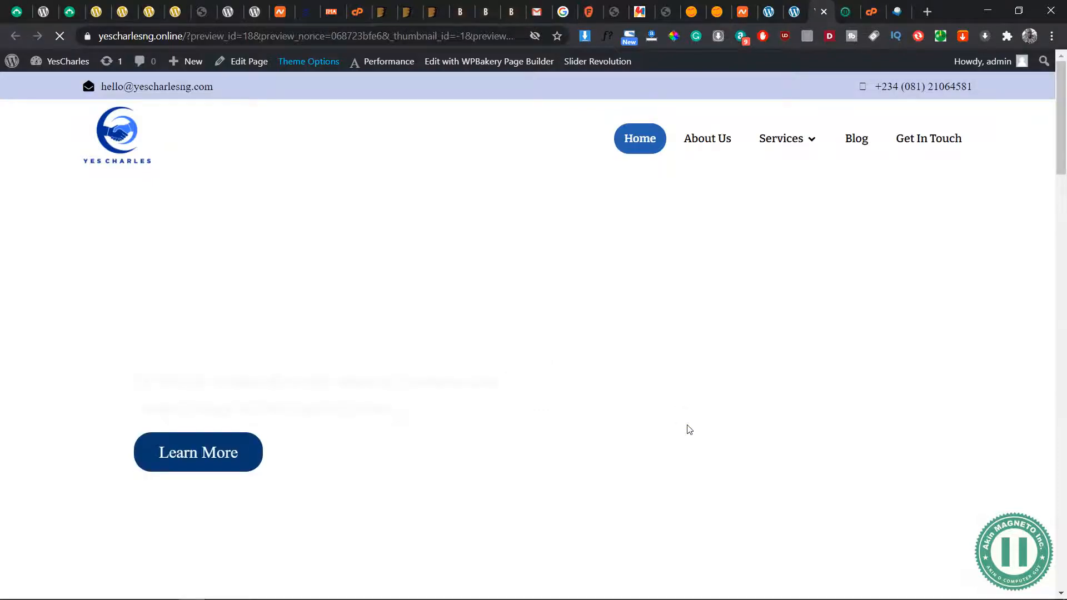
pyautogui.scroll(-10, 556, 397)
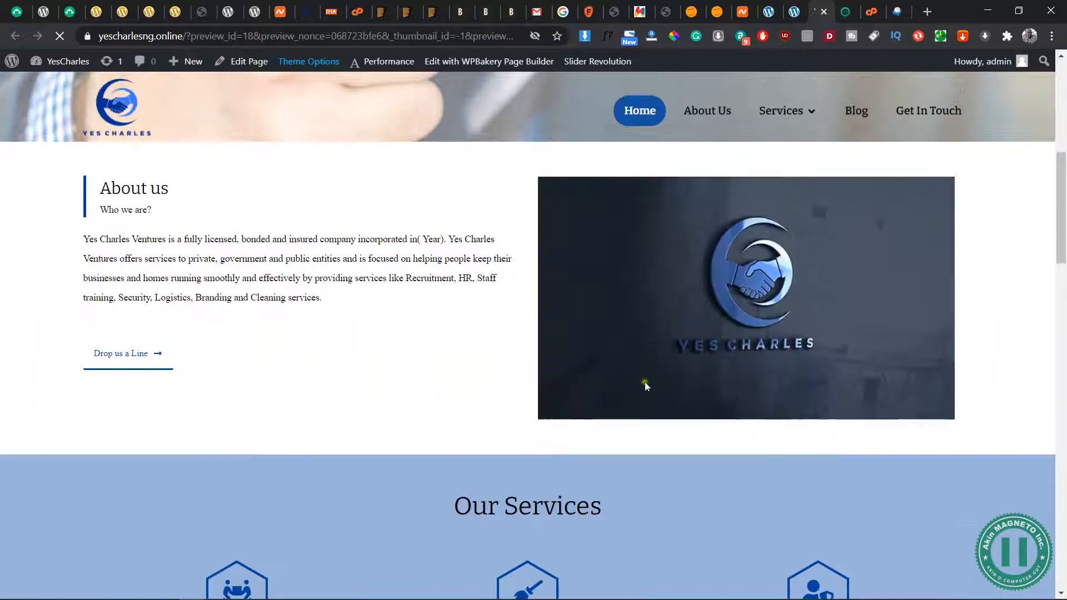
pyautogui.scroll(-4, 645, 381)
pyautogui.scroll(-15, 647, 387)
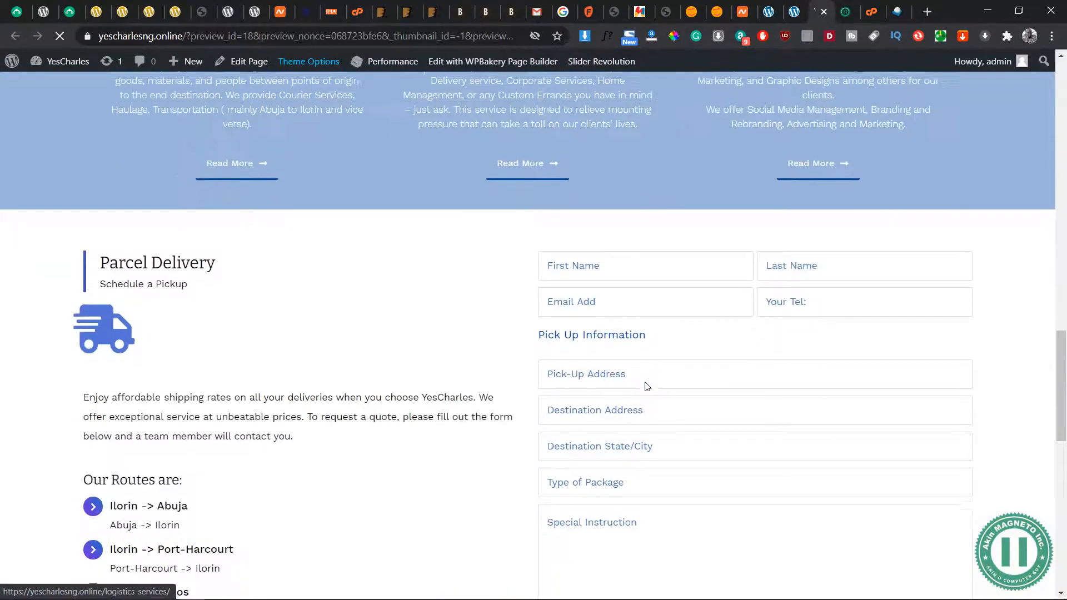
pyautogui.scroll(-5, 647, 387)
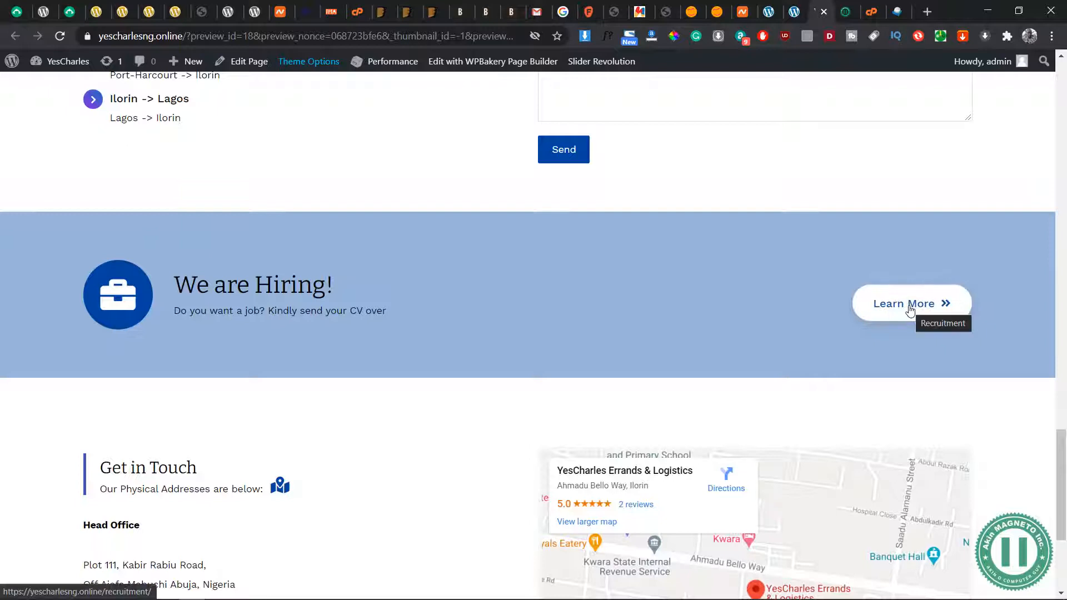
# Update the Home page and return to its preview to view the header navigation
pyautogui.click(796, 7)
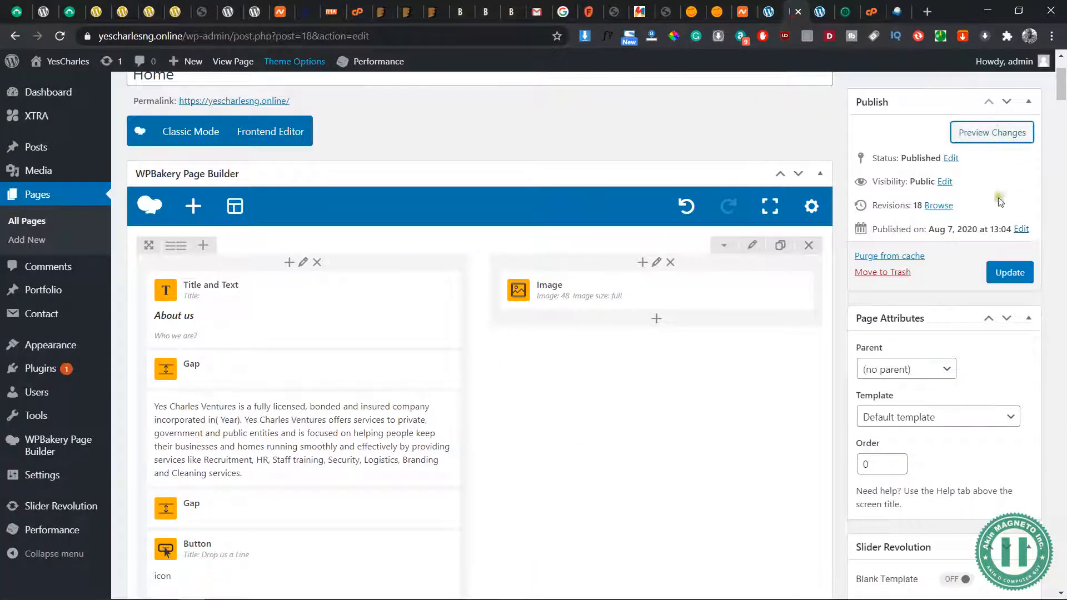
pyautogui.click(1009, 287)
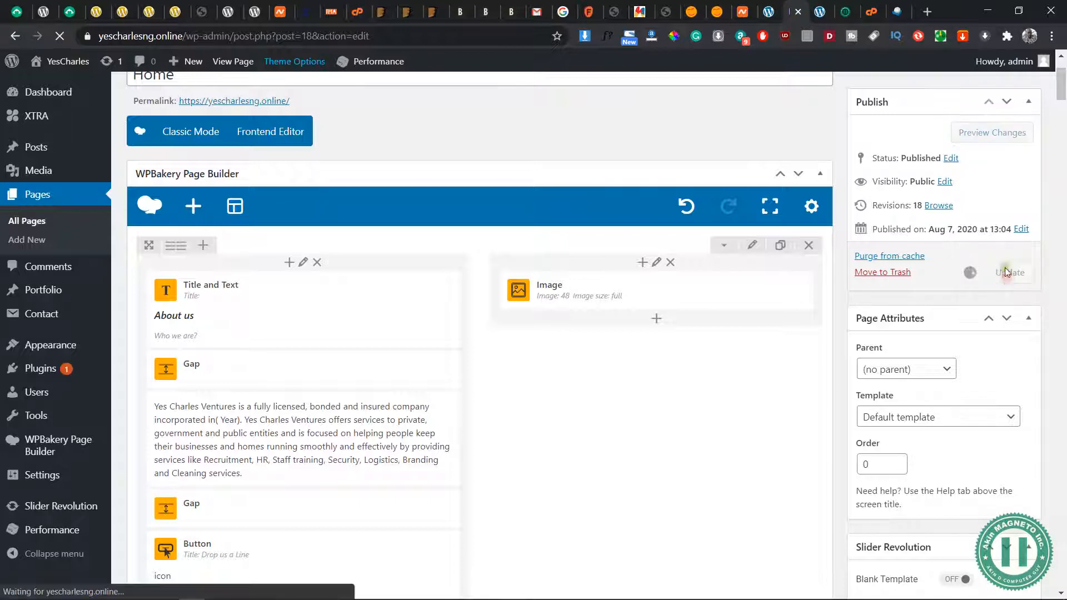
pyautogui.click(820, 11)
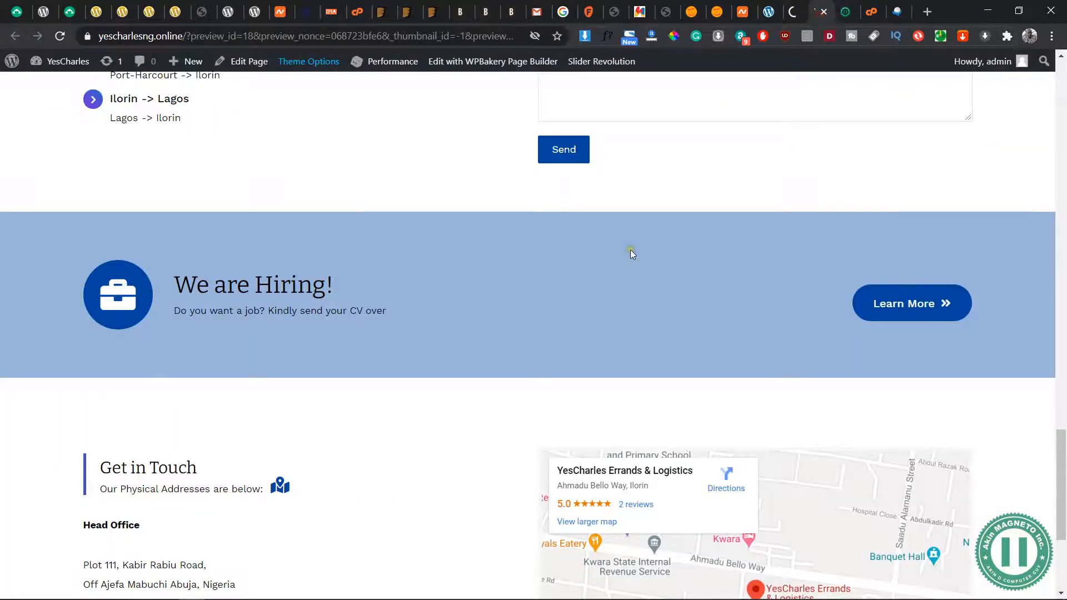
pyautogui.scroll(10, 631, 254)
pyautogui.scroll(5, 631, 255)
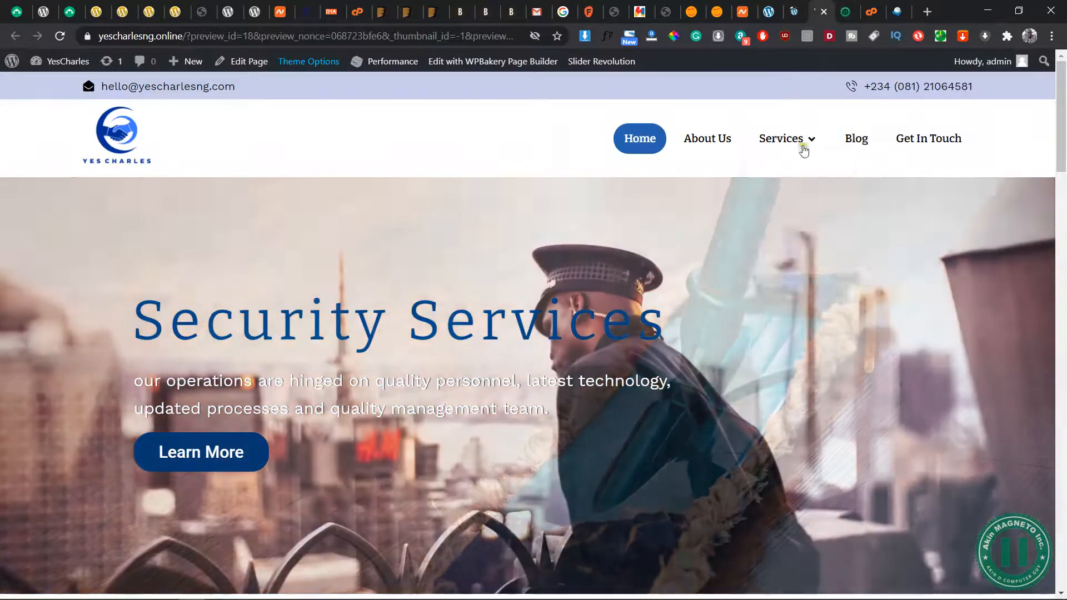
pyautogui.moveTo(817, 131)
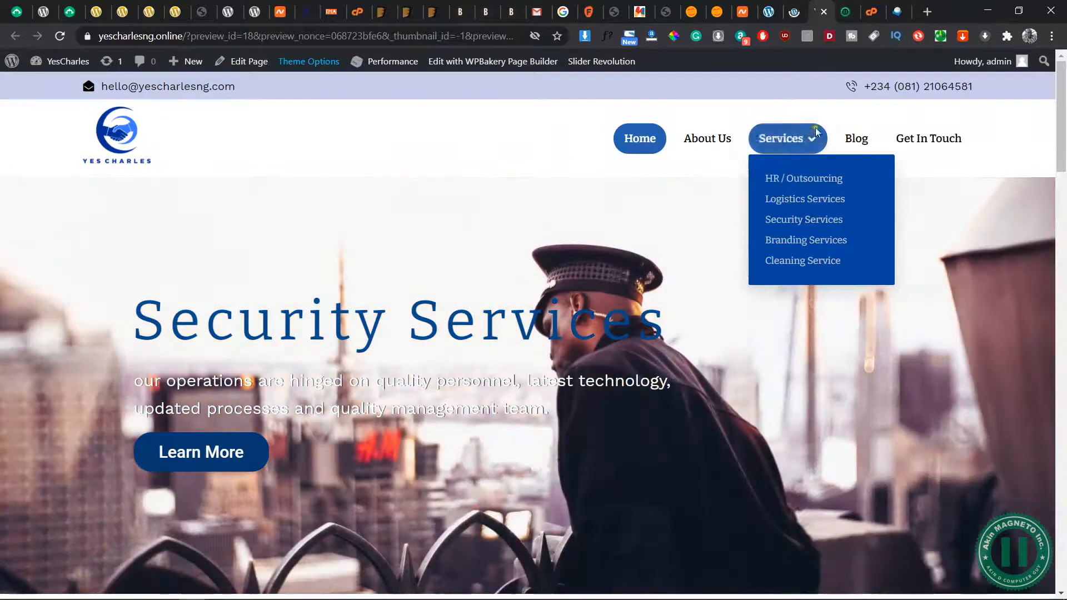
# Check the Home page's update in the editor and open the site's menu management page from the preview
pyautogui.click(794, 18)
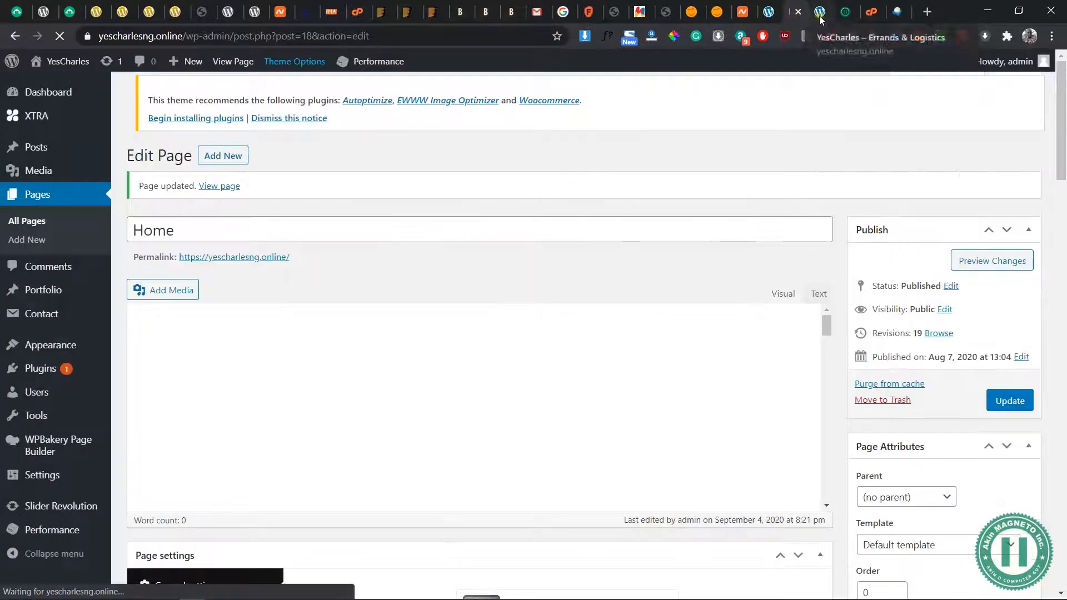
pyautogui.click(815, 12)
pyautogui.moveTo(73, 65)
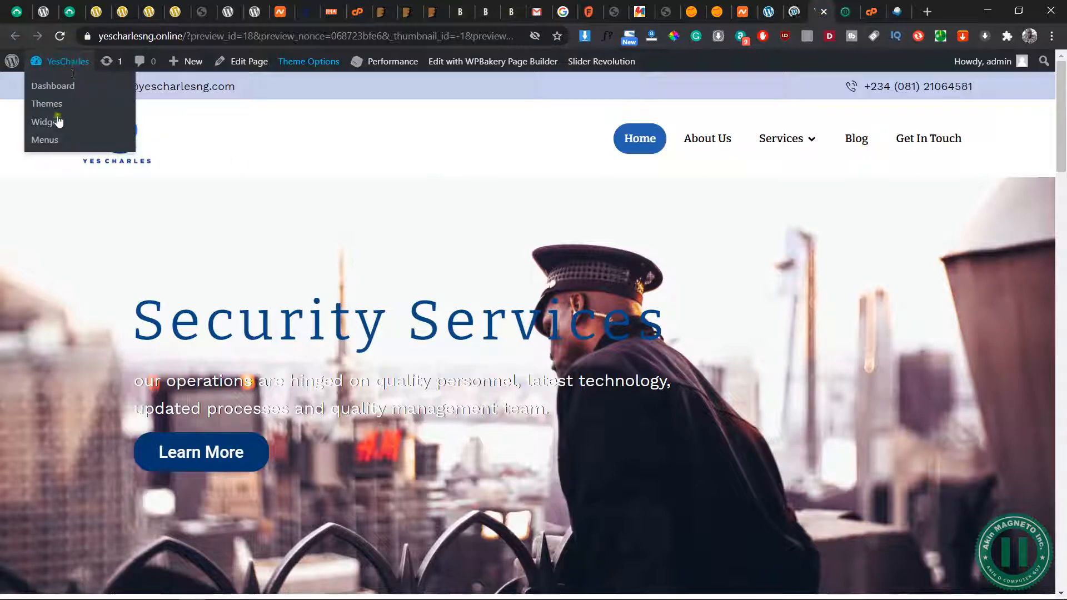
pyautogui.click(45, 140)
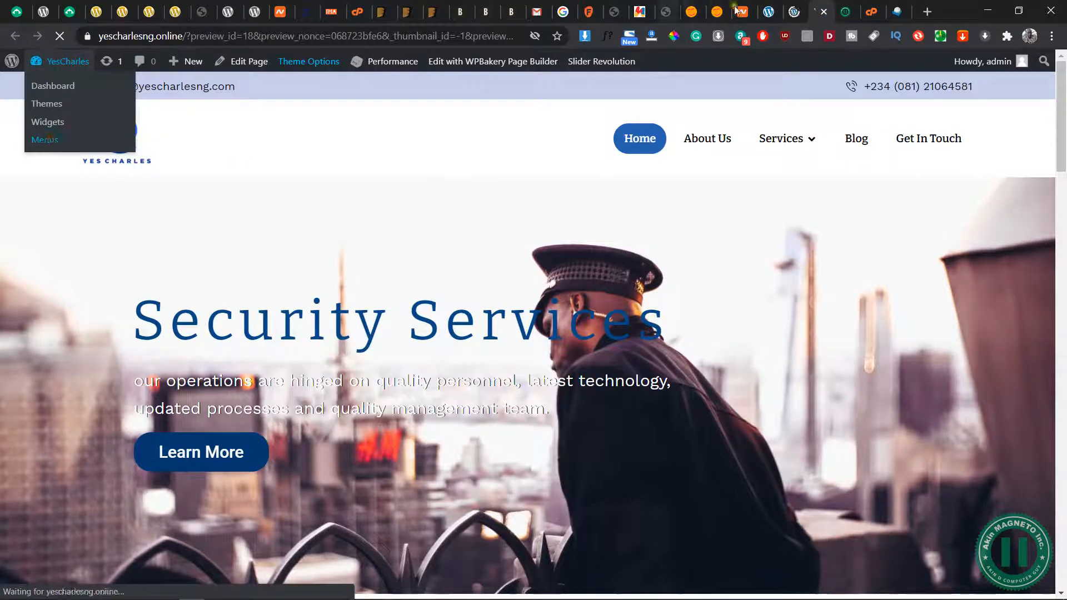
pyautogui.click(795, 11)
pyautogui.click(770, 17)
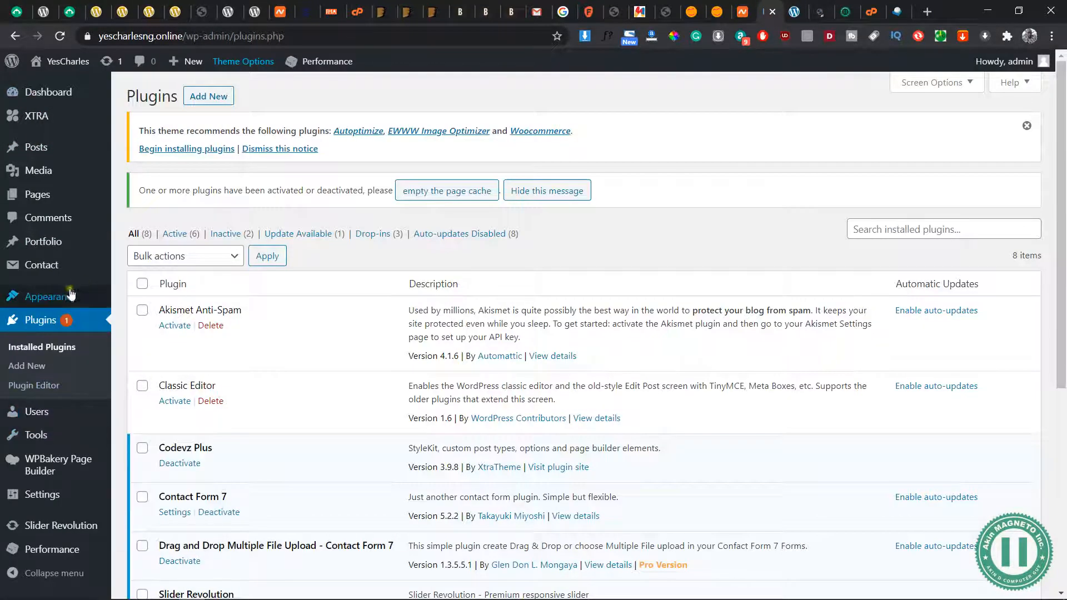
pyautogui.click(819, 18)
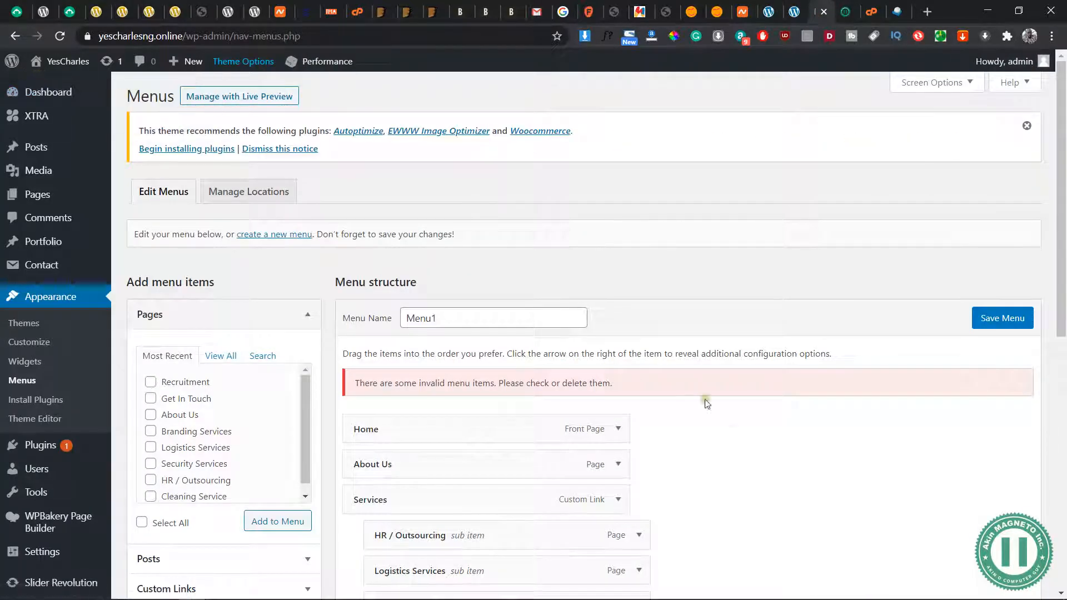
# Remove the invalid Cleaning Service sub item from Menu1
pyautogui.scroll(-5, 723, 423)
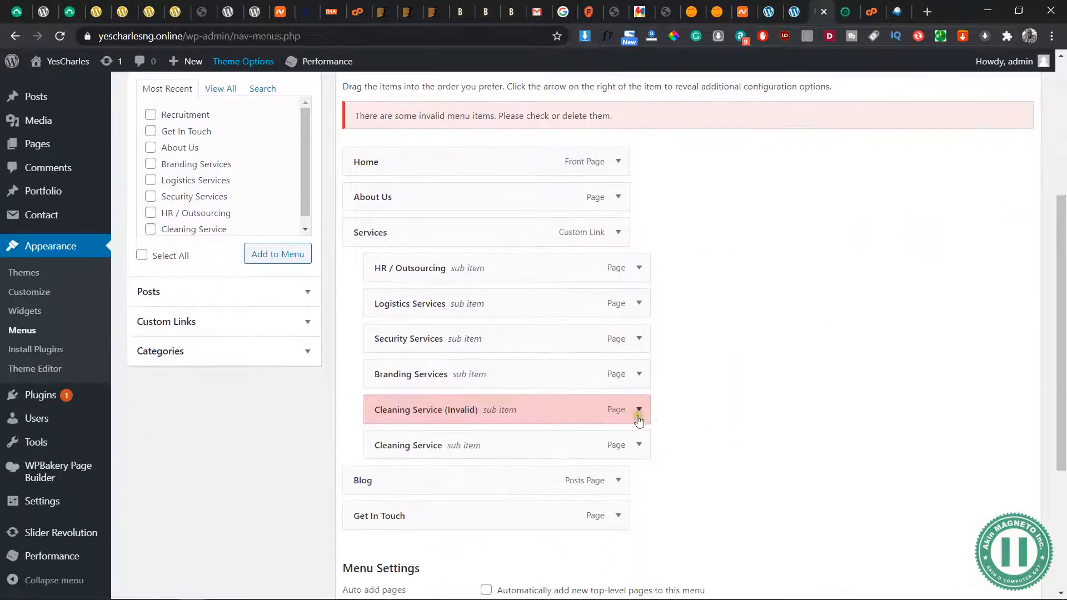
pyautogui.click(640, 412)
pyautogui.scroll(-2, 512, 509)
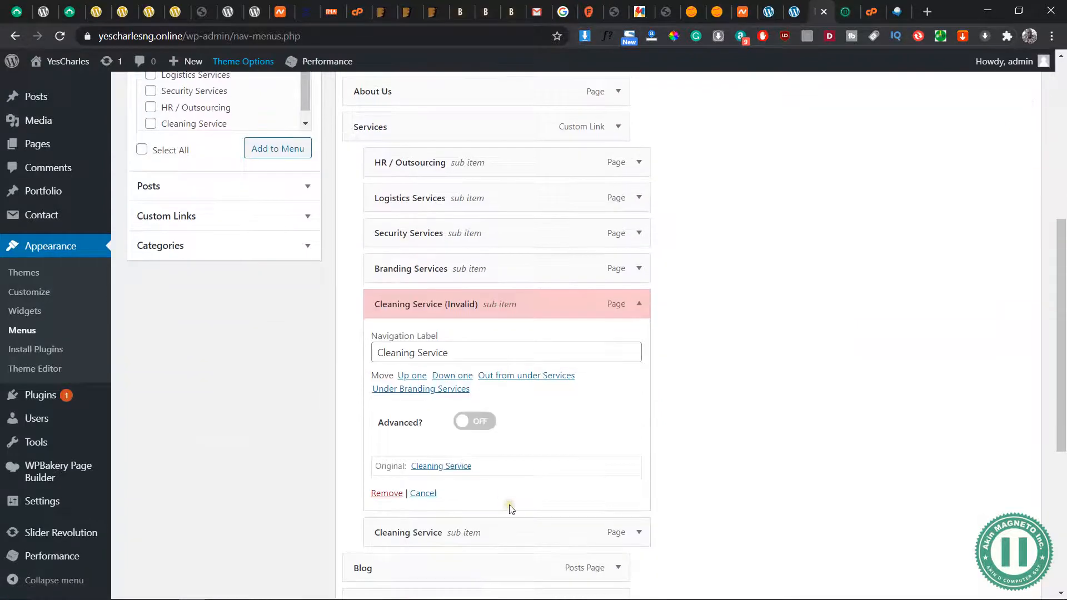
pyautogui.click(389, 493)
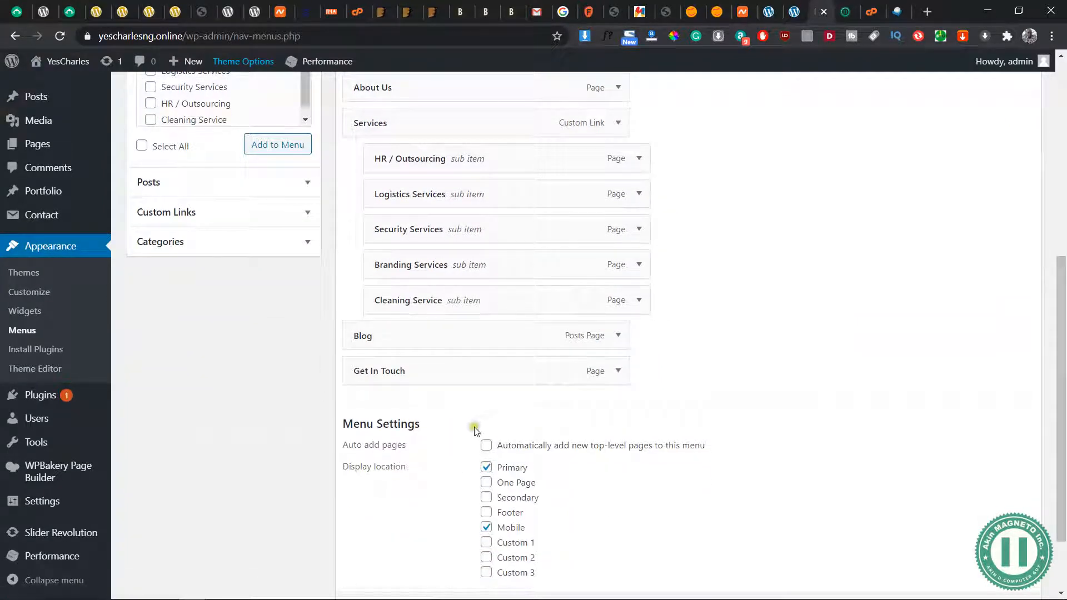
# Add the Recruitment page to Menu1 and place it as a top-level item directly above Blog
pyautogui.scroll(3, 251, 209)
pyautogui.click(151, 173)
pyautogui.click(278, 311)
pyautogui.scroll(-1, 836, 333)
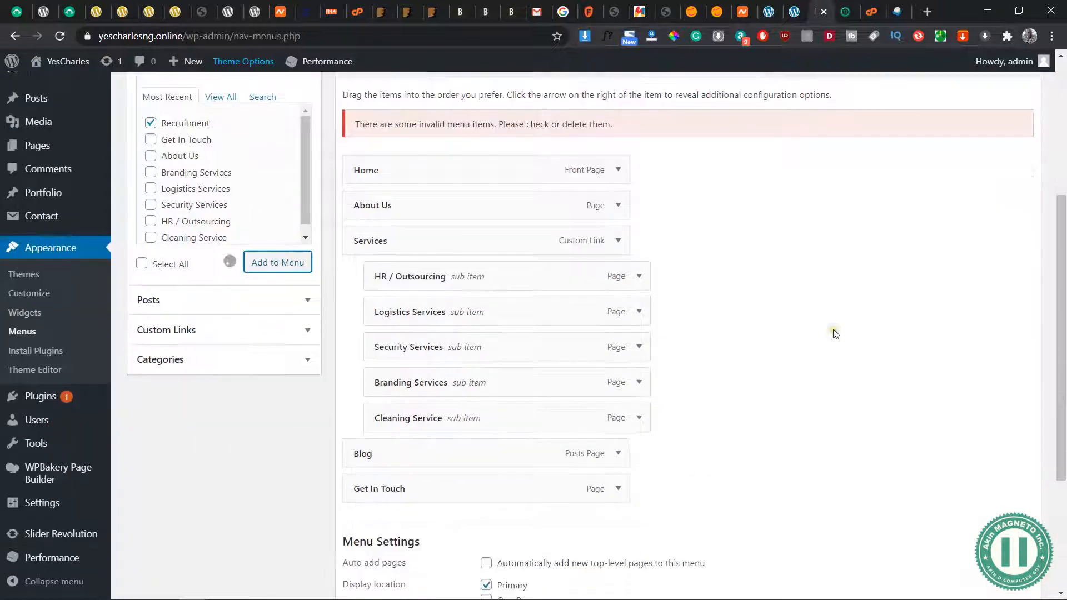
pyautogui.scroll(-1, 835, 334)
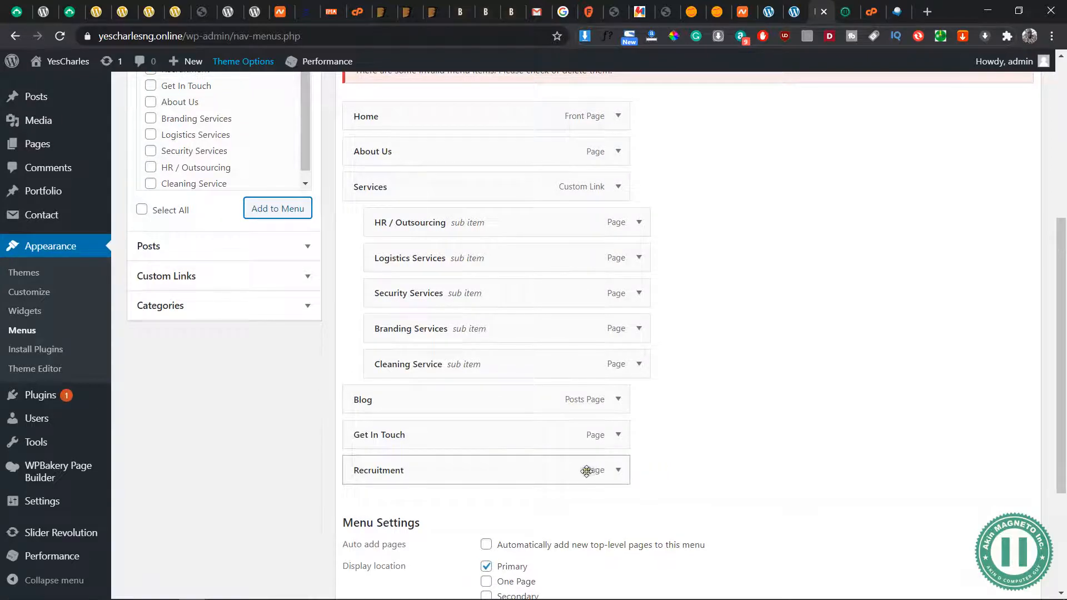
pyautogui.moveTo(513, 471); pyautogui.dragTo(517, 401)
# Set the Recruitment menu item's navigation label to "Vacancy" and save the menu
pyautogui.scroll(-1, 665, 400)
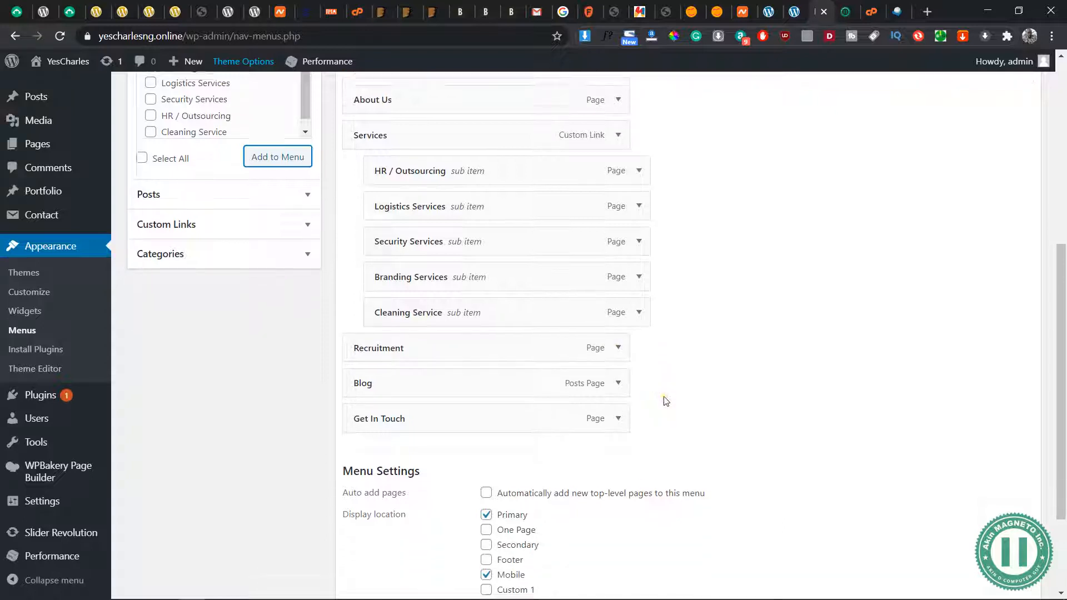
pyautogui.click(619, 341)
pyautogui.doubleClick(431, 387)
pyautogui.write('C')
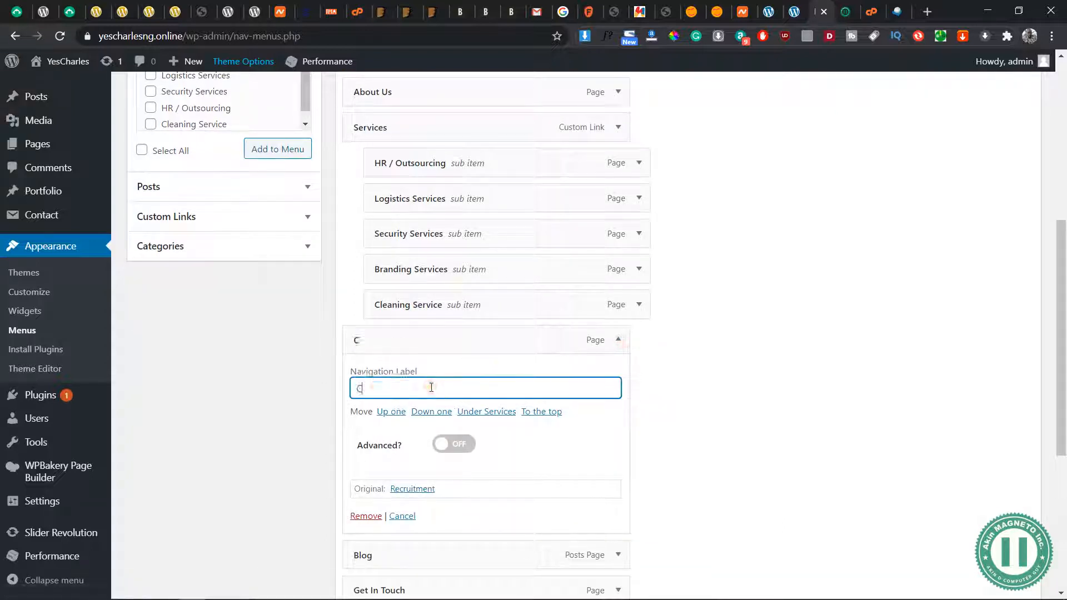
pyautogui.write('=Vaa')
pyautogui.hotkey('ctrl', 'a')
pyautogui.write('V')
pyautogui.click(619, 340)
pyautogui.scroll(-2, 554, 463)
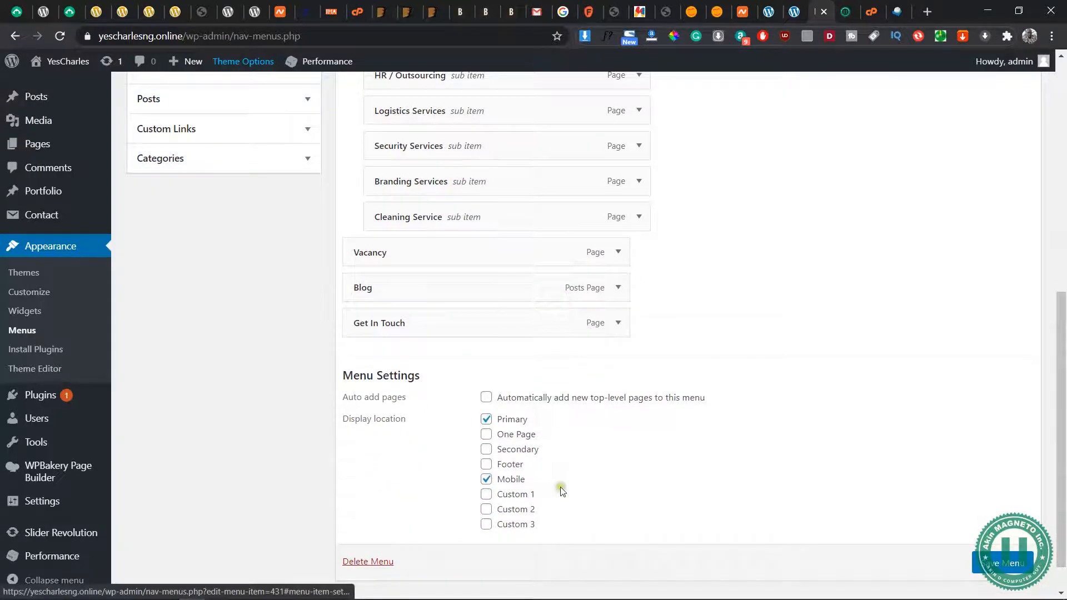
pyautogui.scroll(-1, 694, 491)
pyautogui.click(1012, 533)
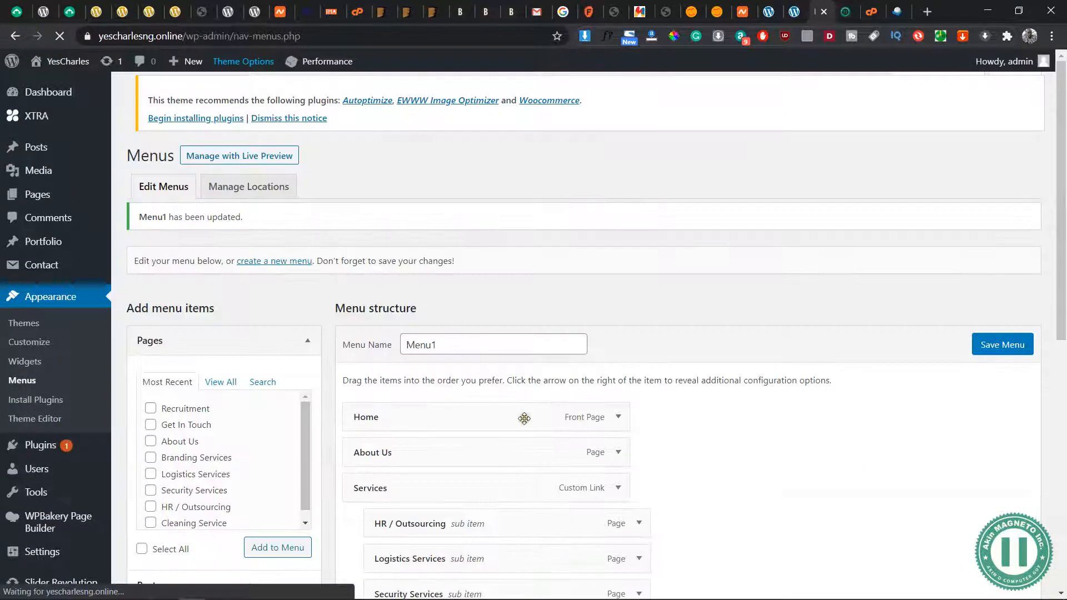
# Change the Recruitment page item's navigation label to "Submit Your CV" and save Menu1
pyautogui.scroll(-5, 562, 472)
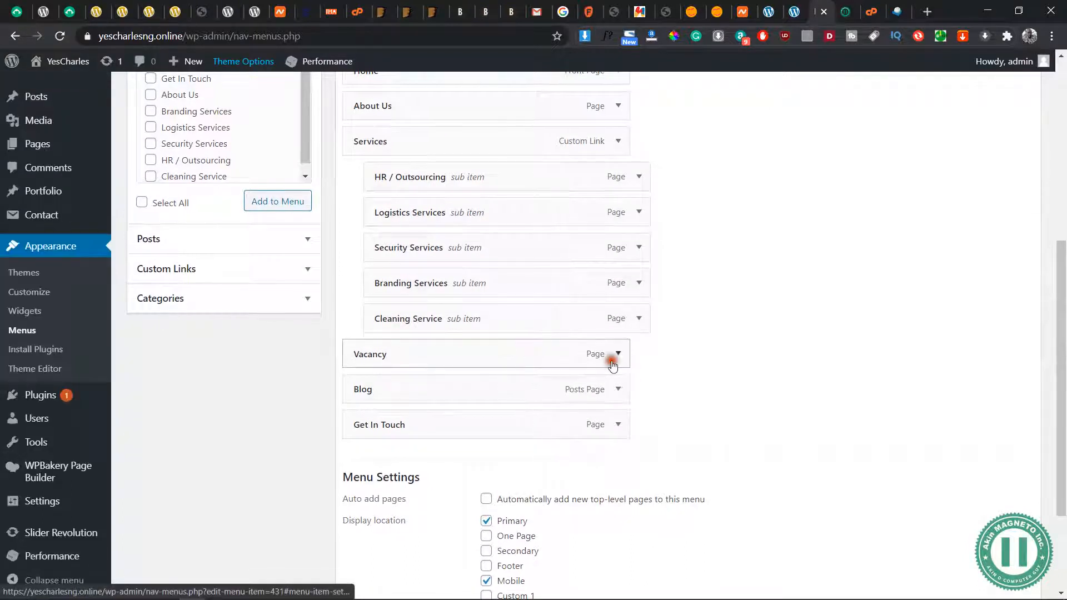
pyautogui.click(616, 355)
pyautogui.click(478, 400)
pyautogui.hotkey('ctrl', 'a')
pyautogui.write('Su')
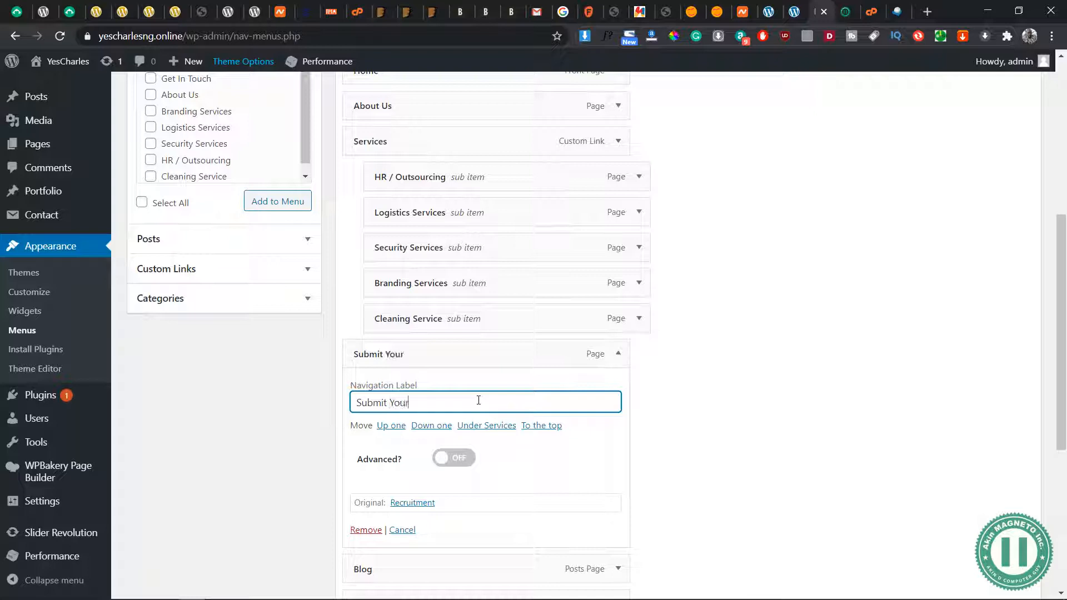
pyautogui.write('bmit Your CV')
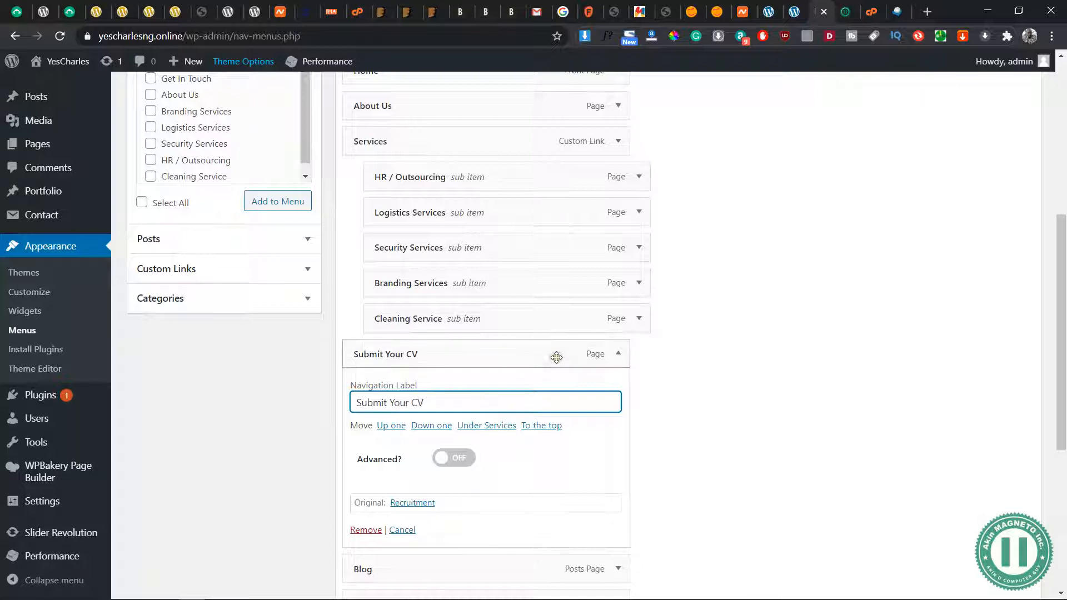
pyautogui.click(620, 353)
pyautogui.click(1003, 535)
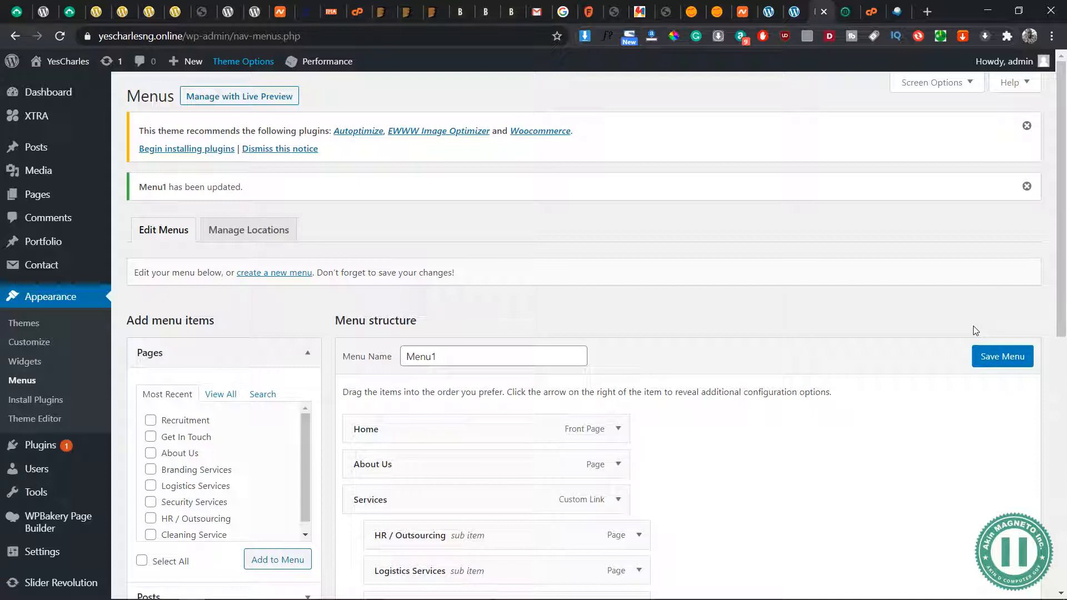
# Visit the live YesCharles site from the menu editor and check the header navigation
pyautogui.hotkey('alt', 'Tab')
pyautogui.hotkey('alt', 'Tab')
pyautogui.click(851, 11)
pyautogui.click(820, 11)
pyautogui.moveTo(48, 63)
pyautogui.click(52, 85)
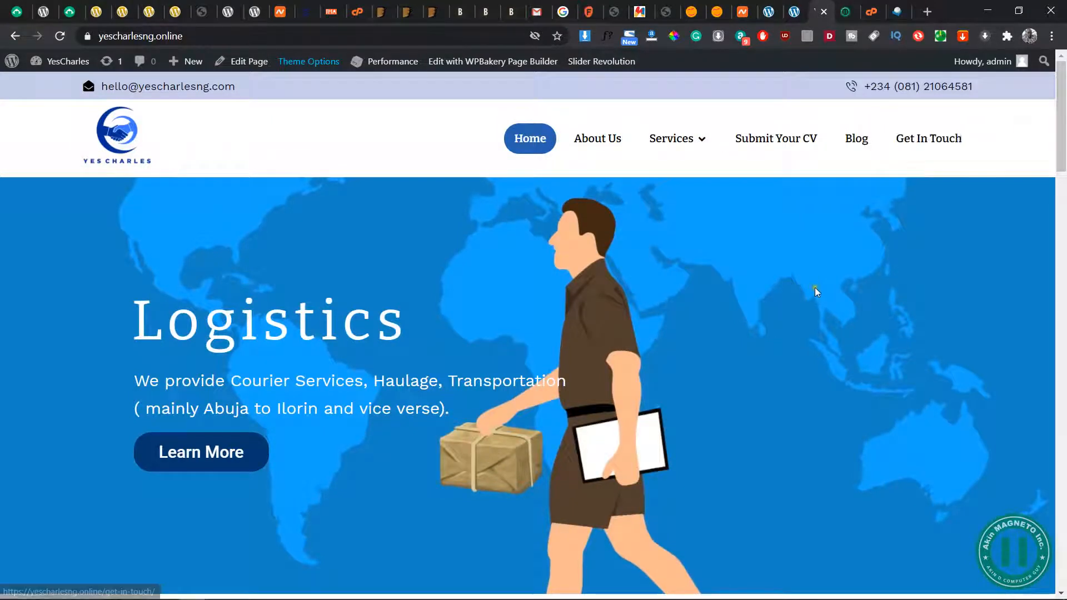
# Examine the live YesCharles Home page from the header and slider down to the services, hiring and contact sections
pyautogui.scroll(-6, 587, 260)
pyautogui.scroll(-10, 586, 259)
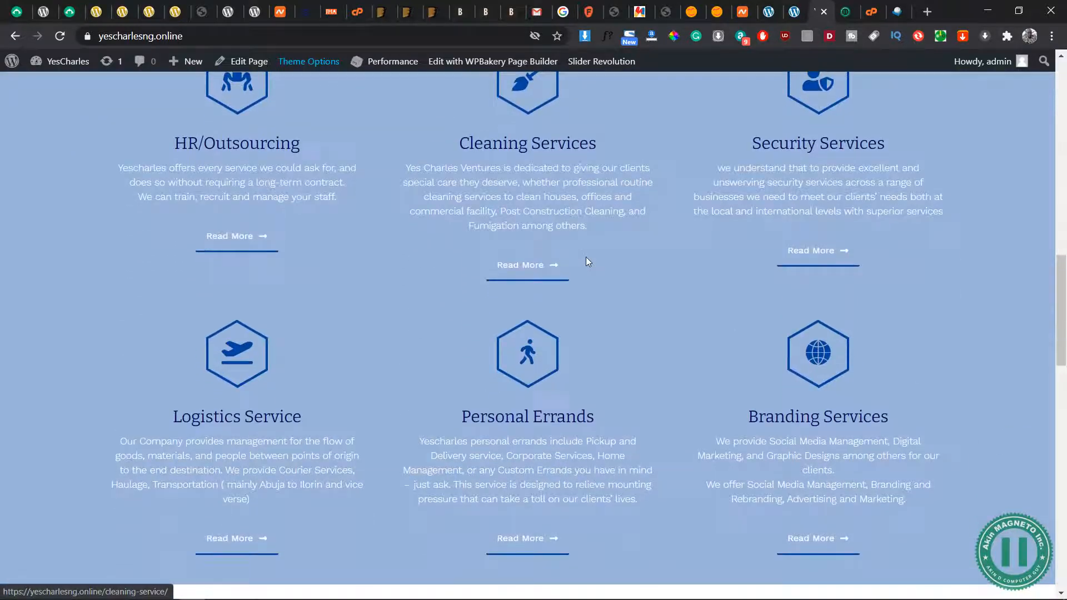
pyautogui.scroll(15, 586, 262)
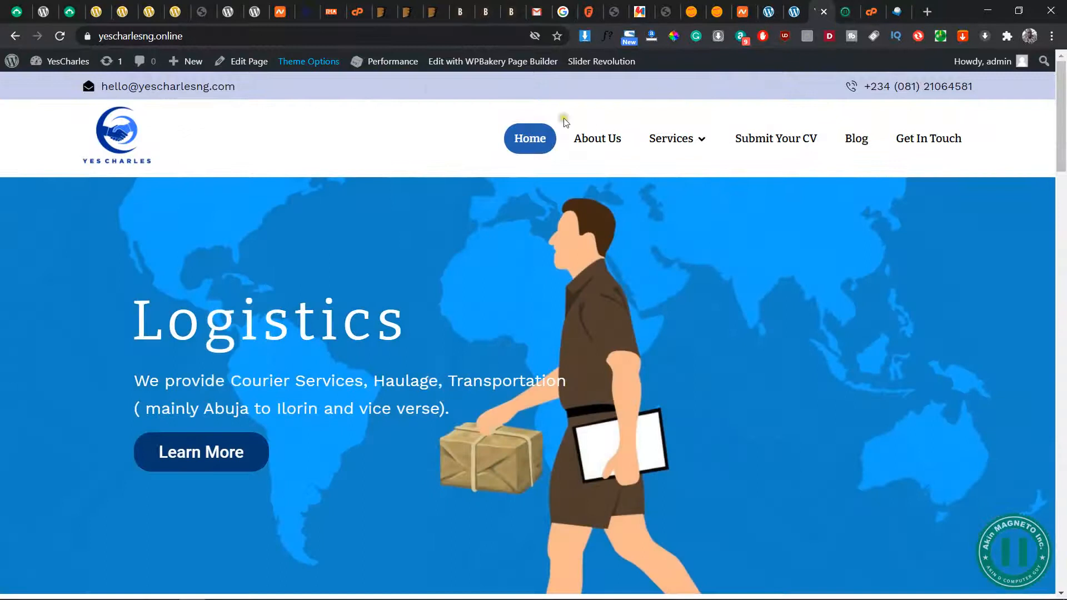
pyautogui.click(194, 36)
pyautogui.click(194, 35)
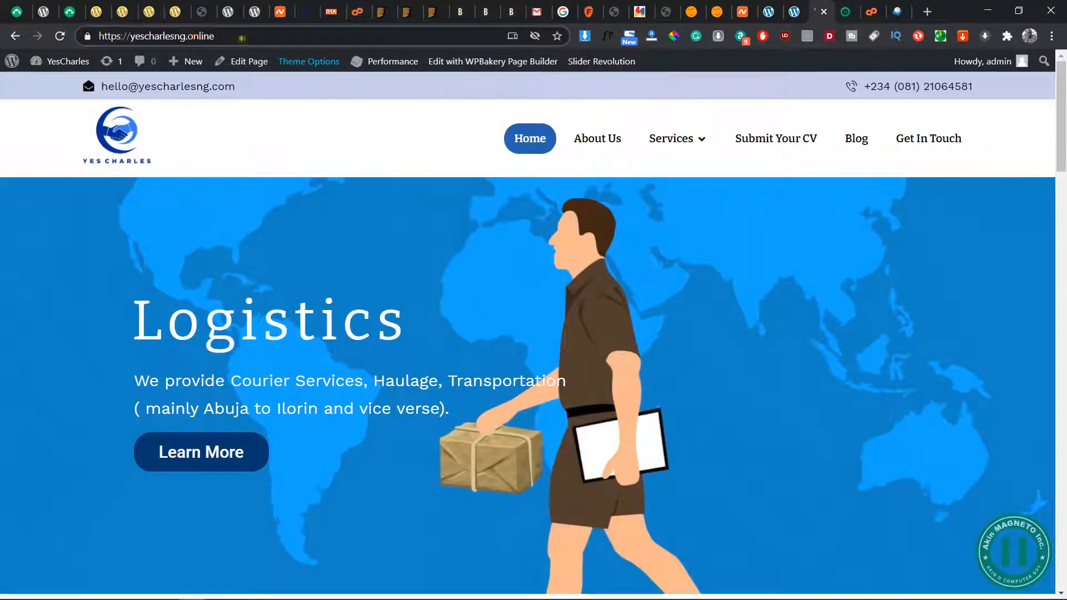
pyautogui.click(798, 20)
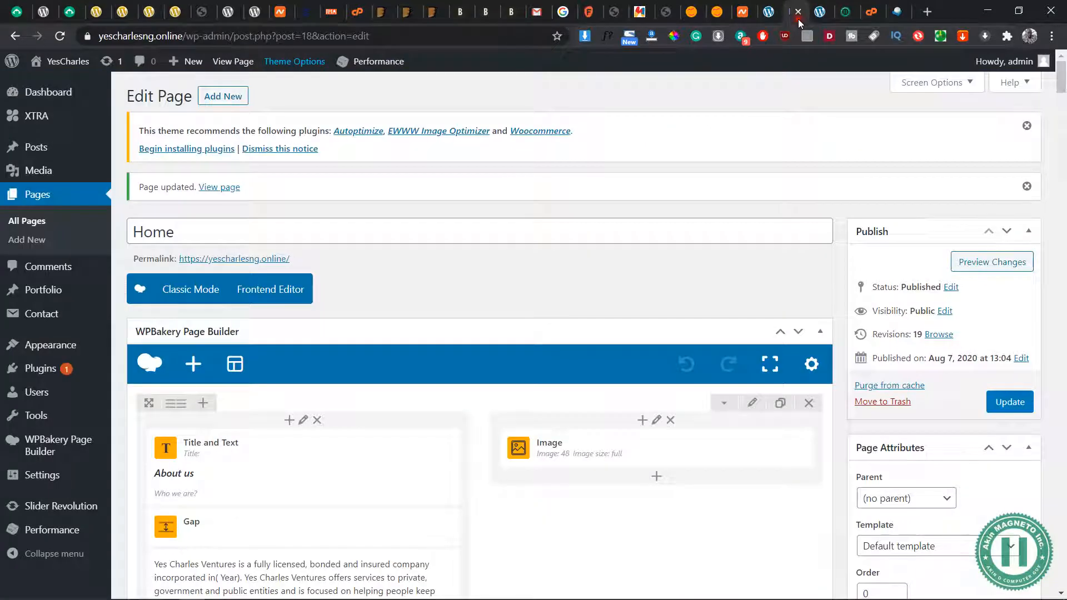
pyautogui.click(829, 21)
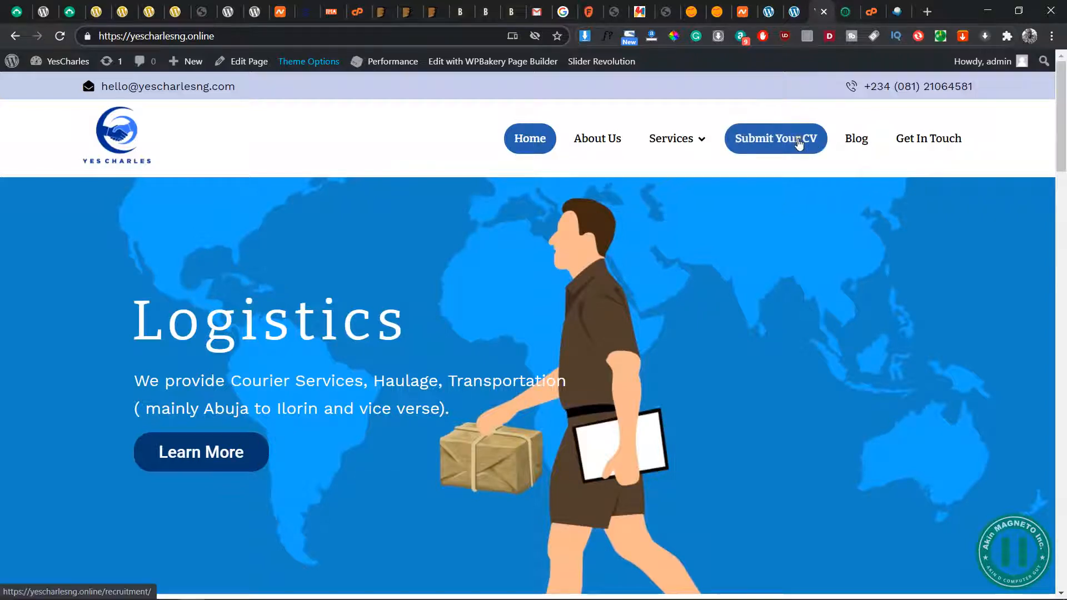
pyautogui.scroll(-10, 702, 266)
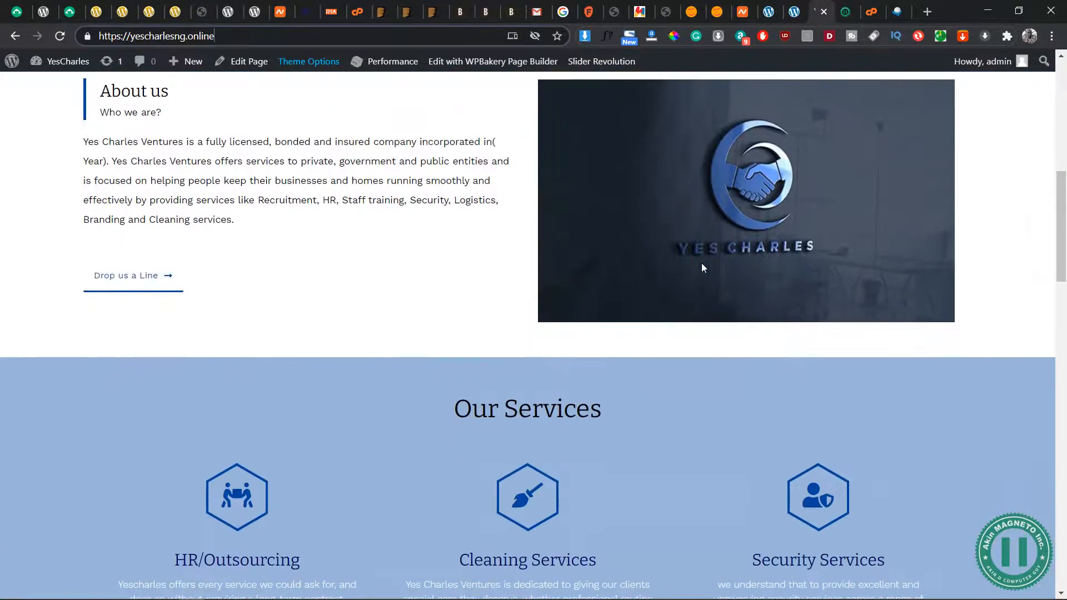
pyautogui.scroll(-3, 405, 264)
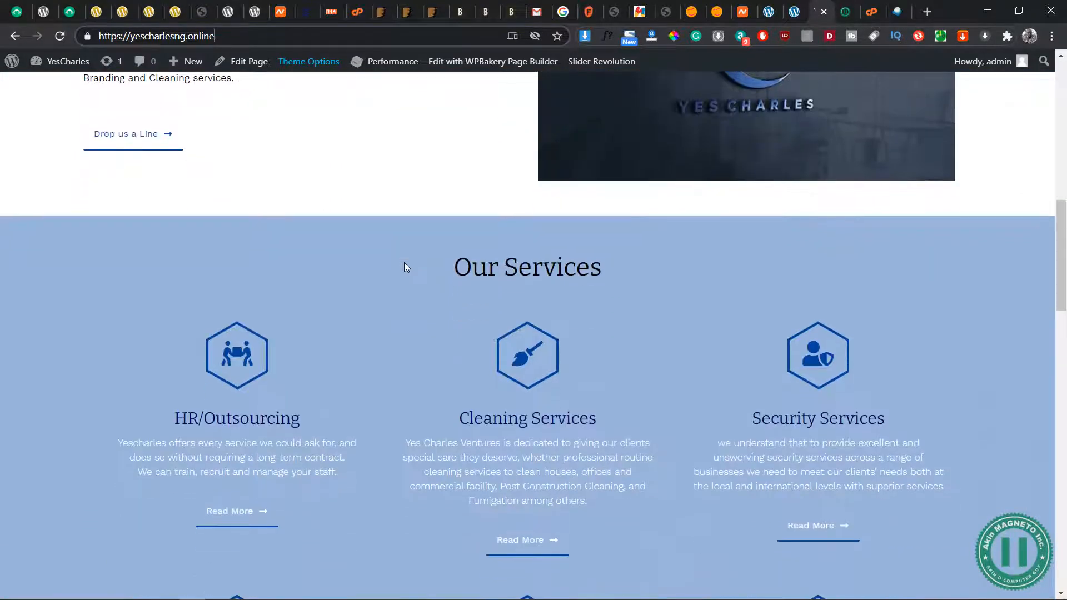
pyautogui.scroll(-20, 405, 264)
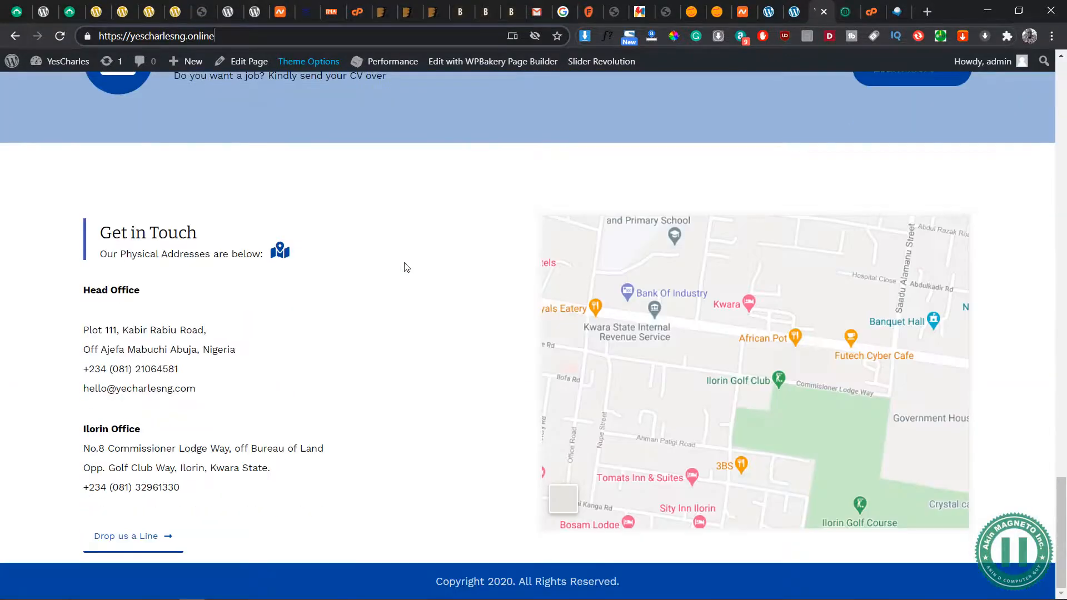
pyautogui.scroll(20, 404, 264)
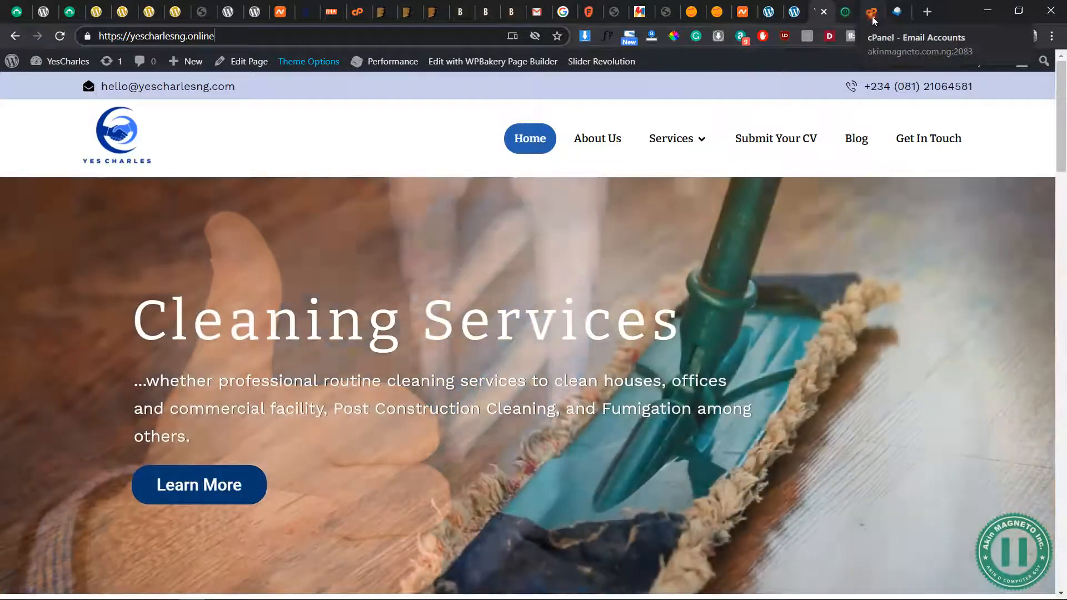
# Switch to cPanel, return to its main page, and open File Manager and Backup in separate browser tabs
pyautogui.click(871, 12)
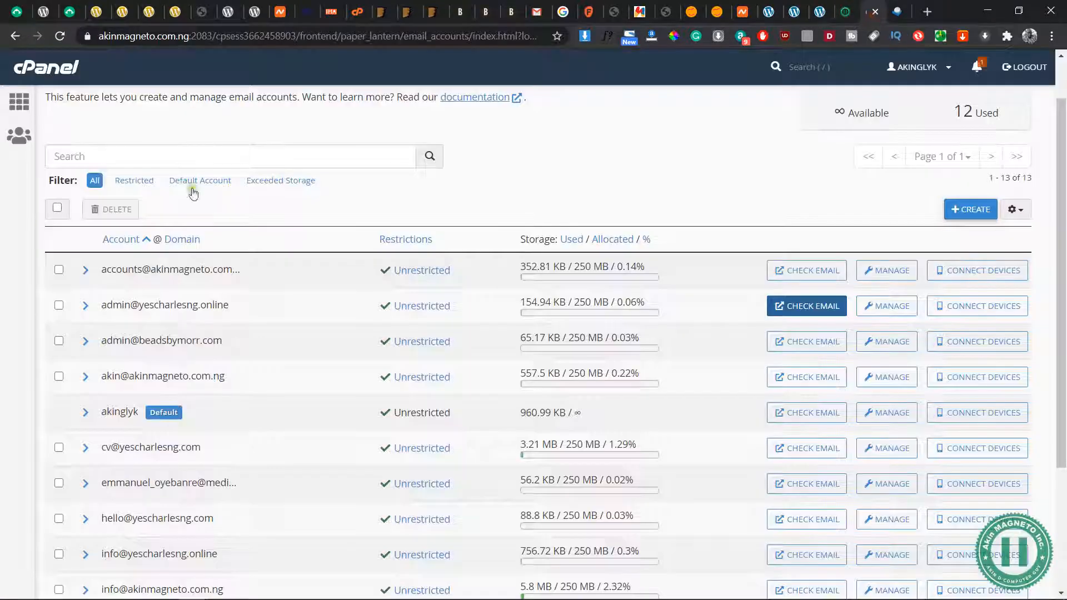
pyautogui.click(19, 101)
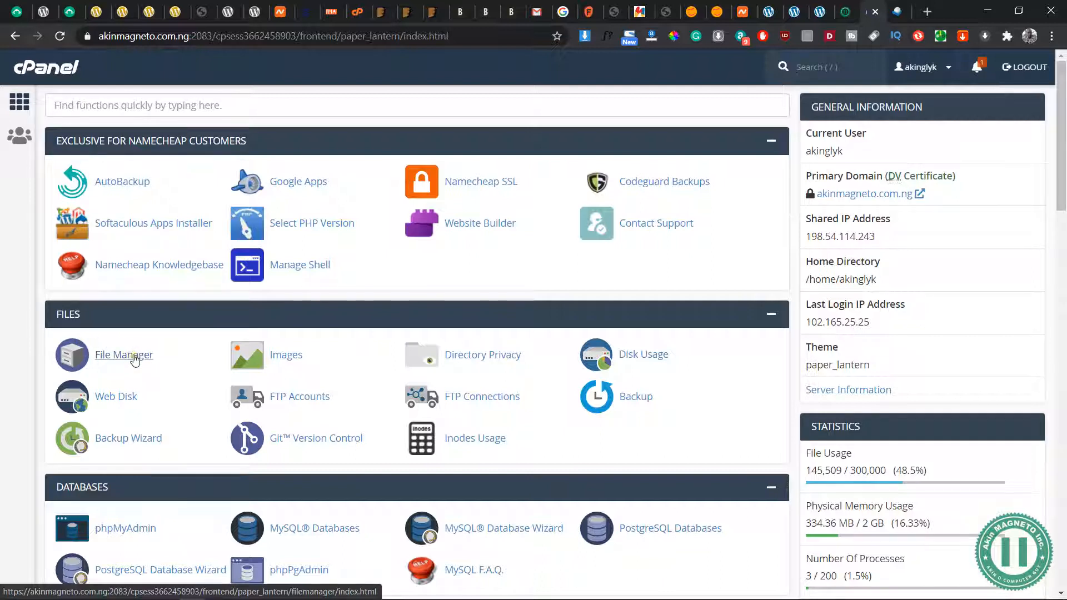
pyautogui.click(135, 360)
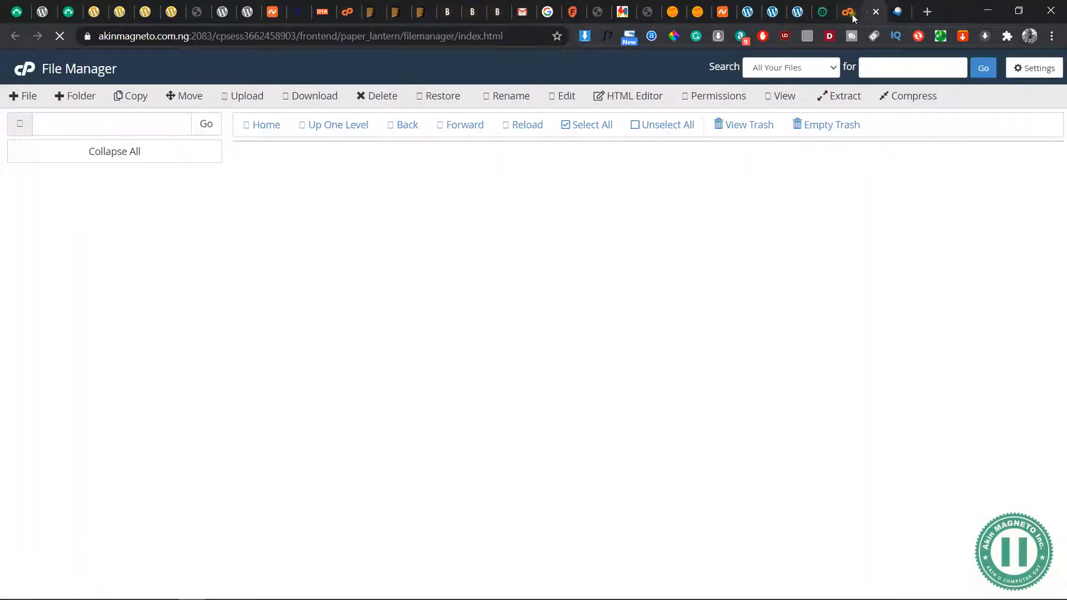
pyautogui.click(847, 17)
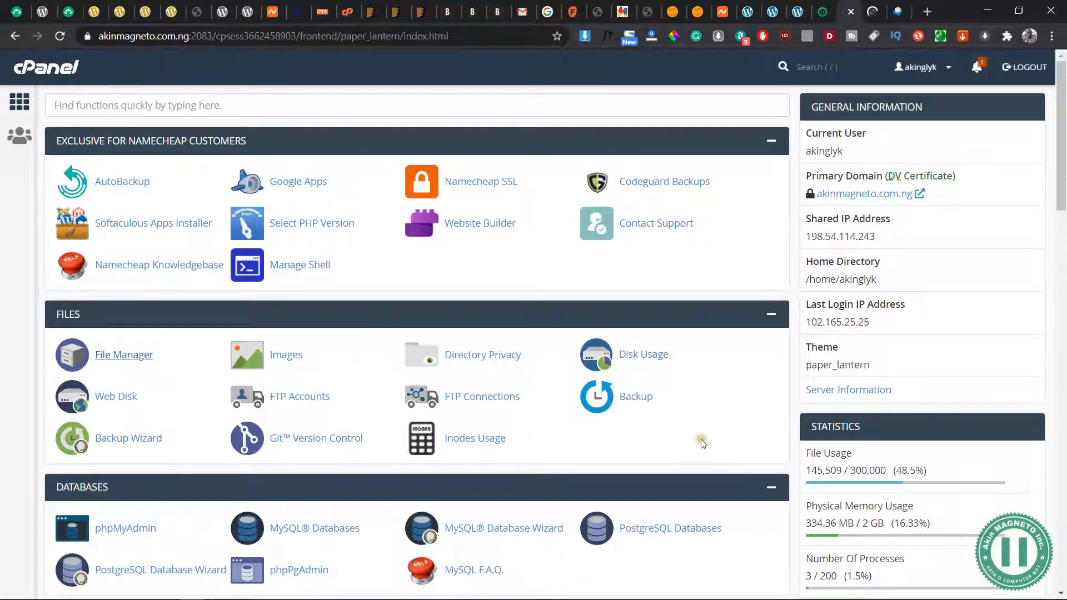
pyautogui.click(635, 398)
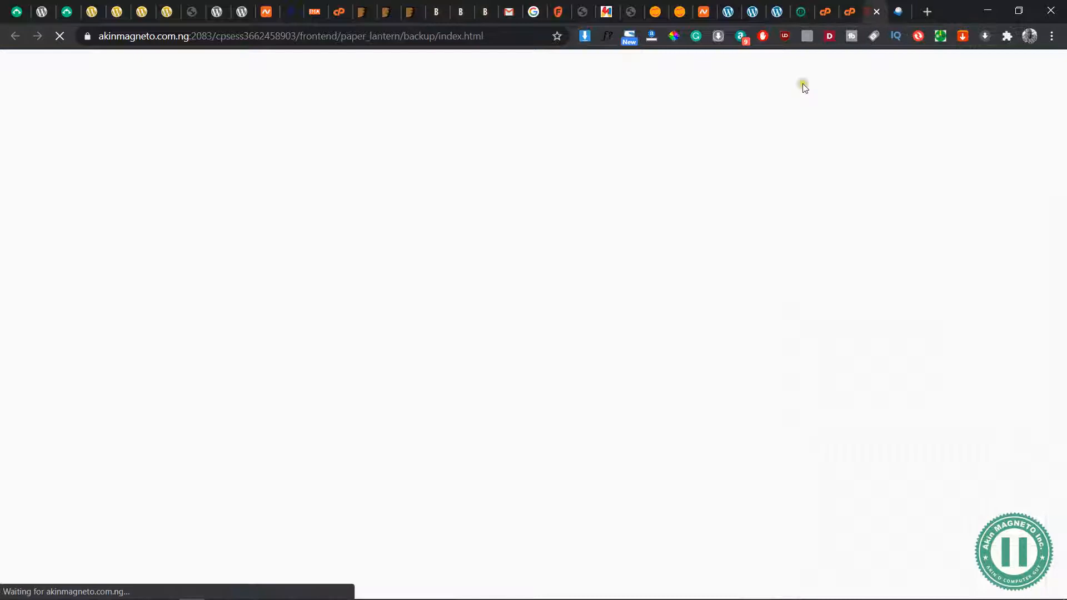
# Examine the partial backup options and the list of MySQL databases available for backup
pyautogui.scroll(-5, 342, 326)
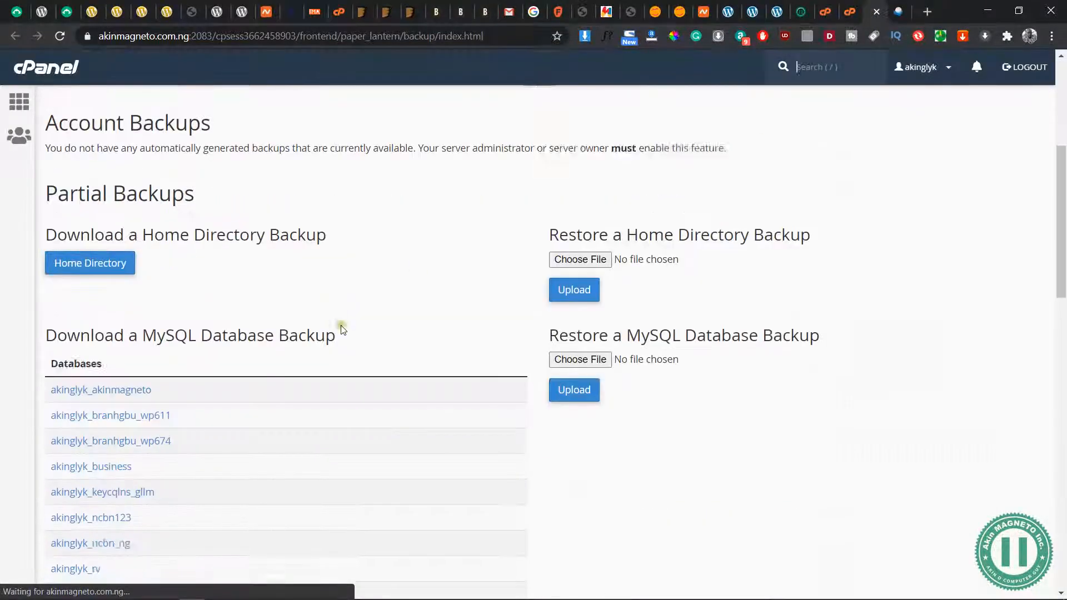
pyautogui.scroll(-3, 342, 329)
pyautogui.scroll(-3, 383, 398)
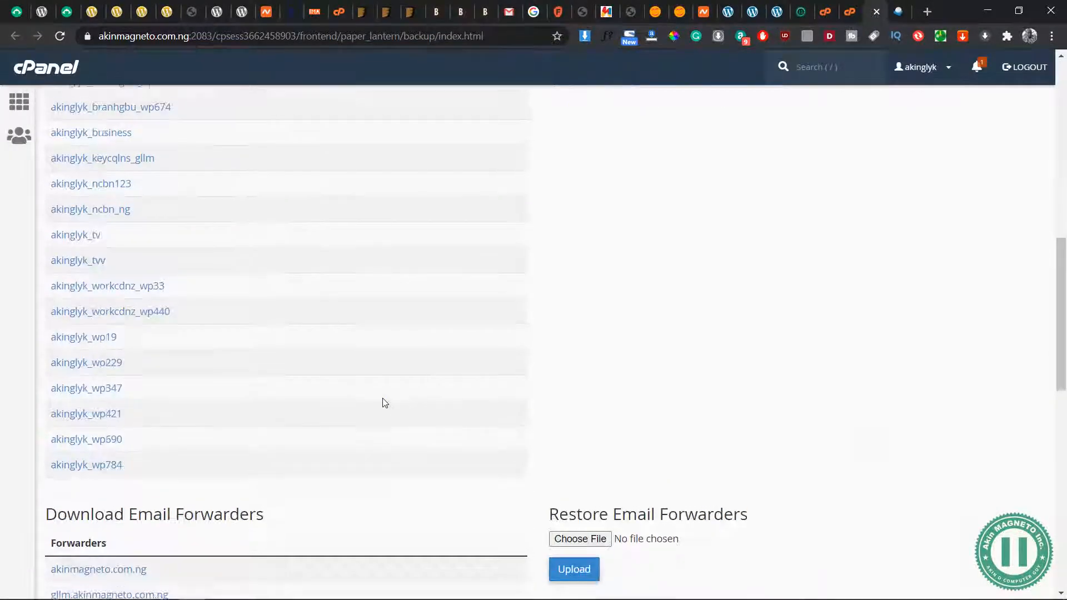
pyautogui.scroll(2, 383, 399)
pyautogui.scroll(-5, 383, 403)
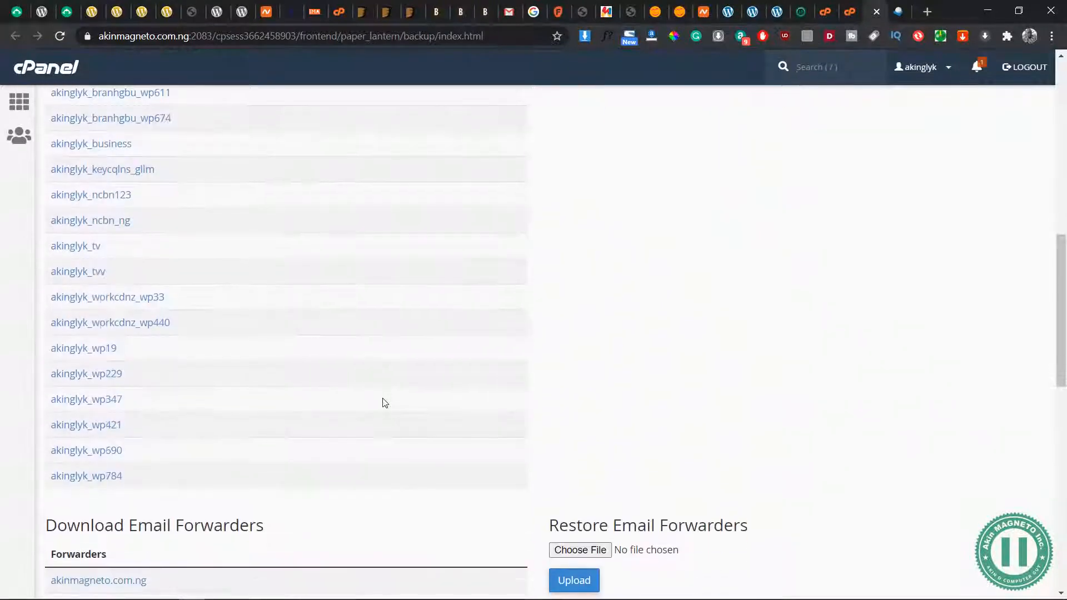
pyautogui.scroll(2, 383, 402)
pyautogui.scroll(5, 114, 405)
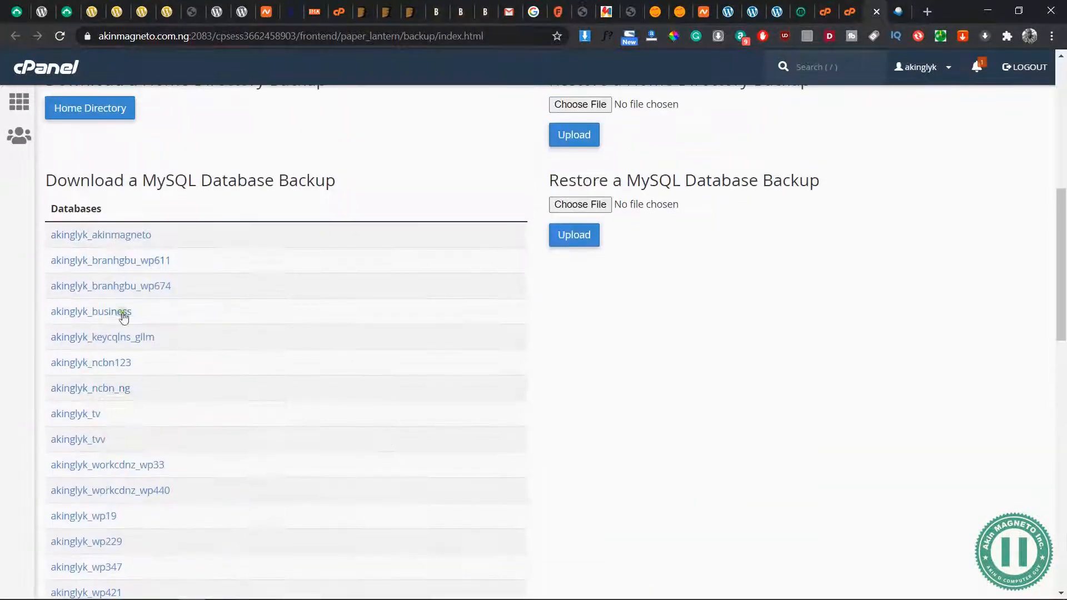
pyautogui.scroll(-3, 122, 317)
pyautogui.scroll(5, 123, 318)
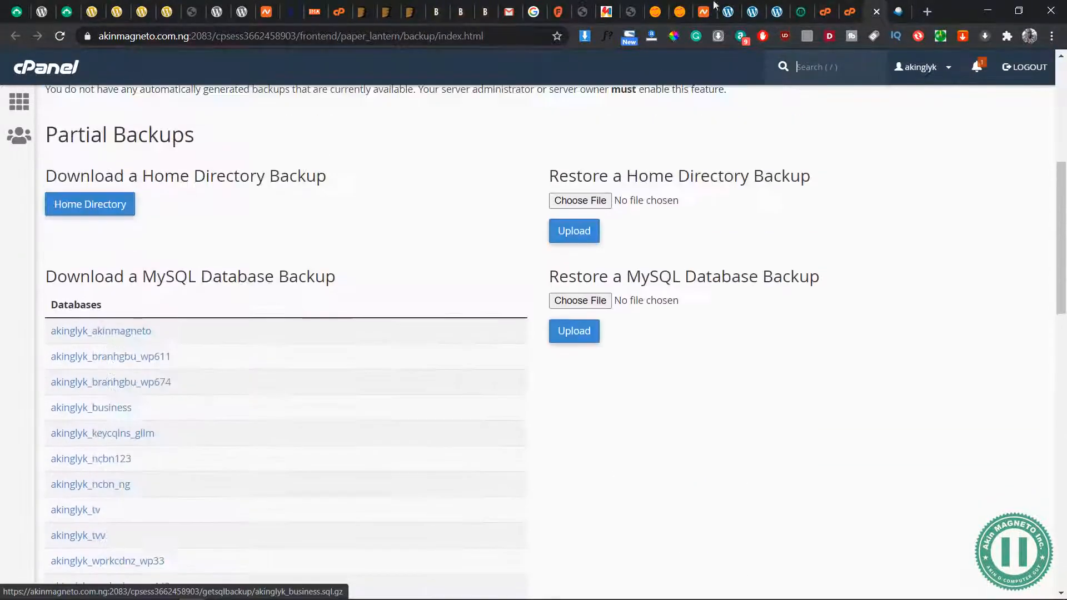
# Download the MySQL database backup of akinglyk_wp784 from the Backup page
pyautogui.click(849, 16)
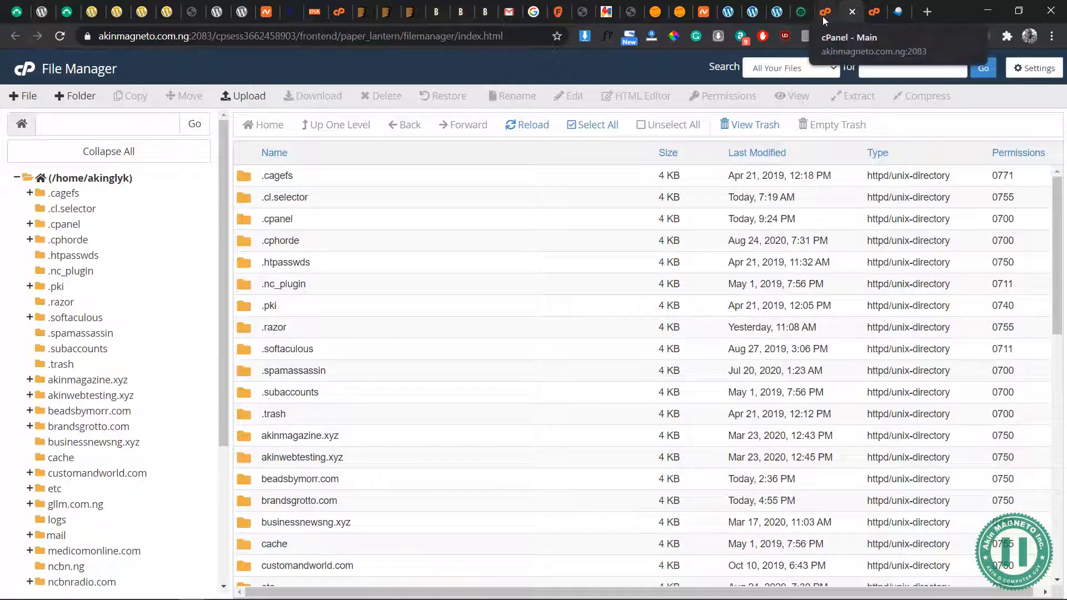
pyautogui.click(823, 16)
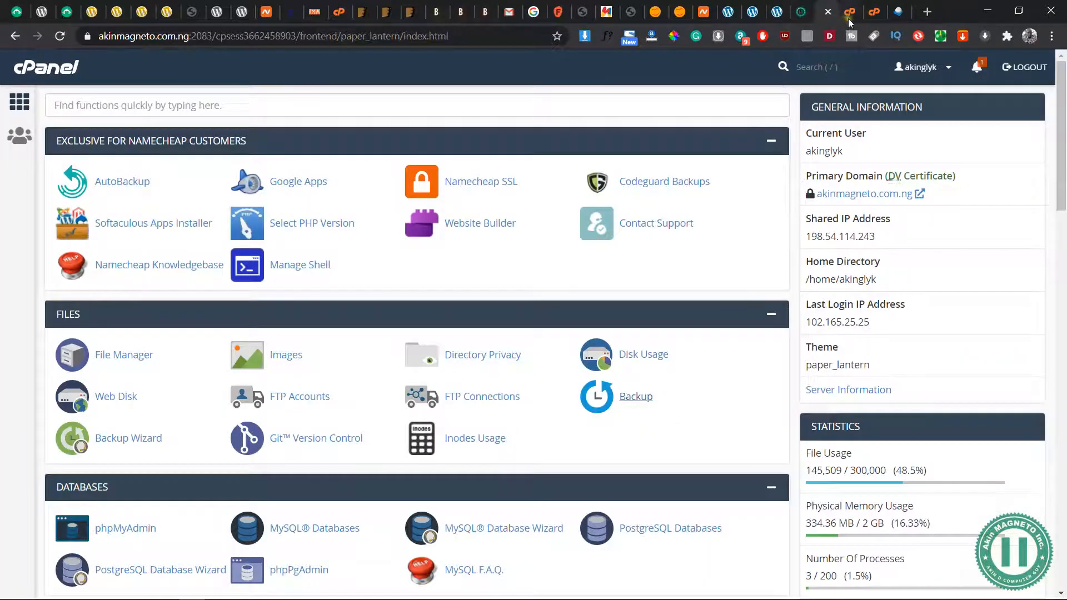
pyautogui.click(847, 18)
pyautogui.click(871, 19)
pyautogui.scroll(-4, 317, 385)
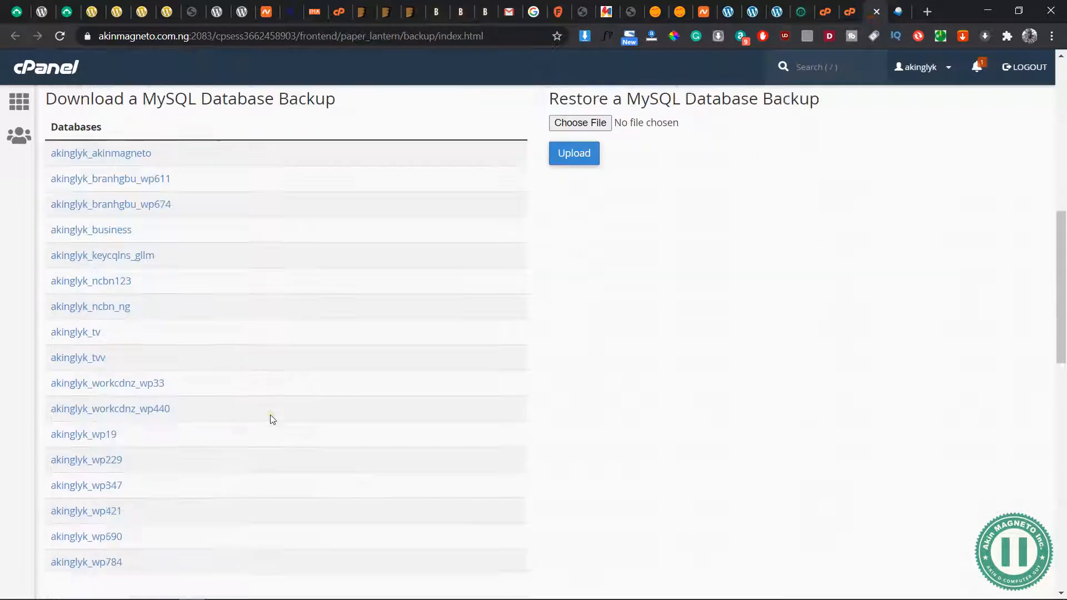
pyautogui.click(95, 506)
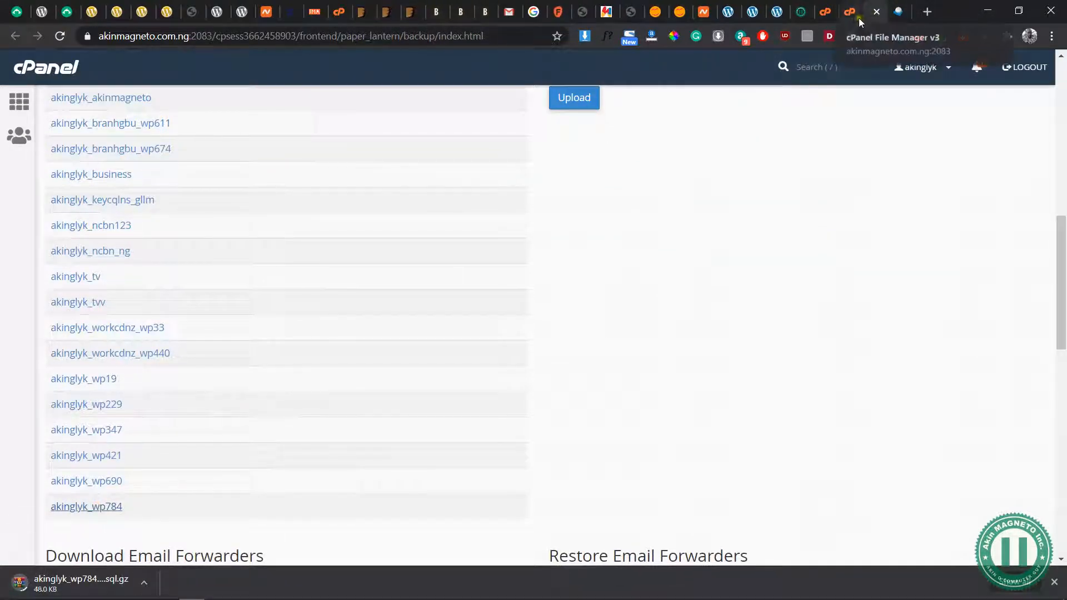
pyautogui.scroll(-2, 656, 463)
pyautogui.scroll(4, 656, 463)
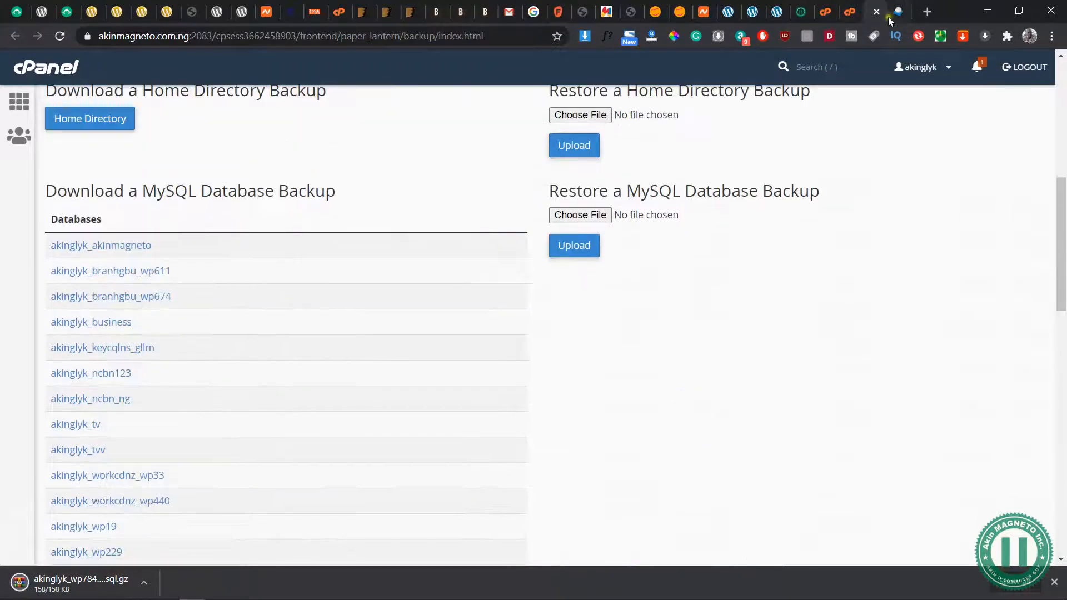
# Return to File Manager and open the yescharlesng.online folder in the home directory
pyautogui.click(845, 21)
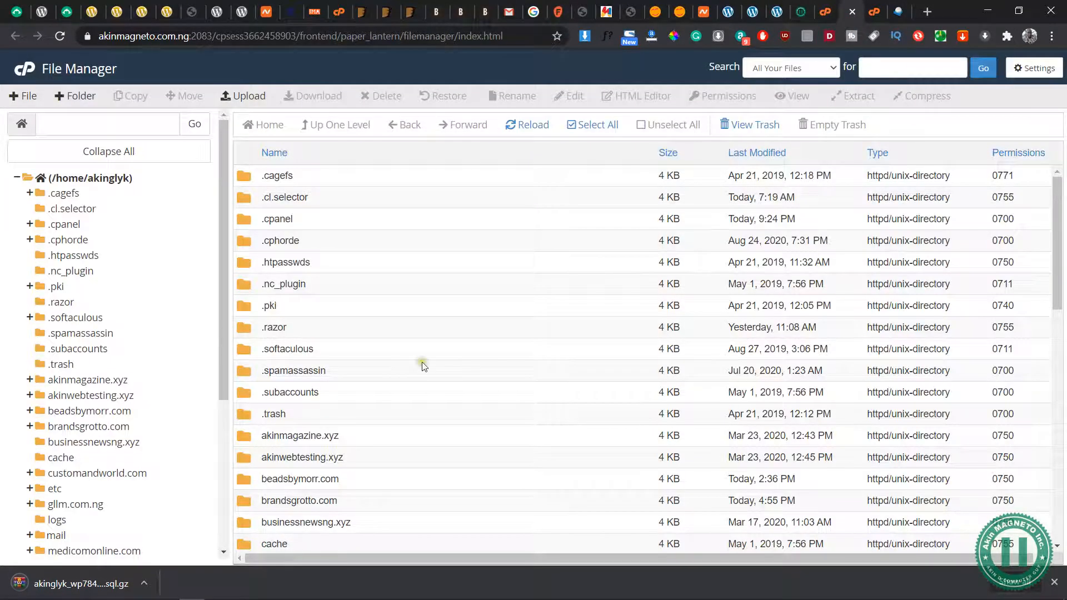
pyautogui.scroll(-2, 424, 365)
pyautogui.scroll(-4, 156, 423)
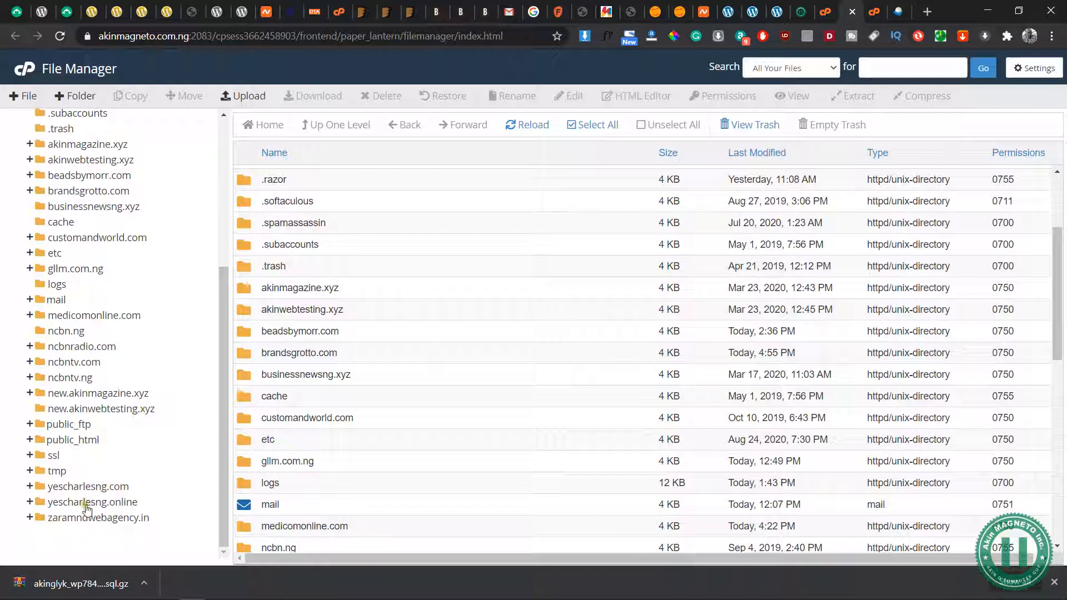
pyautogui.click(104, 505)
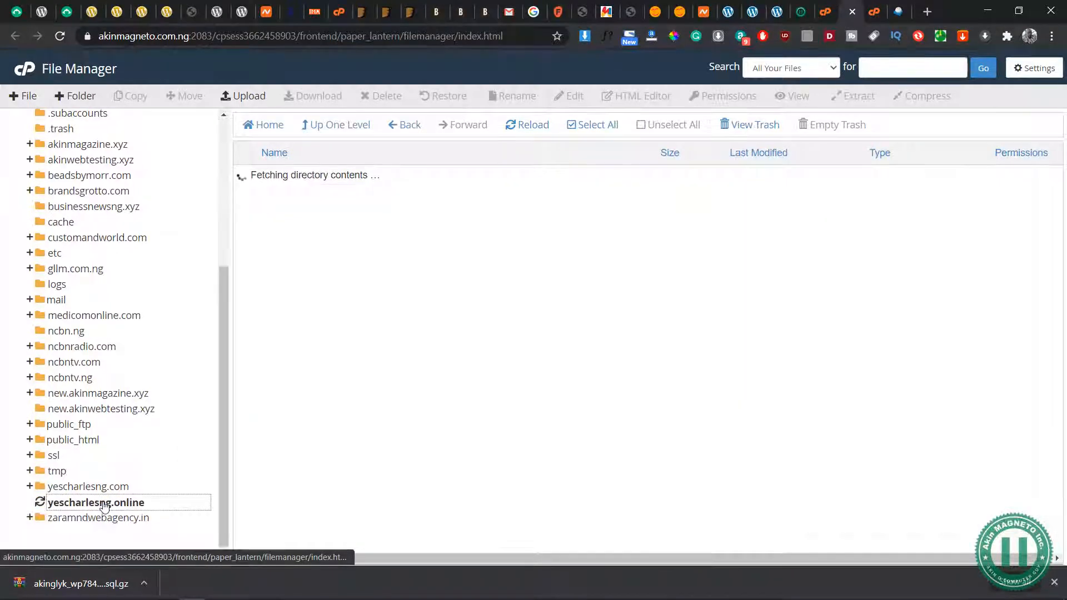
pyautogui.scroll(-3, 178, 502)
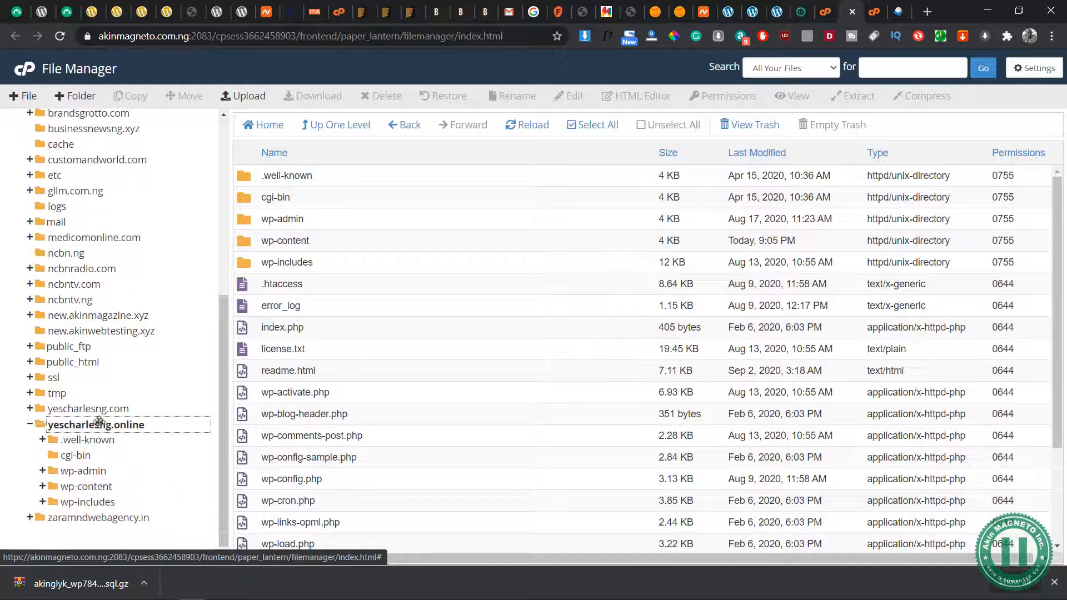
pyautogui.rightClick(81, 427)
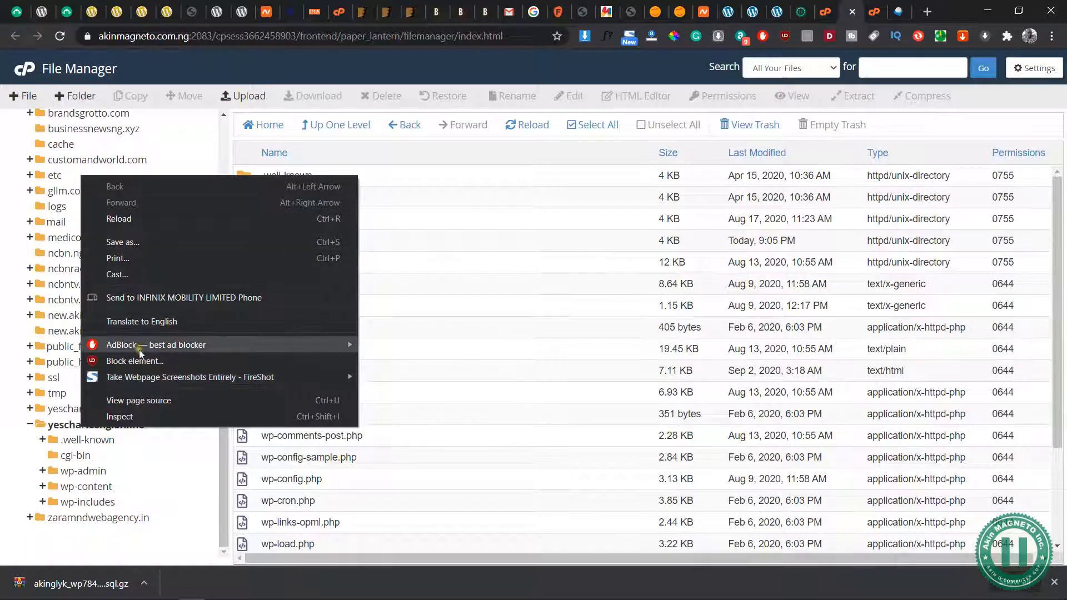
pyautogui.click(2, 447)
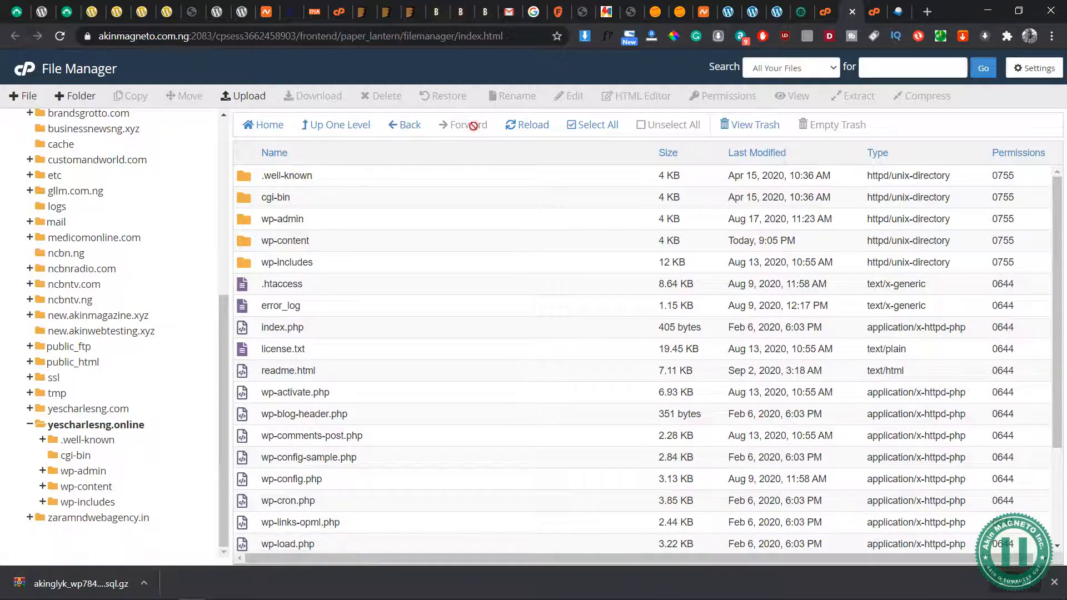
# Create a folder named BACKUP inside yescharlesng.online and open it
pyautogui.click(609, 125)
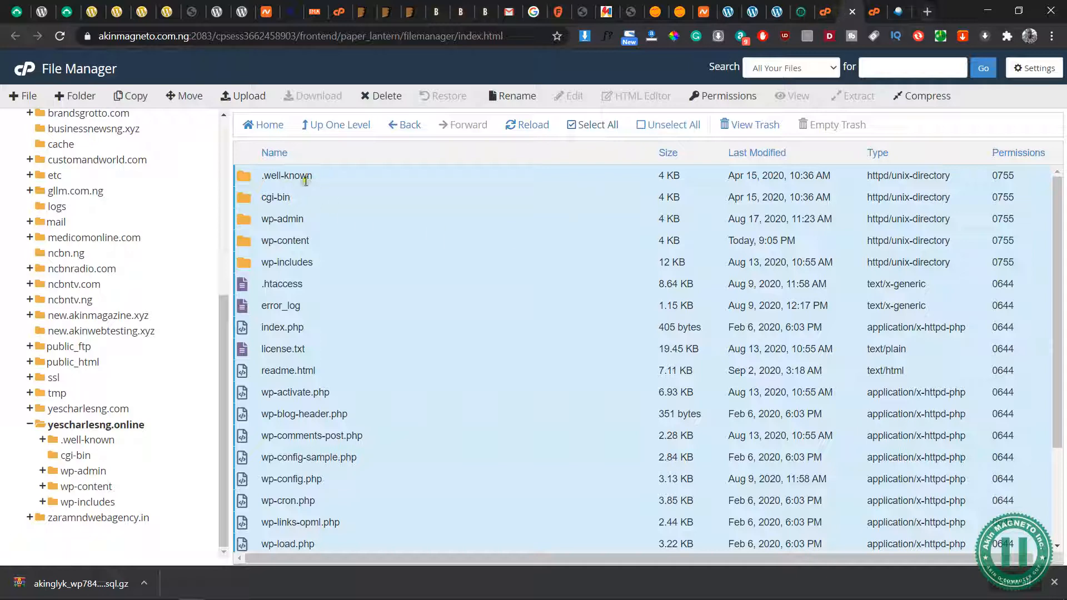
pyautogui.click(329, 200)
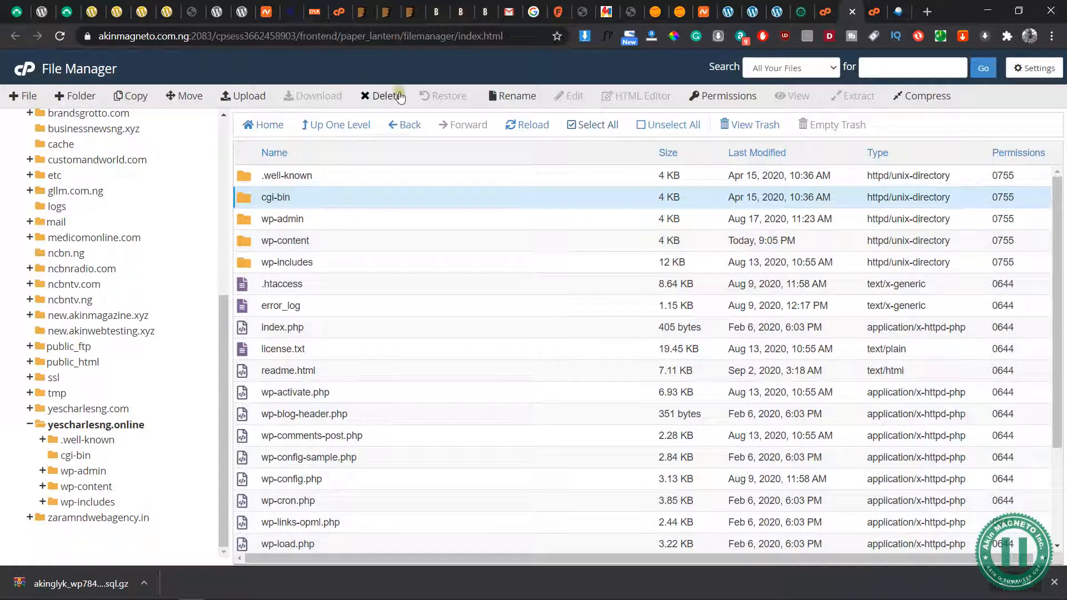
pyautogui.click(75, 96)
pyautogui.write('BACKUP')
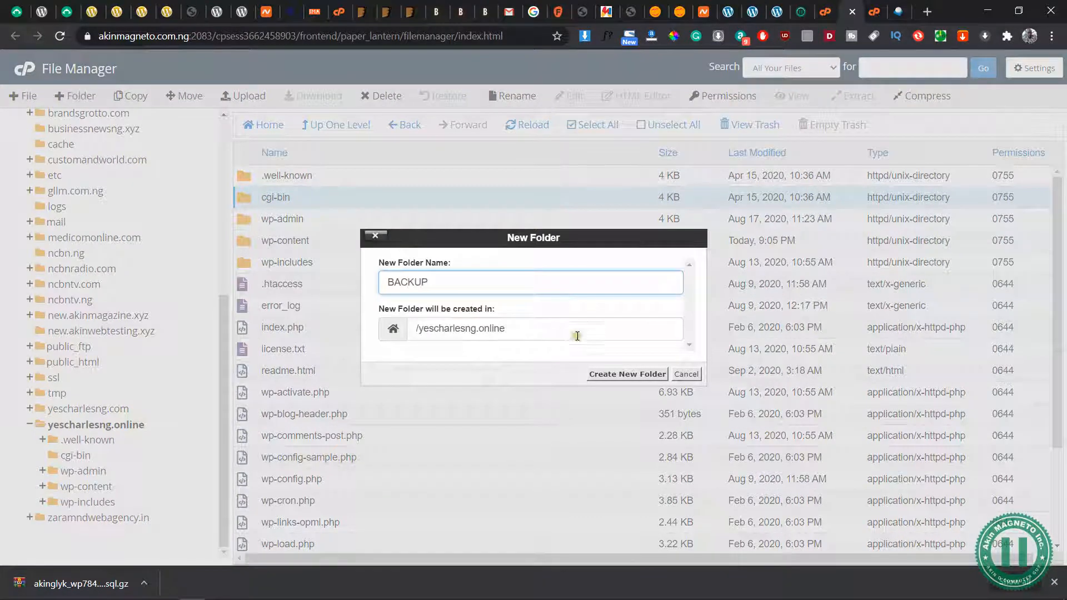
pyautogui.click(627, 374)
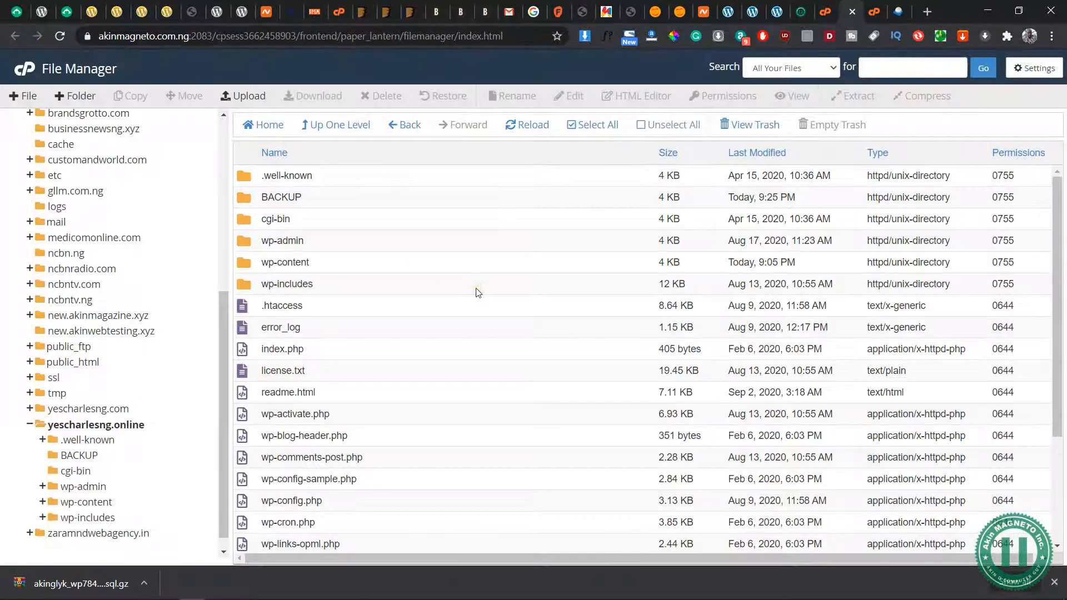
pyautogui.doubleClick(239, 197)
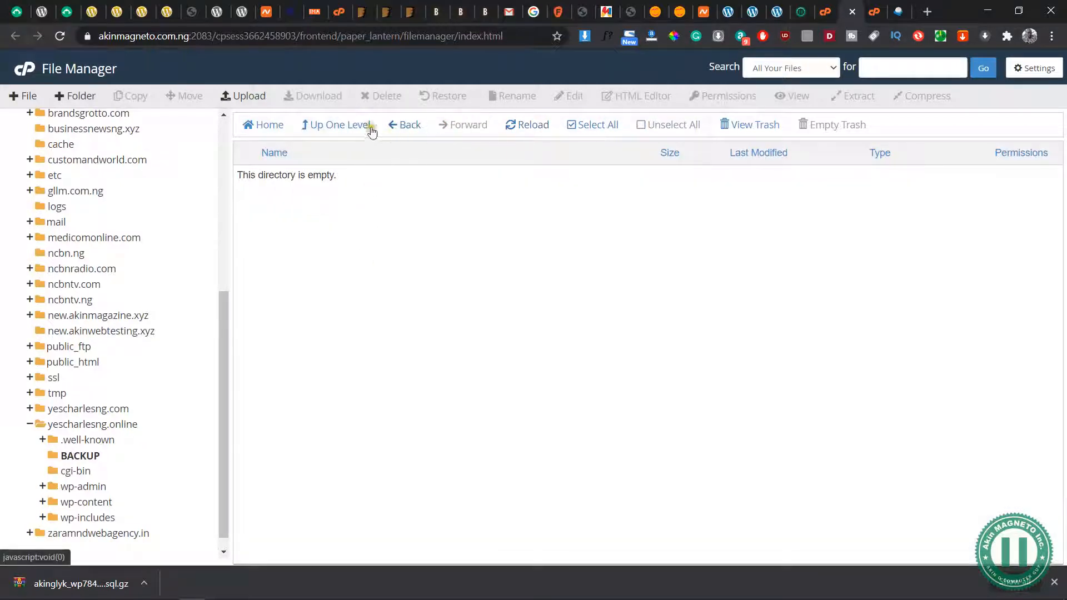
# Copy everything in yescharlesng.online except the BACKUP folder into /yescharlesng.online/BACKUP
pyautogui.click(412, 124)
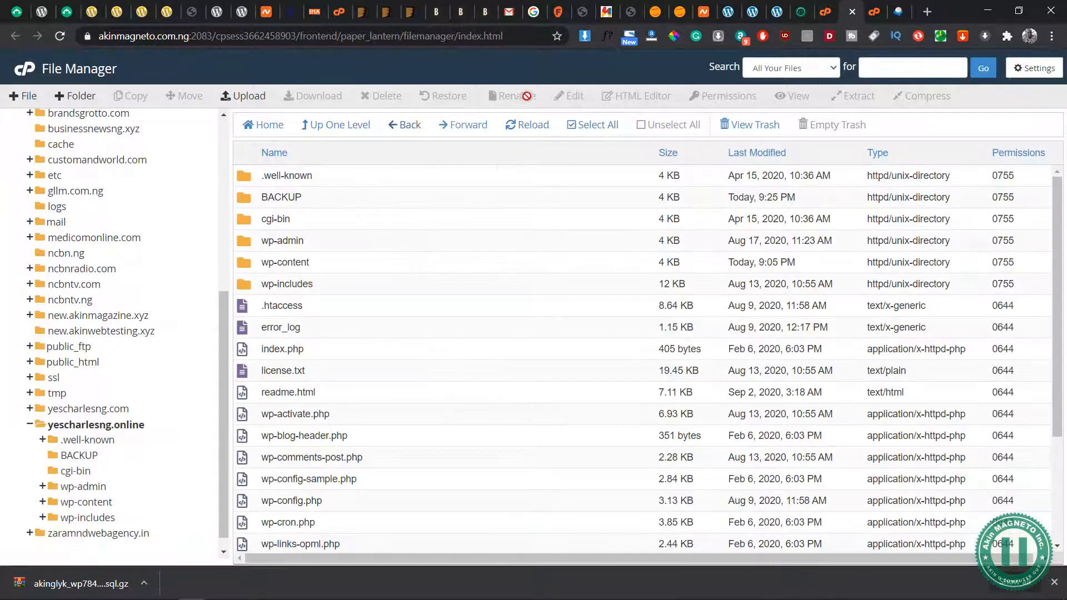
pyautogui.click(592, 124)
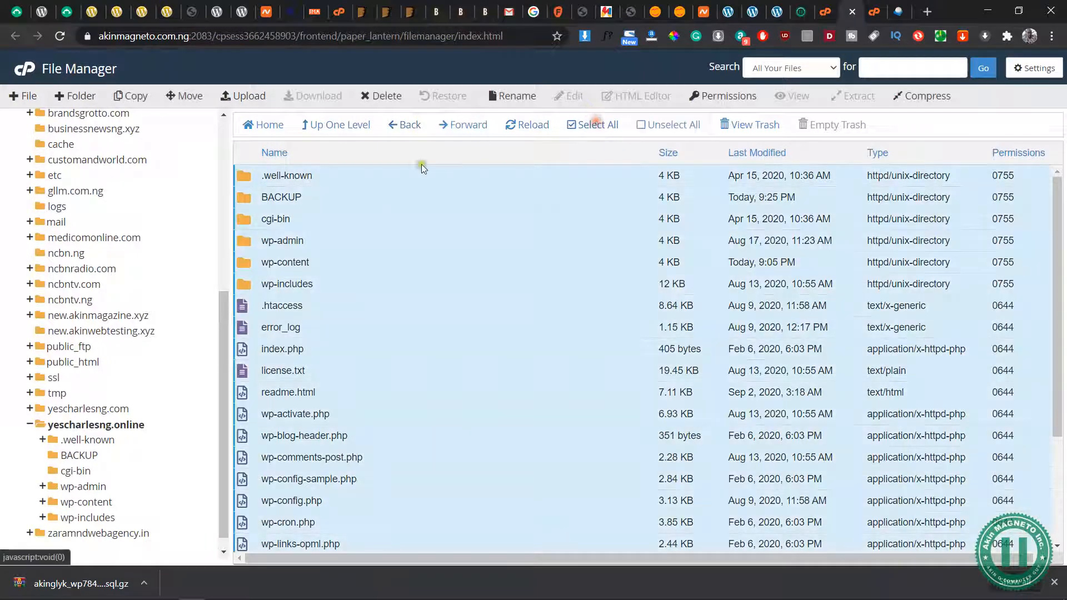
pyautogui.click(244, 199)
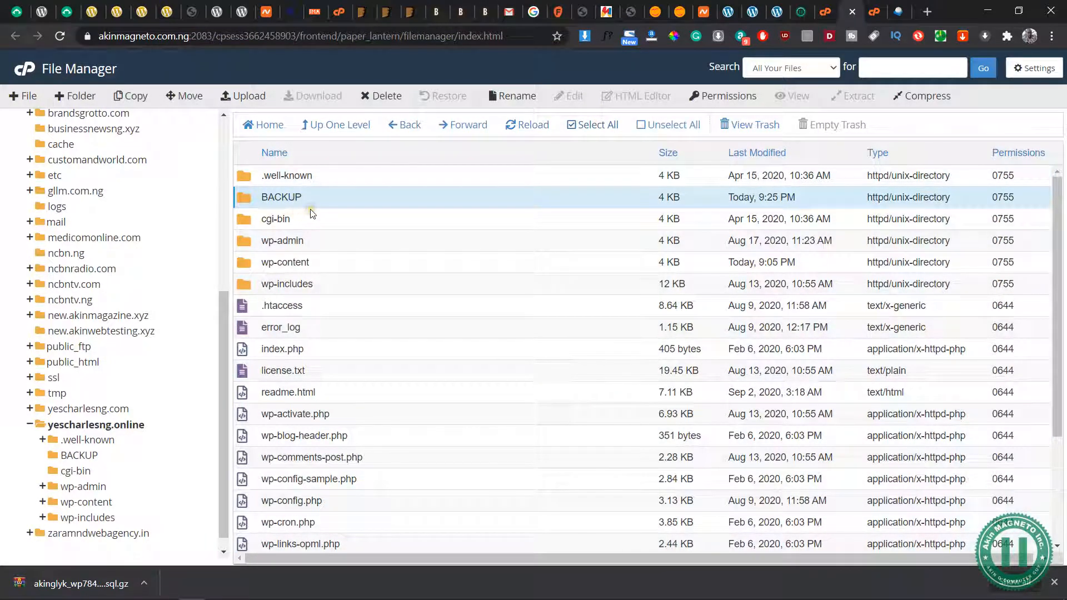
pyautogui.click(593, 124)
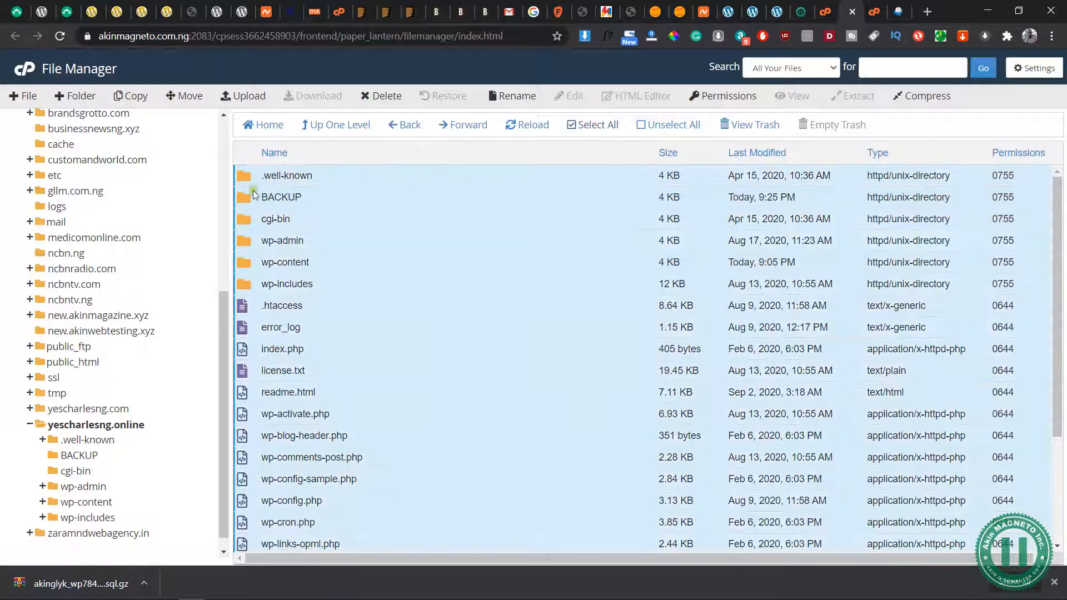
pyautogui.keyDown('ctrl'); pyautogui.click(313, 205); pyautogui.keyUp('ctrl')
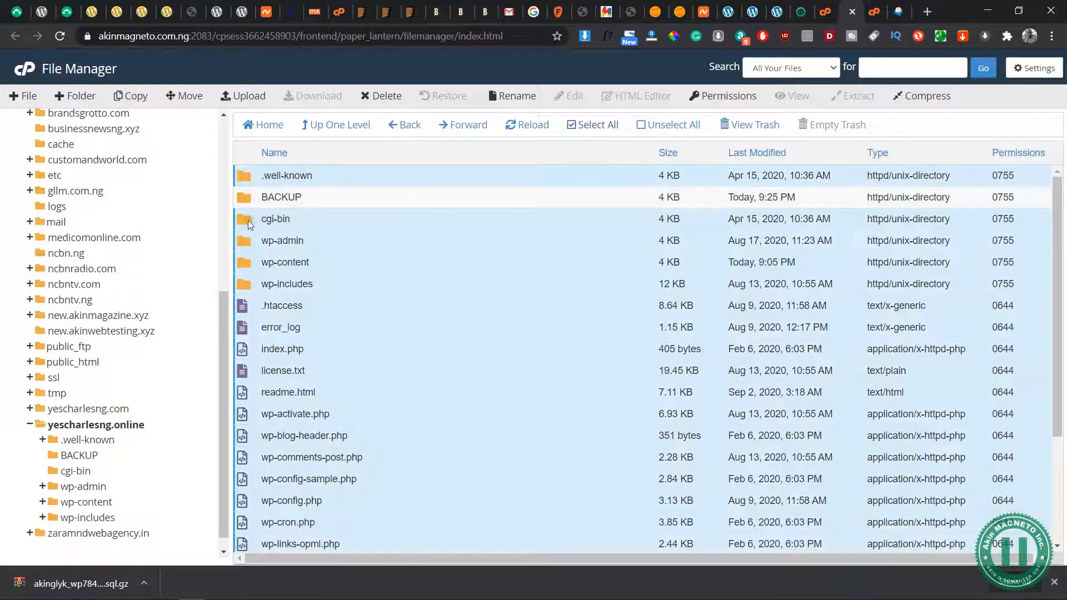
pyautogui.click(131, 96)
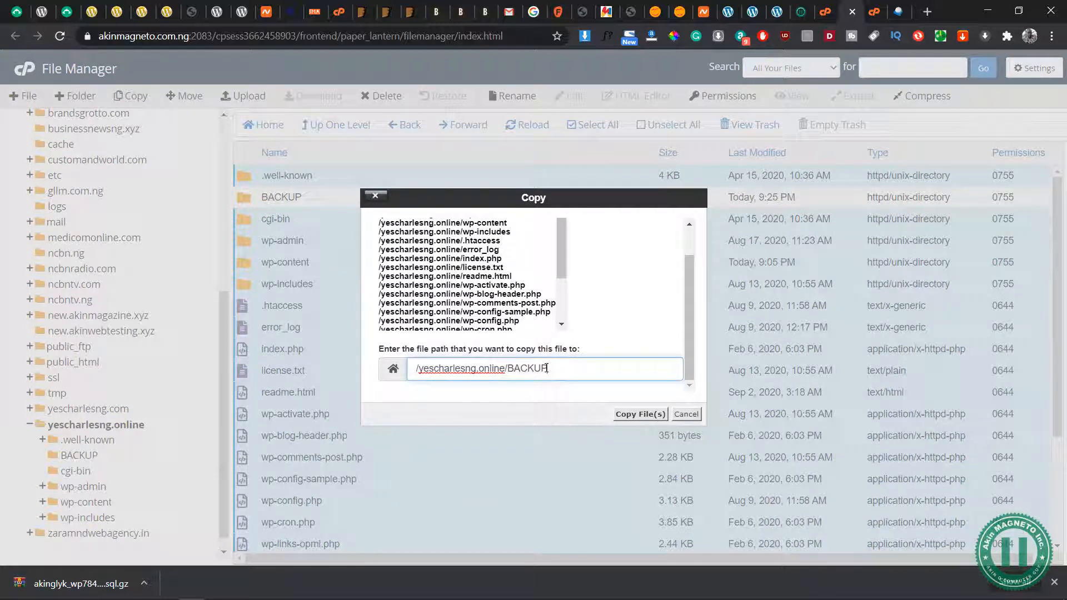
pyautogui.click(648, 417)
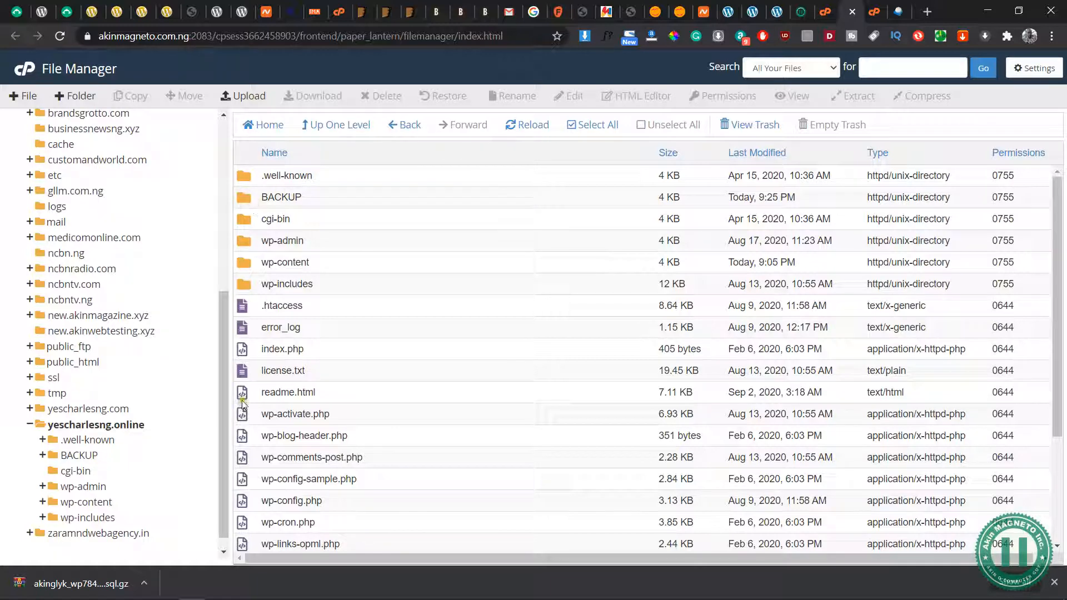
pyautogui.click(304, 483)
pyautogui.scroll(-3, 304, 483)
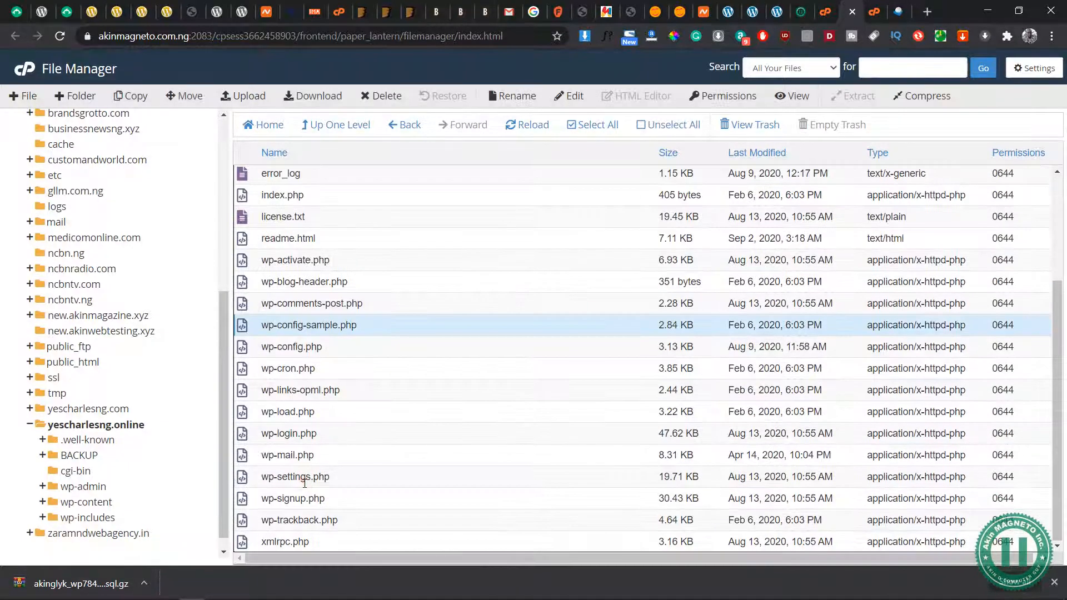
pyautogui.scroll(3, 304, 483)
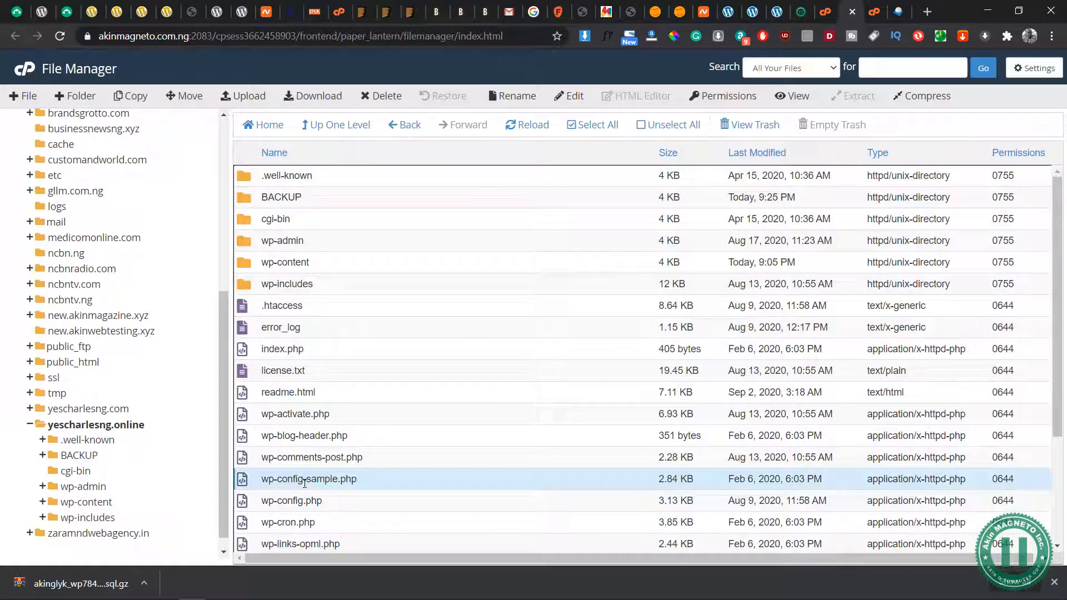
pyautogui.scroll(-3, 353, 401)
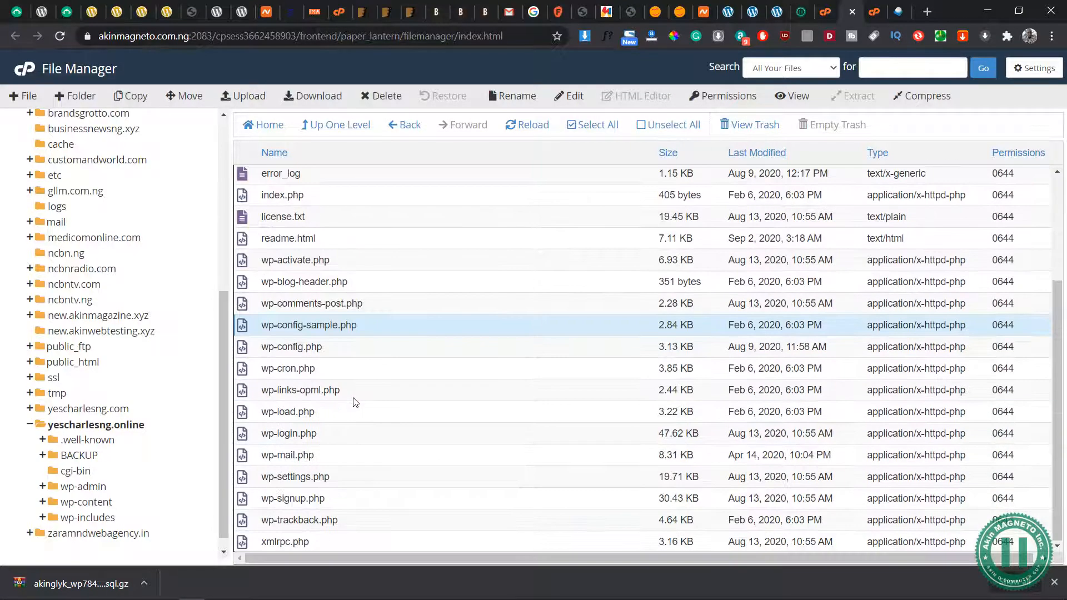
pyautogui.scroll(3, 304, 360)
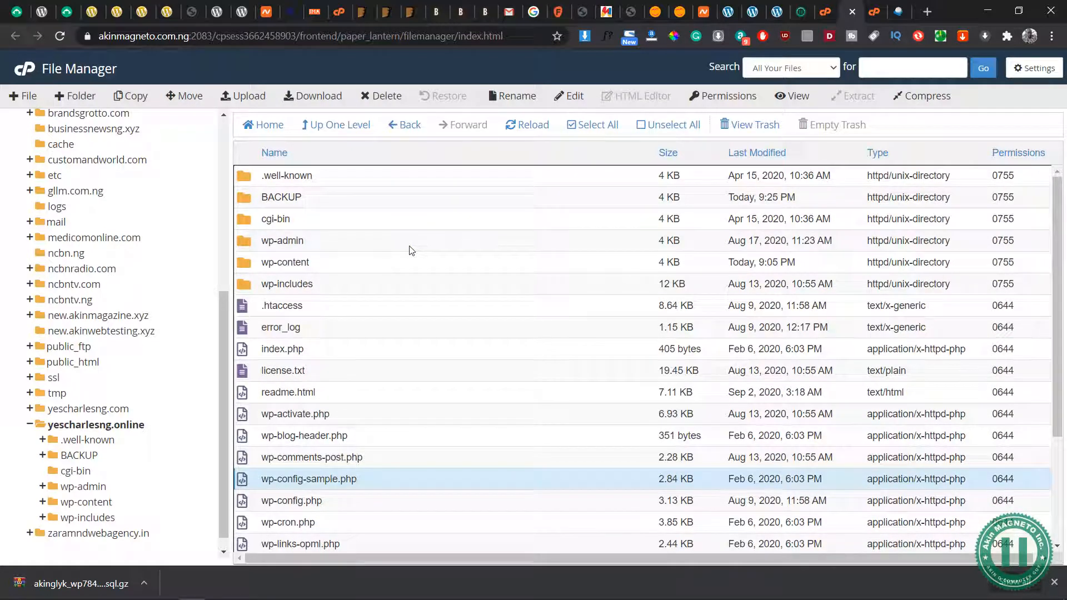
# Switch to the YesCharles WordPress admin and open its General Settings
pyautogui.click(780, 15)
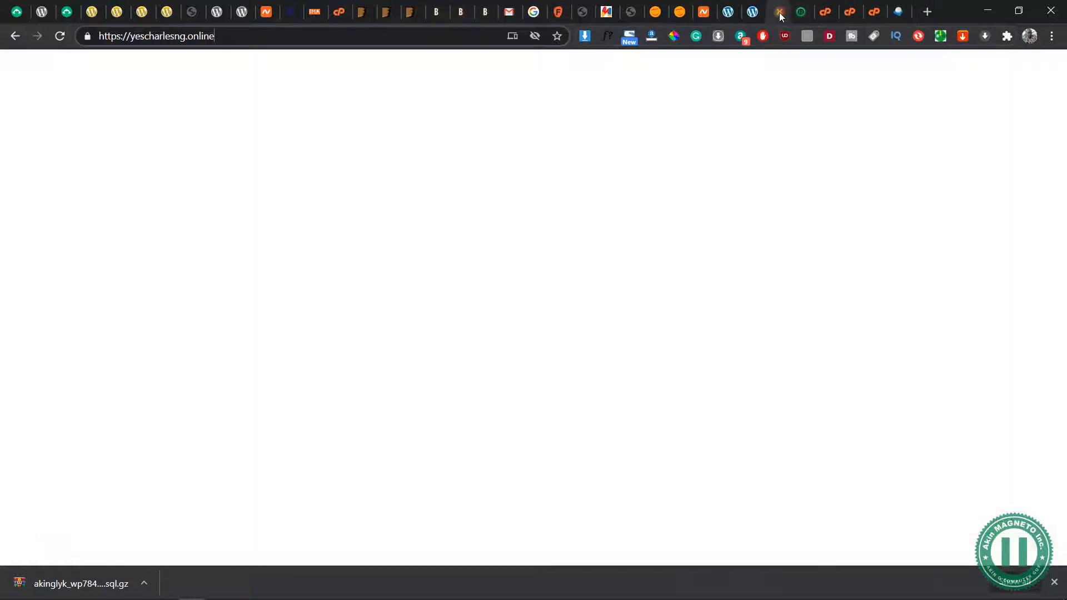
pyautogui.click(753, 12)
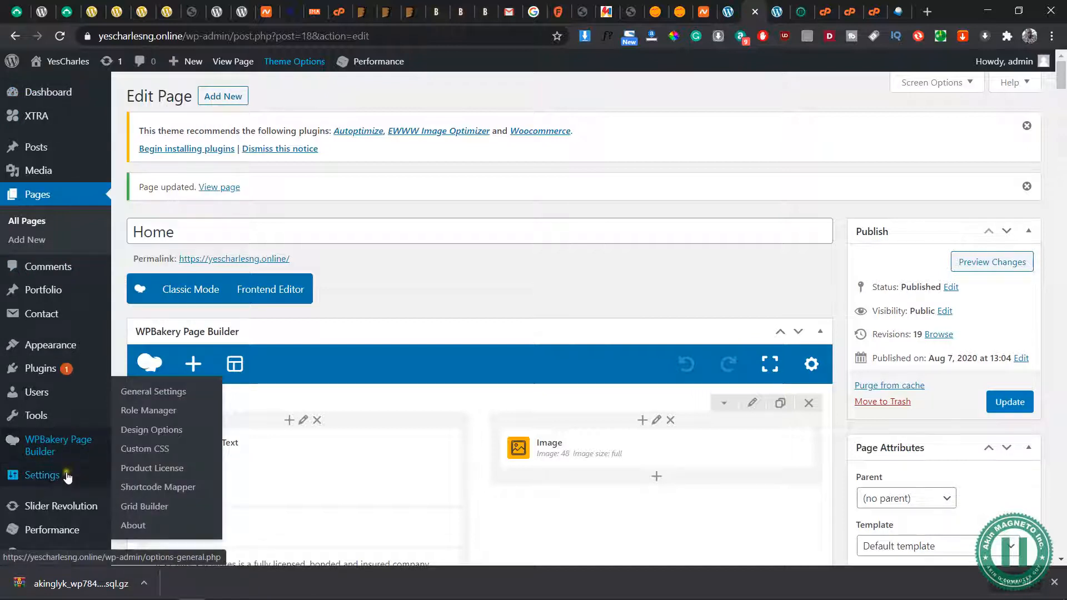
pyautogui.moveTo(68, 477)
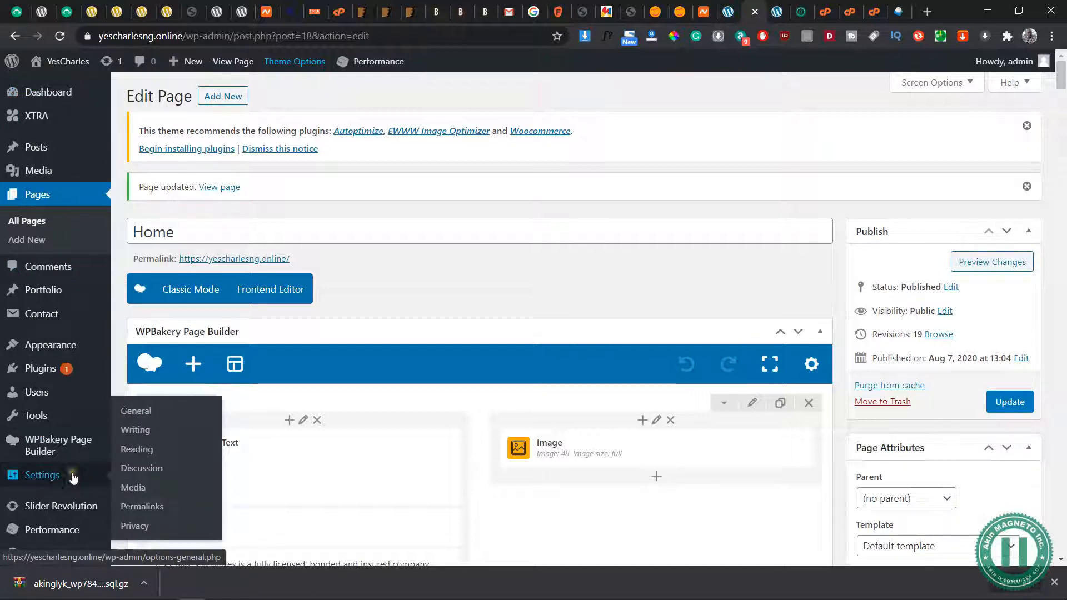
pyautogui.click(132, 413)
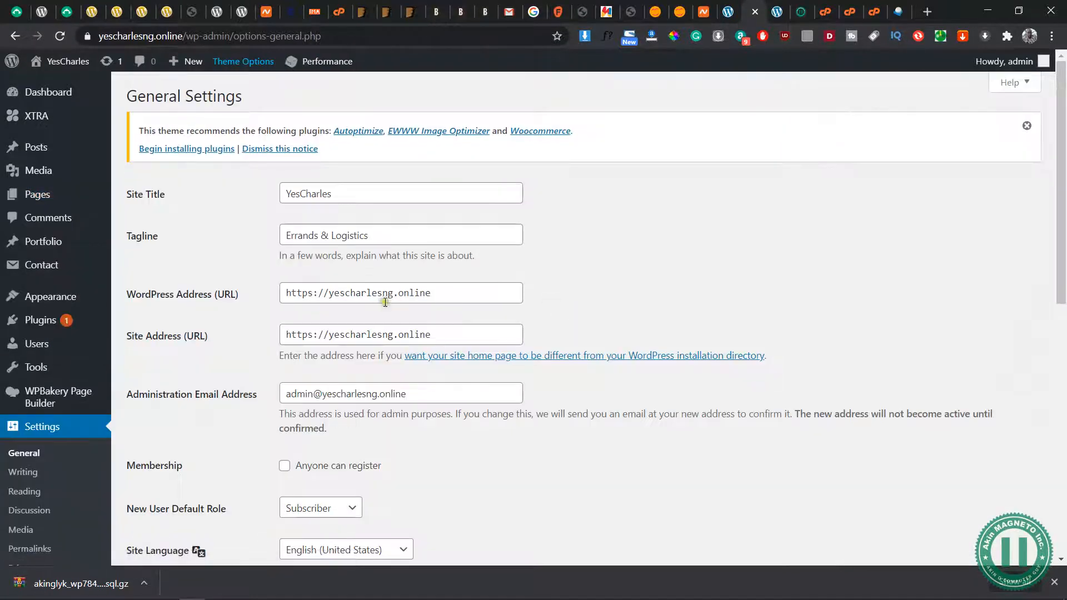
pyautogui.scroll(-1, 374, 256)
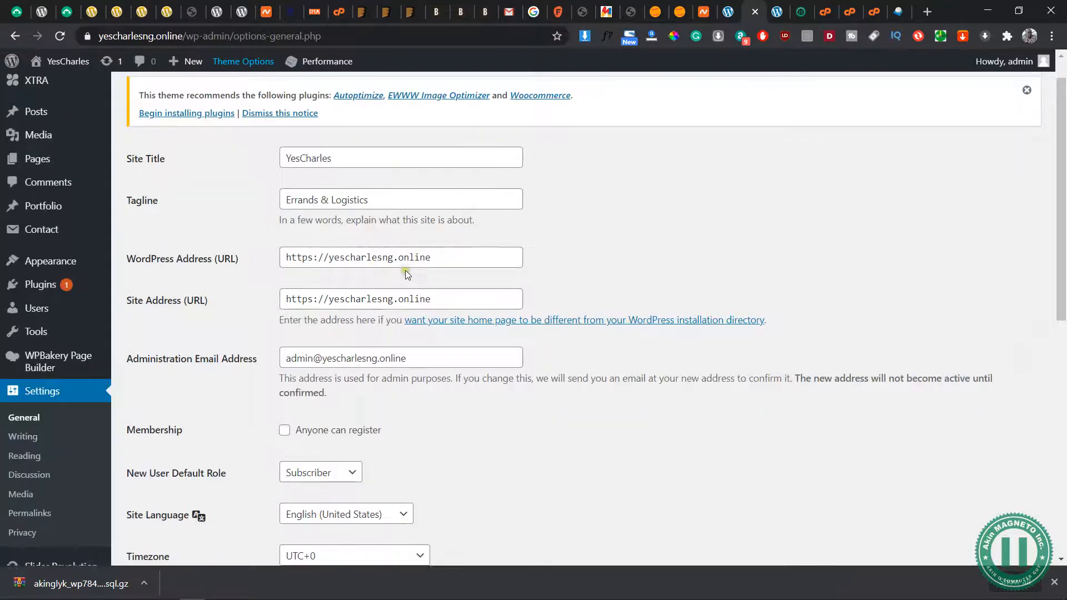
pyautogui.scroll(1, 350, 223)
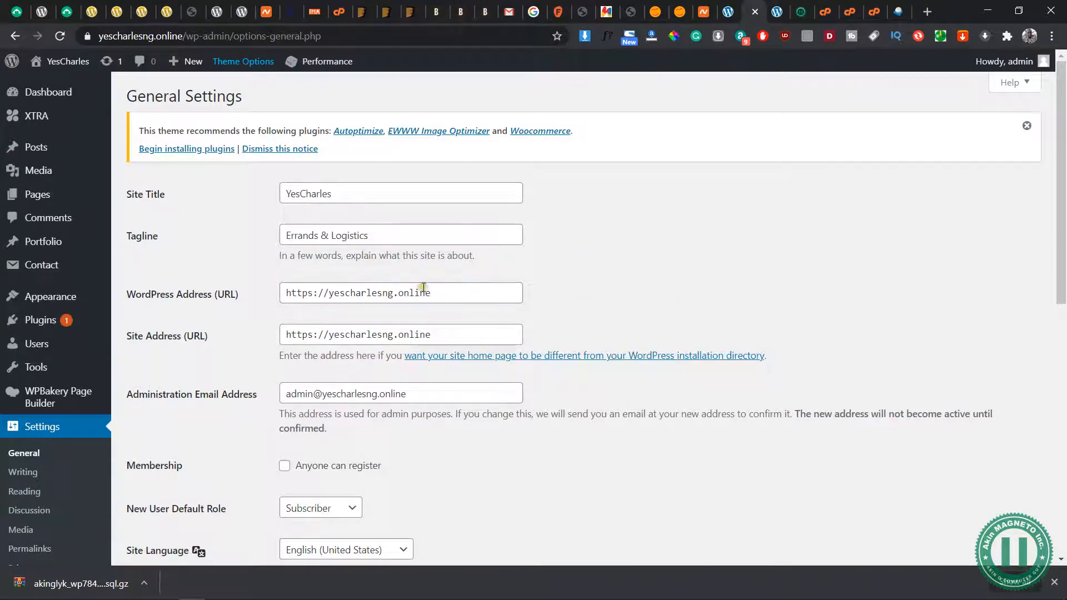
pyautogui.moveTo(432, 293); pyautogui.dragTo(398, 294)
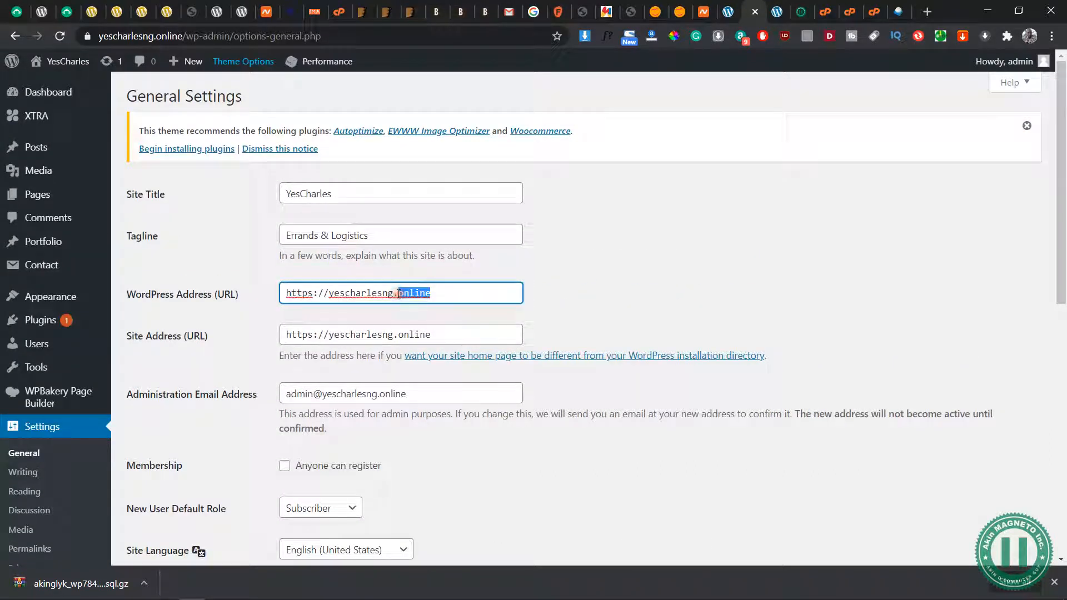
pyautogui.write('com')
pyautogui.press('Tab')
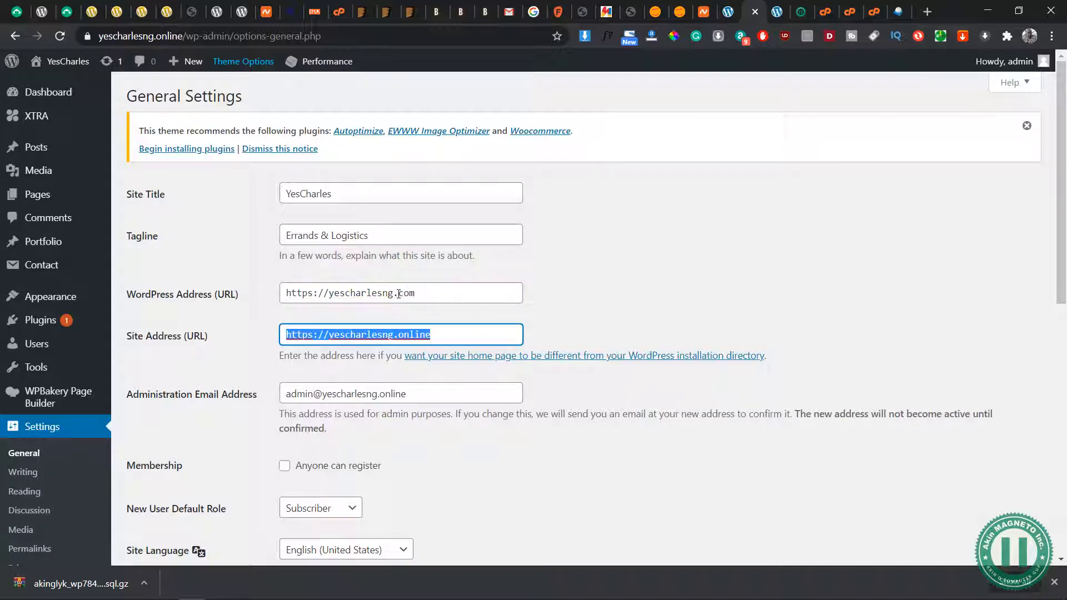
pyautogui.click(433, 338)
pyautogui.press('BackSpace')
pyautogui.press('BackSpace')
pyautogui.press('BackSpace')
pyautogui.press('BackSpace')
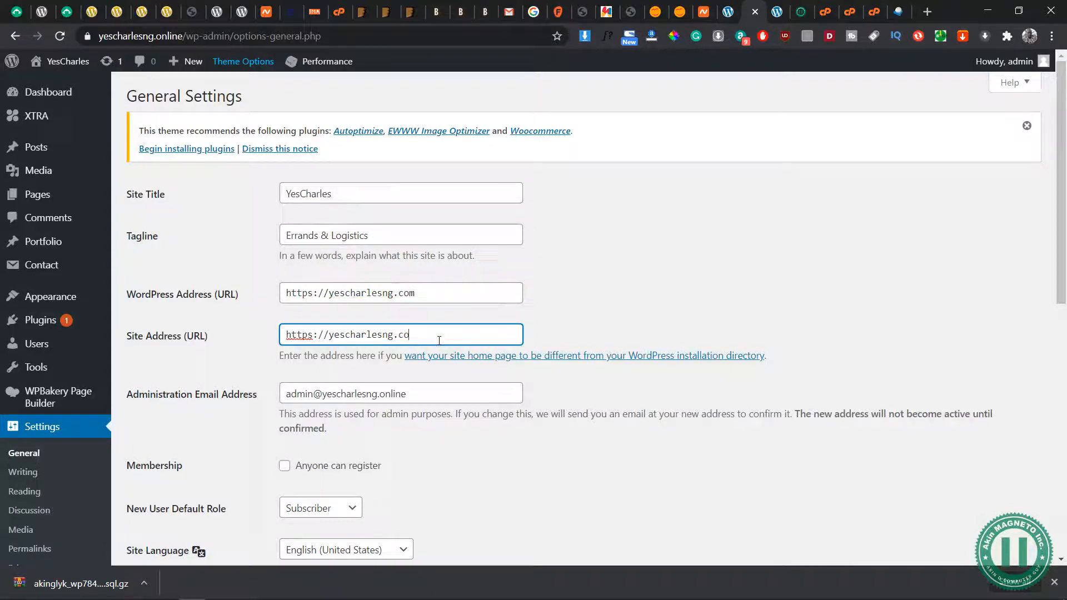
pyautogui.write('com')
# Dismiss the browser's downloads bar, check the new site URLs and save the General Settings
pyautogui.scroll(-10, 439, 340)
pyautogui.click(162, 516)
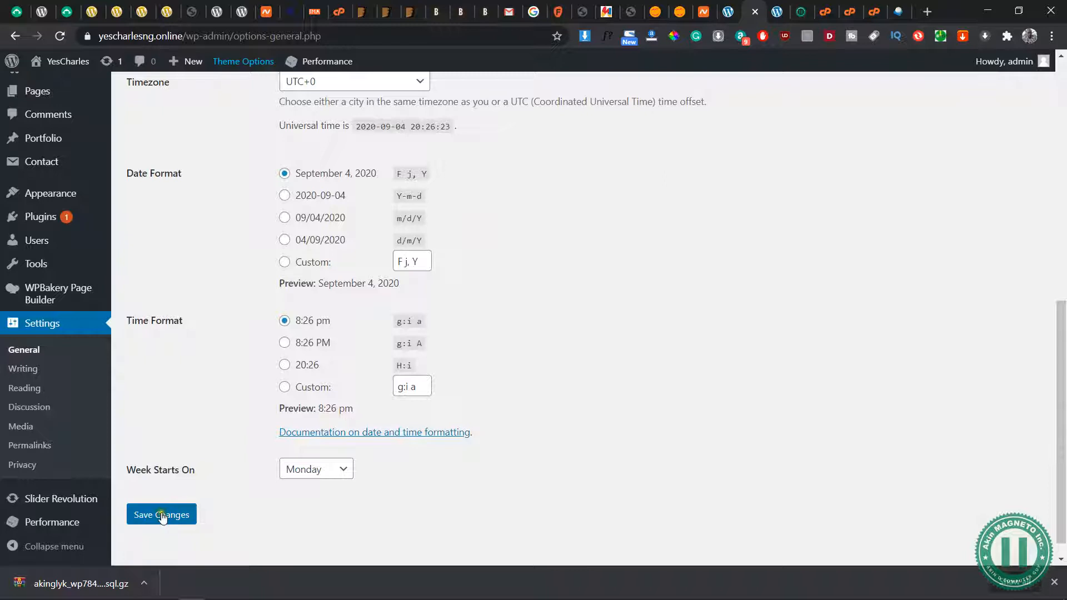
pyautogui.click(1057, 583)
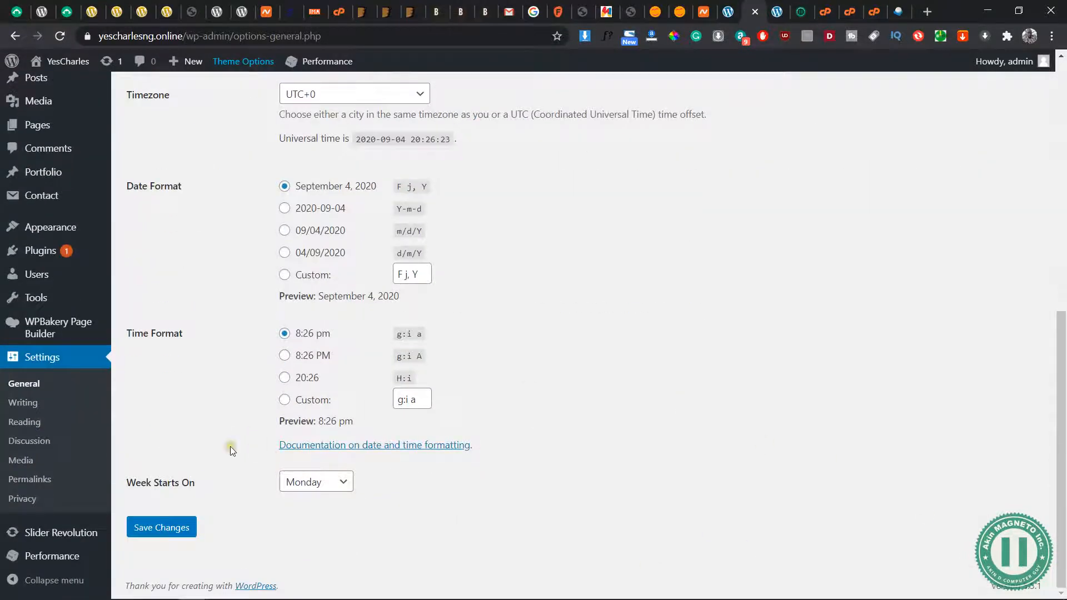
pyautogui.scroll(7, 230, 445)
pyautogui.scroll(-1, 230, 446)
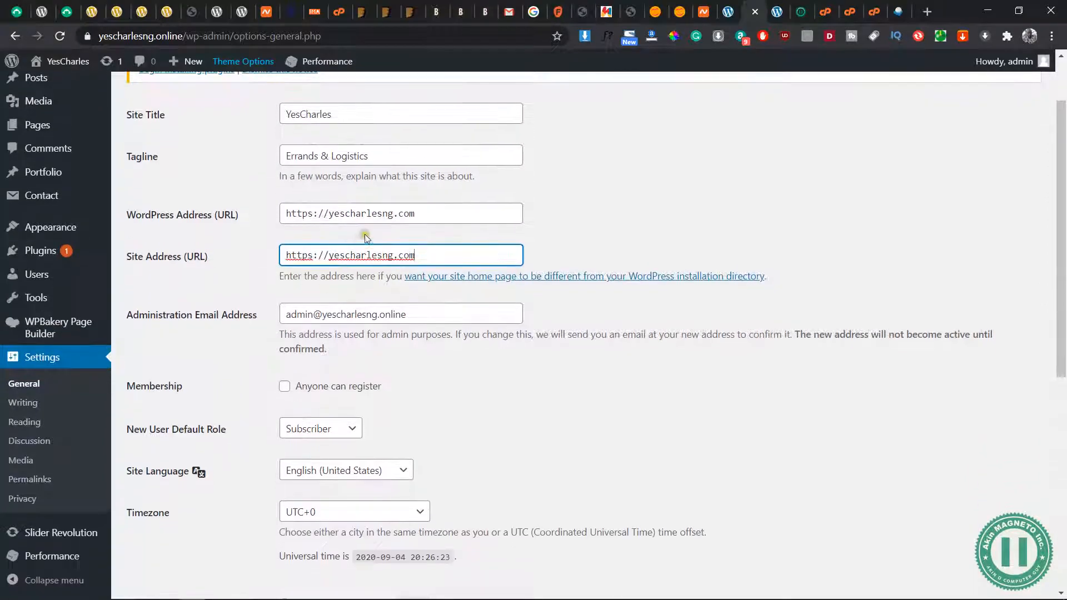
pyautogui.moveTo(433, 214); pyautogui.dragTo(270, 209)
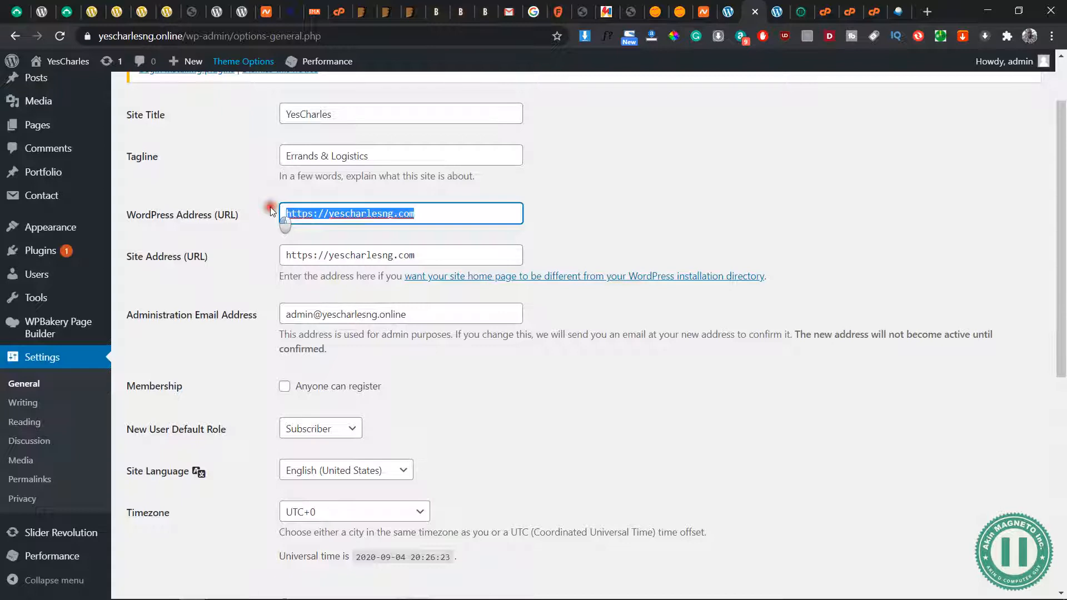
pyautogui.click(228, 333)
pyautogui.scroll(-1, 228, 332)
pyautogui.scroll(-7, 228, 333)
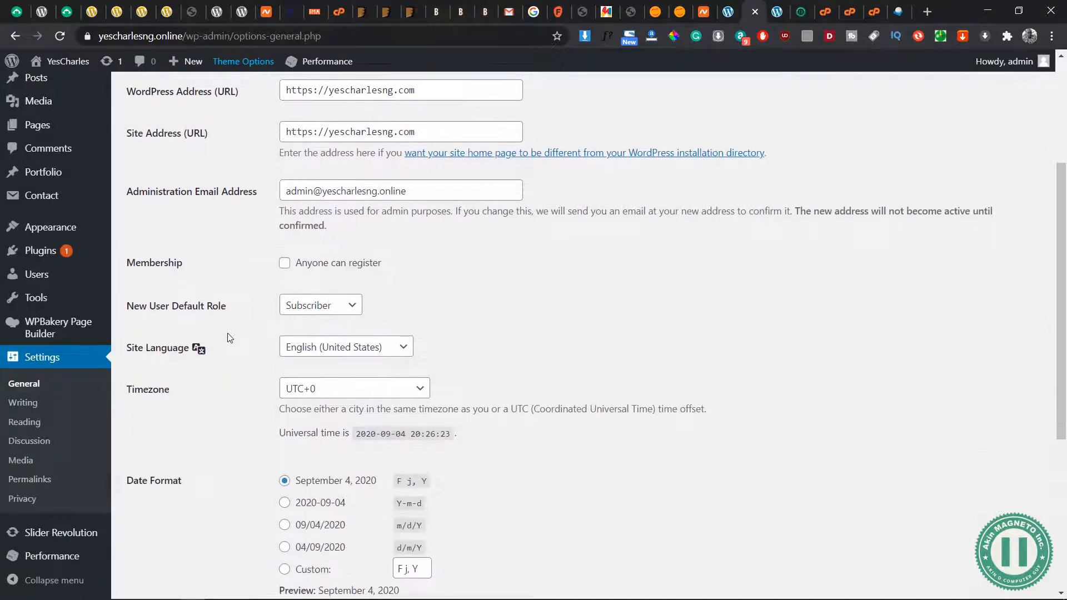
pyautogui.click(167, 534)
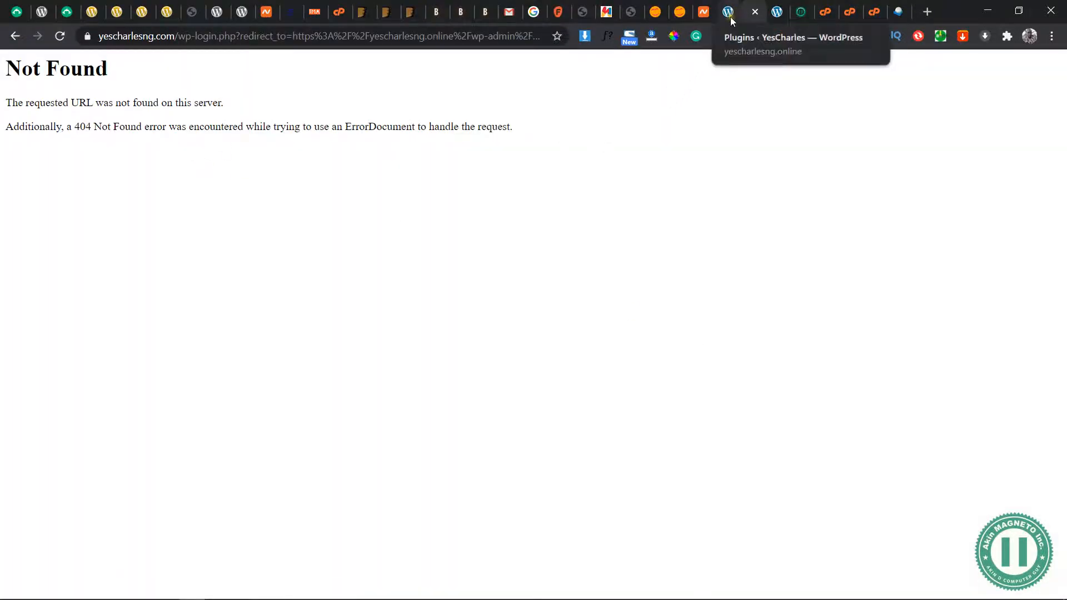
# Close the browser tabs with the YesCharles Plugins page and the yescharlesng.online homepage
pyautogui.moveTo(521, 128); pyautogui.dragTo(1, 65)
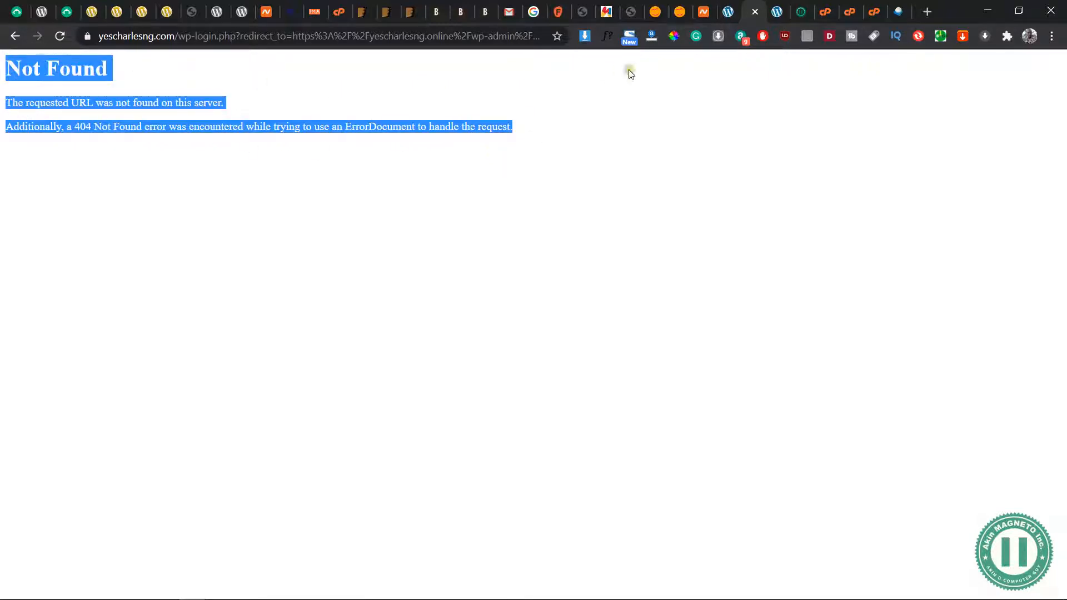
pyautogui.click(730, 21)
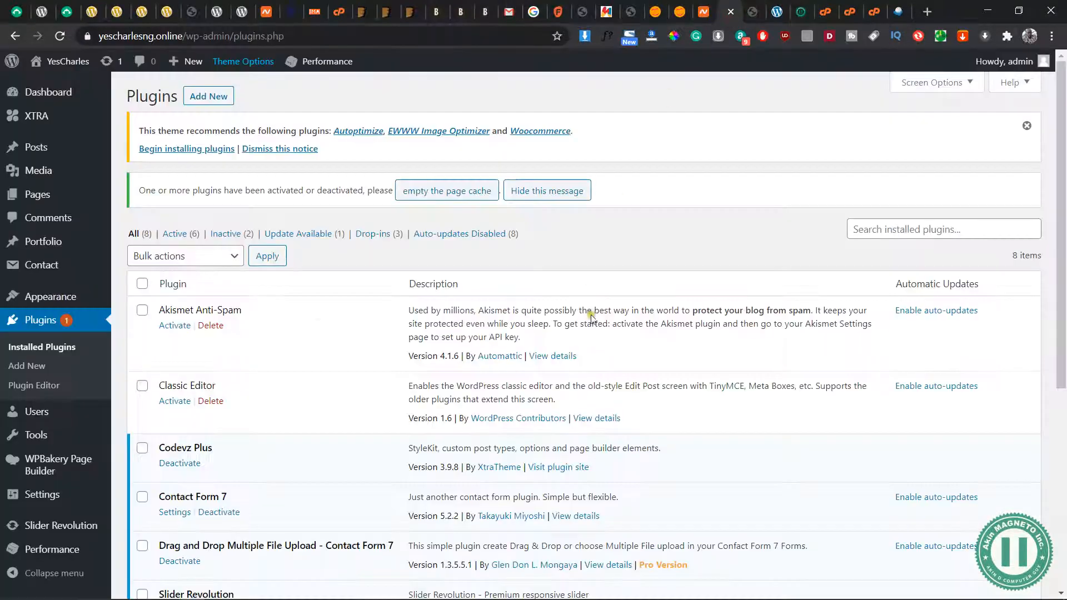
pyautogui.click(731, 11)
pyautogui.click(750, 15)
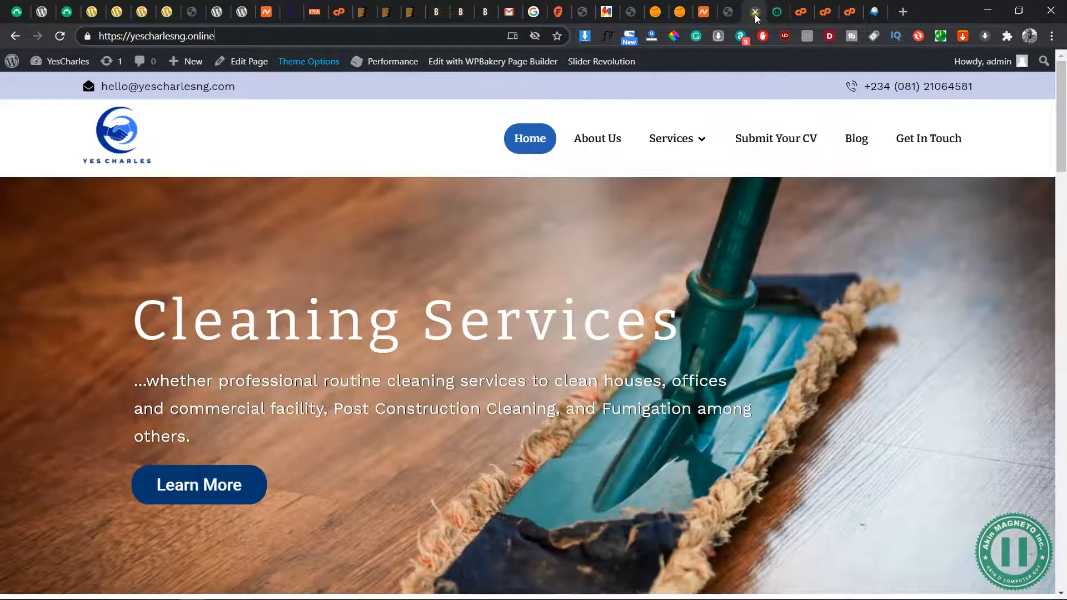
pyautogui.click(756, 18)
# In File Manager, move everything except BACKUP from yescharlesng.online into the yescharlesng.com folder and open that folder
pyautogui.click(806, 16)
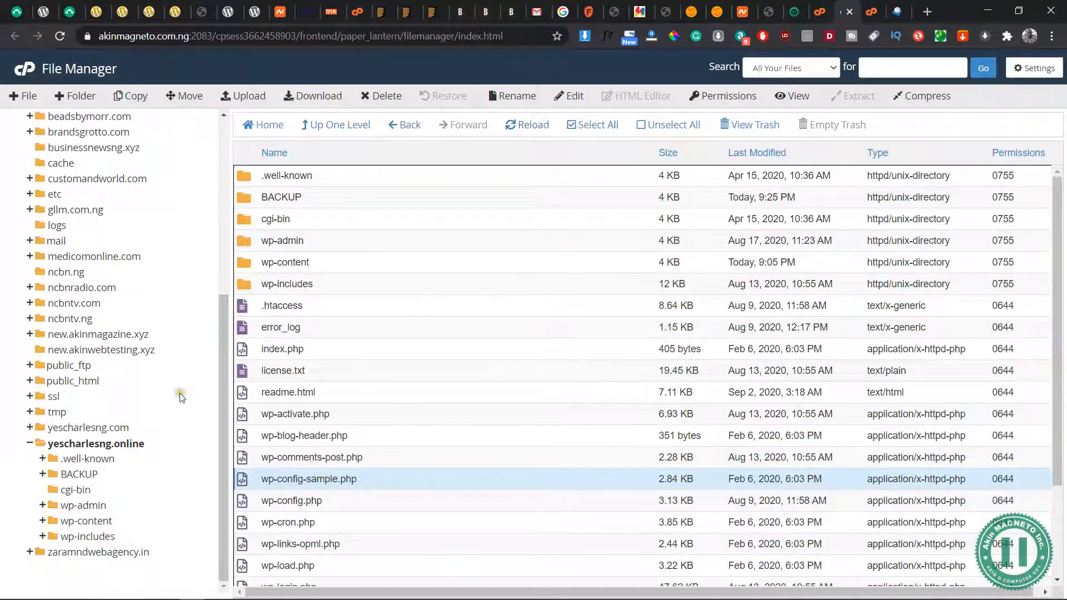
pyautogui.click(95, 445)
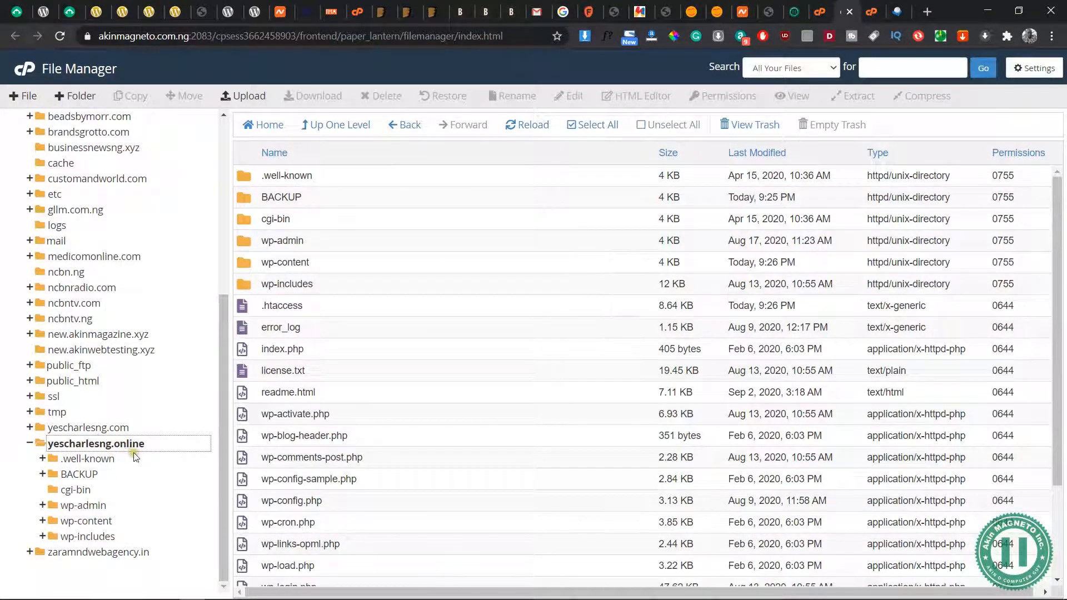
pyautogui.click(598, 126)
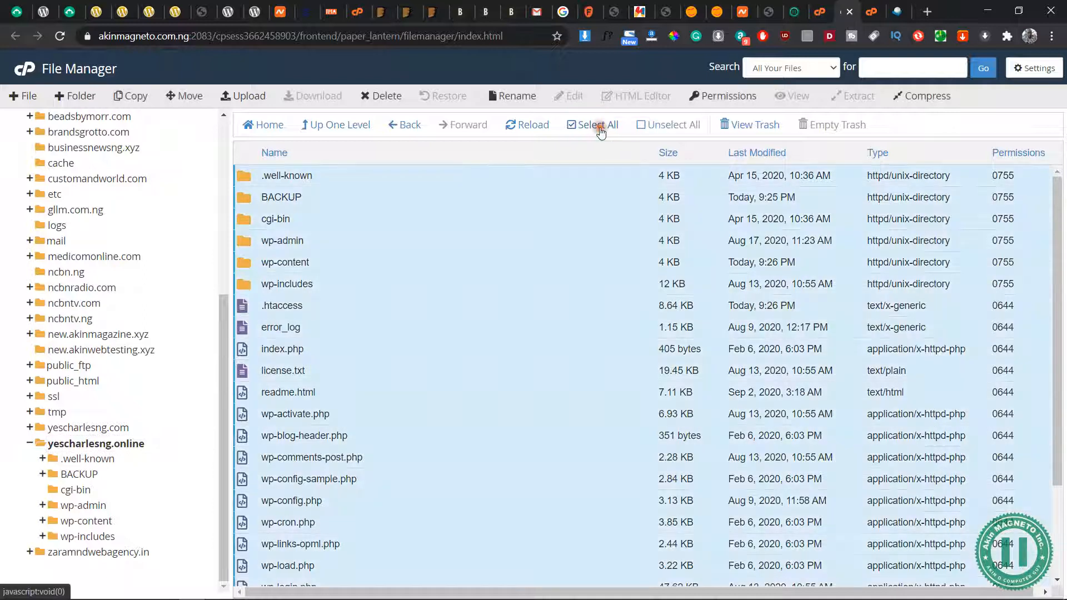
pyautogui.keyDown('ctrl'); pyautogui.click(248, 199); pyautogui.keyUp('ctrl')
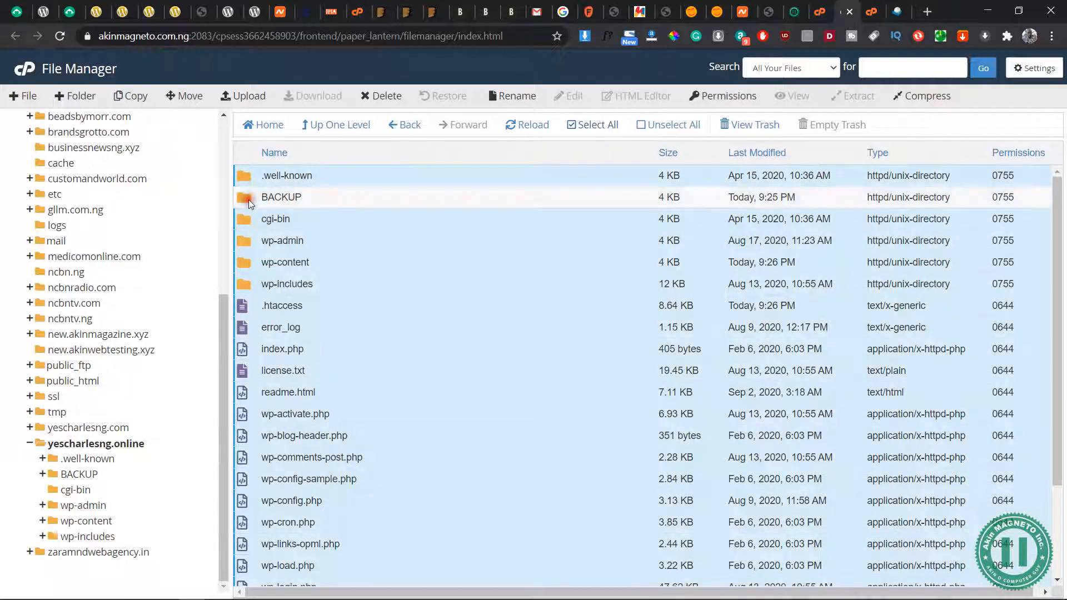
pyautogui.moveTo(245, 214); pyautogui.dragTo(58, 425)
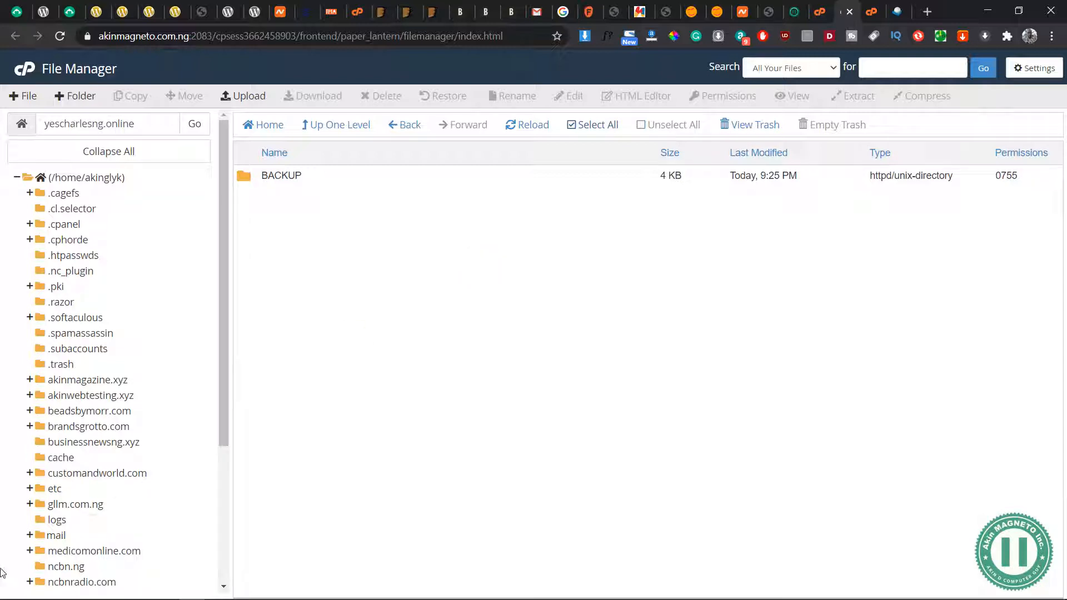
pyautogui.scroll(-3, 75, 457)
pyautogui.click(114, 521)
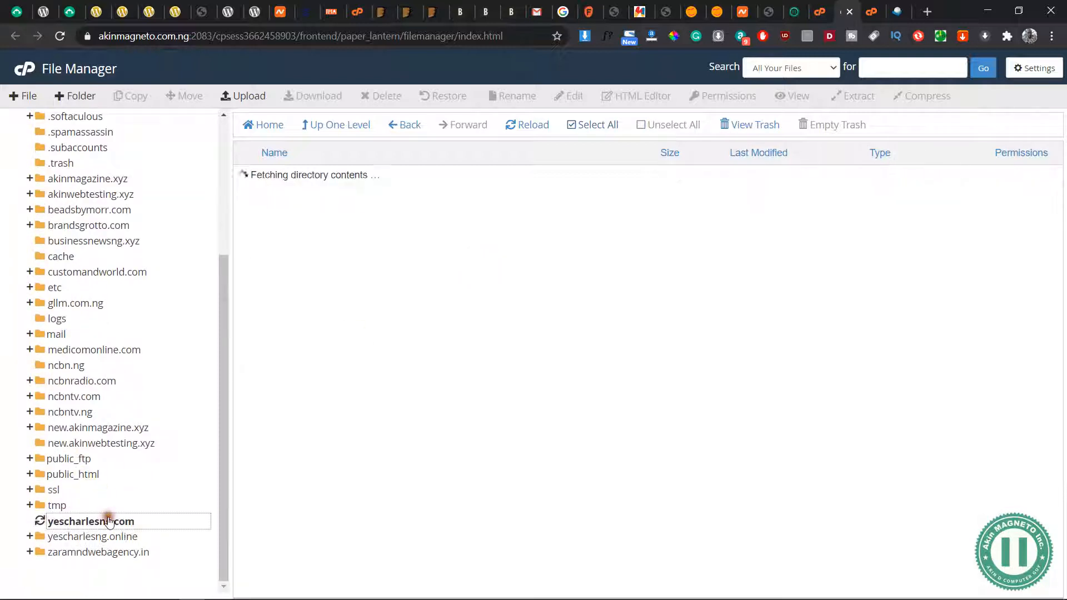
# Check the moved files in the yescharlesng.com folder, switch to the yescharlesng.com login page and reload it
pyautogui.scroll(-3, 425, 258)
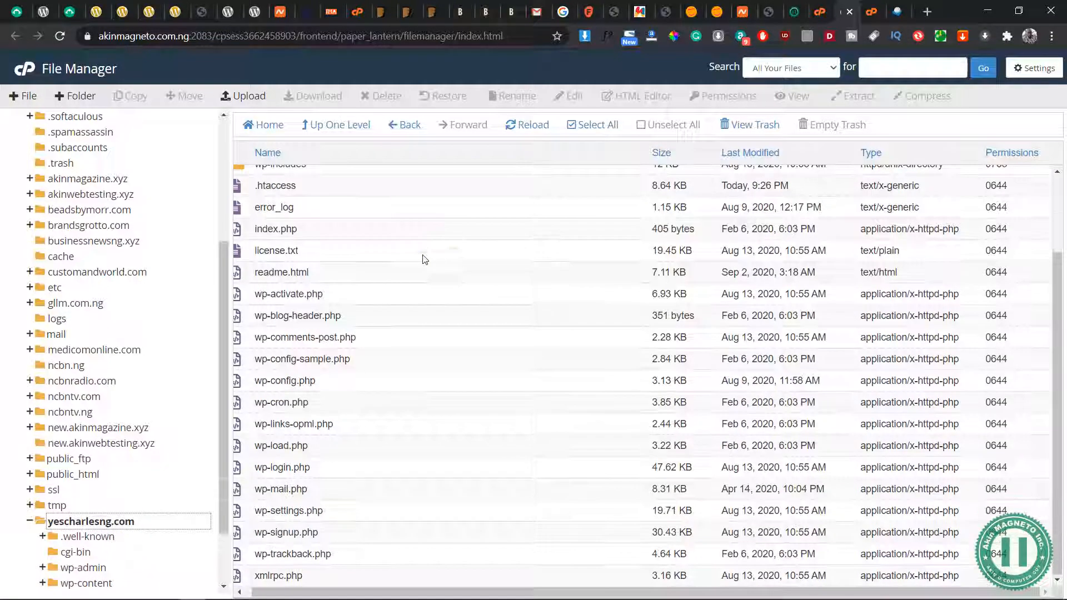
pyautogui.scroll(3, 514, 354)
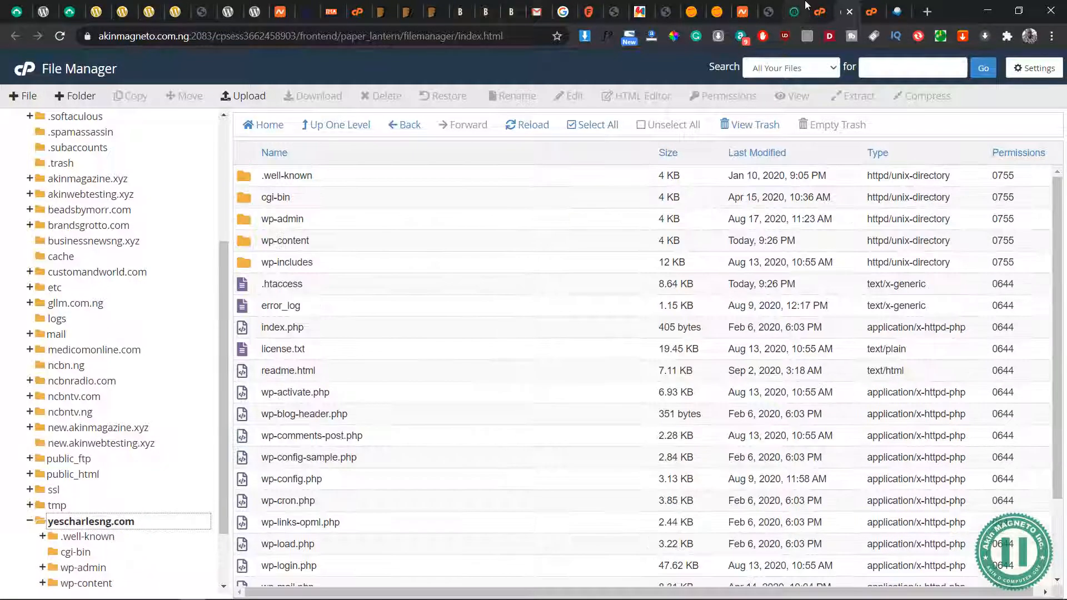
pyautogui.click(821, 13)
pyautogui.click(796, 11)
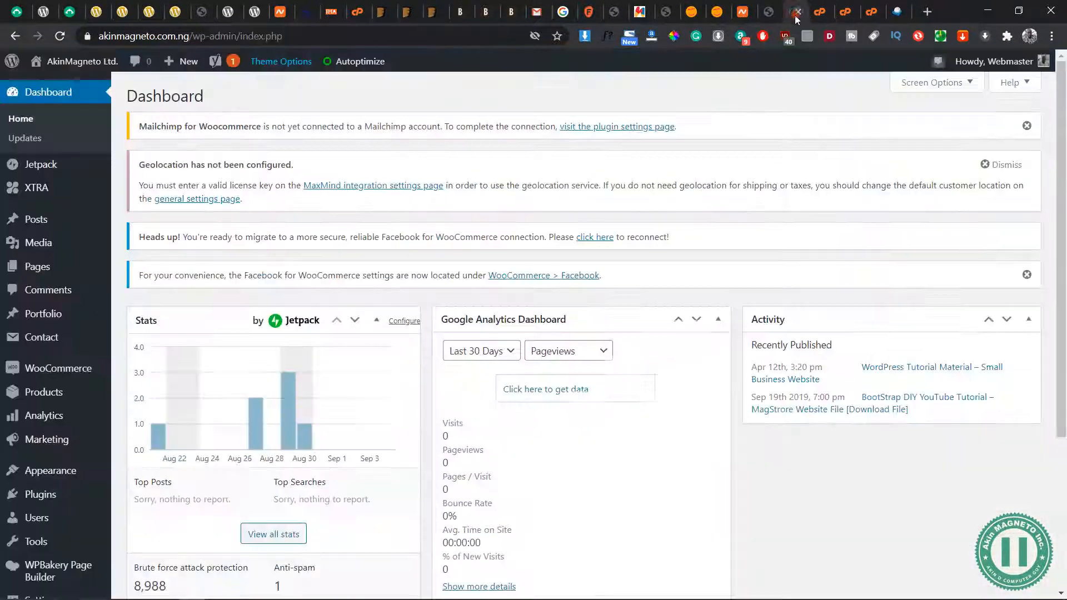
pyautogui.click(769, 11)
pyautogui.click(506, 109)
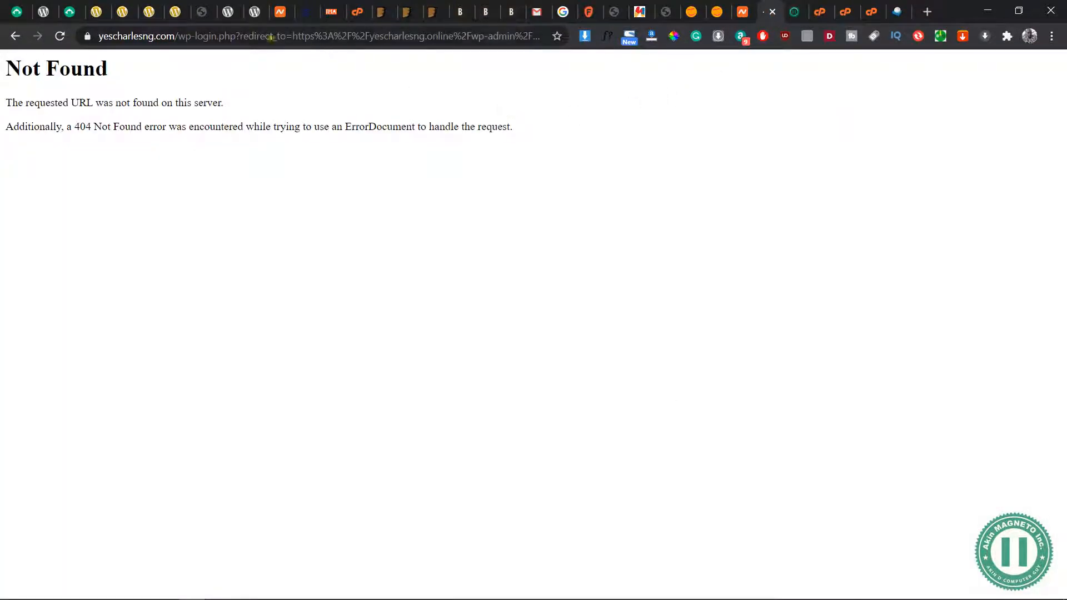
pyautogui.click(186, 36)
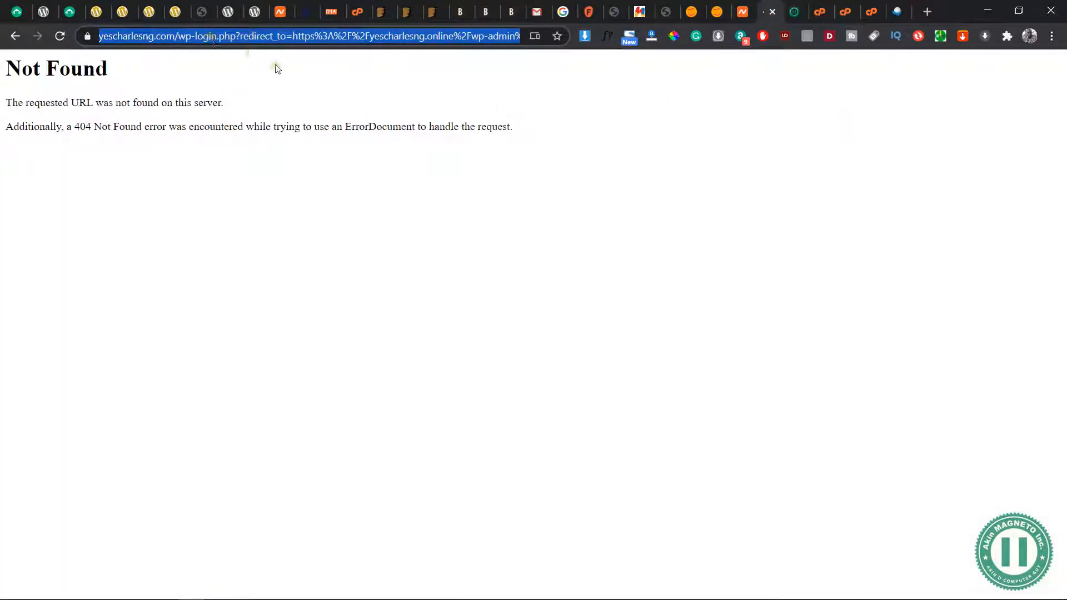
pyautogui.rightClick(342, 204)
pyautogui.click(383, 247)
pyautogui.click(262, 247)
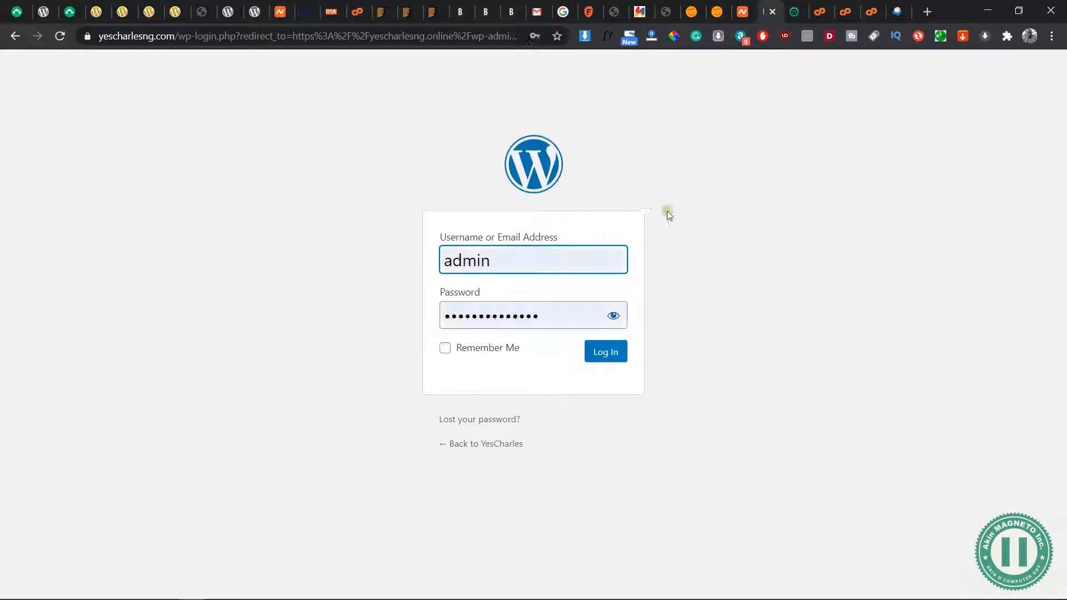
# Log in to the yescharlesng.com WordPress admin with the prefilled credentials and check the dashboard's web address
pyautogui.click(605, 355)
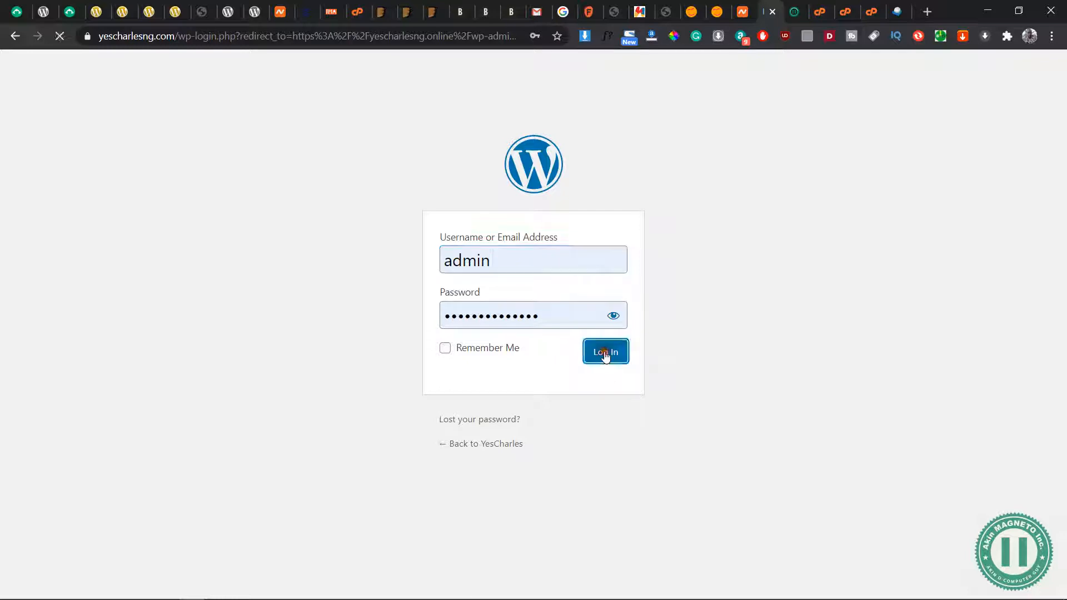
pyautogui.doubleClick(734, 327)
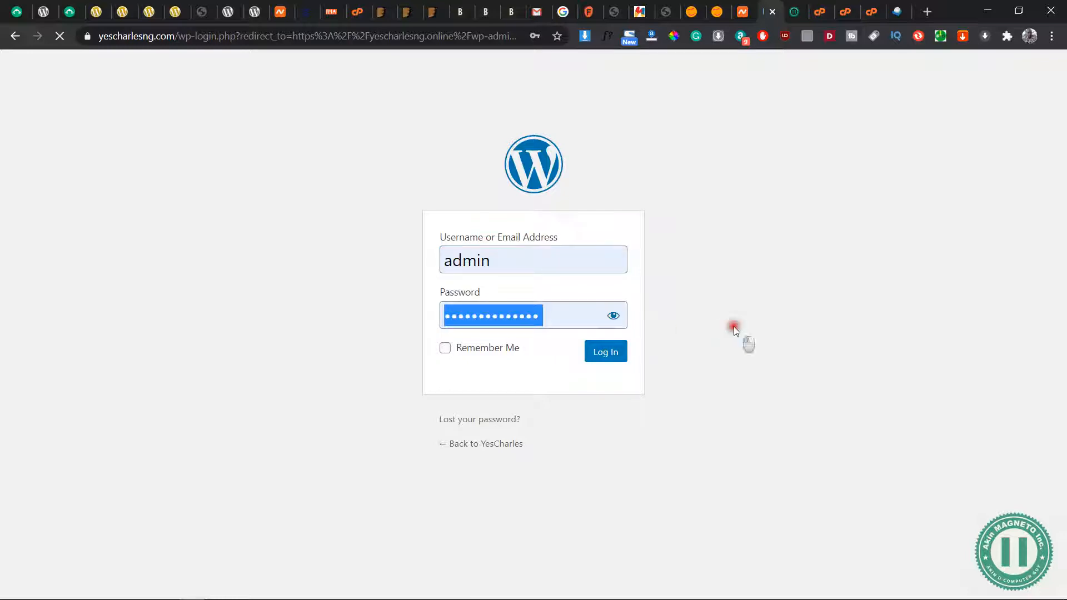
pyautogui.click(734, 330)
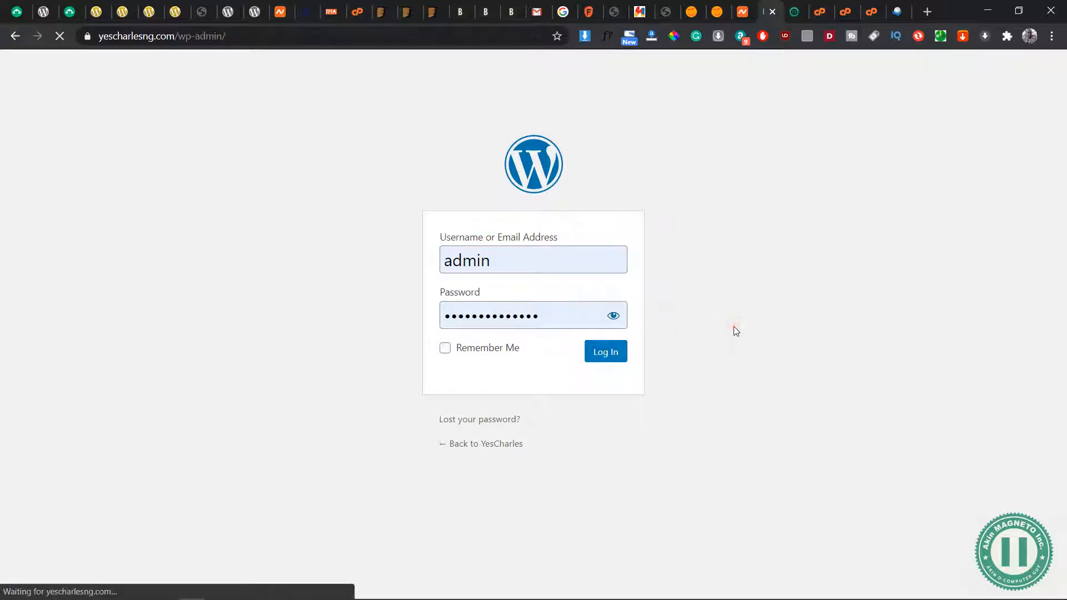
pyautogui.click(253, 36)
pyautogui.click(255, 37)
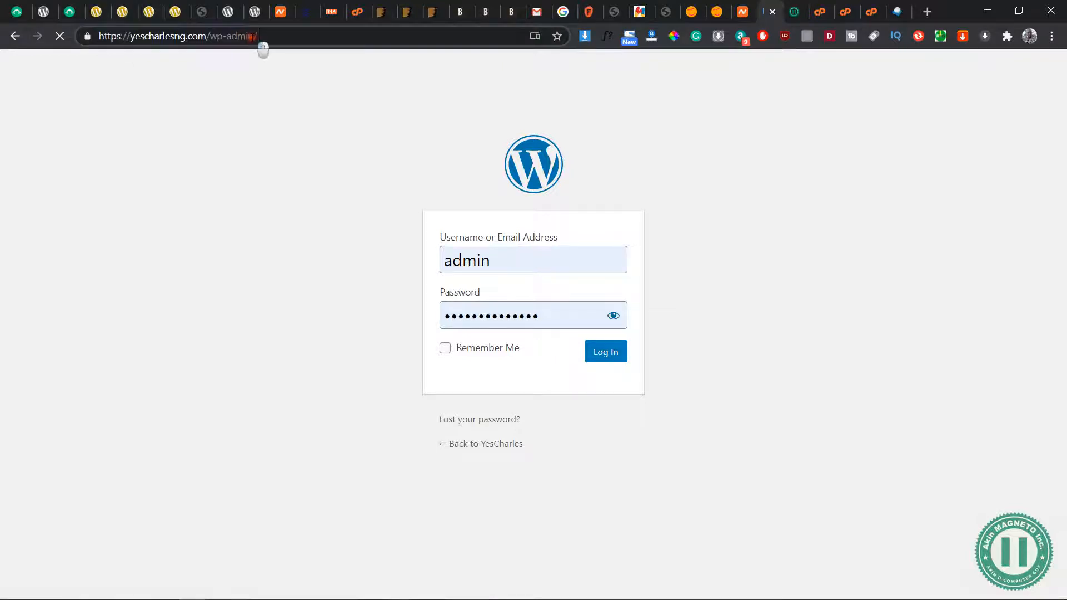
pyautogui.moveTo(258, 36); pyautogui.dragTo(102, 48)
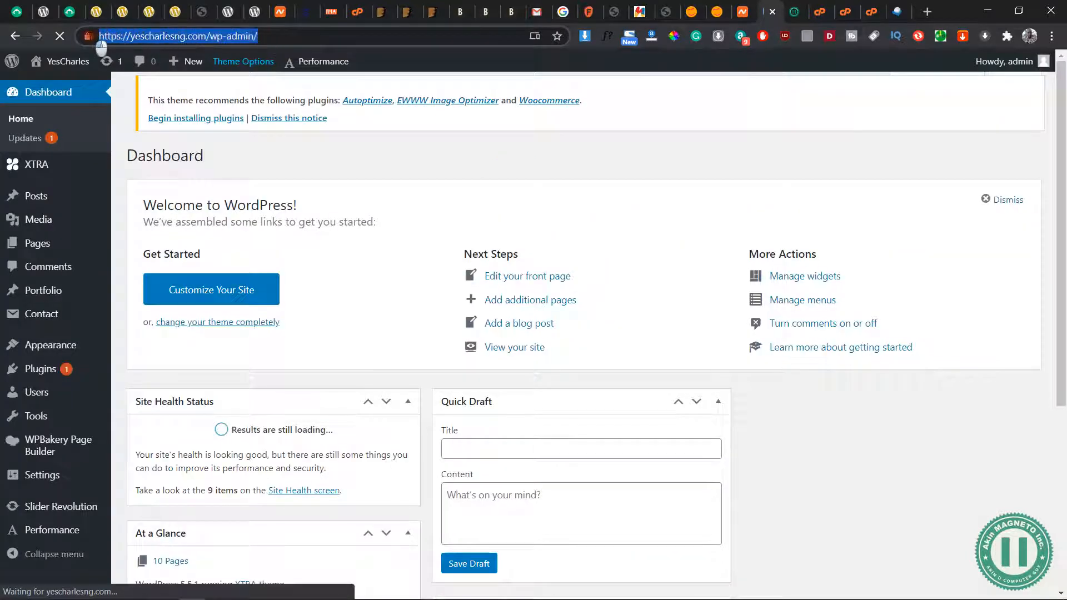
pyautogui.click(283, 31)
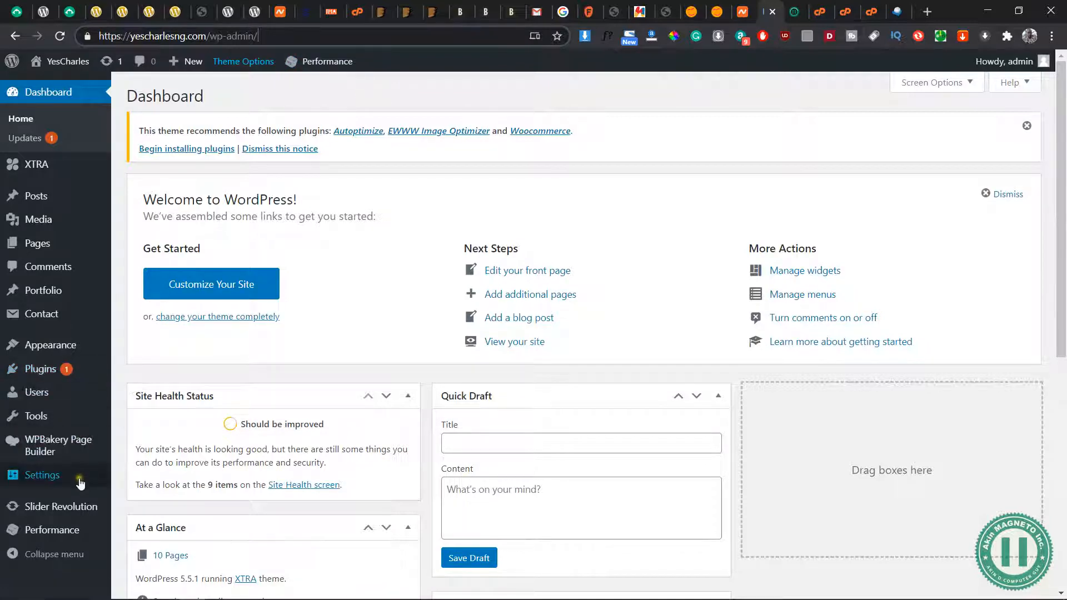
# Open the Permalink Settings and view the YesCharles site in a new browser tab
pyautogui.moveTo(81, 485)
pyautogui.click(142, 541)
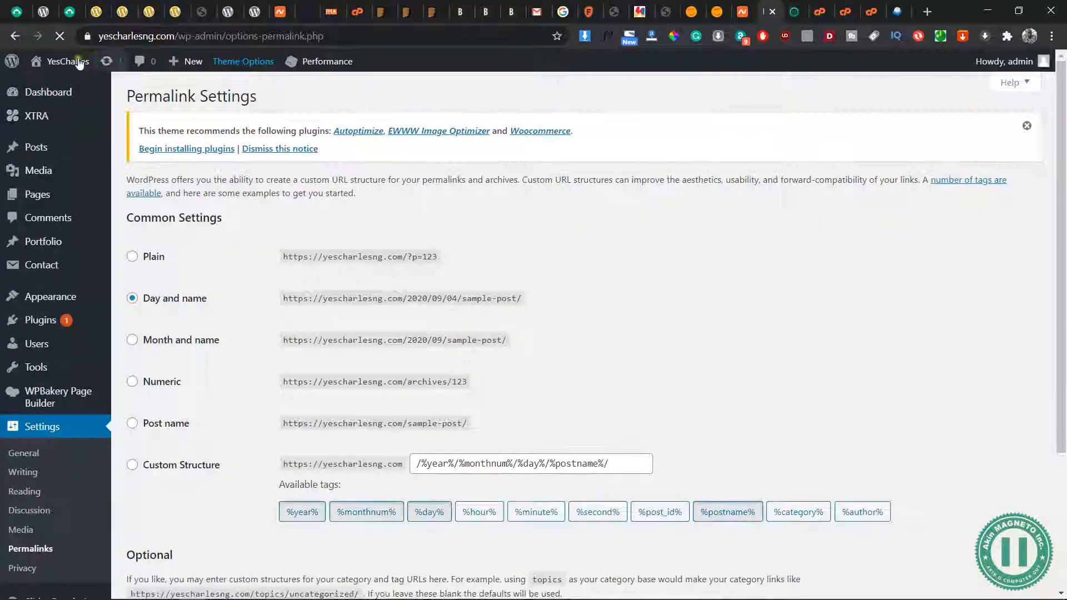
pyautogui.middleClick(53, 89)
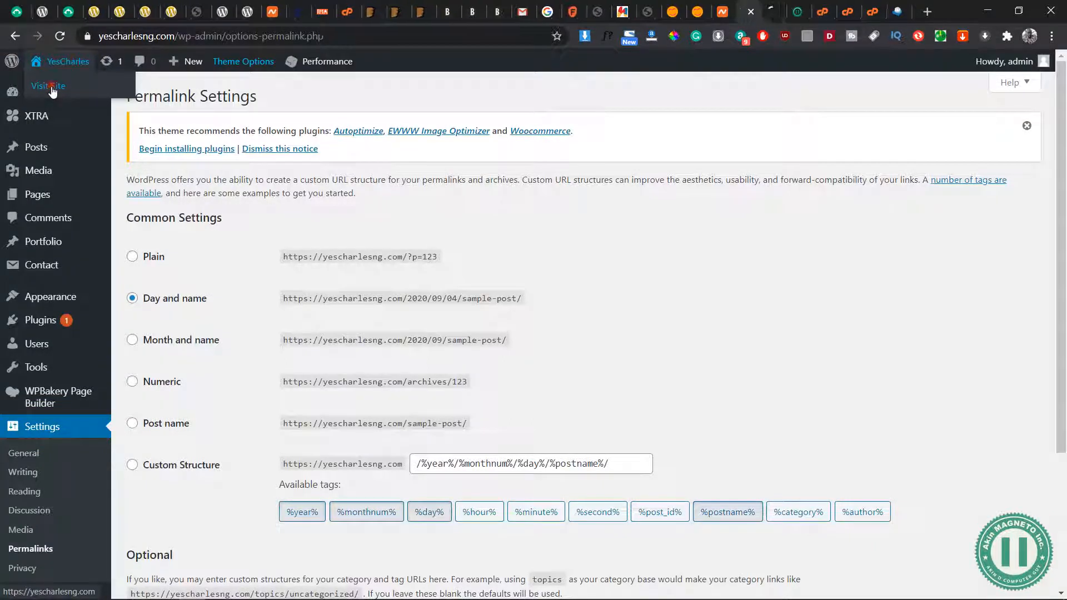
pyautogui.click(770, 18)
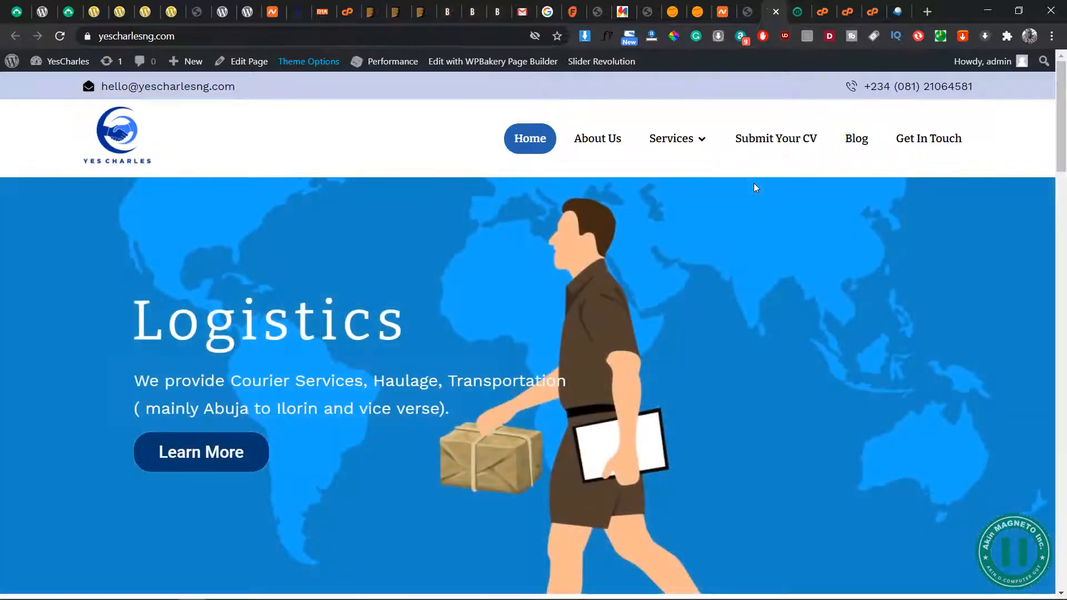
# Examine the YesCharles homepage from top to bottom, as well as the About Us and Get In Touch pages
pyautogui.scroll(-10, 493, 412)
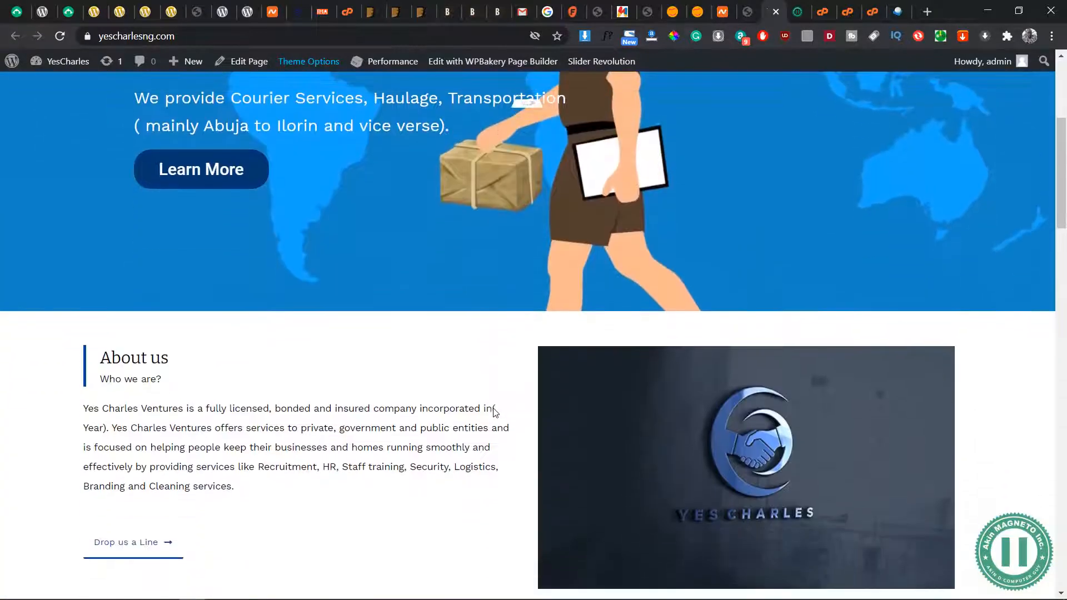
pyautogui.scroll(-20, 493, 413)
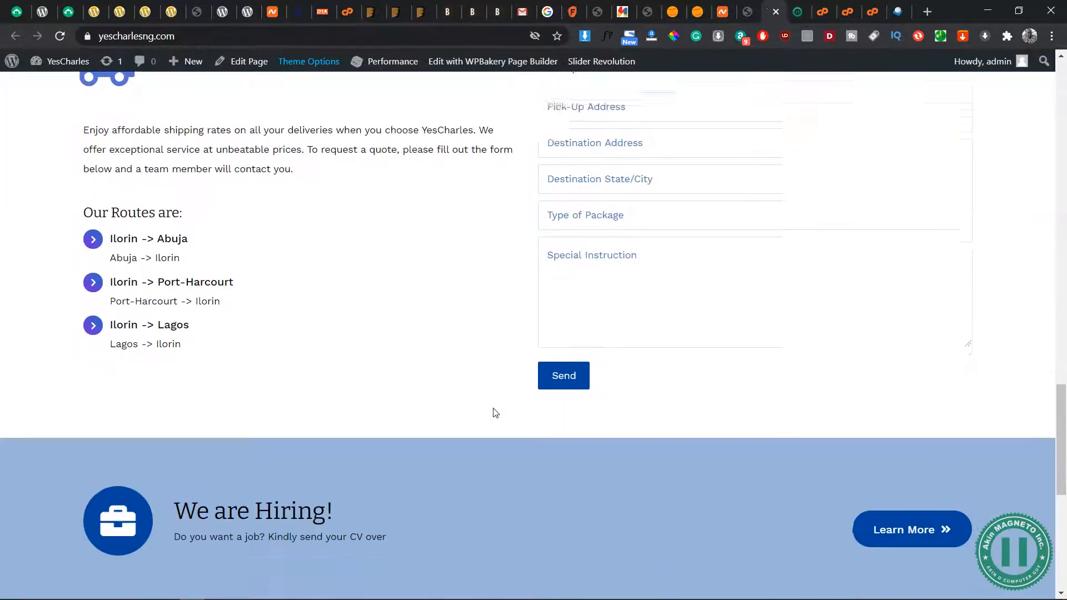
pyautogui.scroll(-2, 496, 412)
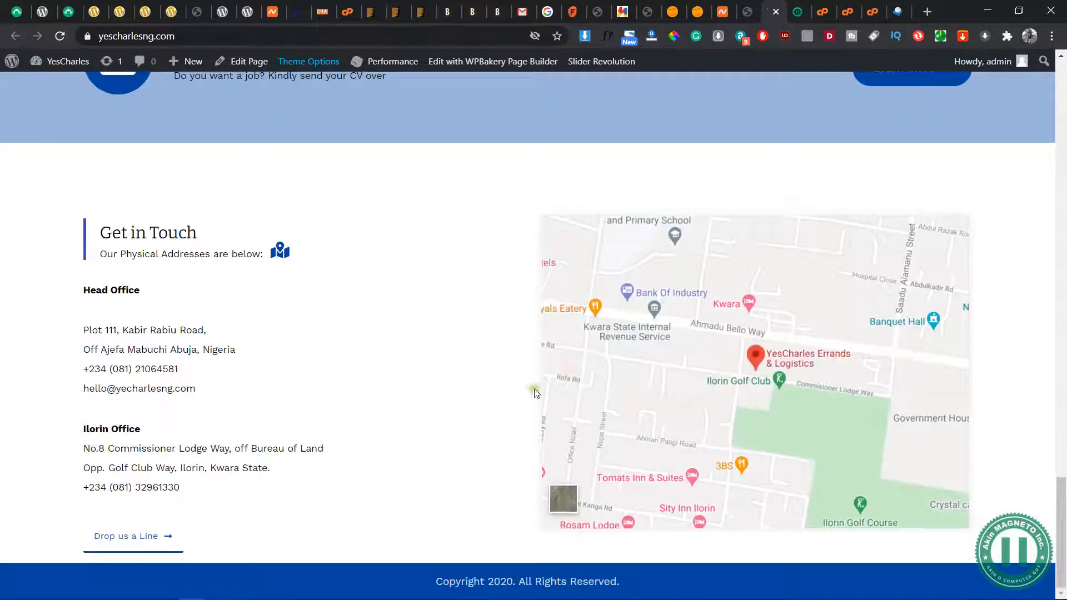
pyautogui.scroll(20, 534, 389)
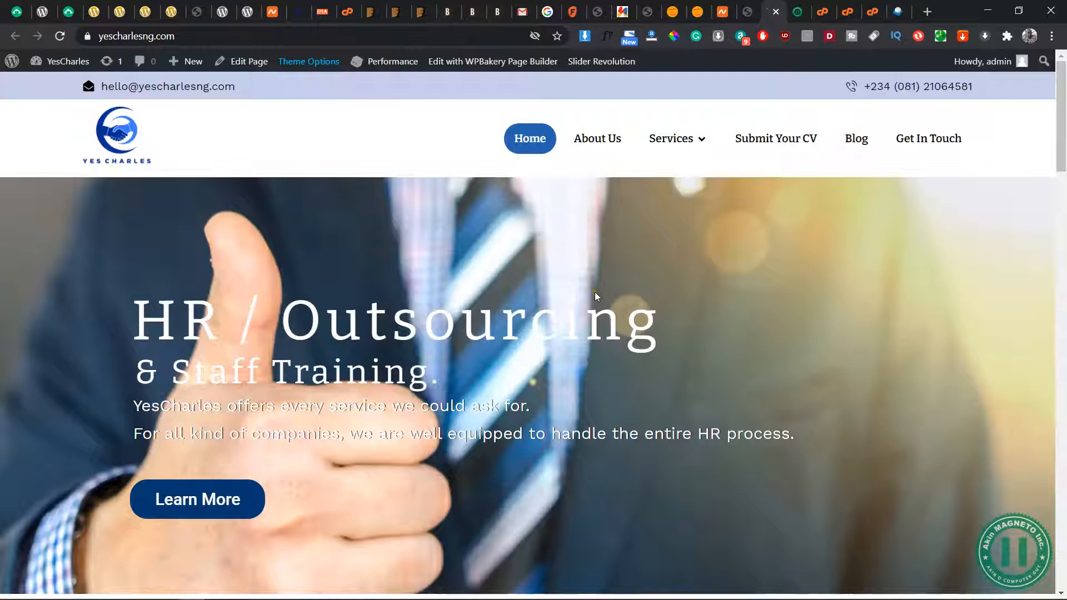
pyautogui.hotkey('ctrl', '-')
pyautogui.hotkey('ctrl', '+')
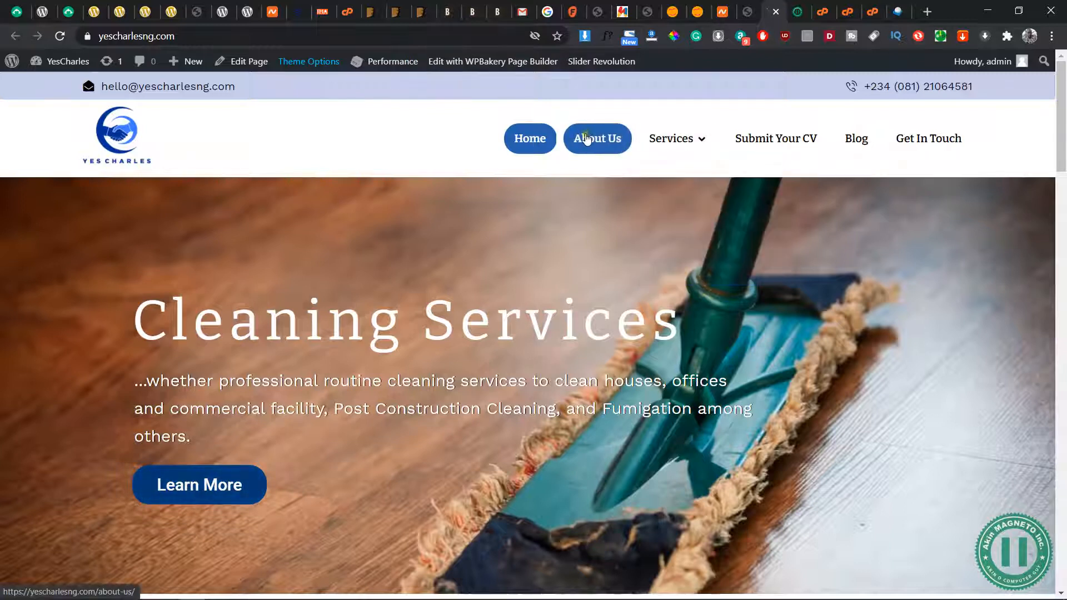
pyautogui.click(583, 138)
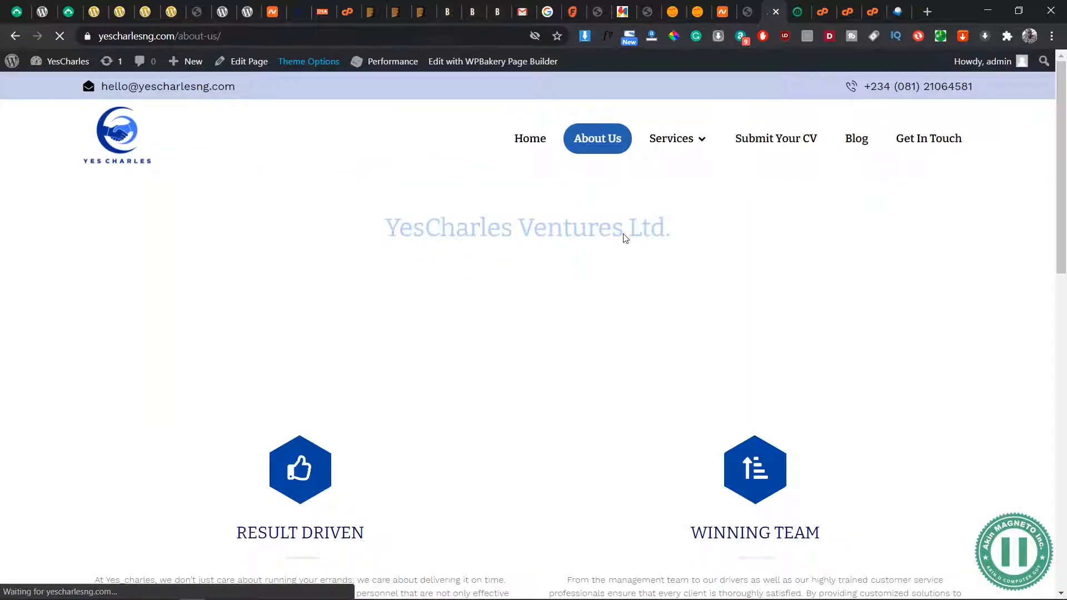
pyautogui.click(934, 146)
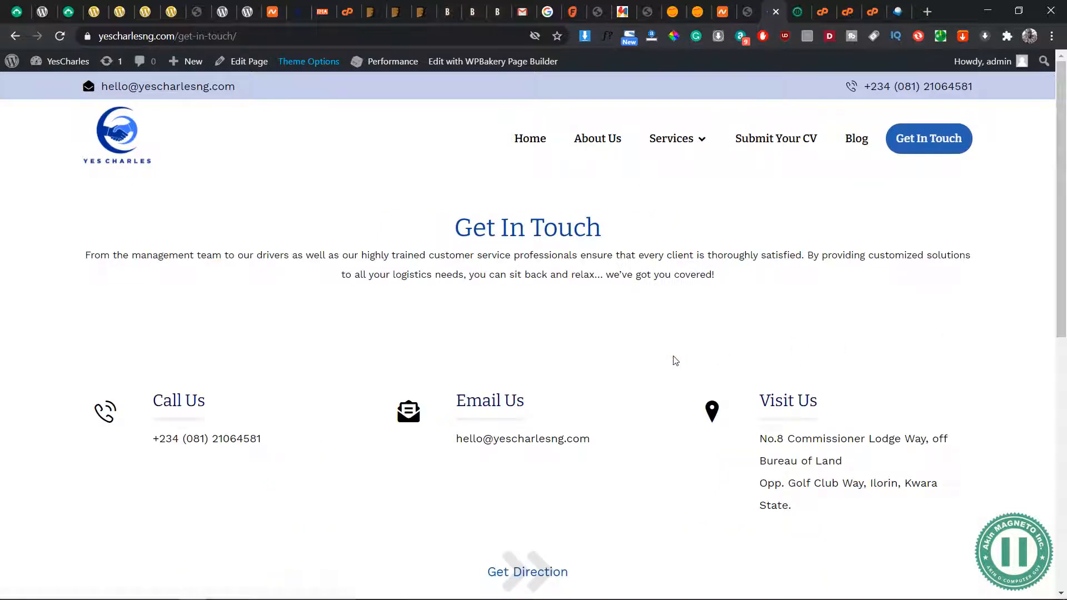
# Return to the Permalink Settings and save them with the Day and name structure
pyautogui.click(751, 12)
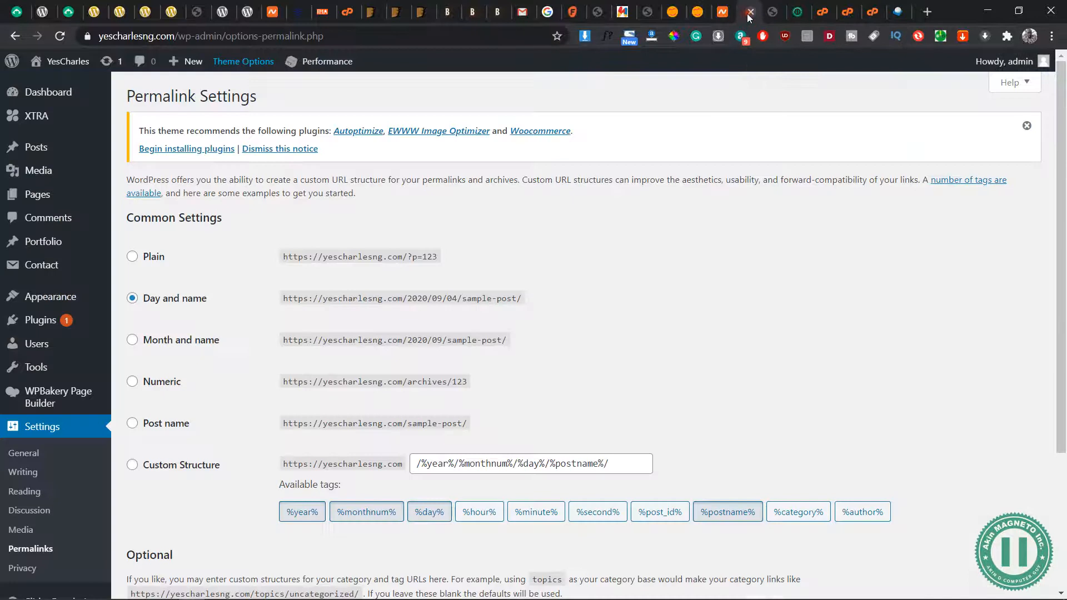
pyautogui.scroll(-1, 291, 392)
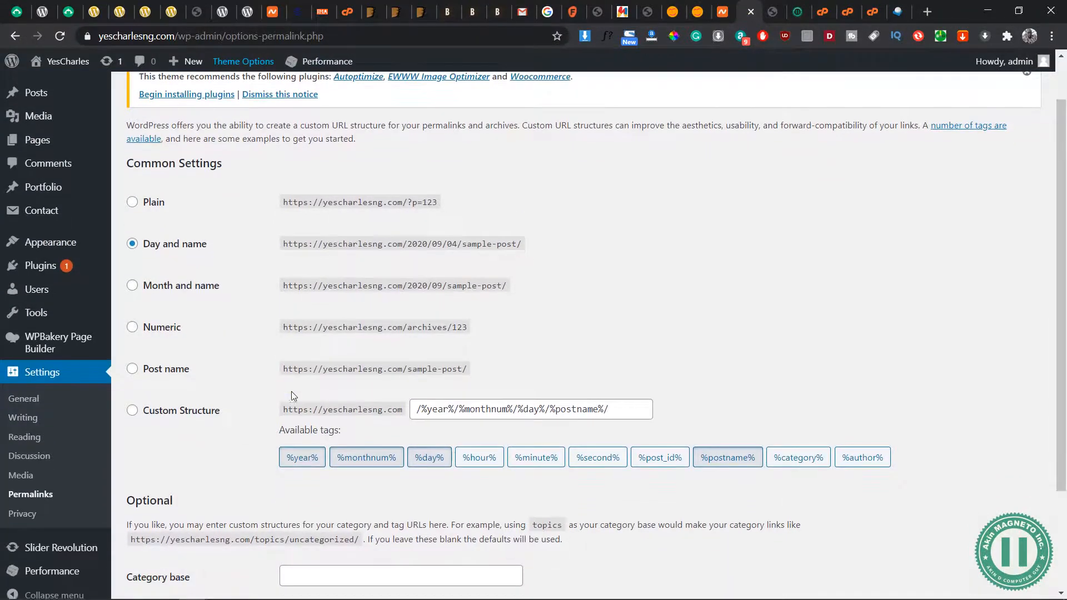
pyautogui.scroll(-3, 191, 457)
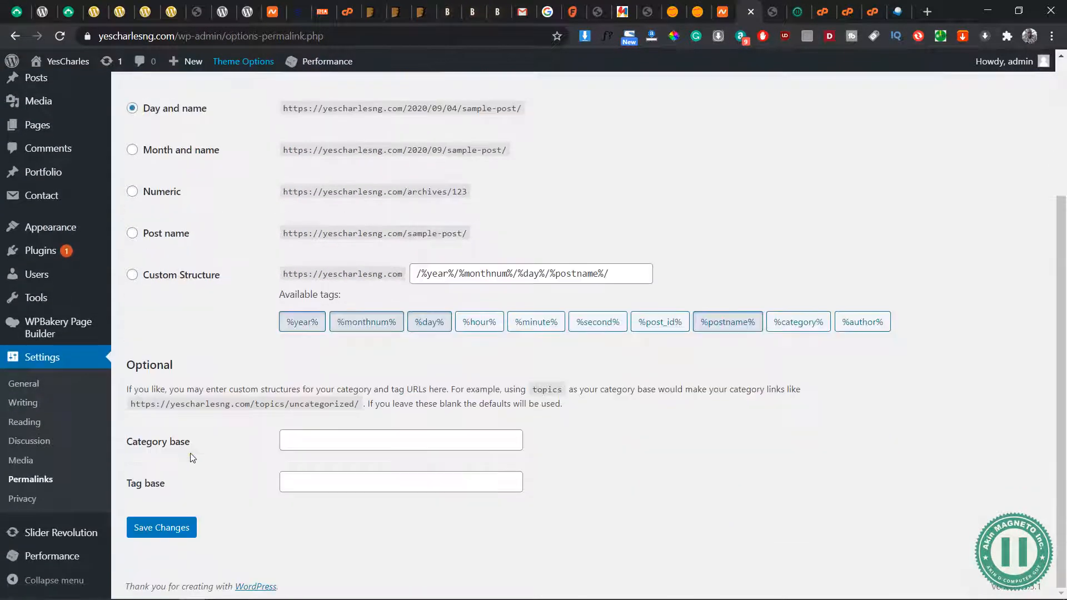
pyautogui.click(161, 528)
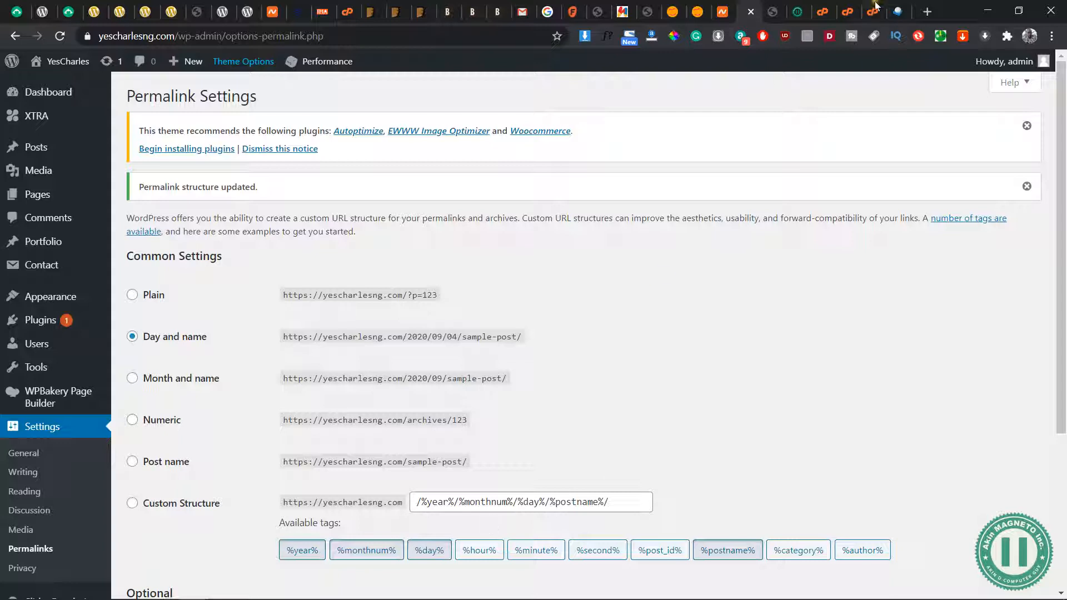
# Return to the YesCharles homepage and check where its Learn More and Drop us a Line buttons link
pyautogui.click(772, 11)
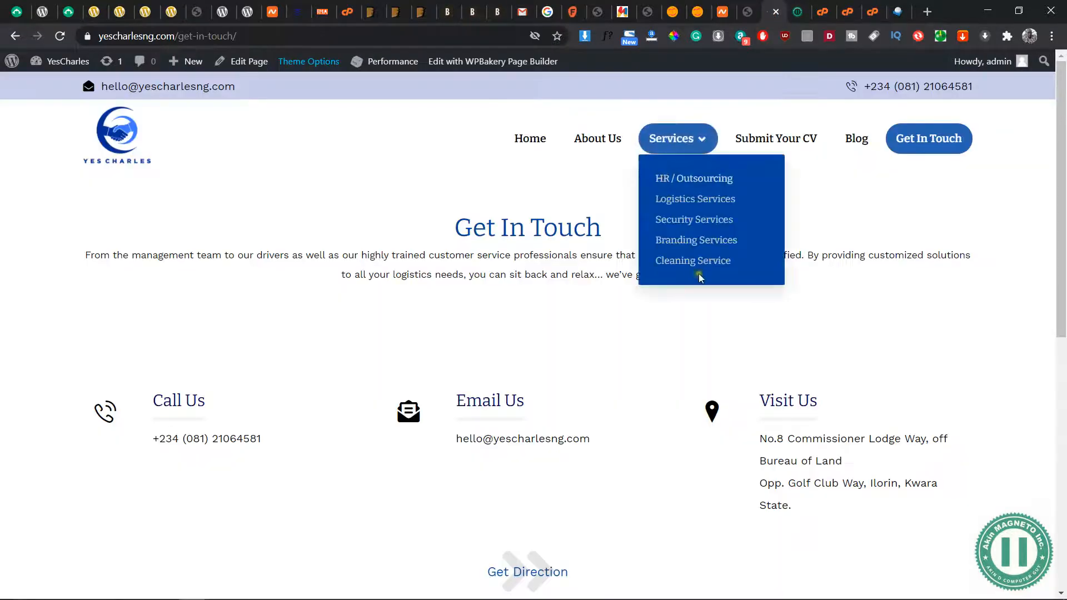
pyautogui.click(529, 142)
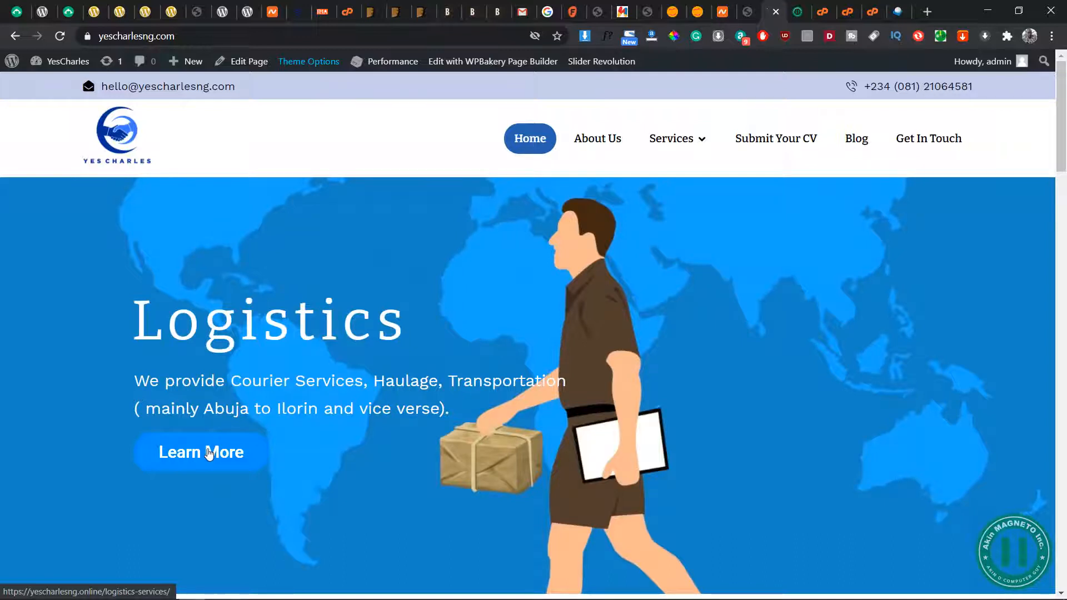
pyautogui.scroll(-7, 209, 453)
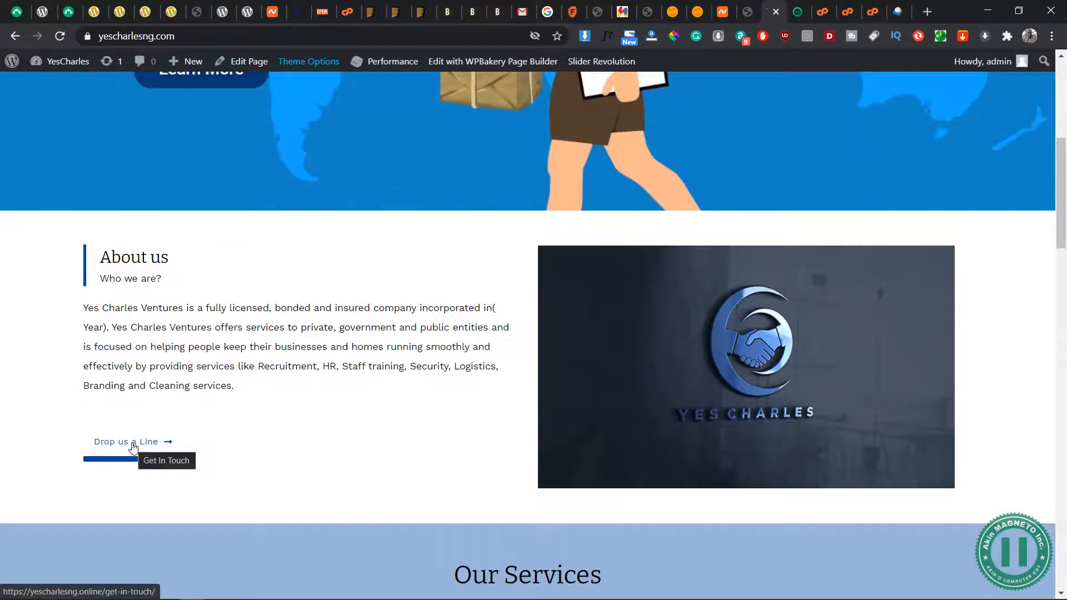
pyautogui.scroll(-6, 506, 408)
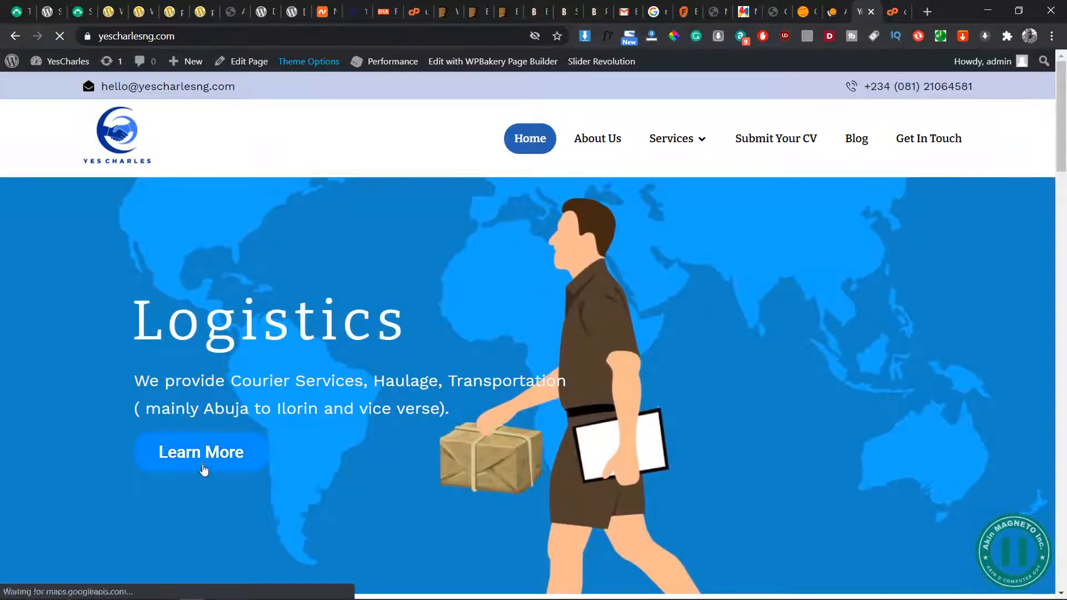
pyautogui.scroll(-6, 204, 469)
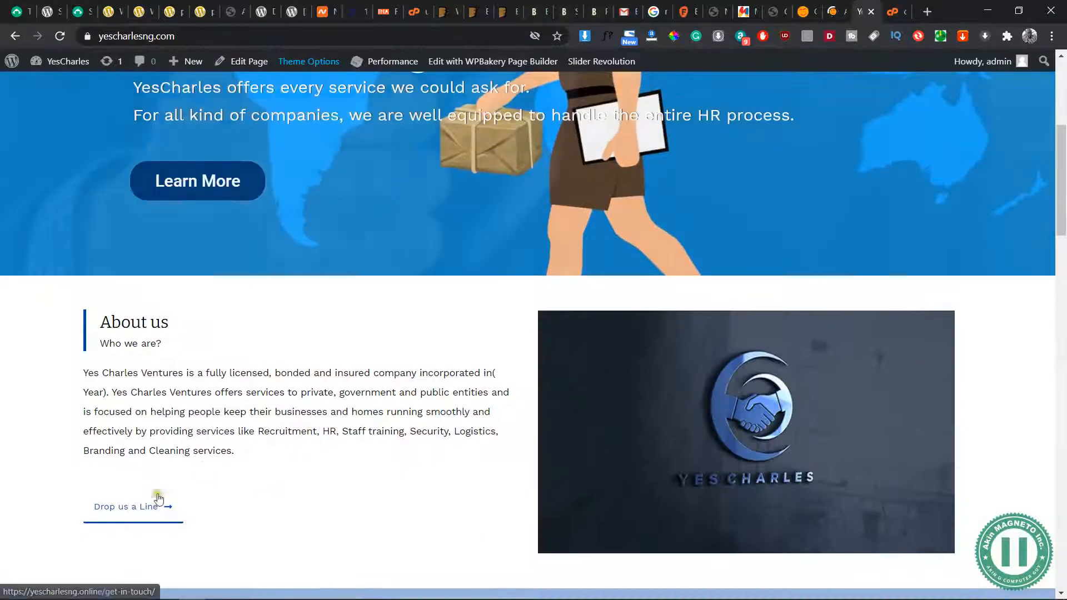
pyautogui.scroll(6, 408, 236)
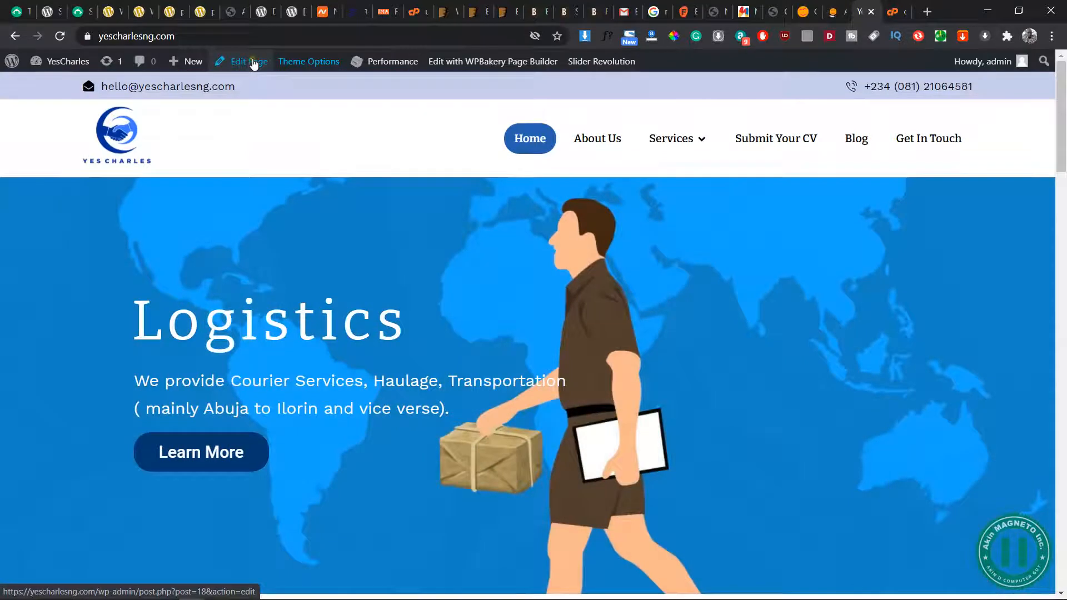
# Open the Home page for editing and link the About us section's Drop us a Line button to the existing Get In Touch page
pyautogui.click(253, 63)
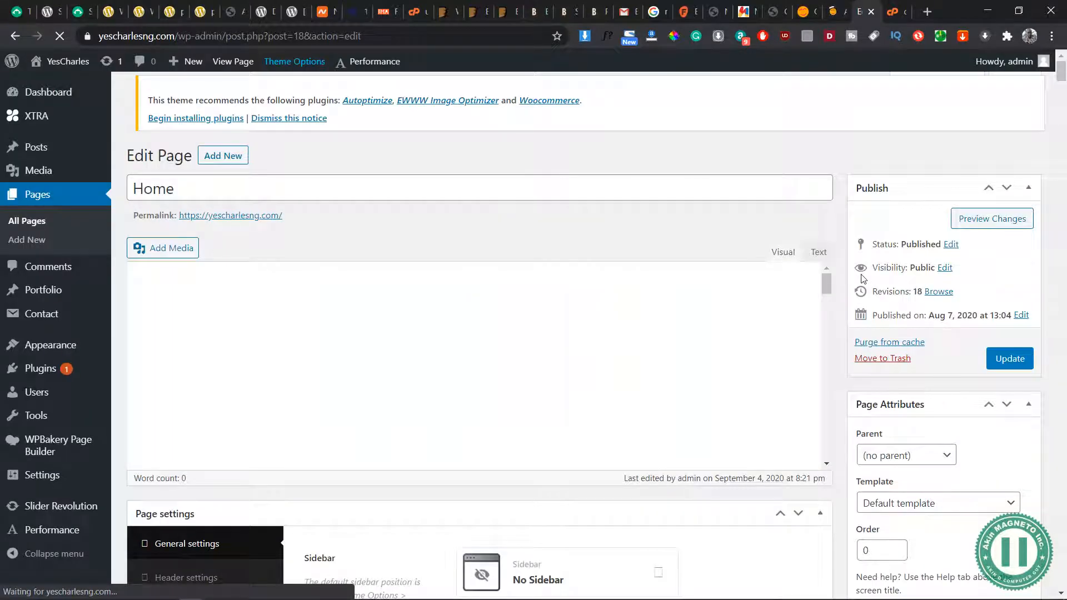
pyautogui.scroll(-5, 346, 433)
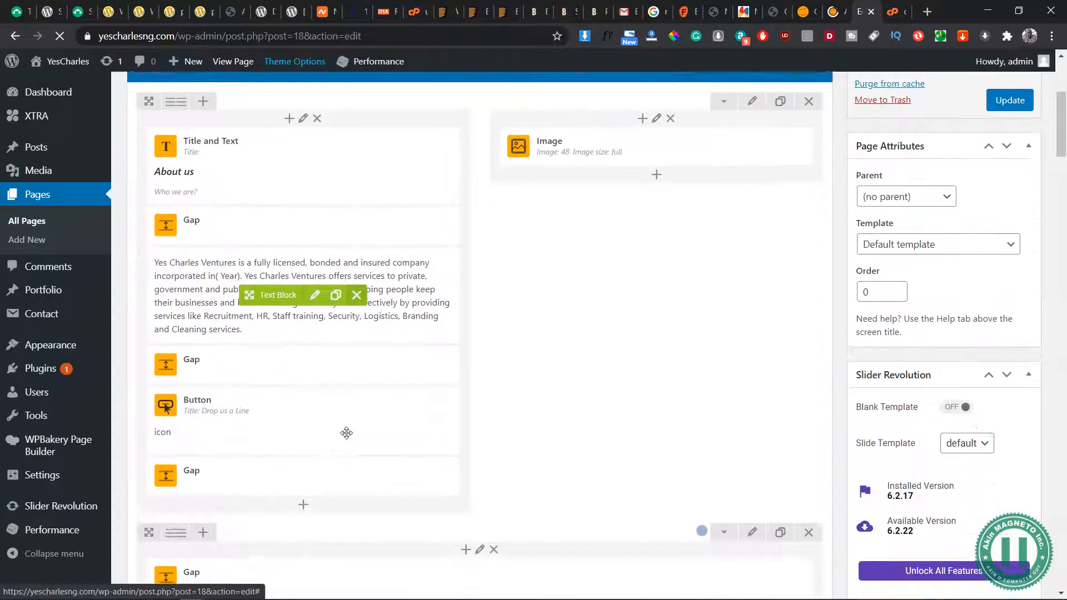
pyautogui.scroll(-1, 346, 434)
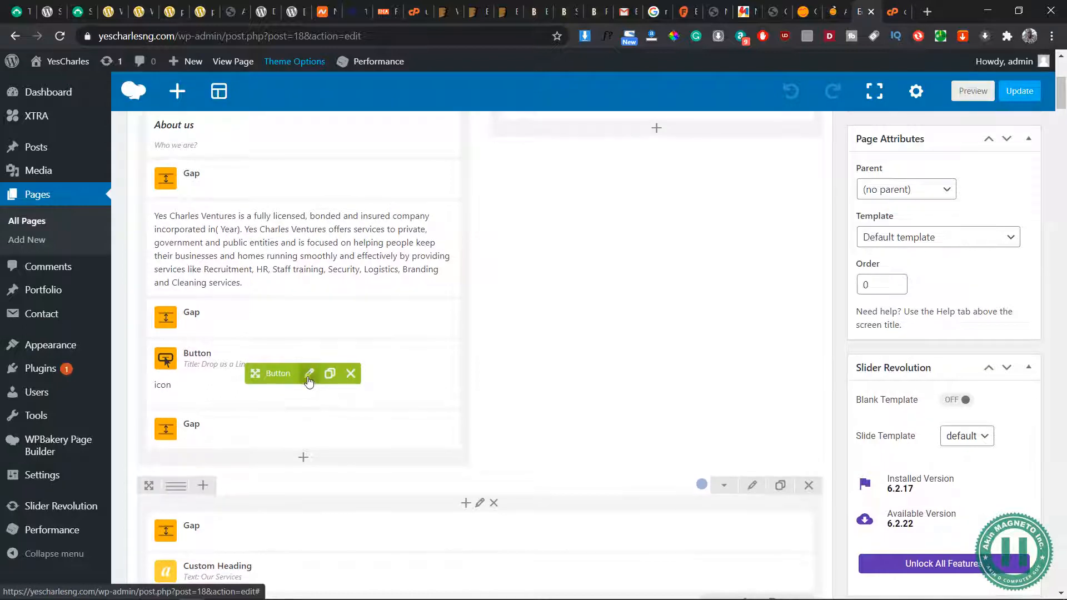
pyautogui.click(310, 374)
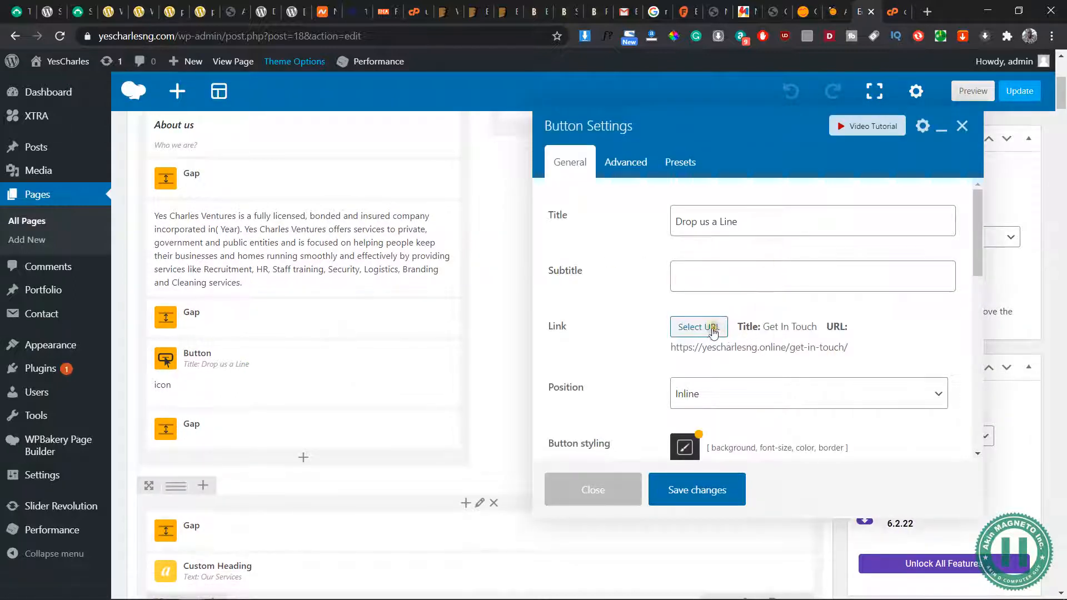
pyautogui.click(698, 327)
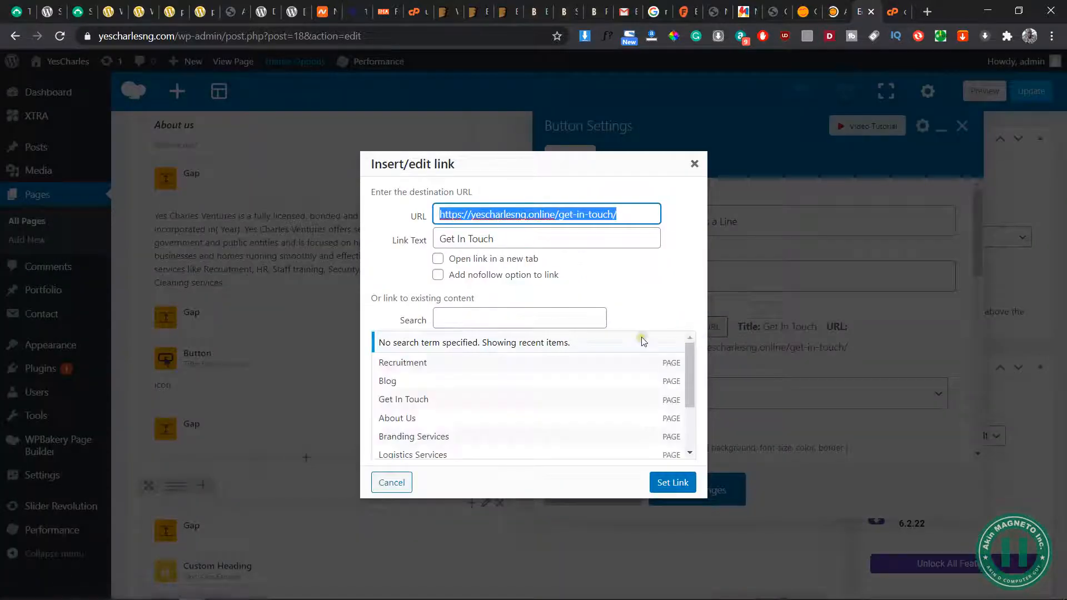
pyautogui.click(482, 401)
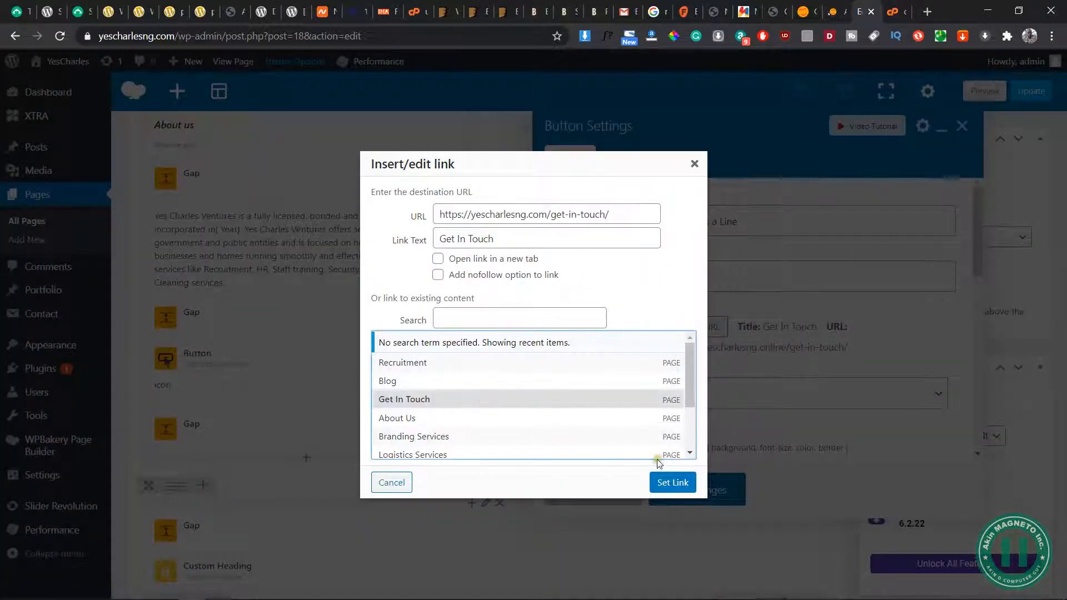
pyautogui.click(673, 487)
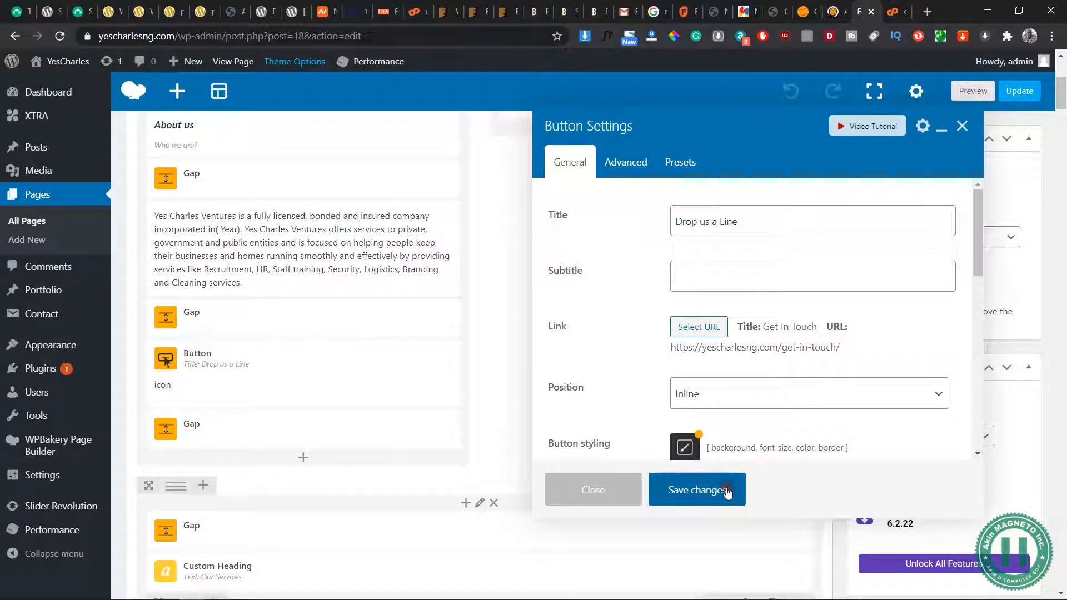
pyautogui.click(698, 489)
pyautogui.scroll(-5, 436, 441)
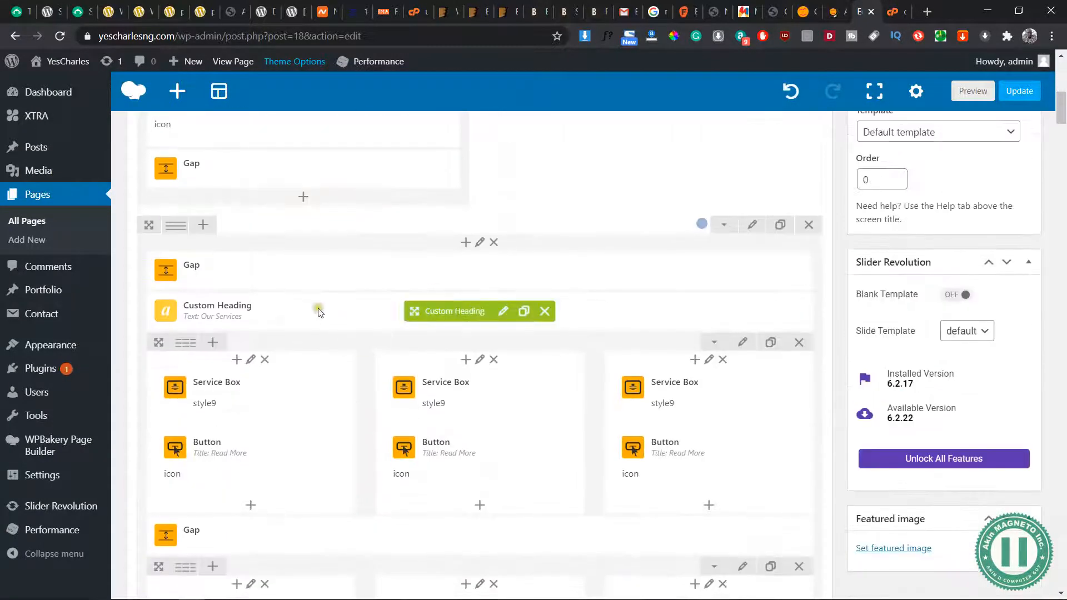
pyautogui.click(265, 397)
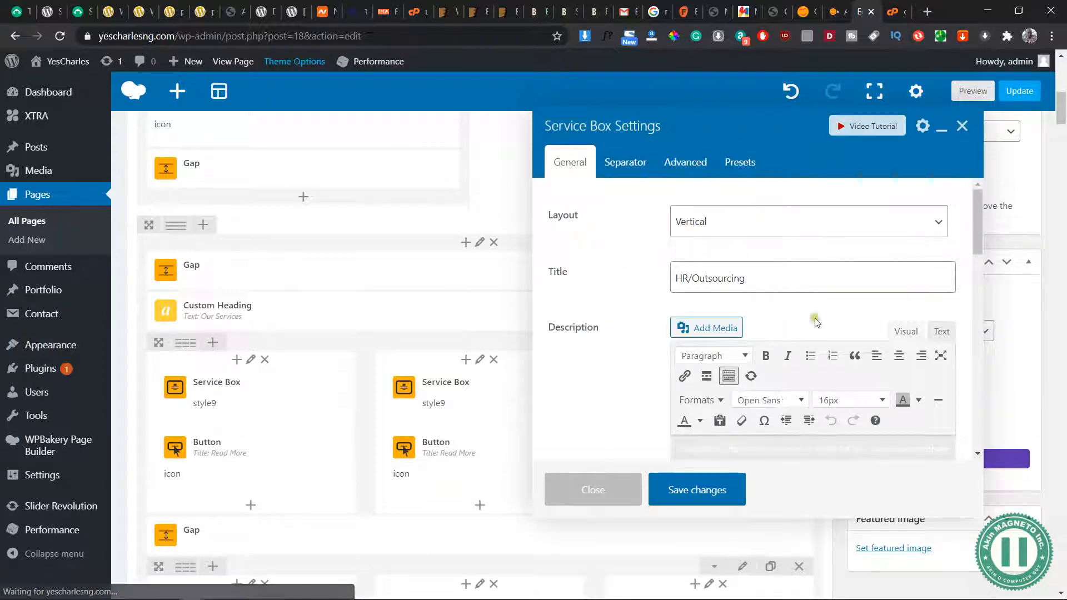
pyautogui.scroll(-1, 776, 323)
pyautogui.scroll(-5, 776, 322)
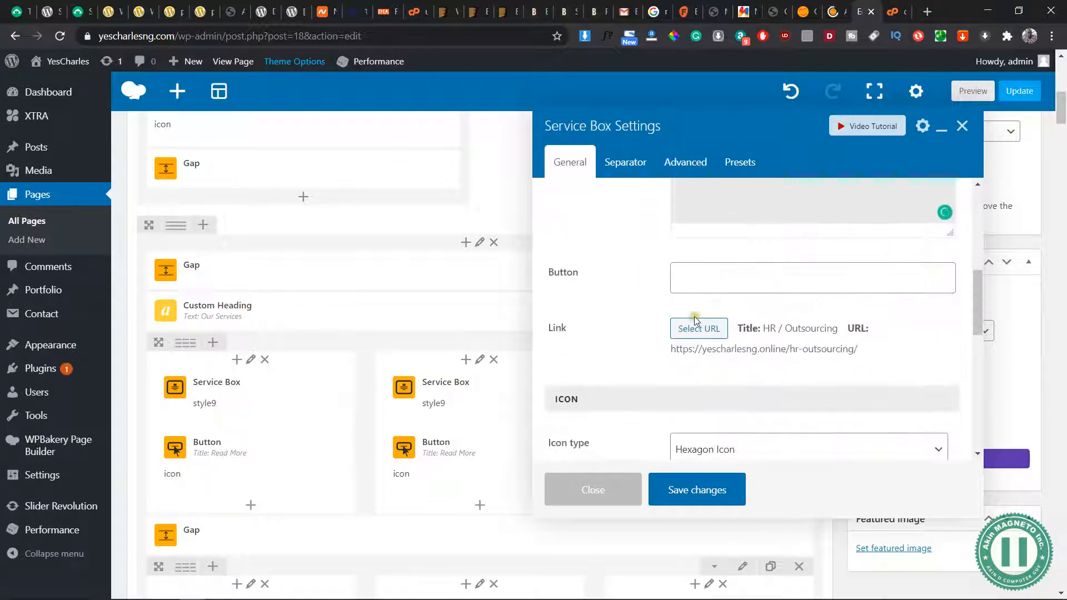
pyautogui.click(690, 331)
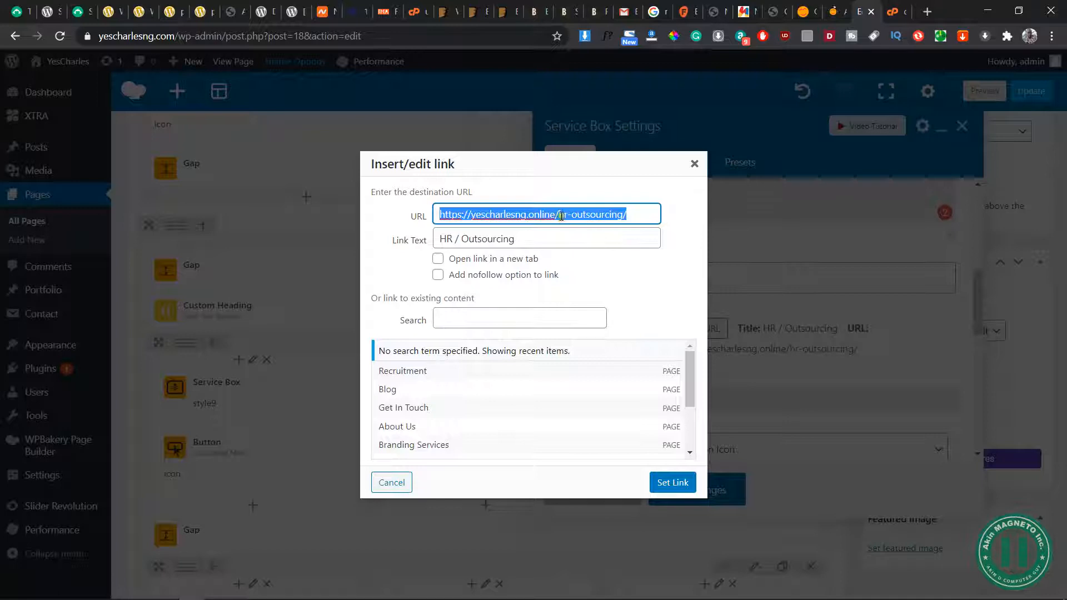
pyautogui.click(556, 214)
pyautogui.press('BackSpace')
pyautogui.press('BackSpace')
pyautogui.press('BackSpace')
pyautogui.press('BackSpace')
pyautogui.press('BackSpace')
pyautogui.press('BackSpace')
pyautogui.write('com')
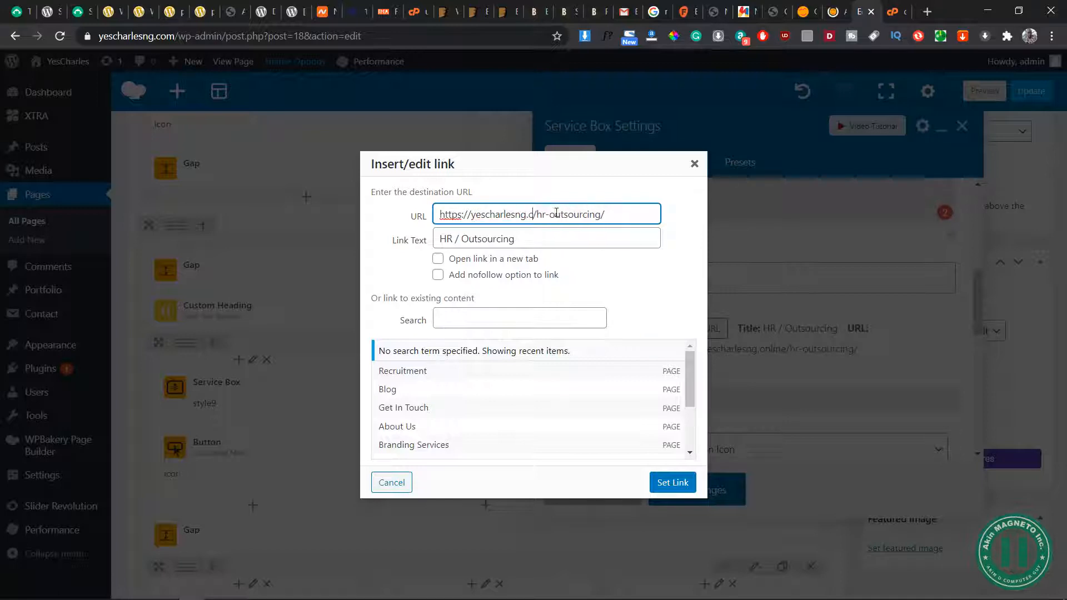
pyautogui.click(673, 482)
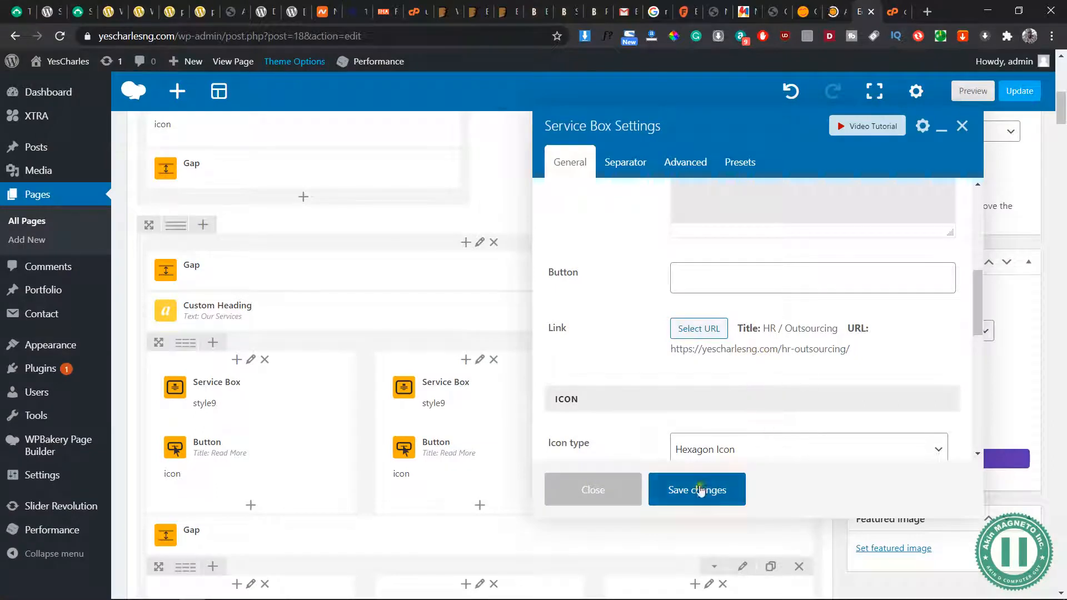
pyautogui.click(700, 490)
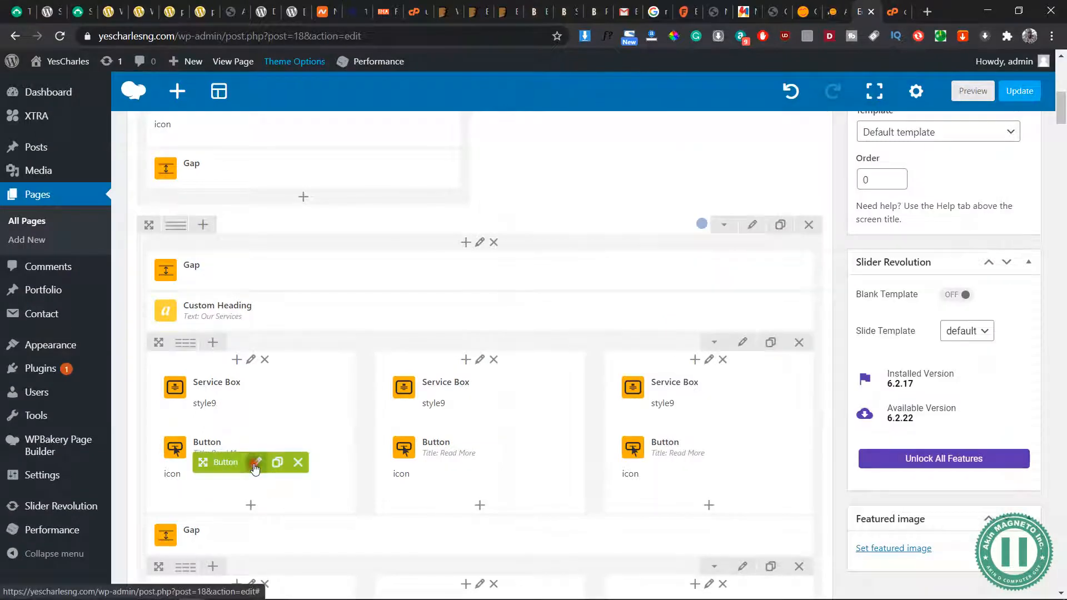
# Change the domain in the HR/Outsourcing Read More button's link to yescharlesng.com and save the button
pyautogui.click(256, 463)
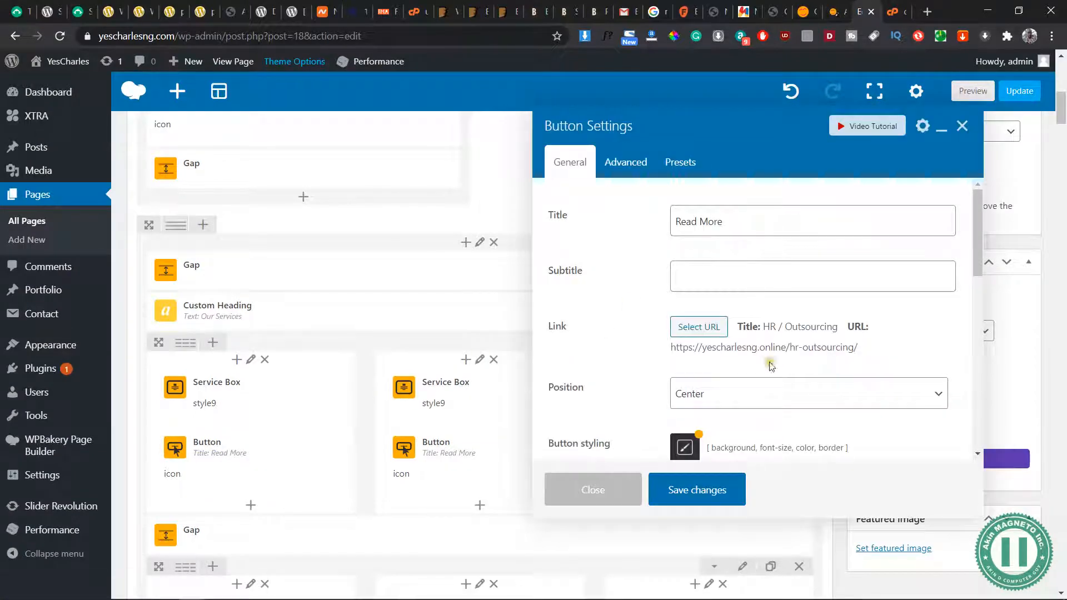
pyautogui.click(703, 328)
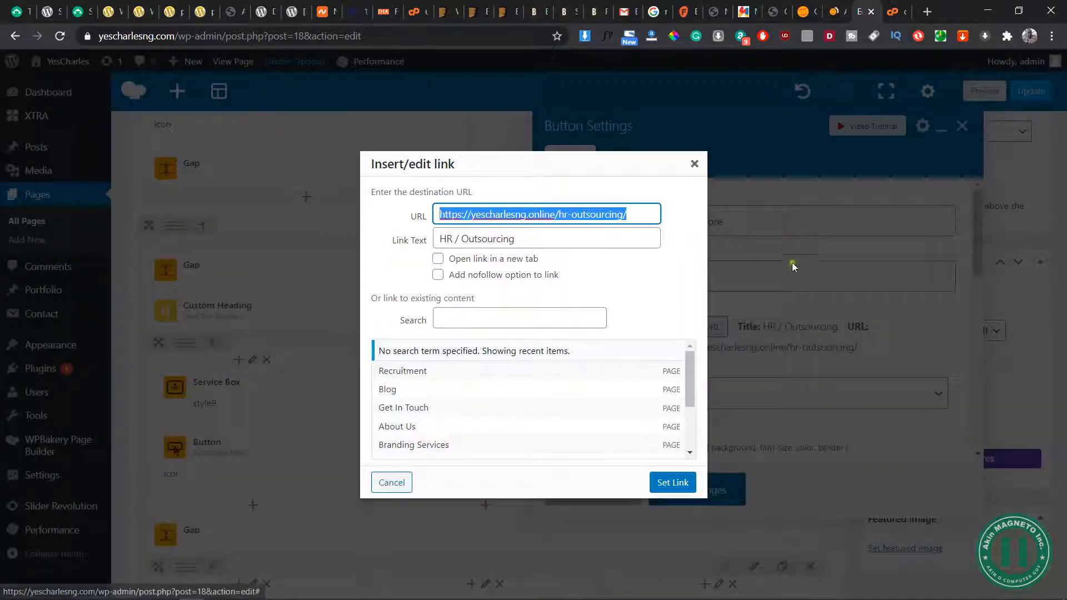
pyautogui.click(555, 216)
pyautogui.press('BackSpace')
pyautogui.press('BackSpace')
pyautogui.press('BackSpace')
pyautogui.press('BackSpace')
pyautogui.press('BackSpace')
pyautogui.press('BackSpace')
pyautogui.write('com')
pyautogui.click(690, 487)
pyautogui.click(707, 493)
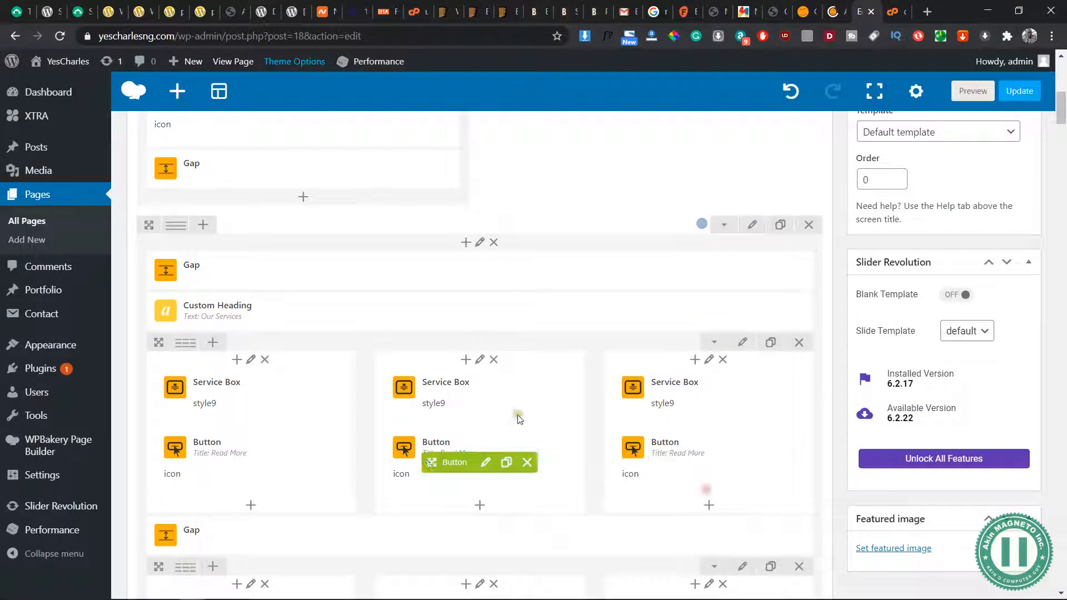
pyautogui.click(494, 398)
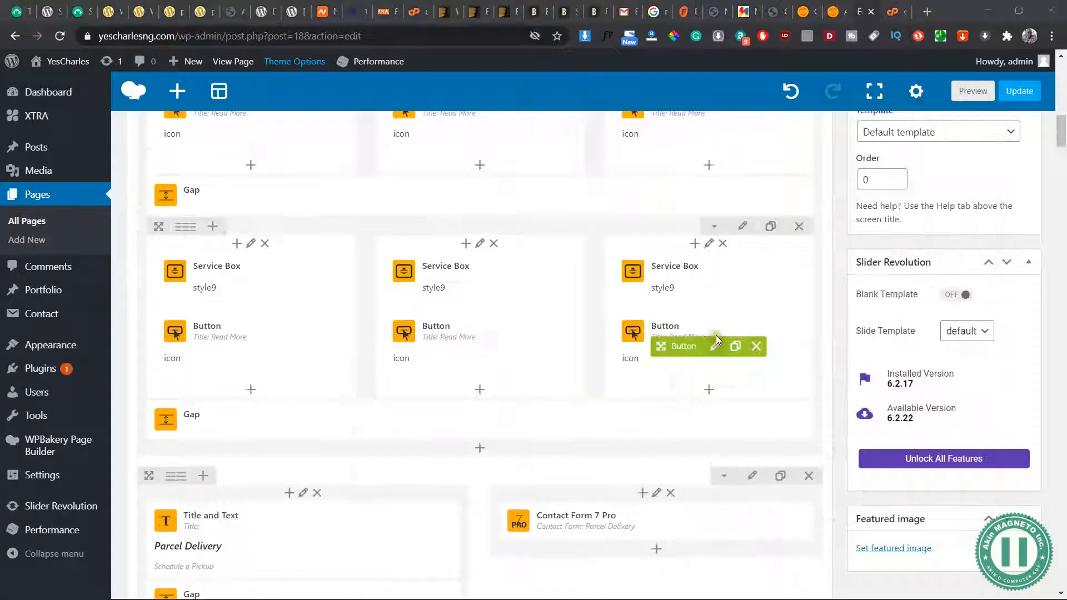
pyautogui.click(716, 348)
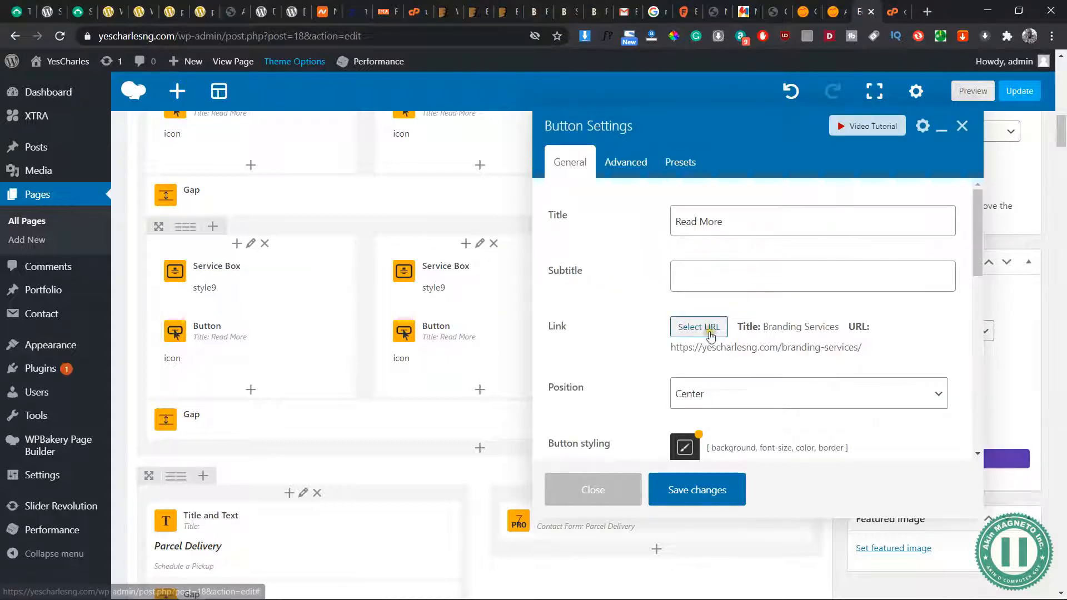
pyautogui.click(692, 497)
pyautogui.scroll(-5, 443, 392)
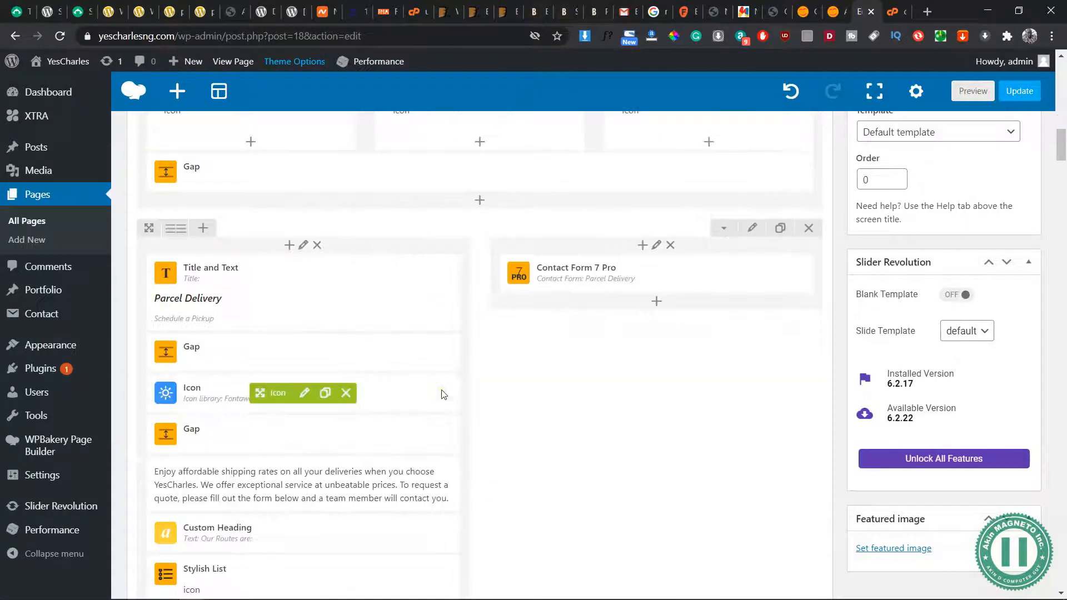
pyautogui.scroll(-3, 442, 347)
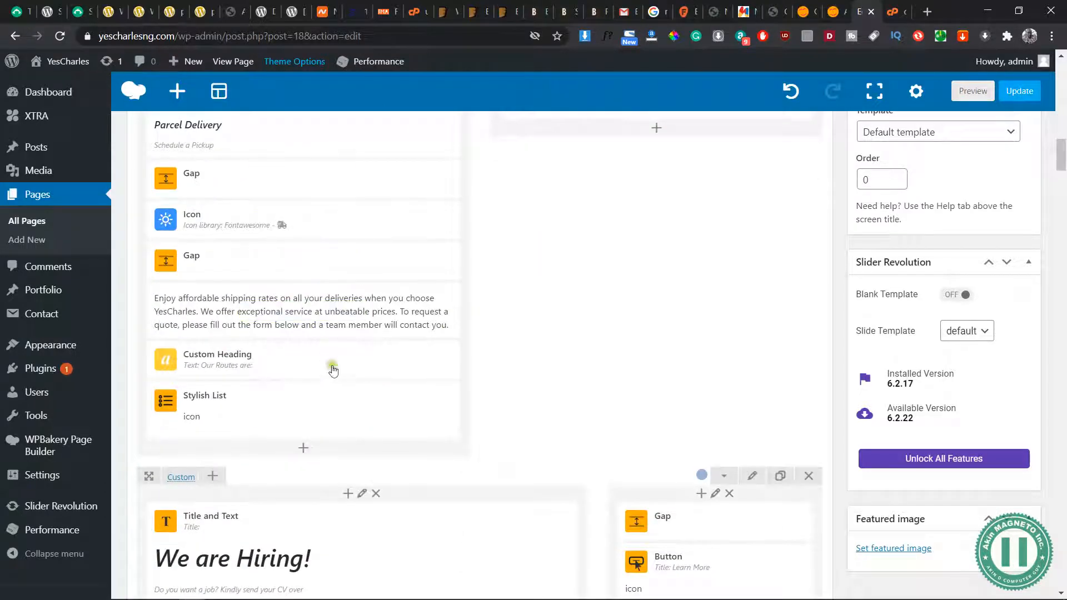
pyautogui.scroll(-5, 332, 368)
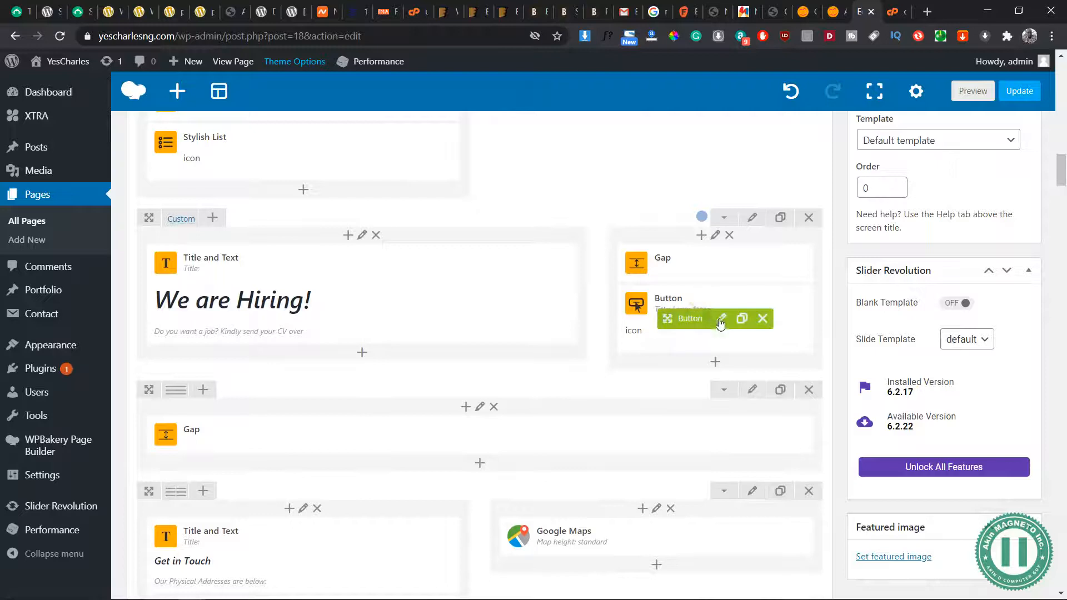
pyautogui.click(721, 323)
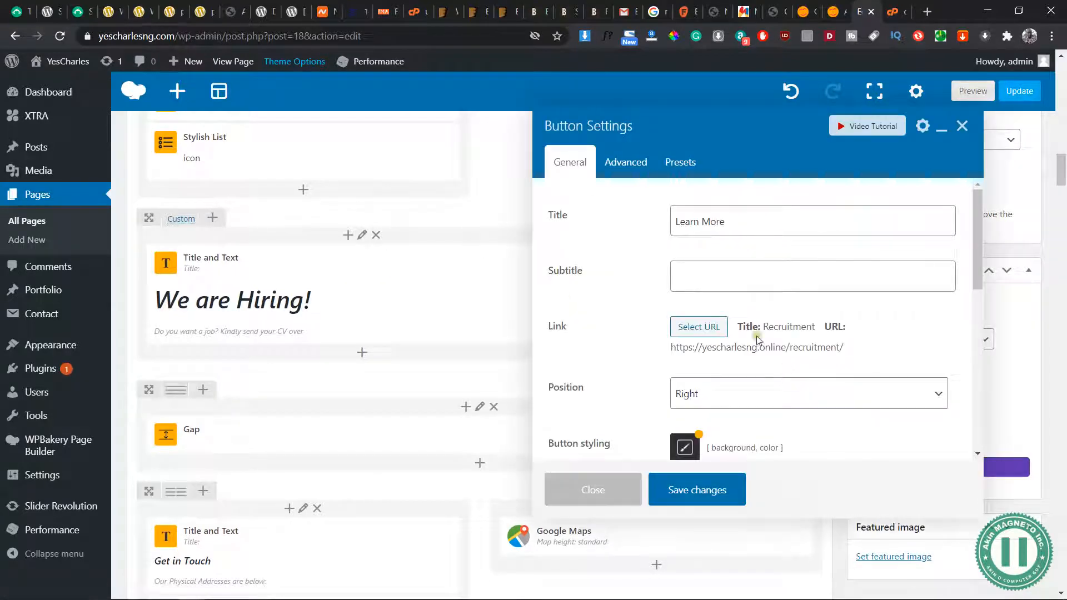
pyautogui.click(696, 327)
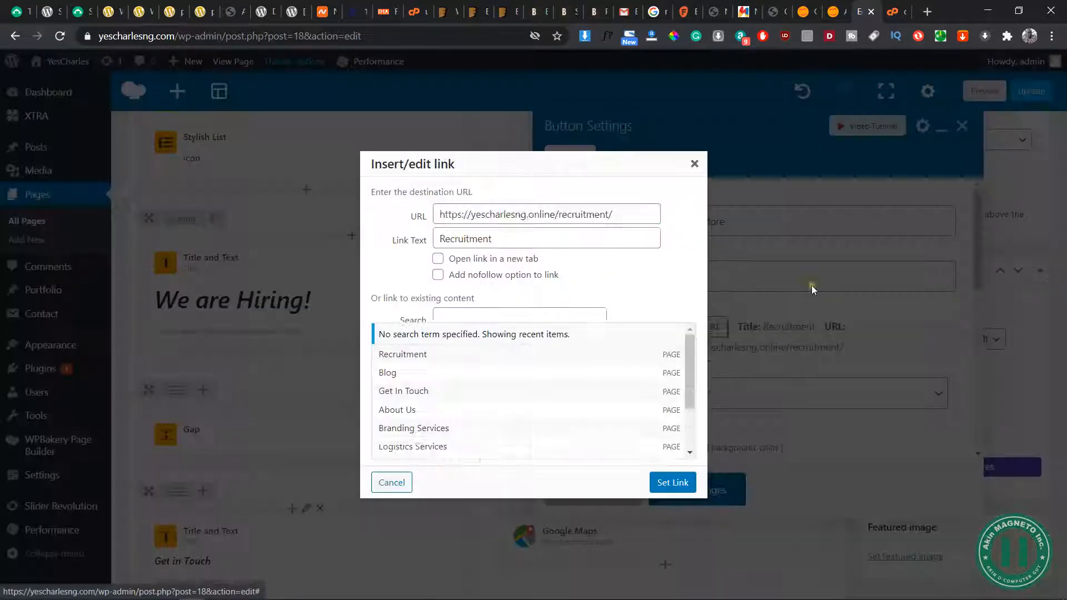
pyautogui.click(558, 216)
pyautogui.press('BackSpace')
pyautogui.press('BackSpace')
pyautogui.press('BackSpace')
pyautogui.press('BackSpace')
pyautogui.press('BackSpace')
pyautogui.press('BackSpace')
pyautogui.write('com')
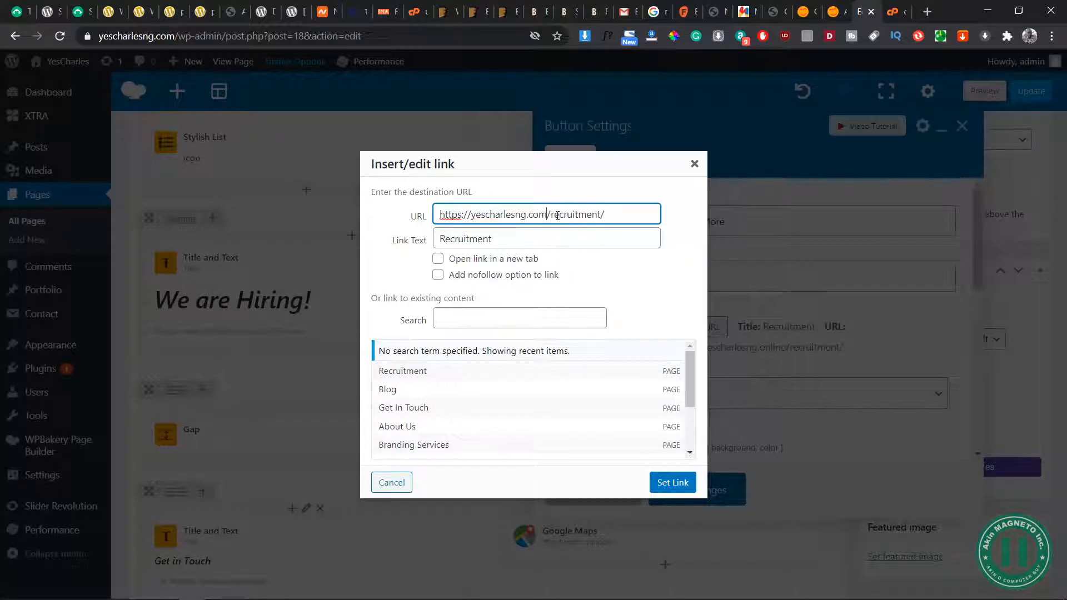
pyautogui.click(676, 485)
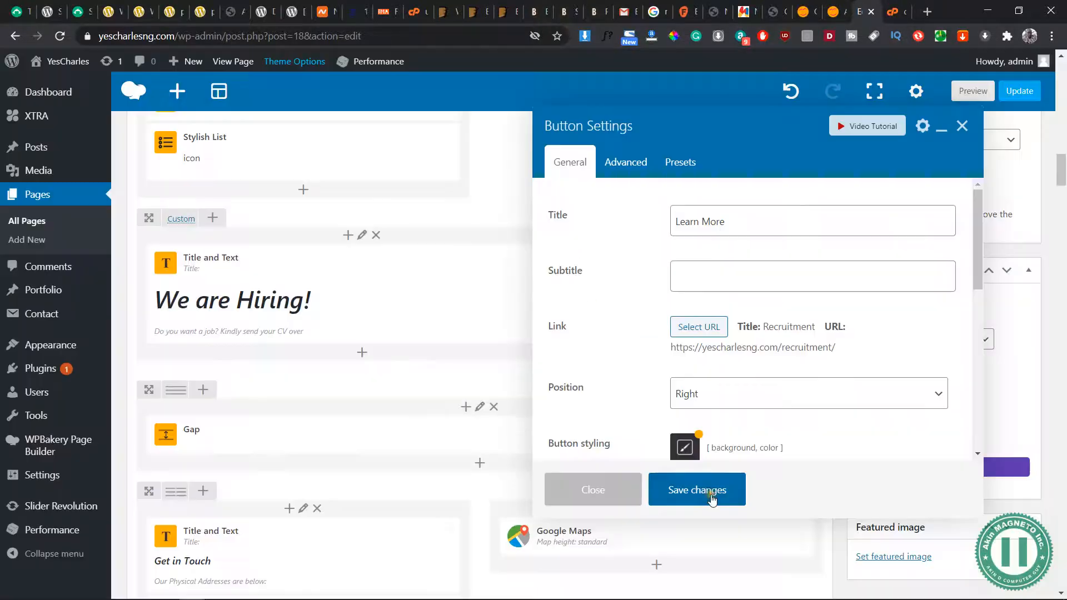
pyautogui.click(712, 499)
pyautogui.scroll(-5, 543, 434)
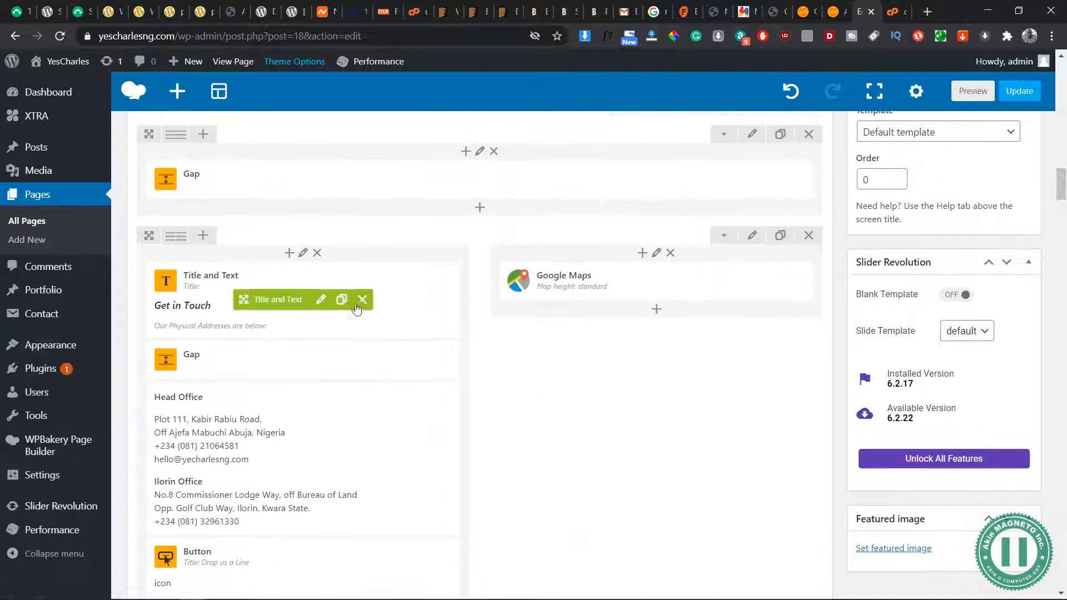
pyautogui.scroll(-1, 357, 311)
pyautogui.click(305, 449)
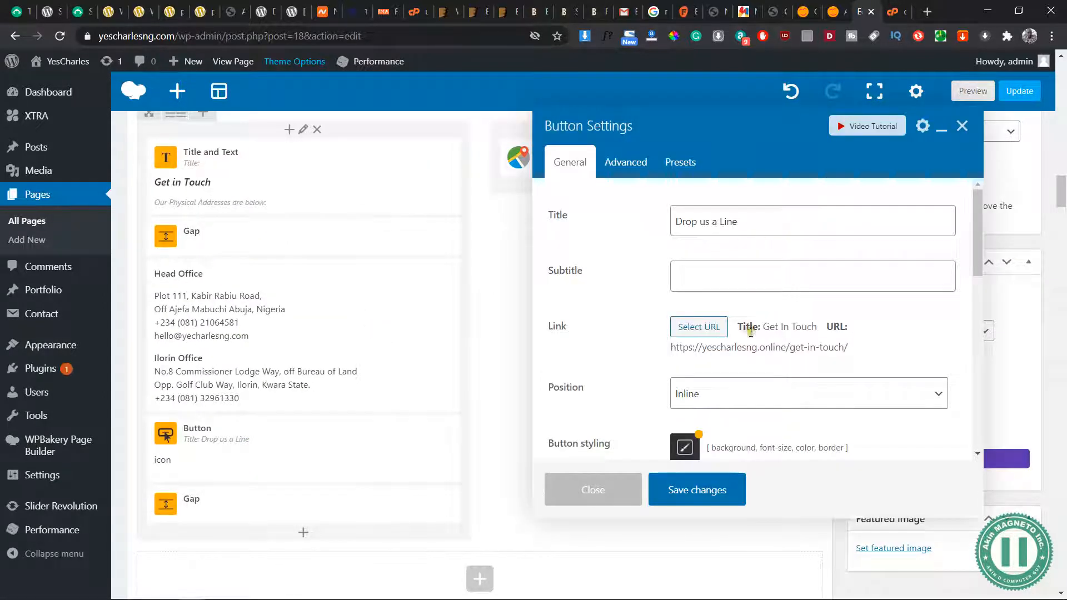
pyautogui.click(699, 328)
pyautogui.click(556, 214)
pyautogui.press('BackSpace')
pyautogui.press('BackSpace')
pyautogui.press('BackSpace')
pyautogui.press('BackSpace')
pyautogui.press('BackSpace')
pyautogui.press('BackSpace')
pyautogui.write('com/get-in-touch/')
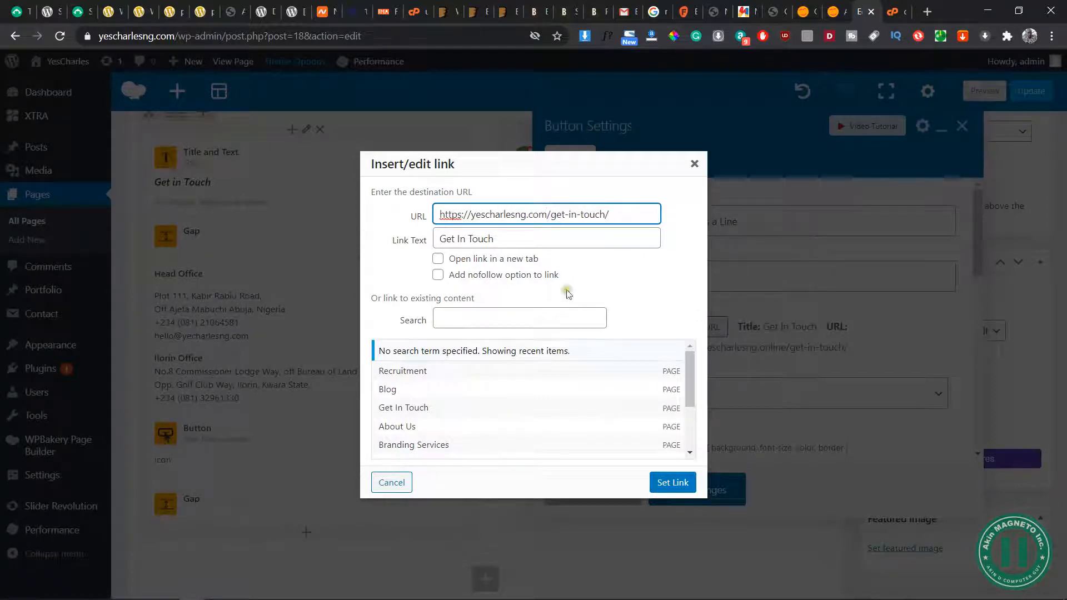
pyautogui.click(672, 482)
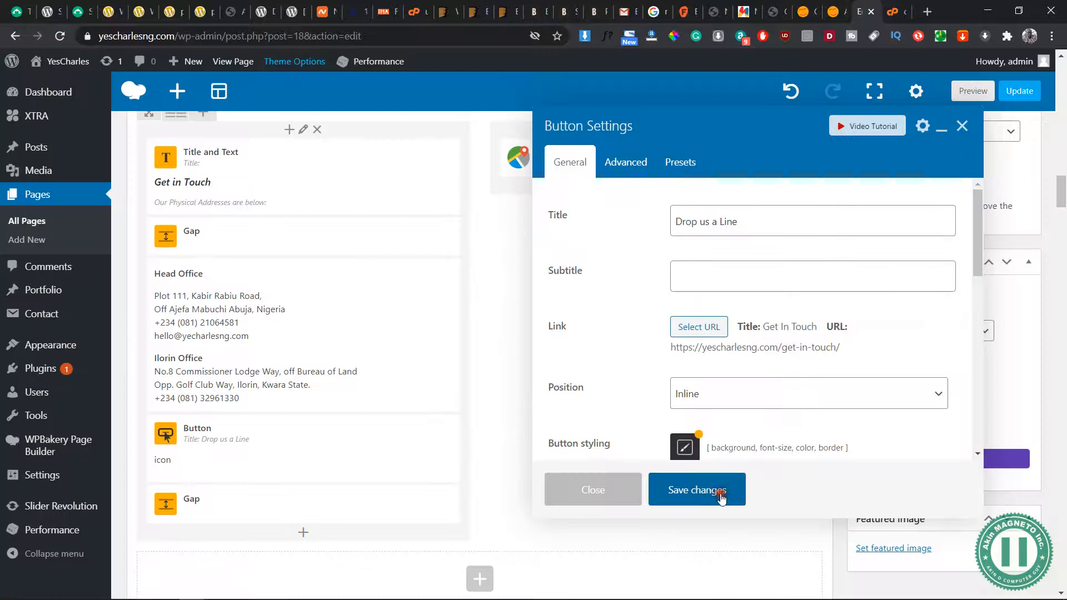
pyautogui.click(721, 498)
# Preview the edited Home page and check the link targets of its Drop us a Line, Read More and Learn More buttons
pyautogui.scroll(-5, 564, 468)
pyautogui.scroll(10, 564, 468)
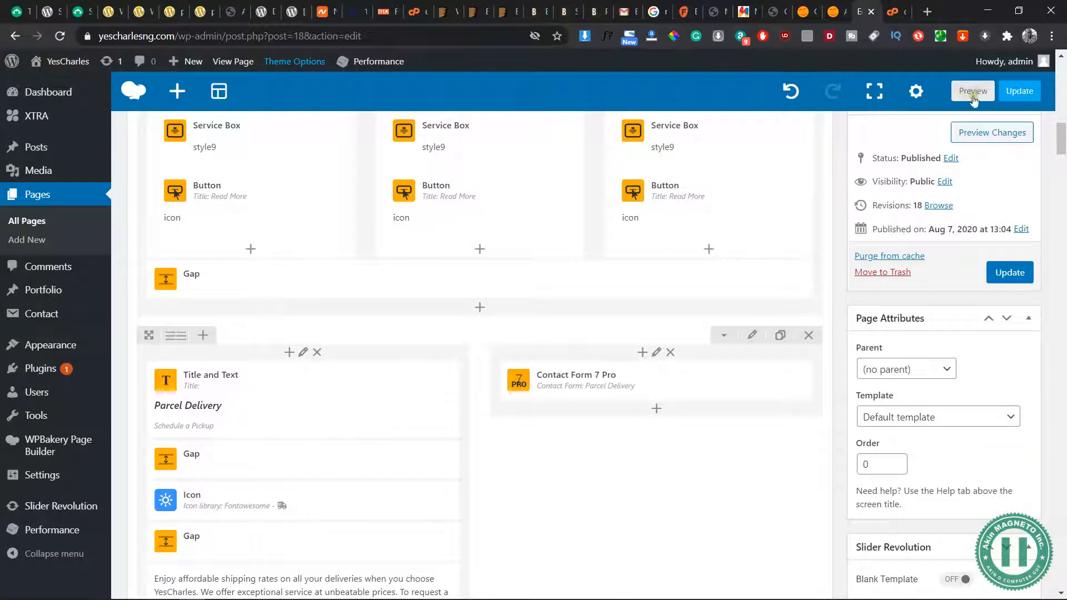
pyautogui.click(972, 94)
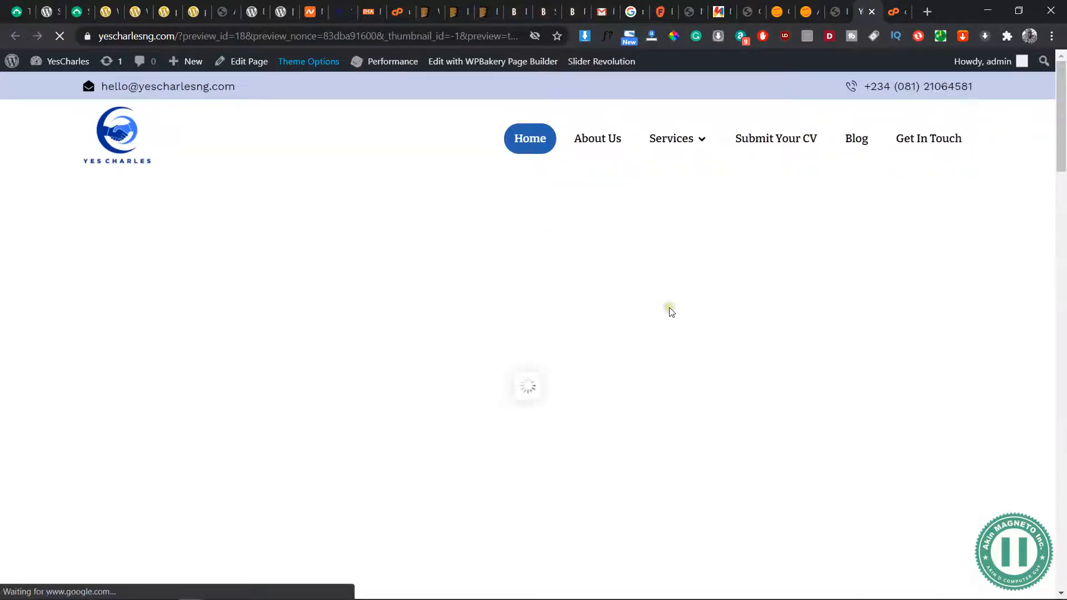
pyautogui.scroll(-6, 662, 330)
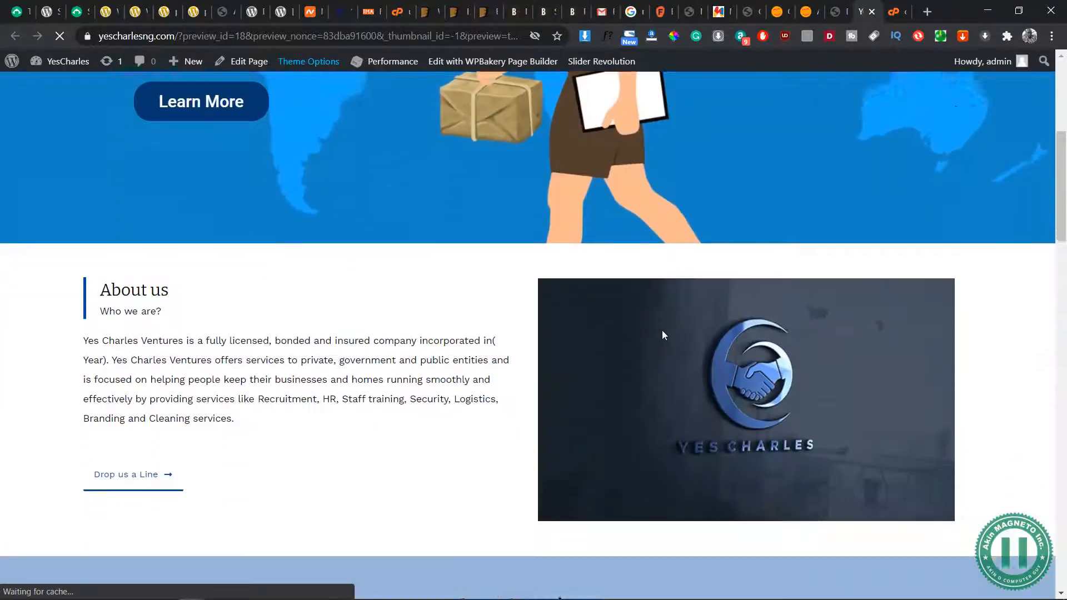
pyautogui.scroll(-2, 663, 331)
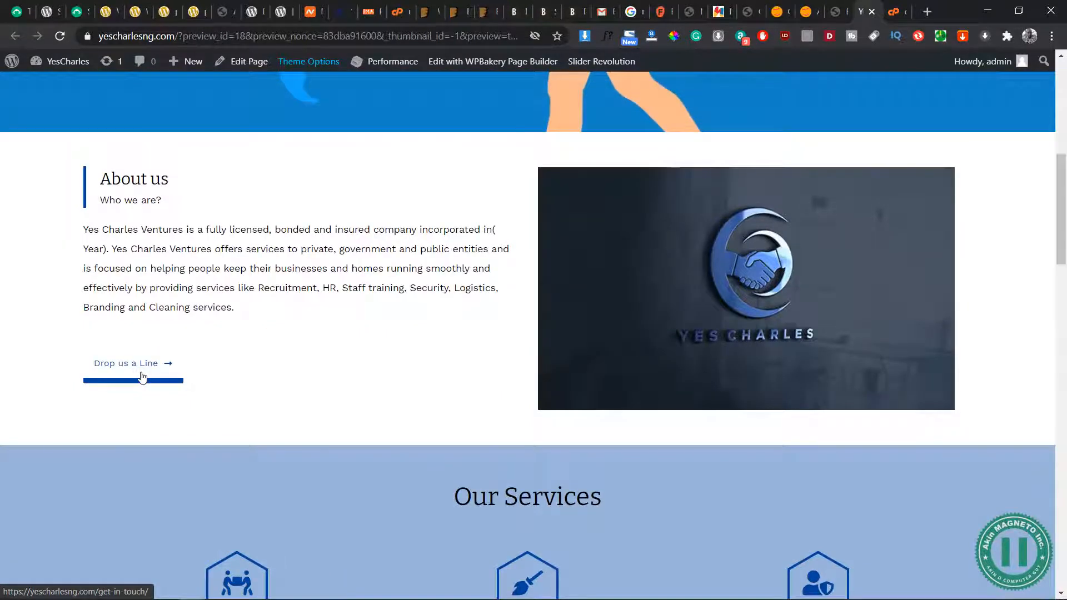
pyautogui.scroll(-6, 400, 376)
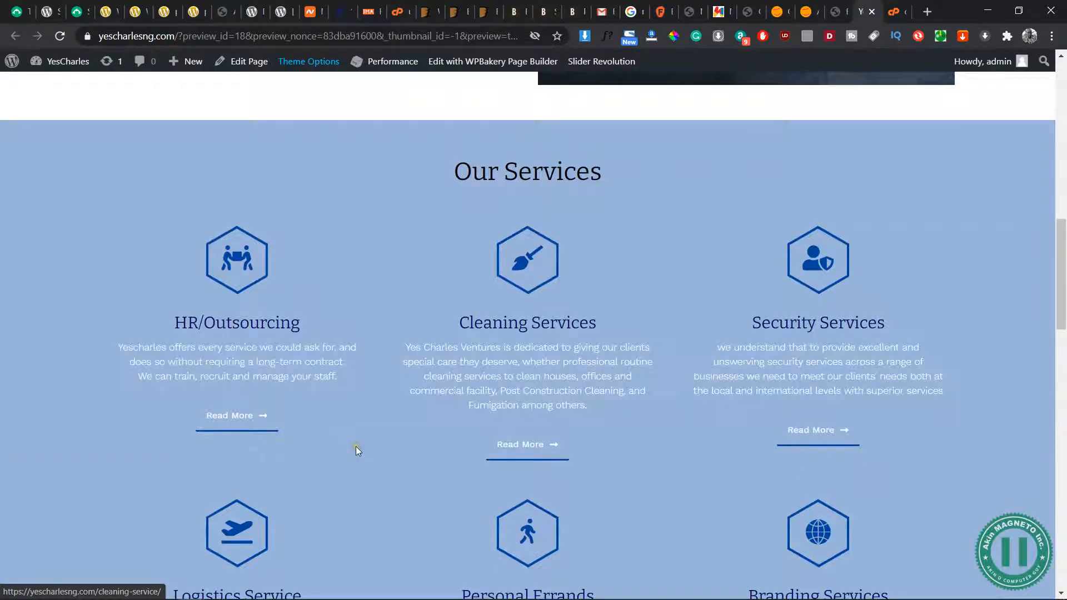
pyautogui.scroll(-6, 356, 445)
pyautogui.scroll(-10, 358, 451)
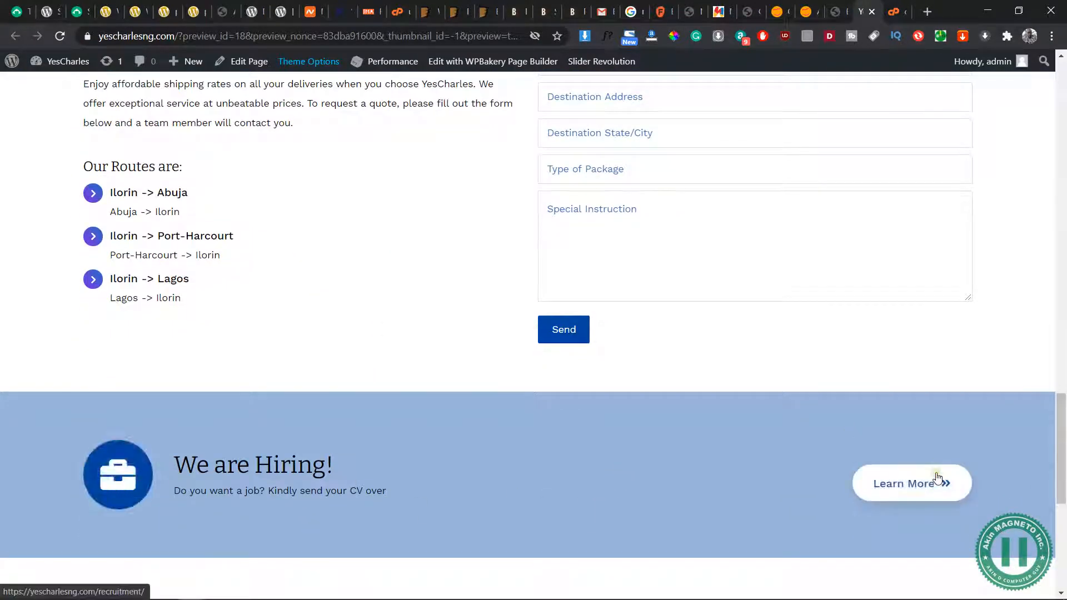
pyautogui.scroll(-7, 560, 377)
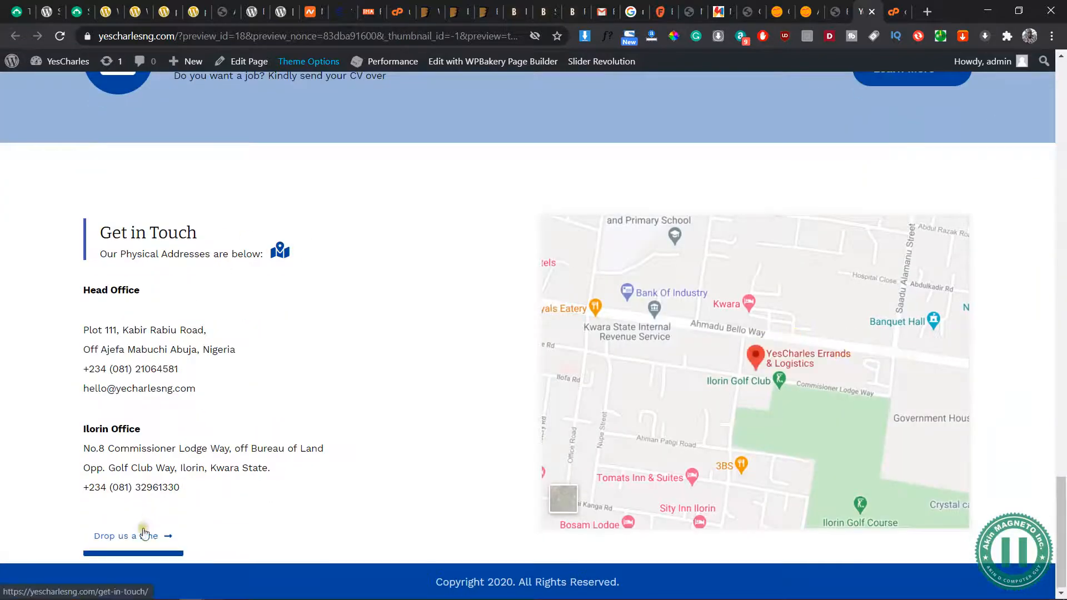
pyautogui.scroll(20, 492, 268)
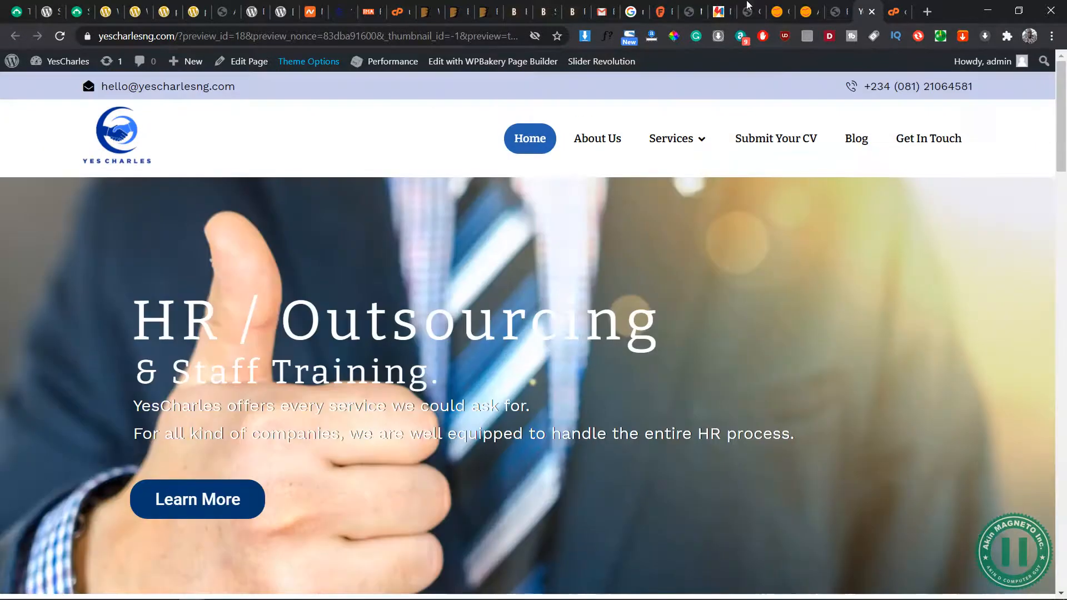
# Update the Home page, and open the existing slider module in the Slider Revolution editor
pyautogui.click(834, 12)
pyautogui.click(1031, 273)
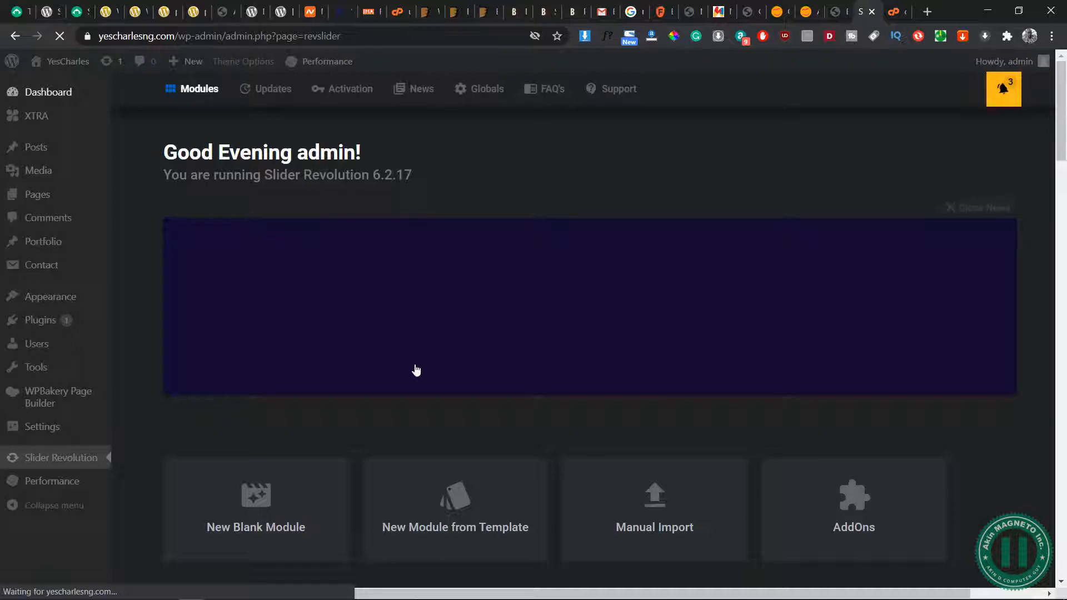
pyautogui.scroll(-5, 417, 371)
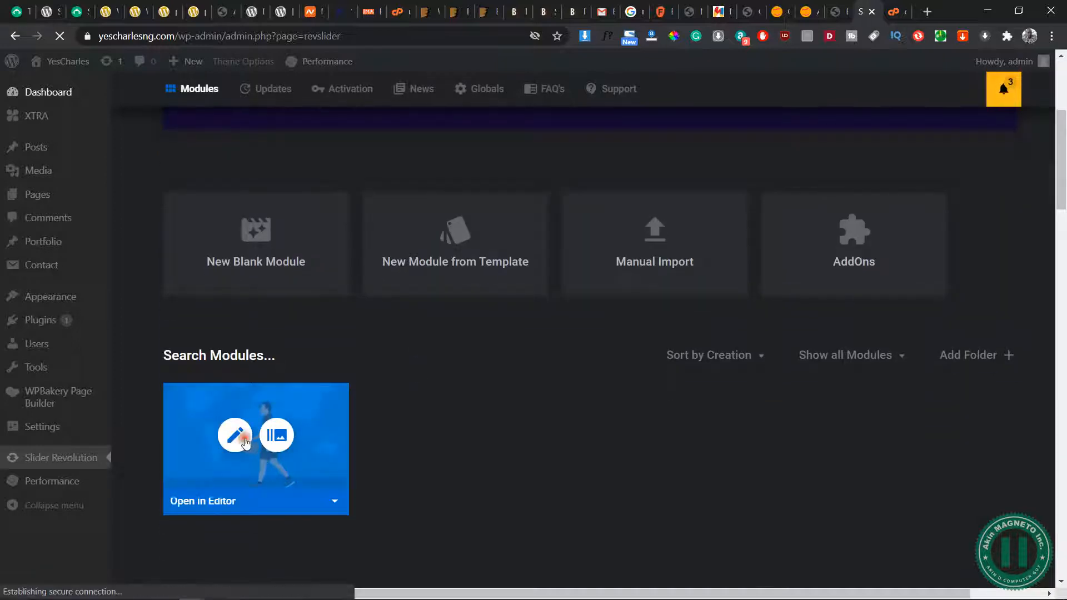
pyautogui.click(245, 444)
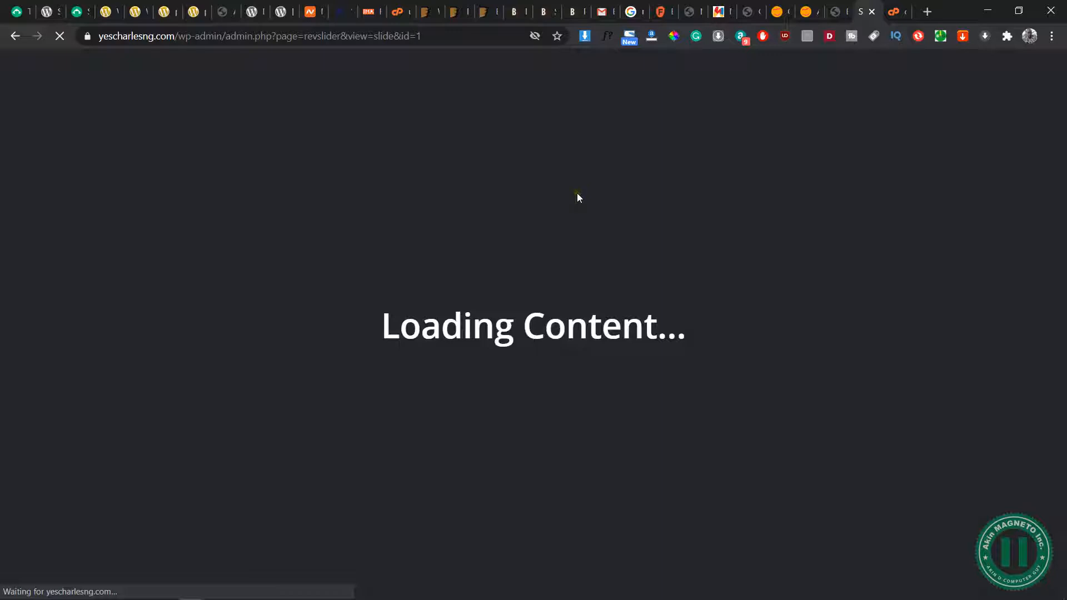
pyautogui.click(838, 18)
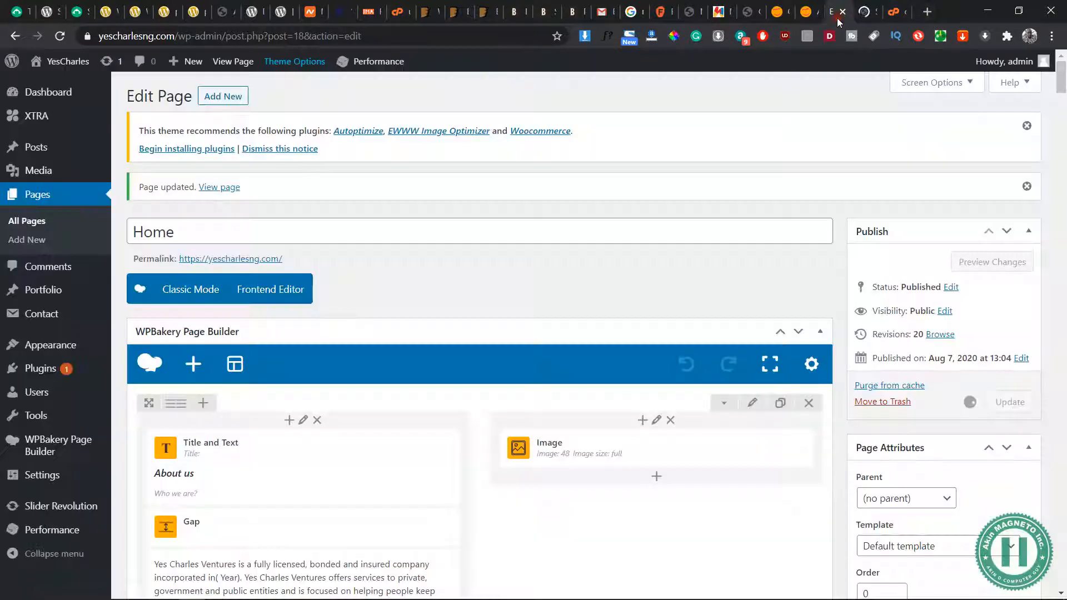
pyautogui.click(861, 15)
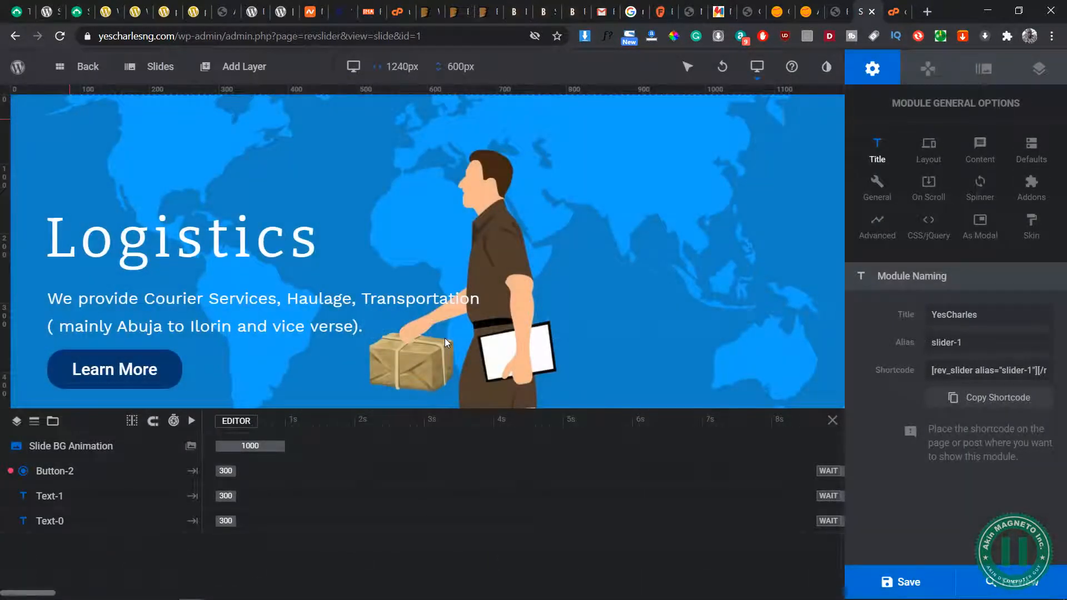
pyautogui.click(153, 385)
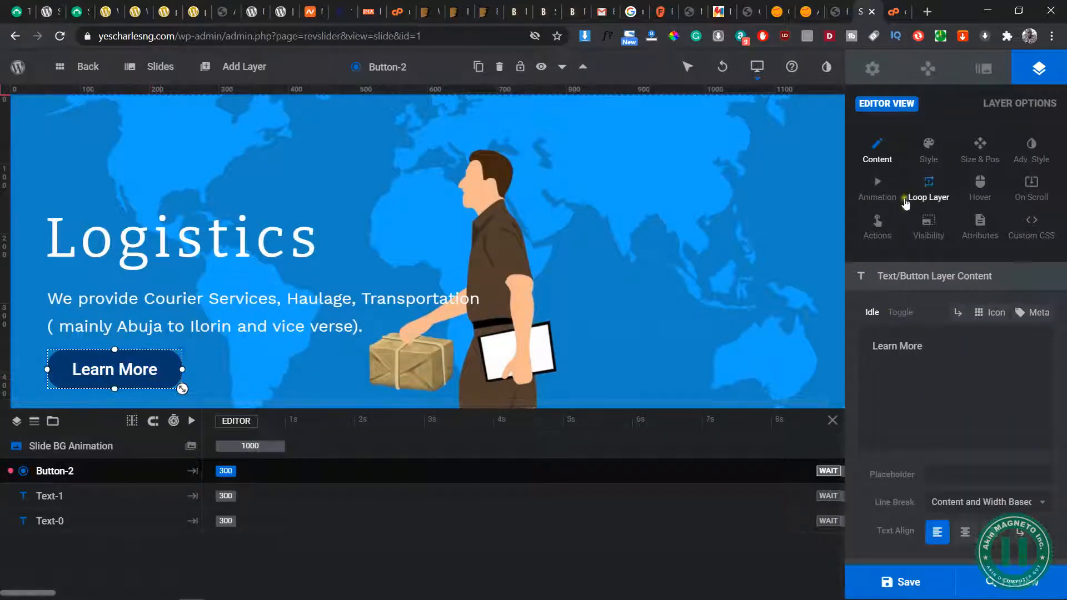
pyautogui.click(884, 231)
pyautogui.click(429, 199)
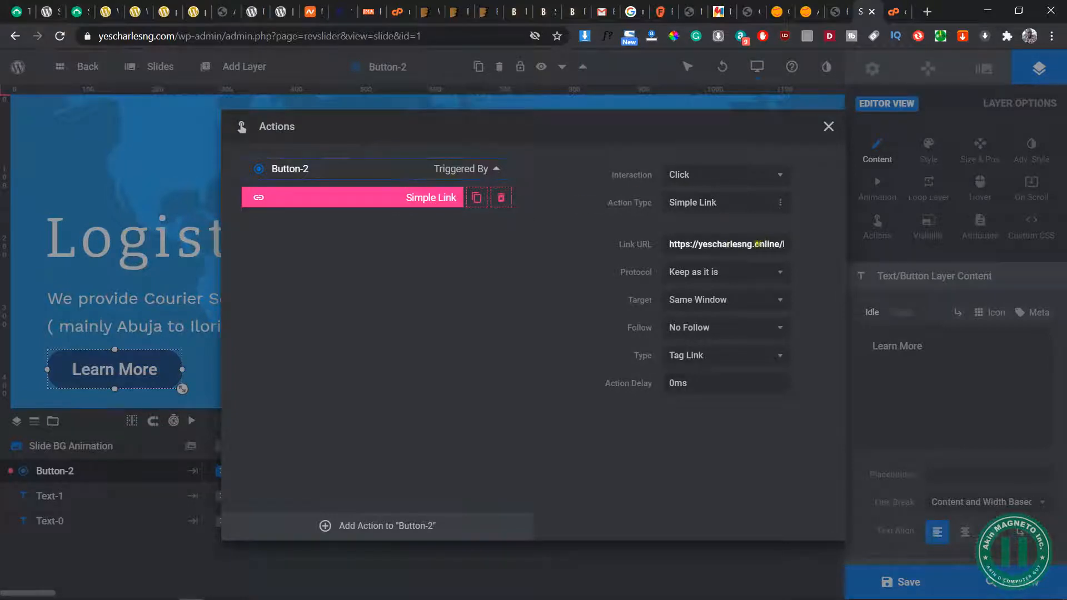
pyautogui.moveTo(757, 244); pyautogui.dragTo(782, 245)
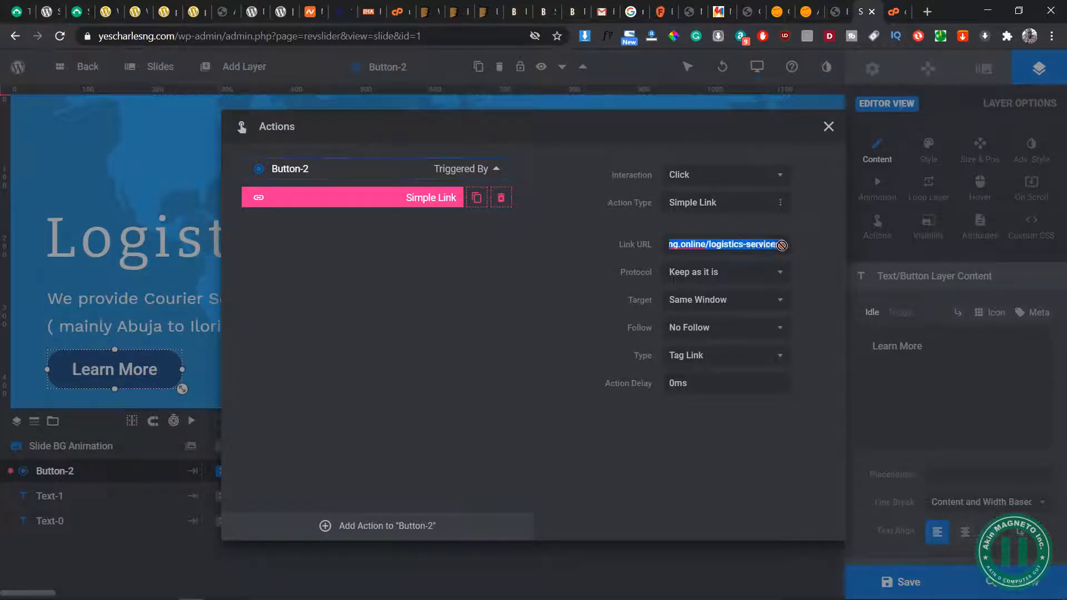
pyautogui.click(704, 244)
pyautogui.press('BackSpace')
pyautogui.press('BackSpace')
pyautogui.press('BackSpace')
pyautogui.write('.com')
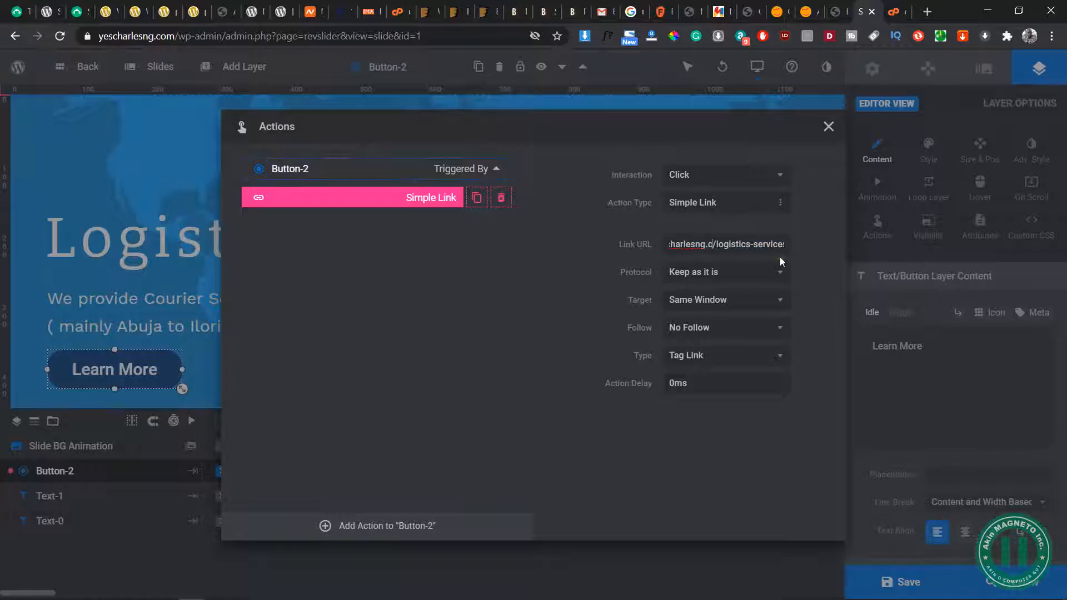
pyautogui.click(513, 438)
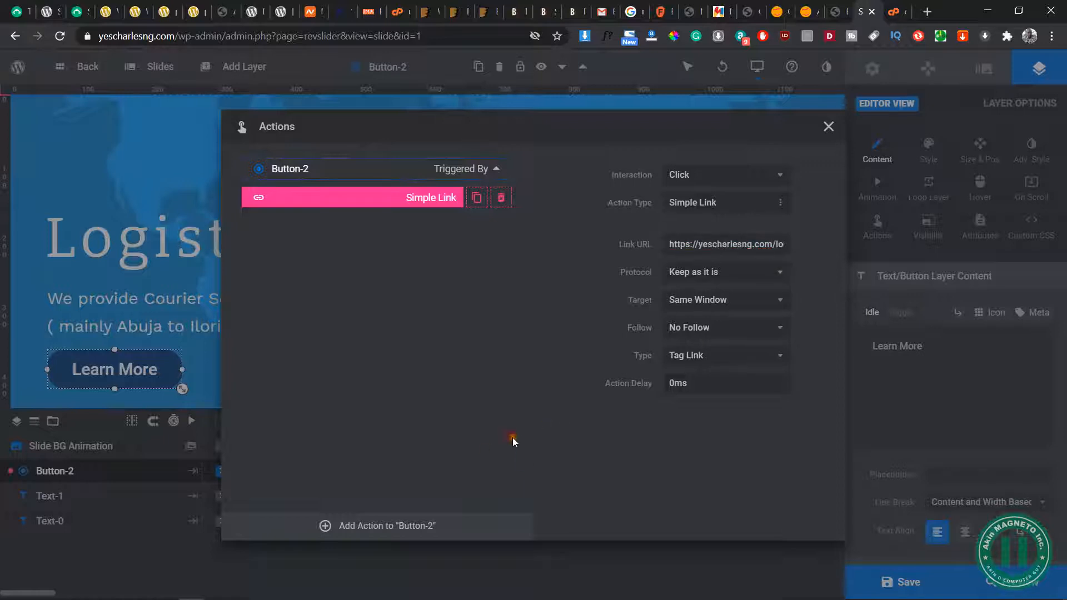
pyautogui.click(829, 127)
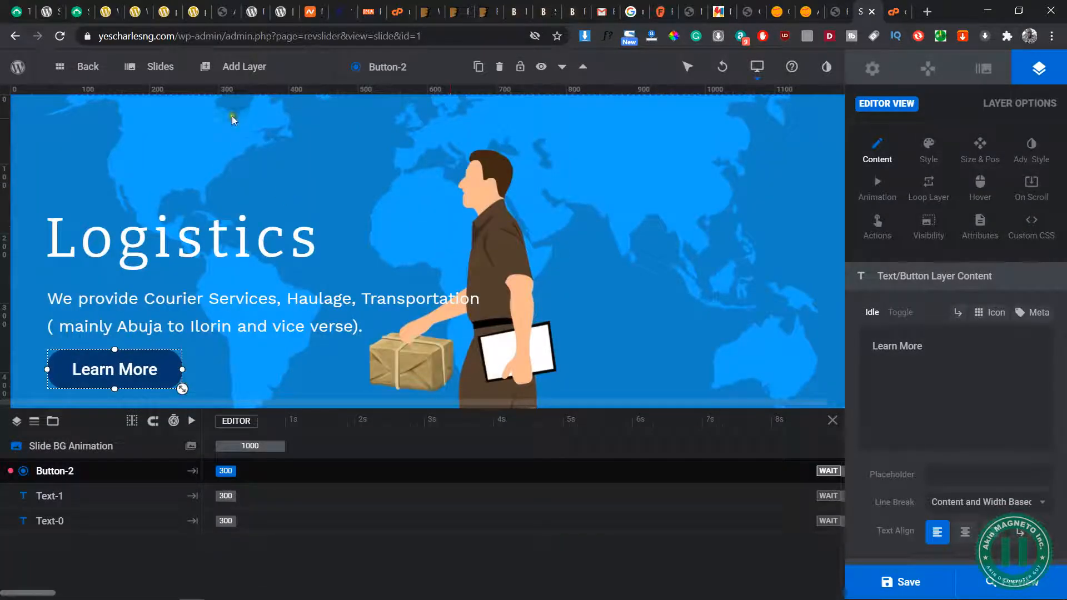
pyautogui.moveTo(160, 66)
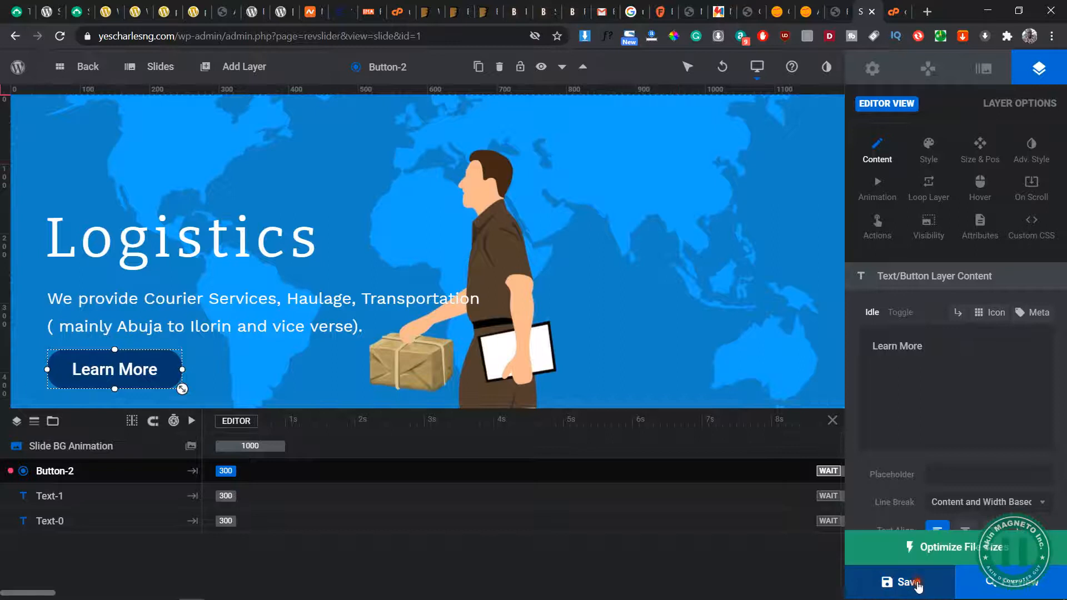
pyautogui.click(901, 582)
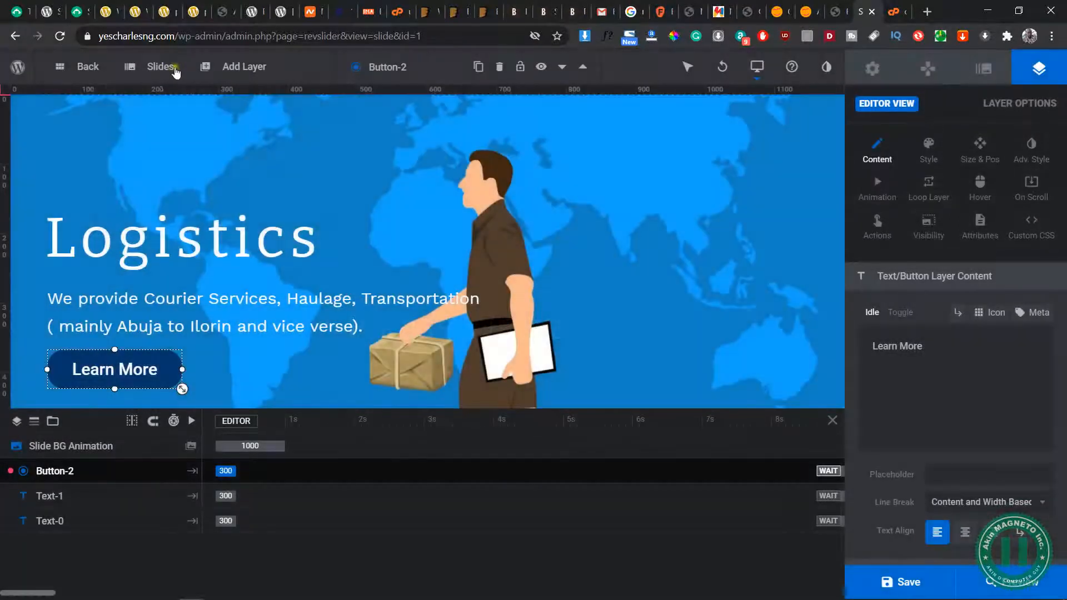
# Open slide #2 (HR / Outsourcing), change its Learn More button link's domain to yescharlesng.com, and save the slide
pyautogui.moveTo(167, 68)
pyautogui.click(173, 159)
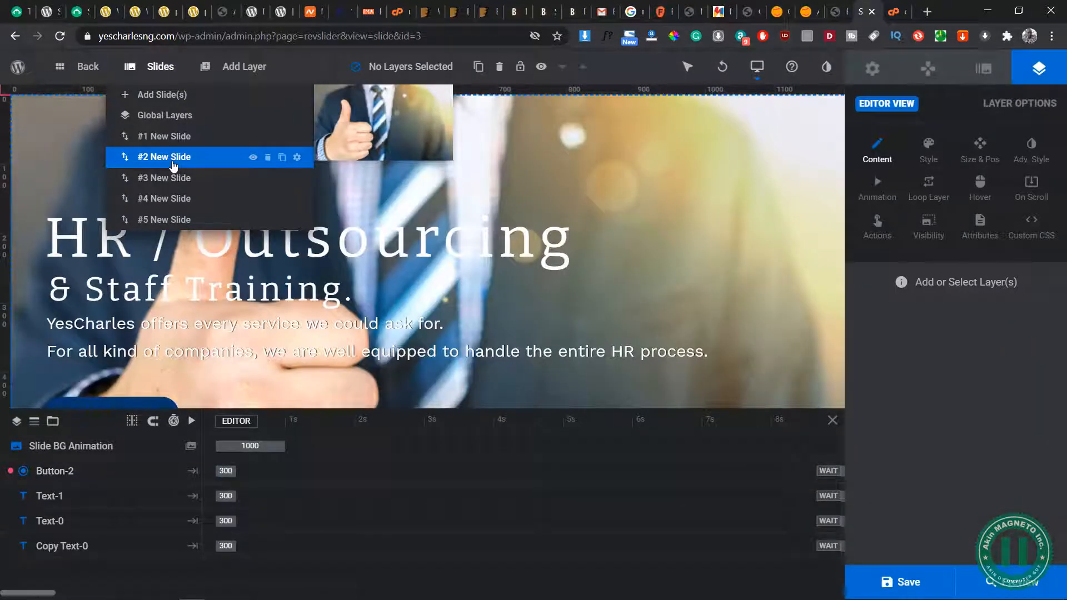
pyautogui.scroll(-2, 139, 334)
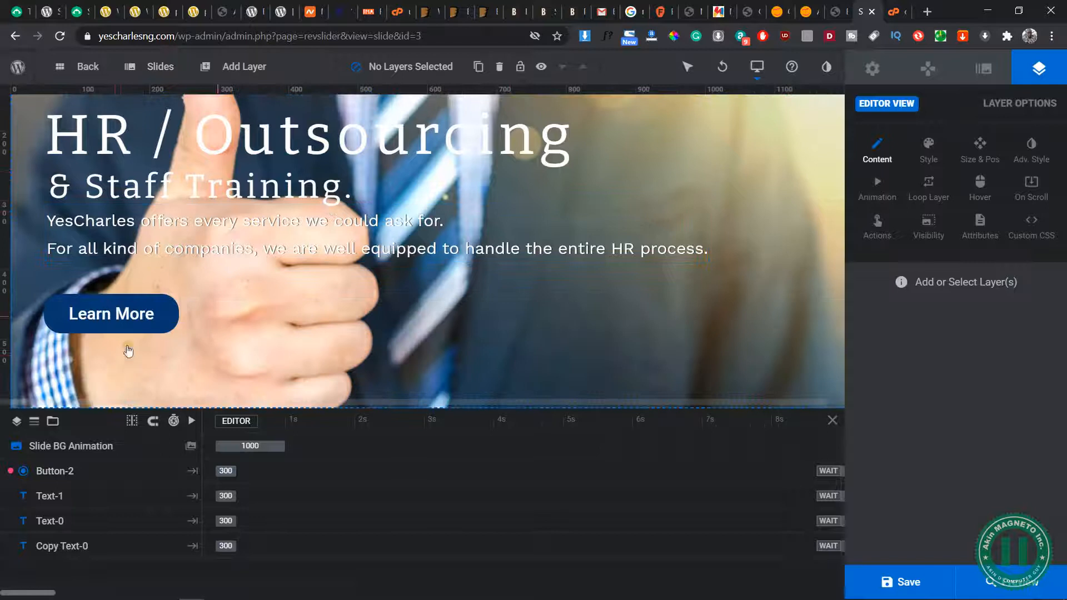
pyautogui.click(93, 332)
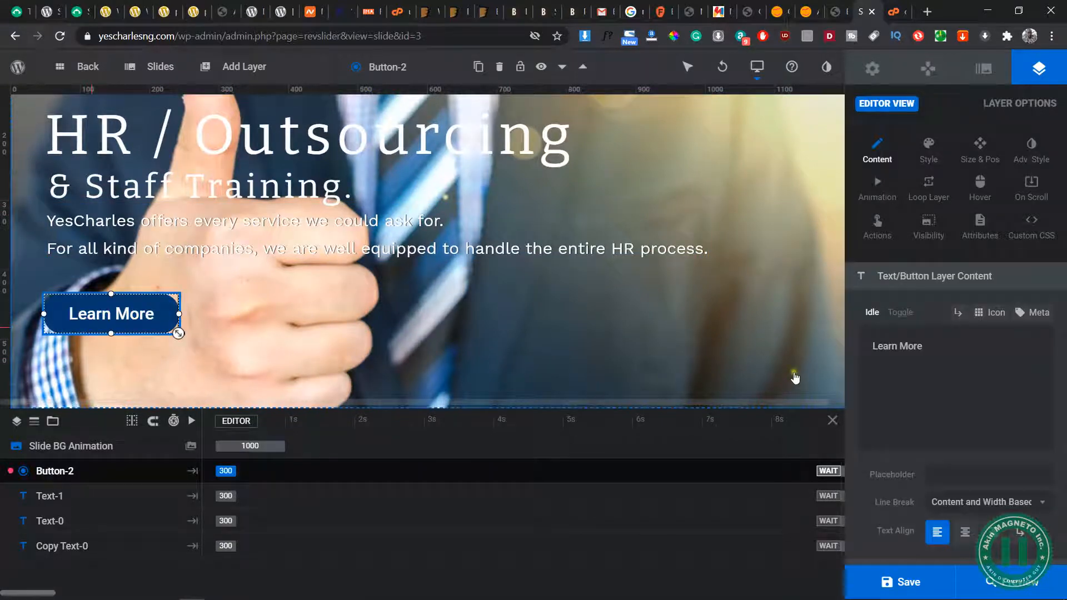
pyautogui.click(878, 228)
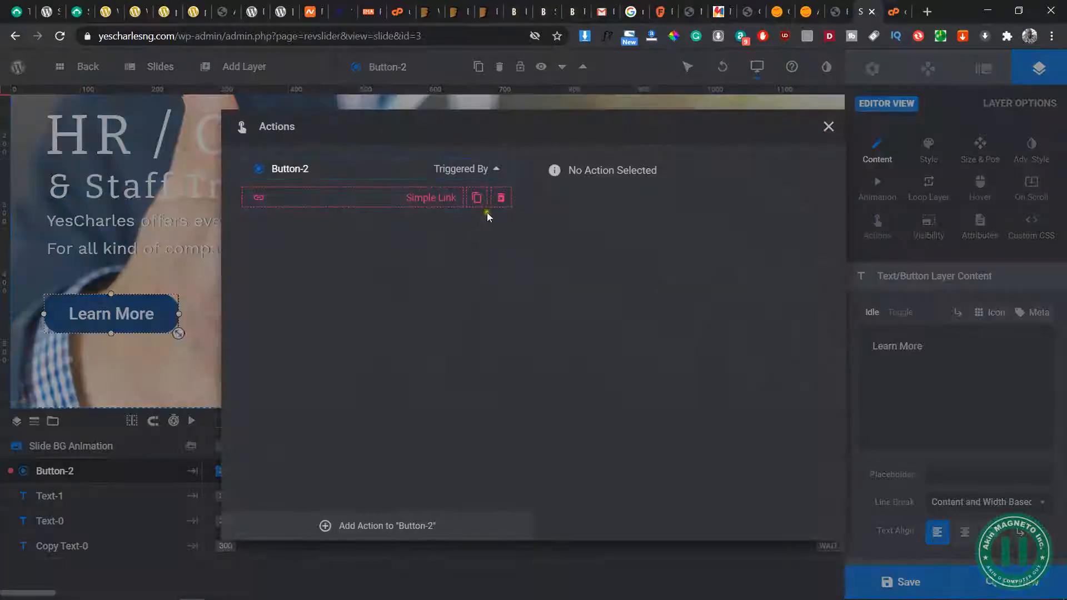
pyautogui.click(392, 197)
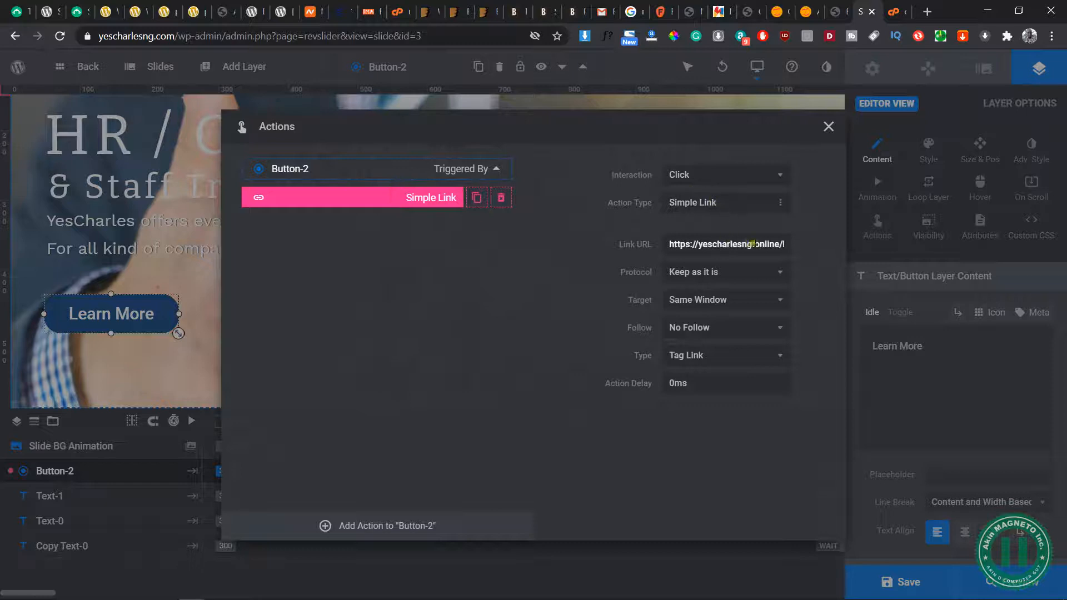
pyautogui.tripleClick(780, 241)
pyautogui.hotkey('ctrl', 'x')
pyautogui.hotkey('ctrl', 'z')
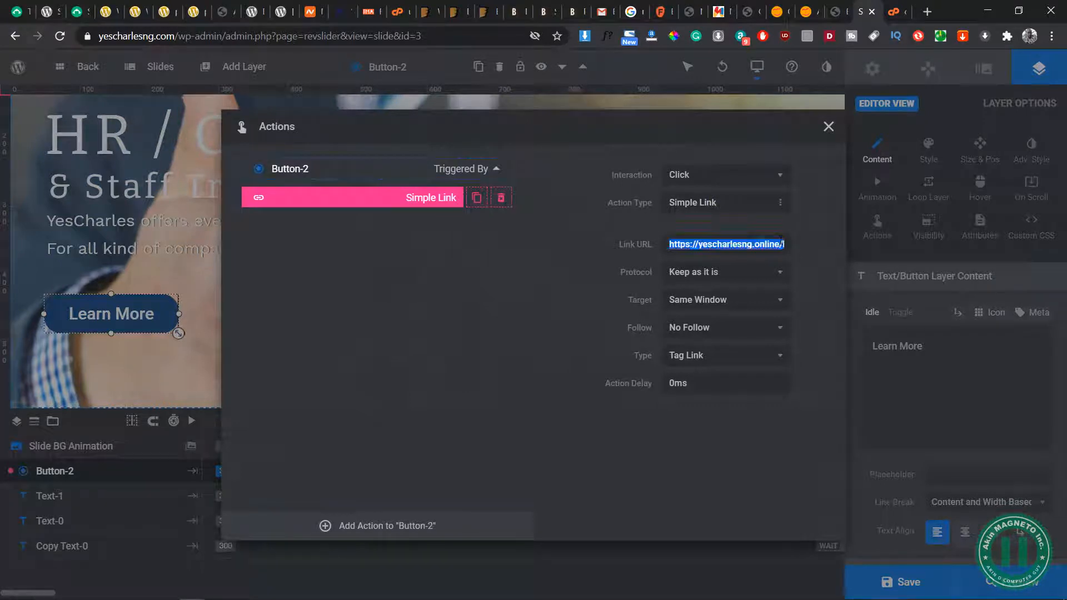
pyautogui.click(779, 243)
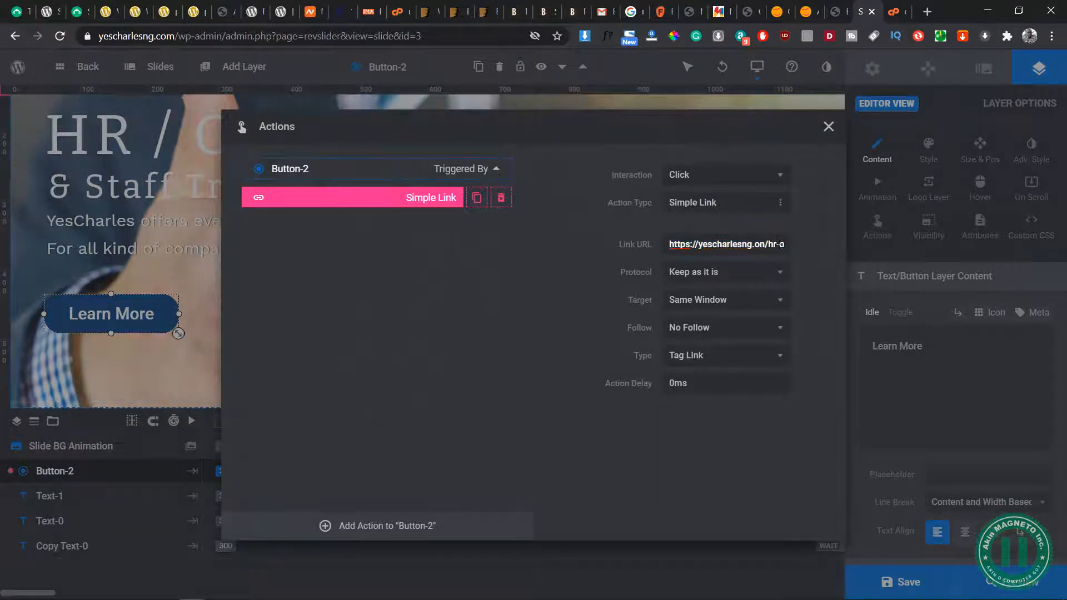
pyautogui.click(537, 411)
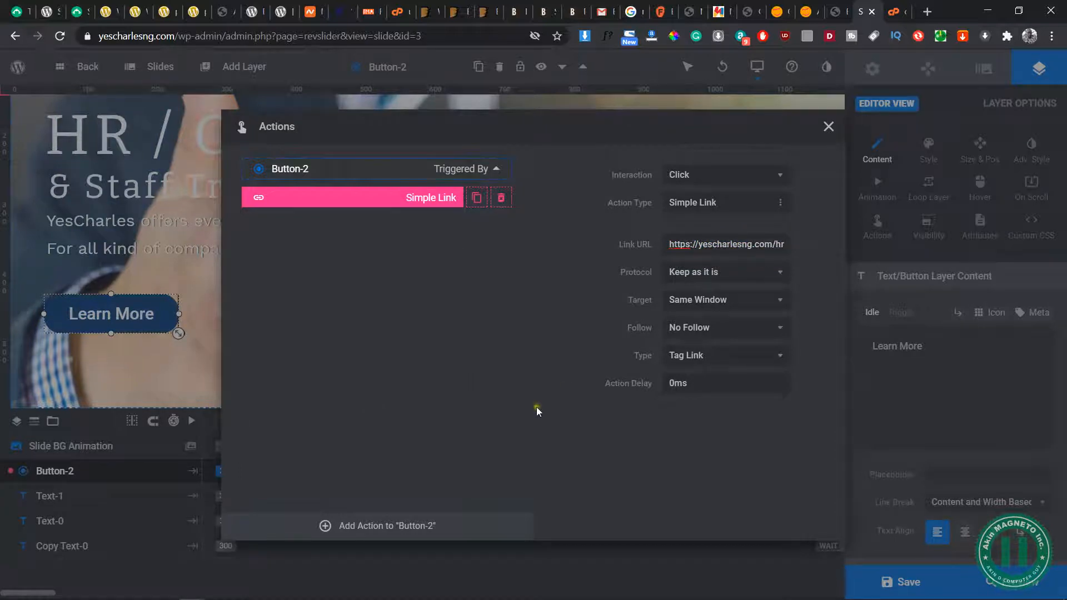
pyautogui.click(828, 126)
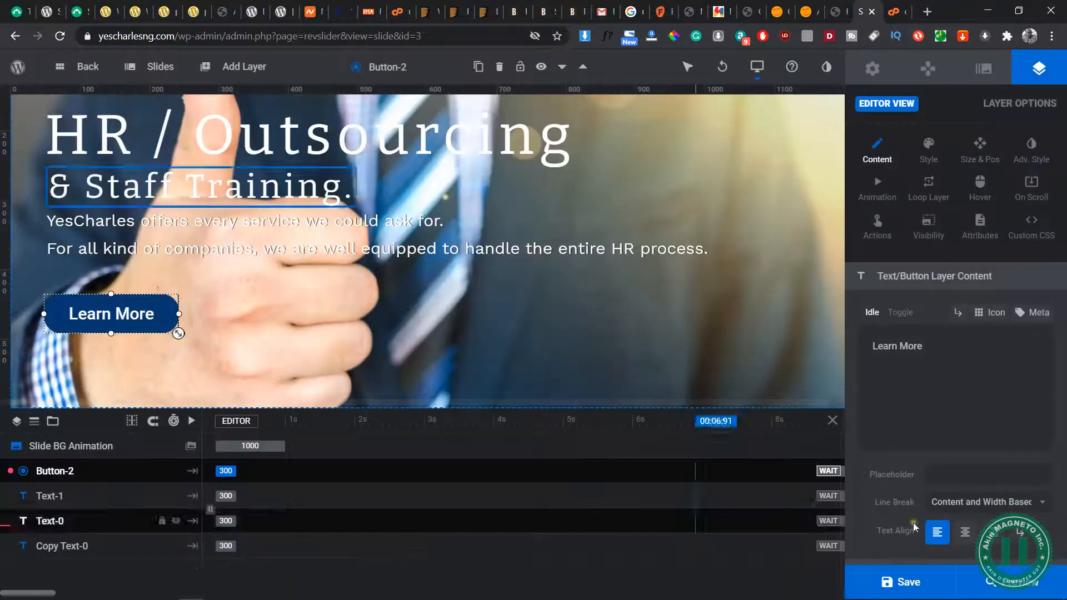
pyautogui.hotkey('ctrl', 's')
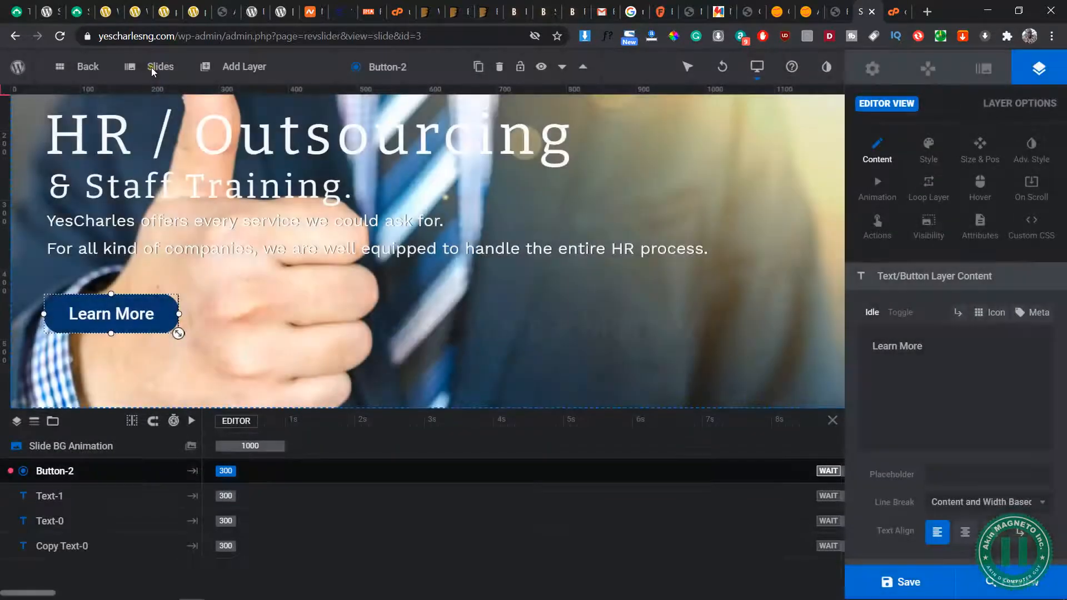
# Open slide #3 (Cleaning Services), change its Learn More button link's domain to yescharlesng.com, and save the slide
pyautogui.click(151, 68)
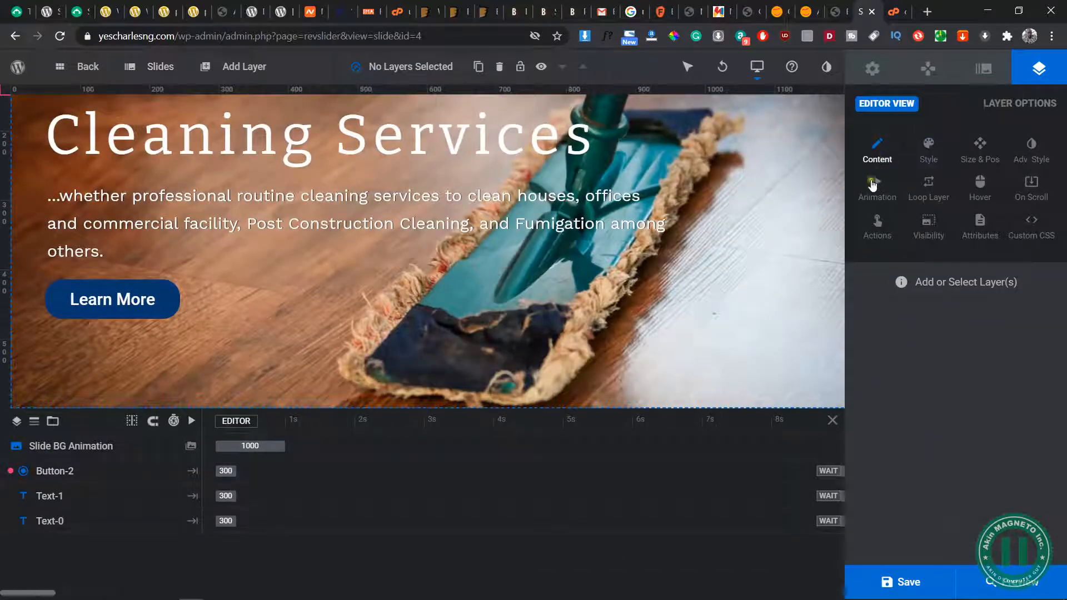
pyautogui.click(877, 229)
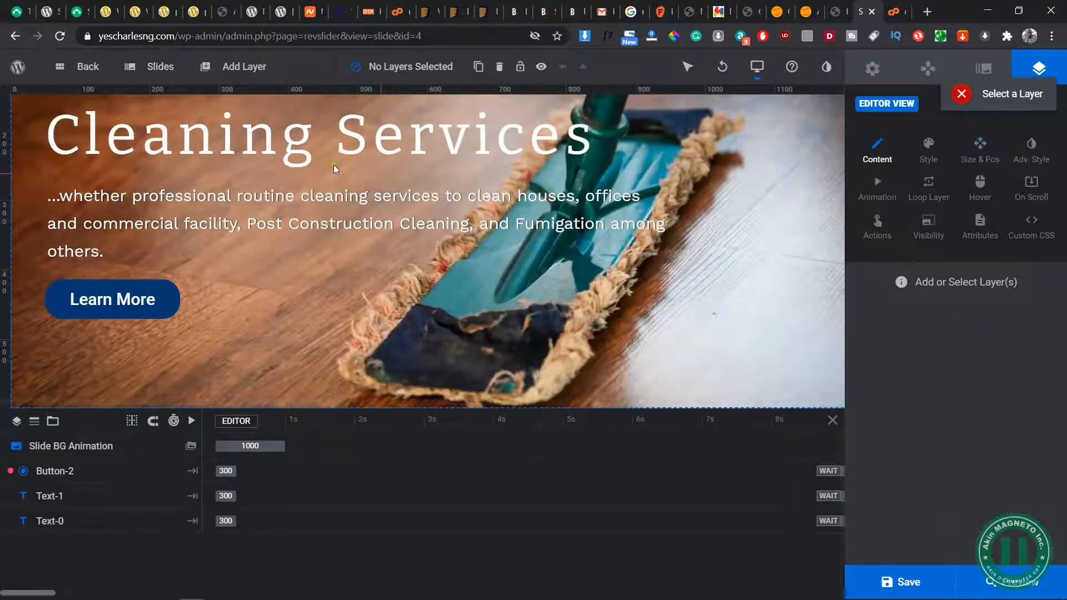
pyautogui.click(166, 291)
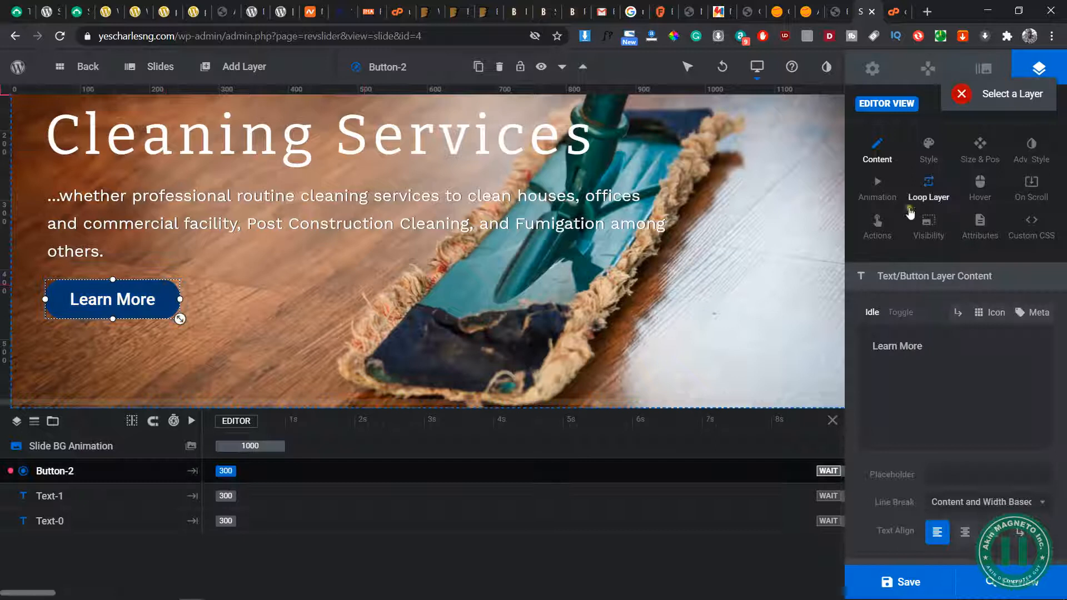
pyautogui.click(868, 232)
pyautogui.click(444, 198)
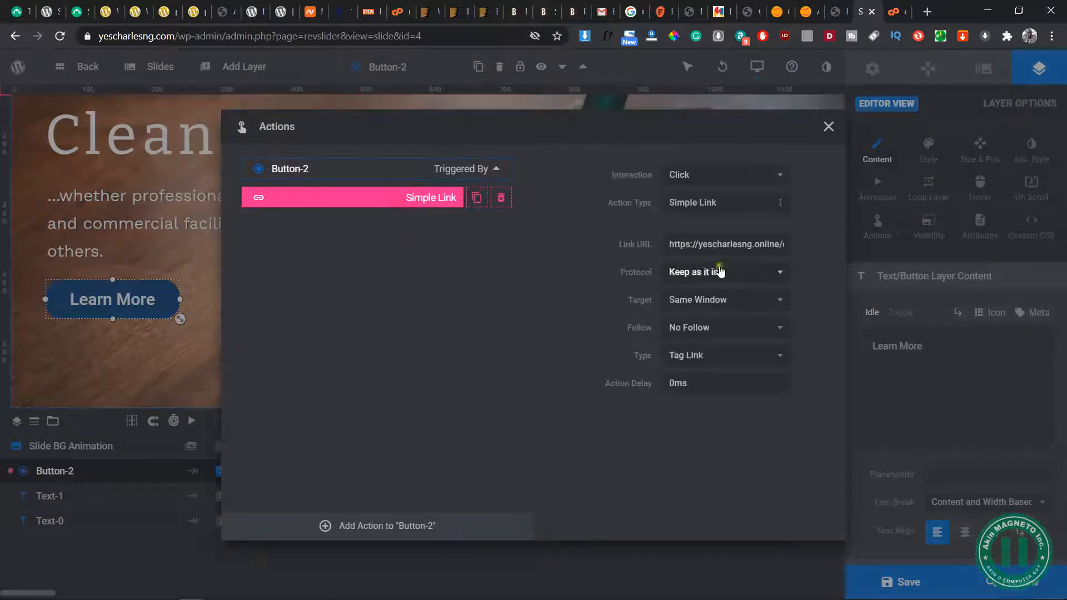
pyautogui.tripleClick(779, 242)
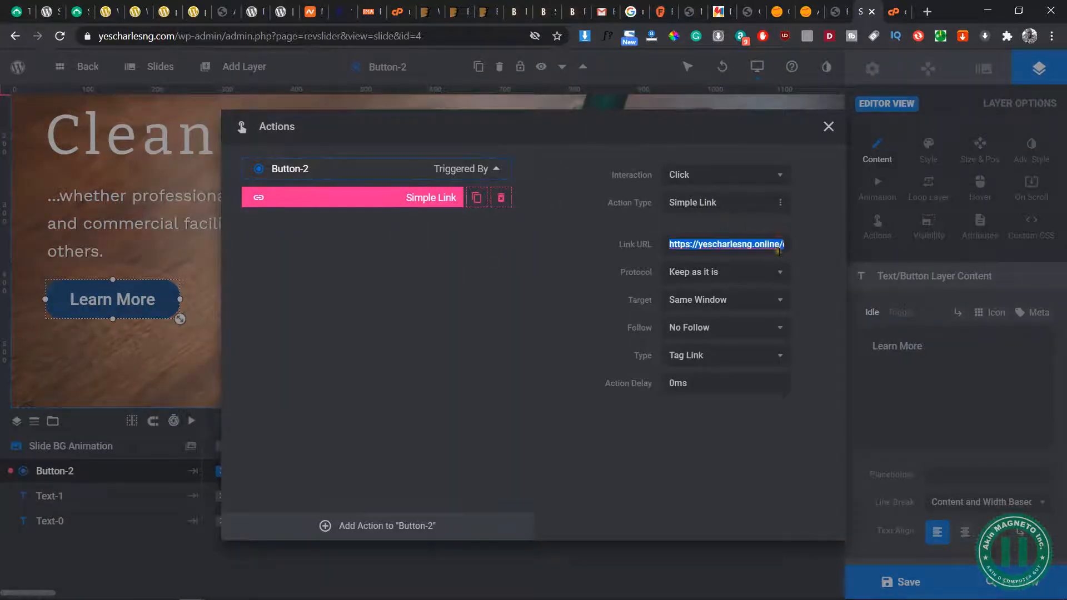
pyautogui.hotkey('ctrl', 'v')
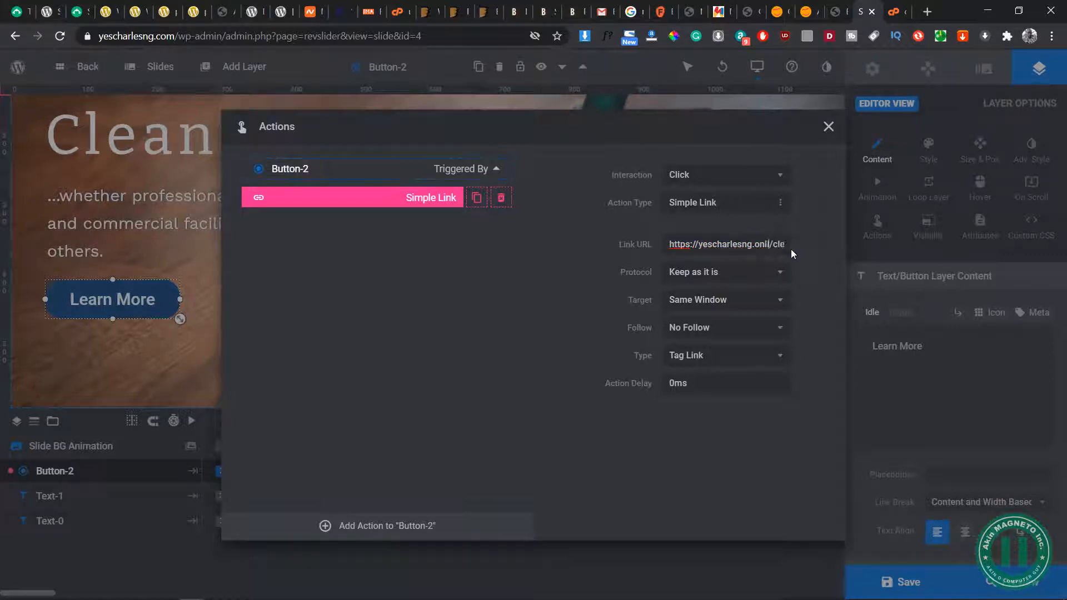
pyautogui.press('BackSpace')
pyautogui.write('com')
pyautogui.click(828, 126)
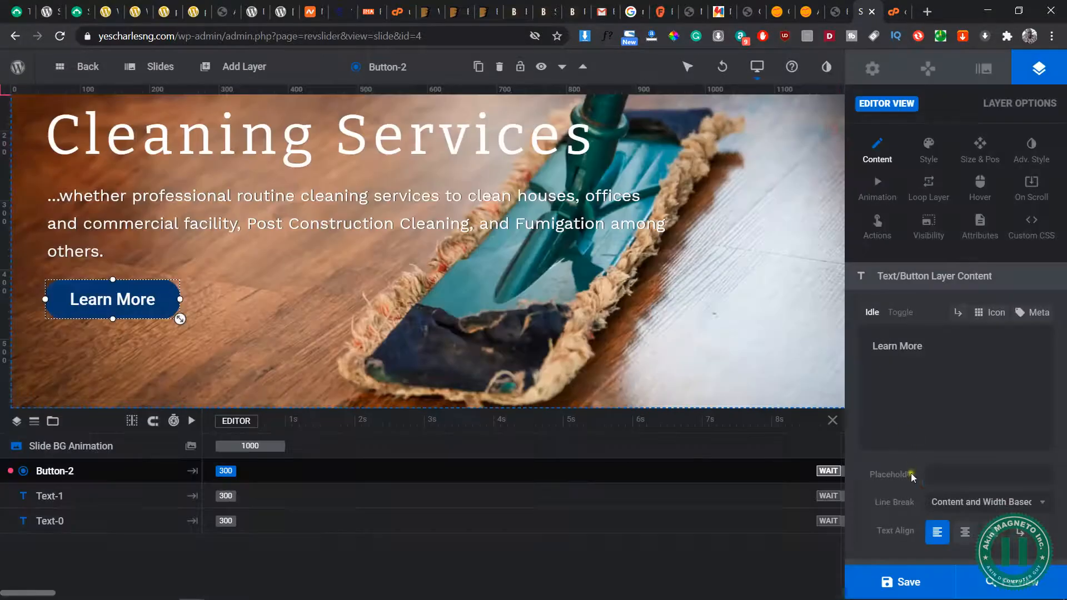
pyautogui.click(917, 573)
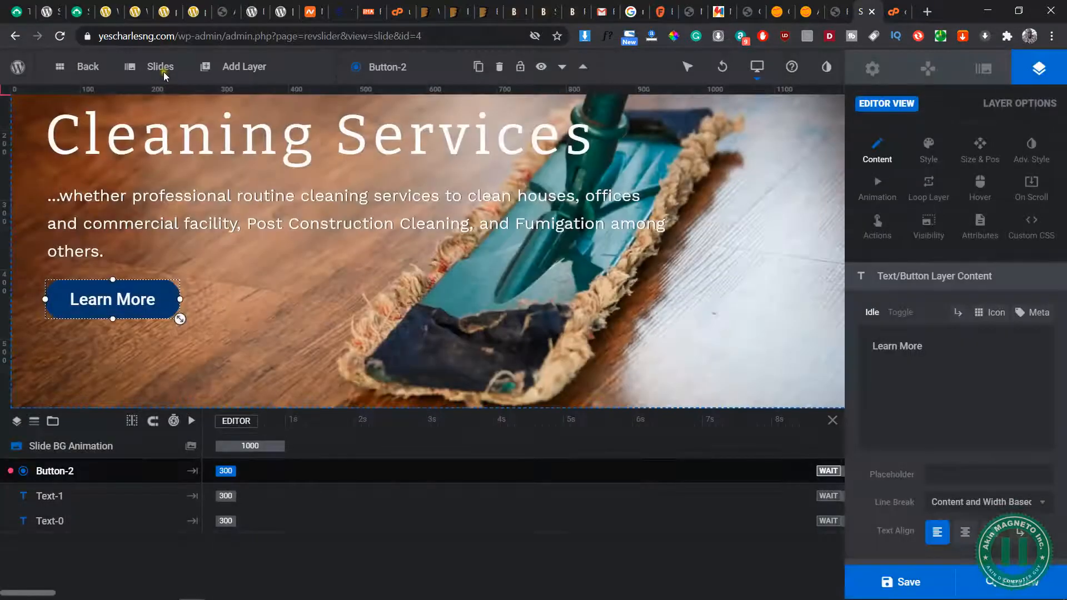
# Open slide #4 (Security Services), change its Learn More button link's domain to yescharlesng.com, and save the slide
pyautogui.moveTo(161, 71)
pyautogui.click(177, 179)
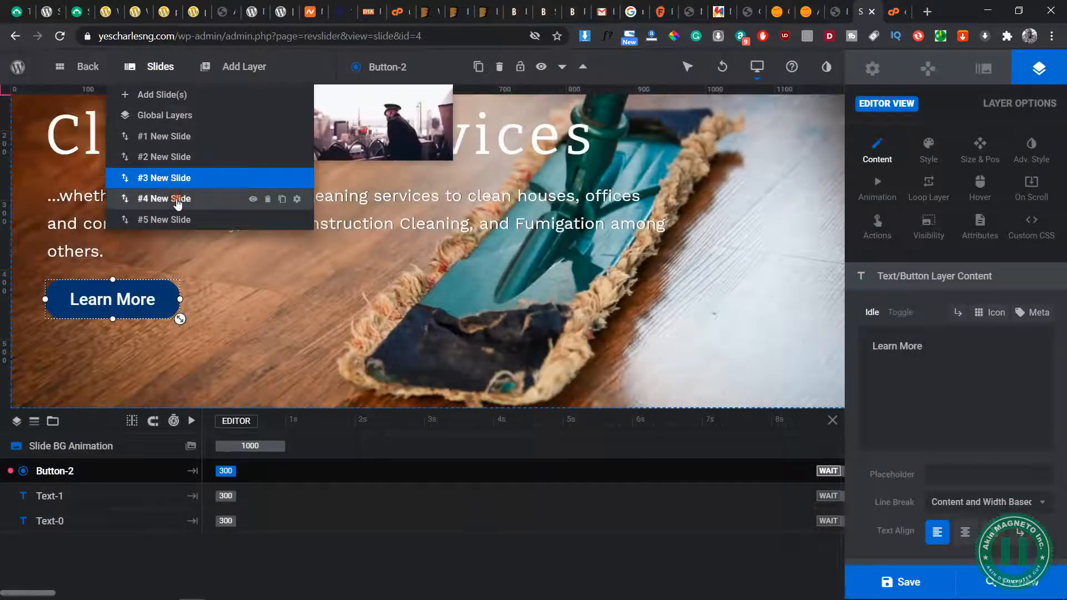
pyautogui.click(178, 201)
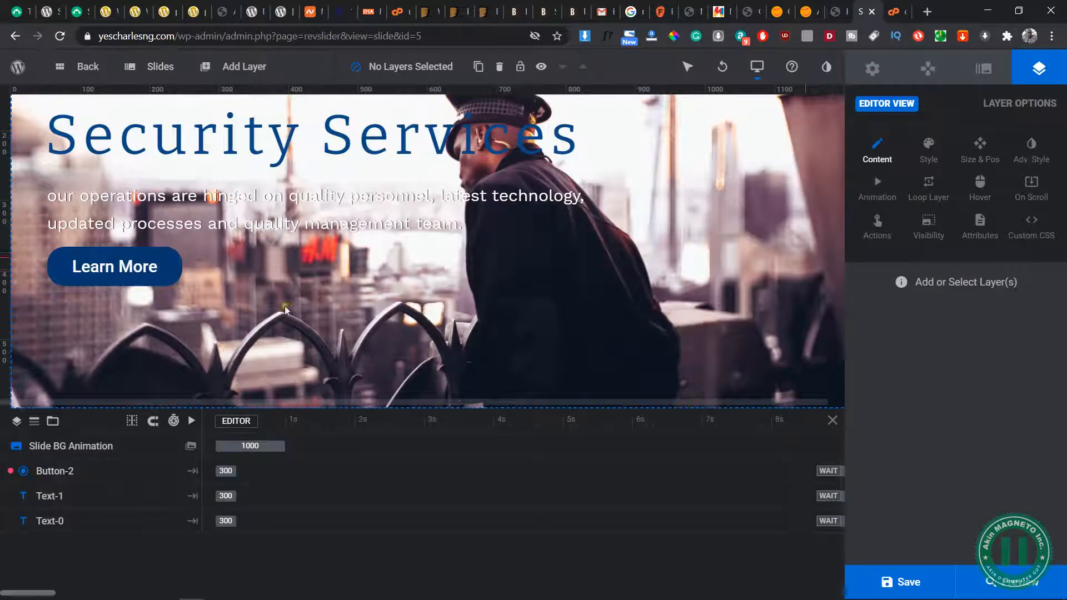
pyautogui.click(127, 272)
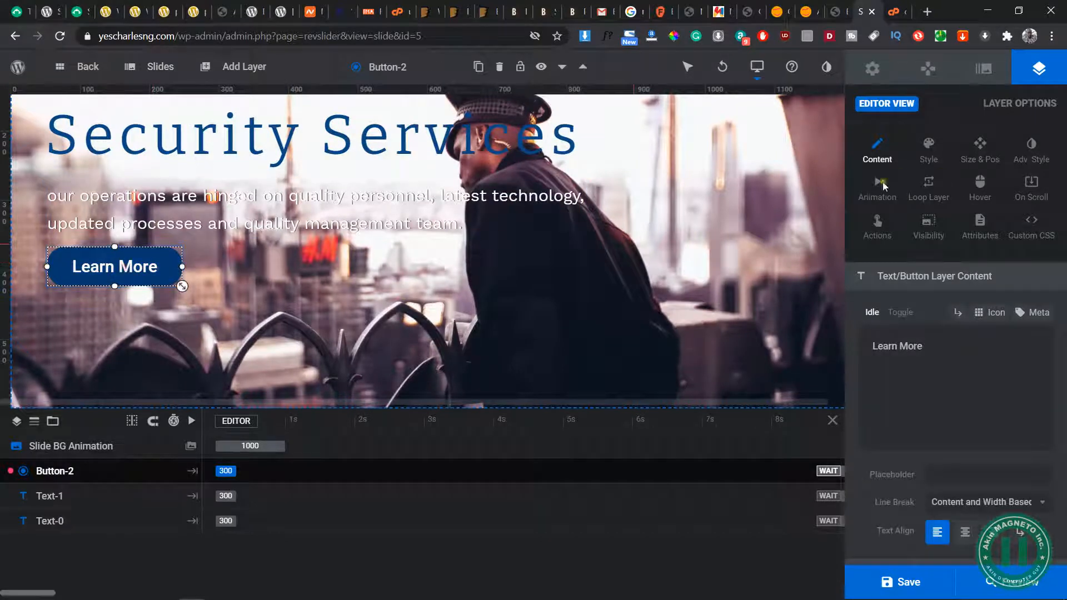
pyautogui.click(878, 228)
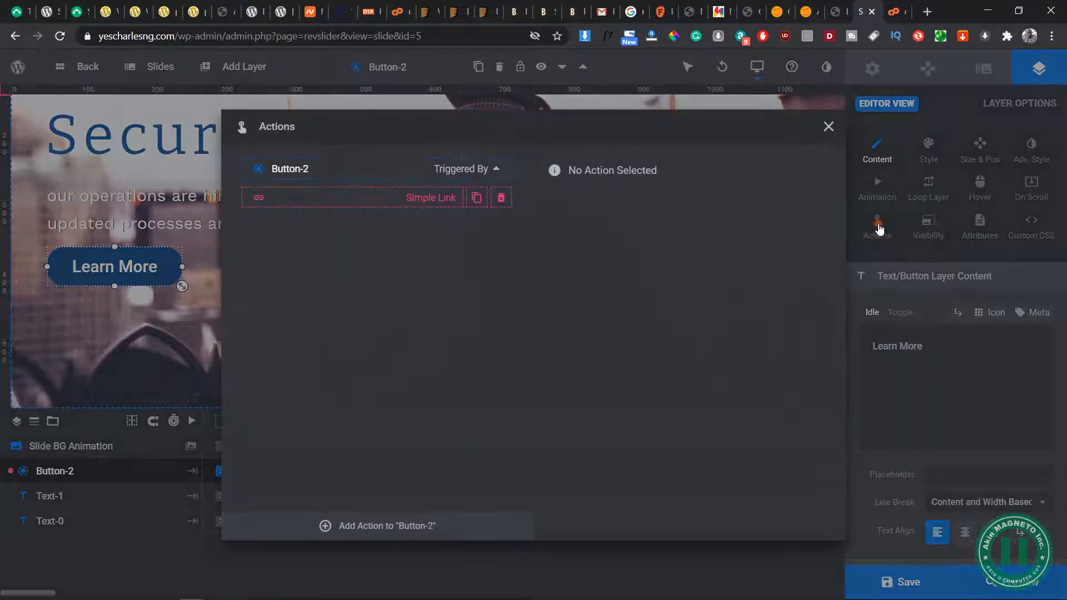
pyautogui.click(406, 200)
pyautogui.click(760, 243)
pyautogui.moveTo(779, 244); pyautogui.dragTo(790, 245)
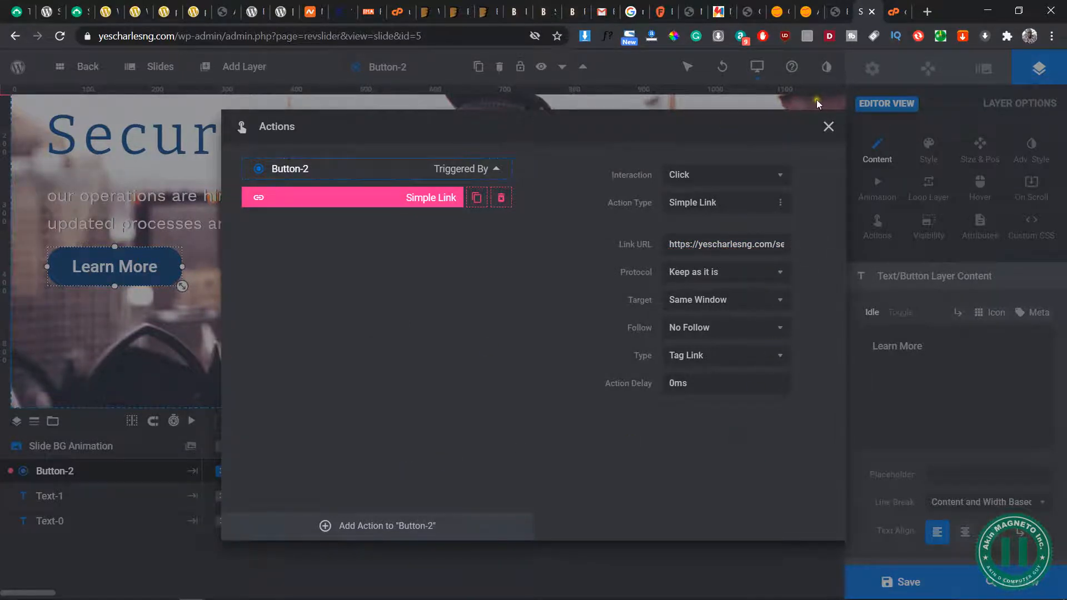
pyautogui.click(829, 126)
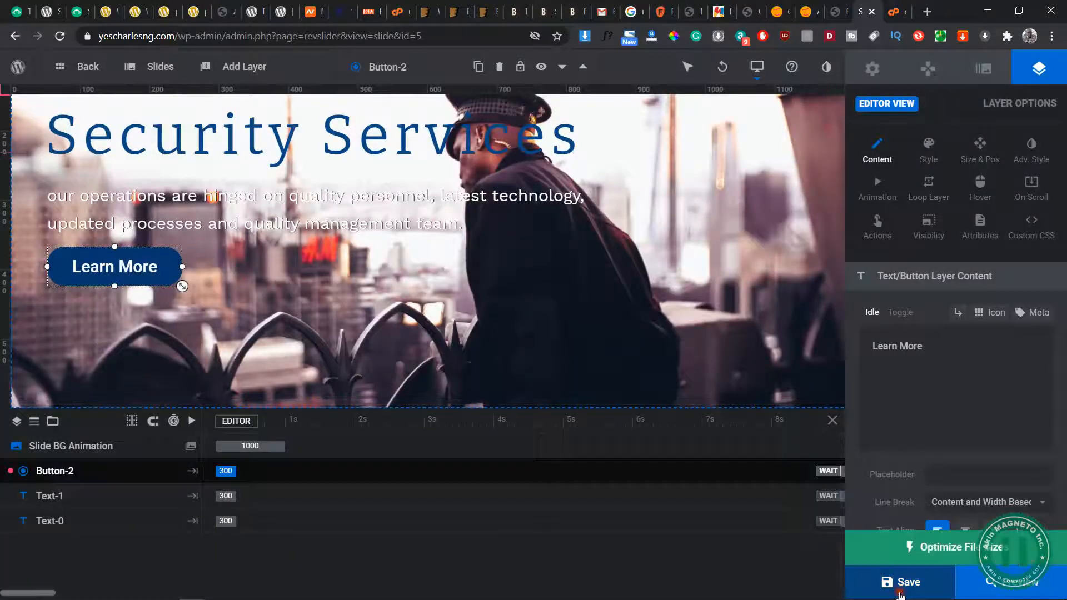
pyautogui.click(901, 582)
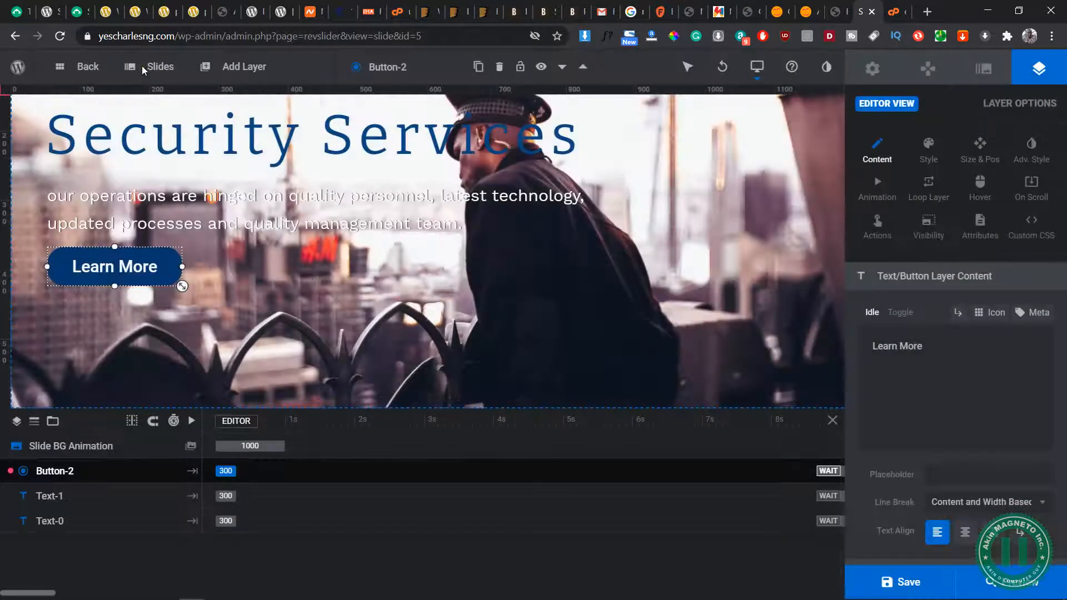
# Open slide #5 (Branding Services), change its Learn More button link's domain to yescharlesng.com, and save the slide
pyautogui.moveTo(142, 66)
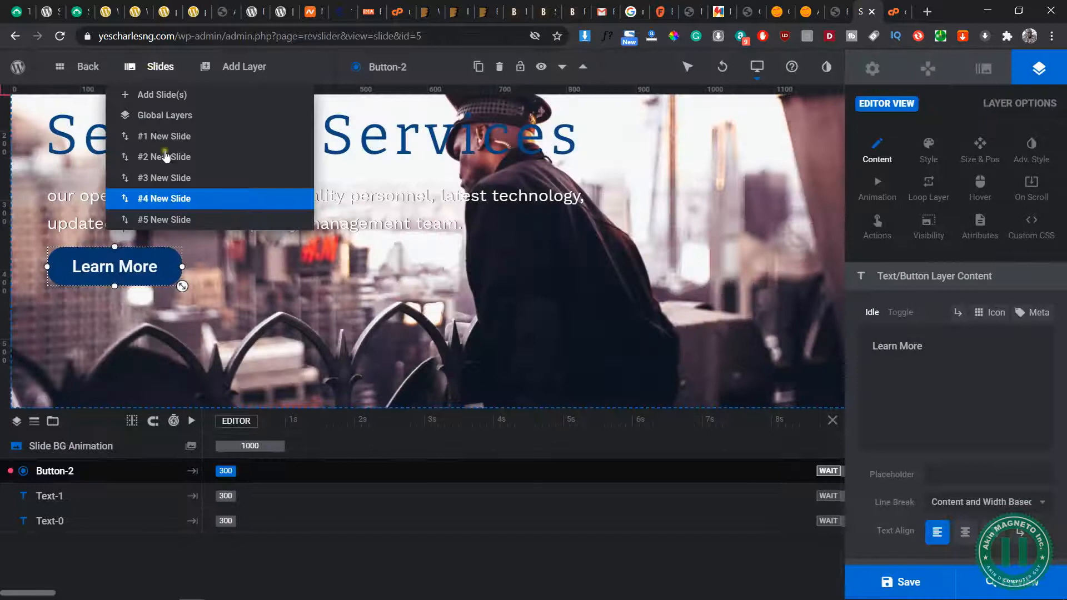
pyautogui.click(170, 222)
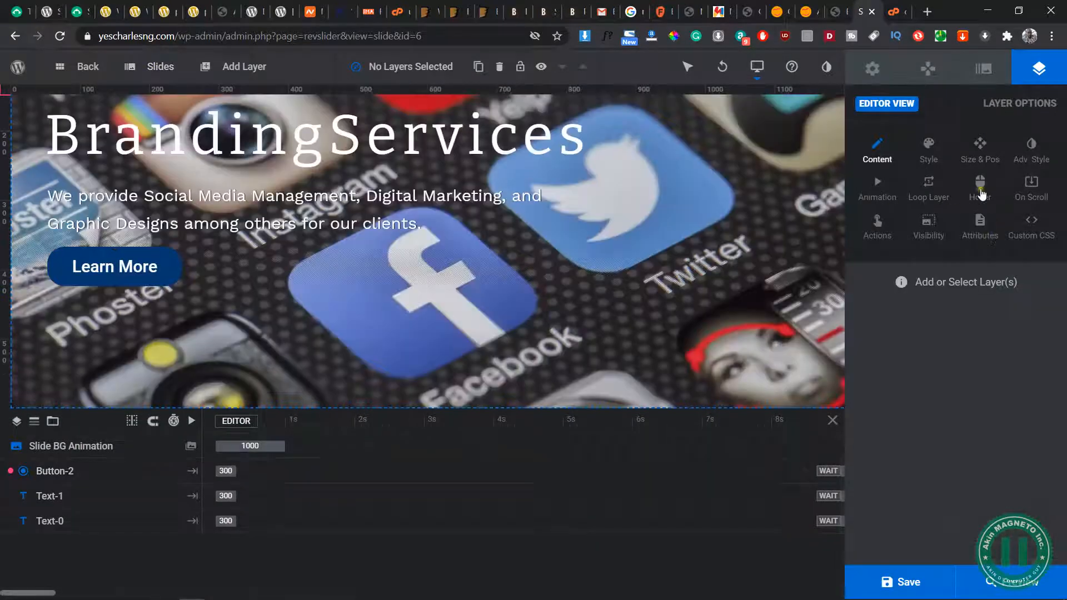
pyautogui.click(115, 266)
pyautogui.click(878, 225)
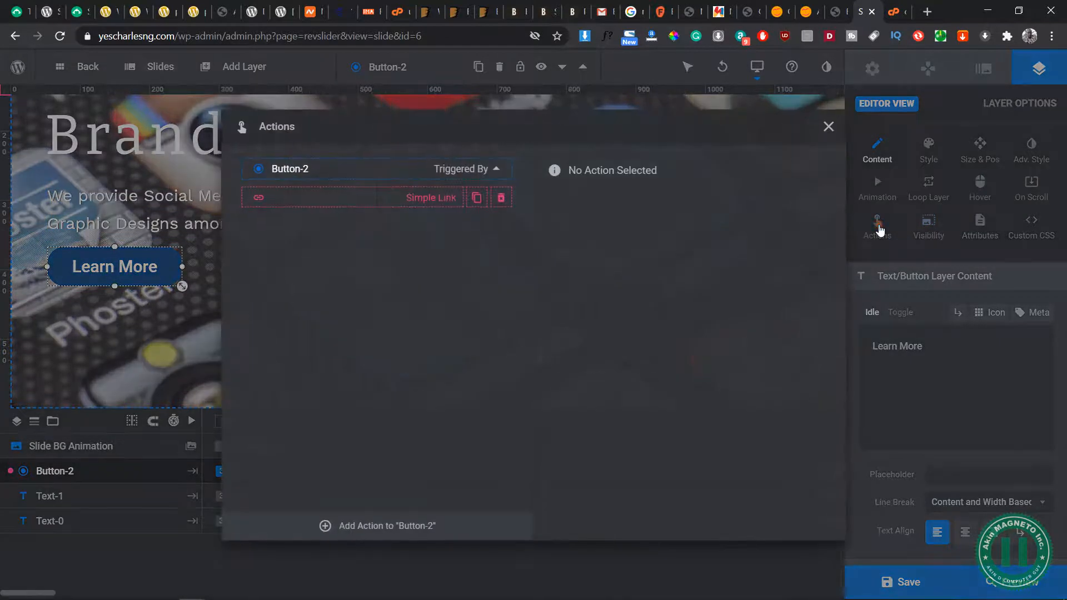
pyautogui.click(419, 197)
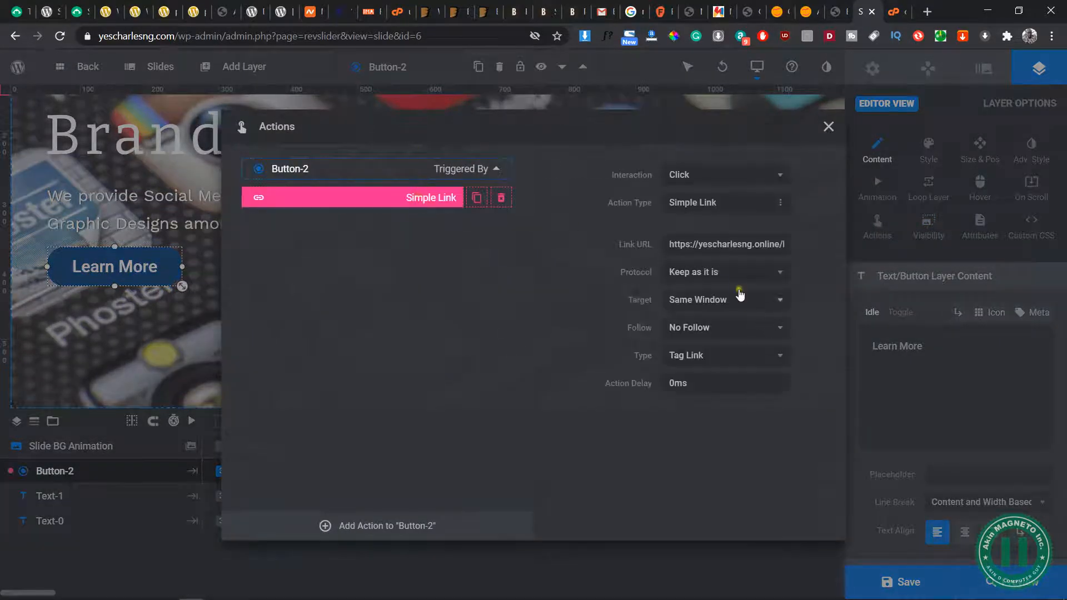
pyautogui.tripleClick(773, 244)
pyautogui.click(778, 244)
pyautogui.press('BackSpace')
pyautogui.press('BackSpace')
pyautogui.press('BackSpace')
pyautogui.press('BackSpace')
pyautogui.press('BackSpace')
pyautogui.press('BackSpace')
pyautogui.write('com')
pyautogui.click(828, 126)
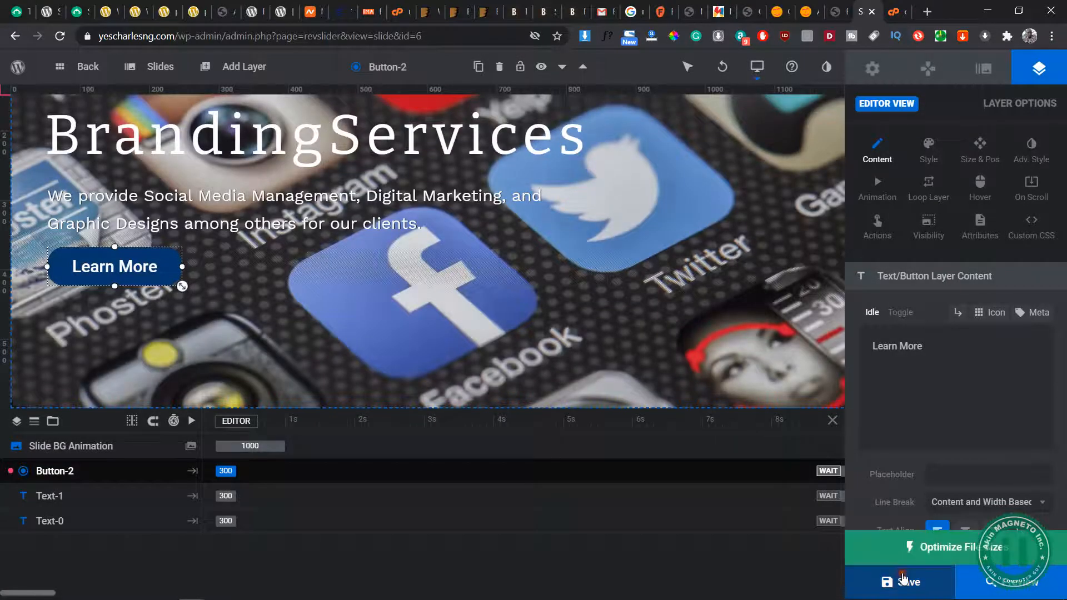
pyautogui.click(901, 575)
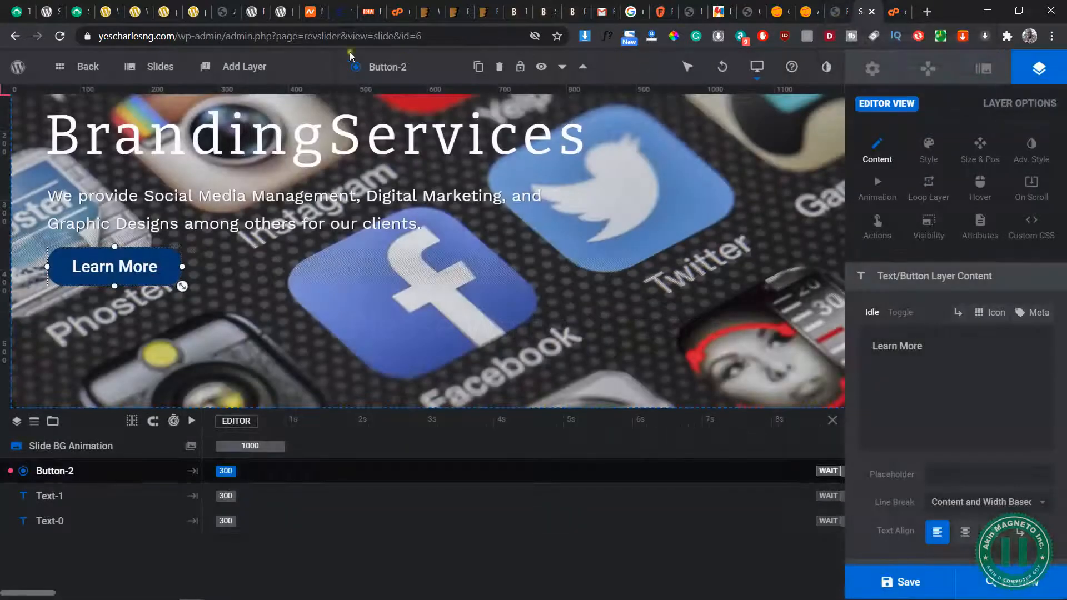
# Load the yescharlesng.com front page and check the link targets of the header menu and the slider's Learn More buttons
pyautogui.click(442, 37)
pyautogui.click(442, 37)
pyautogui.moveTo(460, 38); pyautogui.dragTo(219, 36)
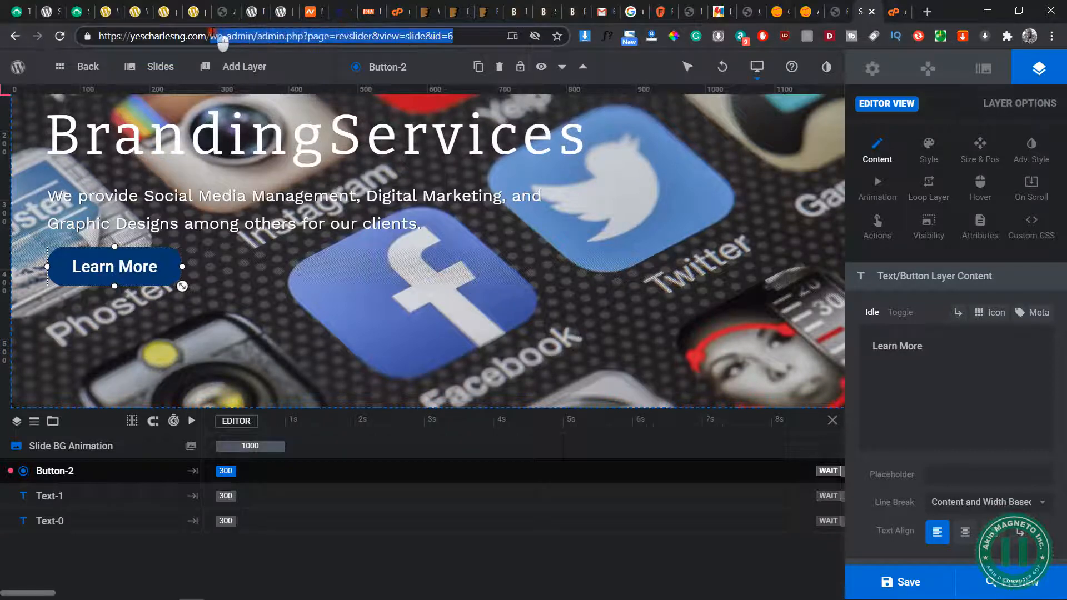
pyautogui.press('BackSpace')
pyautogui.press('Return')
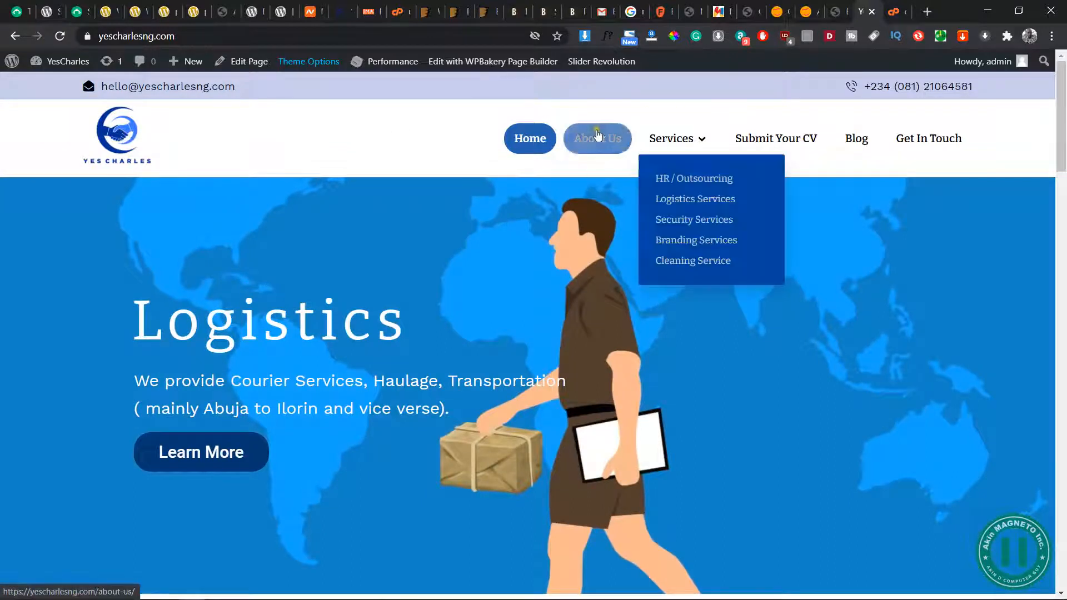
pyautogui.moveTo(666, 143)
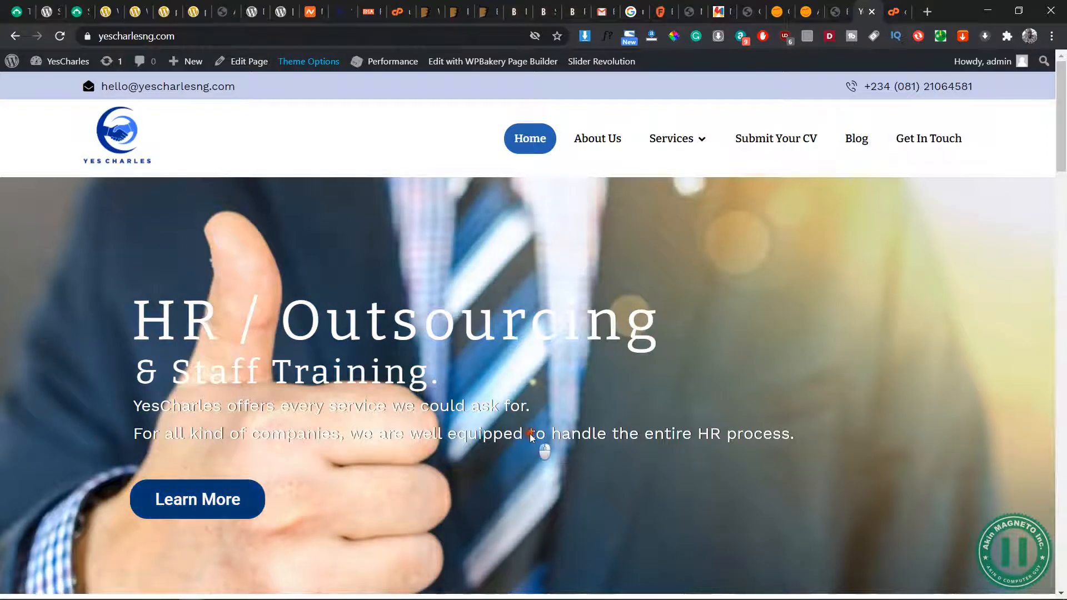
pyautogui.scroll(-3, 530, 434)
pyautogui.scroll(3, 530, 434)
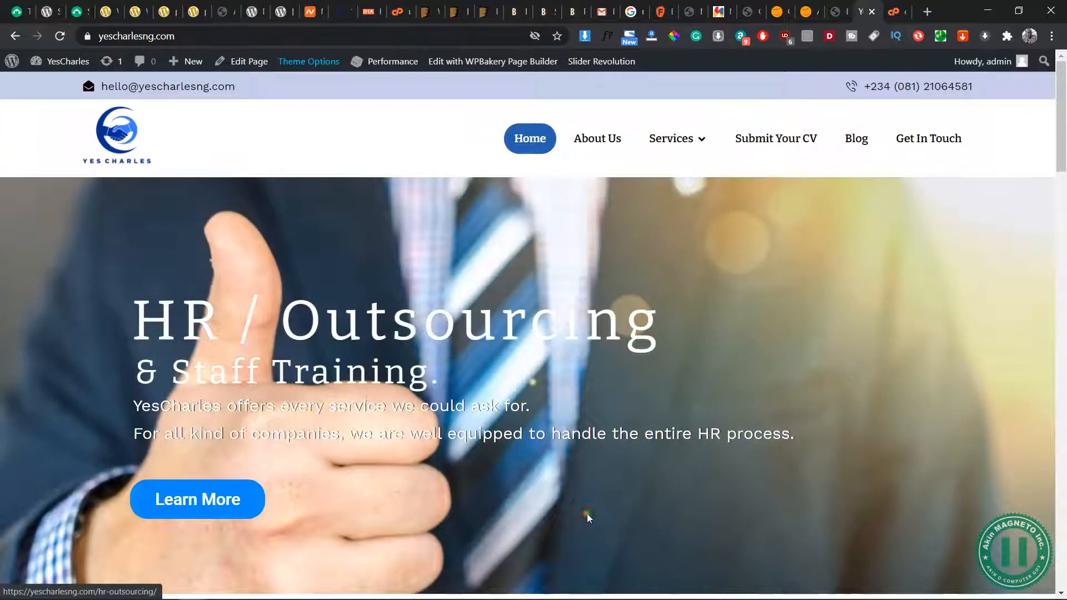
pyautogui.scroll(-3, 619, 509)
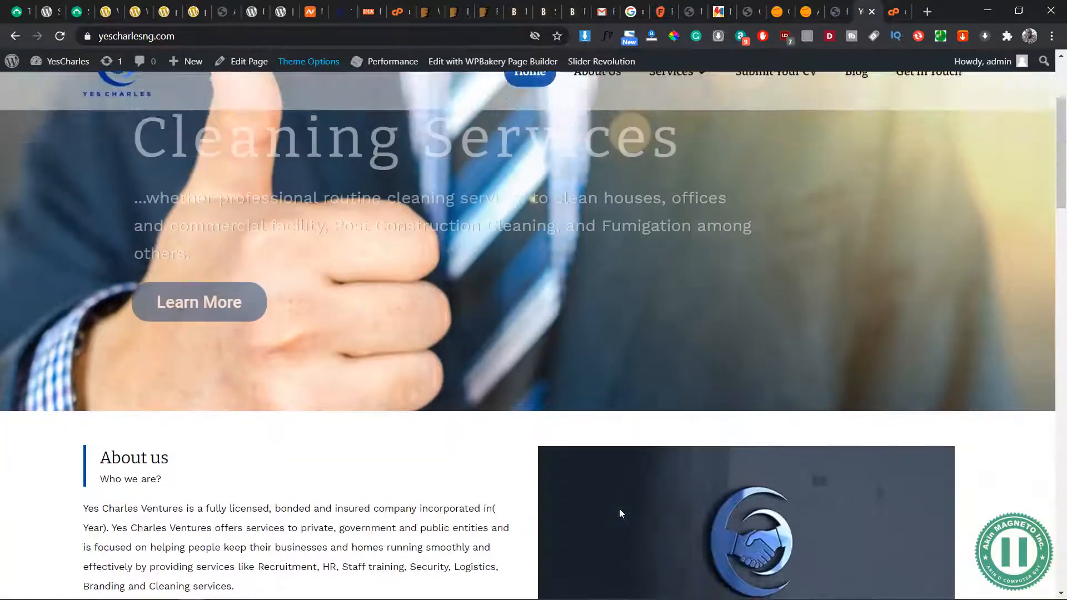
pyautogui.scroll(2, 620, 508)
pyautogui.scroll(1, 639, 428)
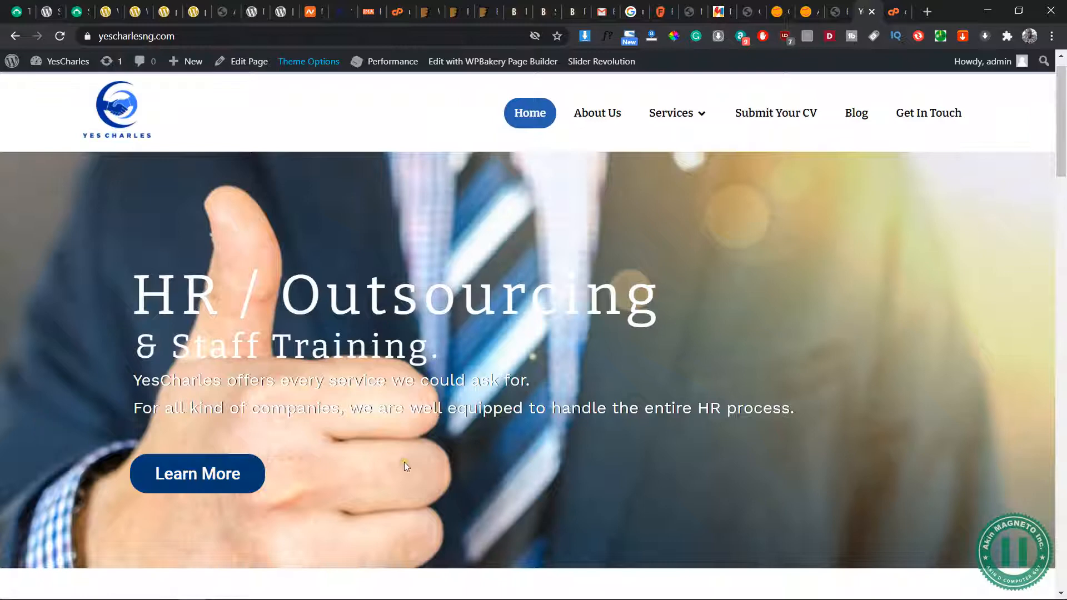
pyautogui.scroll(-7, 405, 466)
pyautogui.scroll(4, 404, 466)
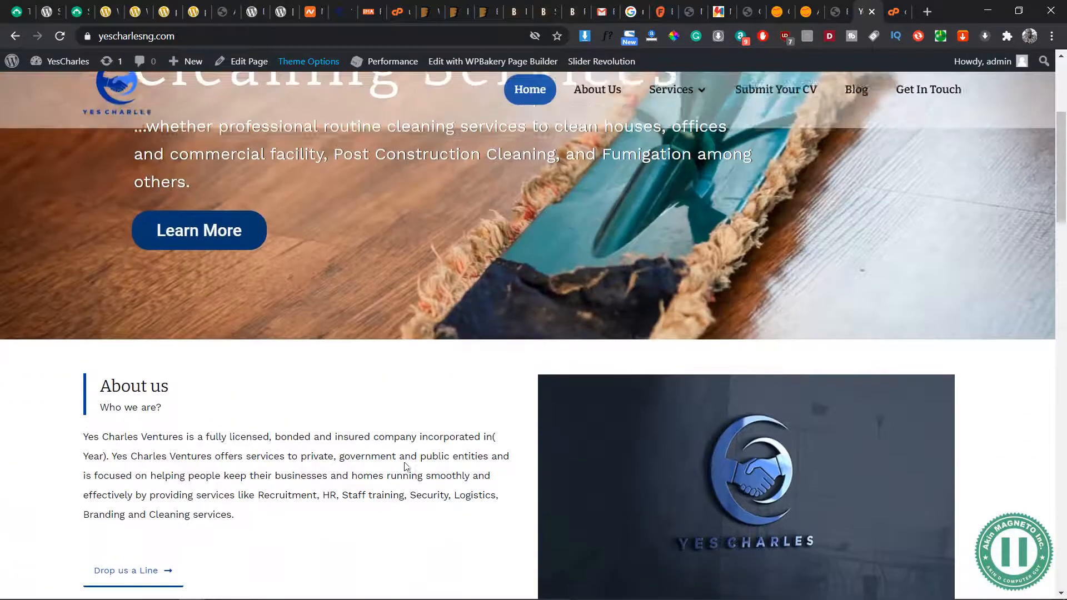
# Check the link targets of the front page's Drop us a Line, service Read More and We are Hiring Learn More buttons
pyautogui.scroll(-3, 320, 444)
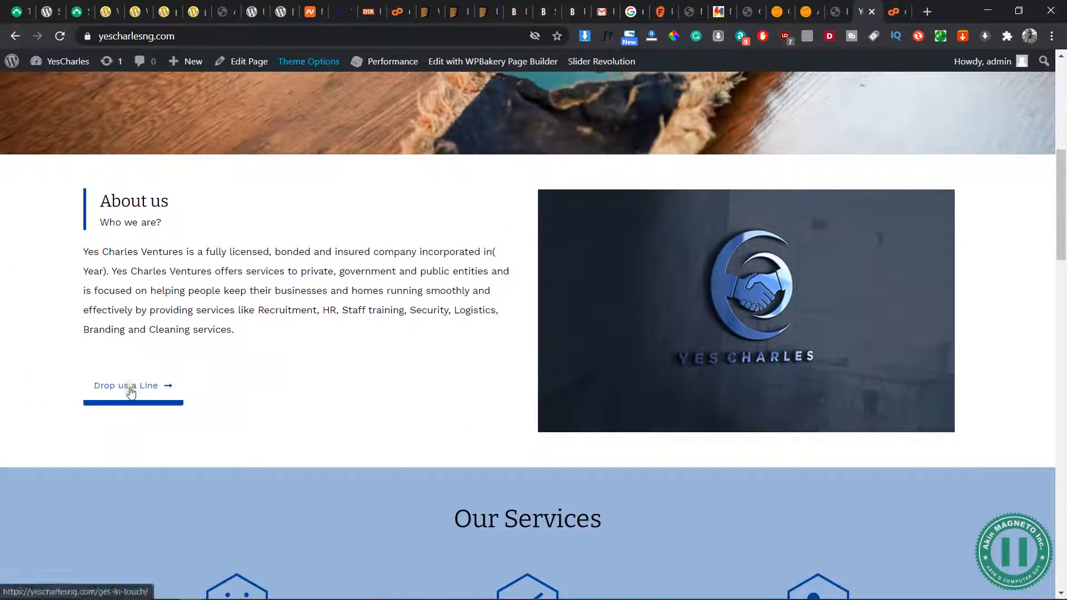
pyautogui.scroll(-9, 131, 393)
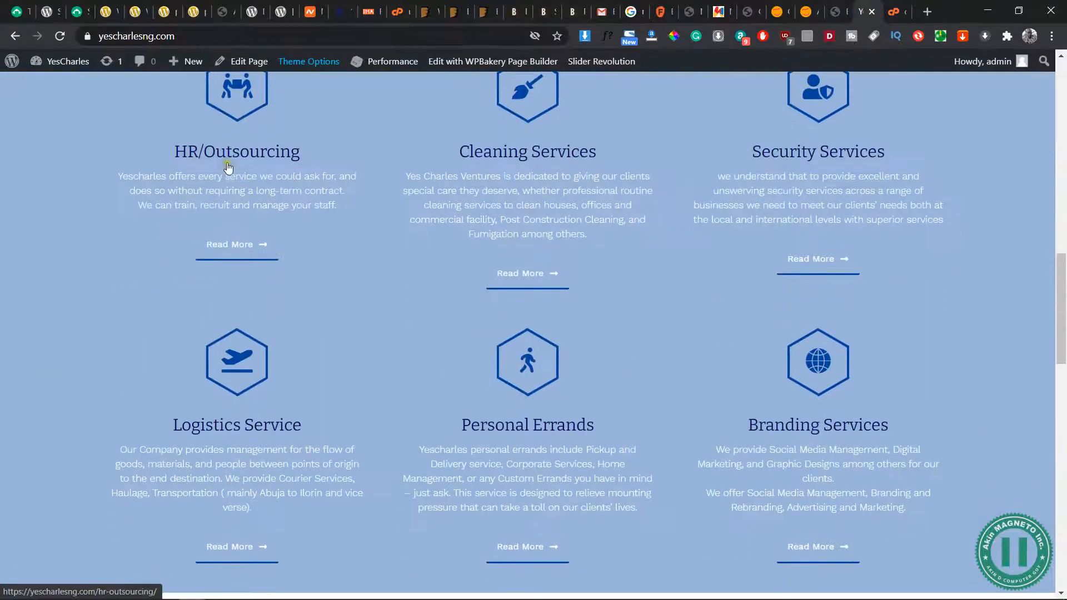
pyautogui.scroll(-12, 895, 212)
pyautogui.scroll(-5, 621, 289)
pyautogui.scroll(4, 361, 298)
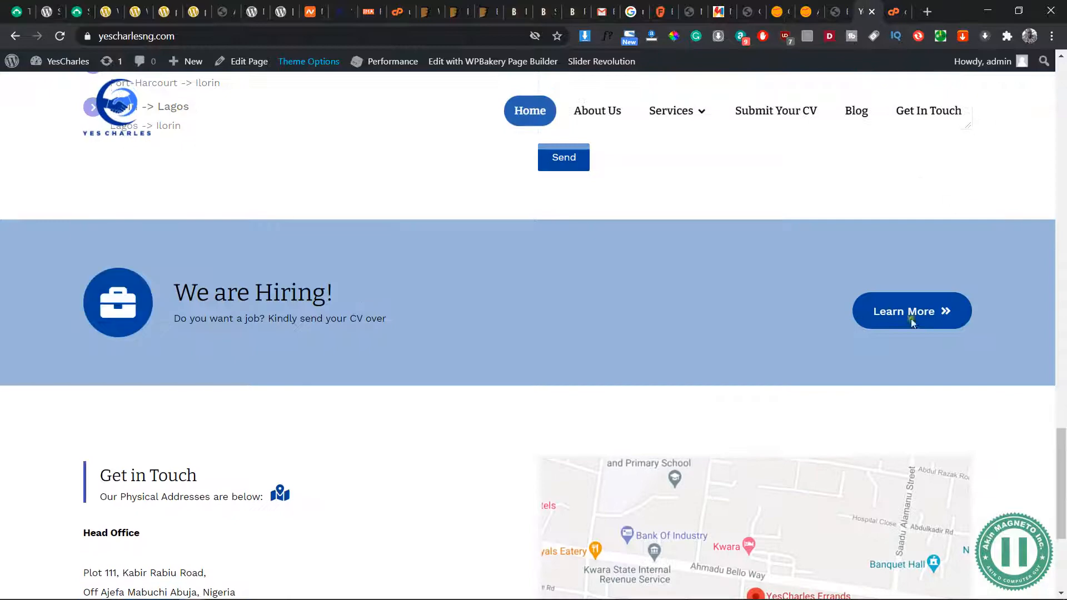
pyautogui.scroll(-4, 358, 400)
pyautogui.scroll(4, 359, 403)
pyautogui.scroll(-4, 358, 403)
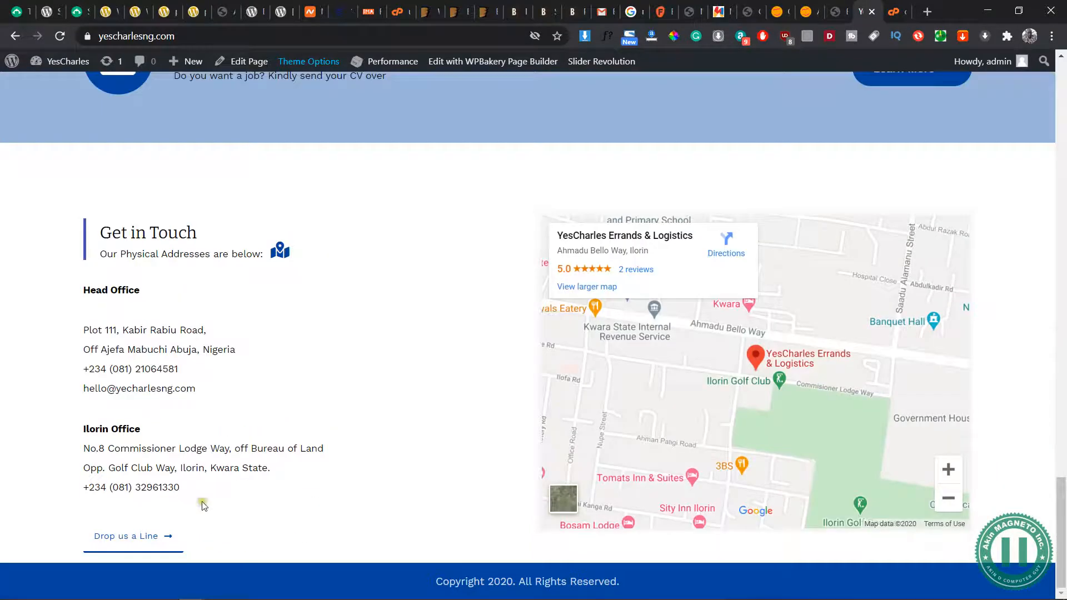
pyautogui.scroll(20, 422, 300)
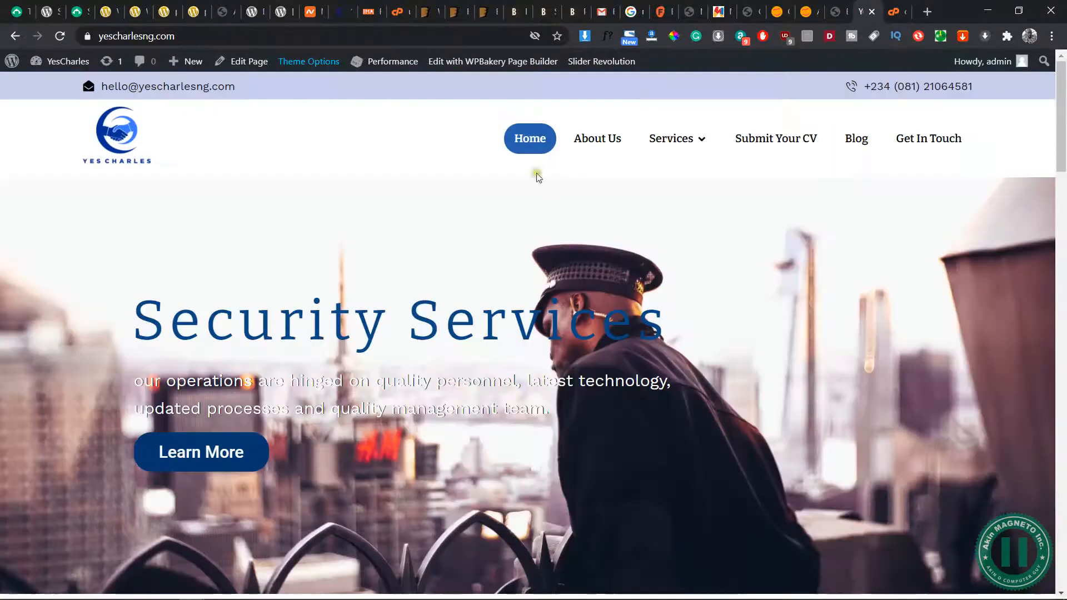
# Open the About Us page and look through its banner, feature texts and statistics section
pyautogui.click(612, 139)
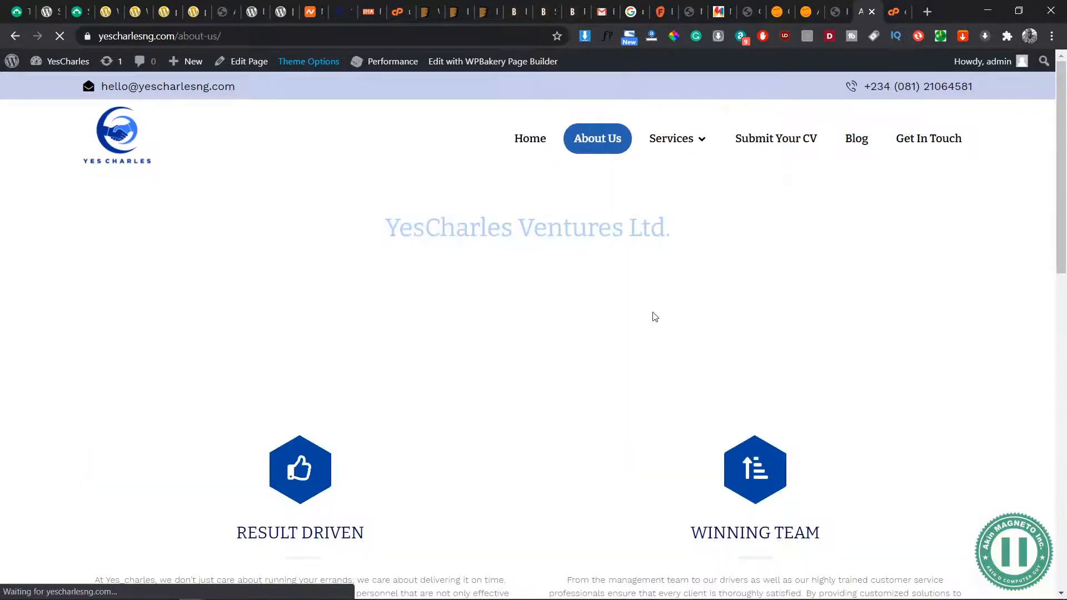
pyautogui.scroll(-6, 369, 356)
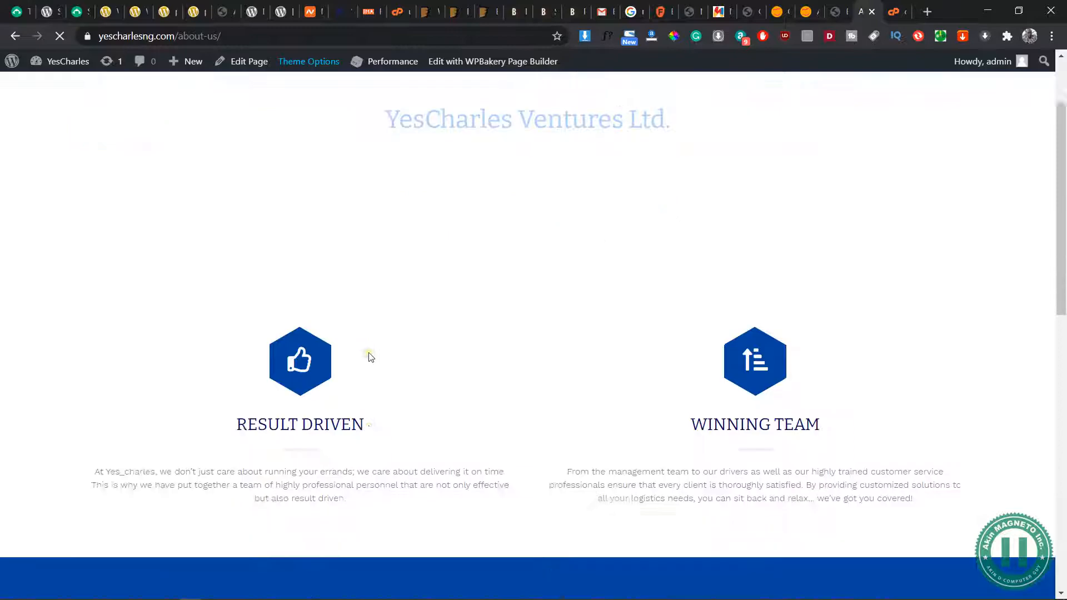
pyautogui.scroll(-7, 368, 355)
pyautogui.scroll(15, 369, 356)
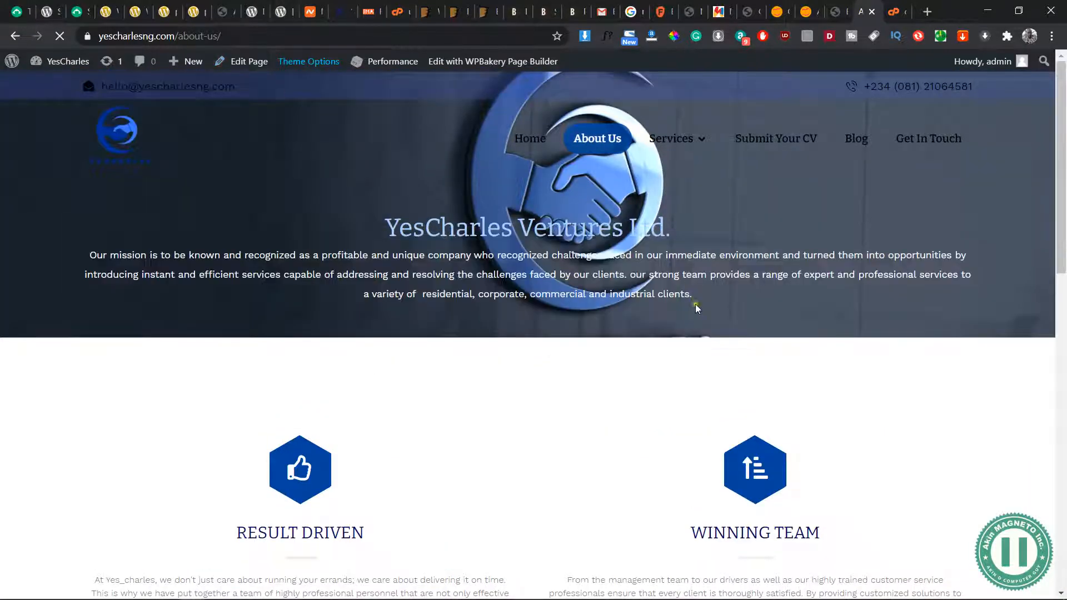
pyautogui.scroll(-11, 601, 403)
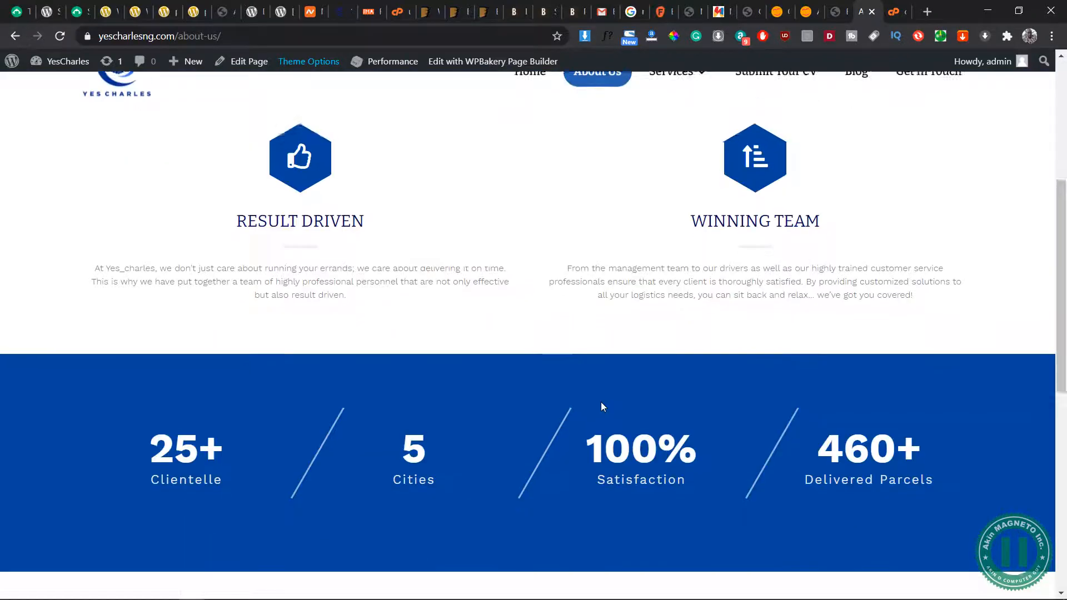
pyautogui.scroll(11, 601, 402)
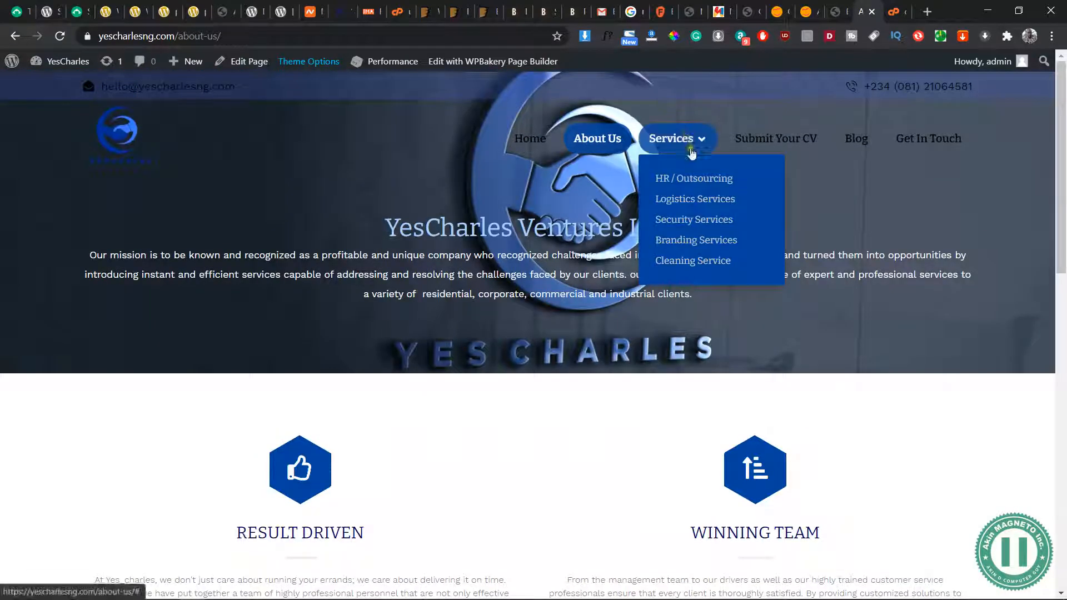
# Open the five Services pages, Submit Your CV and Get In Touch from the site menu in separate background tabs
pyautogui.middleClick(709, 178)
pyautogui.middleClick(696, 201)
pyautogui.middleClick(705, 219)
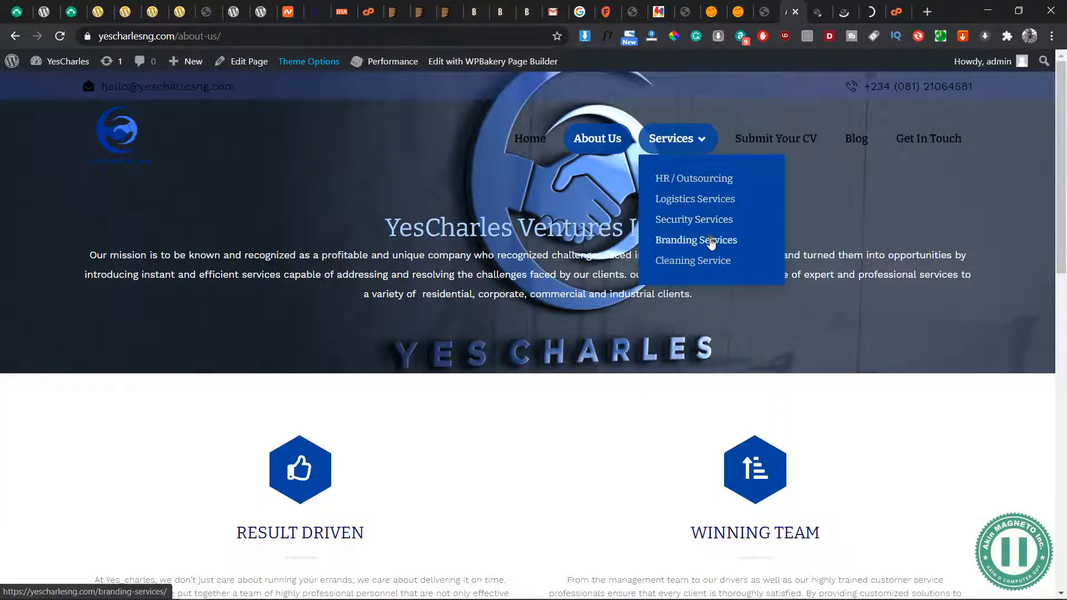
pyautogui.middleClick(712, 240)
pyautogui.middleClick(714, 261)
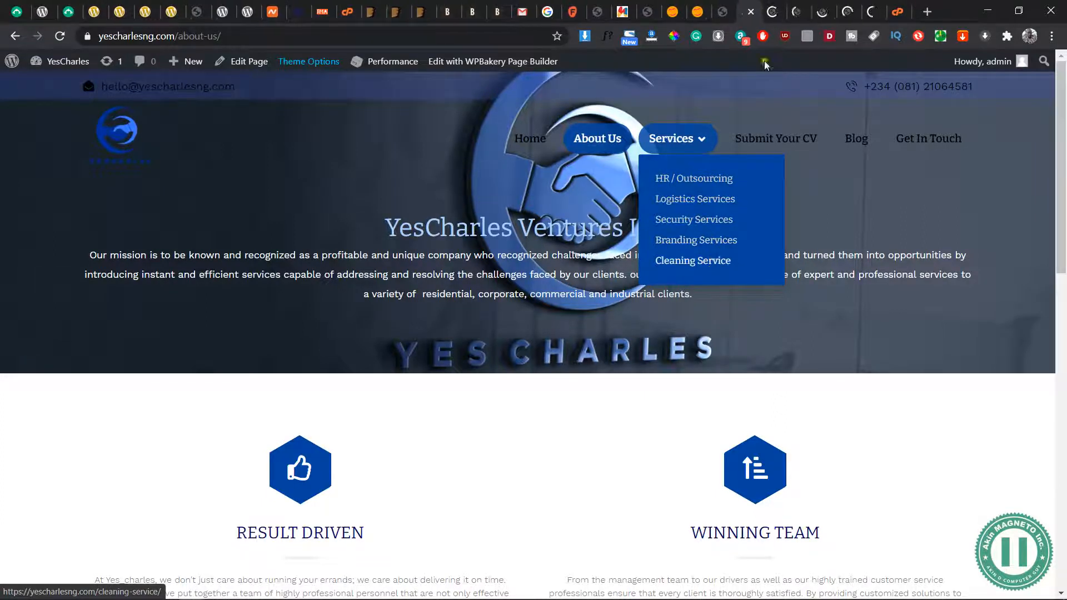
pyautogui.middleClick(760, 139)
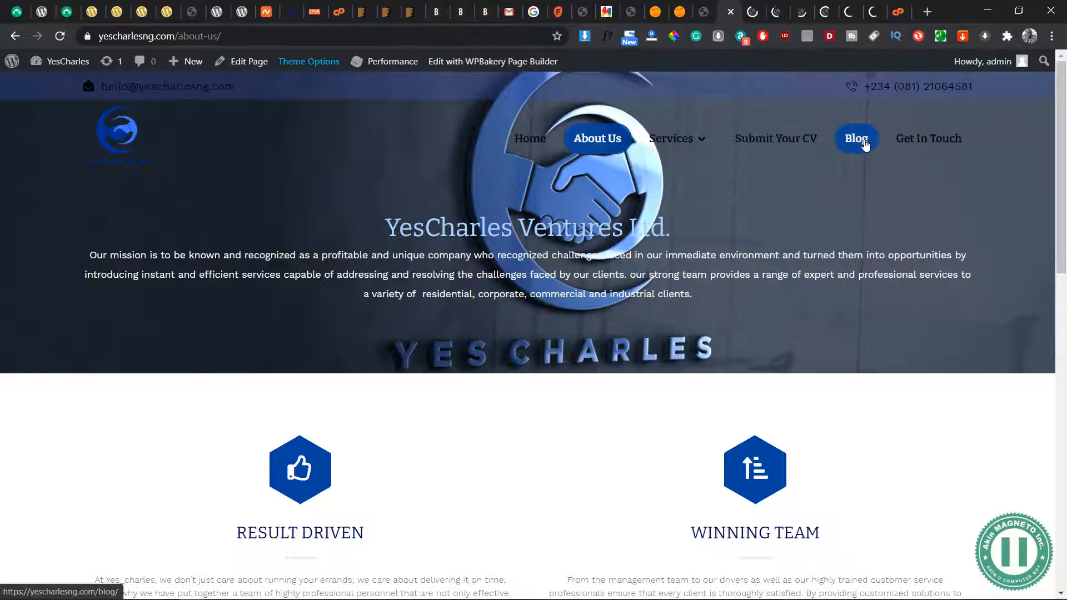
pyautogui.middleClick(926, 160)
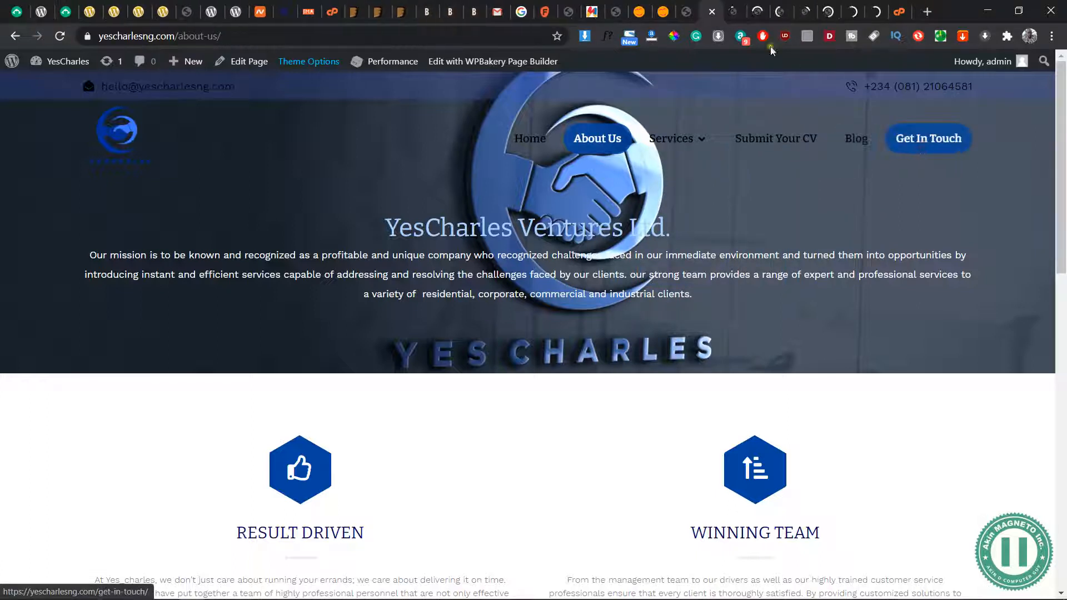
# Check the HR / Outsourcing page, test that its Hire Us button leads to the contact form, and close the page
pyautogui.click(733, 13)
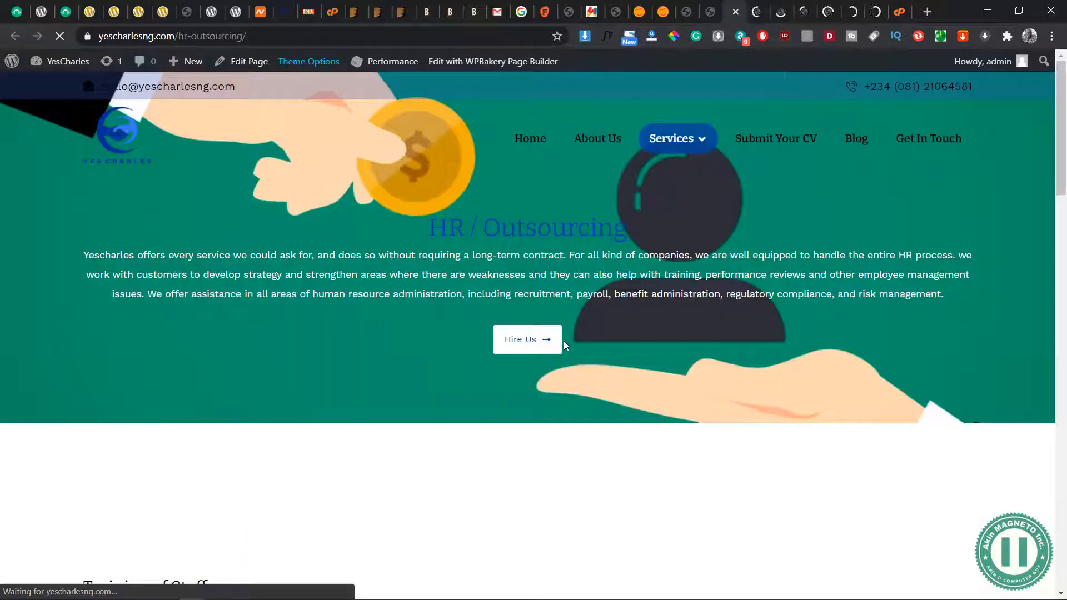
pyautogui.click(518, 337)
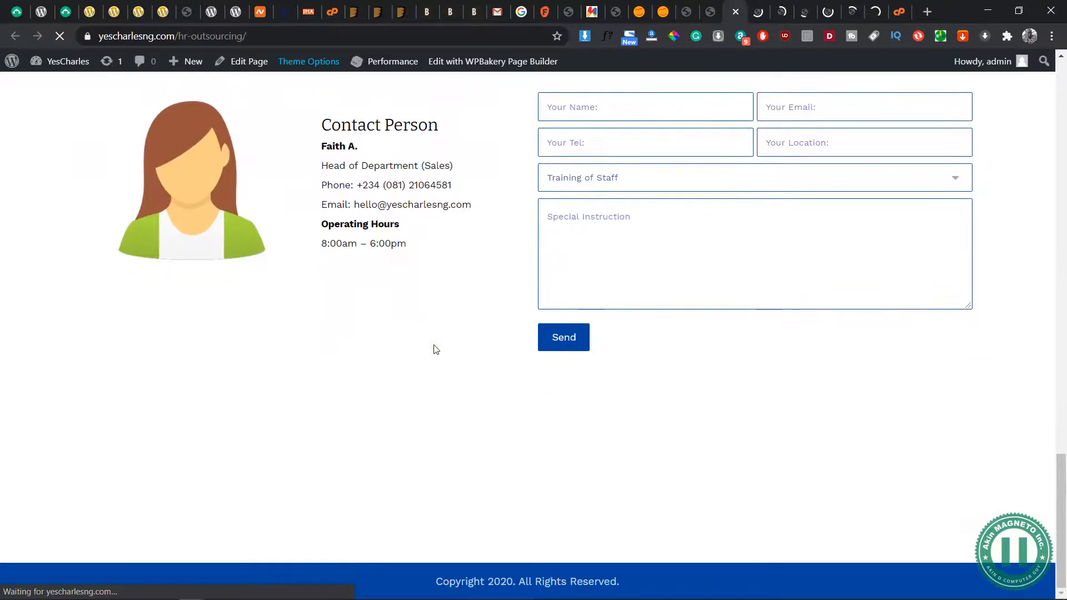
pyautogui.scroll(15, 434, 345)
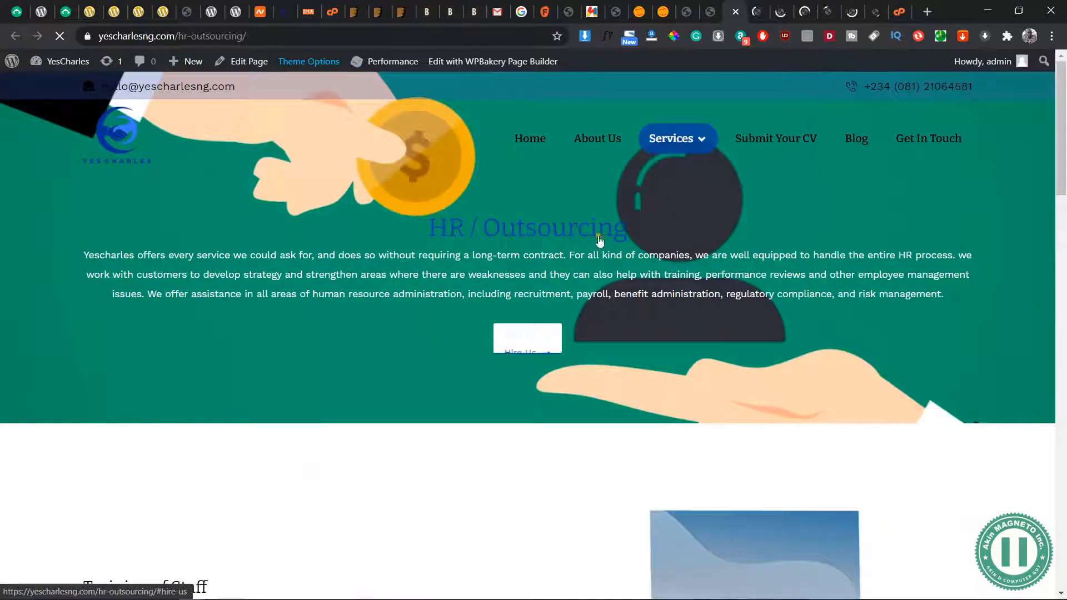
pyautogui.hotkey('ctrl', 'w')
# Look through the Logistics Services page and the Security Services page, closing each one after checking it
pyautogui.scroll(-20, 562, 402)
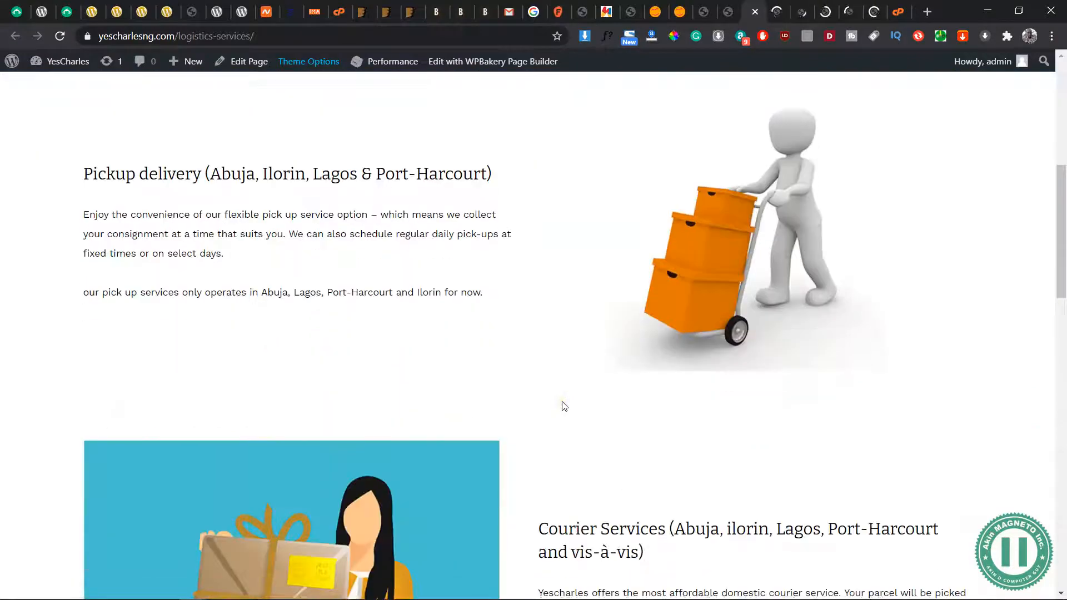
pyautogui.scroll(6, 562, 402)
pyautogui.scroll(10, 562, 402)
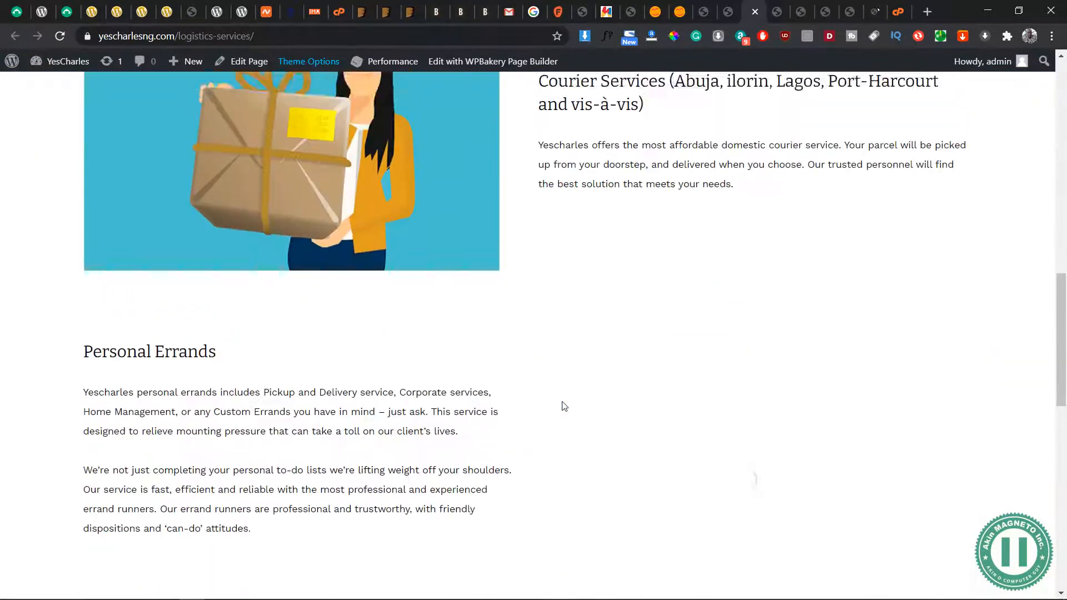
pyautogui.hotkey('ctrl', 'w')
pyautogui.scroll(-20, 440, 410)
pyautogui.scroll(-15, 439, 411)
pyautogui.hotkey('ctrl', 'w')
# Look through the Branding Services and Cleaning Service pages down to their contact forms, closing each one after checking it
pyautogui.scroll(-14, 484, 311)
pyautogui.scroll(-10, 483, 313)
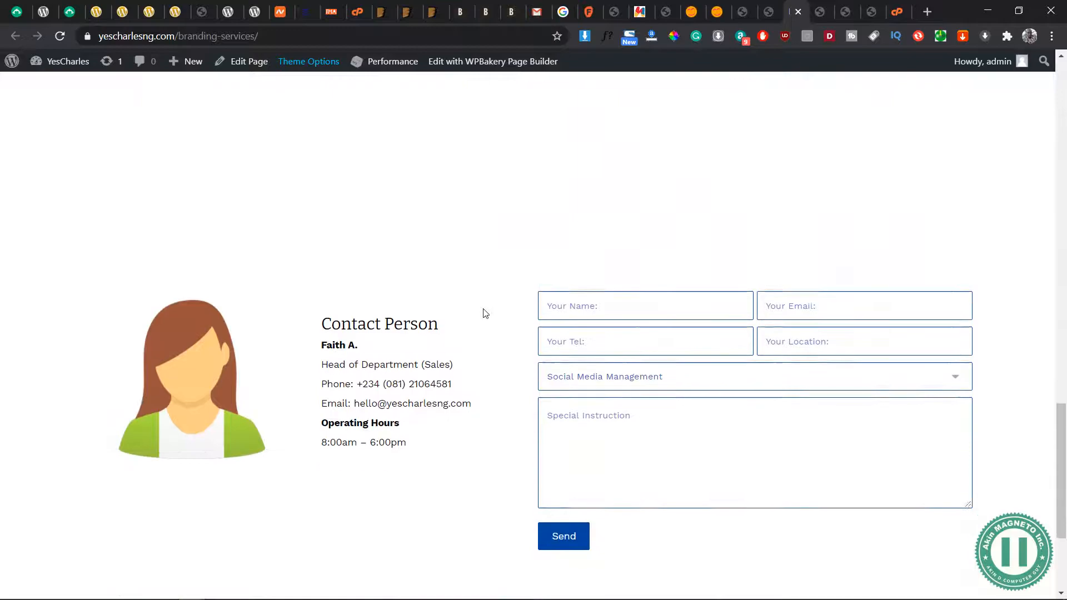
pyautogui.scroll(15, 484, 312)
pyautogui.hotkey('ctrl', 'w')
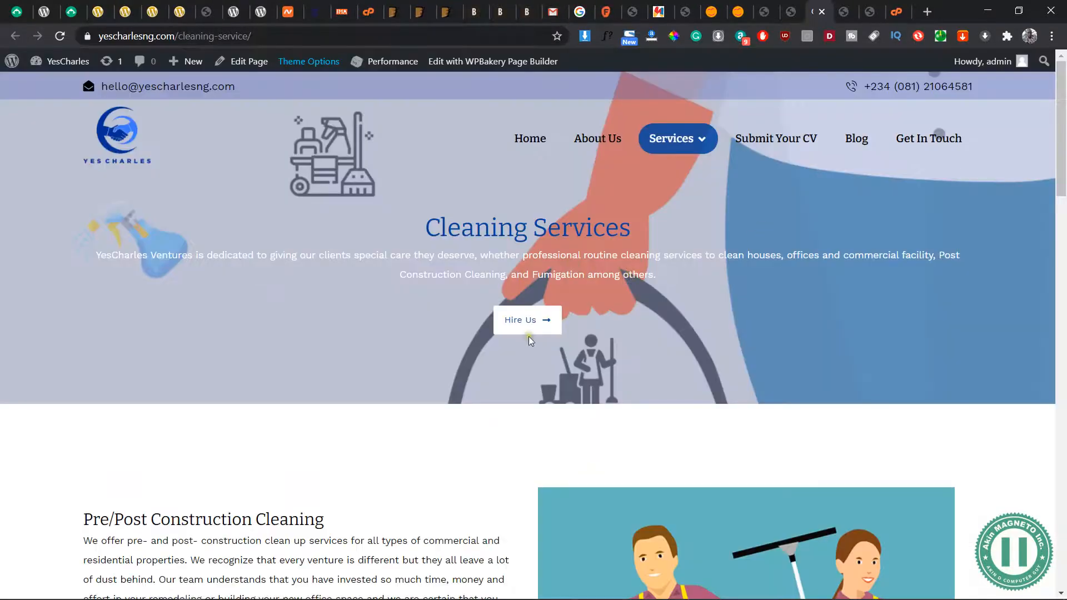
pyautogui.scroll(-15, 528, 336)
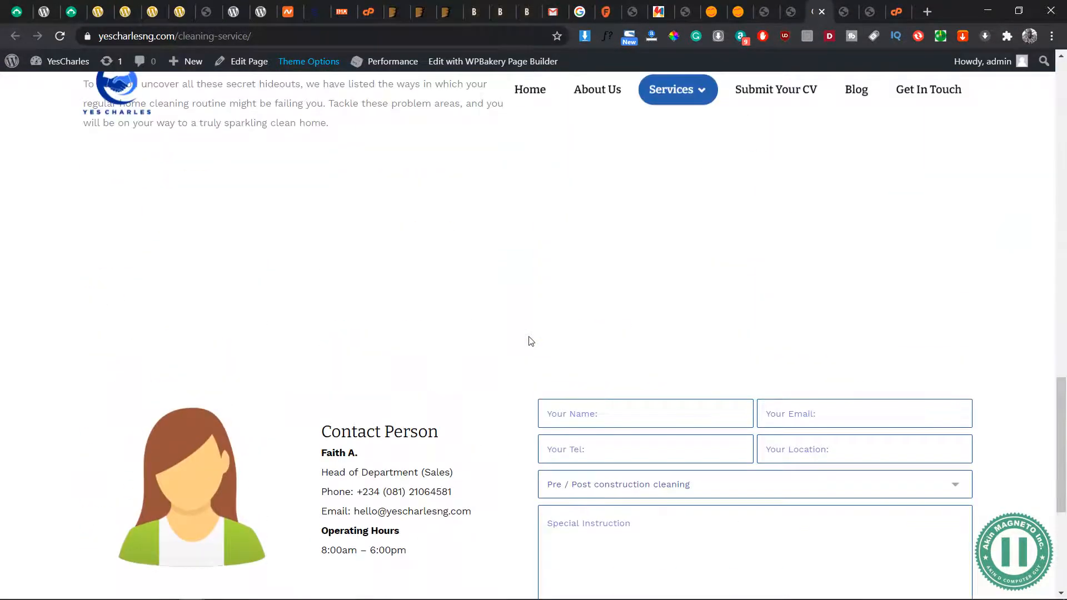
pyautogui.scroll(-2, 529, 342)
pyautogui.scroll(17, 529, 342)
pyautogui.hotkey('ctrl', 'w')
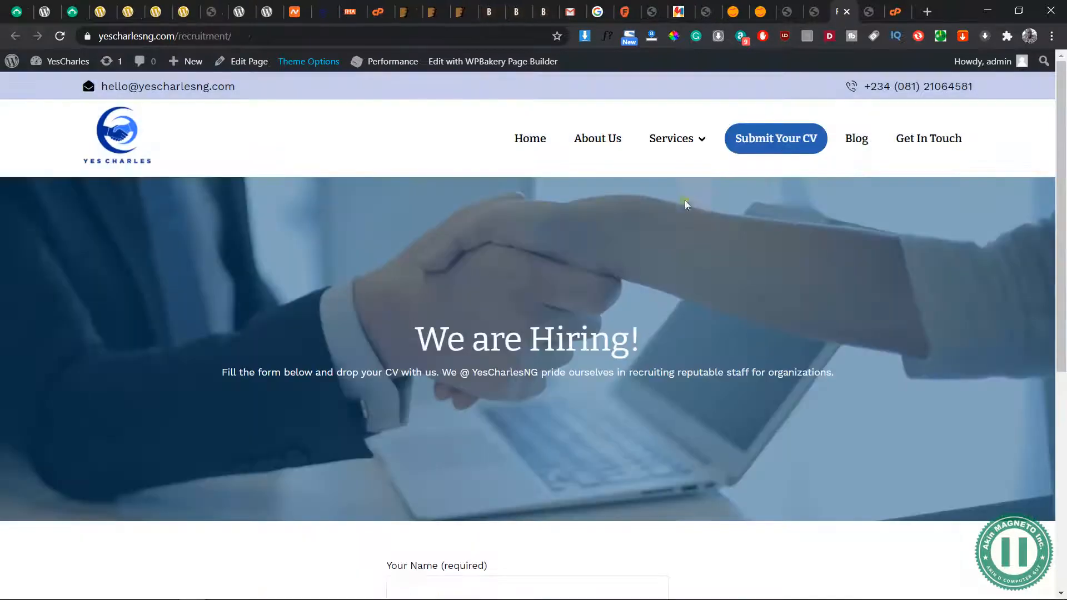
# Check the Submit Your CV recruitment page with its application form and close it
pyautogui.scroll(-2, 502, 339)
pyautogui.scroll(2, 501, 340)
pyautogui.scroll(-7, 501, 340)
pyautogui.scroll(7, 502, 339)
pyautogui.hotkey('ctrl', 'w')
# Check the Get In Touch page's contact details, embedded map and enquiry form
pyautogui.scroll(-5, 431, 325)
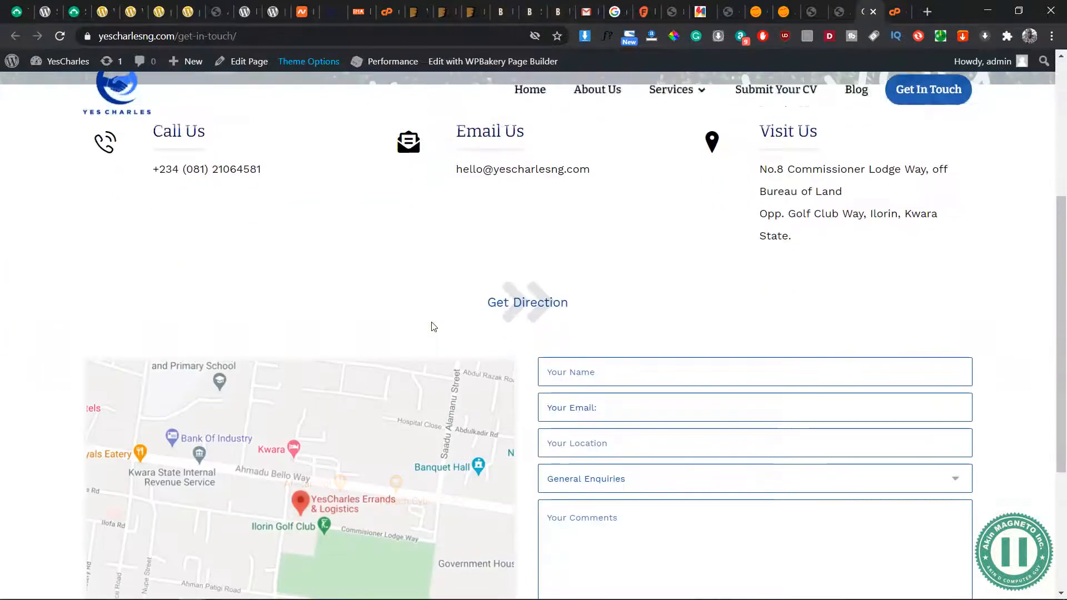
pyautogui.scroll(-4, 341, 222)
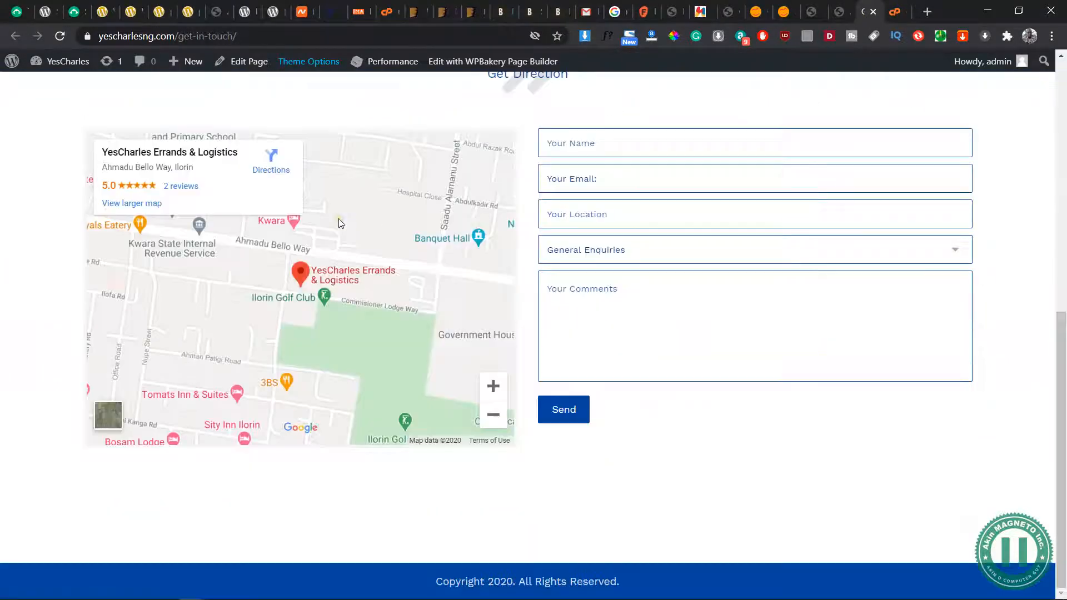
pyautogui.scroll(9, 637, 453)
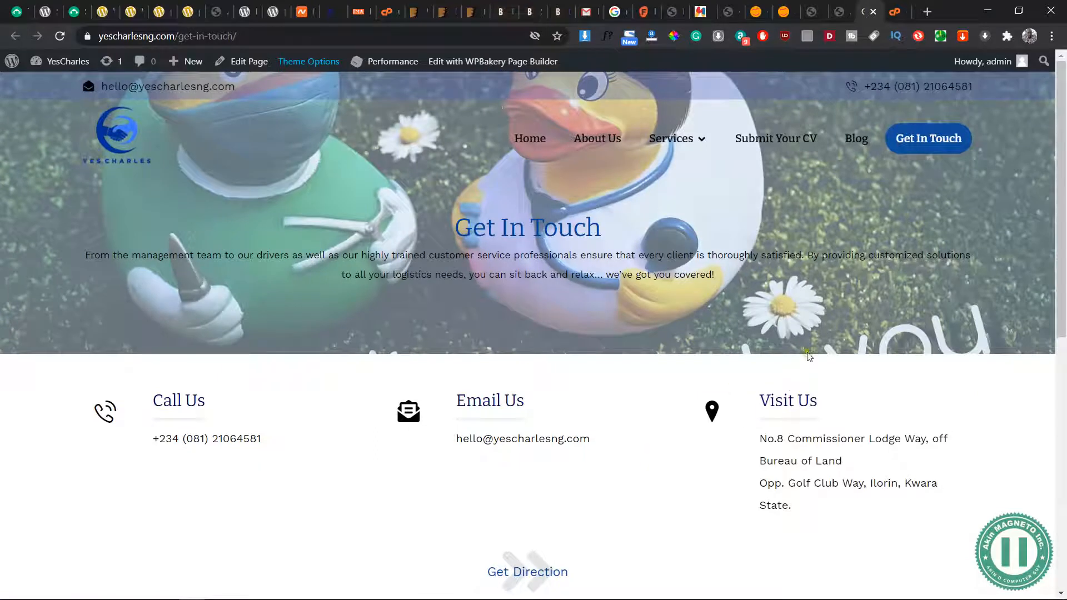
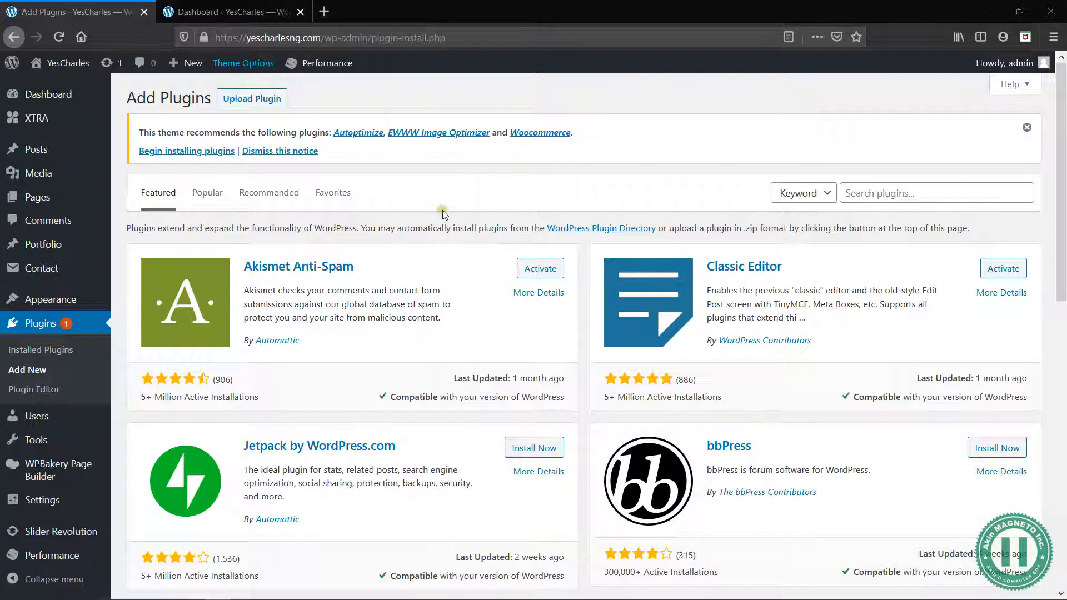
# Look over the featured plugins on the Add Plugins page, including Jetpack by WordPress.com
pyautogui.scroll(-4, 301, 222)
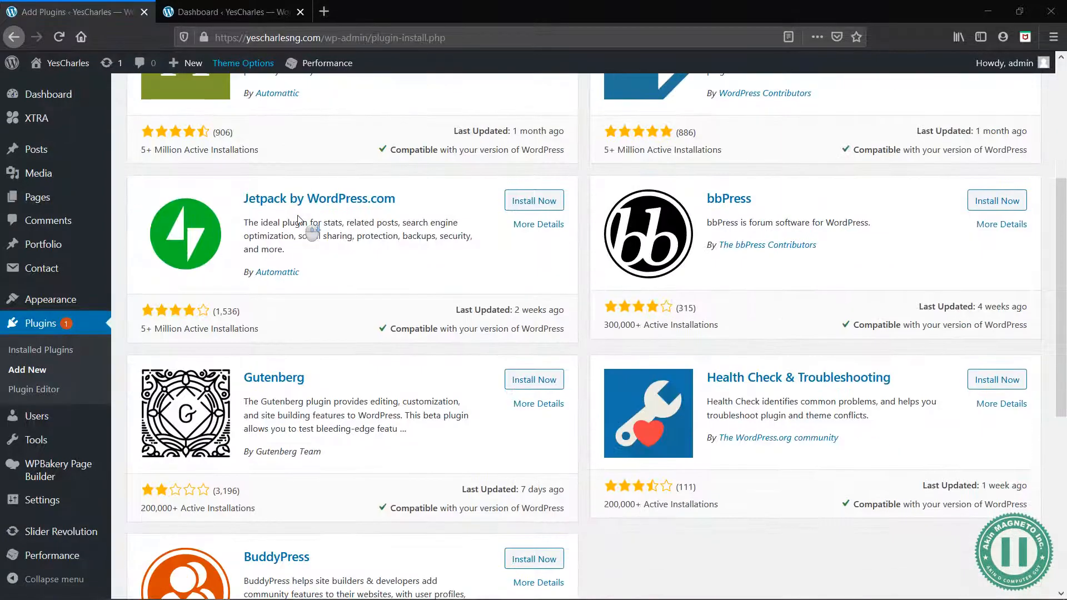
pyautogui.scroll(4, 442, 250)
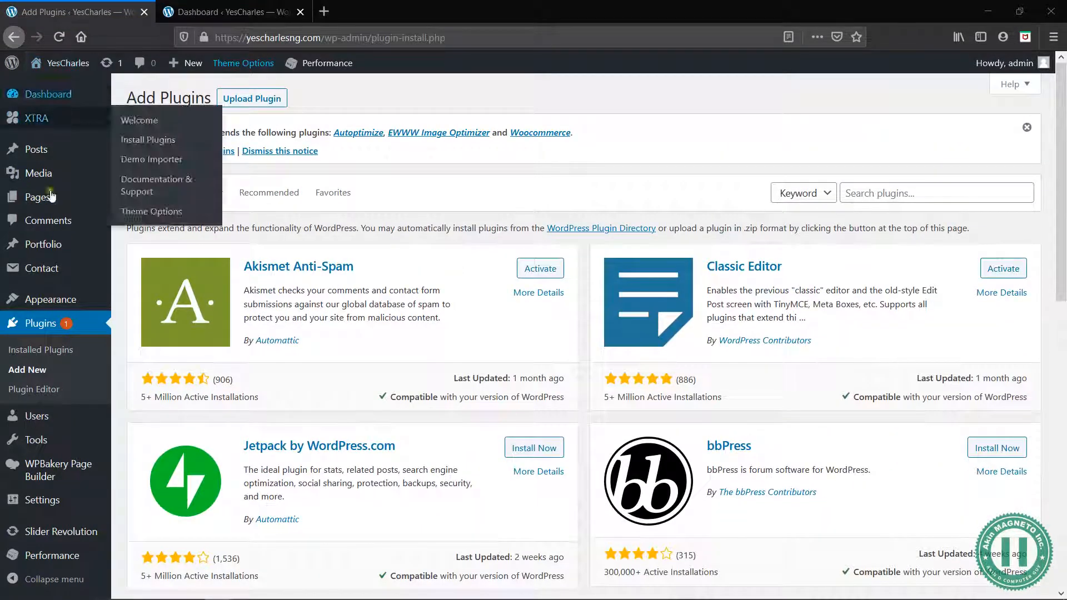
pyautogui.moveTo(70, 495)
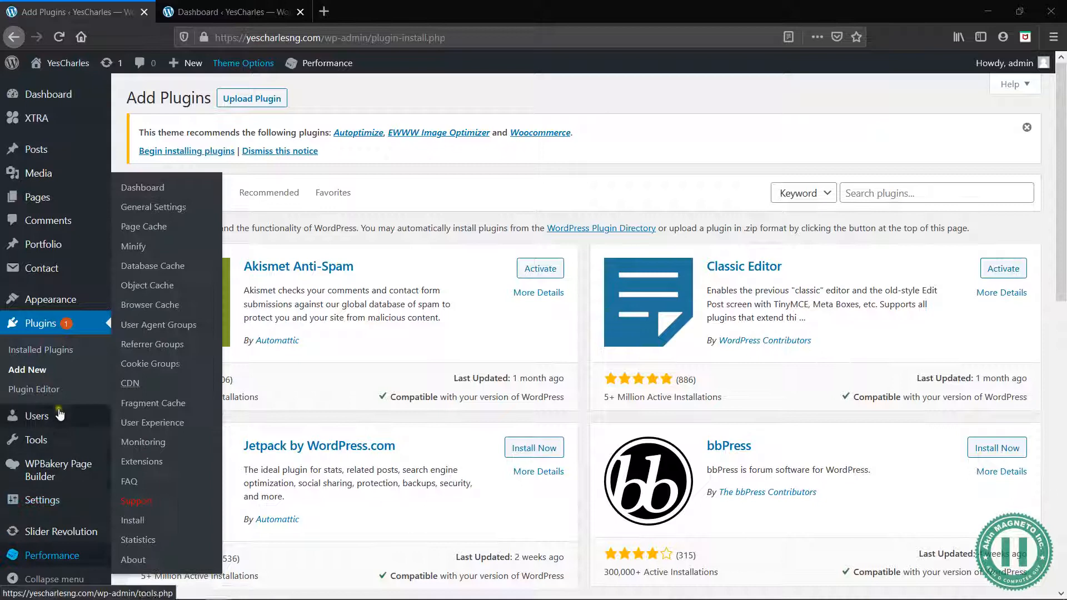
pyautogui.moveTo(61, 459)
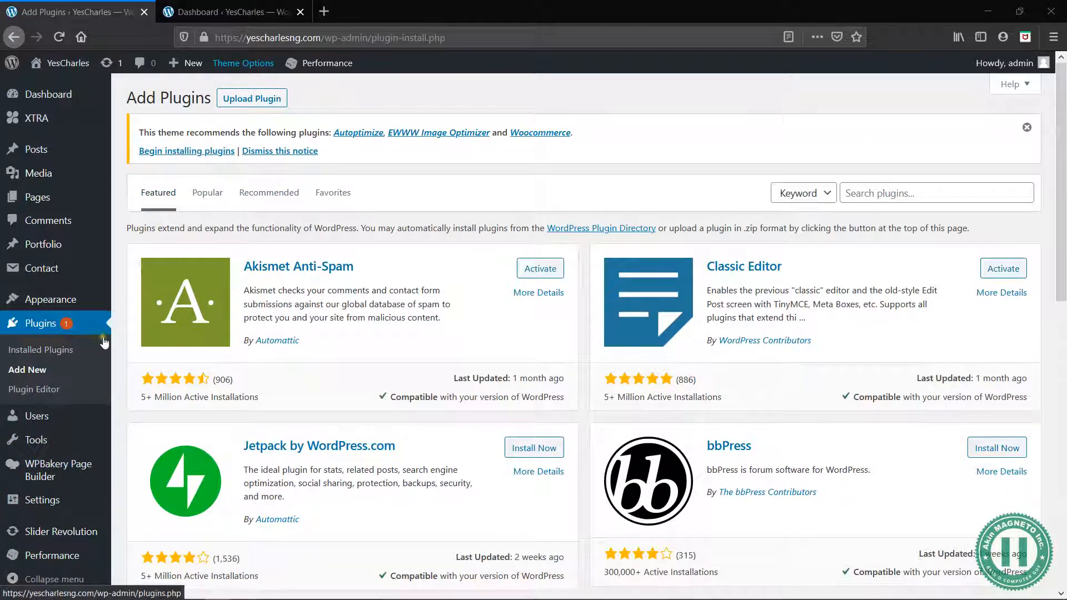
pyautogui.moveTo(166, 228); pyautogui.dragTo(258, 216)
pyautogui.click(269, 229)
pyautogui.moveTo(400, 445); pyautogui.dragTo(248, 456)
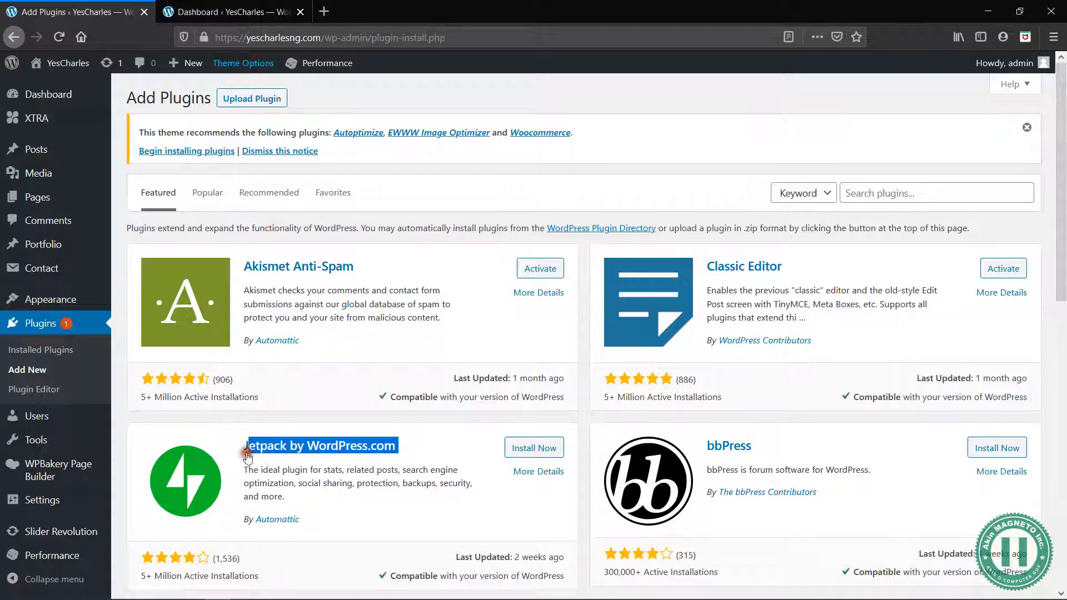
pyautogui.click(121, 393)
# Return to the dashboard home, reopen the page for adding plugins, and install and activate Jetpack by WordPress.com
pyautogui.moveTo(73, 103)
pyautogui.click(133, 99)
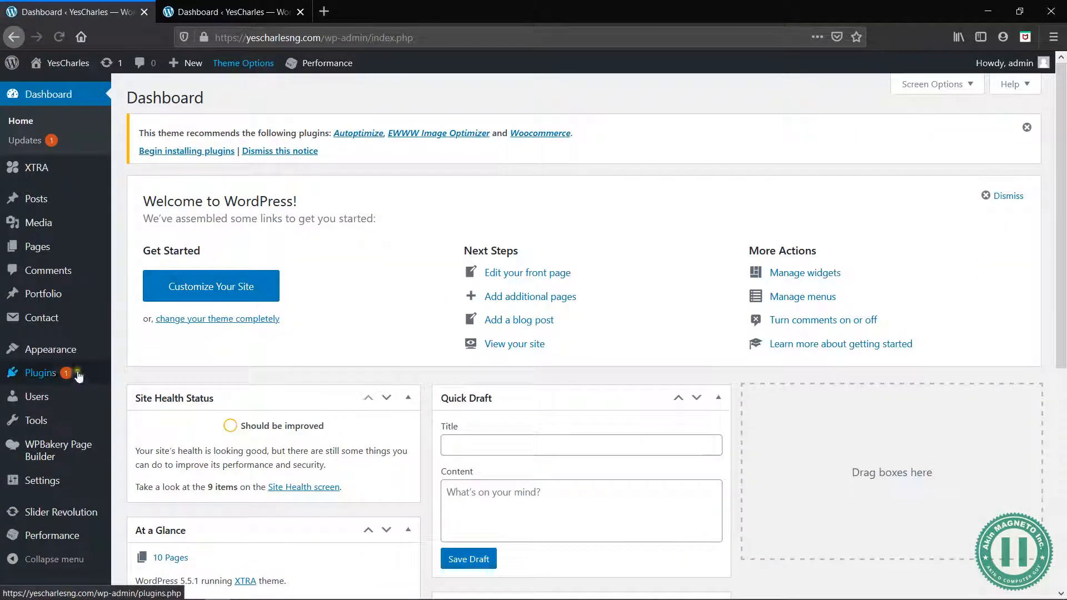
pyautogui.moveTo(77, 376)
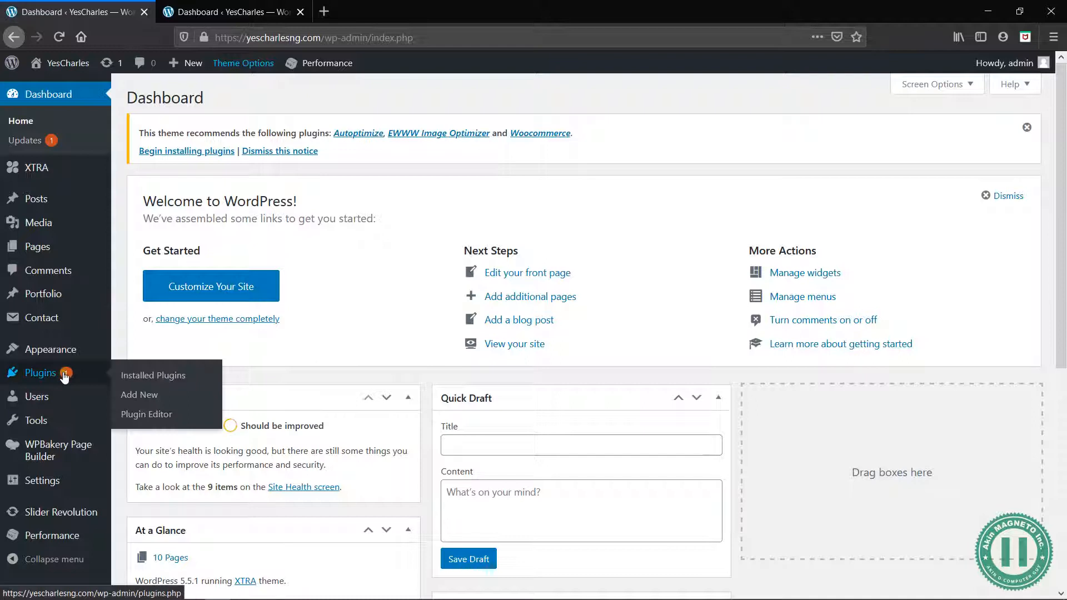
pyautogui.click(129, 396)
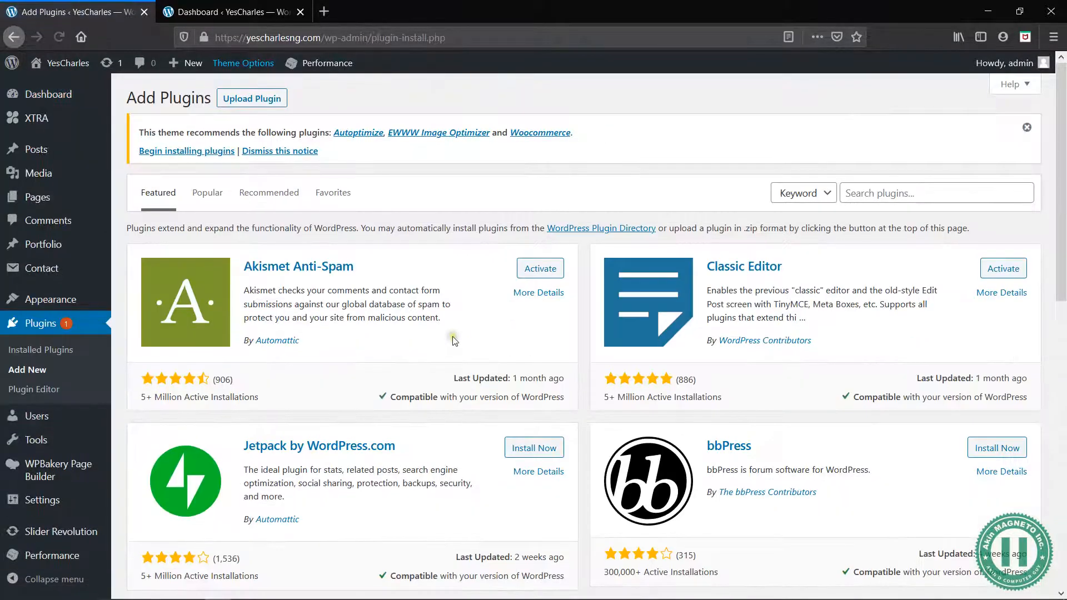
pyautogui.click(539, 448)
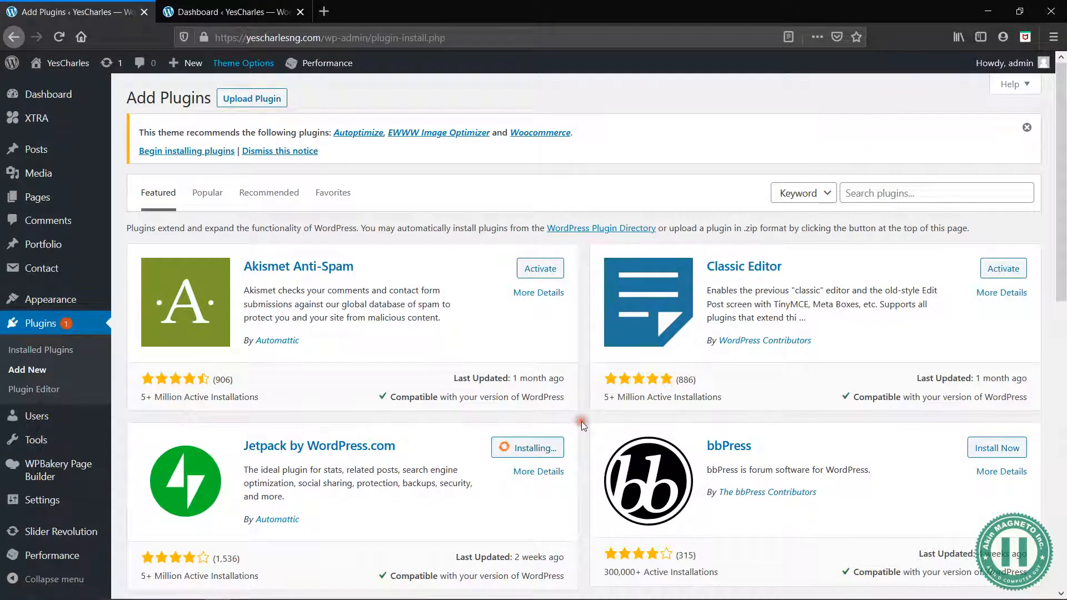
pyautogui.scroll(-1, 582, 421)
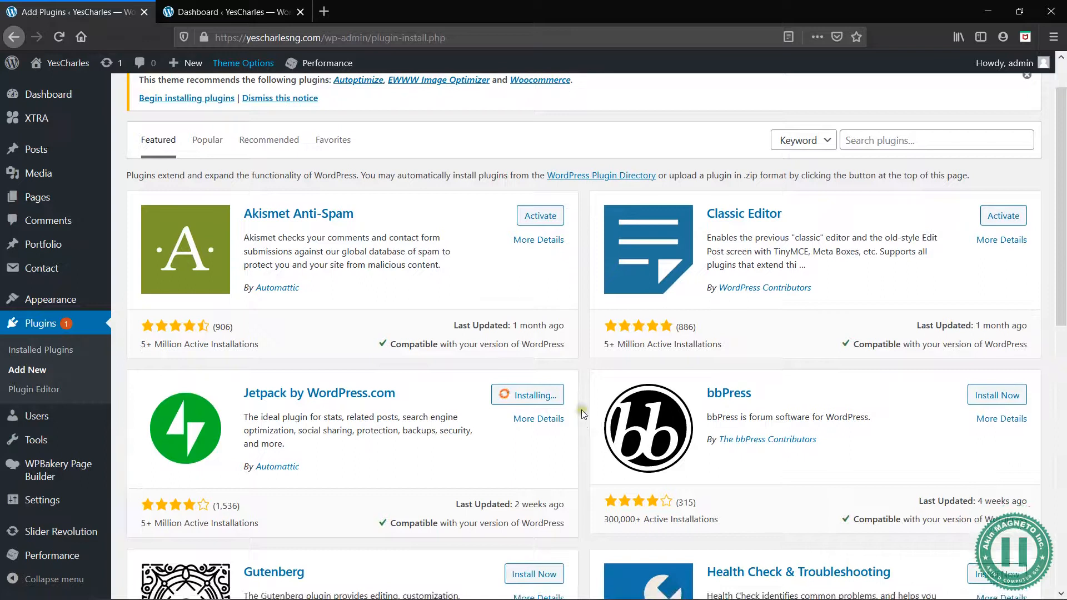
pyautogui.scroll(1, 582, 399)
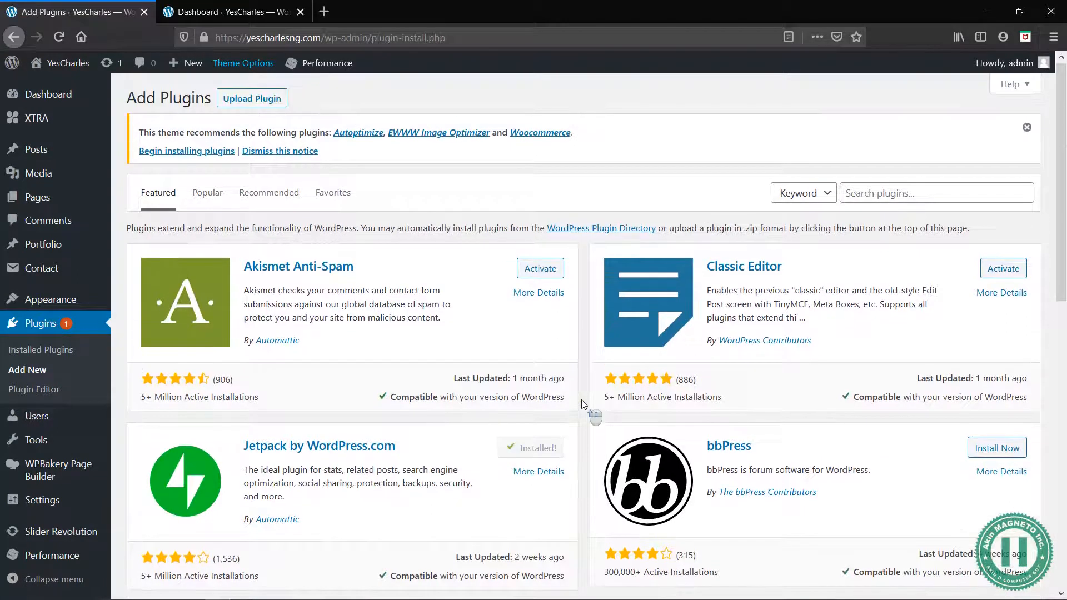
pyautogui.click(531, 454)
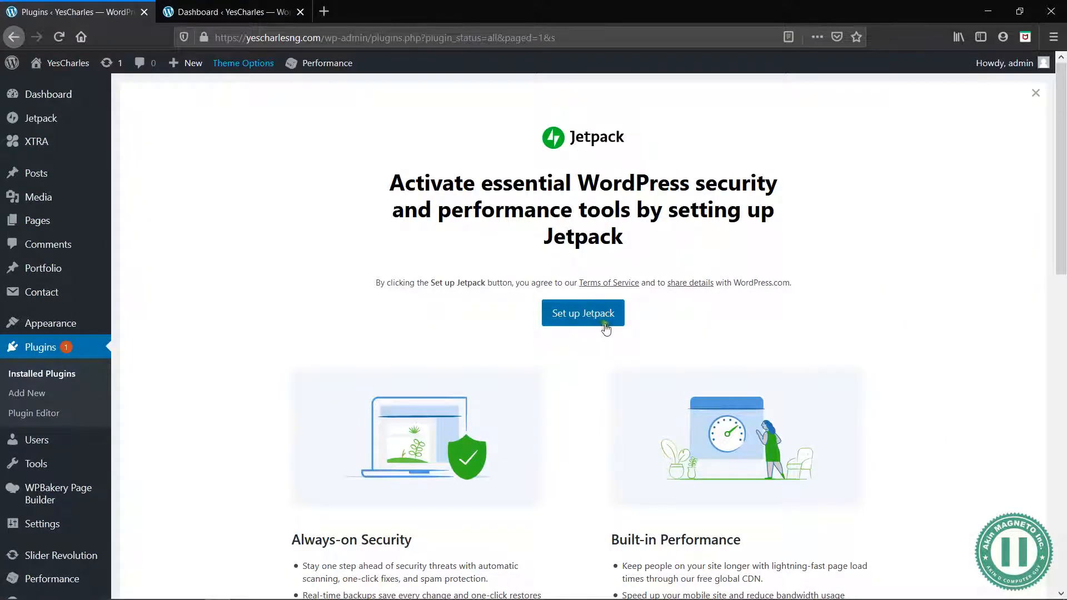
# Start the Jetpack setup and choose to continue with a WordPress.com account
pyautogui.scroll(-5, 611, 343)
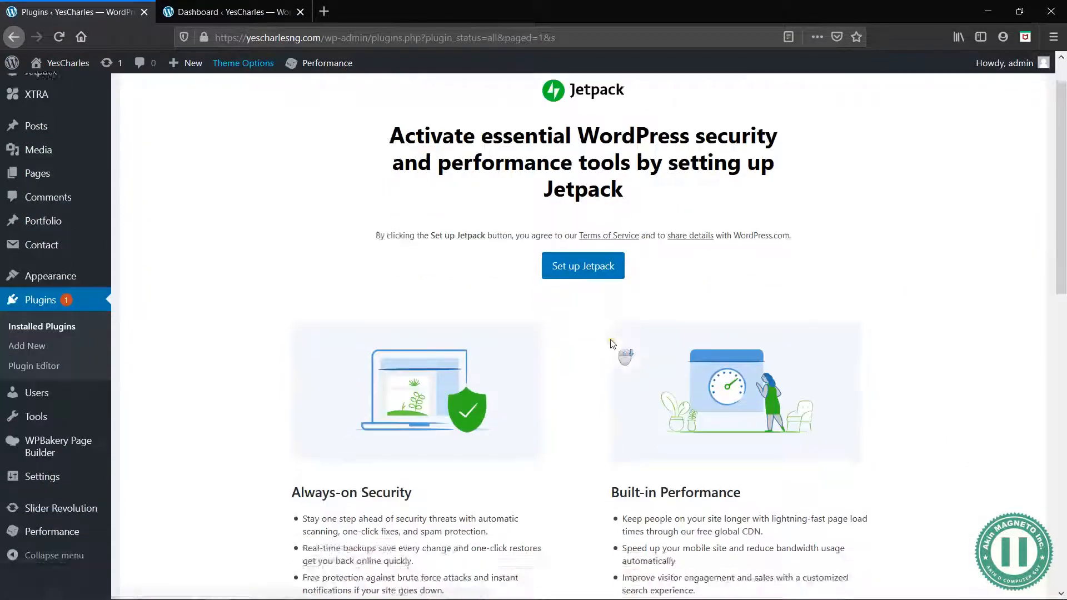
pyautogui.scroll(5, 611, 344)
pyautogui.scroll(-2, 581, 385)
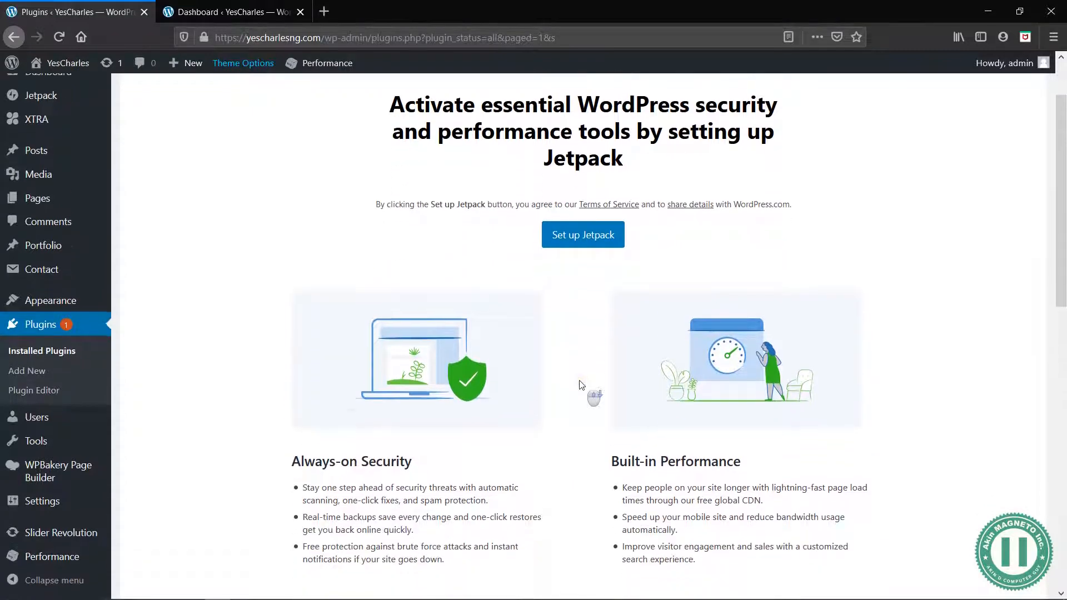
pyautogui.scroll(2, 581, 385)
pyautogui.moveTo(458, 183); pyautogui.dragTo(615, 215)
pyautogui.click(556, 186)
pyautogui.click(611, 214)
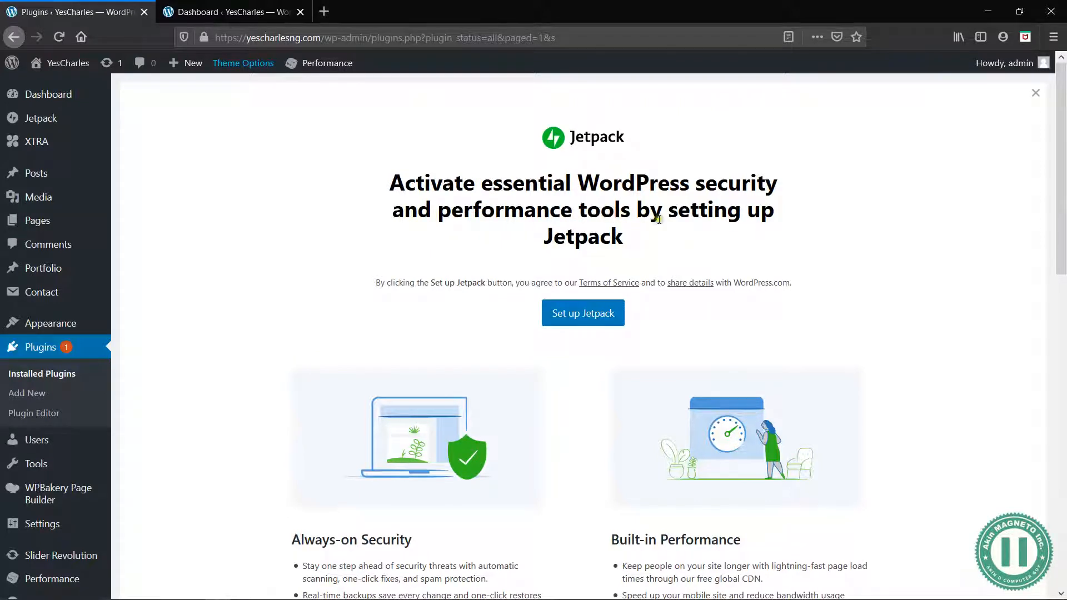
pyautogui.click(597, 319)
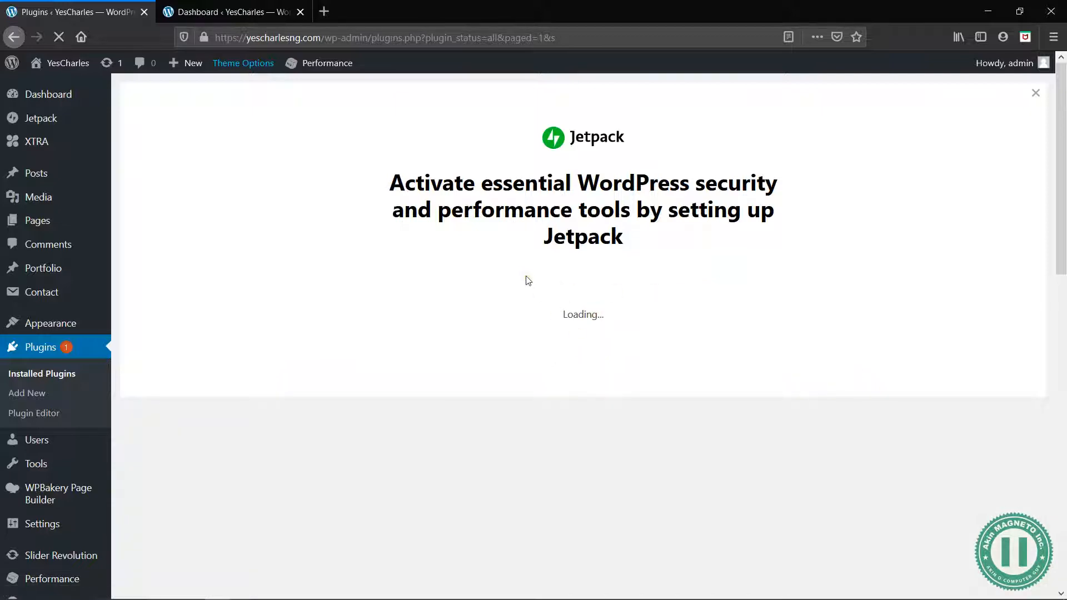
pyautogui.scroll(1, 528, 280)
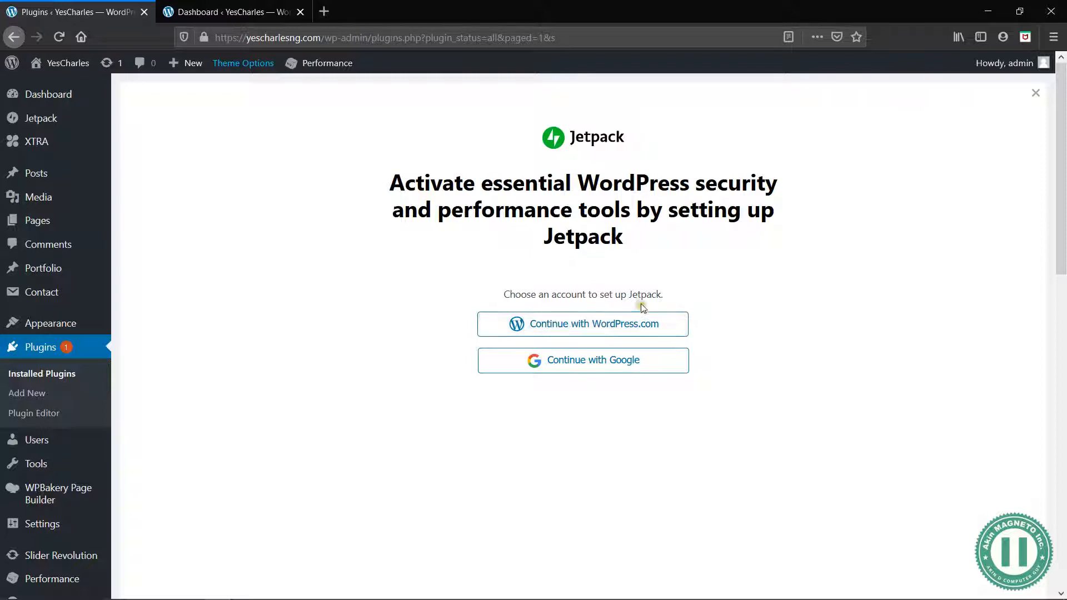
pyautogui.click(607, 324)
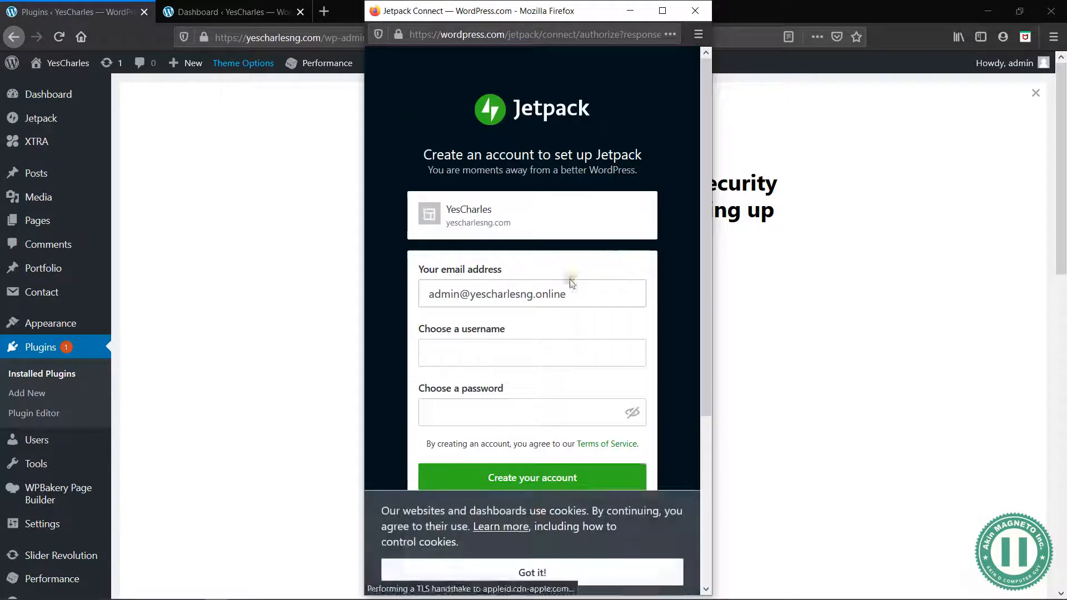
# Replace the pre-filled email with the site's new email address and set the username to yescharlesng in the account form
pyautogui.tripleClick(603, 296)
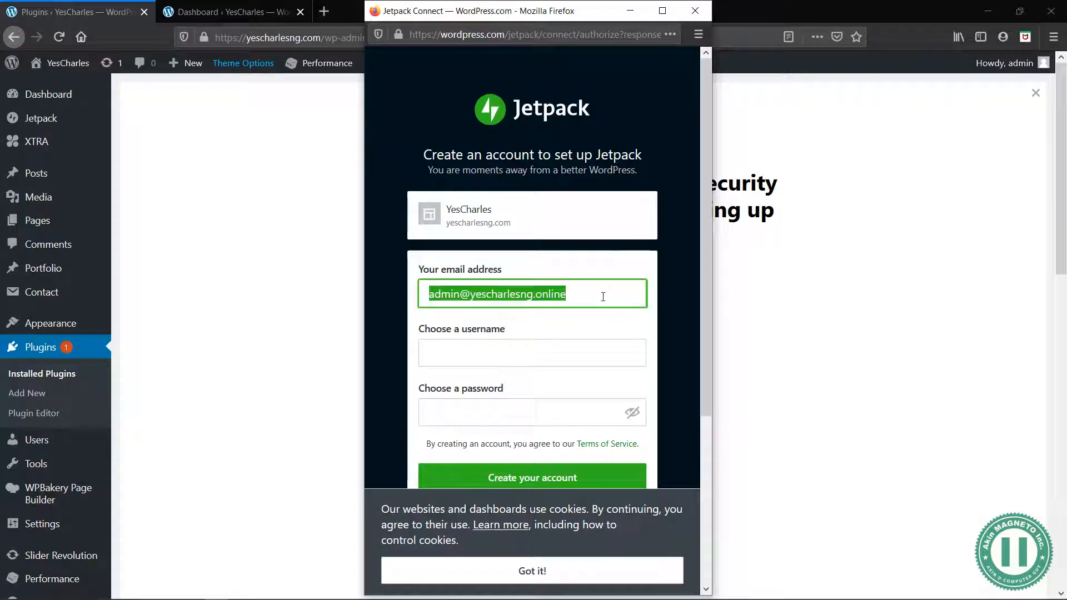
pyautogui.click(619, 294)
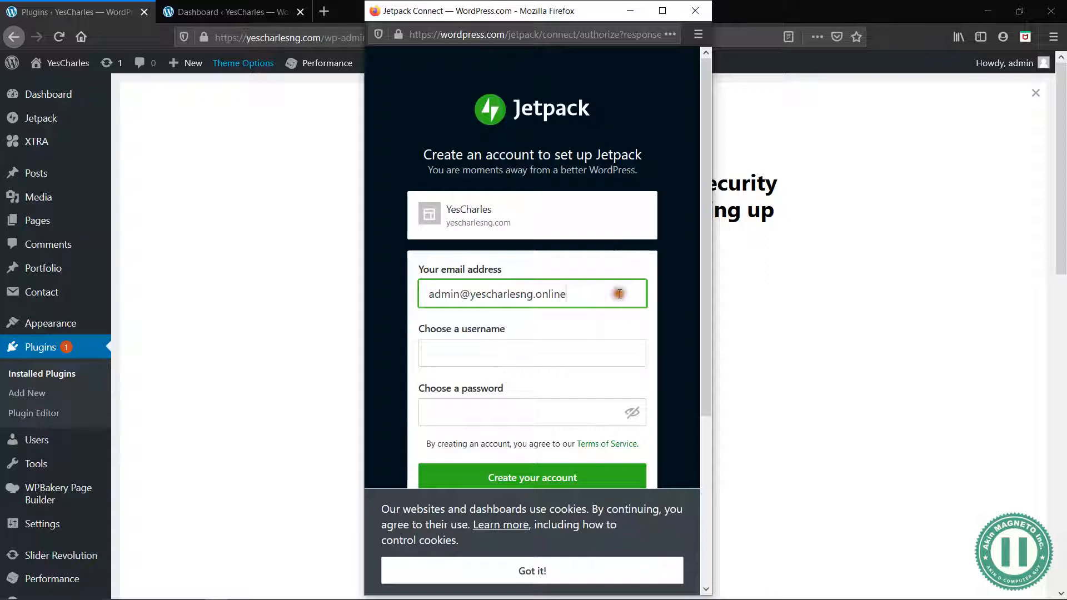
pyautogui.hotkey('ctrl', 'a')
pyautogui.press('BackSpace')
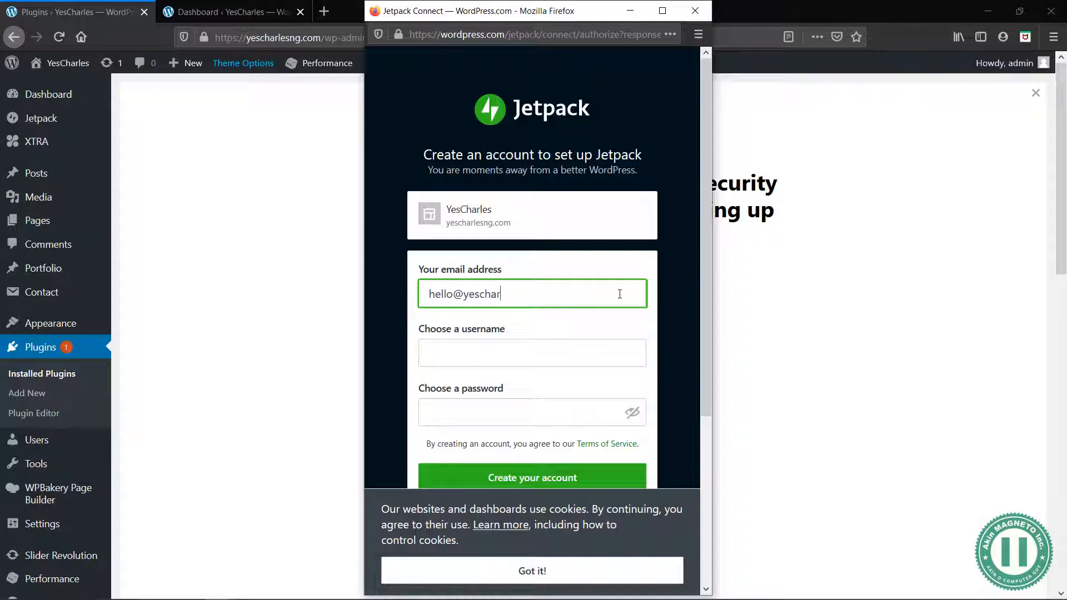
pyautogui.press('Tab')
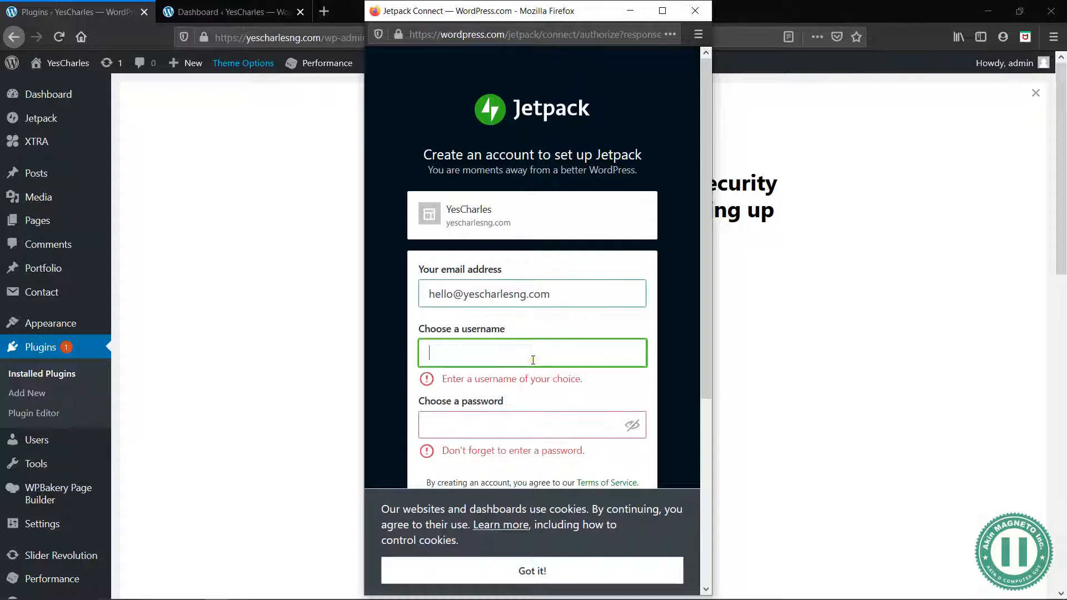
pyautogui.write('YesCharlesN')
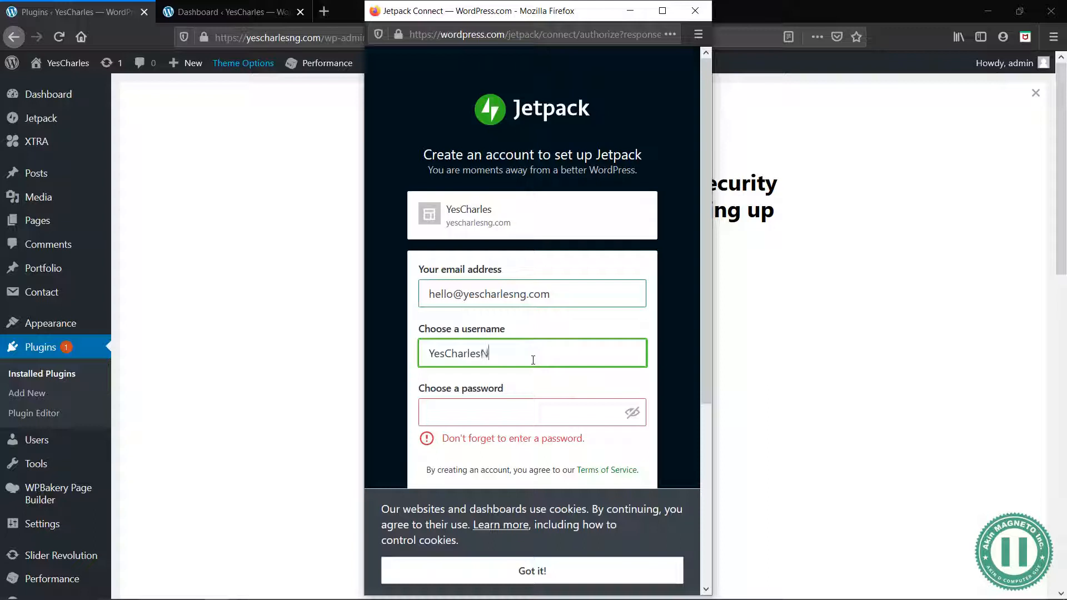
# Fill the account password field with the browser's securely generated password, check it, and leave it masked
pyautogui.click(505, 422)
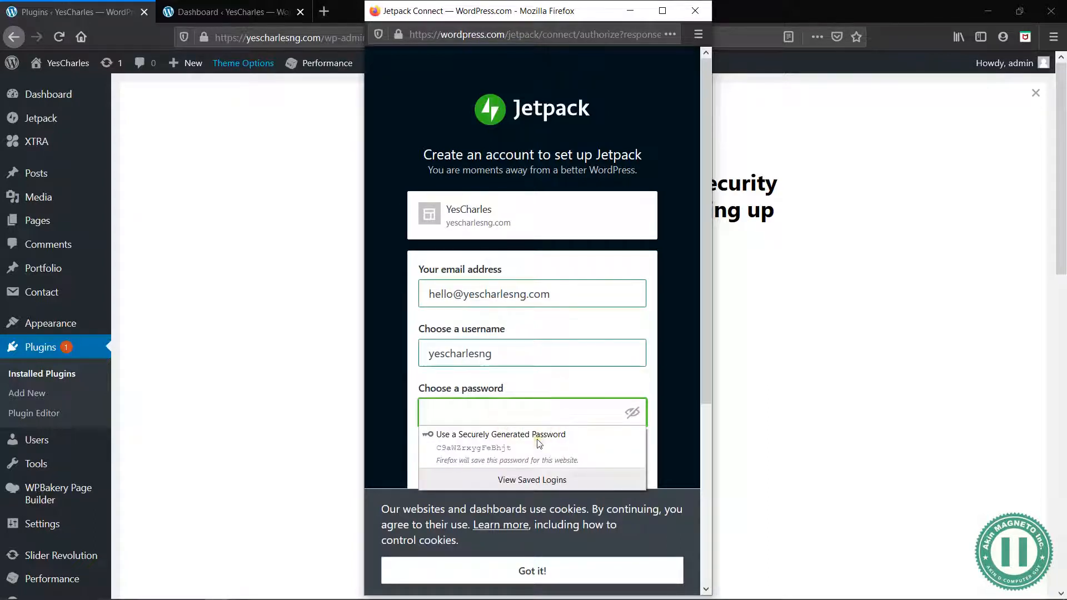
pyautogui.click(537, 440)
pyautogui.click(569, 329)
pyautogui.scroll(-2, 556, 414)
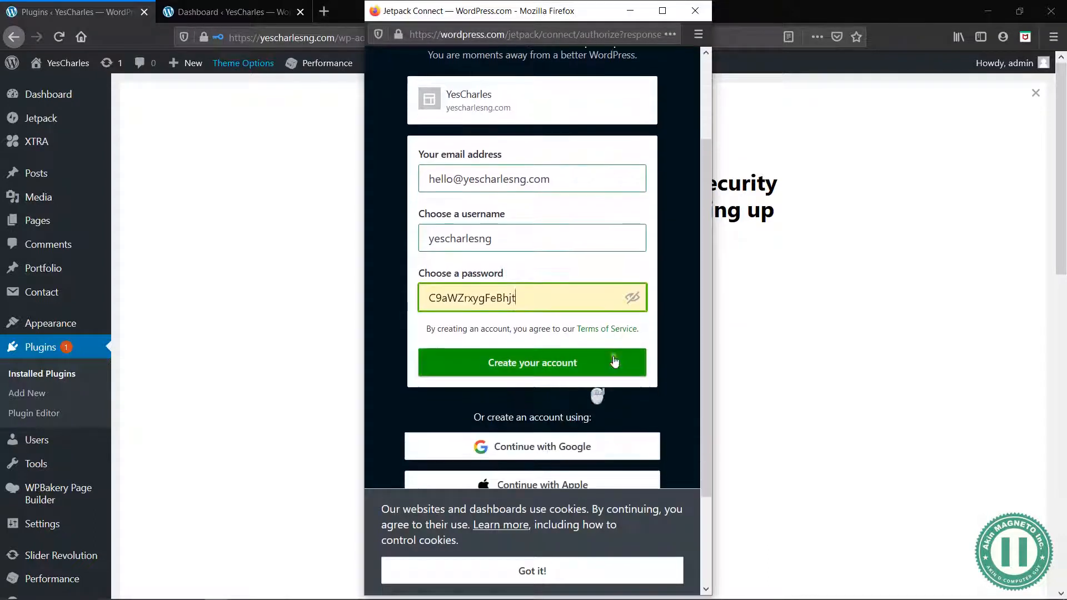
pyautogui.click(637, 300)
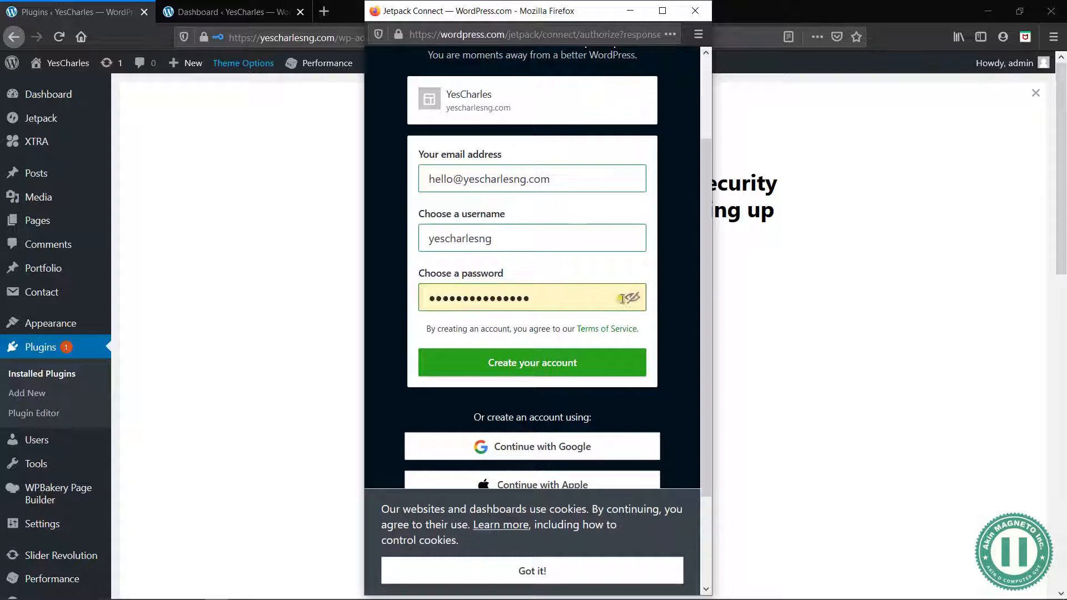
pyautogui.click(538, 301)
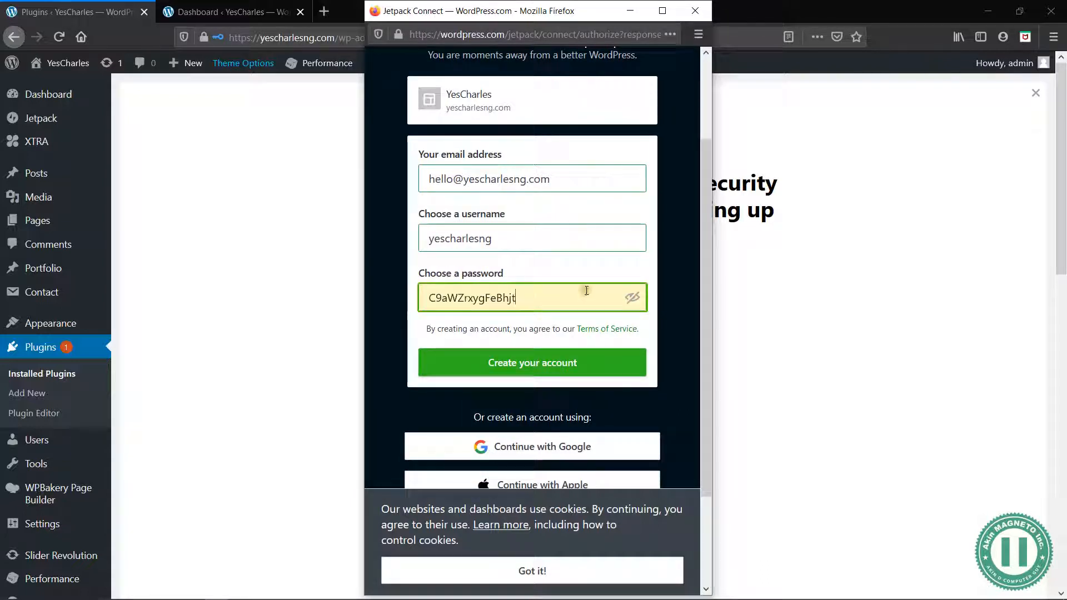
pyautogui.click(634, 299)
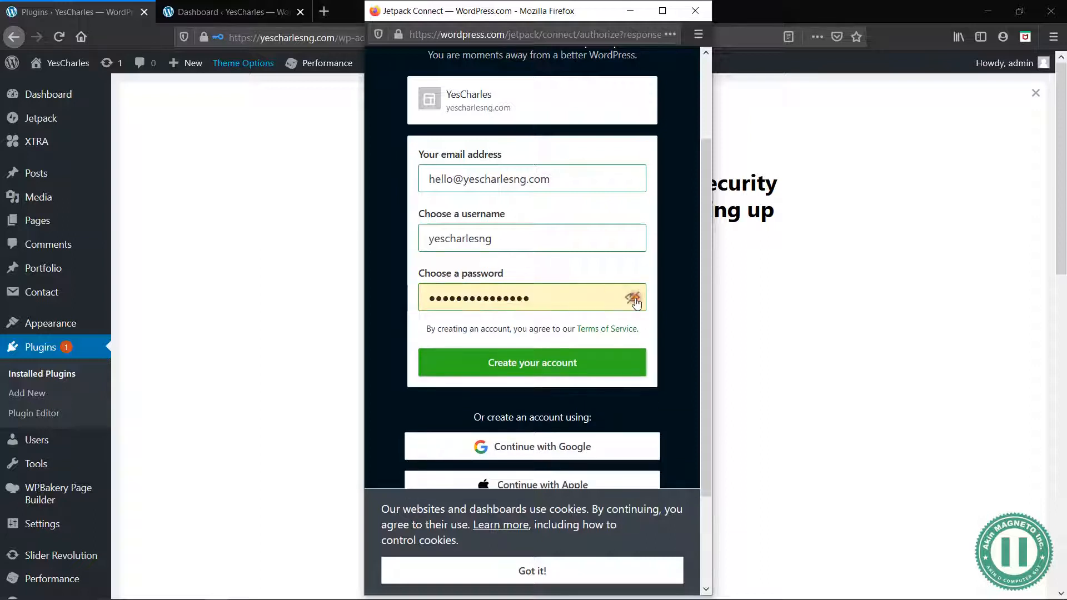
# Create the WordPress.com account for Jetpack, accept the cookie notice, and decline updating the saved browser login
pyautogui.scroll(-3, 667, 300)
pyautogui.click(531, 283)
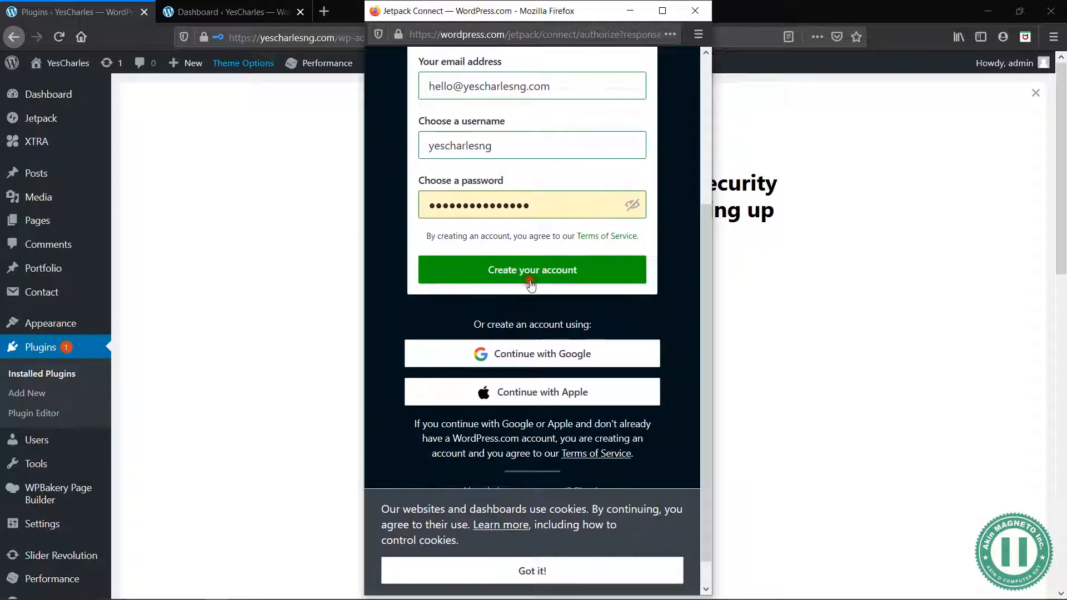
pyautogui.click(549, 570)
pyautogui.click(616, 254)
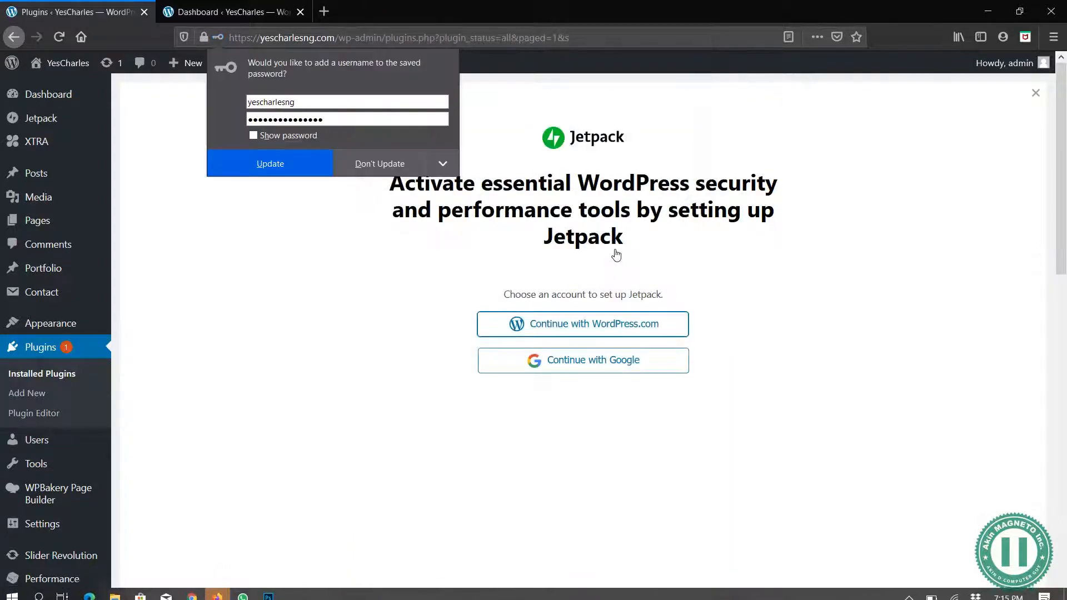
pyautogui.click(382, 165)
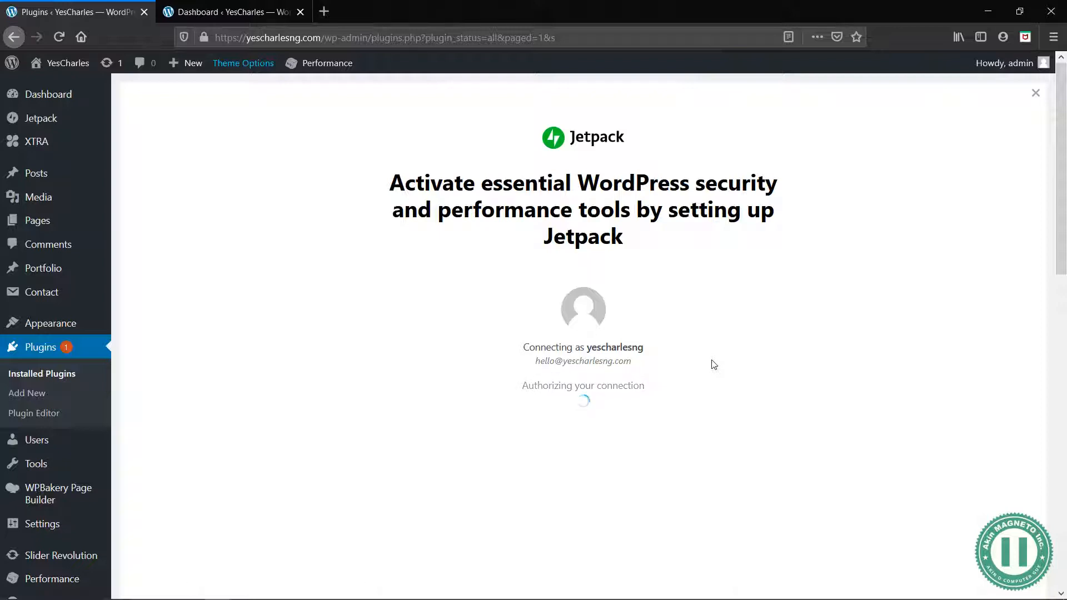
# Review the Jetpack plans and start with the Jetpack Free plan
pyautogui.scroll(-3, 714, 365)
pyautogui.scroll(3, 714, 366)
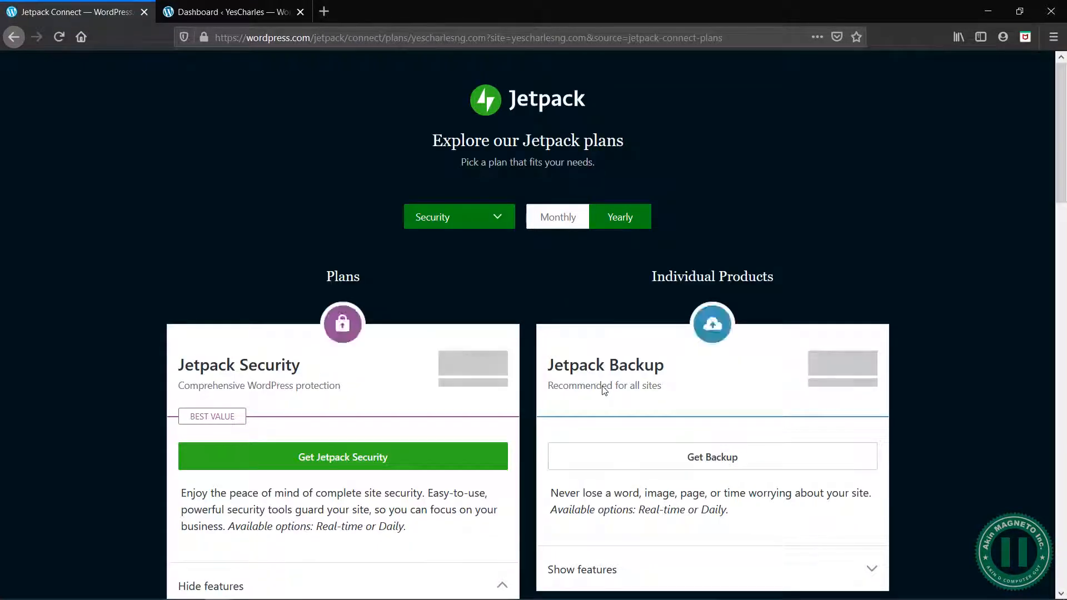
pyautogui.scroll(-5, 589, 297)
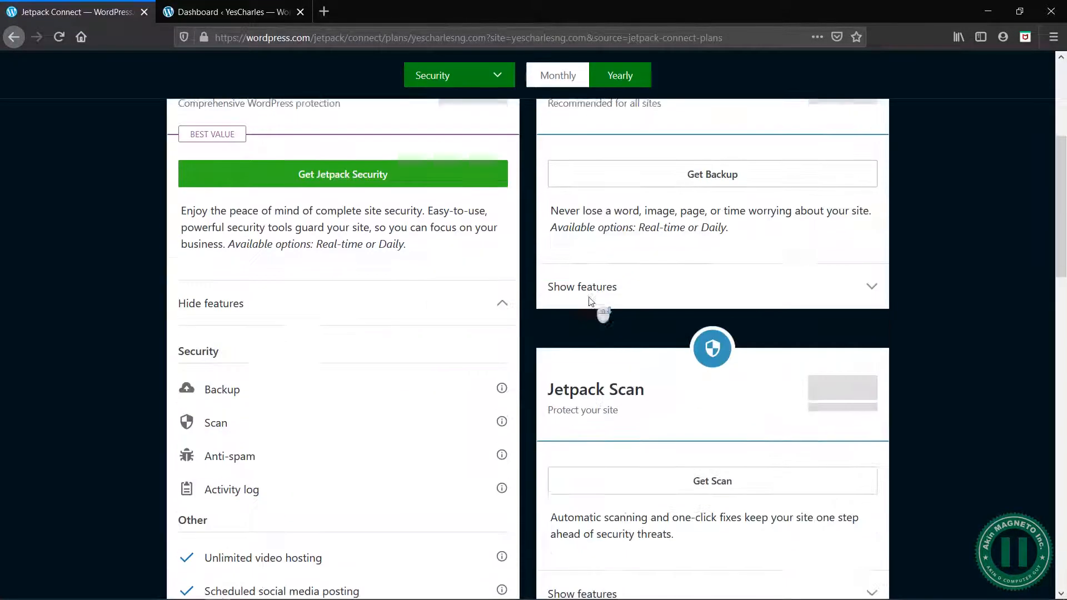
pyautogui.scroll(5, 592, 303)
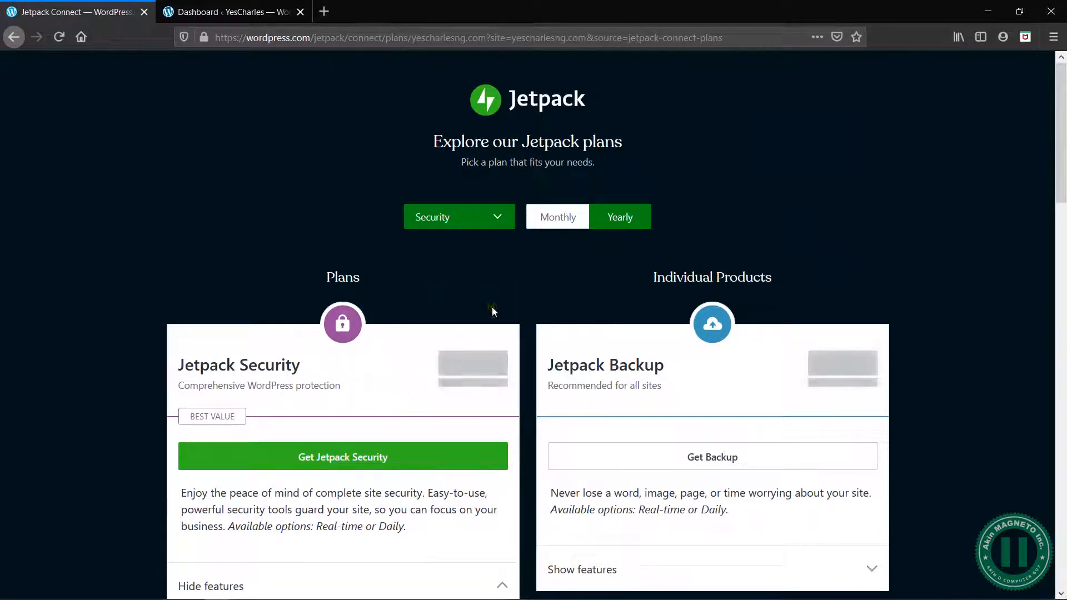
pyautogui.scroll(-5, 564, 229)
pyautogui.scroll(-8, 564, 229)
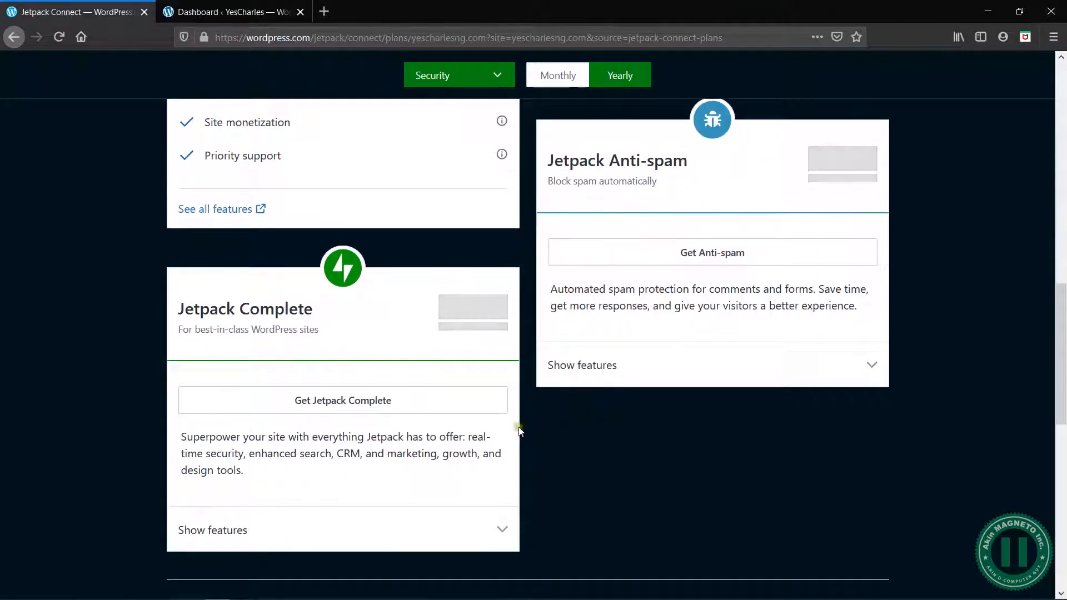
pyautogui.scroll(-6, 467, 479)
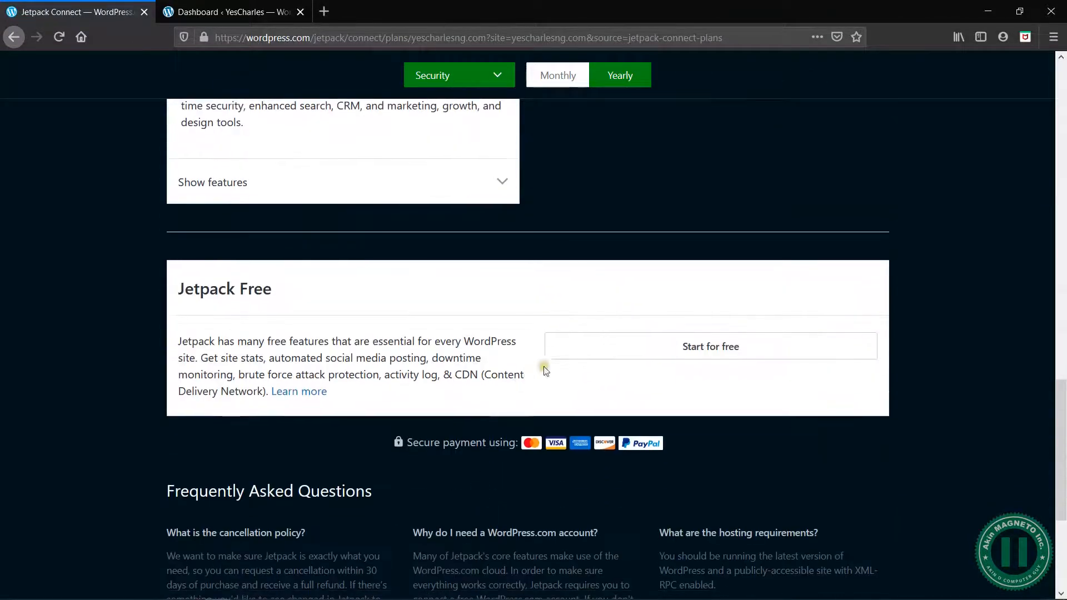
pyautogui.moveTo(271, 290); pyautogui.dragTo(169, 289)
pyautogui.click(169, 288)
pyautogui.click(724, 357)
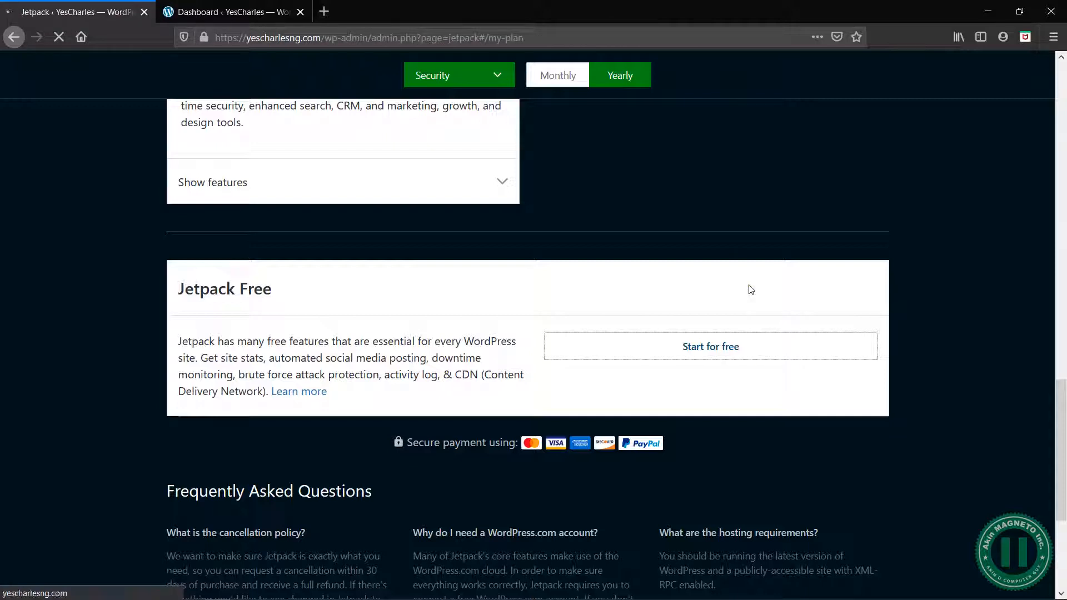
pyautogui.scroll(16, 751, 289)
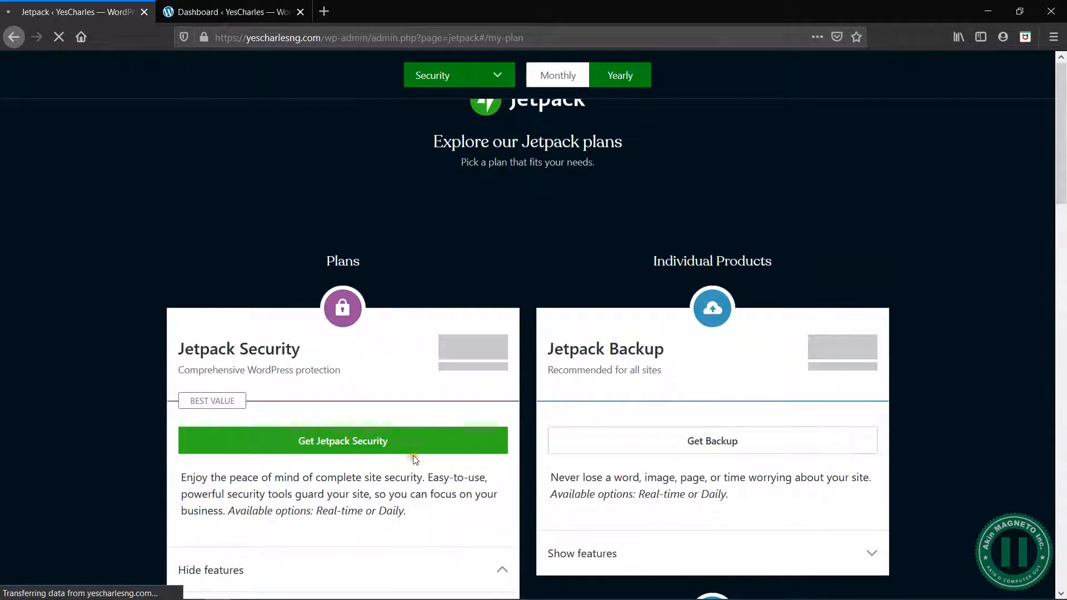
pyautogui.scroll(-5, 371, 505)
pyautogui.scroll(-3, 656, 440)
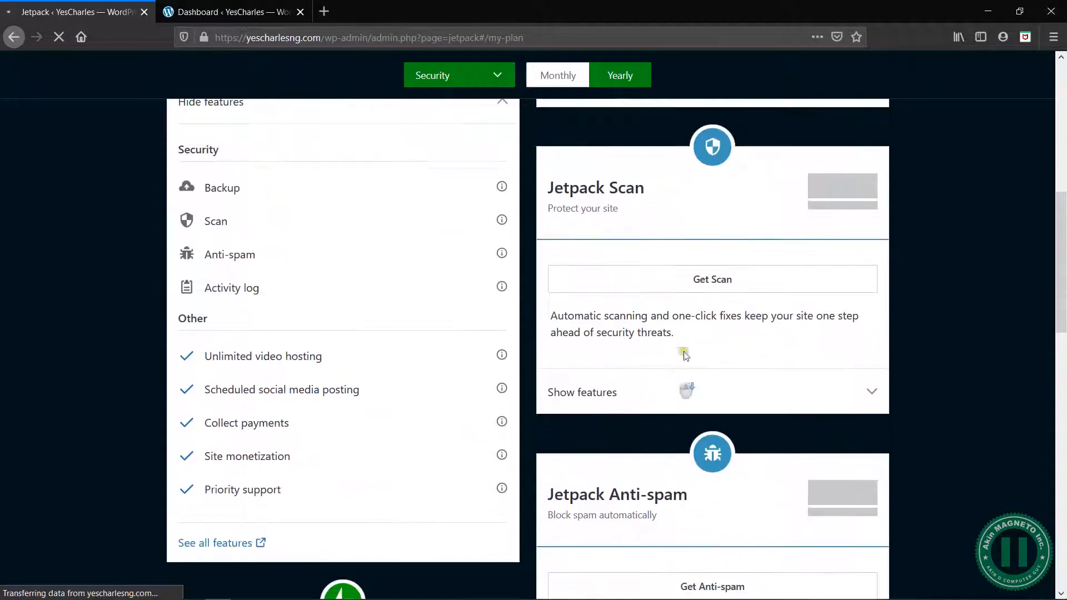
pyautogui.scroll(-3, 661, 539)
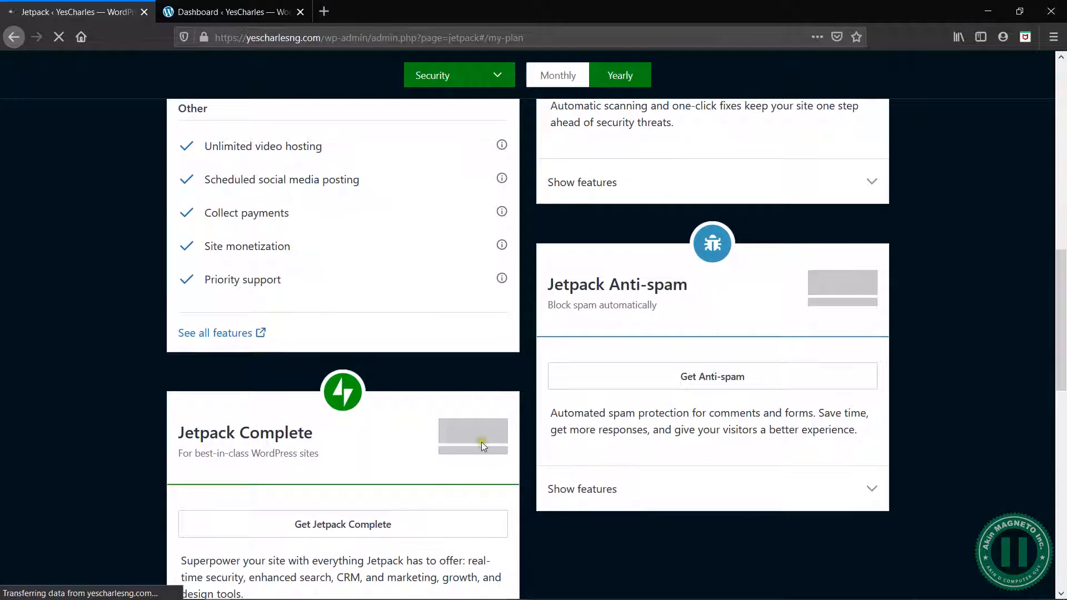
pyautogui.scroll(10, 734, 347)
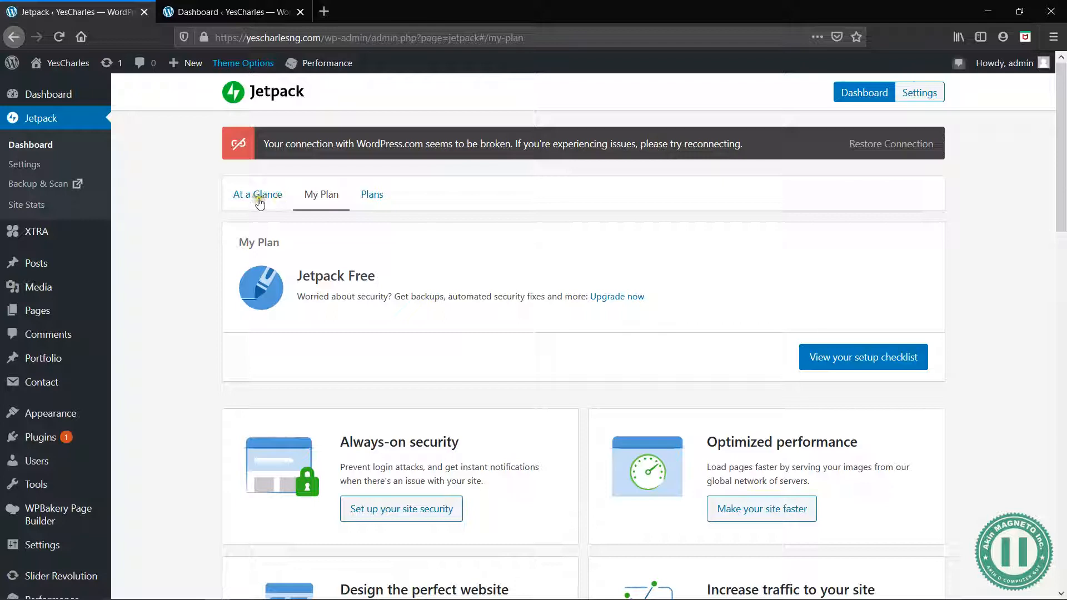
# Restore Jetpack's connection with WordPress.com from the My Plan page
pyautogui.scroll(-5, 658, 439)
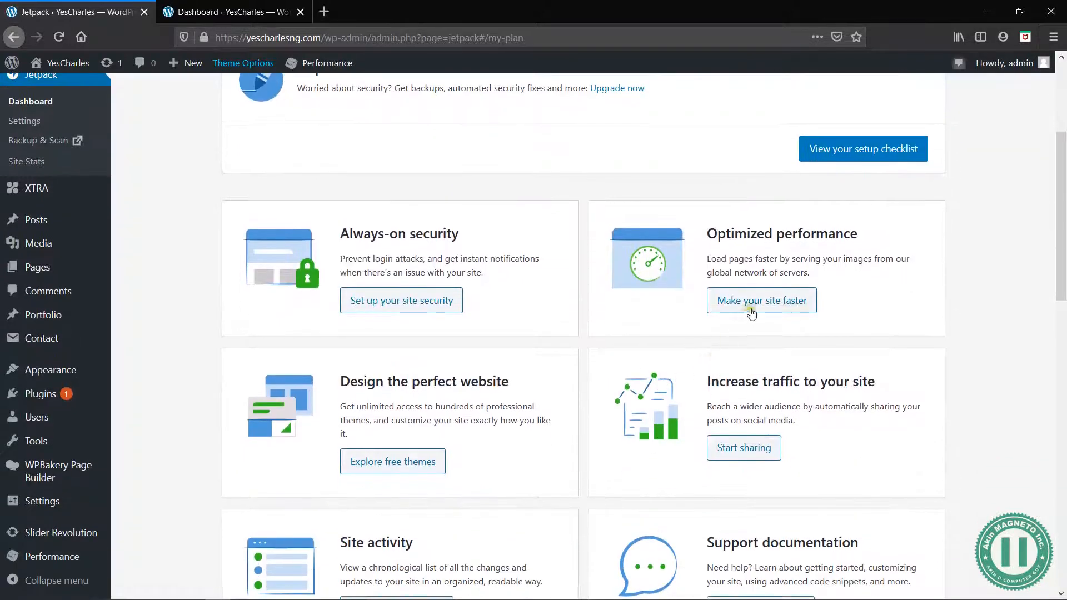
pyautogui.scroll(5, 670, 248)
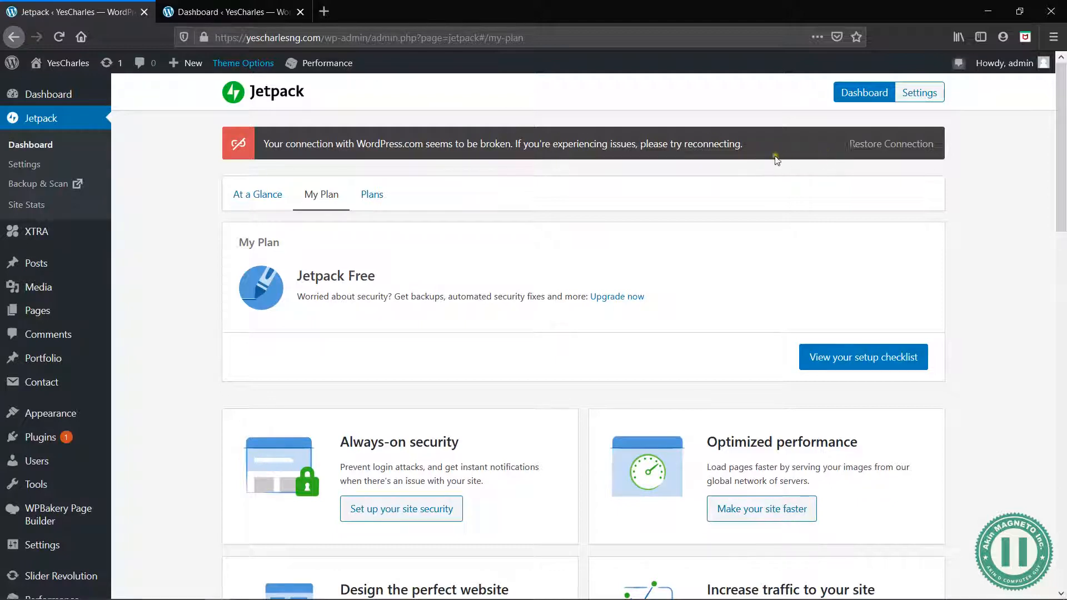
pyautogui.click(891, 146)
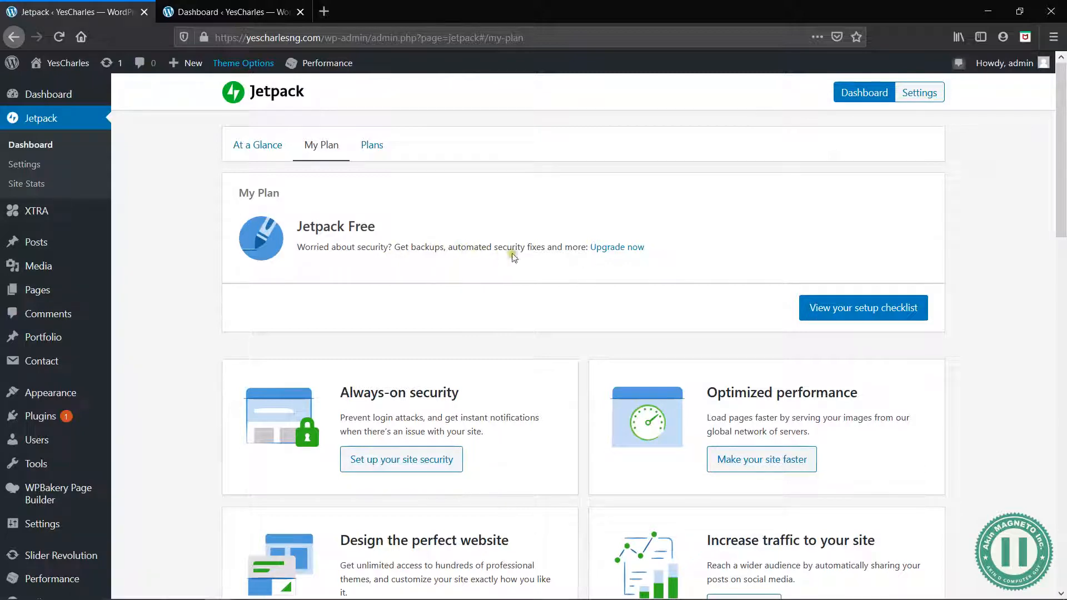
# Look through the feature, upgrade and support sections on Jetpack's My Plan page
pyautogui.scroll(-3, 406, 318)
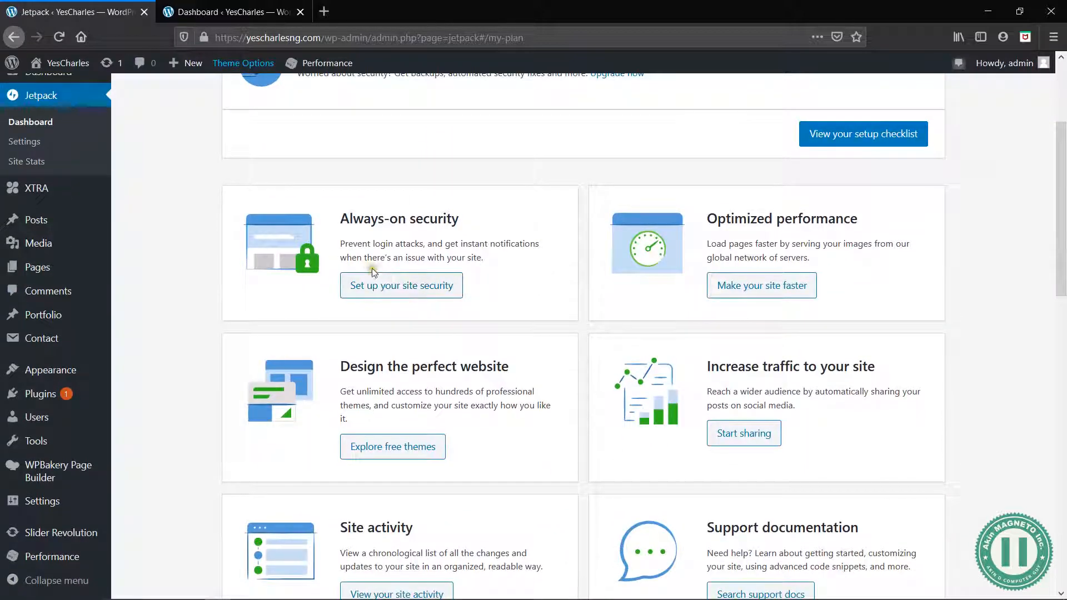
pyautogui.scroll(-3, 762, 400)
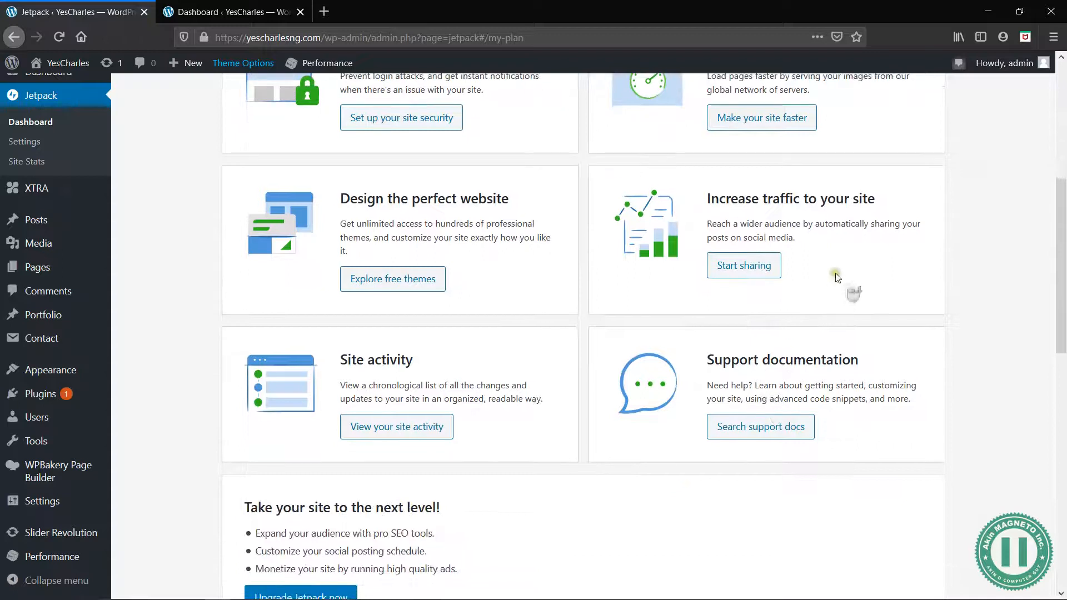
pyautogui.scroll(-3, 534, 389)
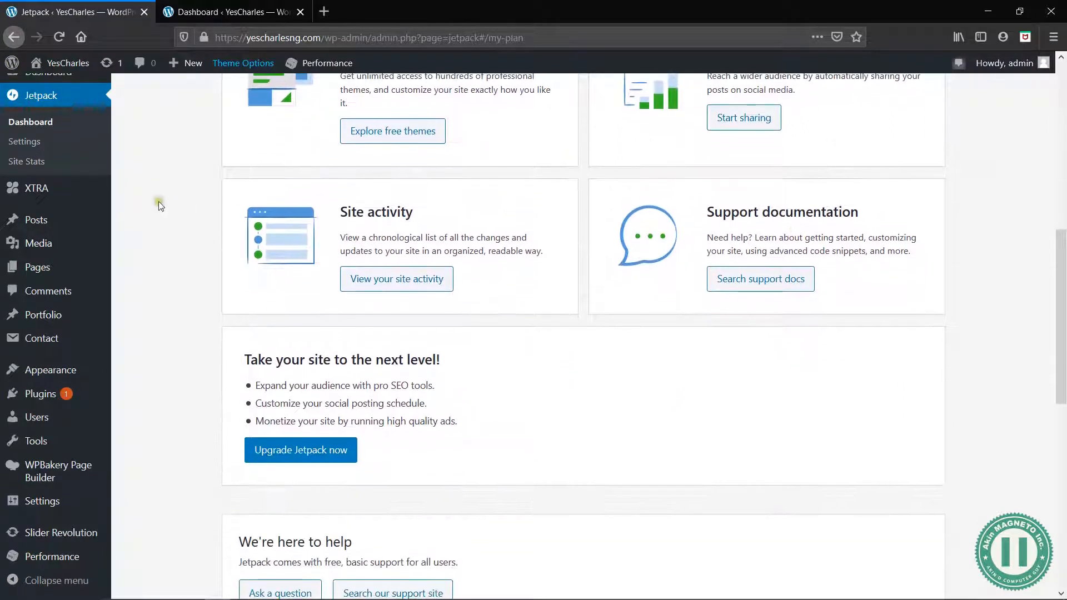
pyautogui.scroll(1, 587, 370)
pyautogui.scroll(-5, 586, 370)
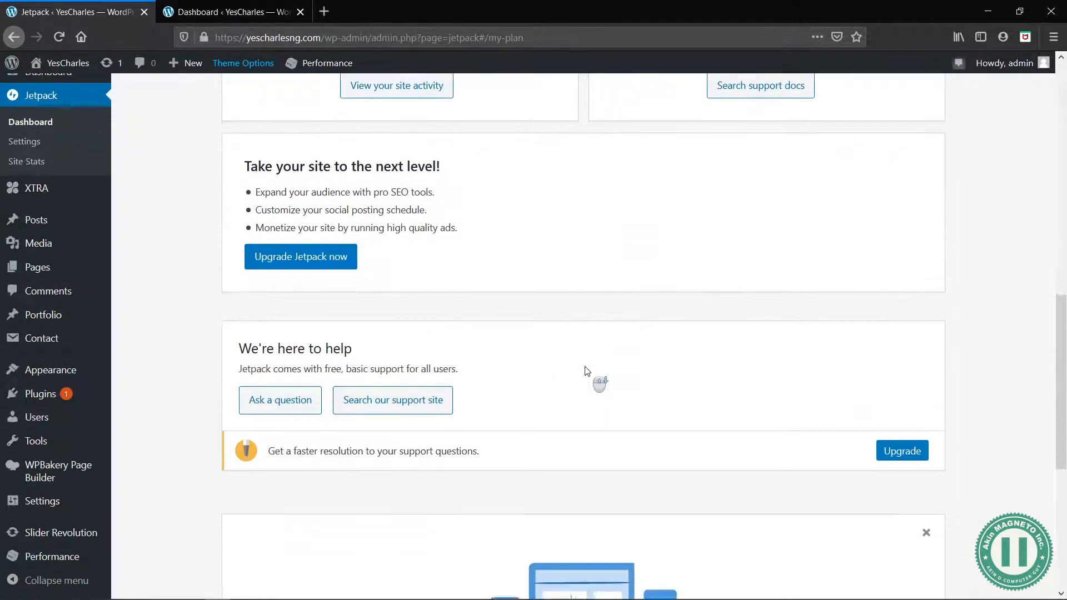
pyautogui.scroll(-4, 587, 371)
pyautogui.scroll(-2, 586, 371)
pyautogui.scroll(20, 590, 367)
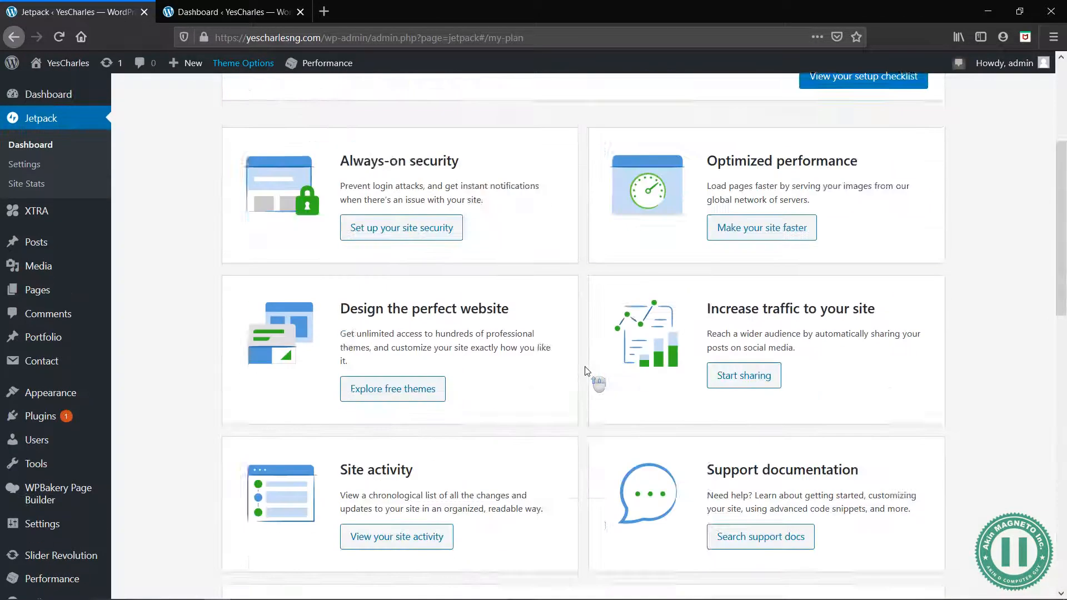
# Open Jetpack's performance settings from the Optimized performance card and enable the site accelerator for images and static files
pyautogui.scroll(-3, 459, 365)
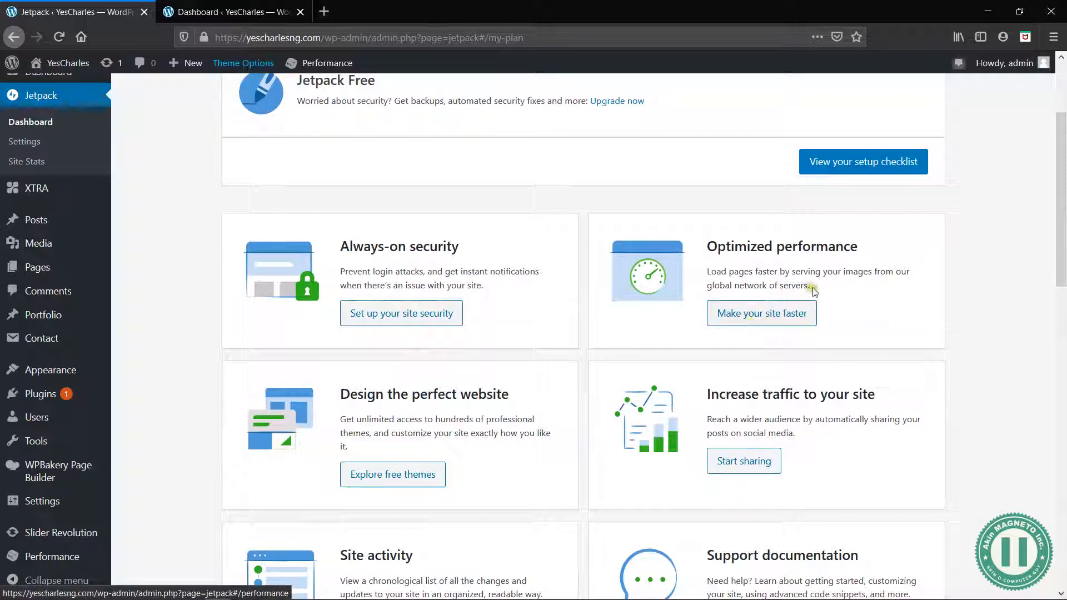
pyautogui.moveTo(811, 290); pyautogui.dragTo(708, 273)
pyautogui.click(708, 273)
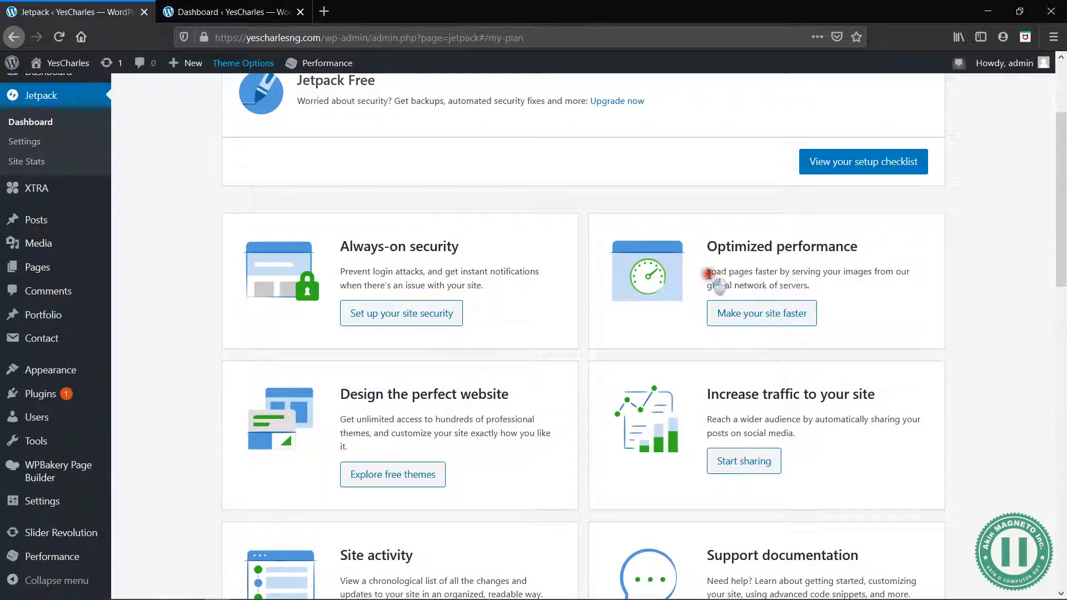
pyautogui.click(760, 322)
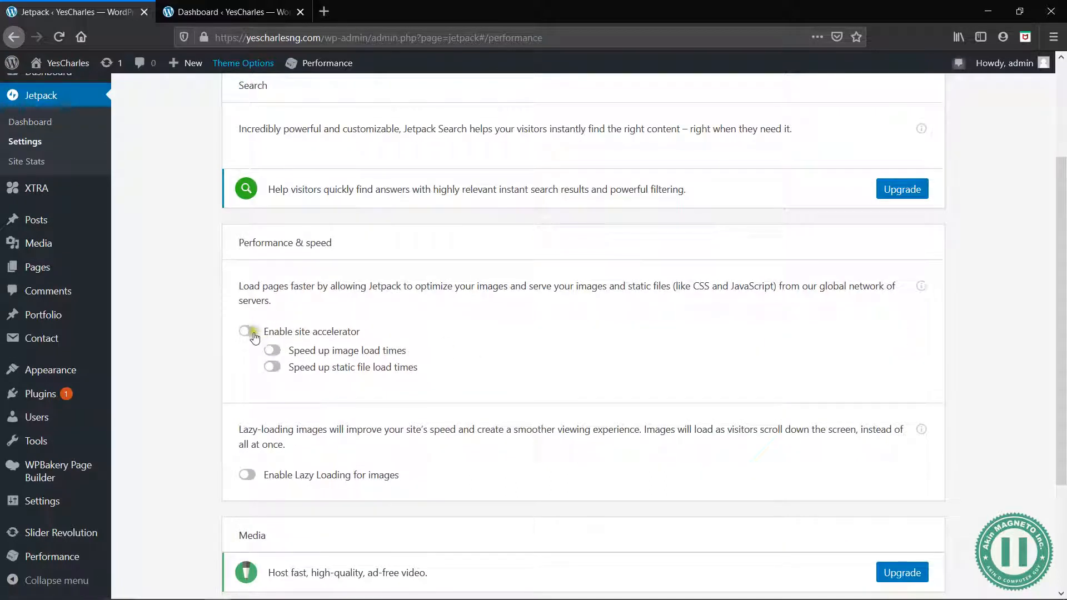
pyautogui.click(248, 332)
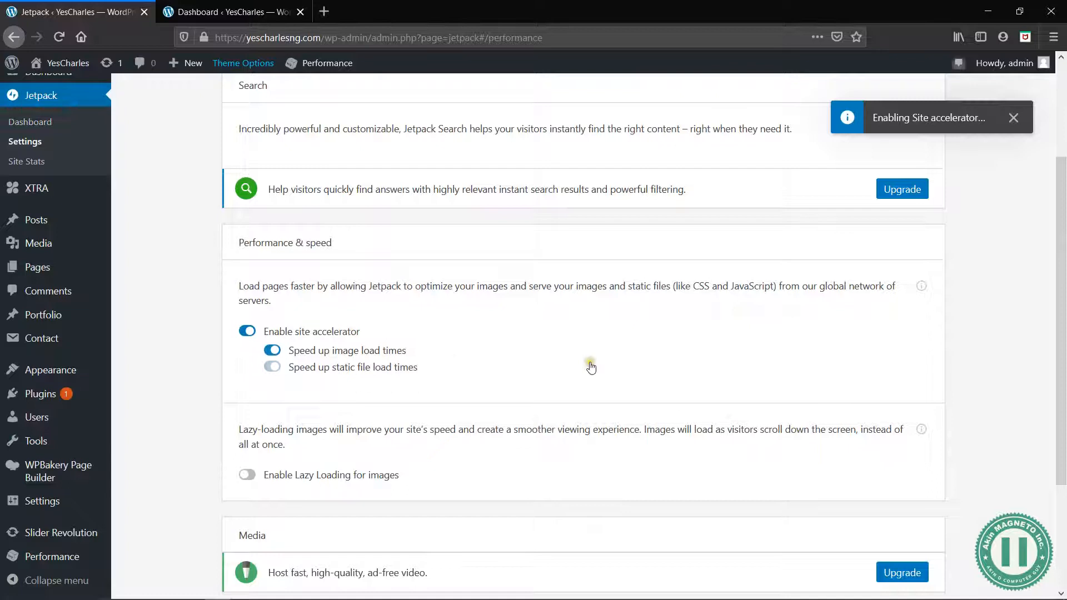
pyautogui.scroll(-4, 592, 368)
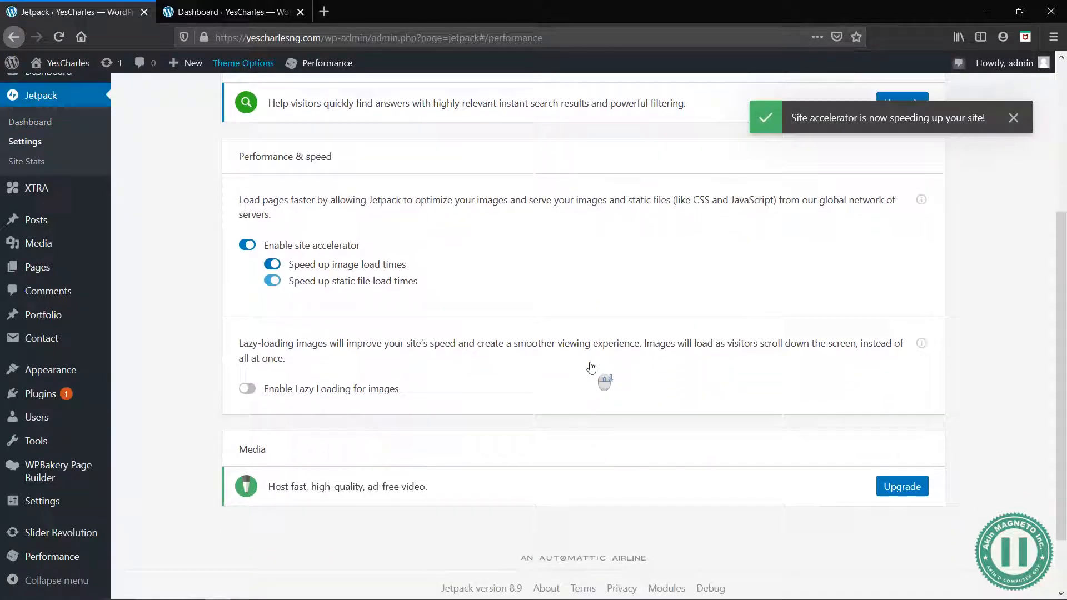
# Enable downtime monitoring alerts in Jetpack's Security settings and review the remaining security options
pyautogui.scroll(8, 591, 368)
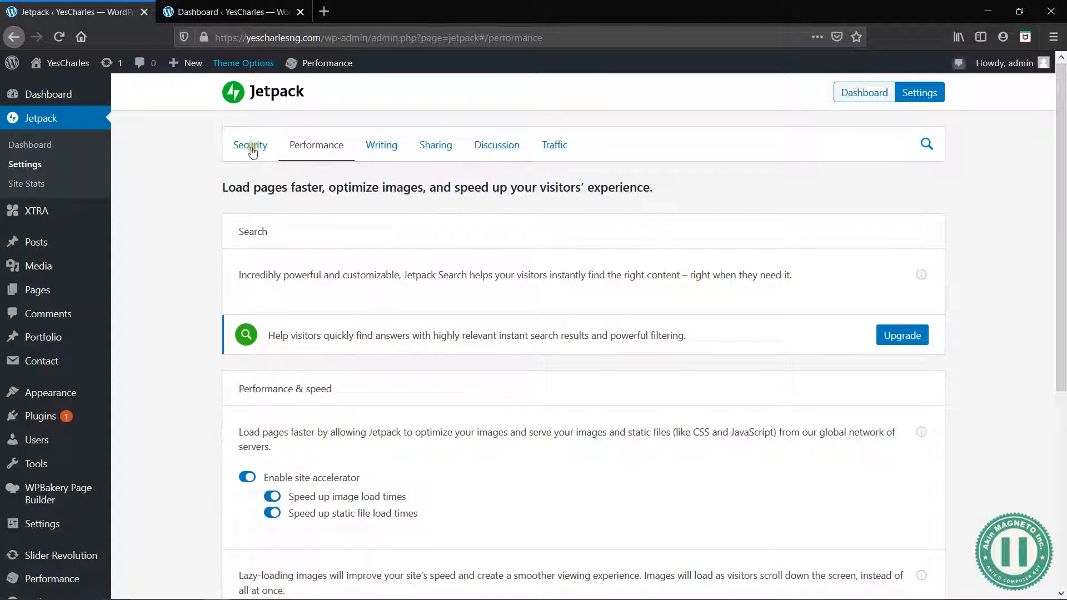
pyautogui.click(251, 147)
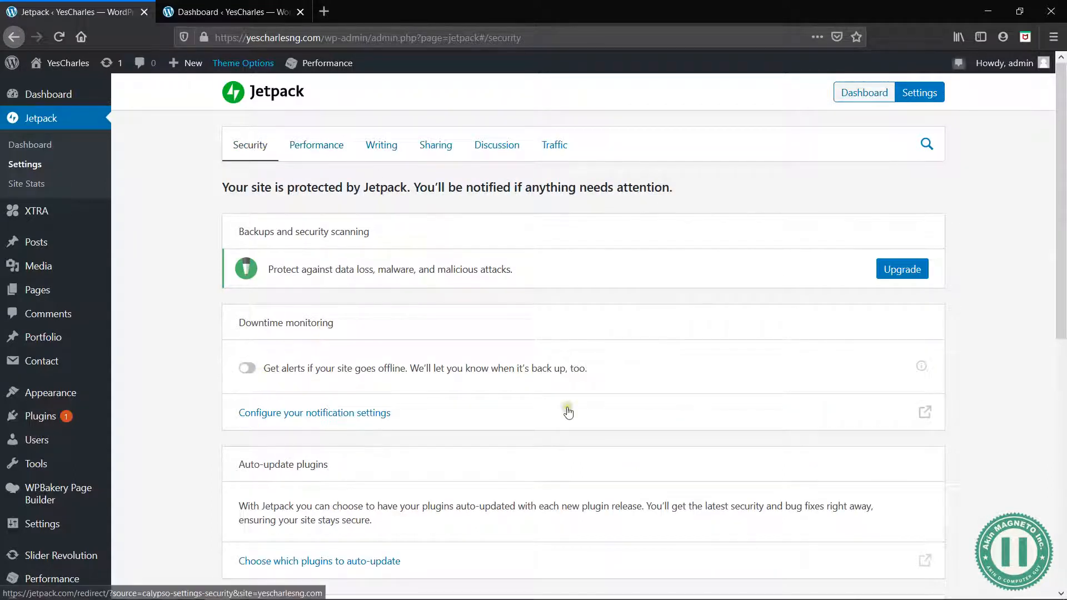
pyautogui.scroll(-2, 567, 410)
pyautogui.scroll(2, 287, 337)
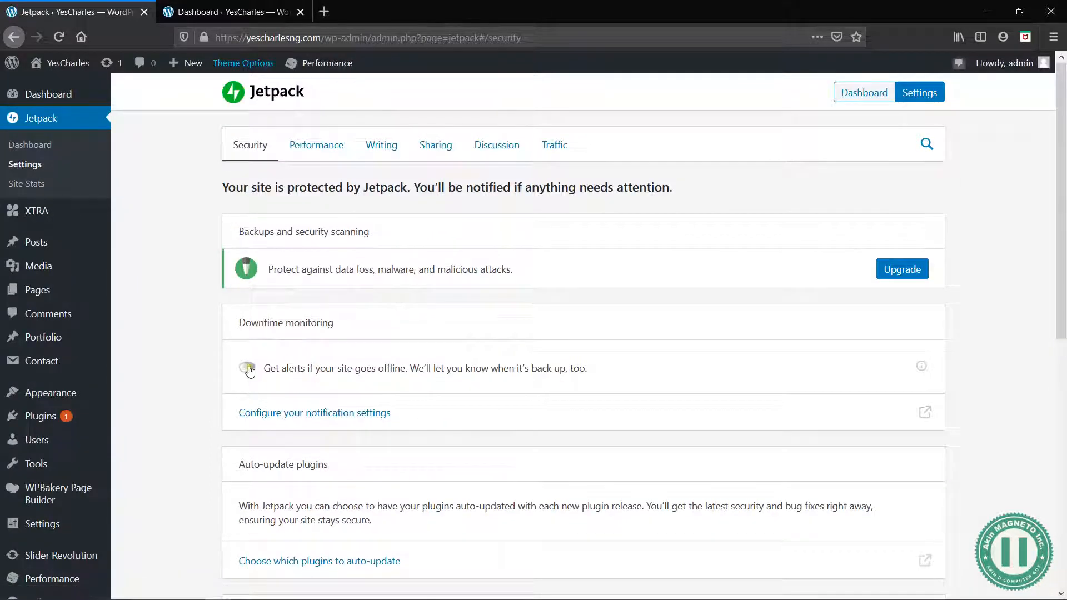
pyautogui.click(248, 368)
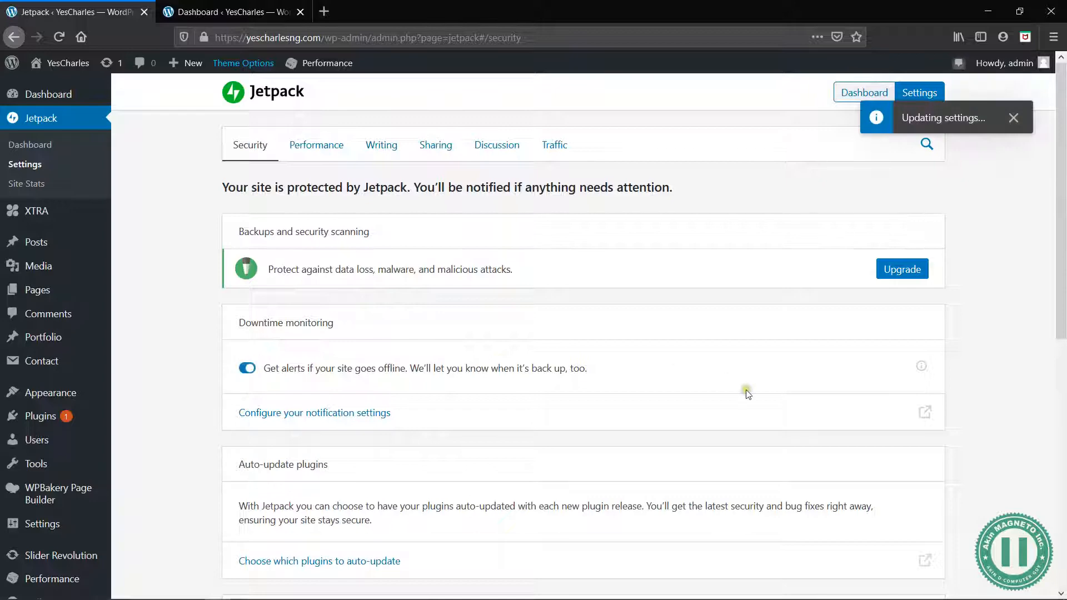
pyautogui.scroll(-7, 689, 428)
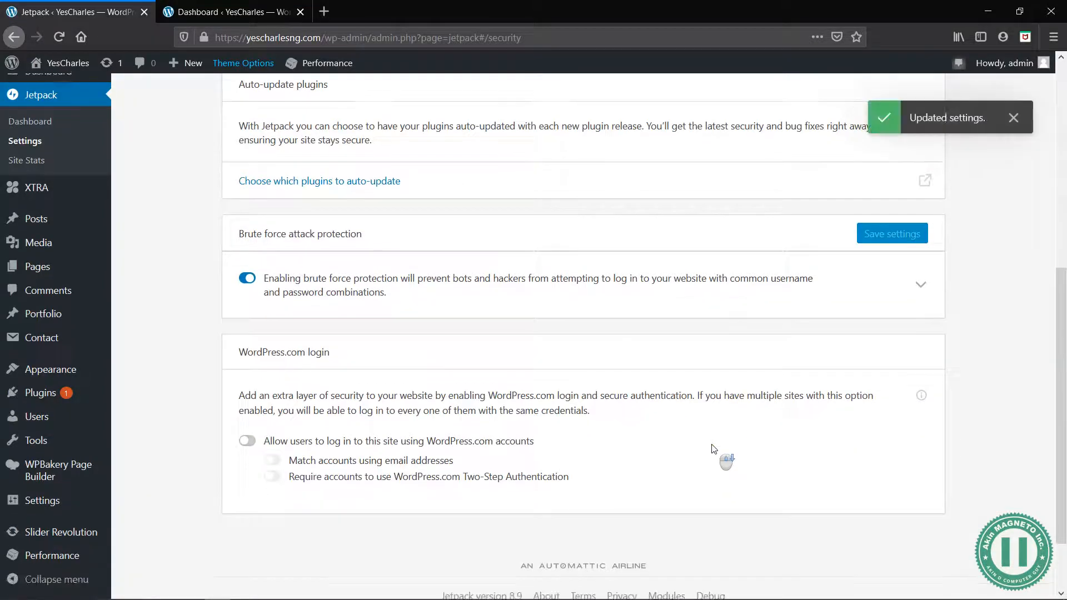
pyautogui.scroll(7, 358, 421)
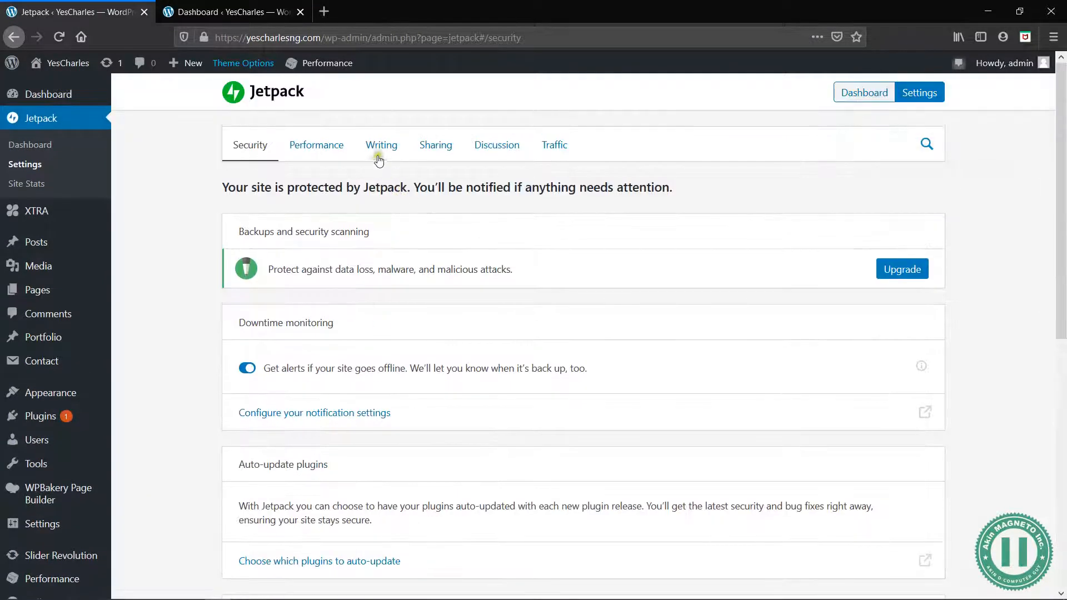
# Turn on automatic sharing of posts to social networks in Jetpack's Sharing settings
pyautogui.click(441, 144)
pyautogui.scroll(-3, 548, 394)
pyautogui.scroll(3, 546, 394)
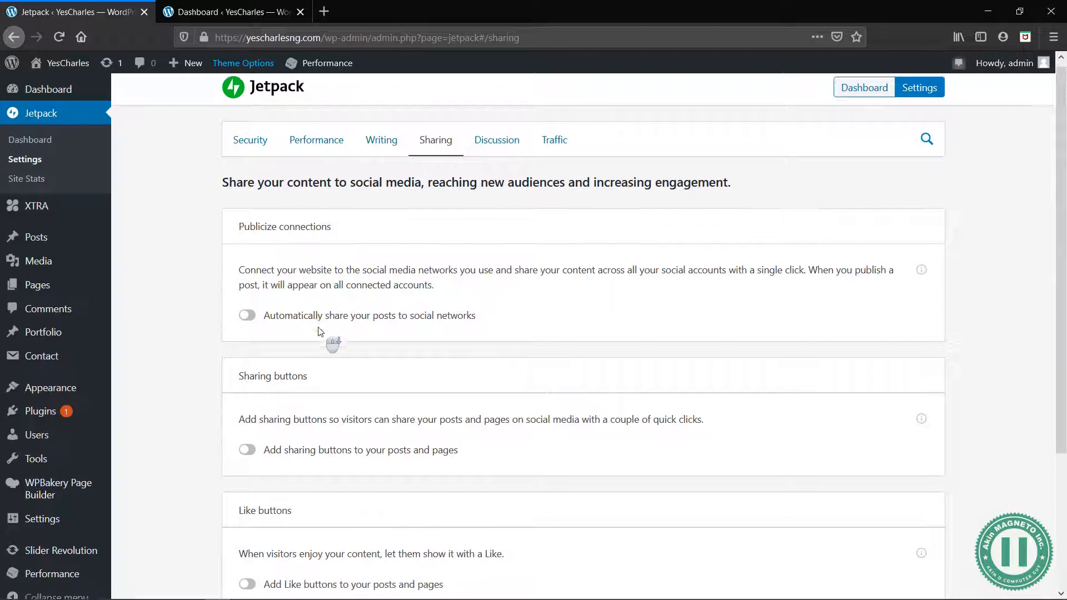
pyautogui.scroll(-1, 322, 333)
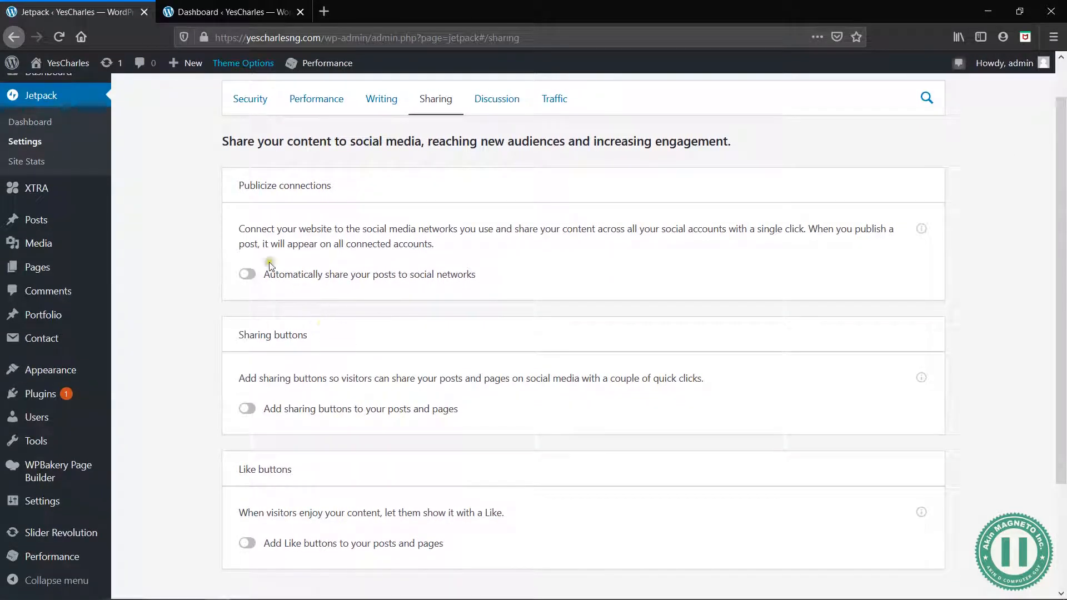
pyautogui.click(248, 275)
# Look through Jetpack's Discussion settings and the Traffic settings, from related posts down to site verification
pyautogui.click(501, 105)
pyautogui.click(489, 253)
pyautogui.click(563, 117)
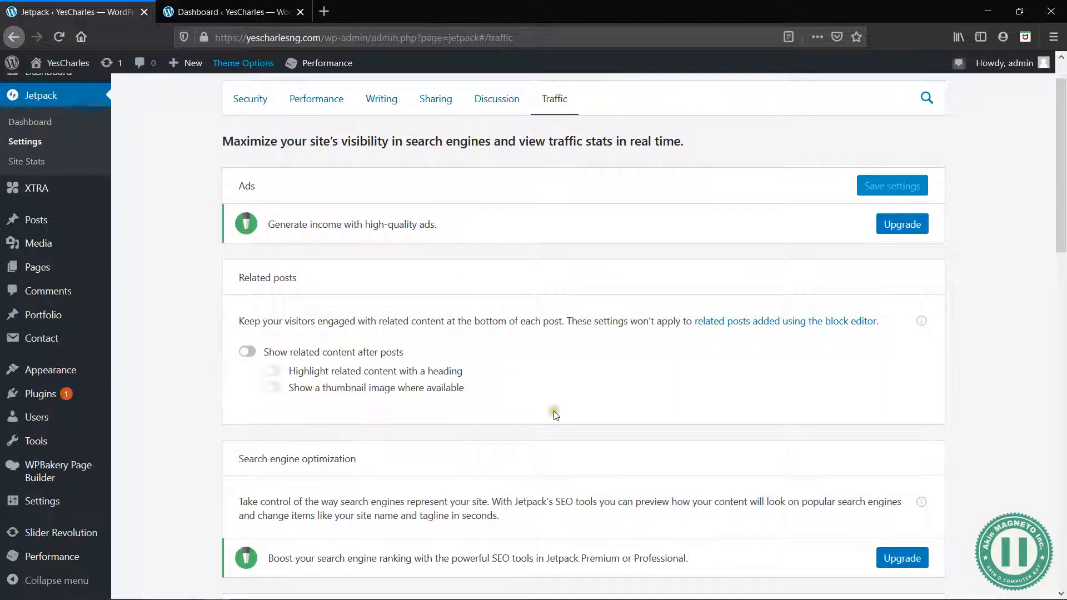
pyautogui.scroll(-4, 556, 414)
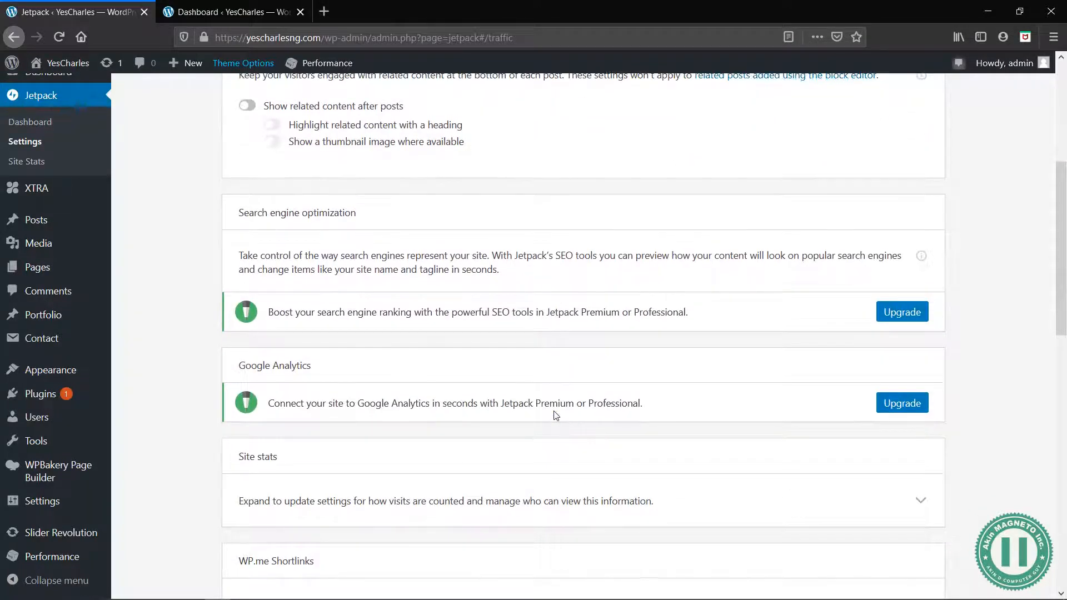
pyautogui.scroll(-2, 556, 414)
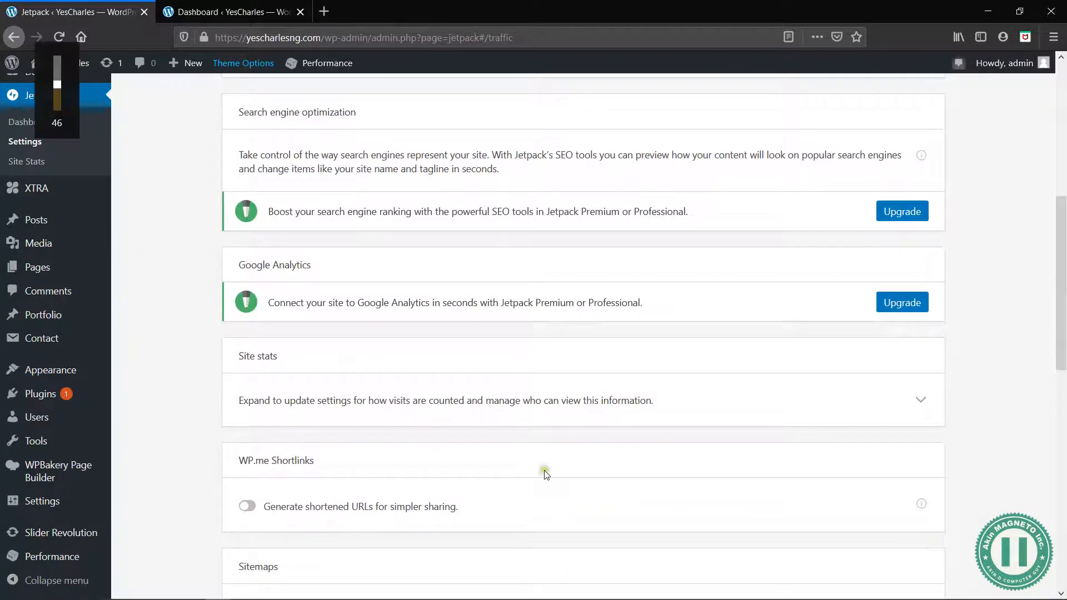
pyautogui.scroll(-5, 546, 470)
pyautogui.scroll(1, 546, 473)
pyautogui.scroll(-5, 546, 474)
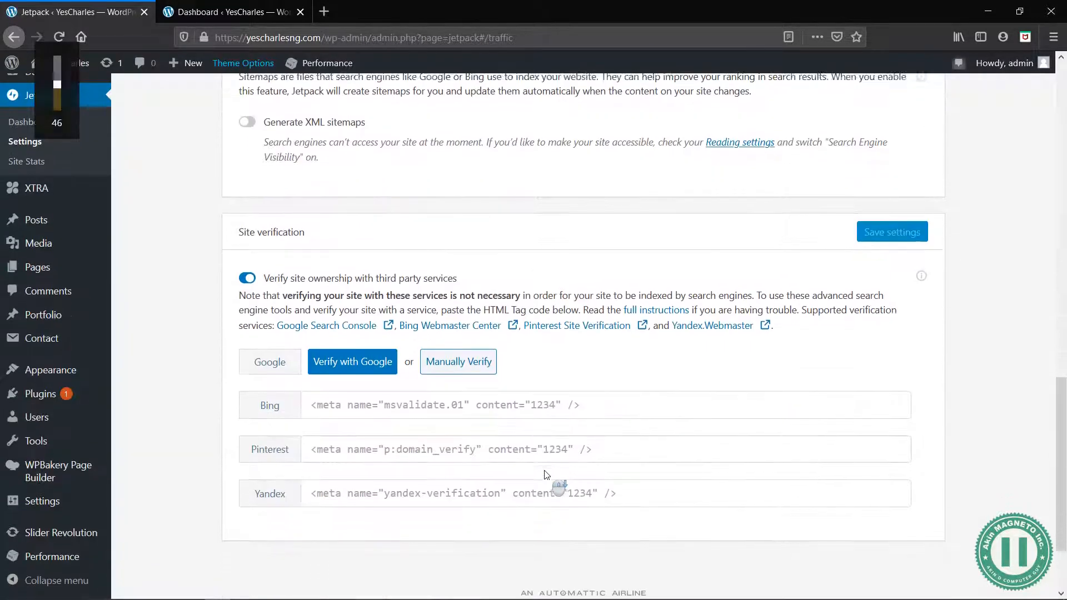
# Open Jetpack's Site Stats and review the view counts, referrers, top posts, search terms, clicks and subscriptions
pyautogui.scroll(15, 546, 473)
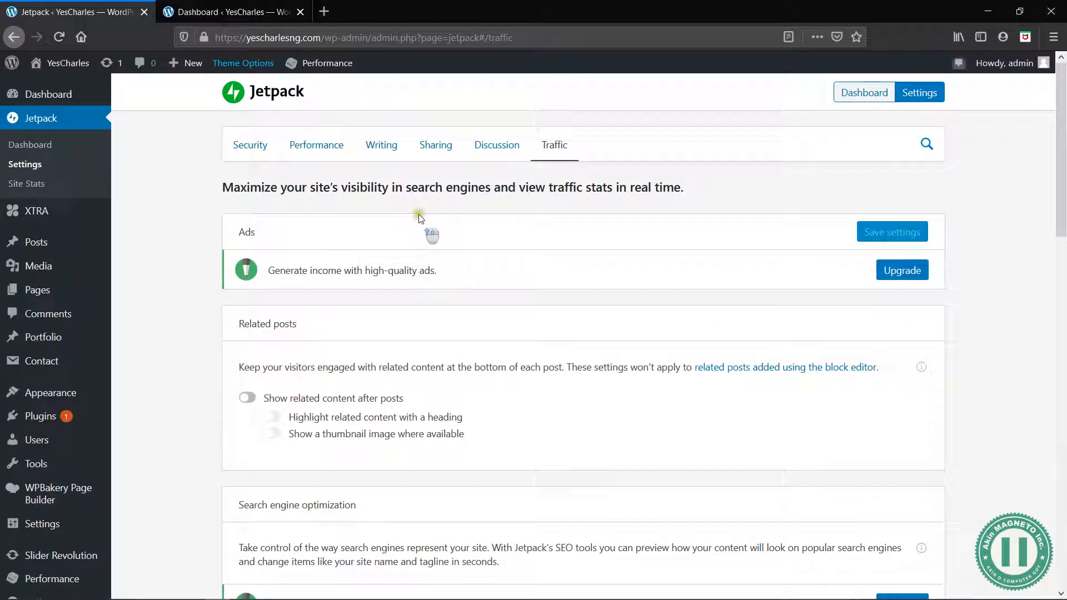
pyautogui.moveTo(74, 89)
pyautogui.click(137, 98)
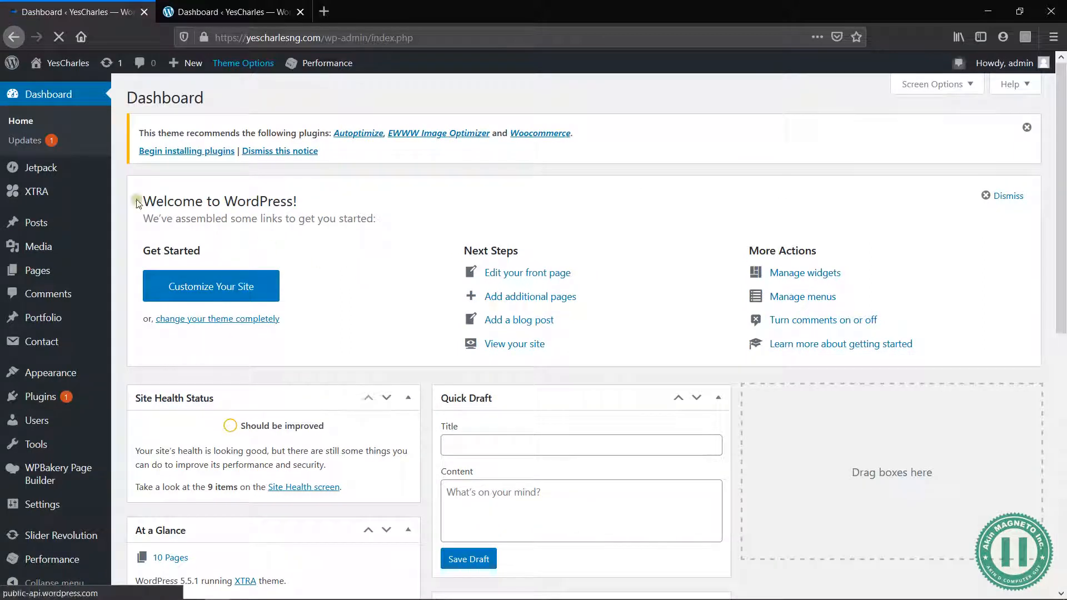
pyautogui.moveTo(60, 171)
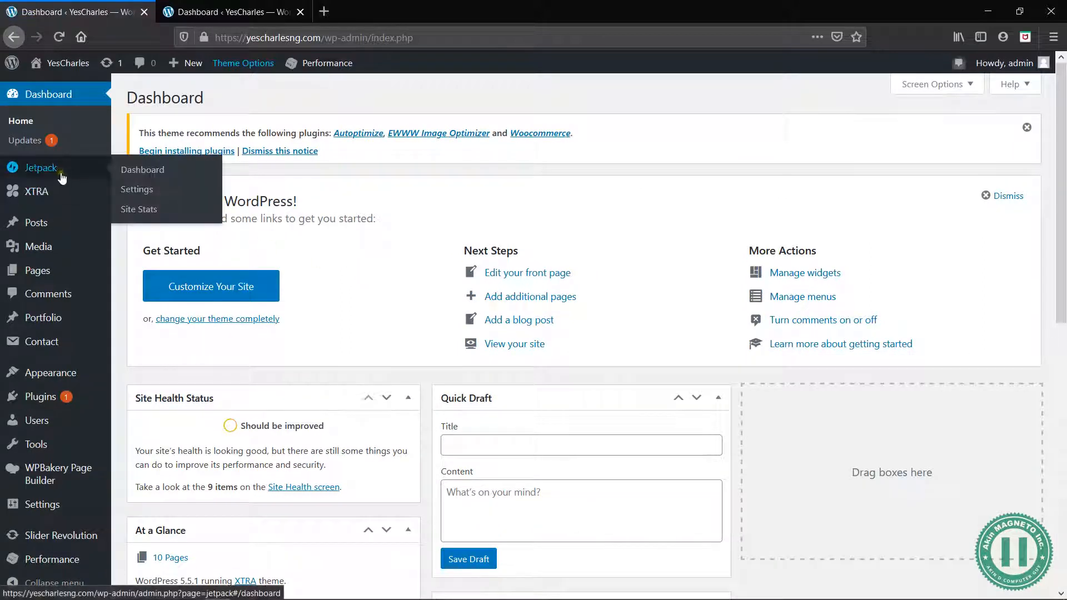
pyautogui.click(133, 210)
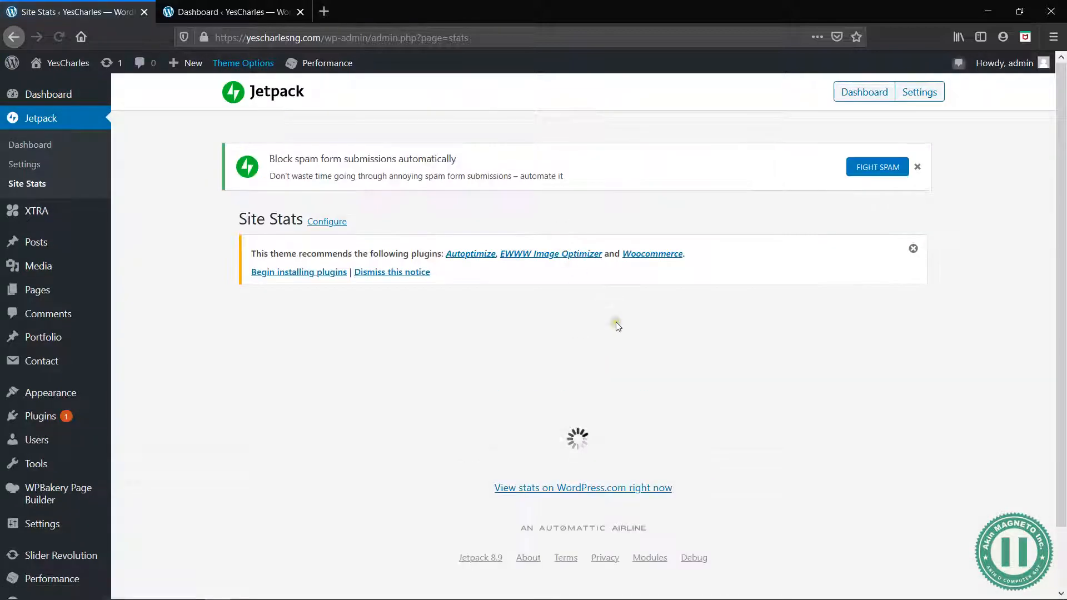
pyautogui.scroll(-3, 702, 419)
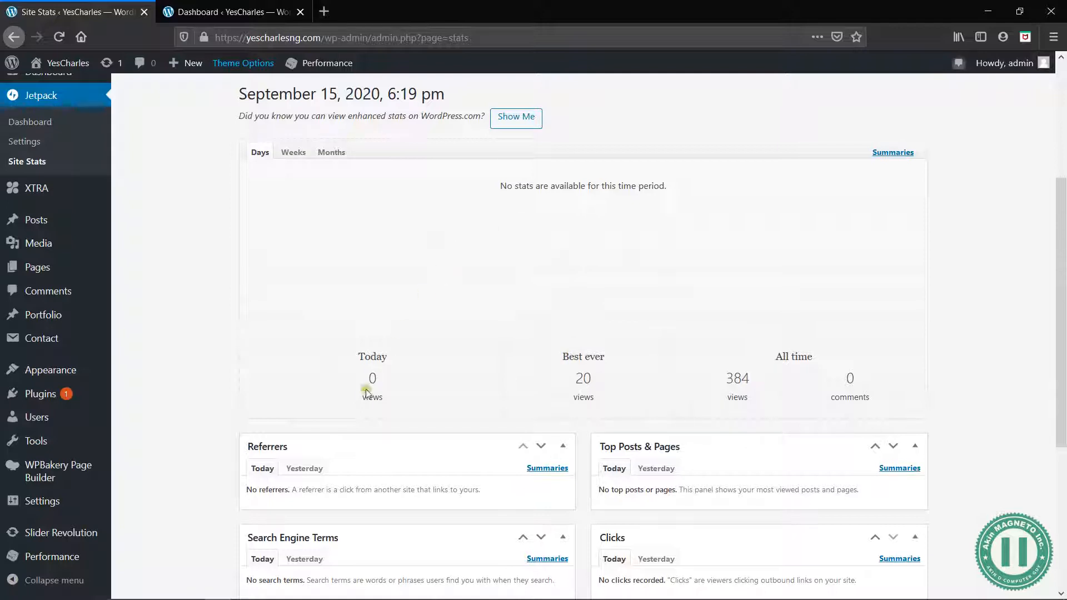
pyautogui.scroll(-3, 510, 465)
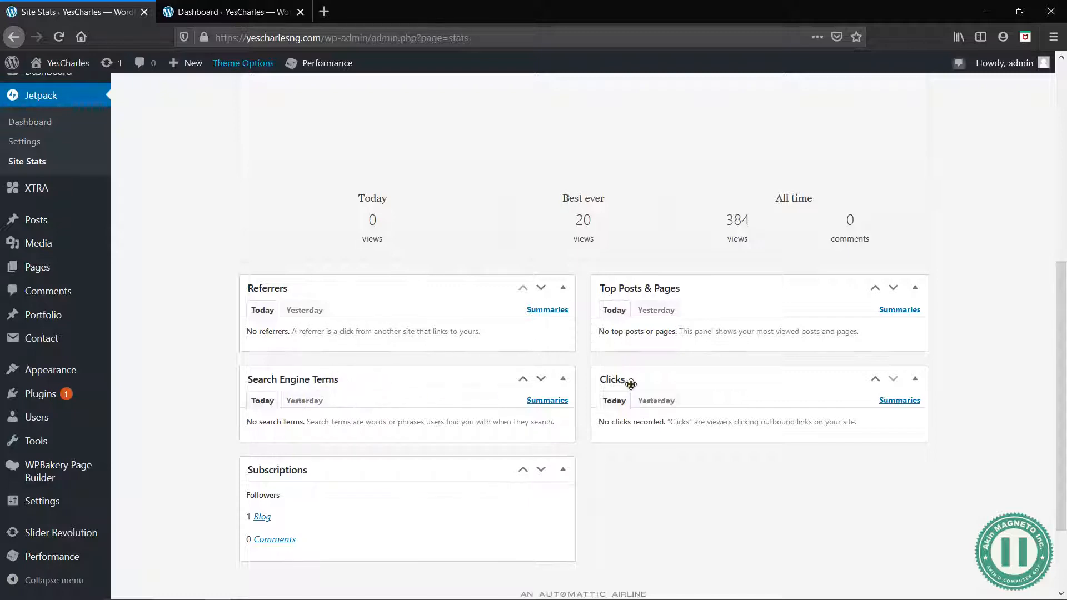
pyautogui.click(669, 310)
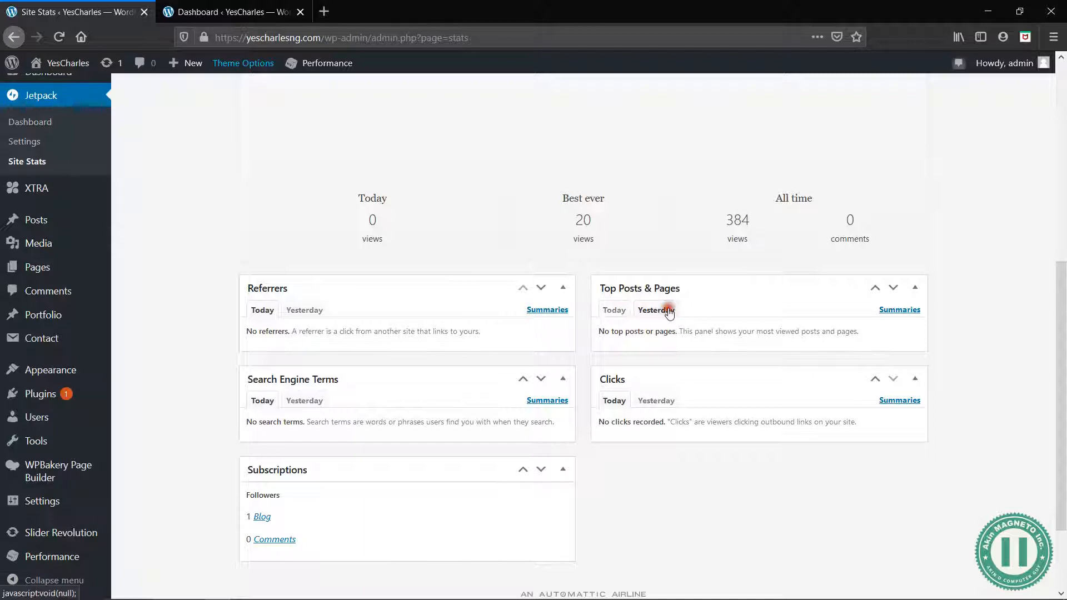
pyautogui.click(615, 311)
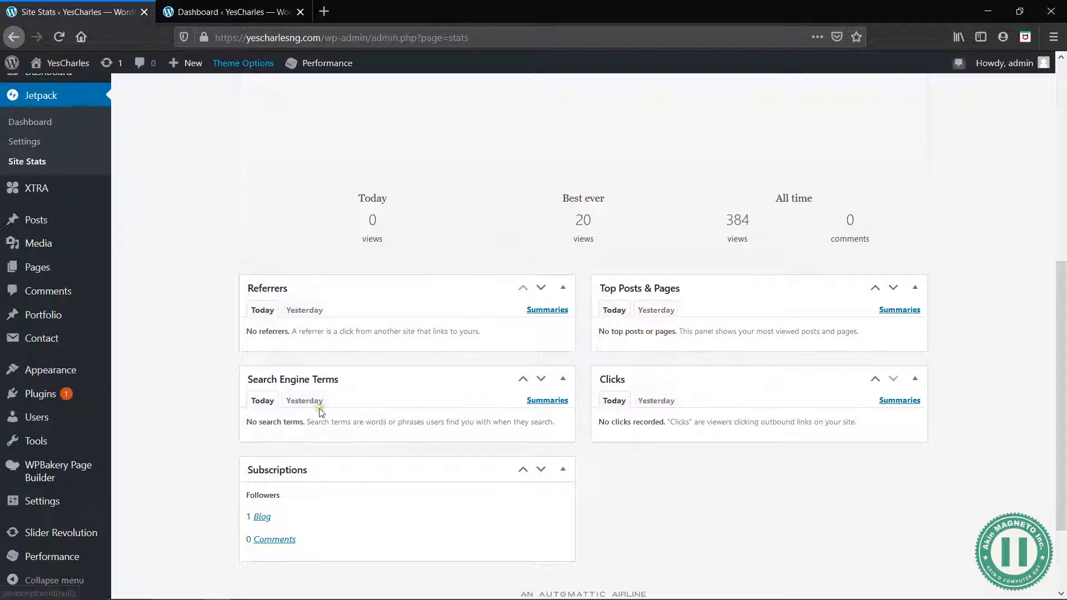
pyautogui.scroll(6, 320, 412)
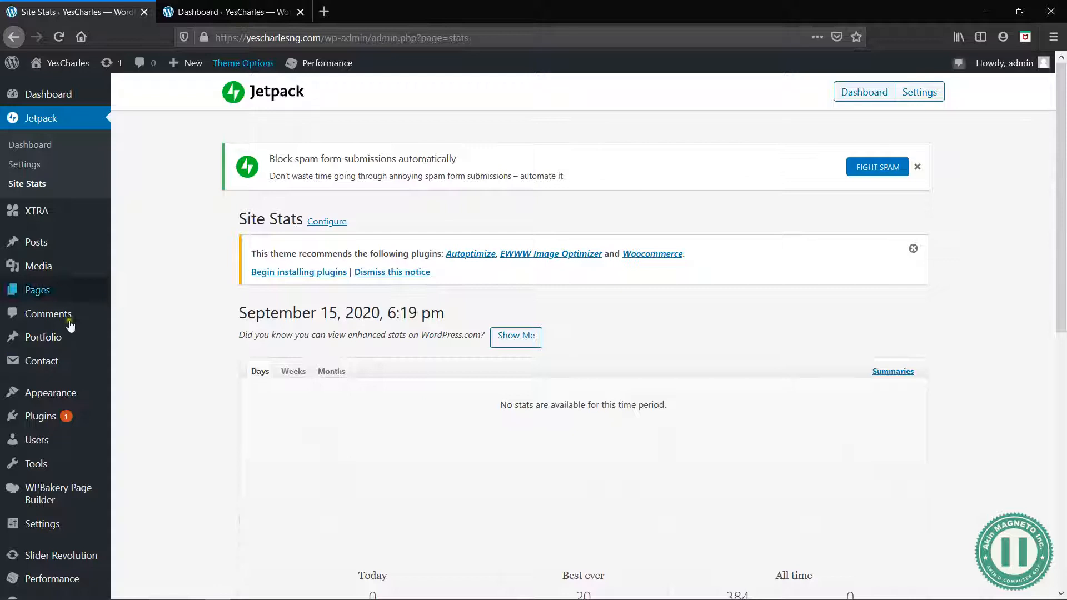
# Find Akismet Anti-Spam among the featured plugins to add and activate it
pyautogui.moveTo(89, 361)
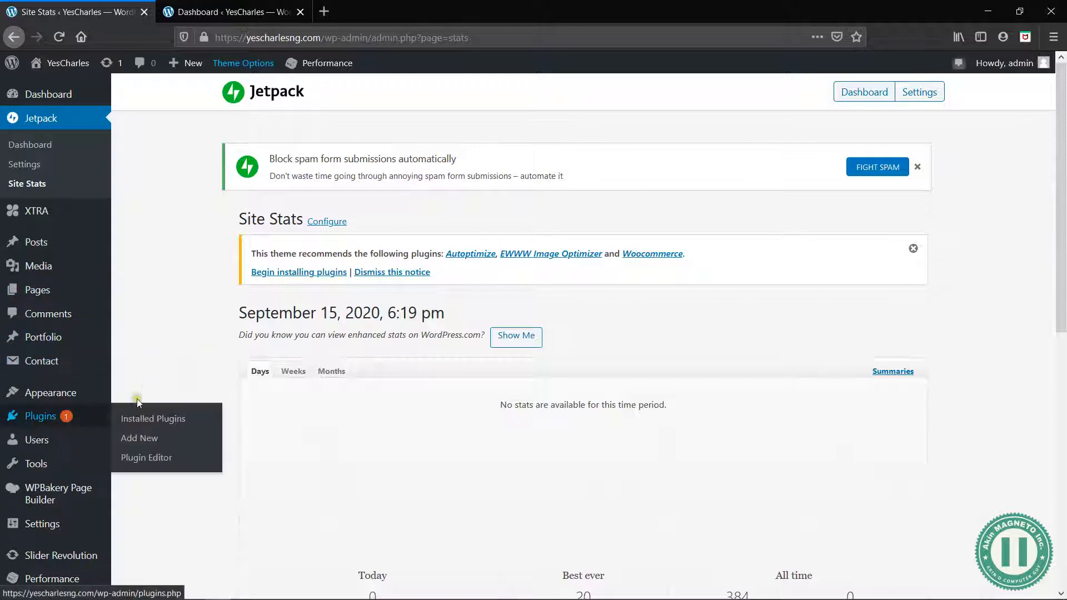
pyautogui.moveTo(74, 422)
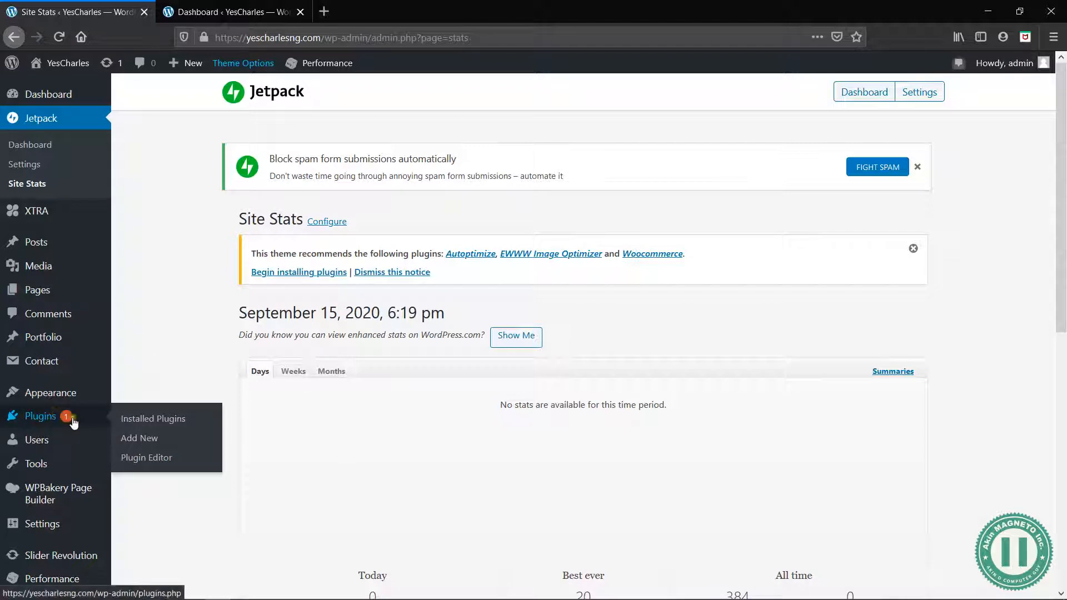
pyautogui.click(134, 443)
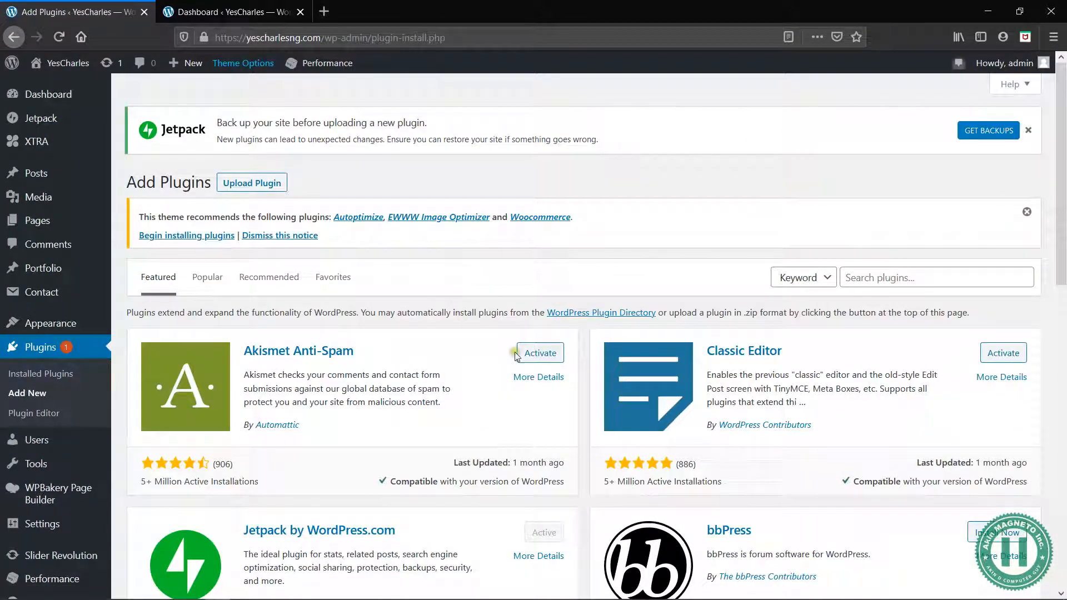
pyautogui.moveTo(356, 351); pyautogui.dragTo(252, 354)
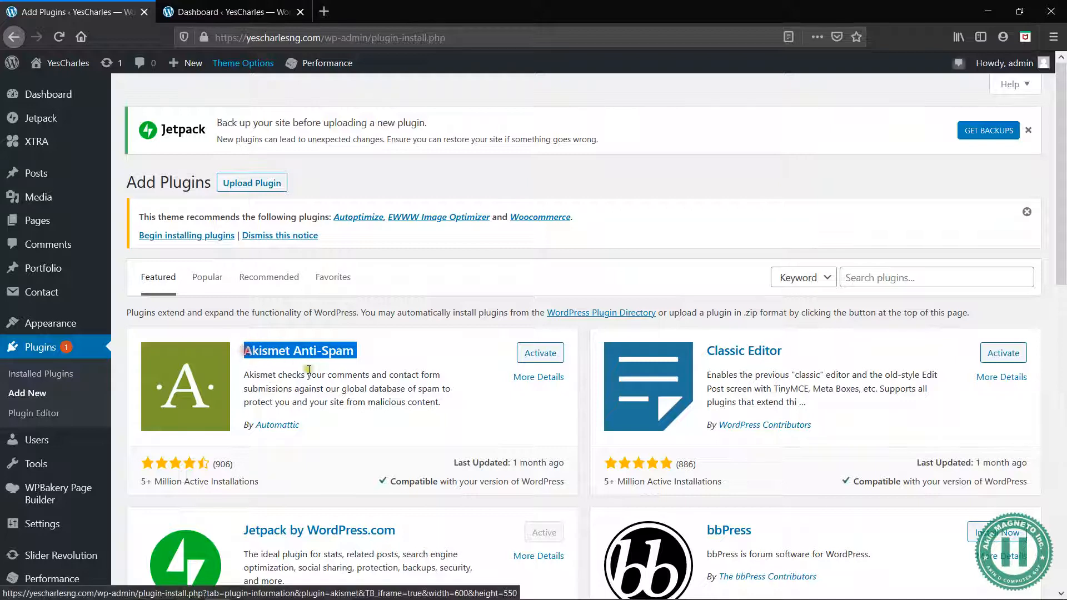
pyautogui.click(342, 385)
pyautogui.click(537, 353)
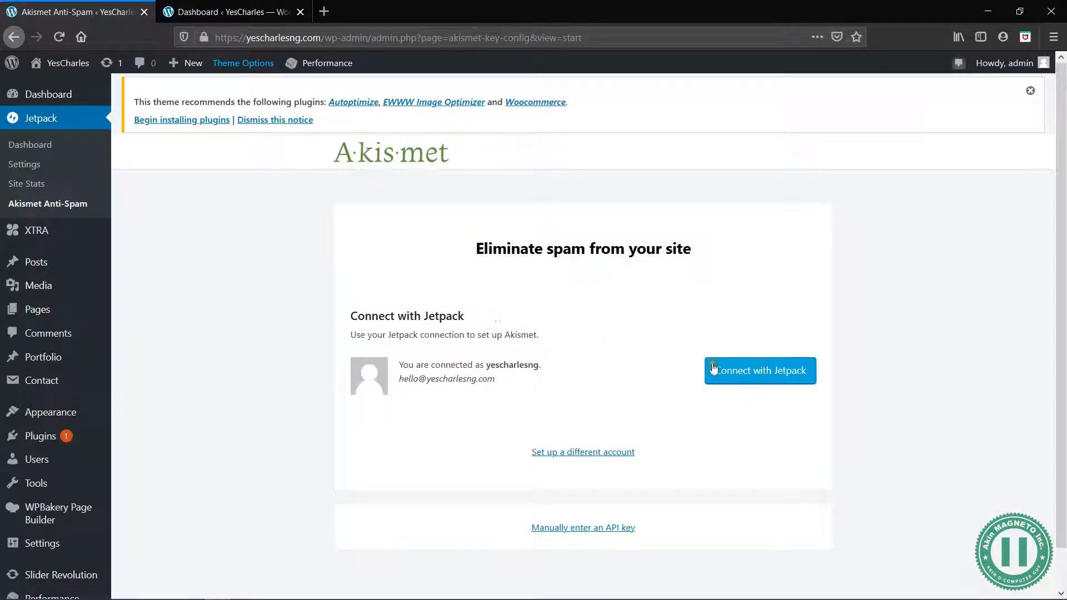
# Start connecting Akismet with Jetpack and compare the subscription plans on the Akismet signup page
pyautogui.click(734, 376)
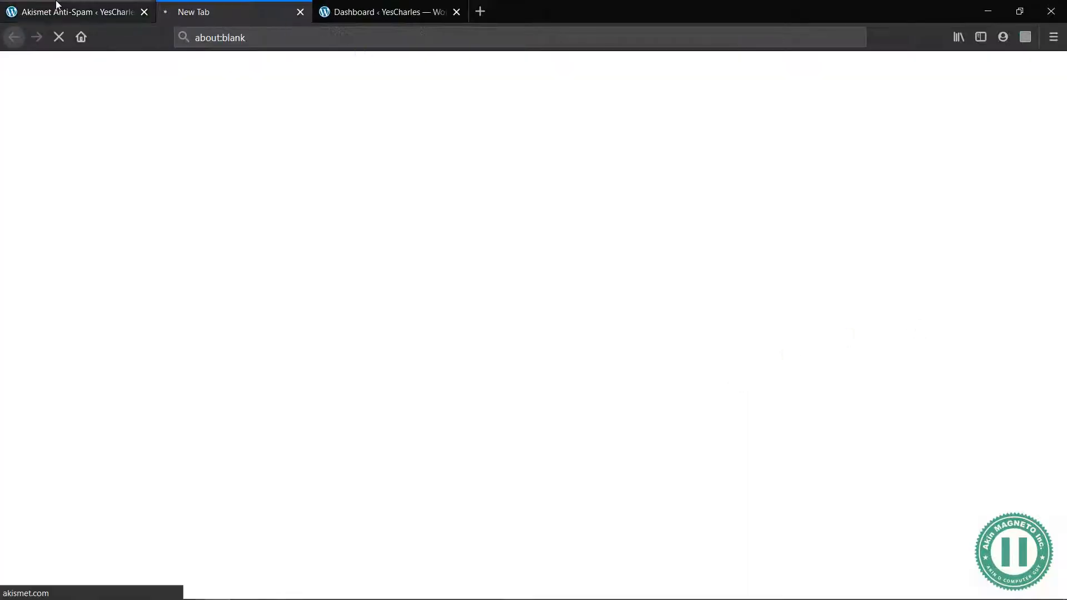
pyautogui.click(56, 4)
pyautogui.click(261, 4)
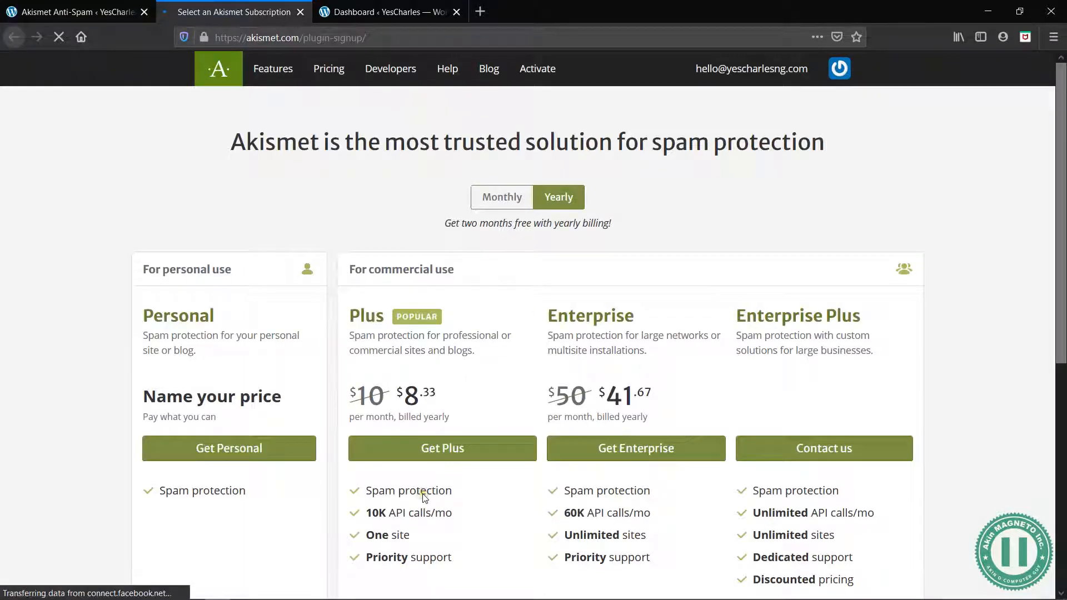
pyautogui.scroll(-6, 423, 494)
pyautogui.scroll(3, 537, 411)
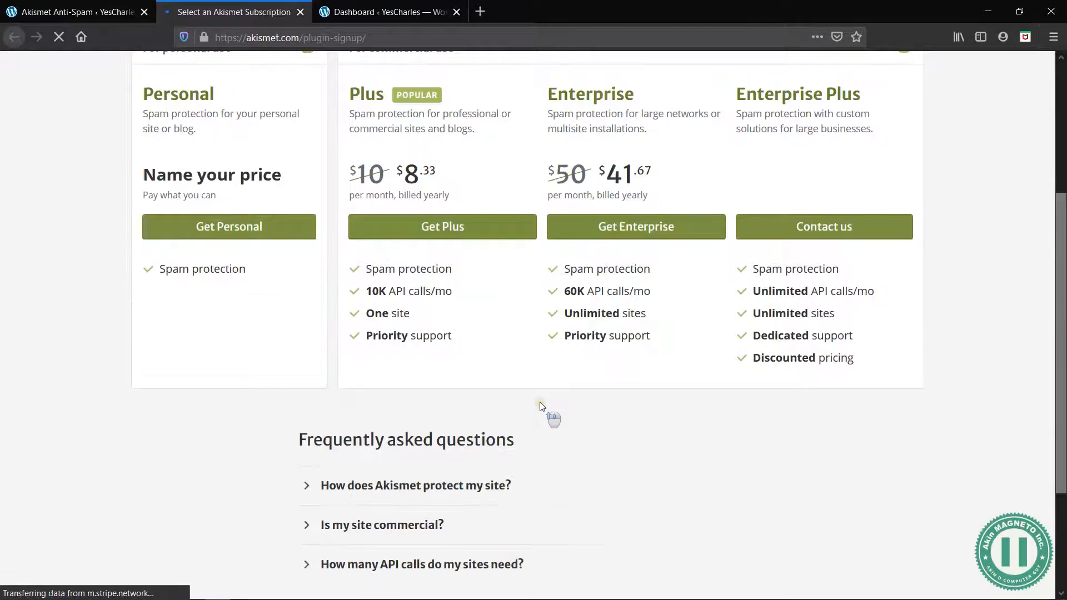
pyautogui.scroll(3, 540, 402)
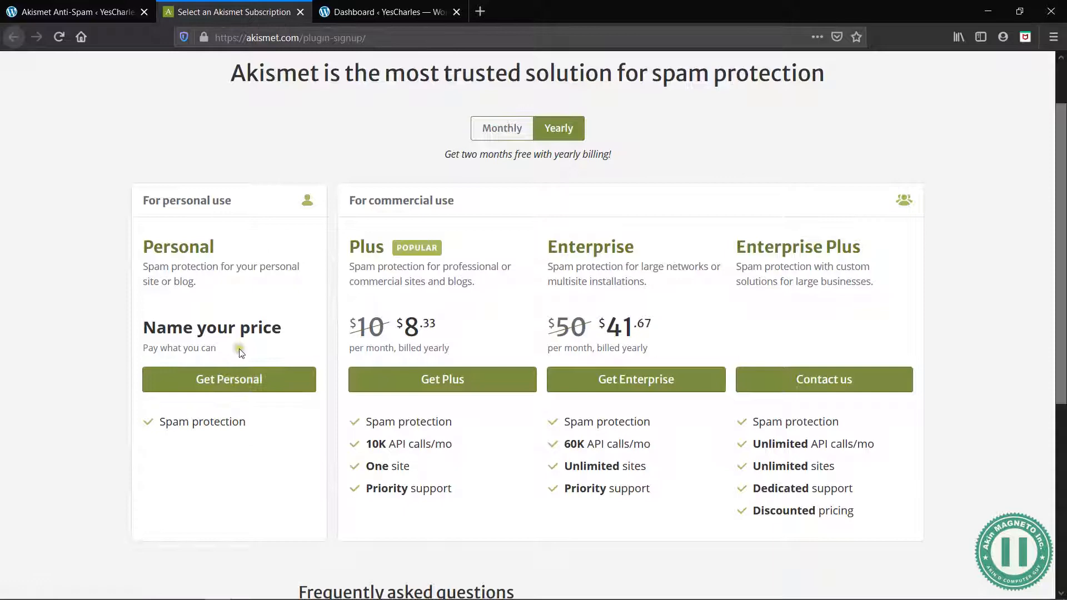
pyautogui.scroll(-5, 282, 336)
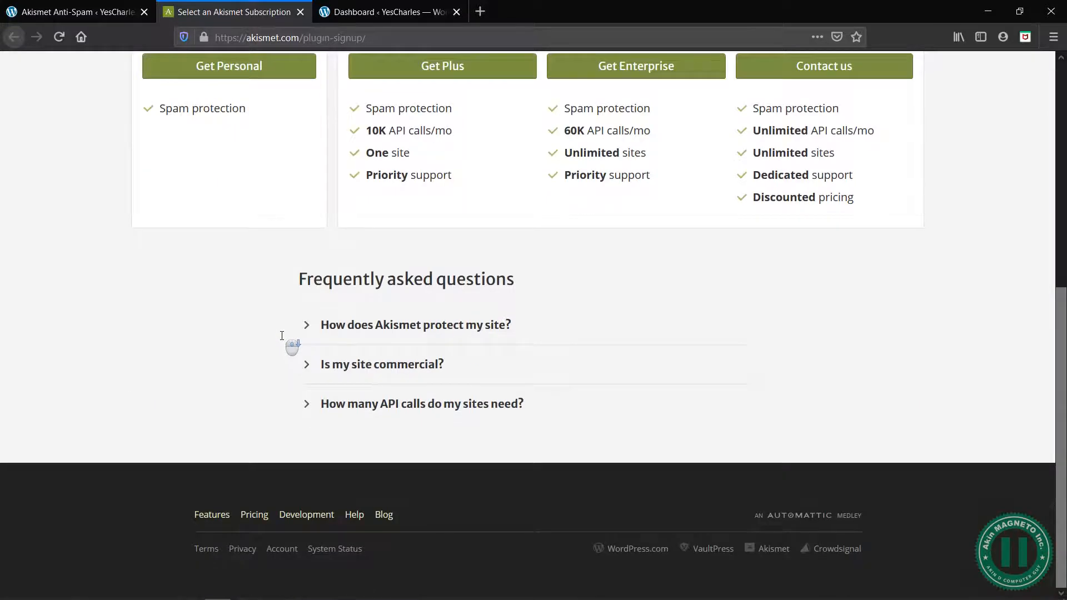
pyautogui.scroll(6, 282, 336)
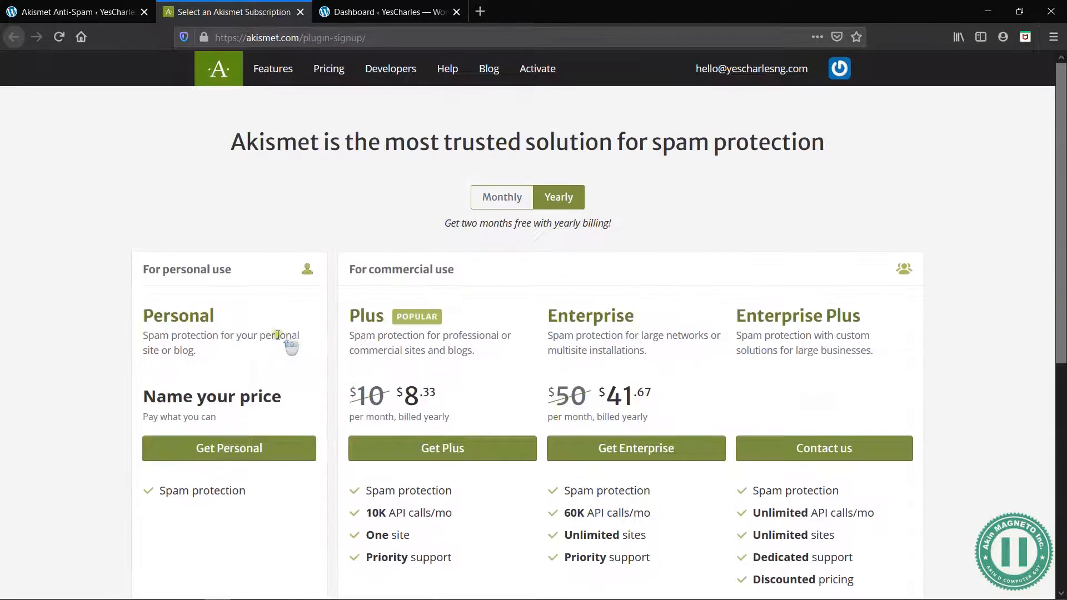
# Choose the Akismet Personal plan at $0 / year and fill in the first name, last name and site URL yescharlesng.com
pyautogui.click(224, 445)
pyautogui.moveTo(629, 293); pyautogui.dragTo(548, 291)
pyautogui.click(289, 282)
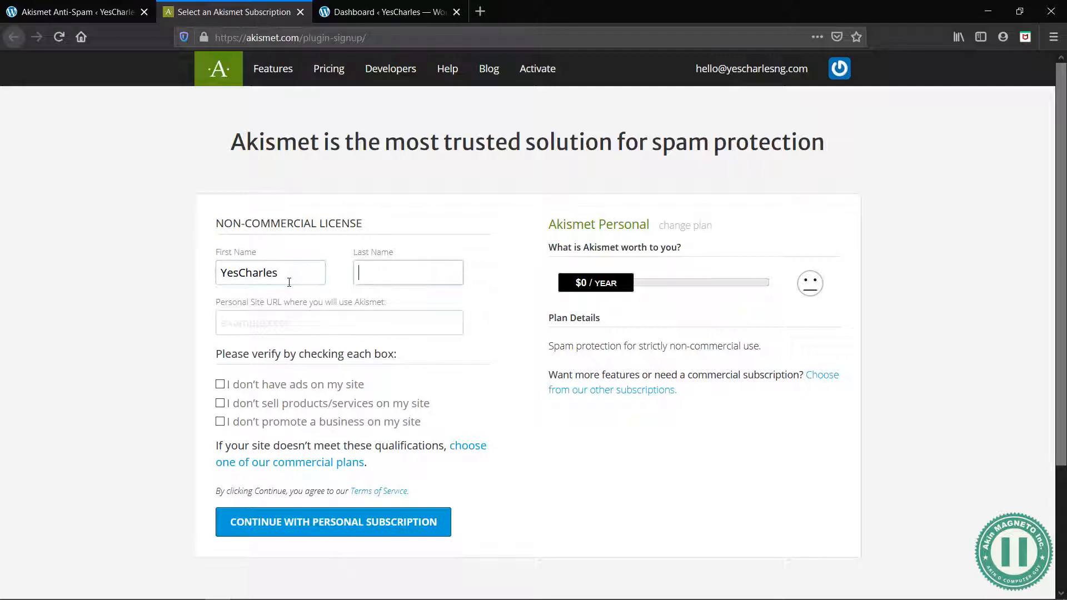
pyautogui.press('Tab')
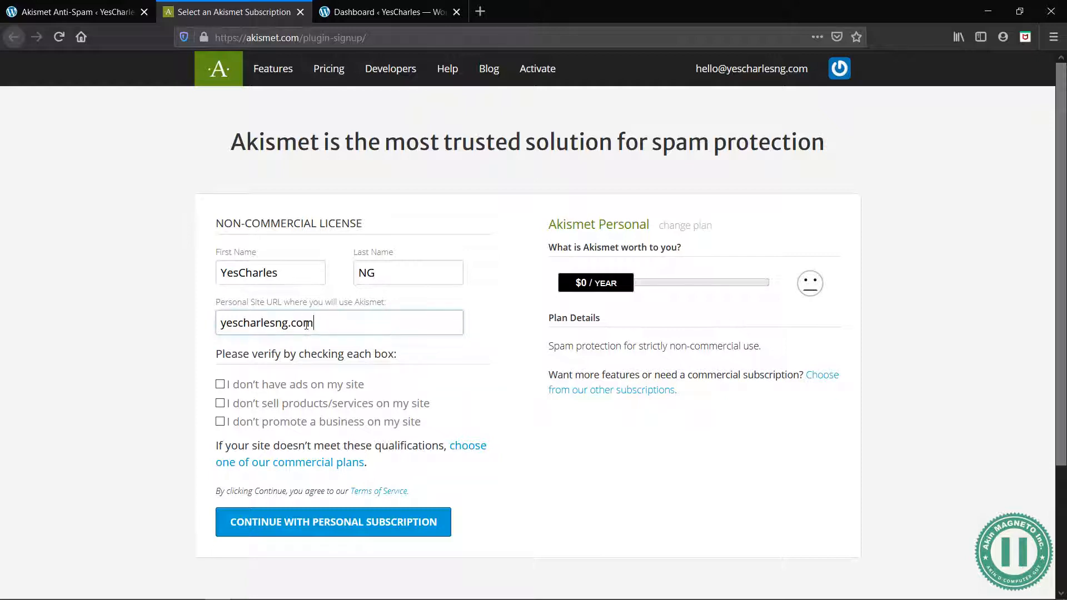
# Confirm that the site has no ads, product or service sales, or business promotion, and continue with the personal subscription
pyautogui.click(220, 384)
pyautogui.click(220, 409)
pyautogui.click(224, 424)
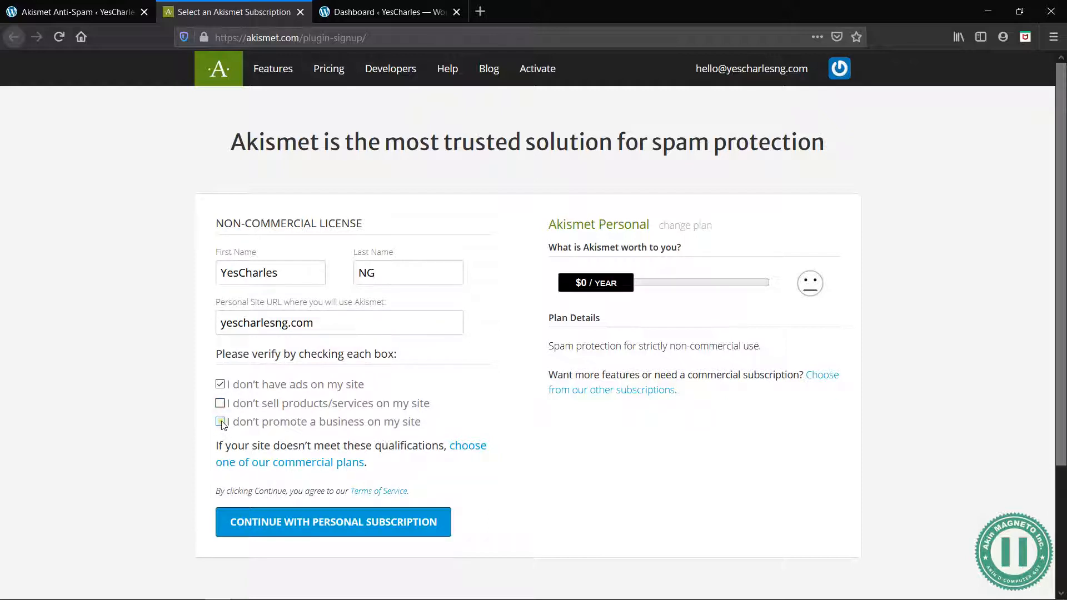
pyautogui.click(222, 422)
pyautogui.click(318, 530)
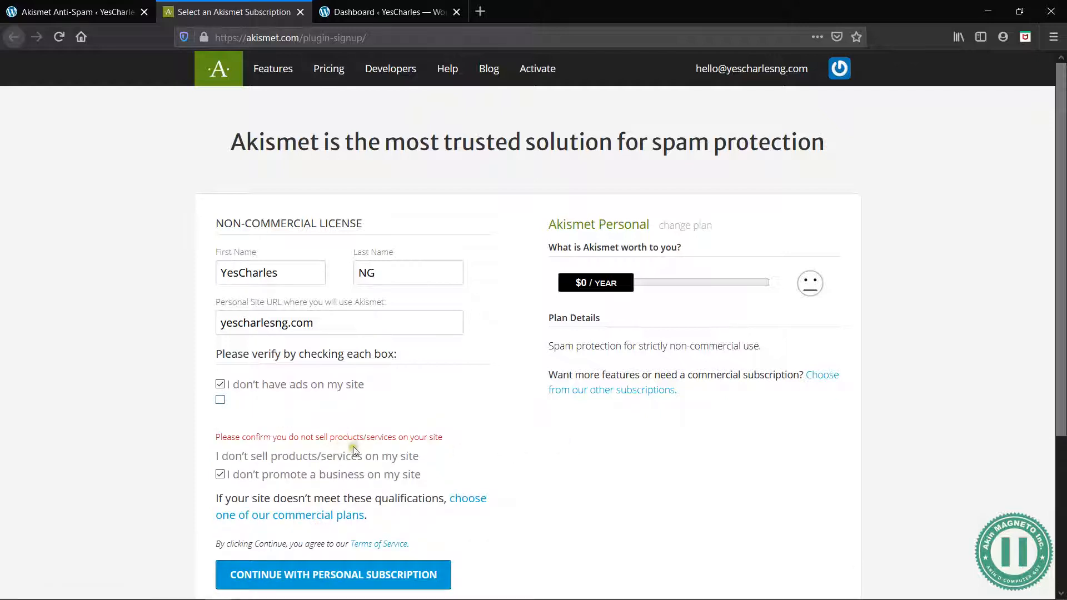
pyautogui.click(220, 474)
pyautogui.scroll(-2, 436, 472)
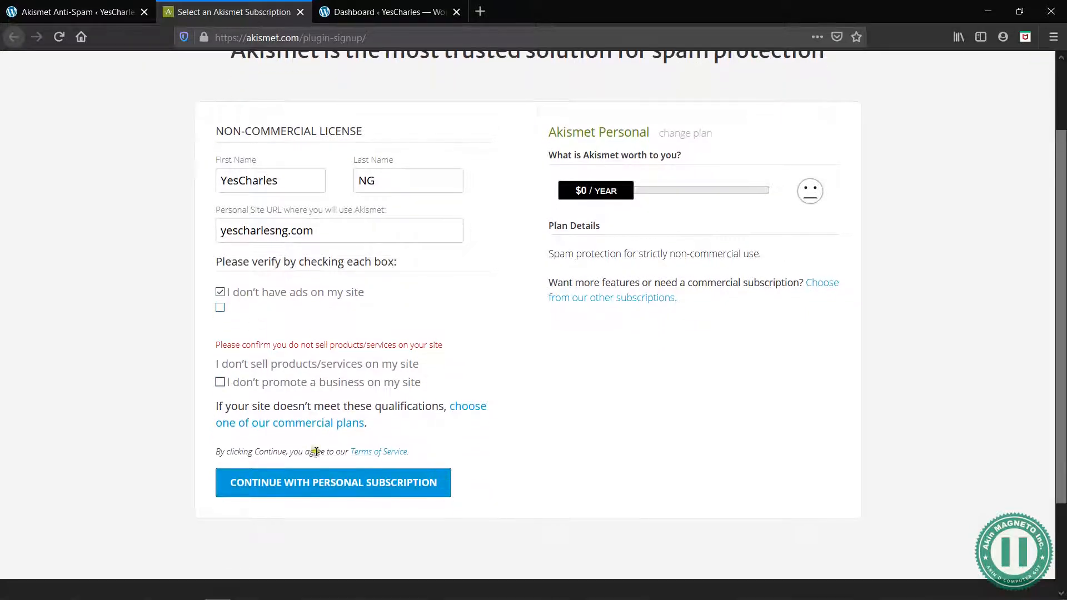
pyautogui.click(328, 482)
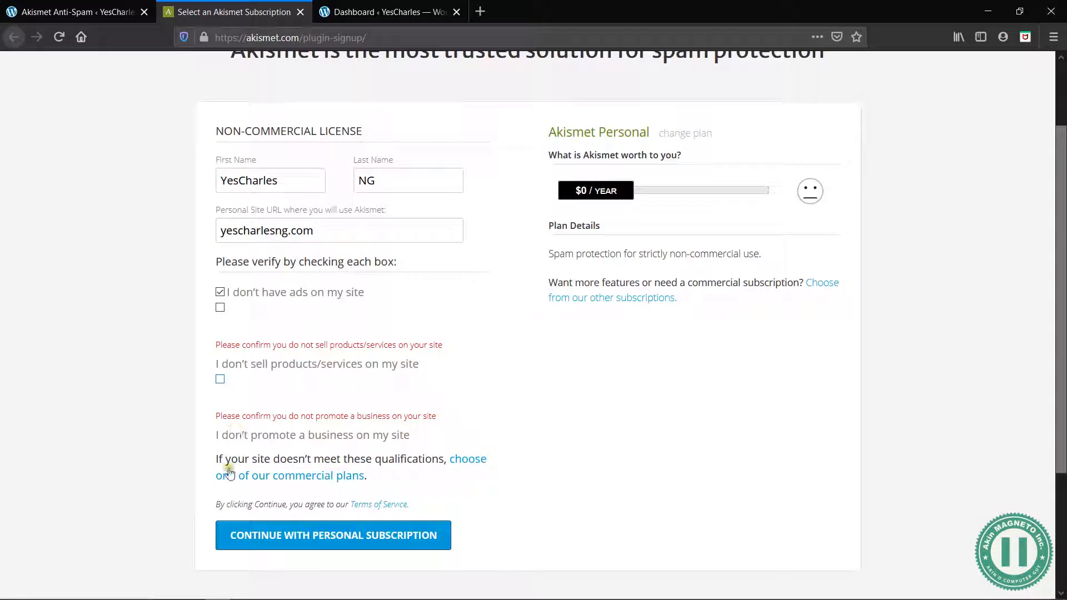
pyautogui.click(219, 381)
pyautogui.click(221, 309)
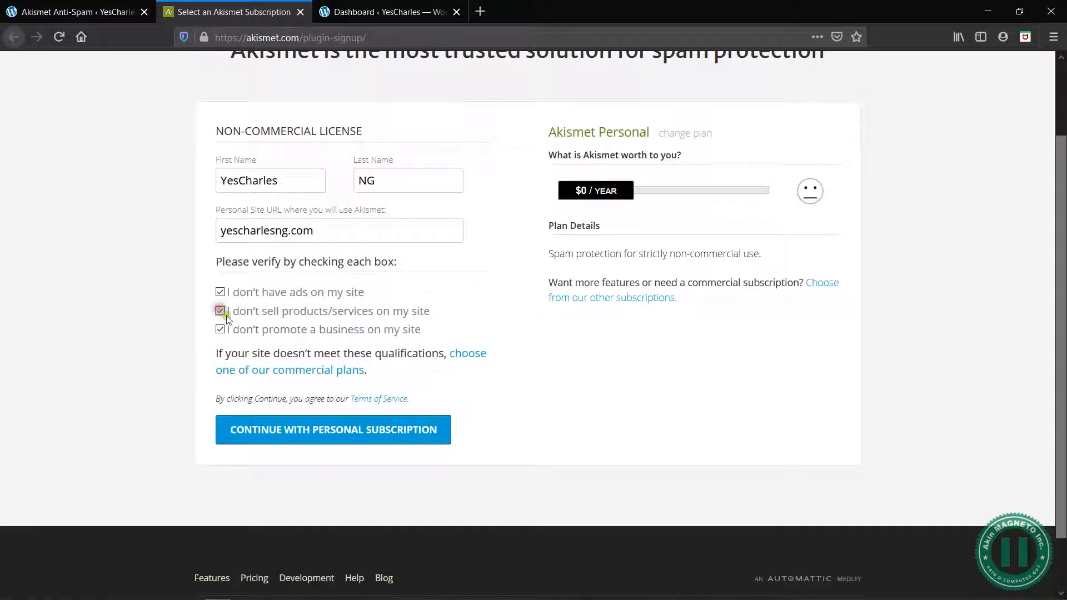
pyautogui.click(351, 436)
pyautogui.scroll(2, 639, 440)
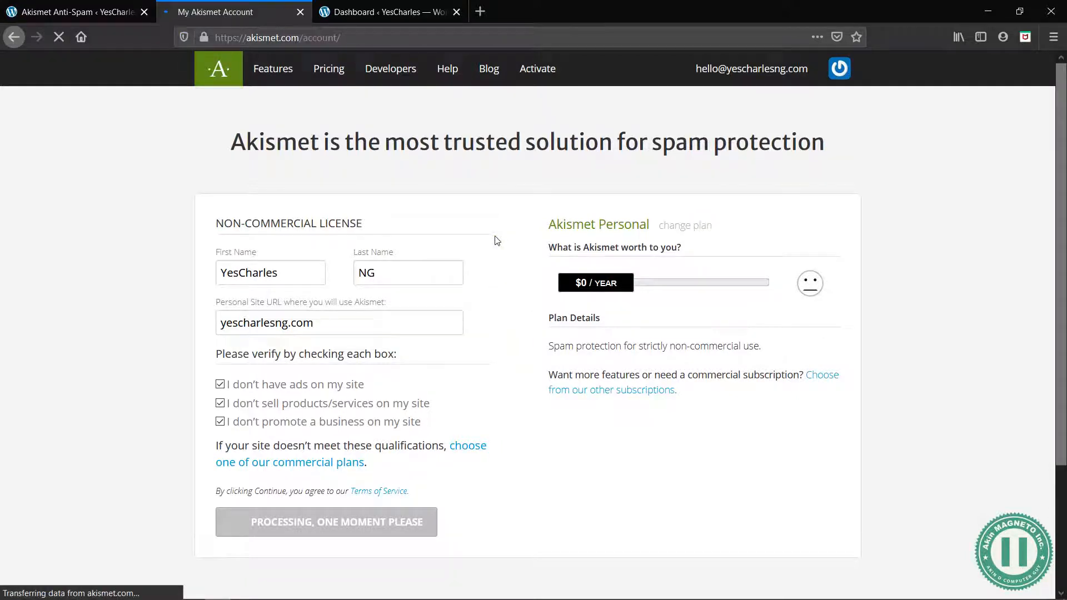
# Copy the Akismet API key from the account overview
pyautogui.click(393, 169)
pyautogui.doubleClick(336, 170)
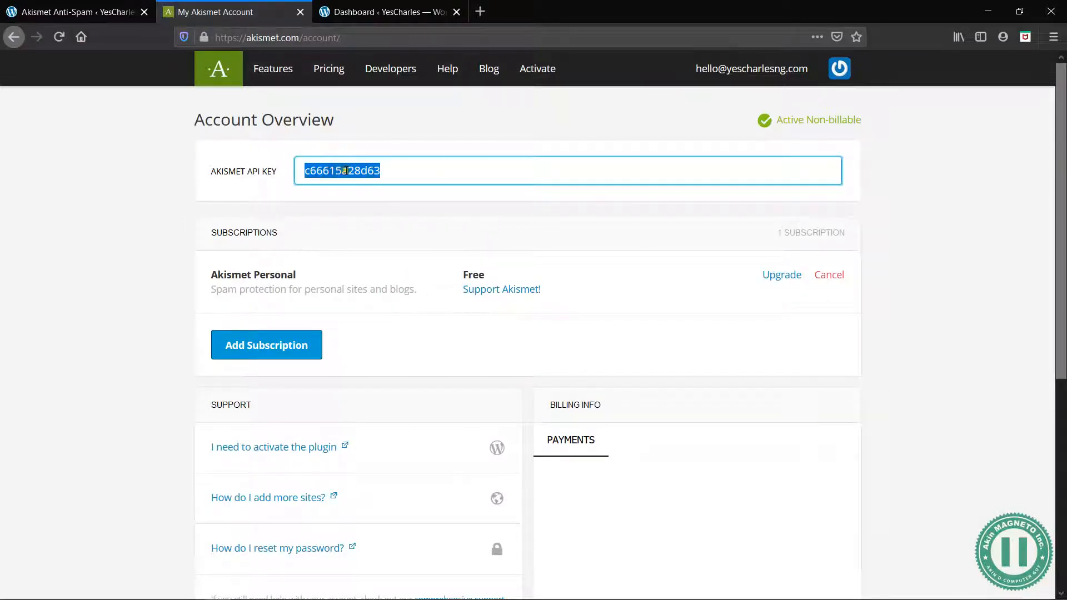
pyautogui.rightClick(343, 170)
pyautogui.click(374, 209)
pyautogui.scroll(-5, 444, 350)
# Return to the site's Akismet setup page, paste the API key for manual entry and connect with it
pyautogui.click(101, 8)
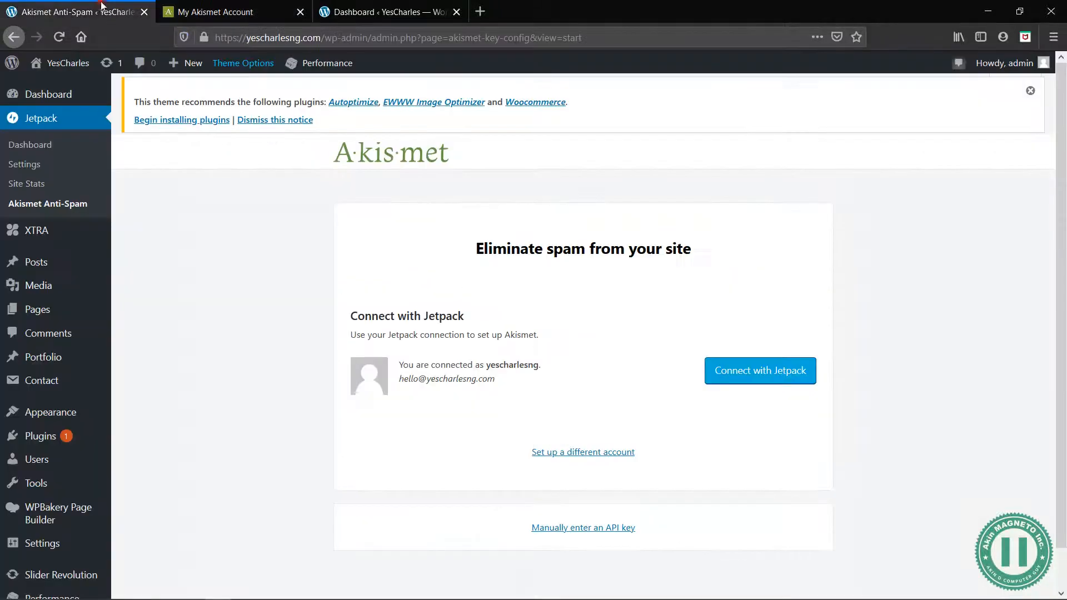
pyautogui.click(599, 529)
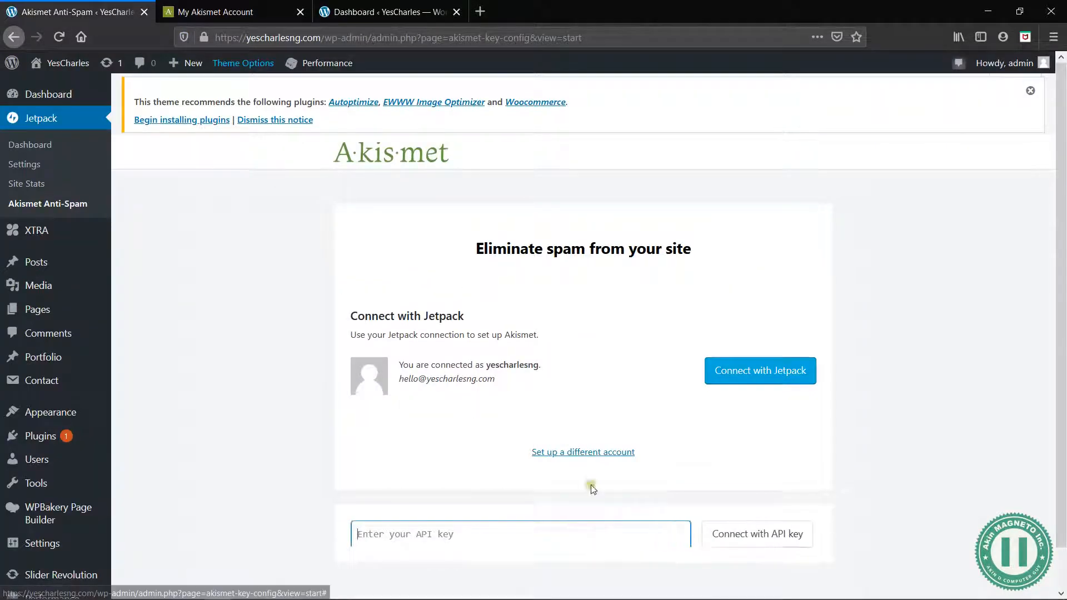
pyautogui.rightClick(443, 528)
pyautogui.click(479, 429)
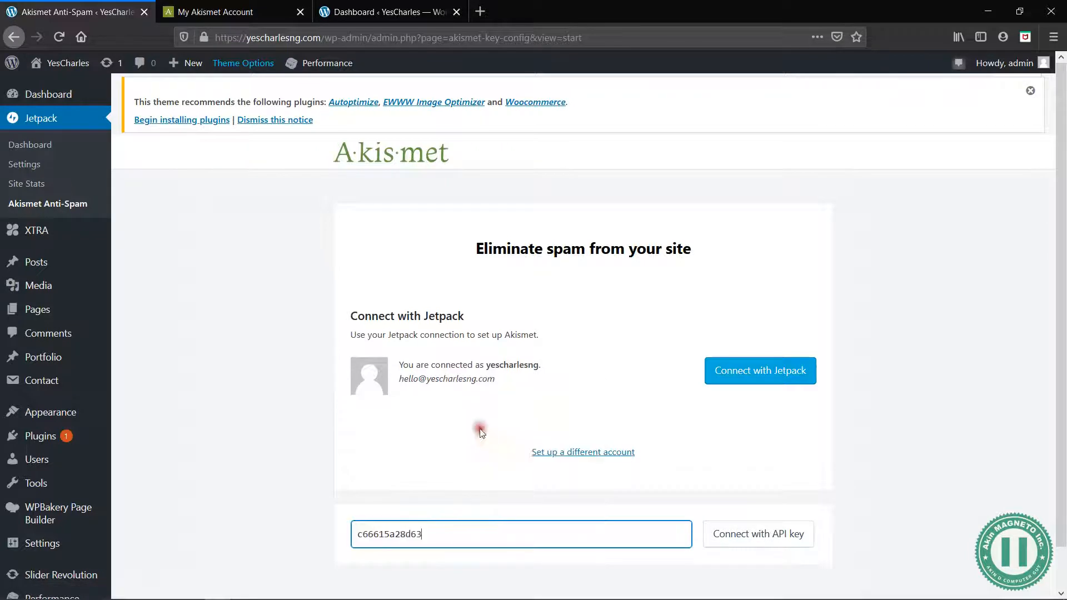
pyautogui.click(736, 534)
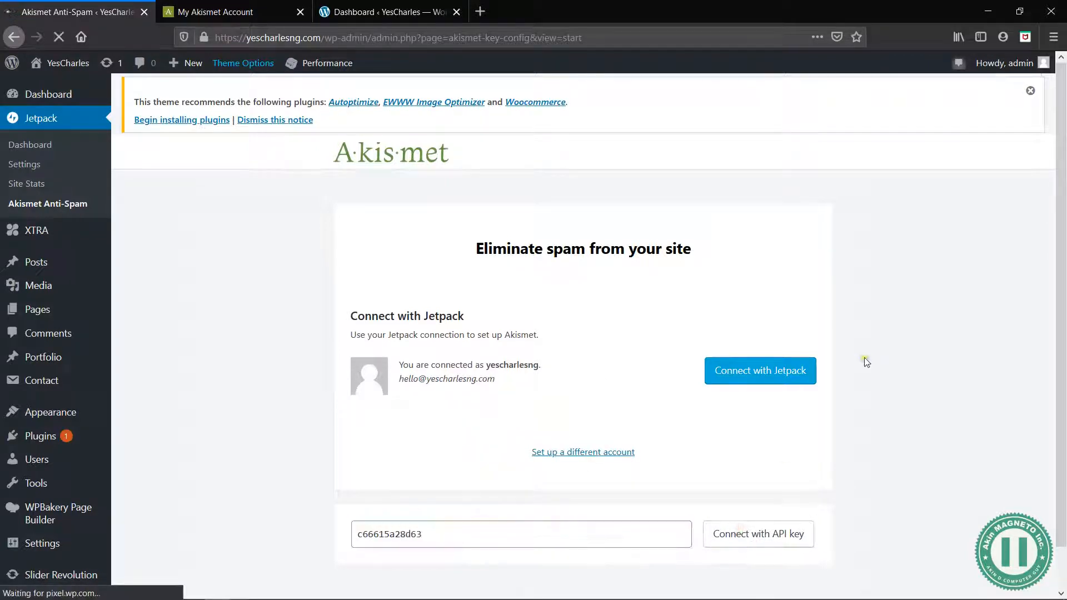
# Review the Akismet comment, strictness and privacy settings and save them
pyautogui.scroll(2, 865, 358)
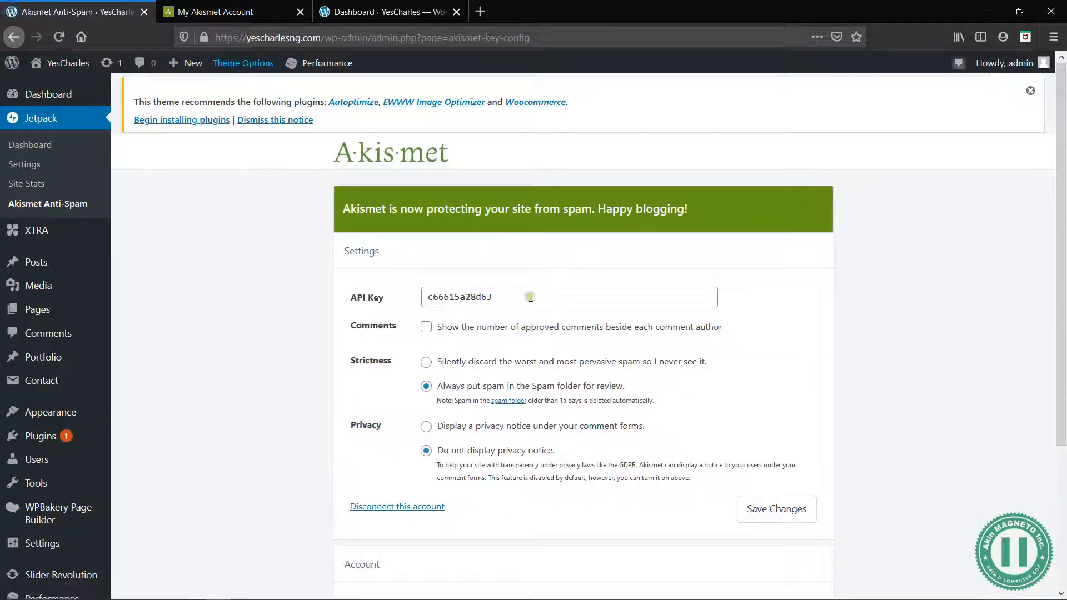
pyautogui.scroll(-2, 611, 403)
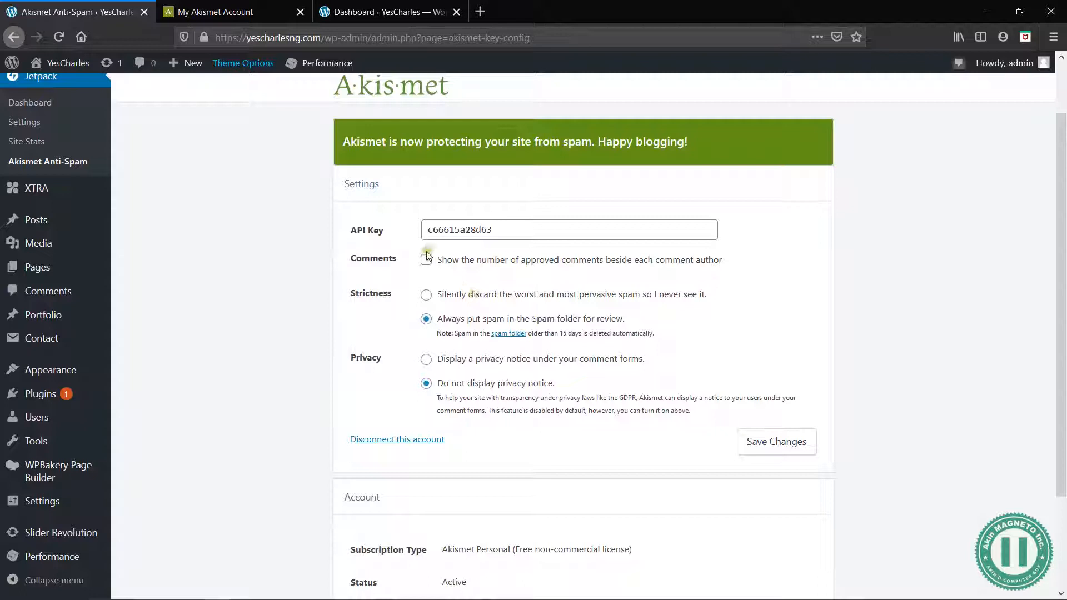
pyautogui.click(770, 442)
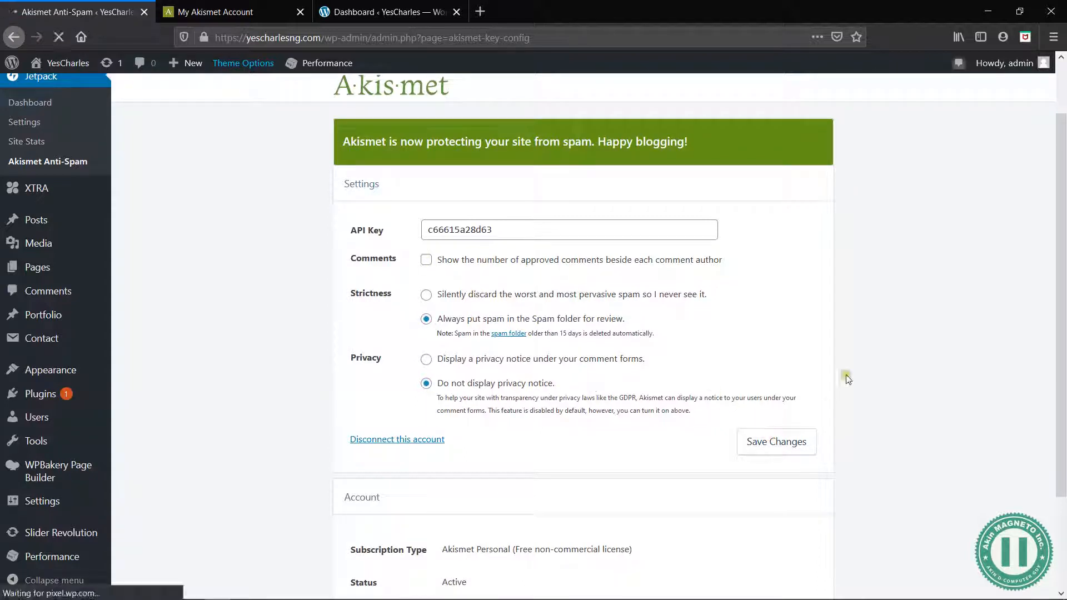
# Review the saved Akismet settings and the account's subscription type and status
pyautogui.scroll(-2, 848, 380)
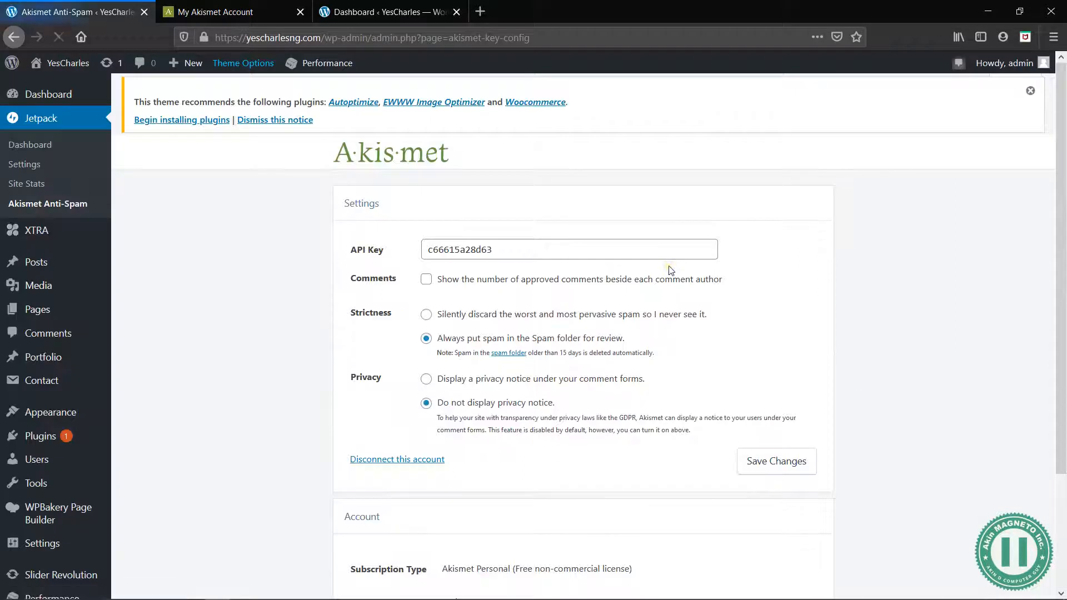
pyautogui.scroll(-3, 461, 367)
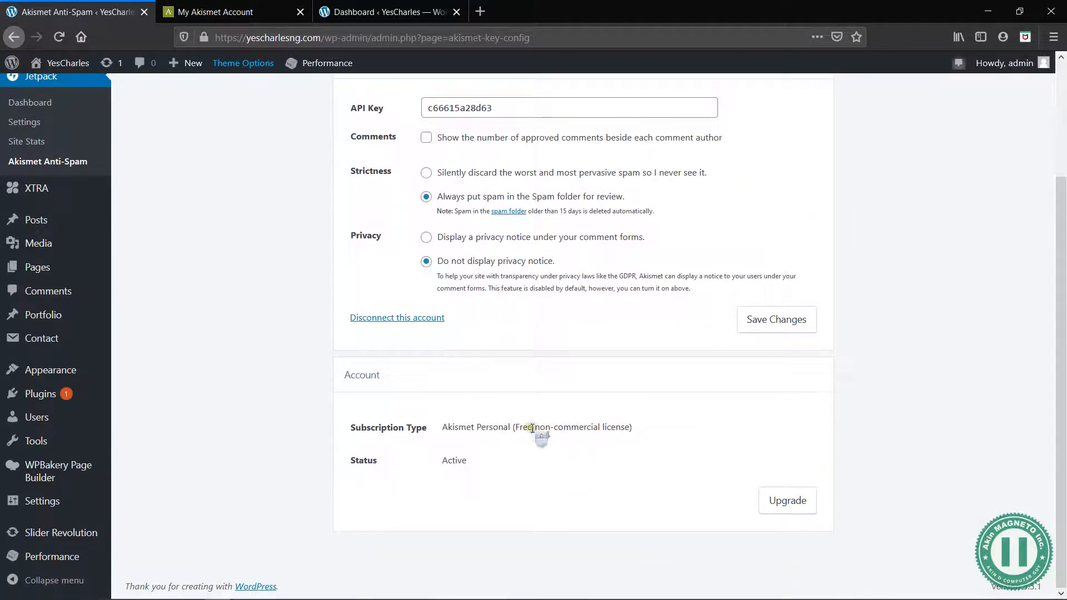
pyautogui.scroll(3, 570, 336)
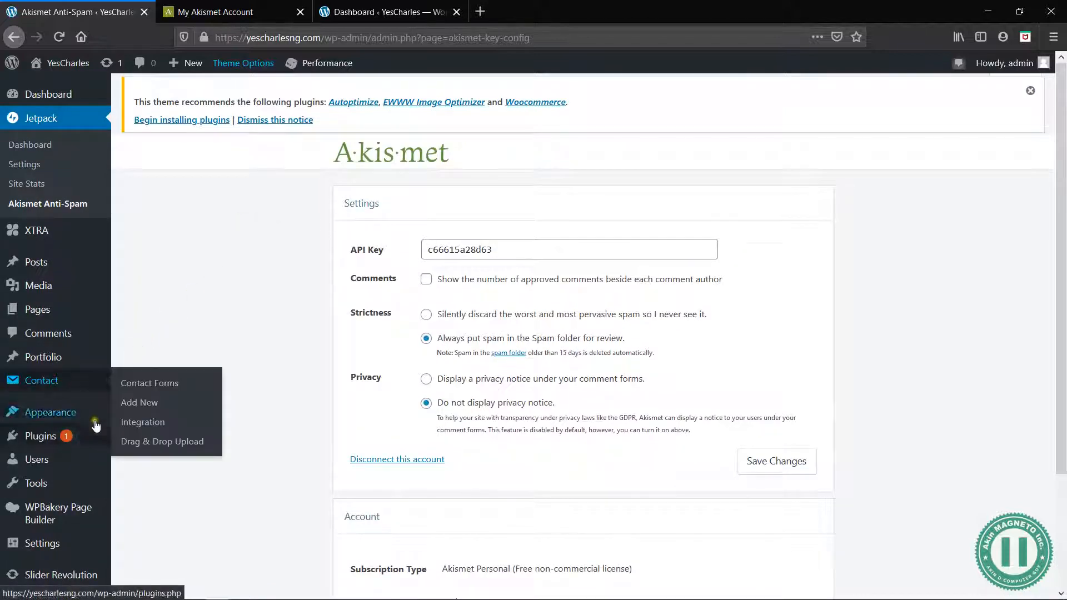
pyautogui.click(198, 294)
# Open the page for adding new plugins and search the web for Google reCAPTCHA in a new browser tab
pyautogui.moveTo(96, 435)
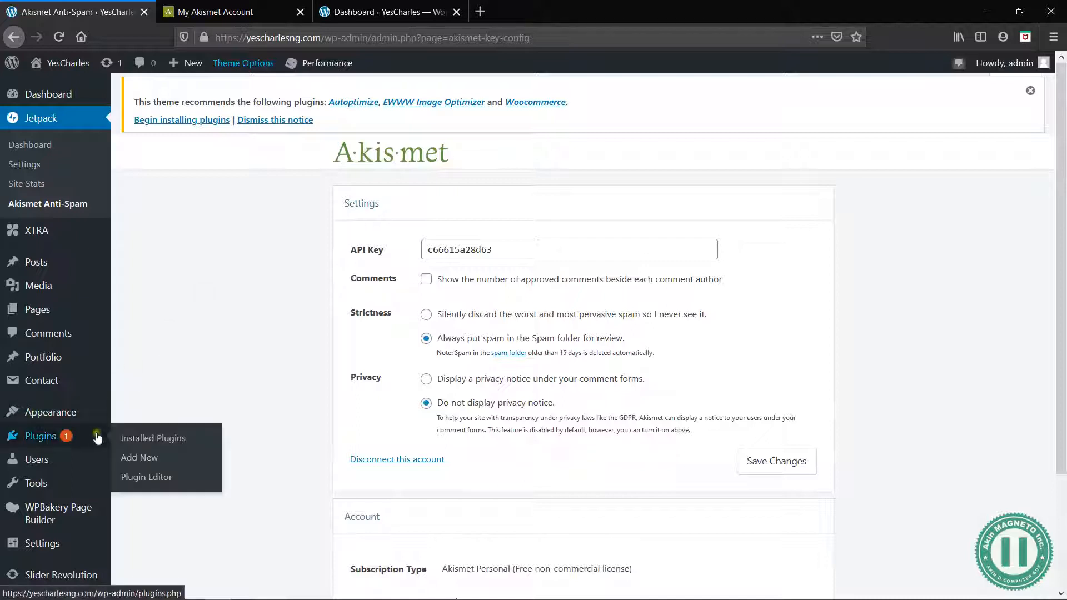
pyautogui.click(146, 458)
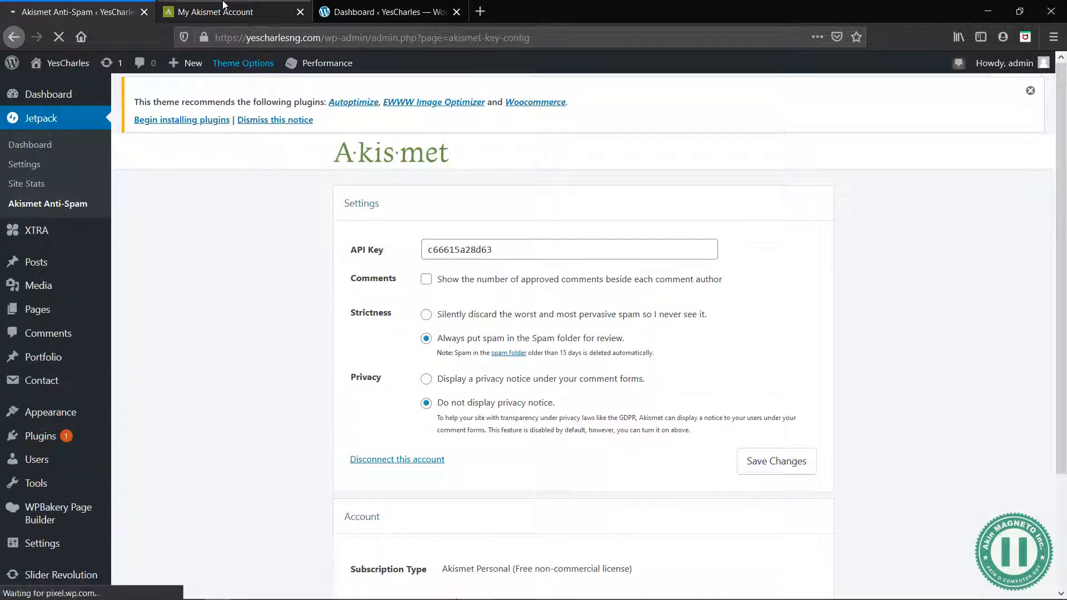
pyautogui.hotkey('ctrl', 't')
pyautogui.write('gogole')
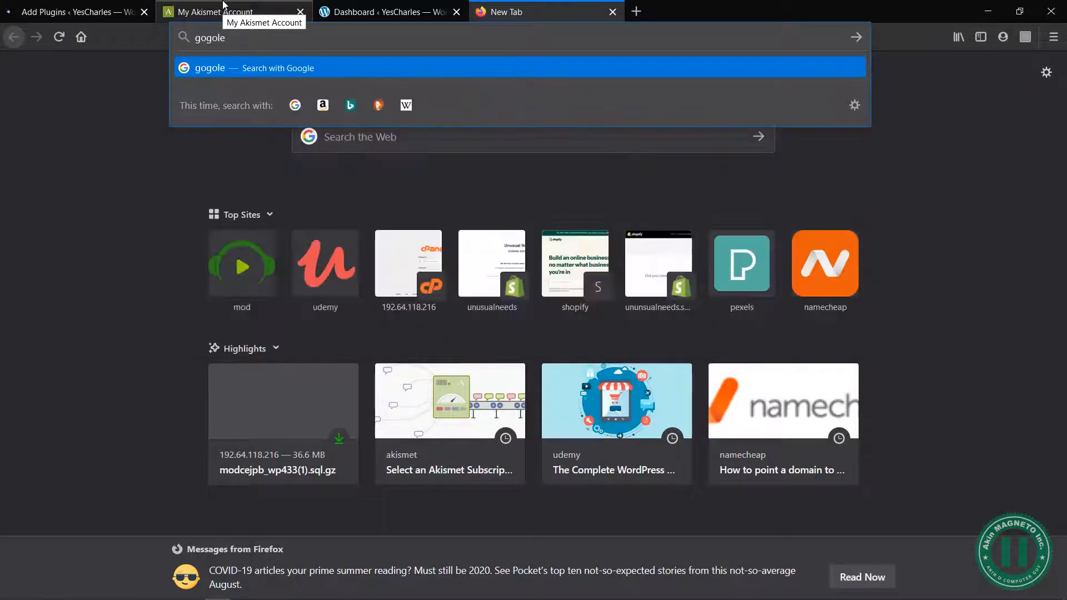
pyautogui.write(' rec')
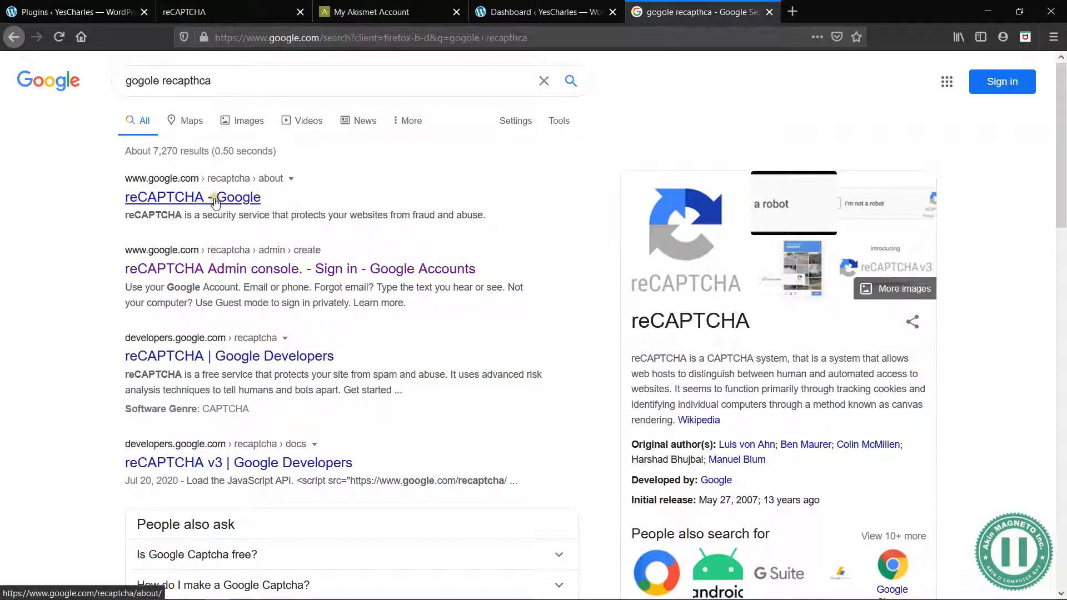
# Return to the site's plugins page and search the plugins available to add for "google recaptcha"
pyautogui.click(97, 5)
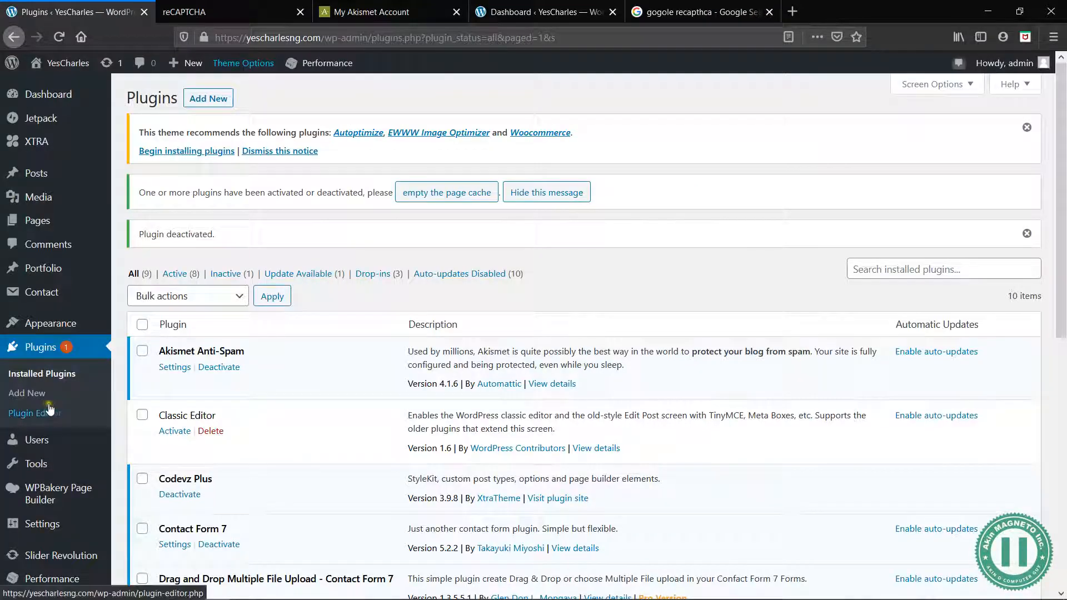
pyautogui.click(28, 394)
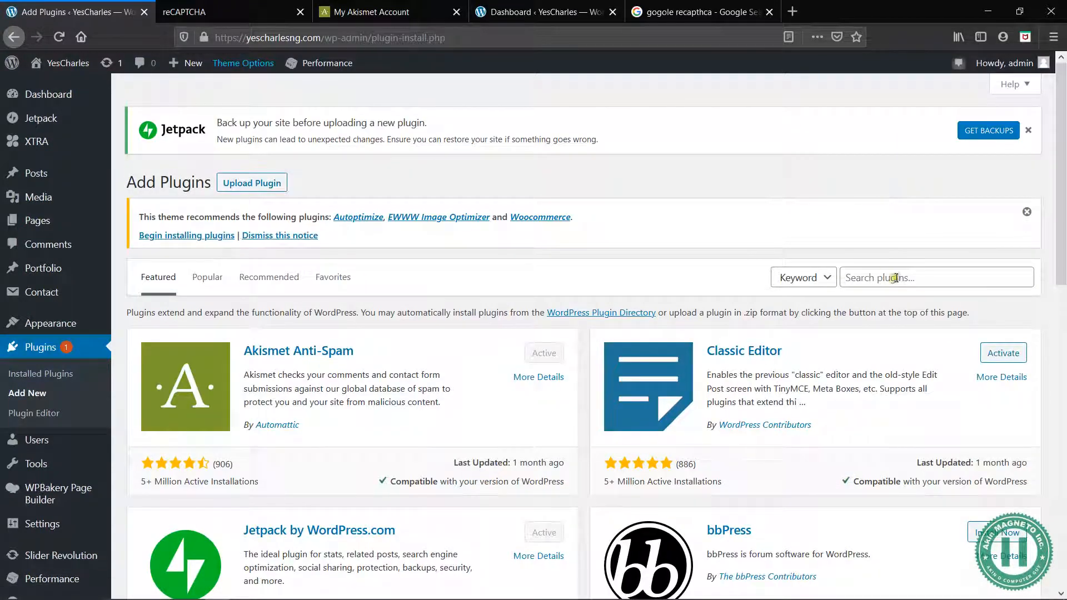
pyautogui.click(895, 278)
pyautogui.write('google recap')
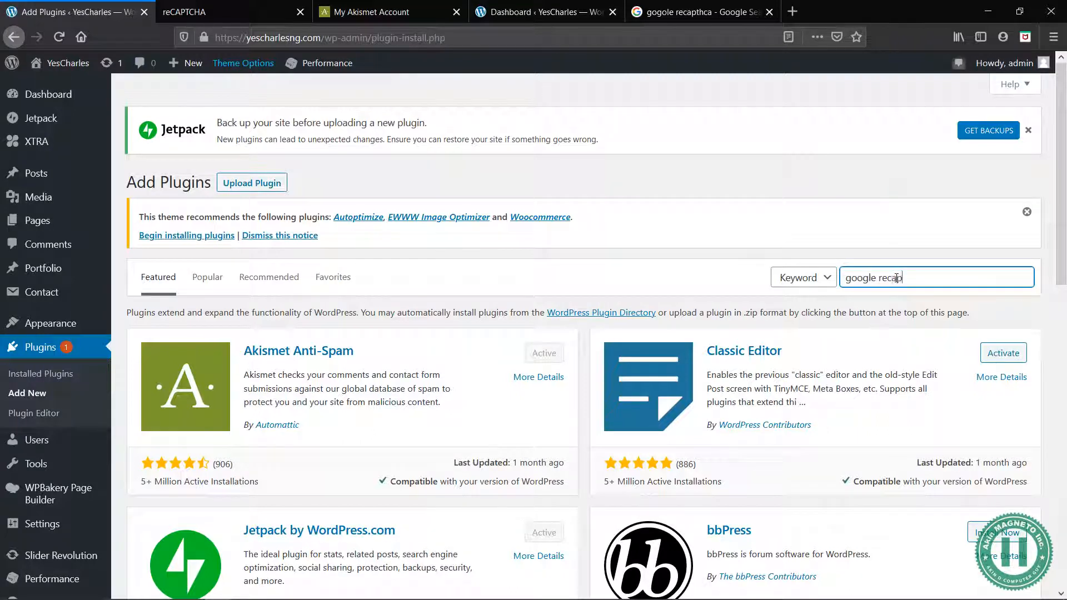
pyautogui.write('tcha')
pyautogui.press('Return')
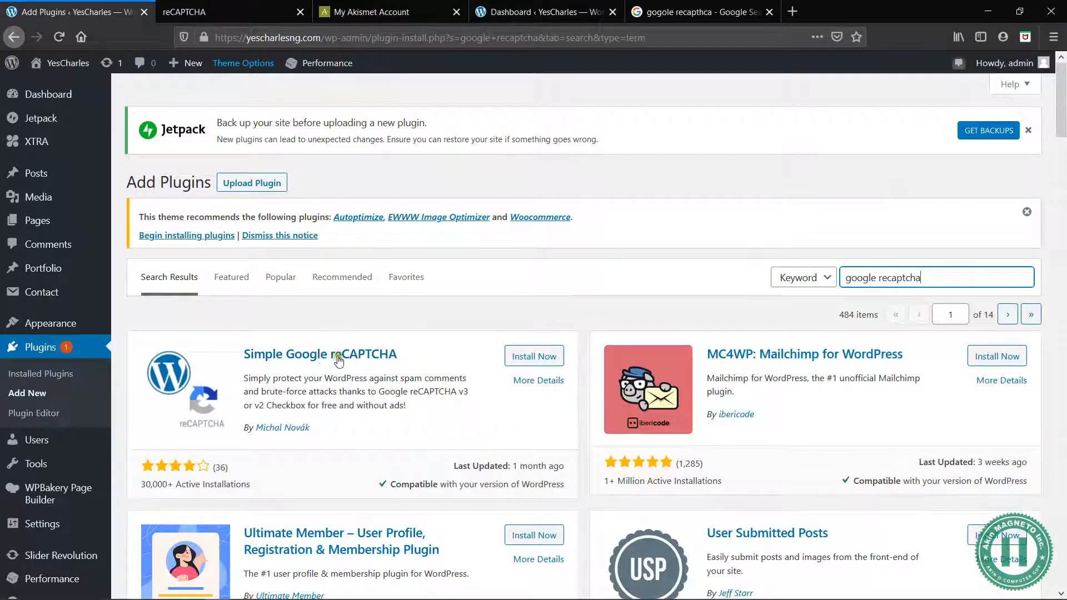
# Compare the plugin search results, then install and activate the Simple Google reCAPTCHA plugin
pyautogui.scroll(-5, 517, 420)
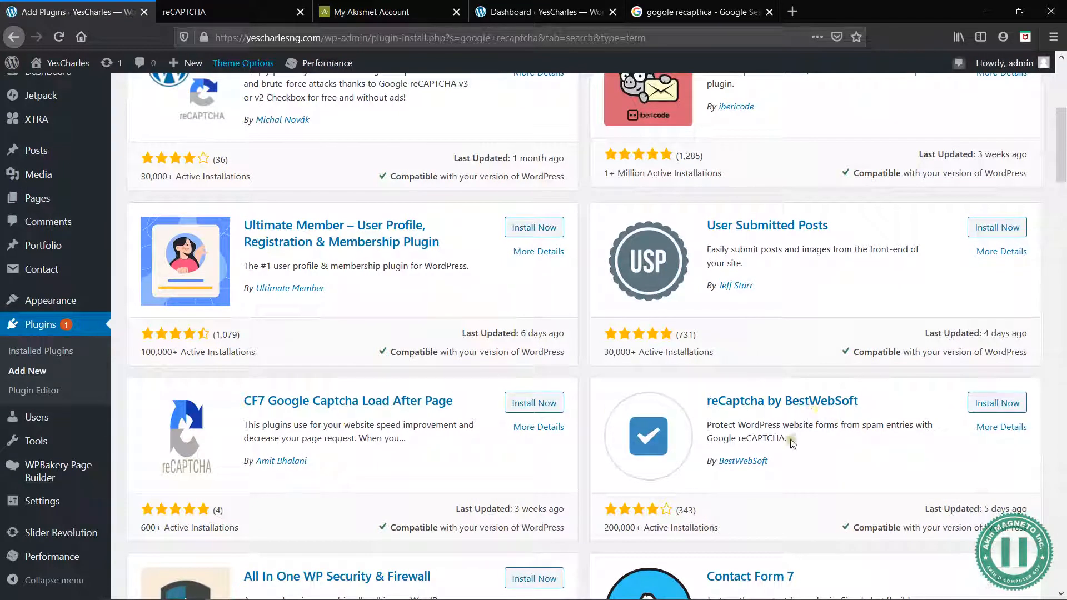
pyautogui.moveTo(788, 440); pyautogui.dragTo(711, 422)
pyautogui.click(711, 423)
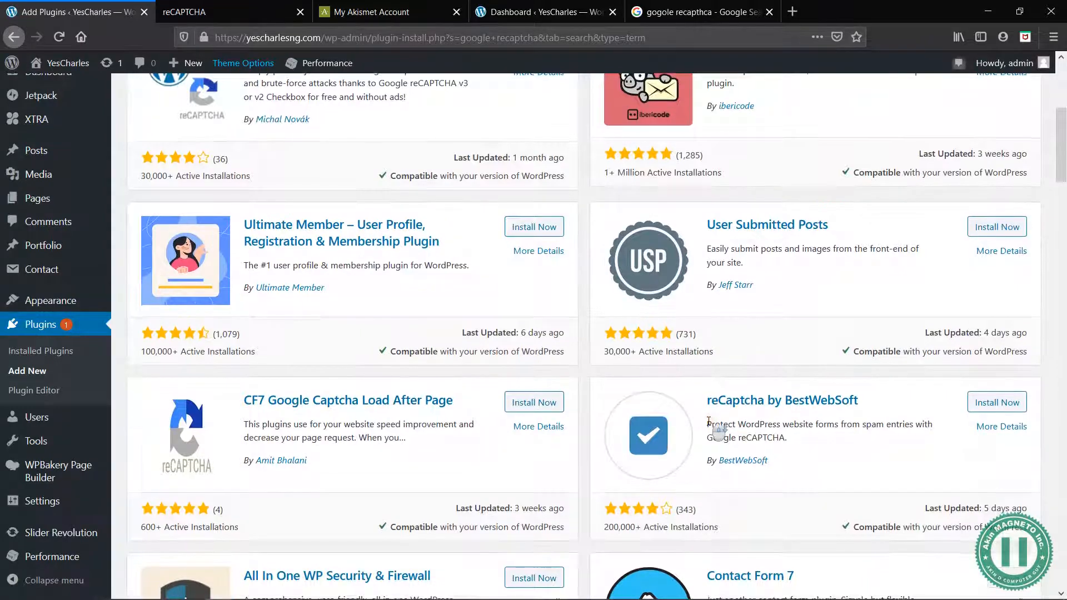
pyautogui.scroll(-3, 709, 420)
pyautogui.scroll(-5, 617, 298)
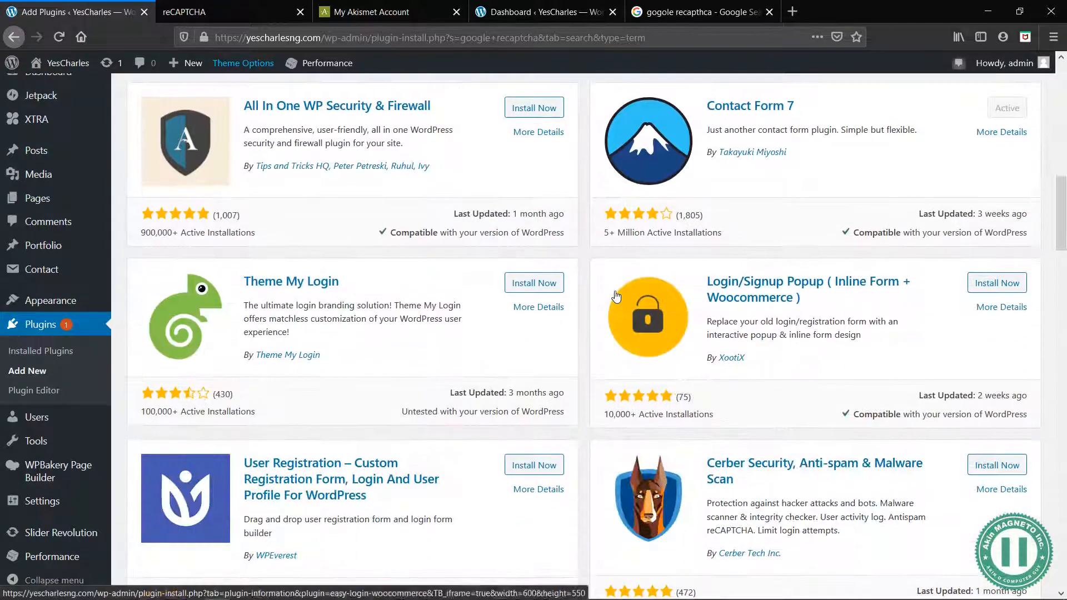
pyautogui.scroll(7, 486, 278)
pyautogui.scroll(5, 482, 276)
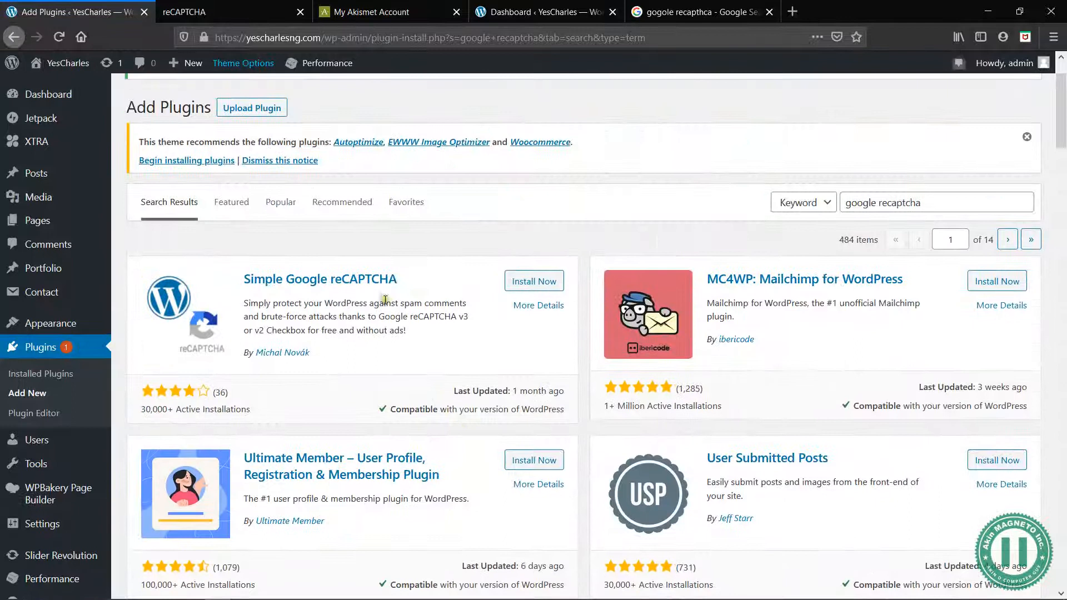
pyautogui.click(517, 288)
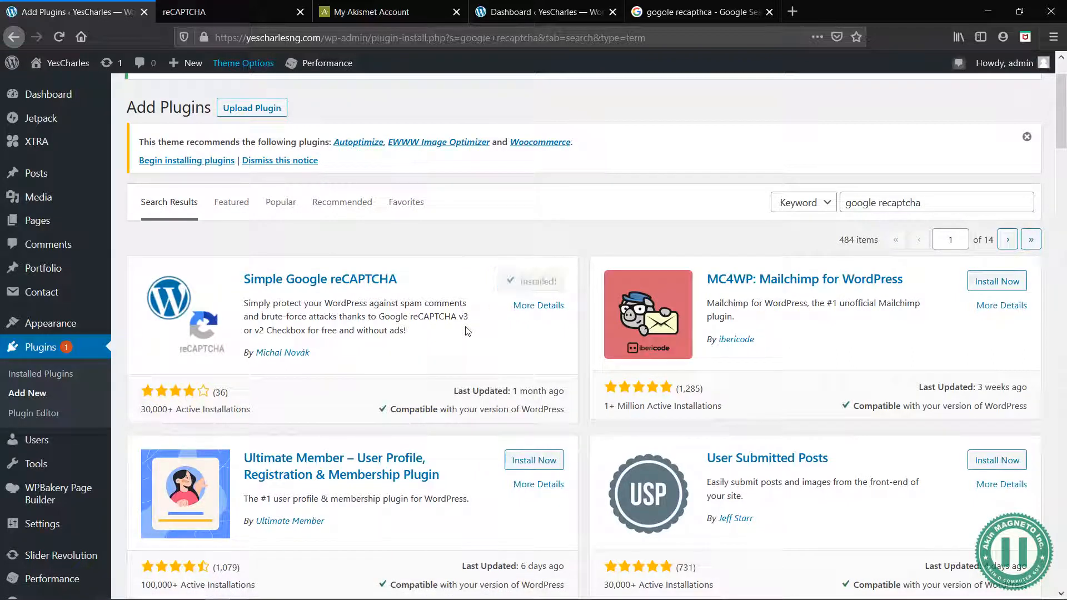
pyautogui.moveTo(392, 407); pyautogui.dragTo(526, 408)
pyautogui.click(525, 409)
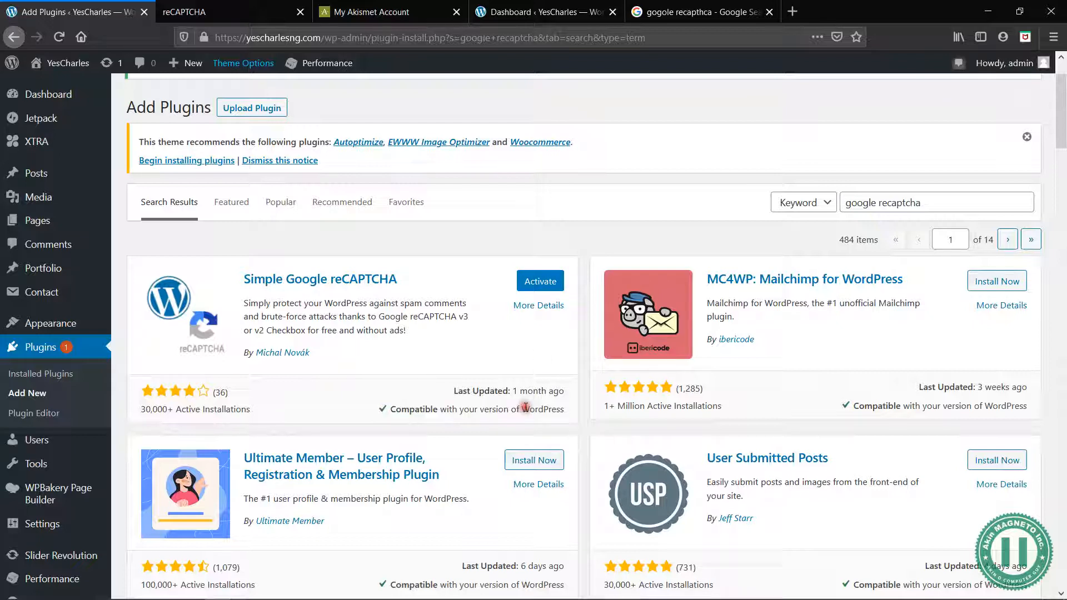
pyautogui.click(537, 282)
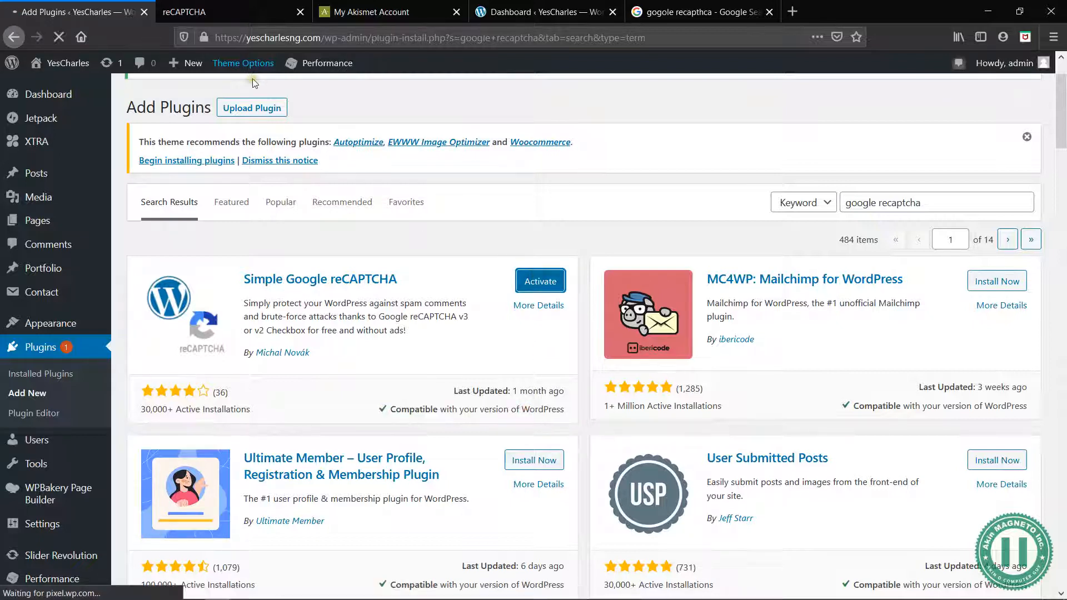
# Open Google's reCAPTCHA about page from the web search results
pyautogui.click(189, 11)
pyautogui.click(52, 5)
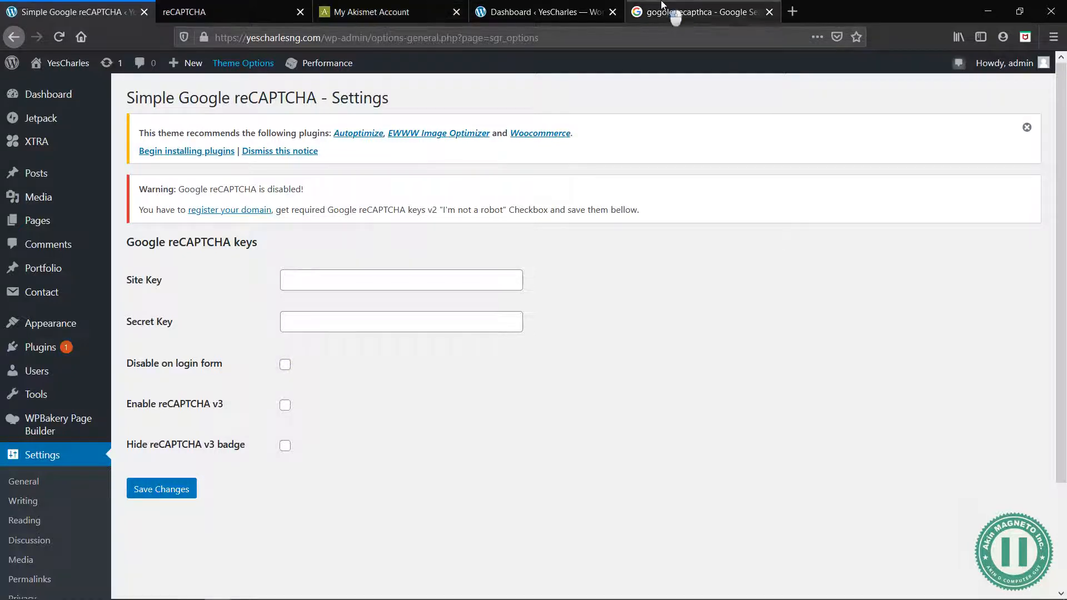
pyautogui.click(661, 4)
pyautogui.click(207, 198)
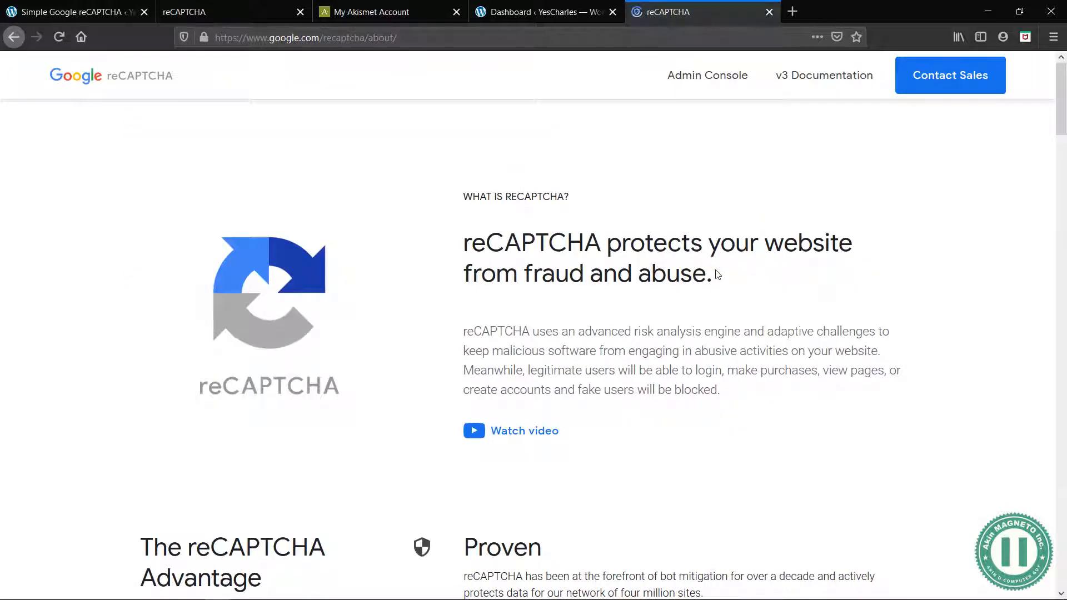
# Skim the reCAPTCHA overview page and open its Admin Console for registering a new site
pyautogui.scroll(-1, 533, 339)
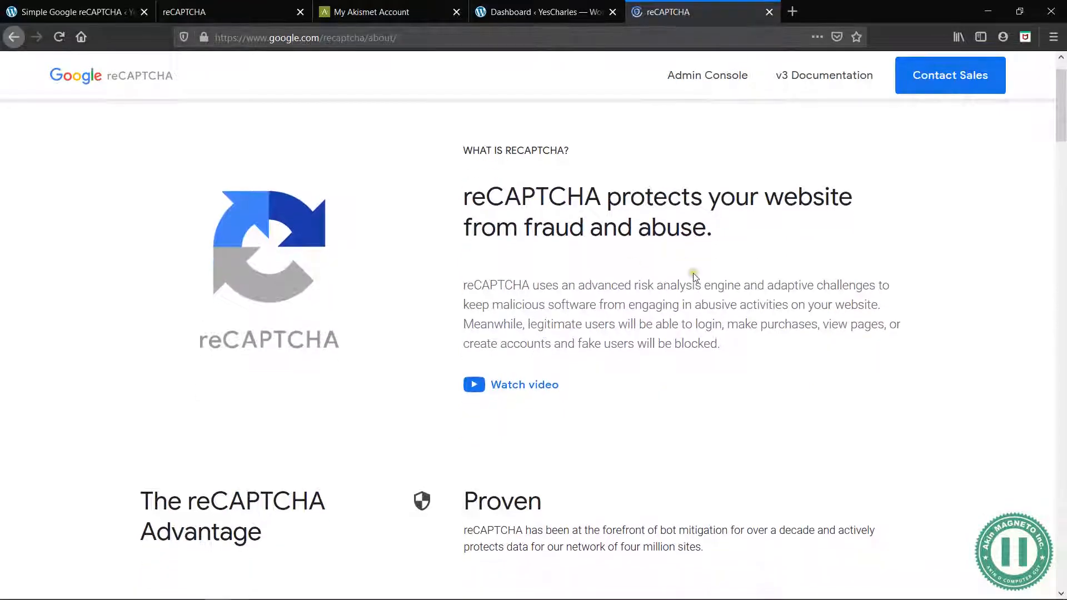
pyautogui.scroll(1, 693, 273)
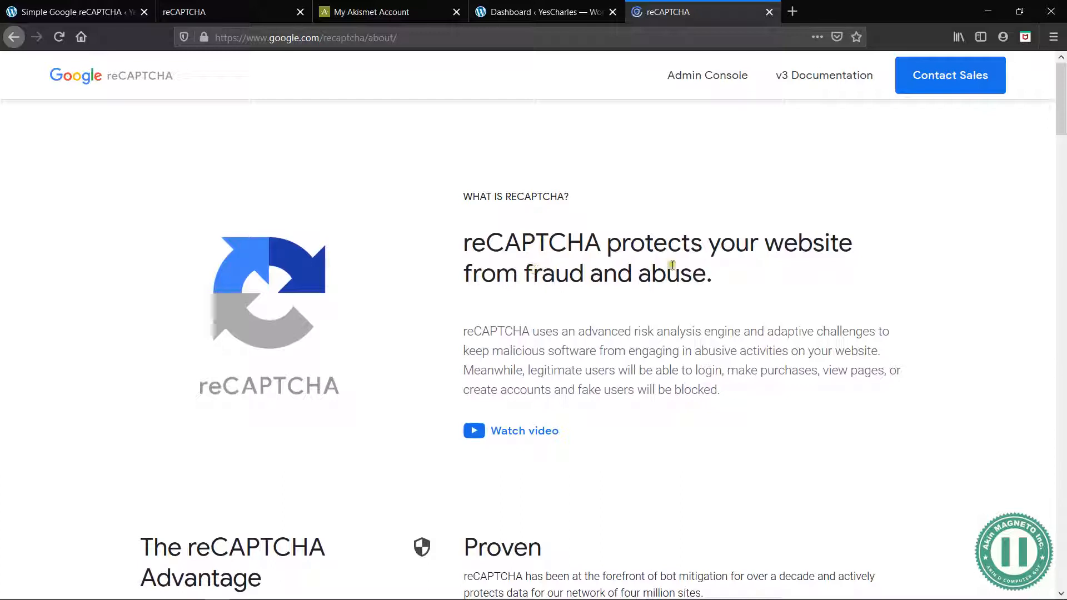
pyautogui.moveTo(713, 274); pyautogui.dragTo(458, 245)
pyautogui.scroll(-10, 637, 298)
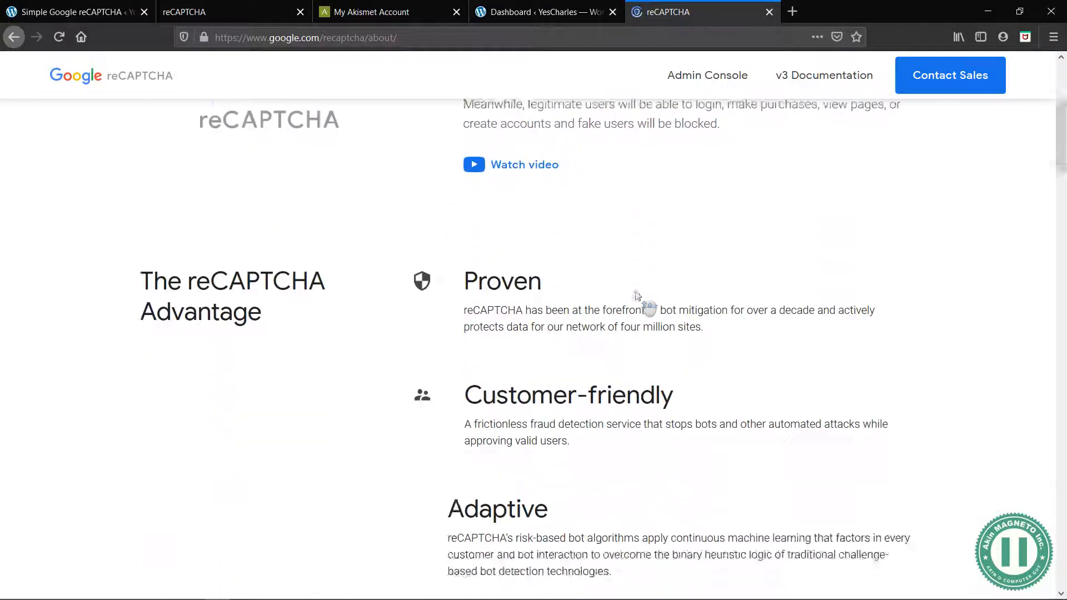
pyautogui.scroll(-15, 576, 370)
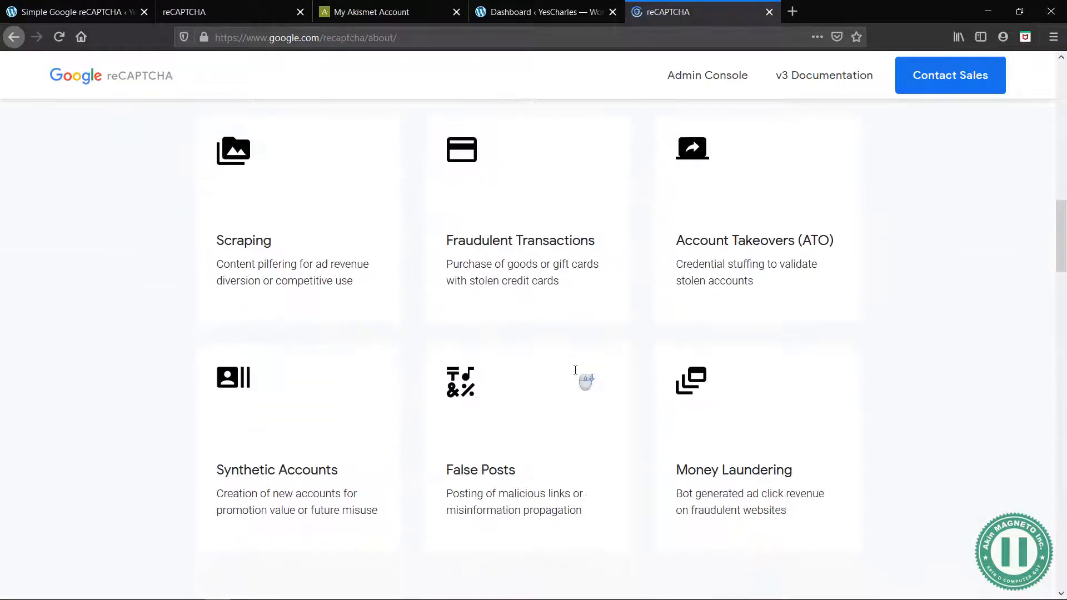
pyautogui.scroll(20, 578, 380)
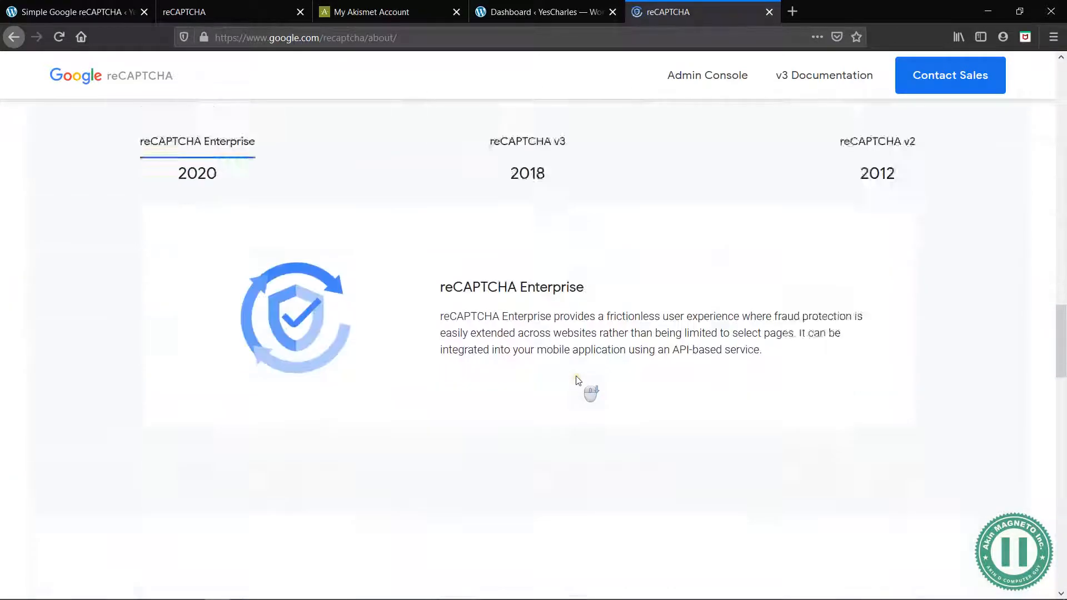
pyautogui.click(709, 75)
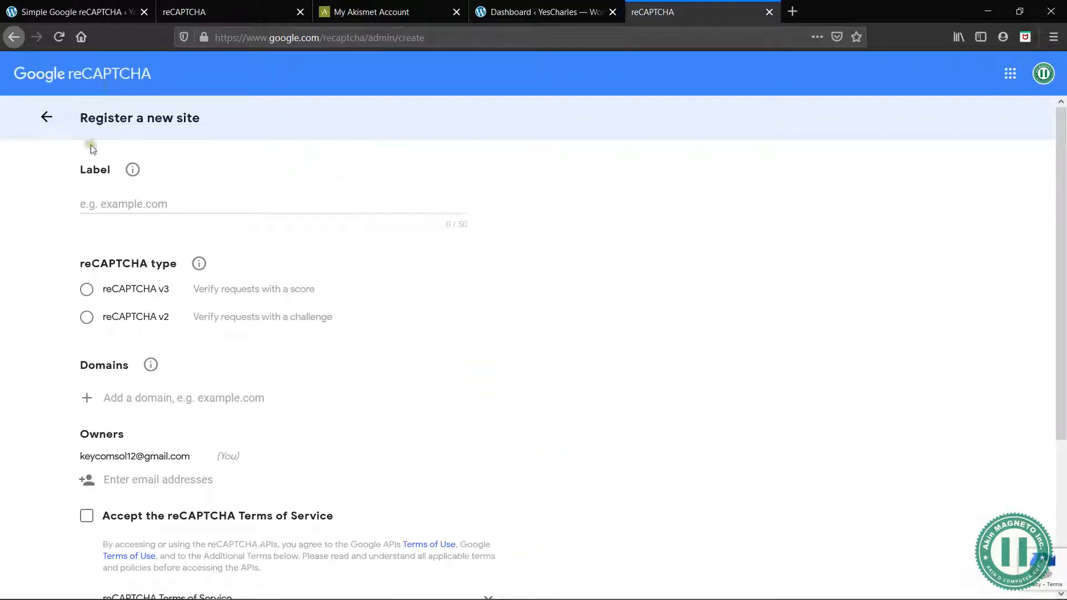
# Fill in the new site registration with the label YesCharlesng, type reCAPTCHA v3 and domain yescharlesng.com
pyautogui.click(123, 204)
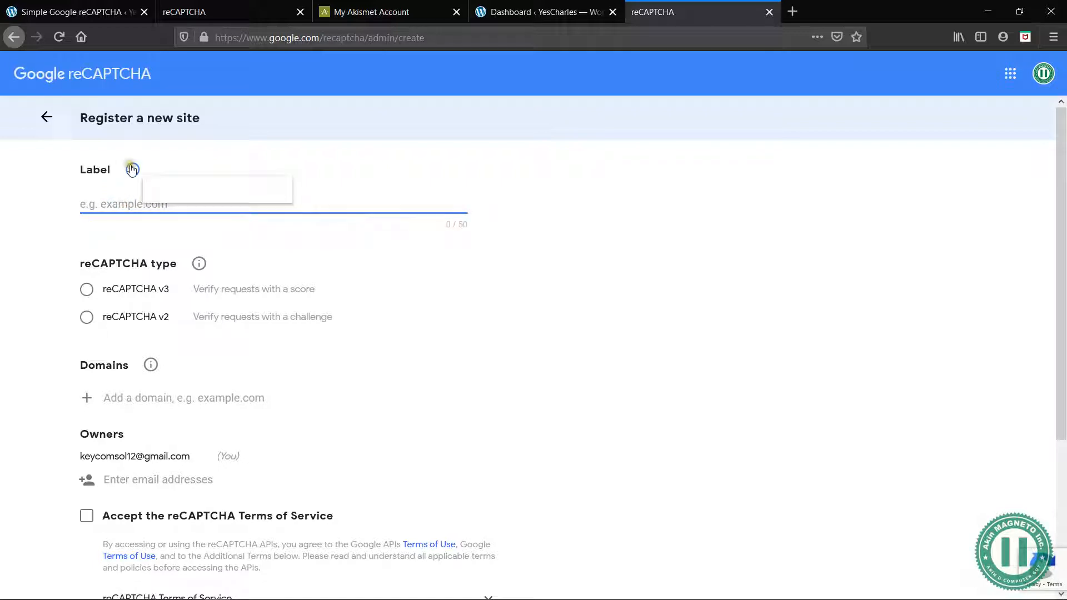
pyautogui.write('YesCharlesng')
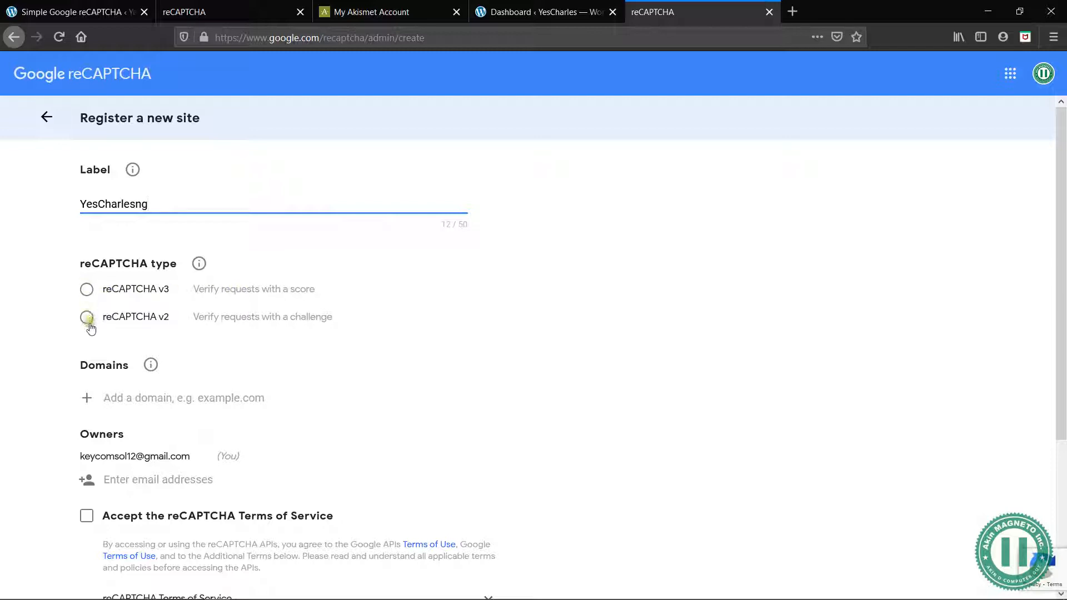
pyautogui.click(87, 290)
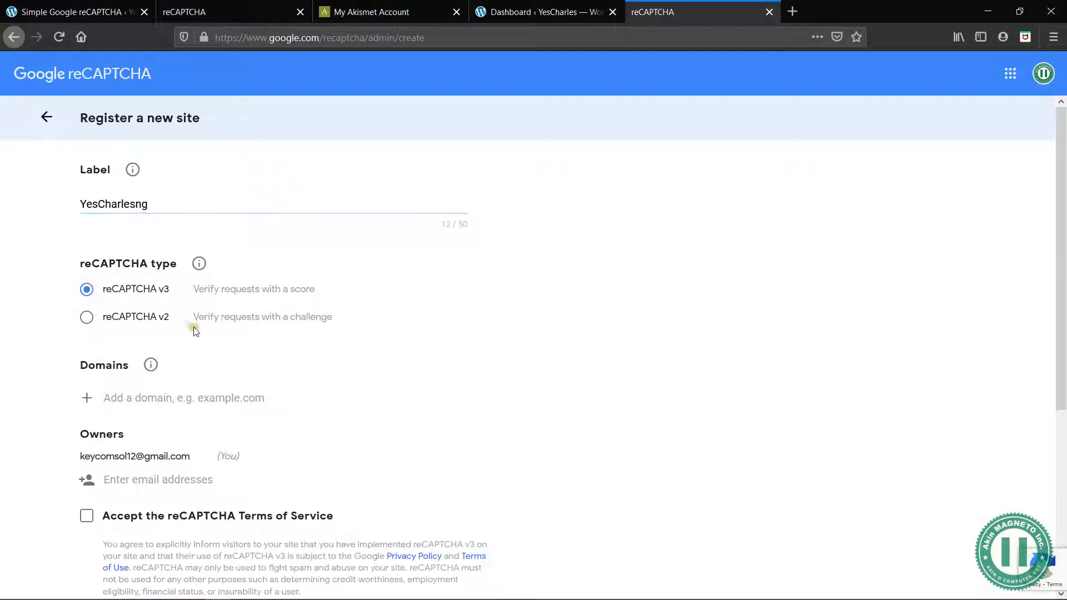
pyautogui.click(136, 399)
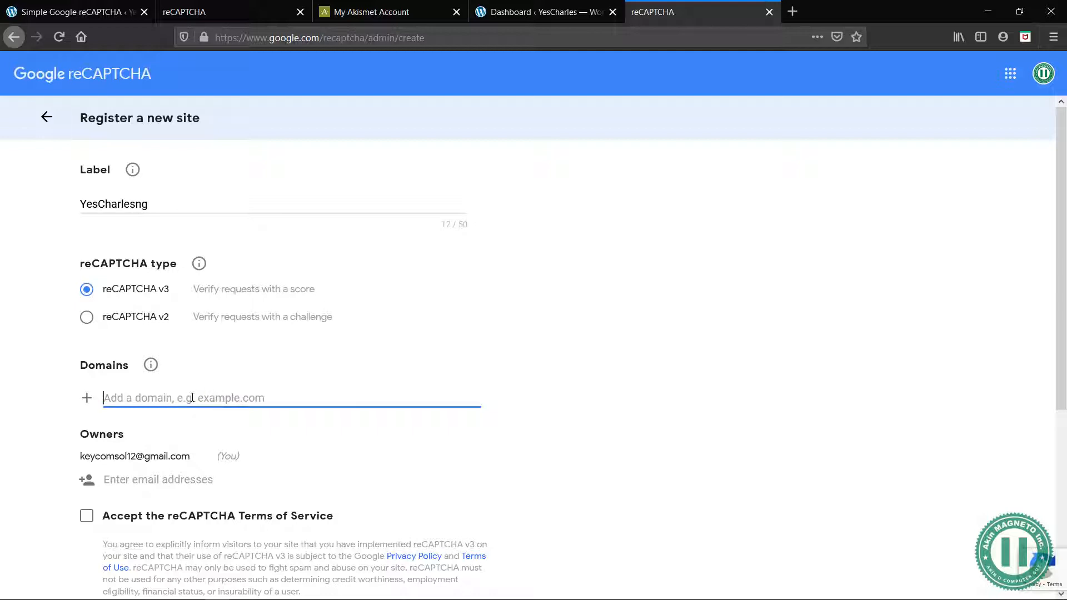
pyautogui.write('charlesng.com')
pyautogui.click(89, 405)
# Accept the reCAPTCHA Terms of Service and submit the site registration
pyautogui.scroll(-4, 456, 434)
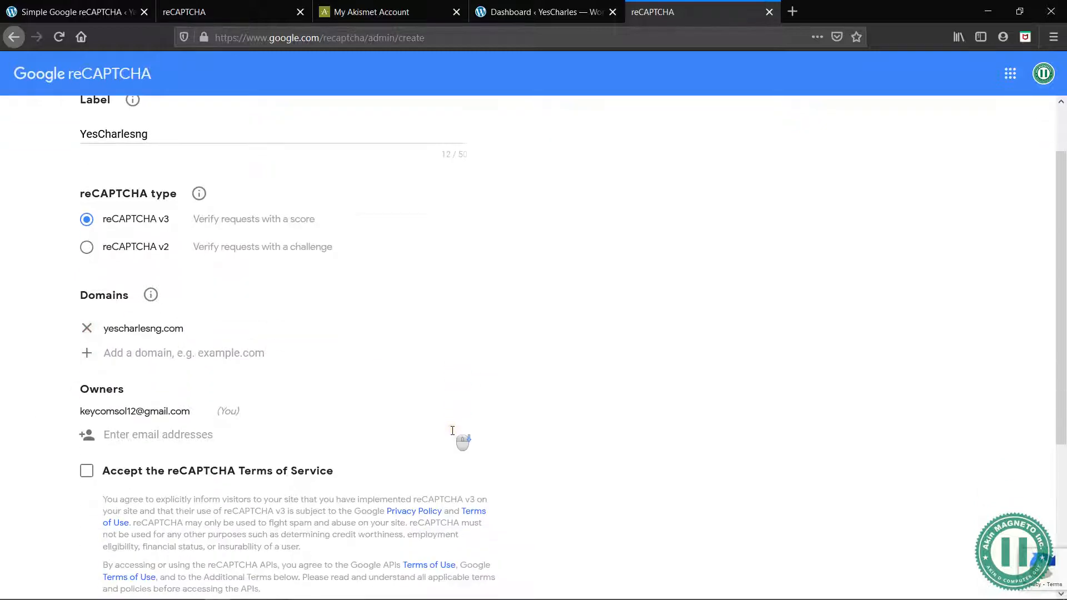
pyautogui.click(87, 347)
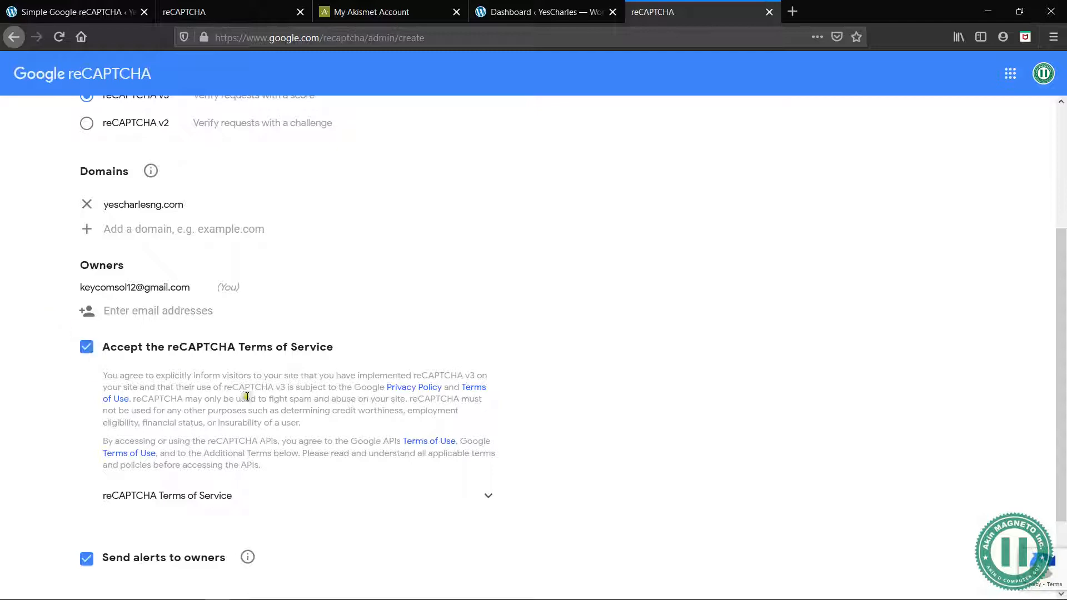
pyautogui.scroll(-2, 285, 419)
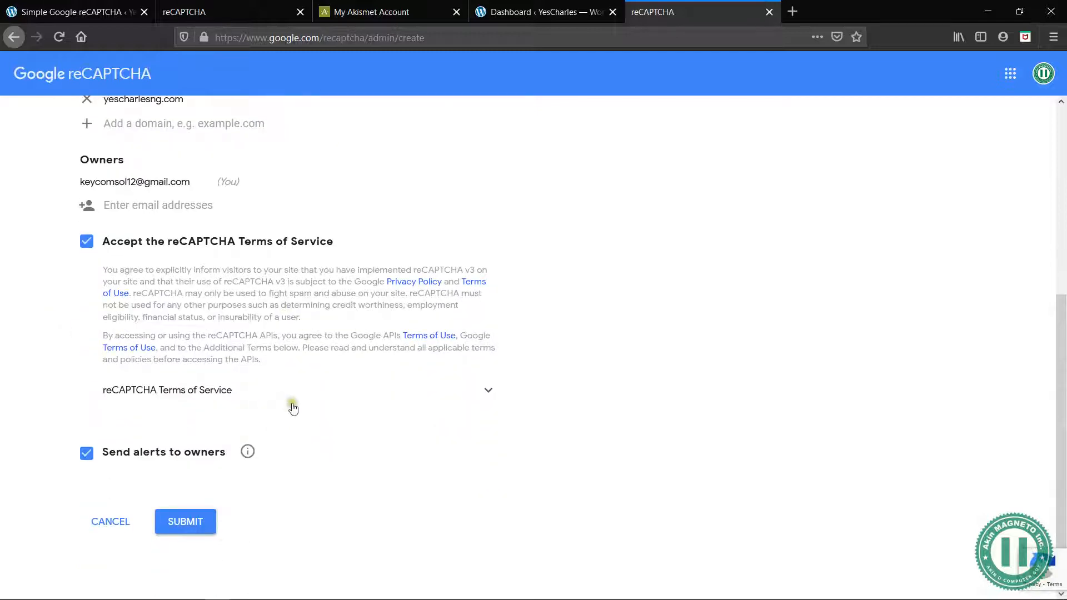
pyautogui.scroll(6, 293, 414)
pyautogui.scroll(-1, 285, 404)
pyautogui.scroll(-5, 286, 404)
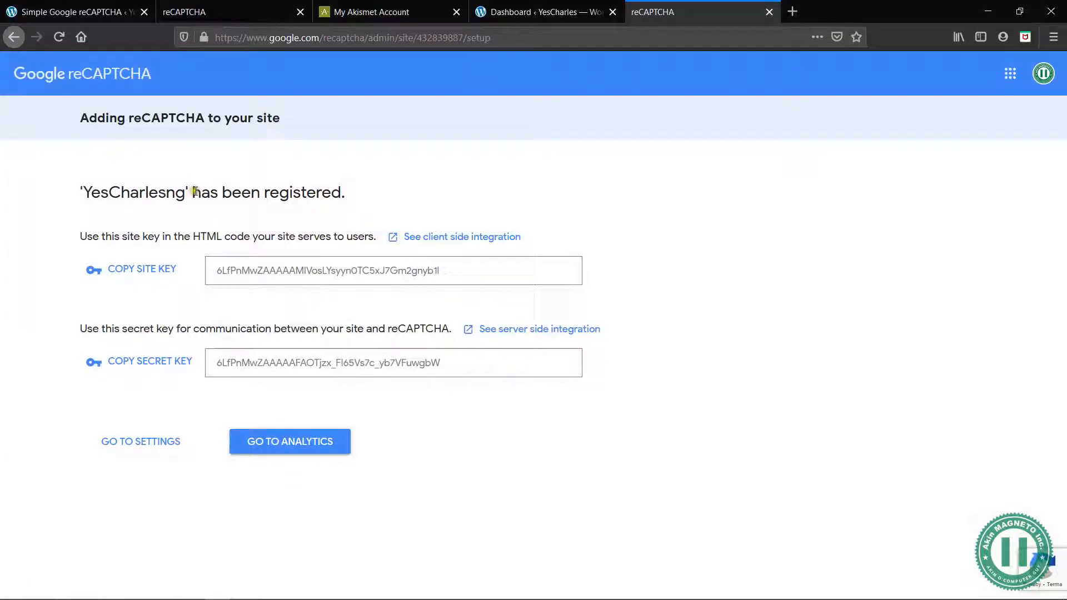
# Copy the reCAPTCHA site key of the newly registered site
pyautogui.moveTo(90, 195); pyautogui.dragTo(352, 193)
pyautogui.click(353, 196)
pyautogui.click(141, 269)
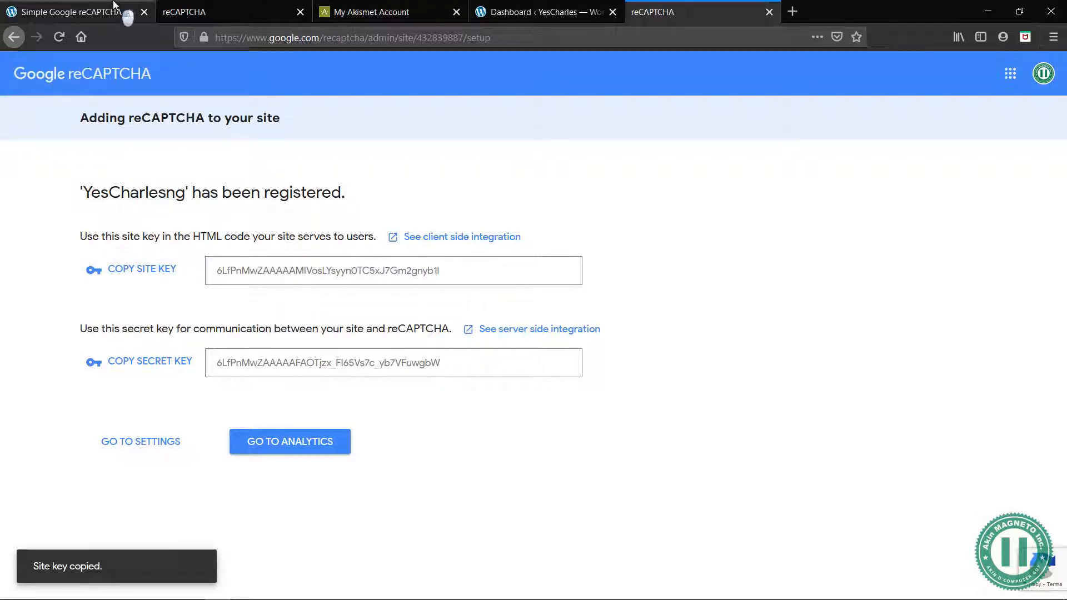
# Paste the copied reCAPTCHA site key into the Site Key setting of Simple Google reCAPTCHA
pyautogui.click(84, 12)
pyautogui.click(327, 281)
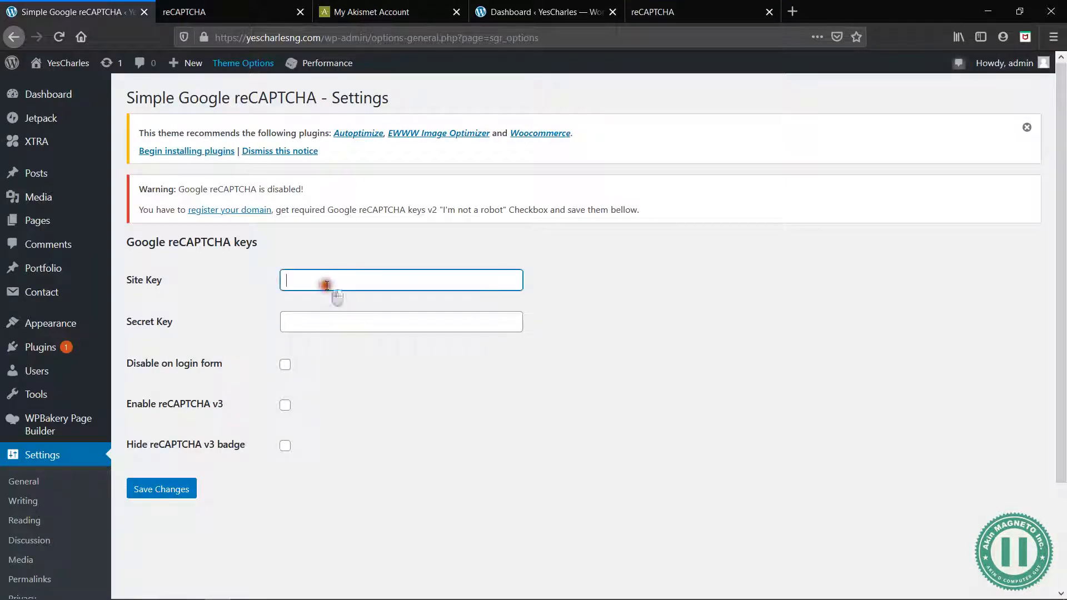
pyautogui.rightClick(328, 285)
pyautogui.click(369, 337)
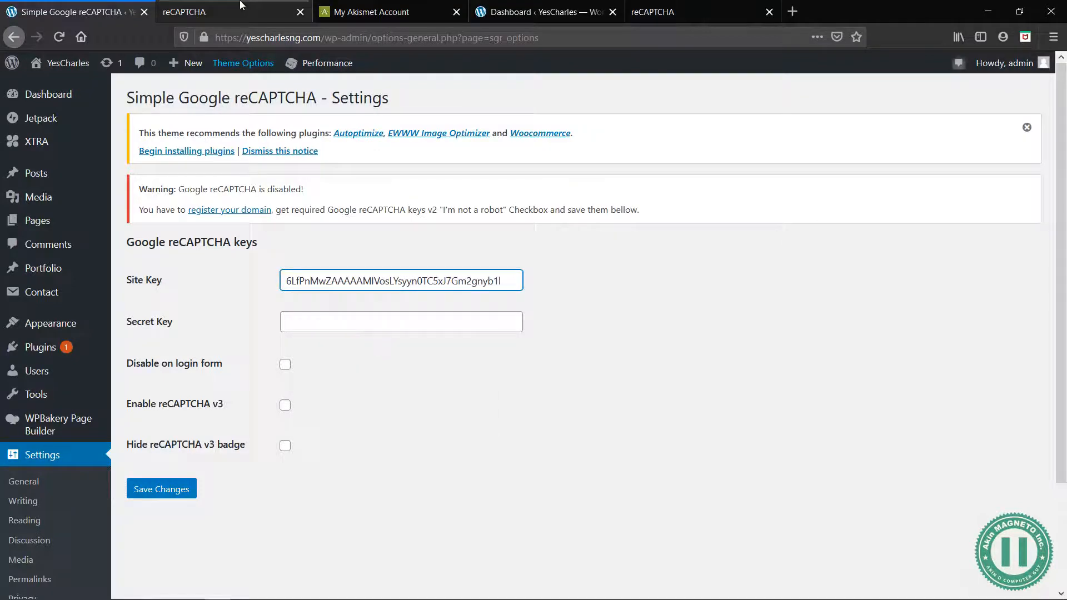
# Copy the secret key from the reCAPTCHA registration page and paste it into the plugin's Secret Key setting
pyautogui.click(245, 11)
pyautogui.click(702, 7)
pyautogui.click(160, 360)
pyautogui.click(151, 7)
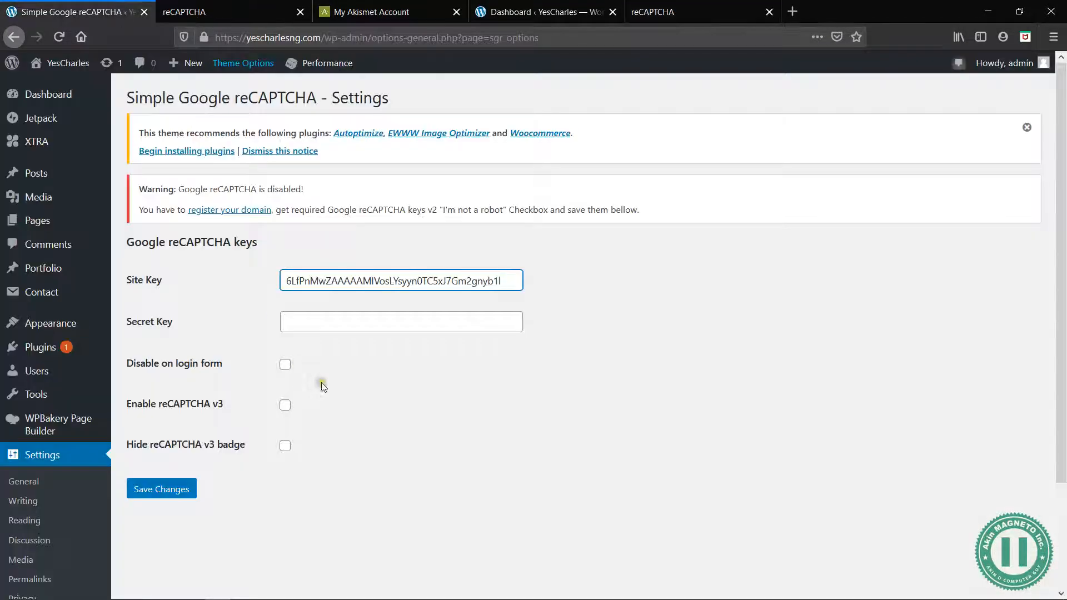
pyautogui.click(318, 326)
pyautogui.rightClick(319, 326)
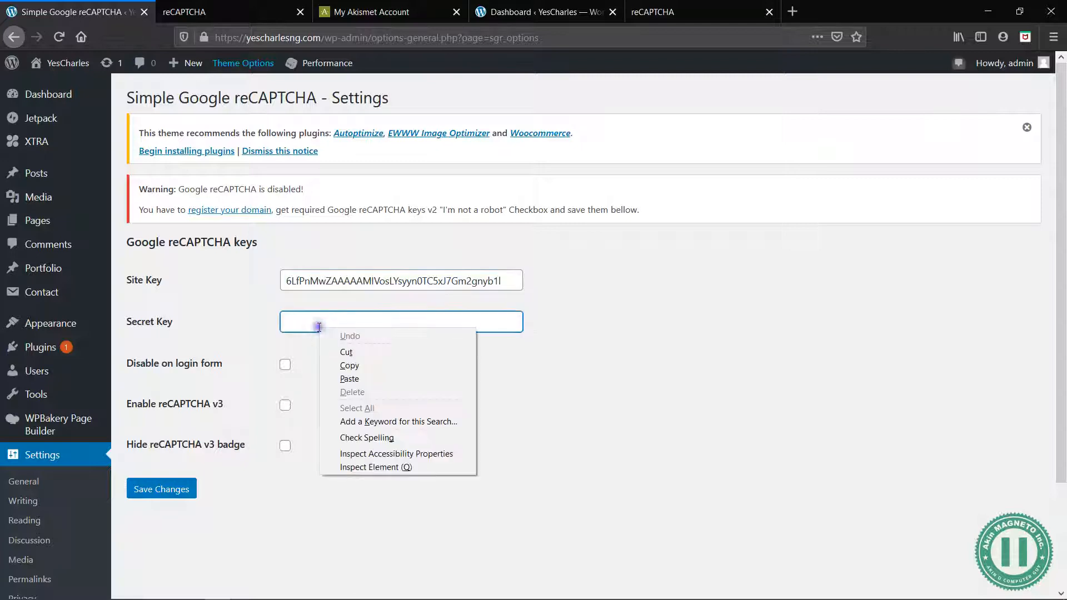
pyautogui.click(376, 378)
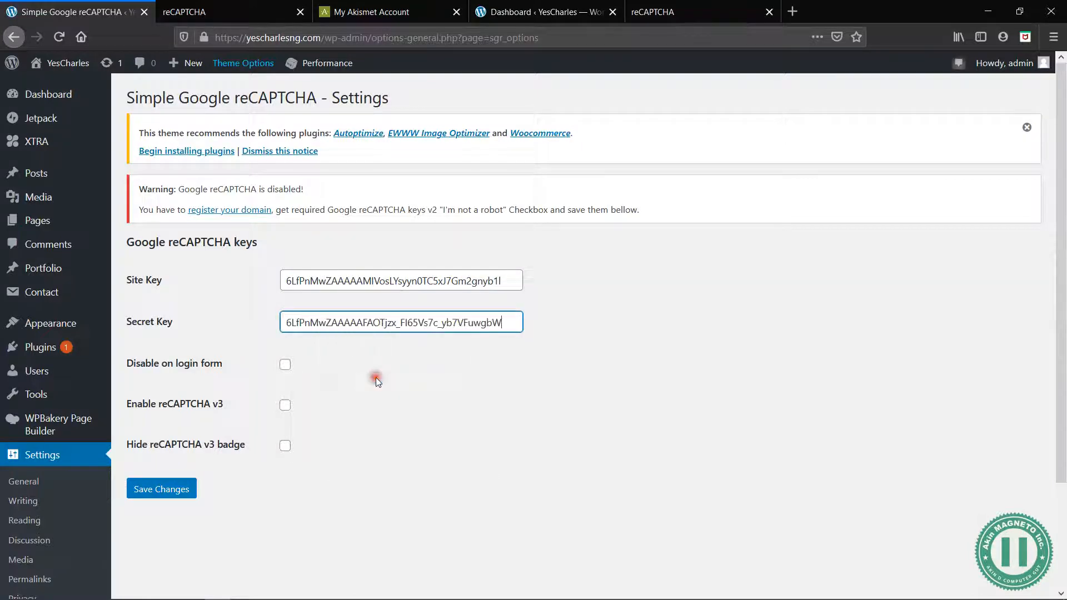
# Enable reCAPTCHA v3, hide the v3 badge and save the Simple Google reCAPTCHA settings
pyautogui.click(284, 411)
pyautogui.click(285, 406)
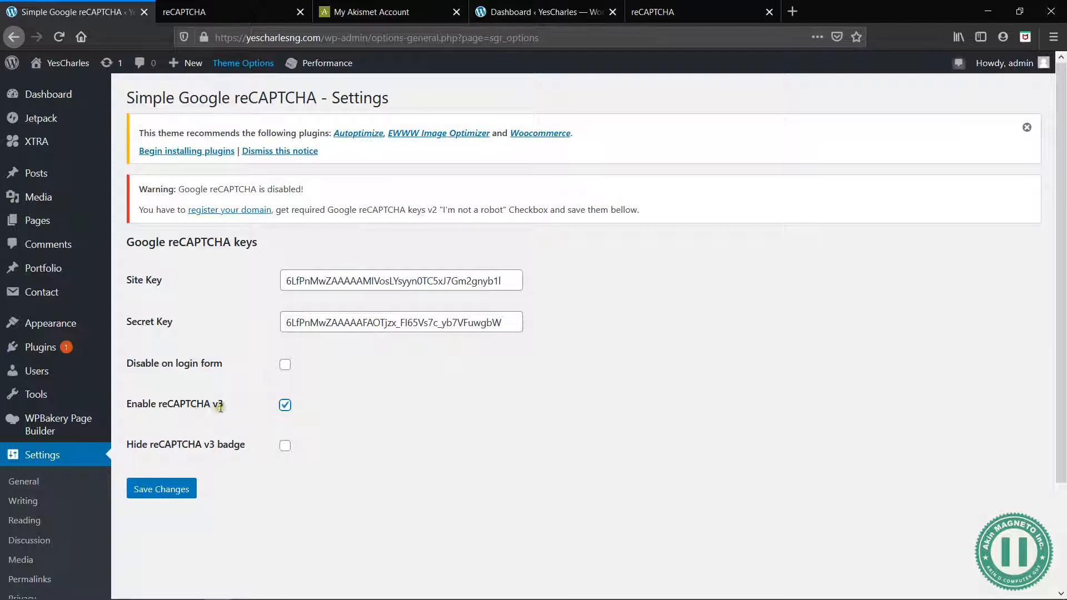
pyautogui.click(283, 449)
pyautogui.click(232, 309)
pyautogui.click(320, 210)
pyautogui.moveTo(320, 210); pyautogui.dragTo(365, 209)
pyautogui.click(365, 209)
pyautogui.click(595, 211)
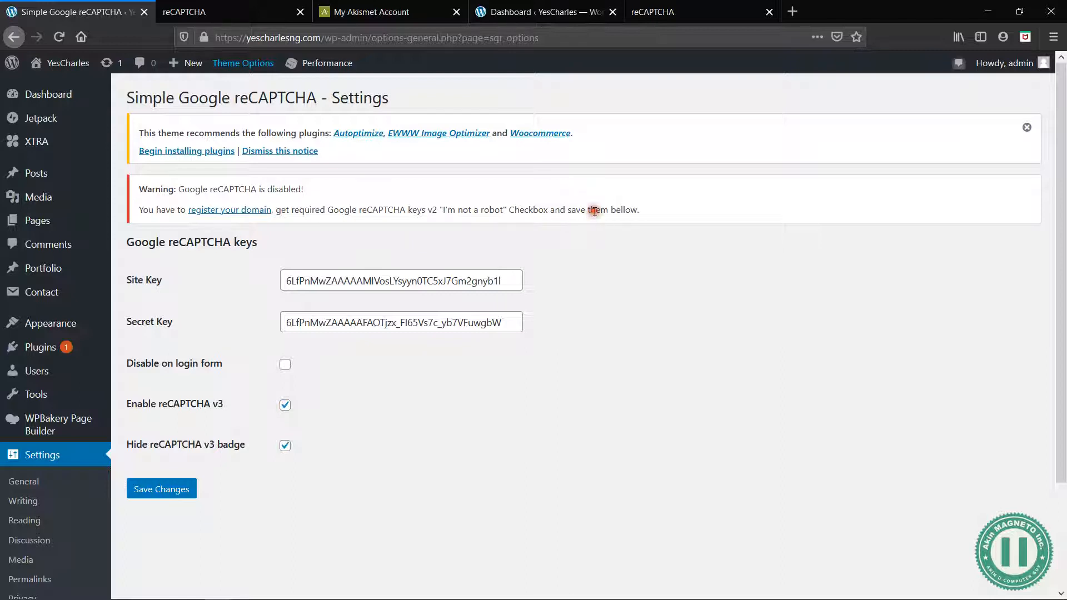
pyautogui.click(170, 490)
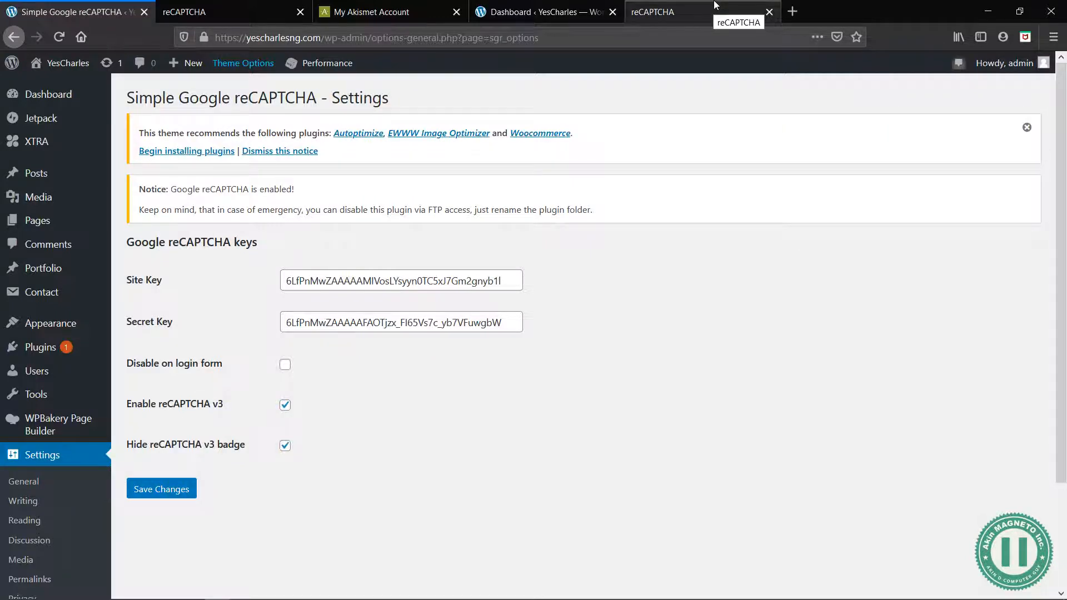
pyautogui.click(545, 12)
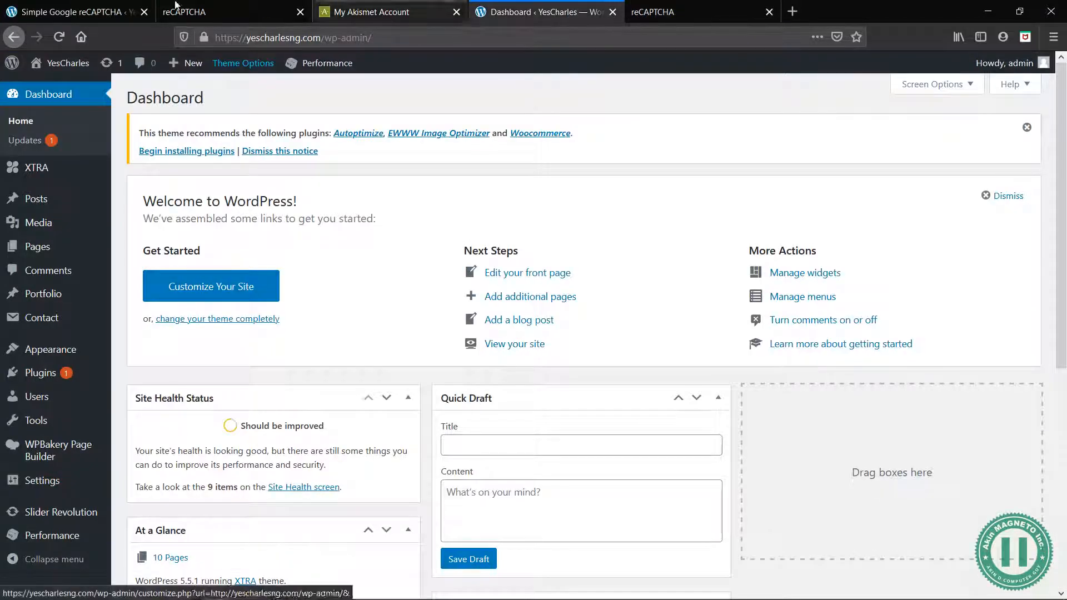
pyautogui.click(73, 5)
pyautogui.click(158, 490)
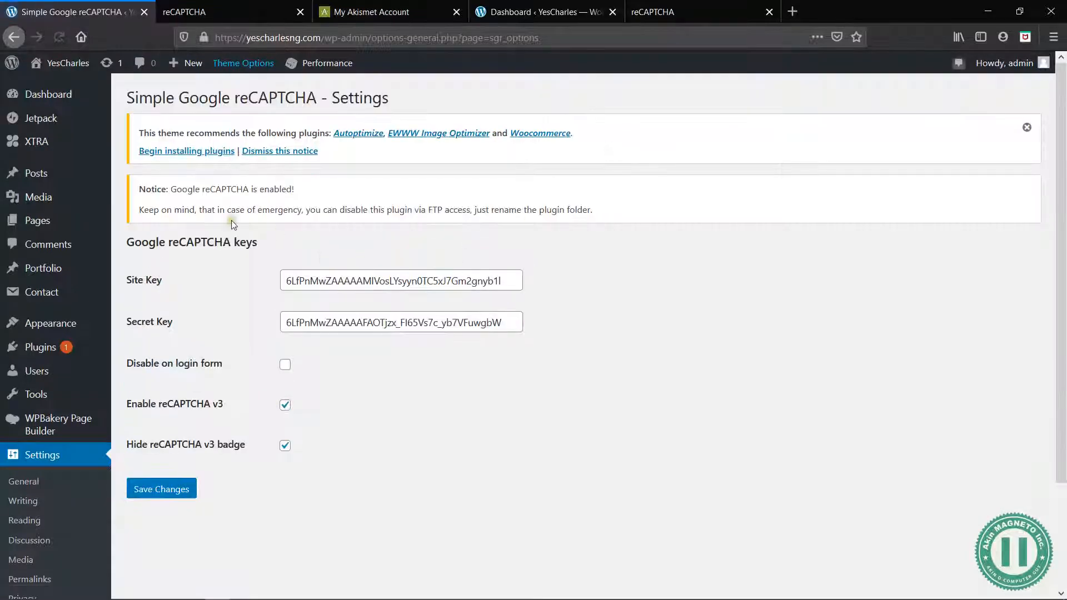
# Visit the live YesCharles site and look through the home page from the services to the quote form
pyautogui.scroll(-2, 97, 400)
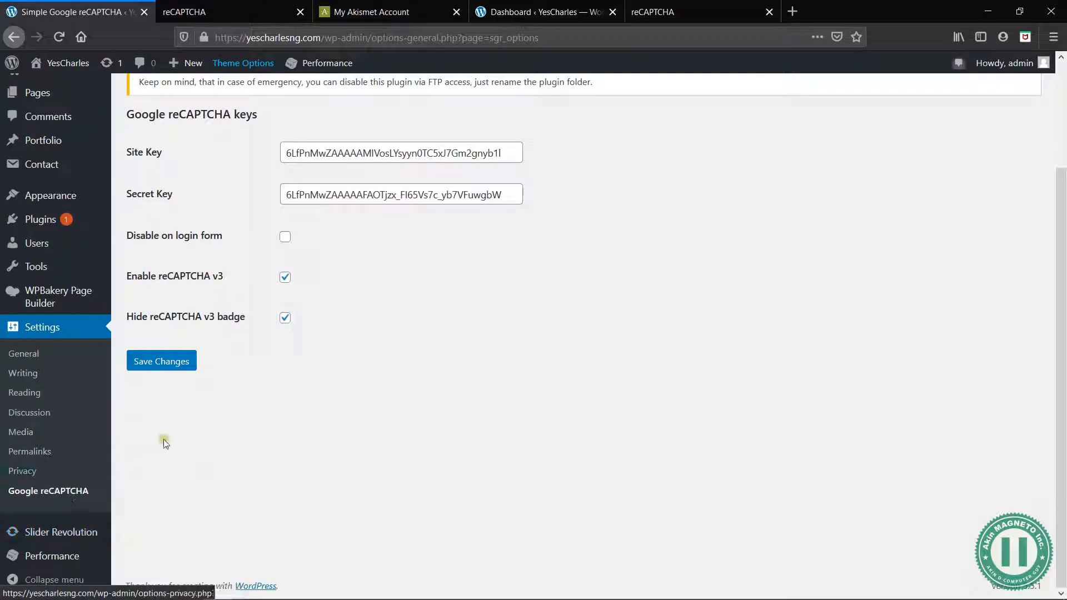
pyautogui.scroll(1, 201, 441)
pyautogui.scroll(2, 201, 441)
pyautogui.moveTo(57, 69)
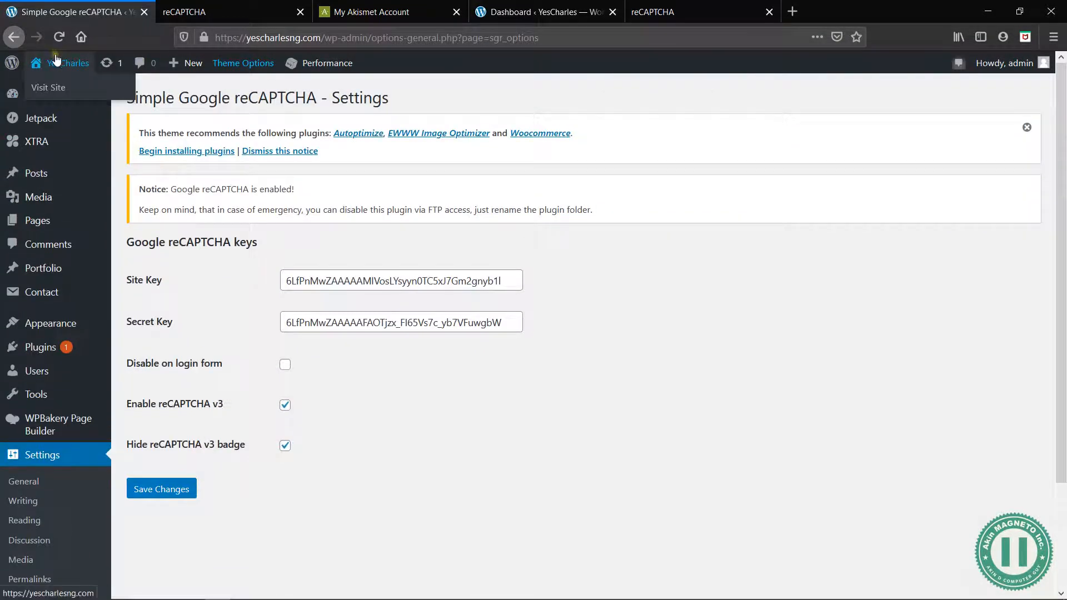
pyautogui.click(52, 88)
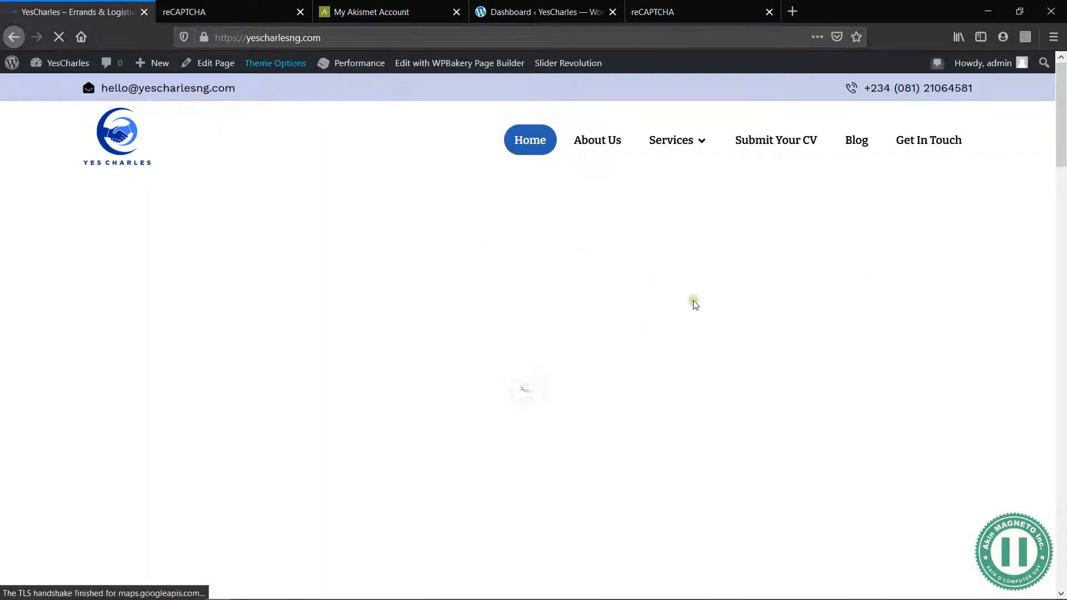
pyautogui.scroll(-15, 619, 392)
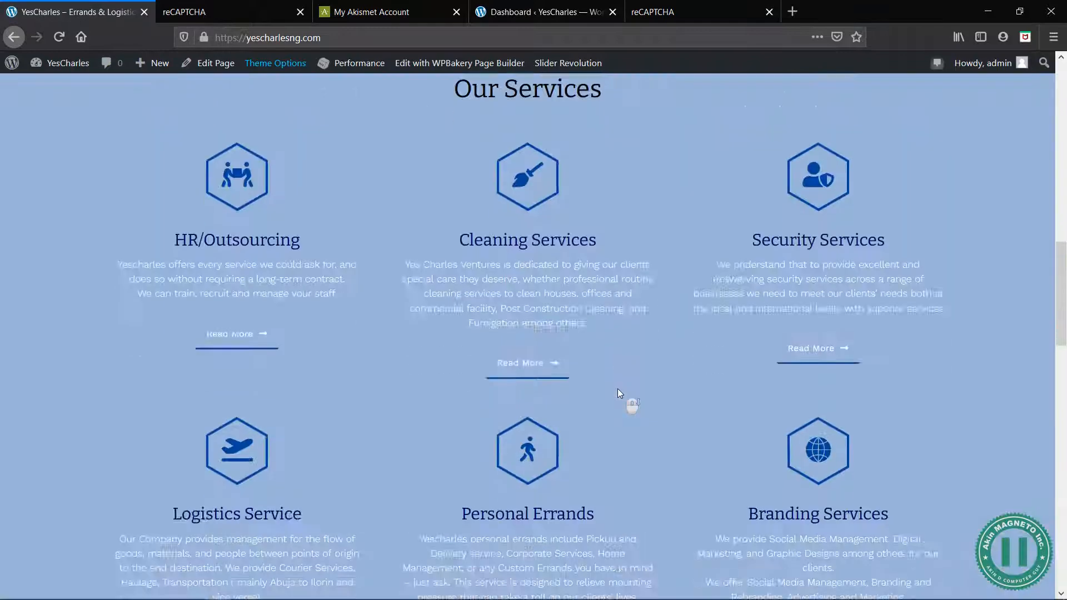
pyautogui.scroll(-5, 620, 392)
pyautogui.scroll(5, 620, 392)
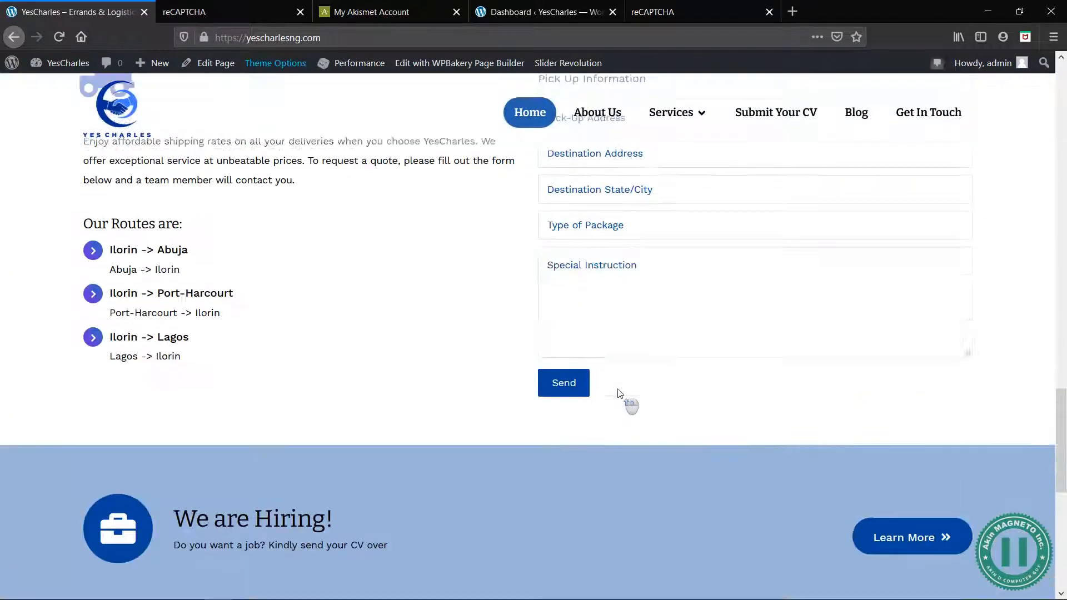
pyautogui.scroll(15, 619, 393)
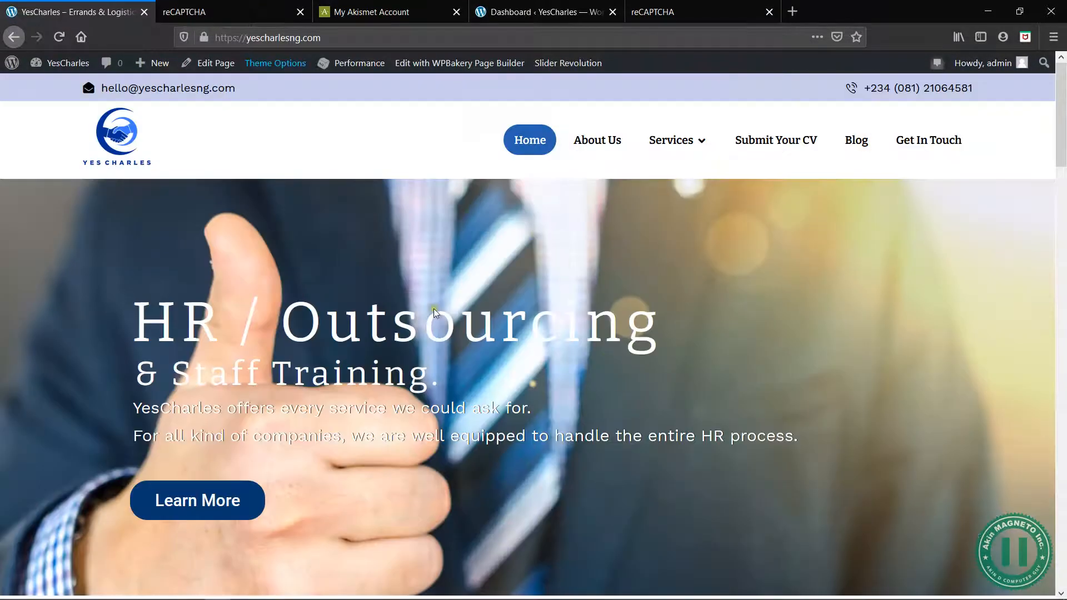
# Open the Get In Touch page and examine its map and contact form
pyautogui.click(928, 144)
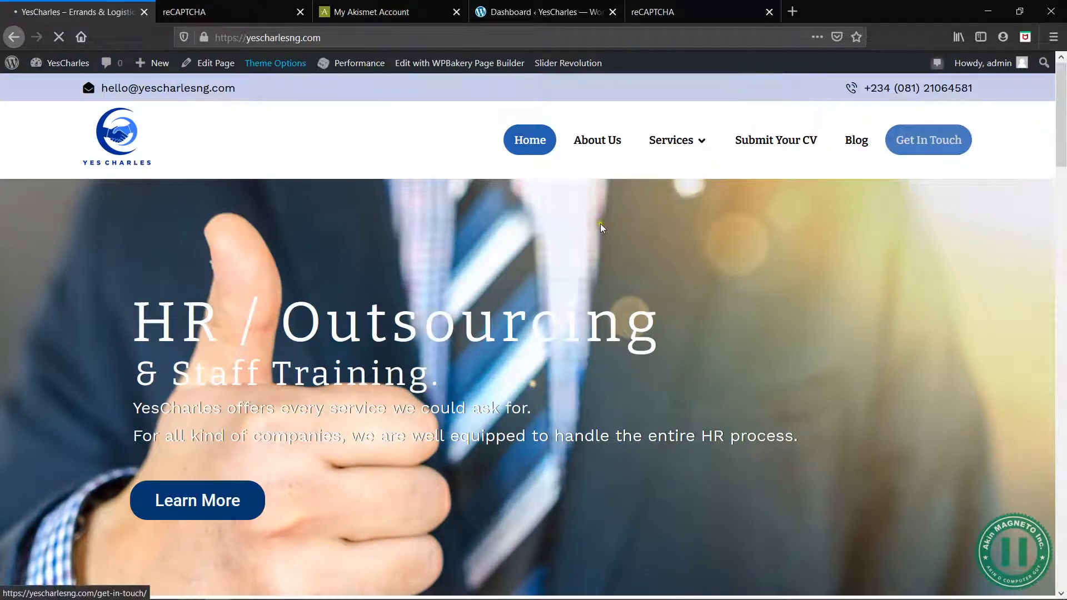
pyautogui.scroll(-8, 598, 431)
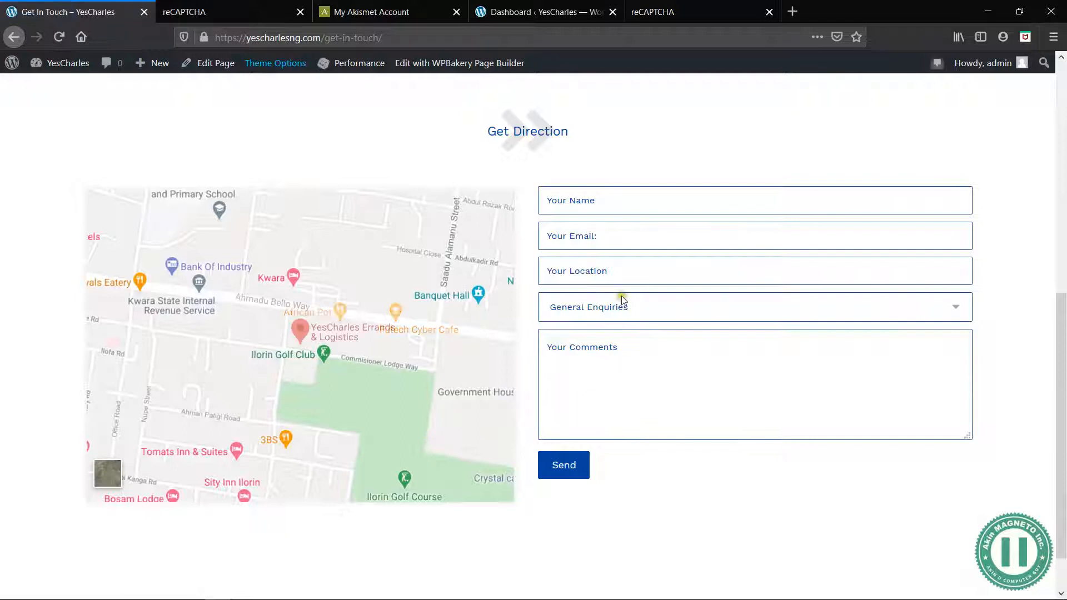
pyautogui.click(577, 209)
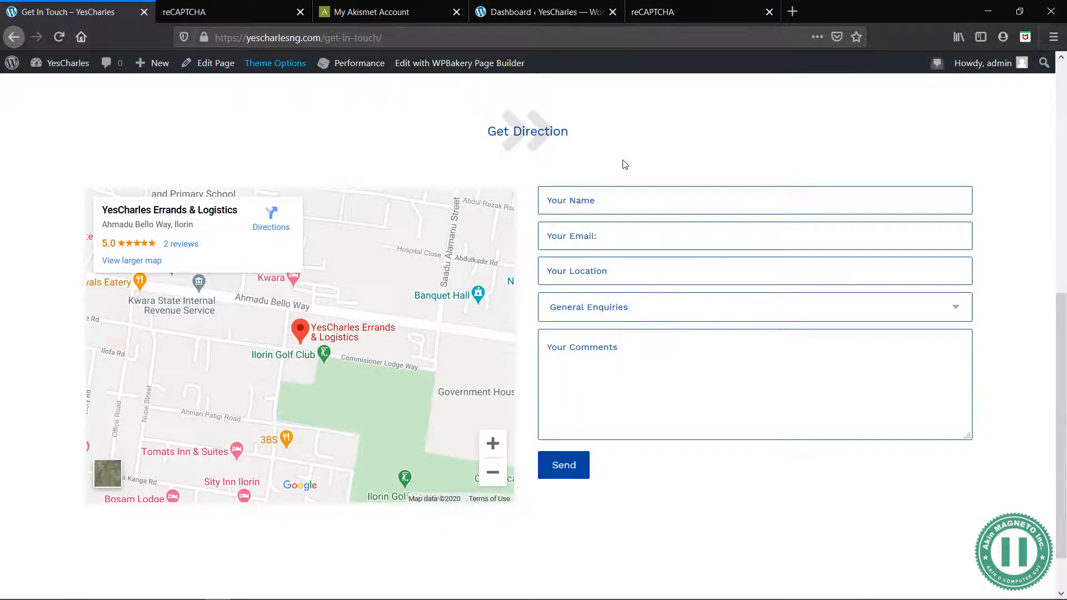
pyautogui.scroll(8, 624, 165)
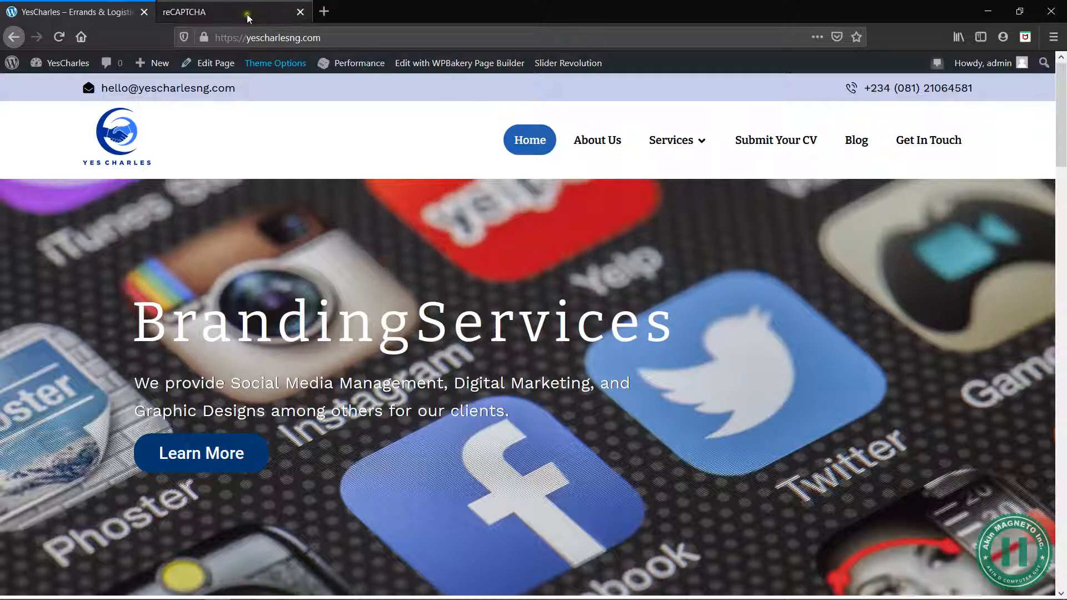
# Open seositecheckup.com in a new browser tab
pyautogui.click(323, 12)
pyautogui.write('seosite')
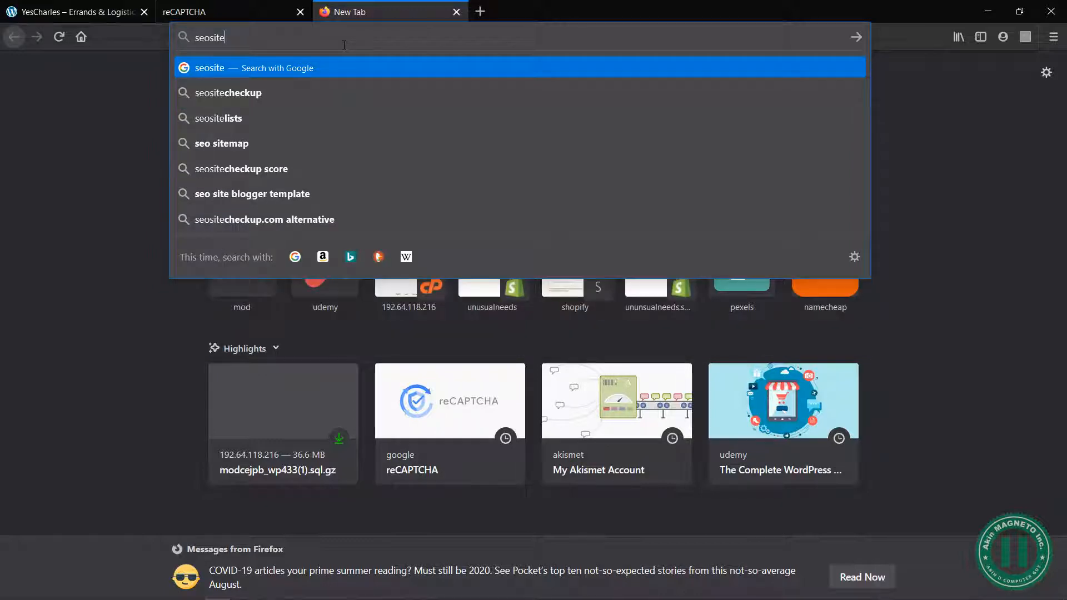
pyautogui.write('checkup.co')
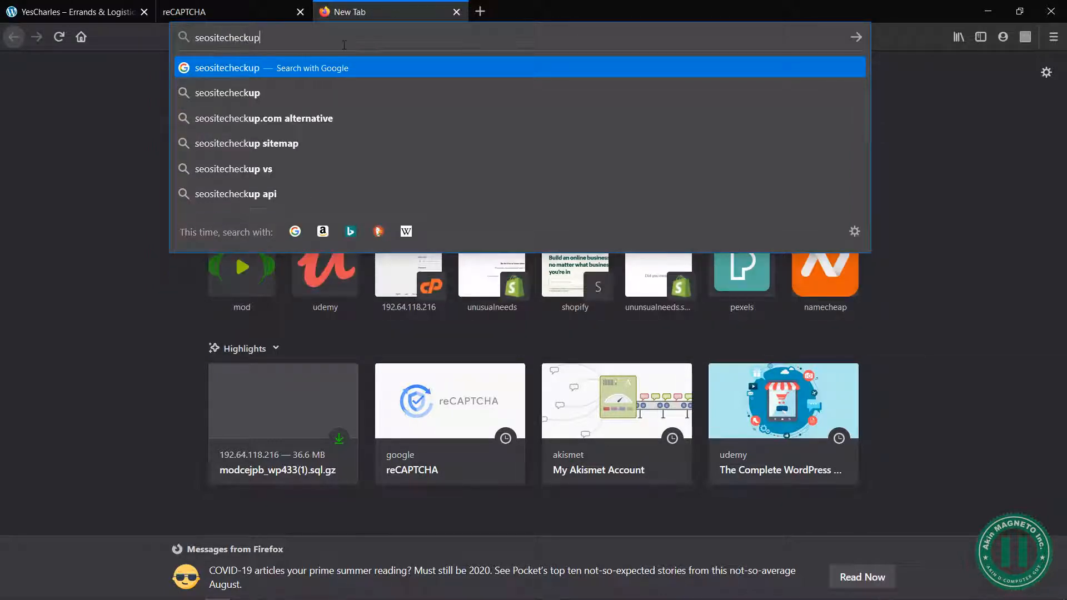
pyautogui.write('m')
pyautogui.press('Return')
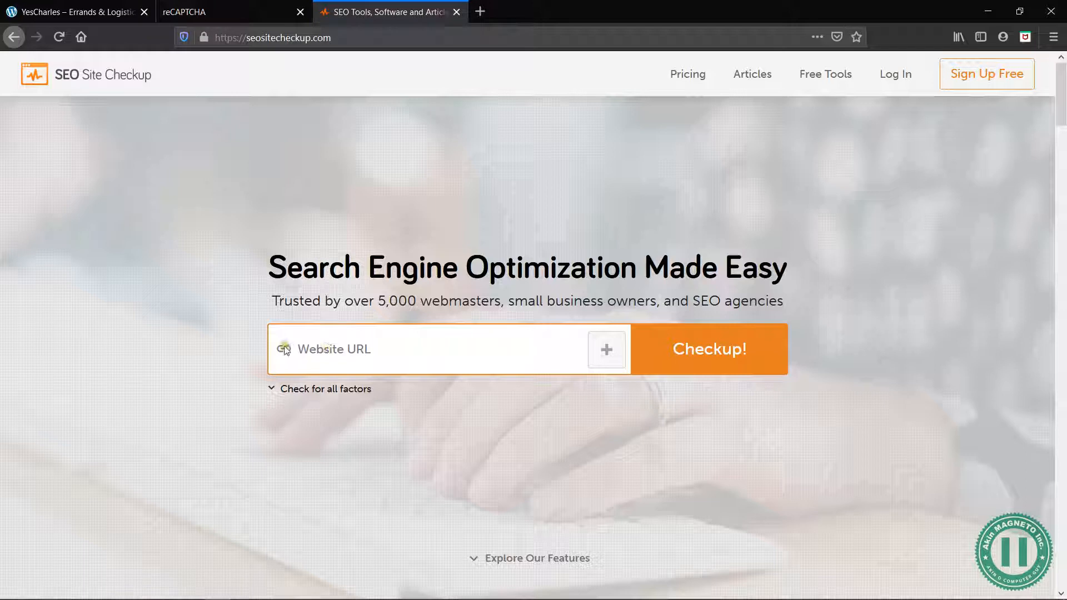
# Run an SEO checkup for the website yescharlesng.com
pyautogui.click(350, 349)
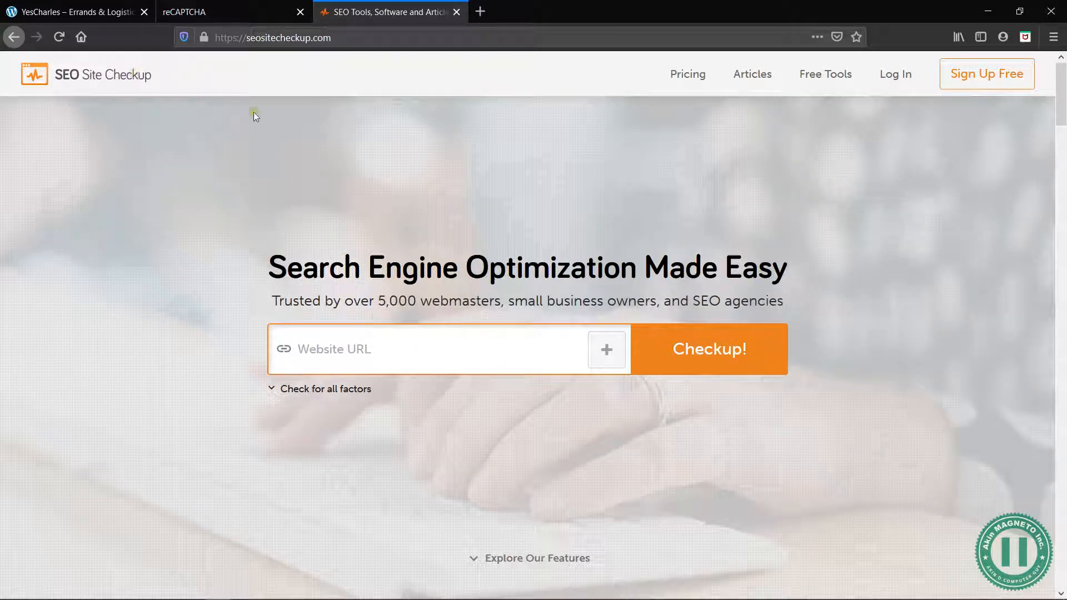
pyautogui.write('yescharlesng.com')
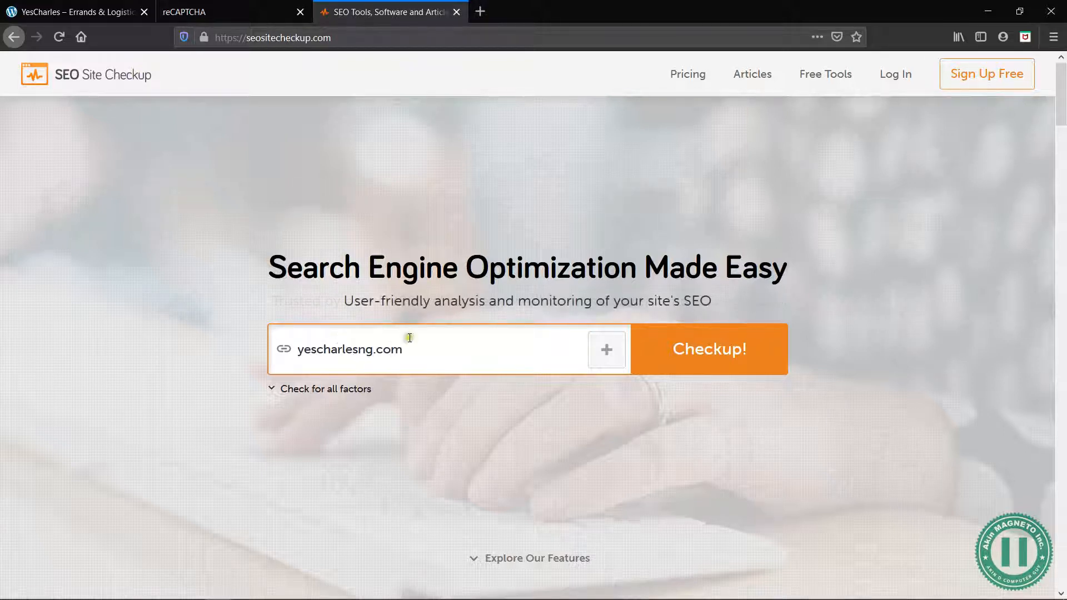
pyautogui.click(709, 363)
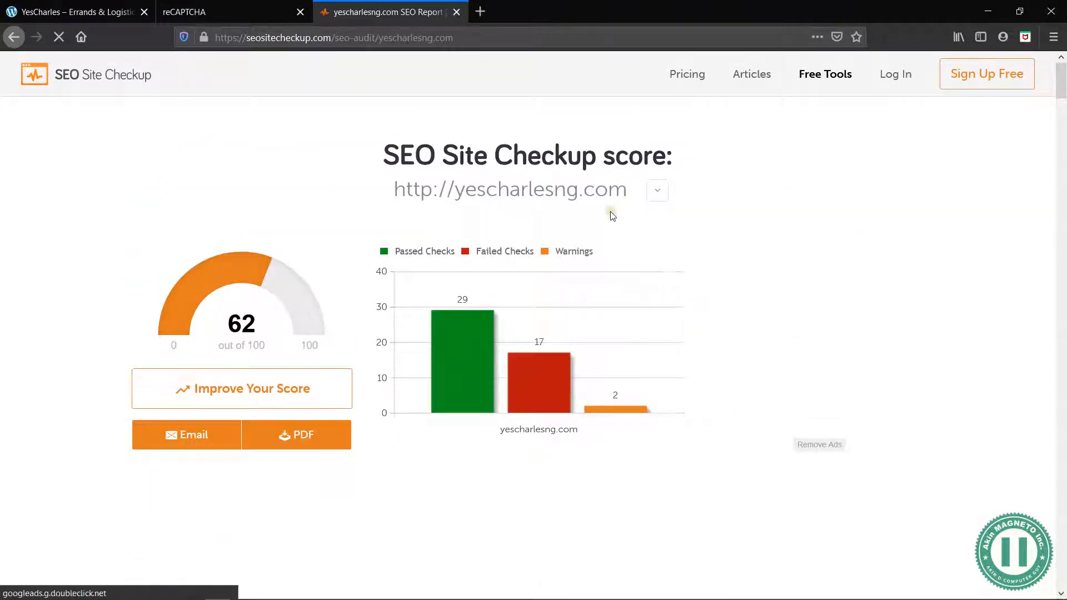
# Review the SEO report's overall score, its check summary chart and the Meta Title Test
pyautogui.scroll(-5, 752, 369)
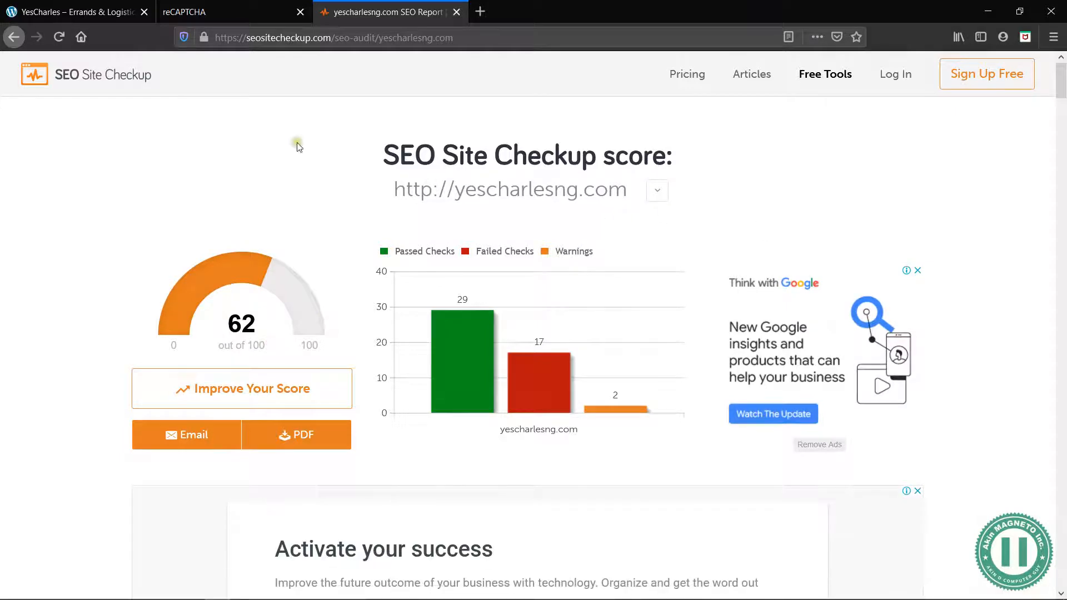
pyautogui.scroll(-10, 314, 184)
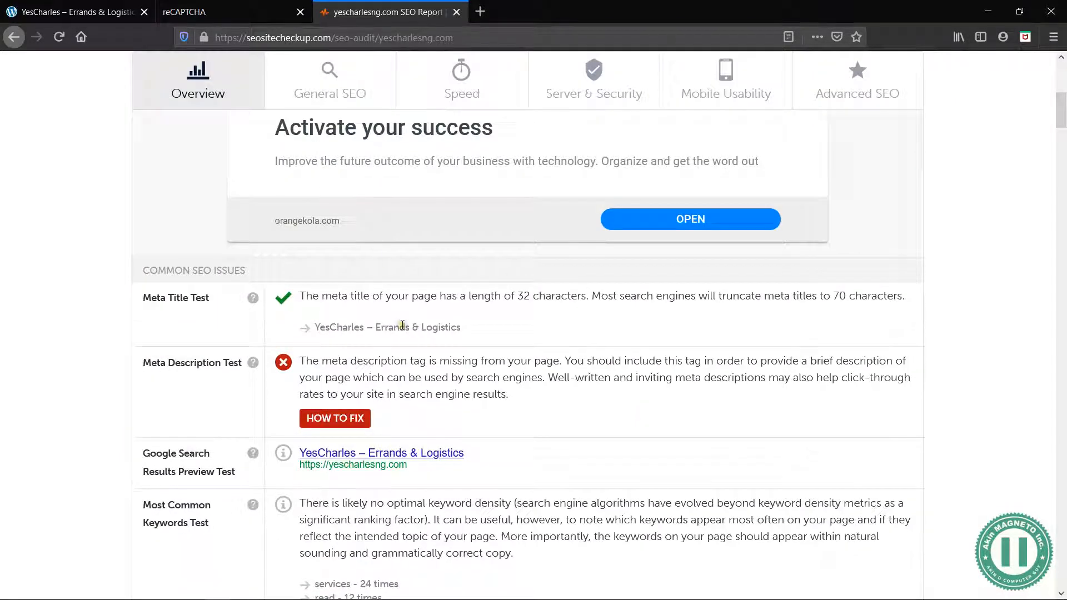
pyautogui.scroll(3, 511, 265)
pyautogui.moveTo(458, 239); pyautogui.dragTo(752, 237)
pyautogui.click(540, 243)
pyautogui.click(752, 237)
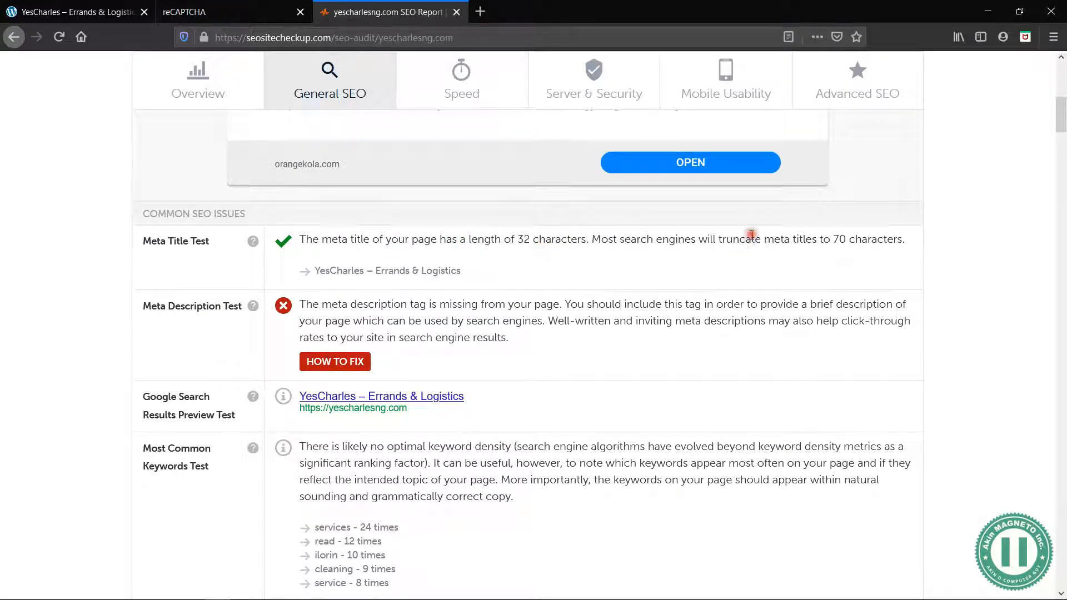
pyautogui.scroll(10, 753, 236)
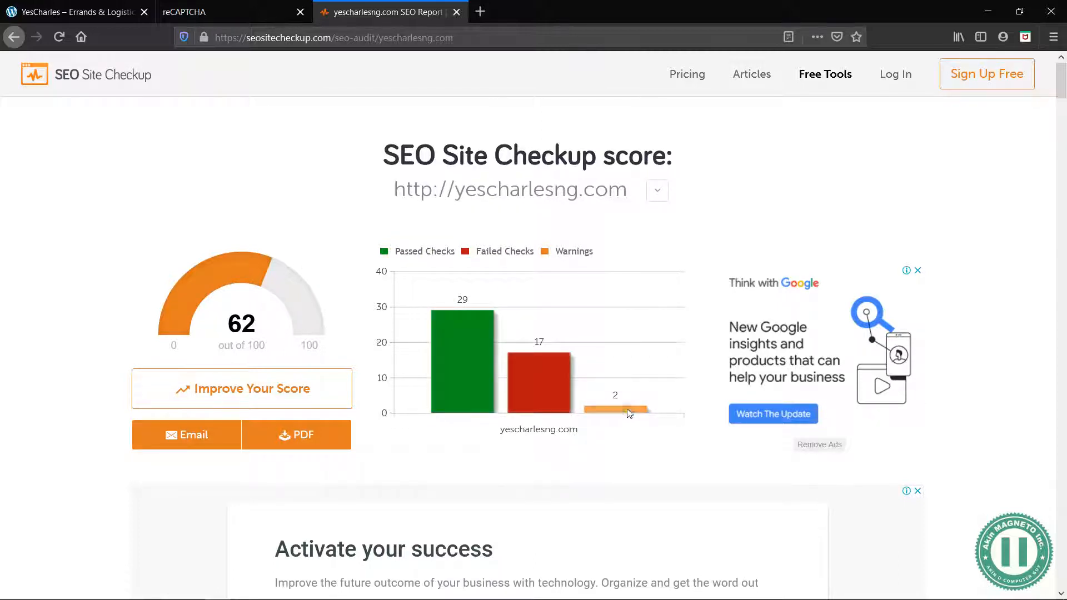
pyautogui.scroll(-10, 455, 423)
pyautogui.scroll(3, 454, 425)
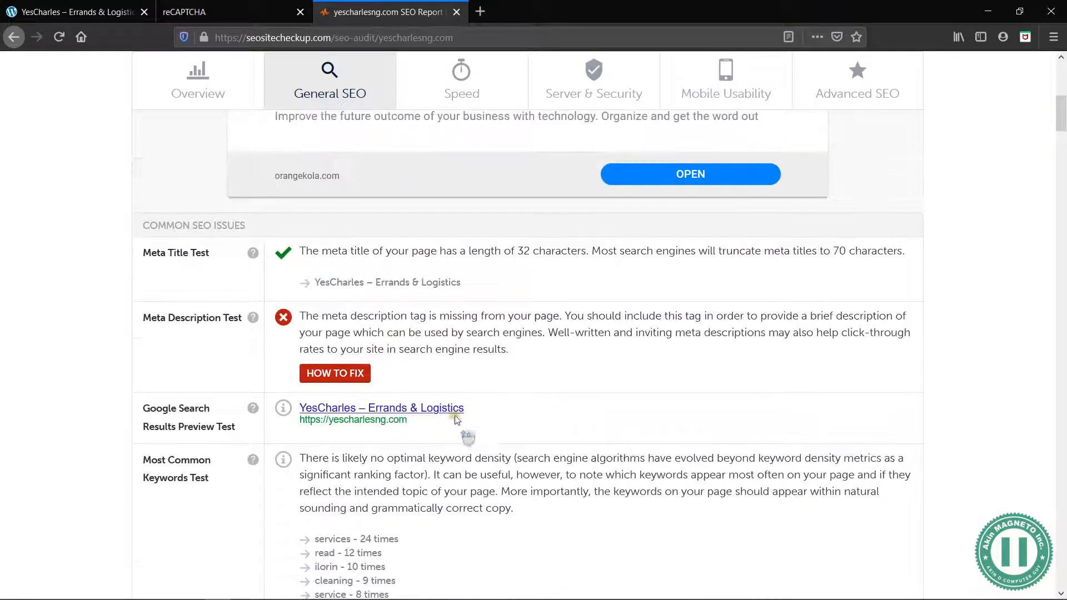
# Read the Meta Description Test and neighbouring common SEO issues, then return to the report's score summary
pyautogui.moveTo(300, 314); pyautogui.dragTo(481, 353)
pyautogui.click(523, 355)
pyautogui.scroll(-1, 526, 359)
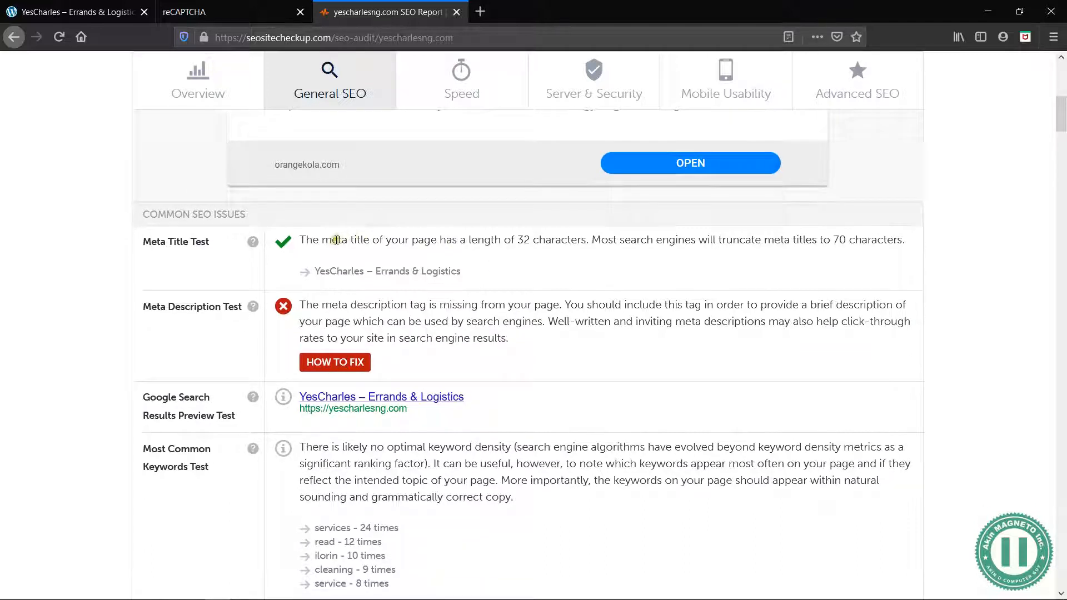
pyautogui.moveTo(336, 239); pyautogui.dragTo(421, 240)
pyautogui.click(415, 239)
pyautogui.moveTo(515, 341); pyautogui.dragTo(303, 306)
pyautogui.click(305, 304)
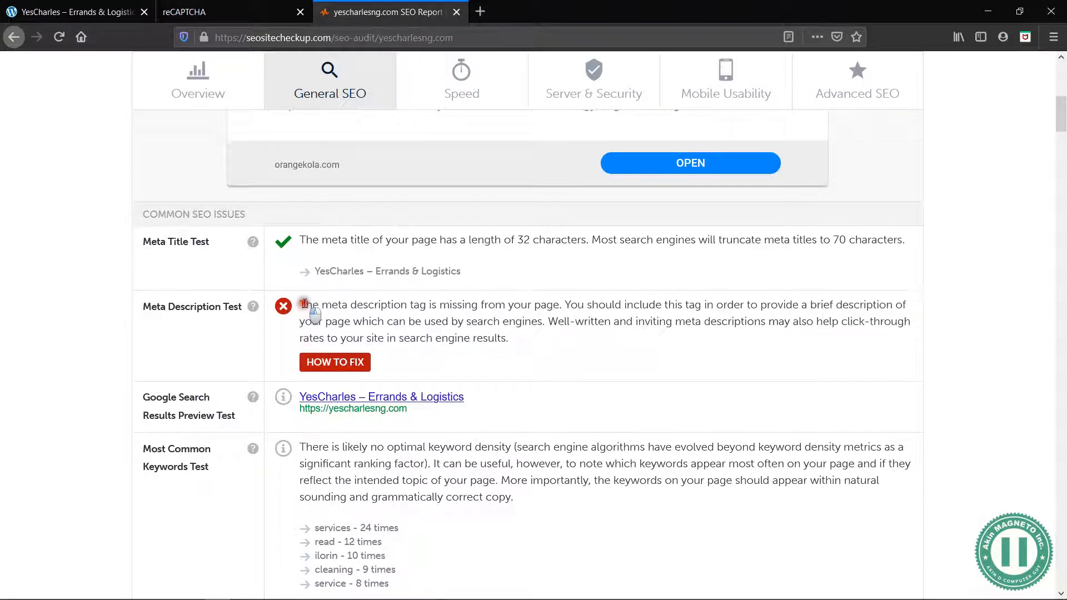
pyautogui.moveTo(513, 341); pyautogui.dragTo(301, 303)
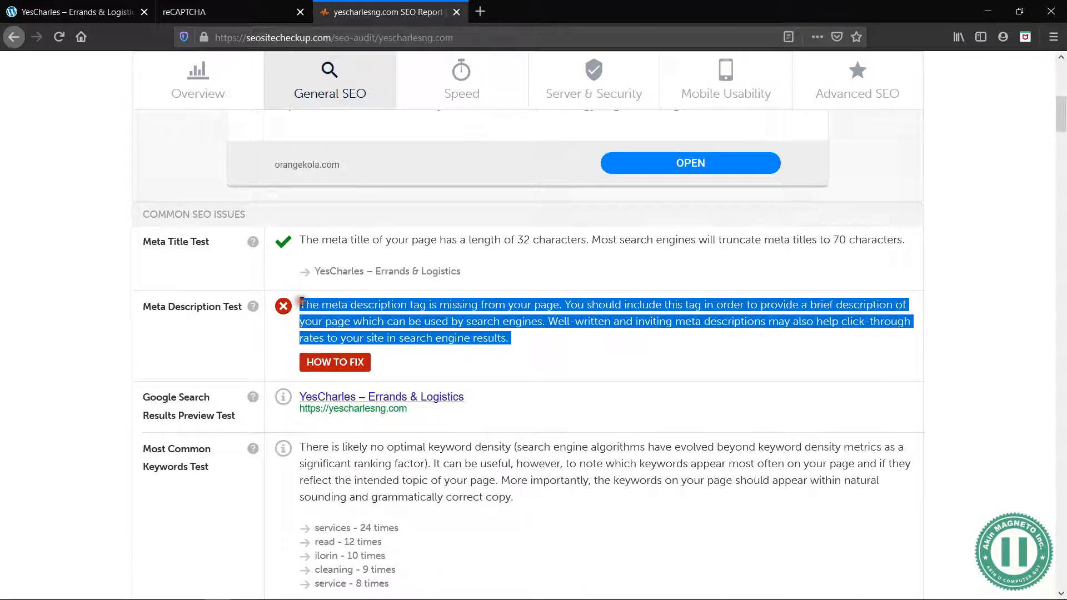
pyautogui.scroll(-3, 612, 396)
pyautogui.scroll(2, 567, 246)
pyautogui.click(600, 290)
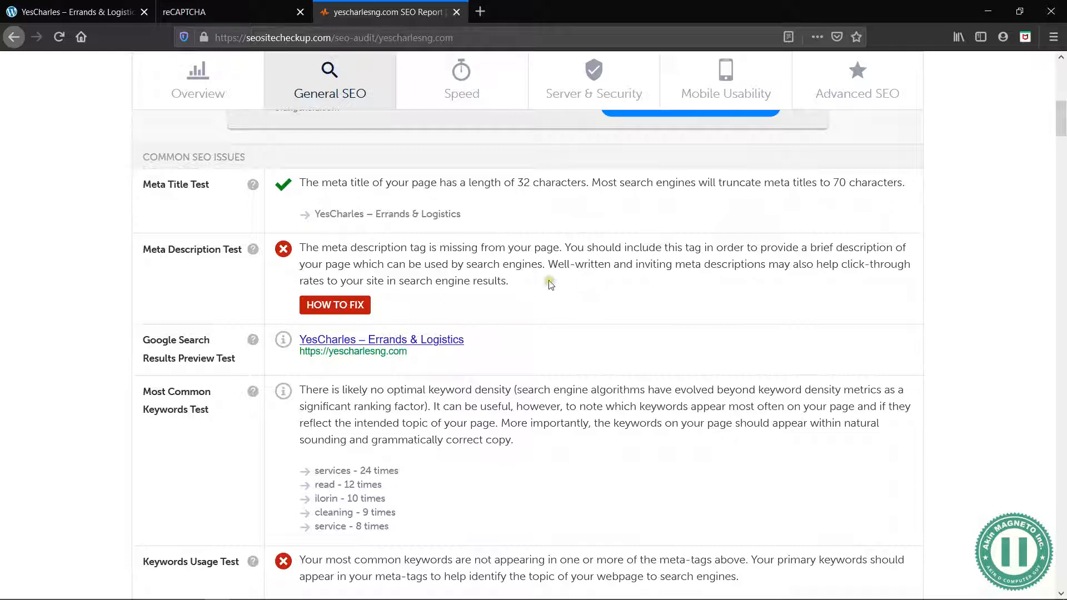
pyautogui.scroll(-2, 508, 388)
pyautogui.scroll(10, 522, 393)
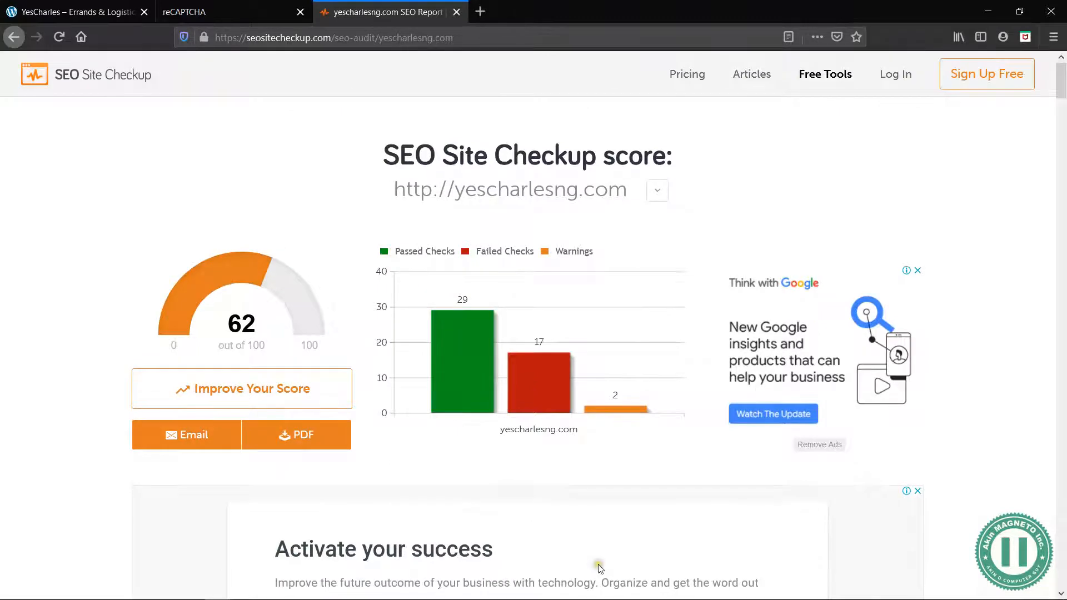
# Examine the keyword list in the Most Common Keywords Test alongside the Meta Title and Meta Description tests
pyautogui.scroll(-15, 599, 567)
pyautogui.scroll(2, 505, 361)
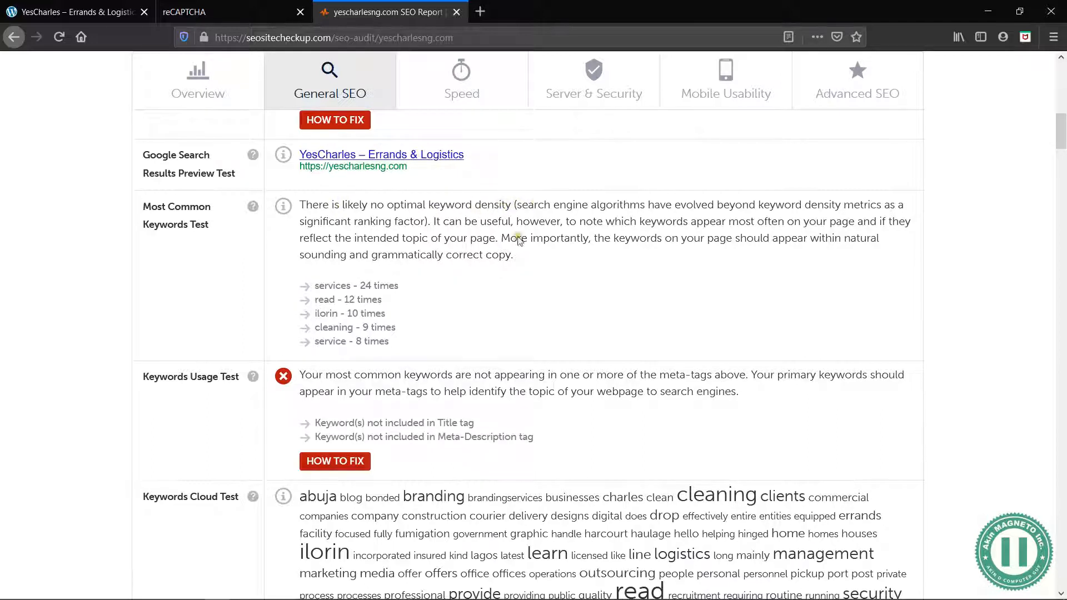
pyautogui.moveTo(392, 341); pyautogui.dragTo(315, 289)
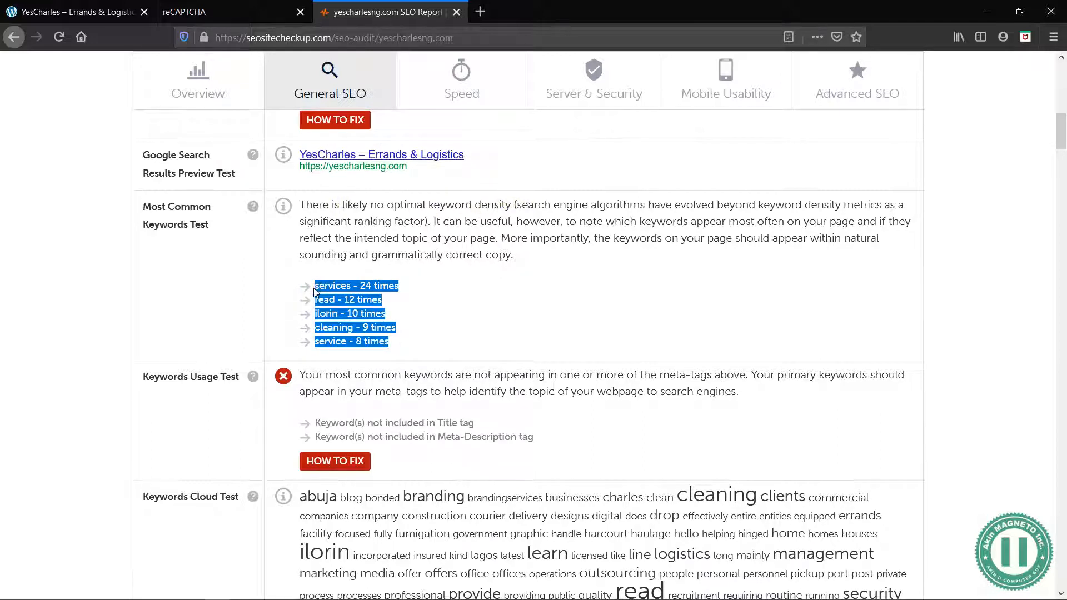
pyautogui.scroll(2, 378, 302)
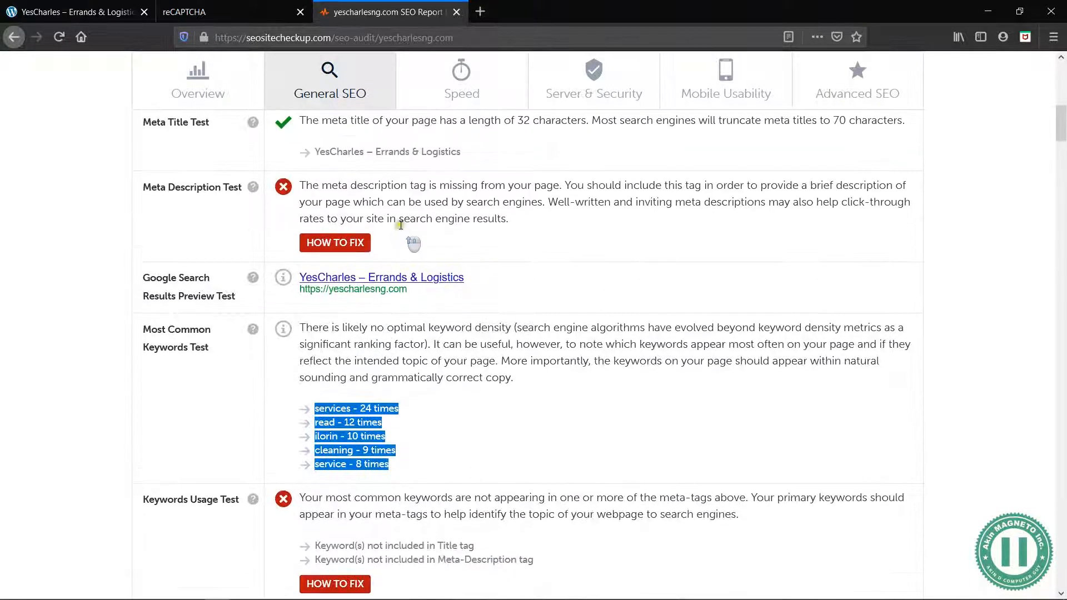
pyautogui.scroll(2, 394, 202)
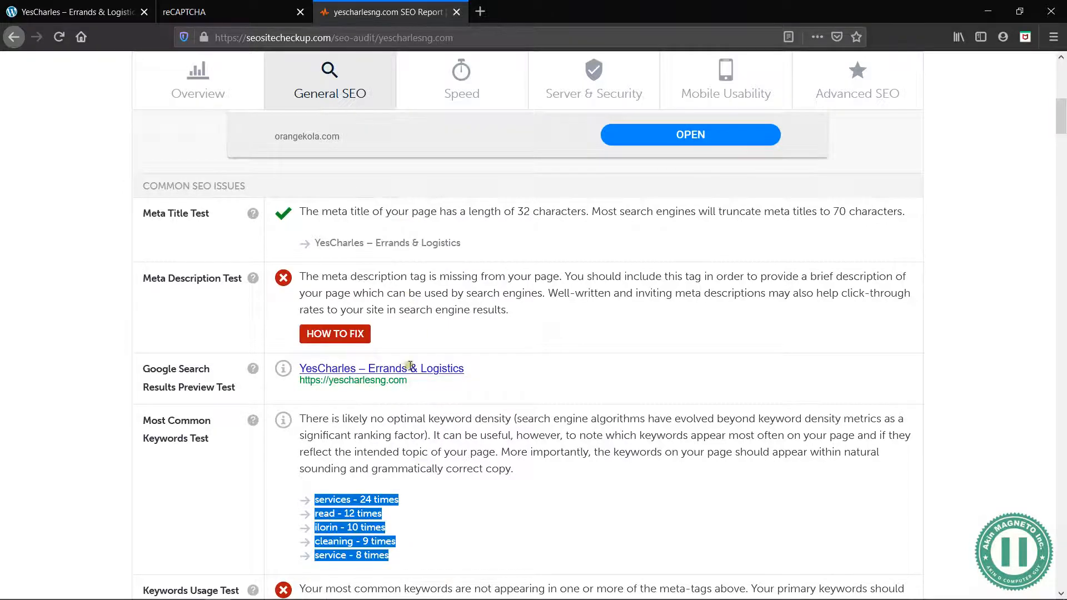
# Read the Keywords Usage Test and compare its title and meta-description findings with the list of most common keywords
pyautogui.scroll(-8, 489, 445)
pyautogui.scroll(5, 453, 245)
pyautogui.scroll(-2, 434, 389)
pyautogui.moveTo(537, 320); pyautogui.dragTo(330, 266)
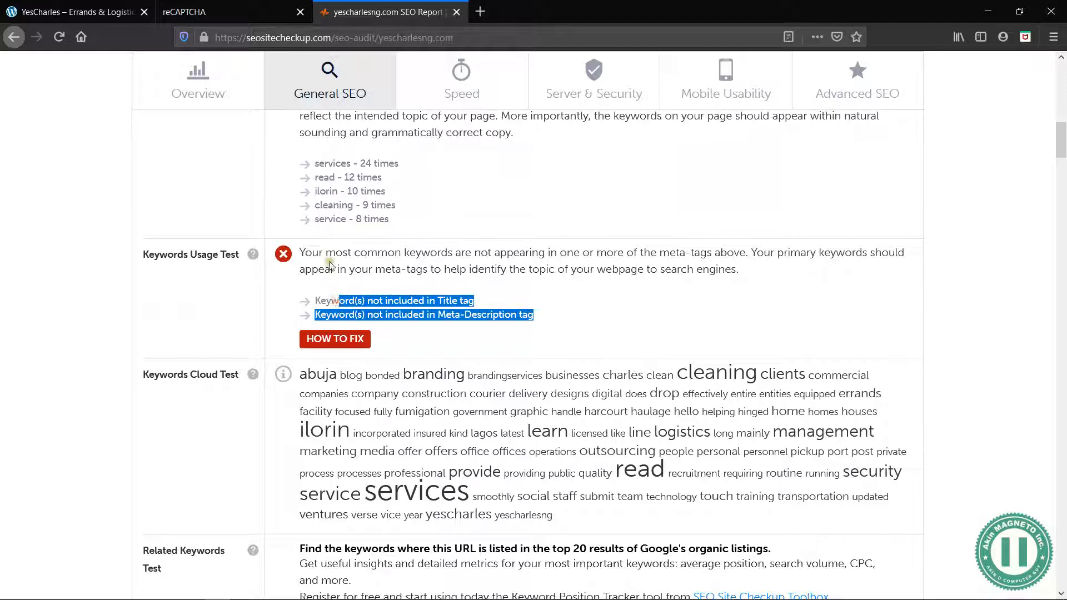
pyautogui.click(383, 252)
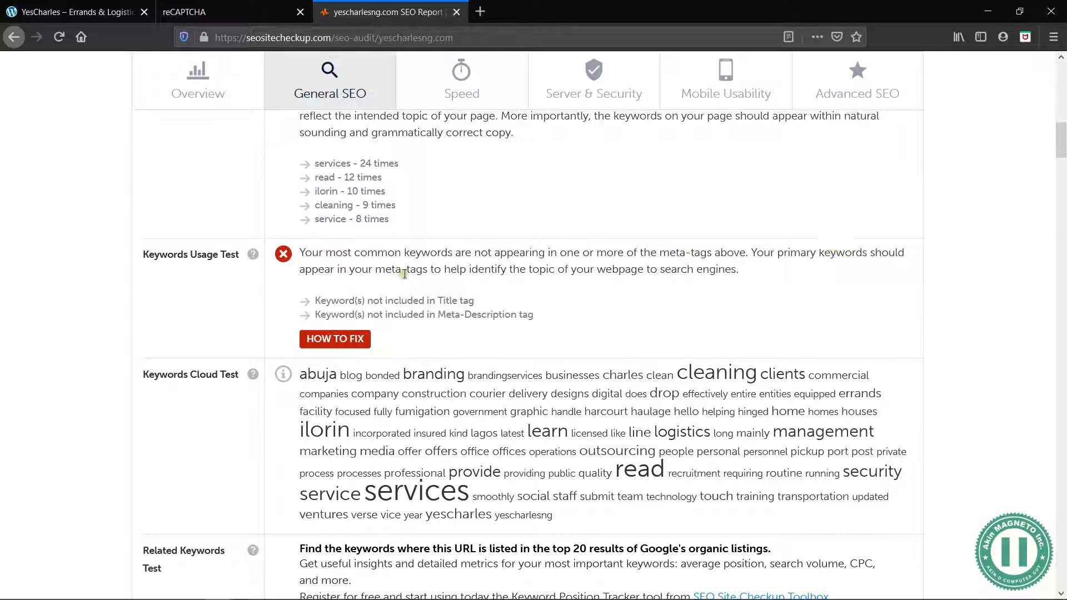
pyautogui.moveTo(392, 220); pyautogui.dragTo(314, 166)
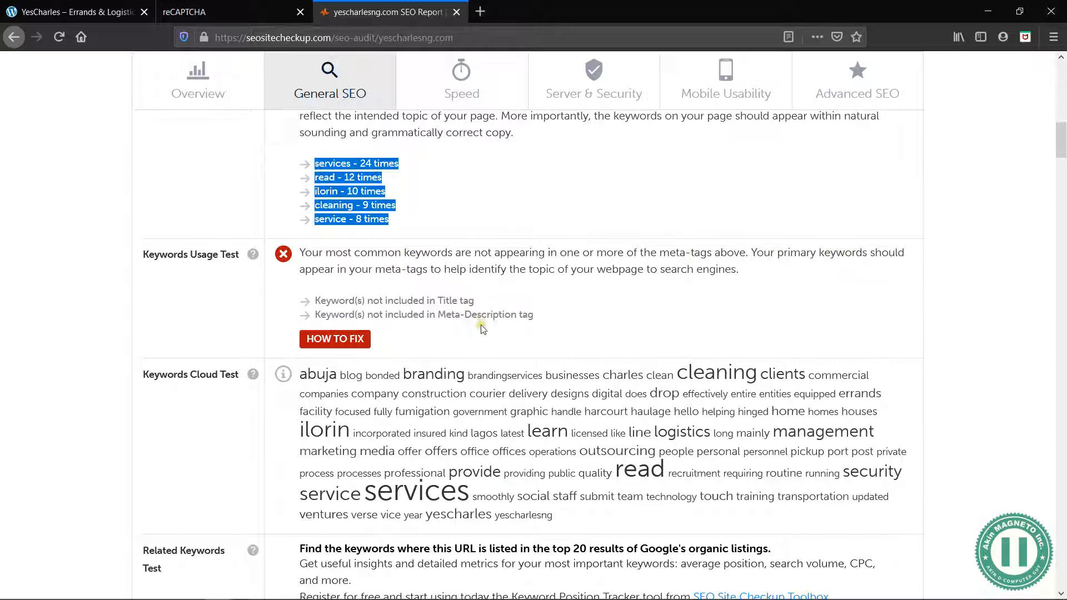
pyautogui.scroll(-2, 482, 326)
pyautogui.scroll(3, 435, 209)
pyautogui.scroll(6, 426, 194)
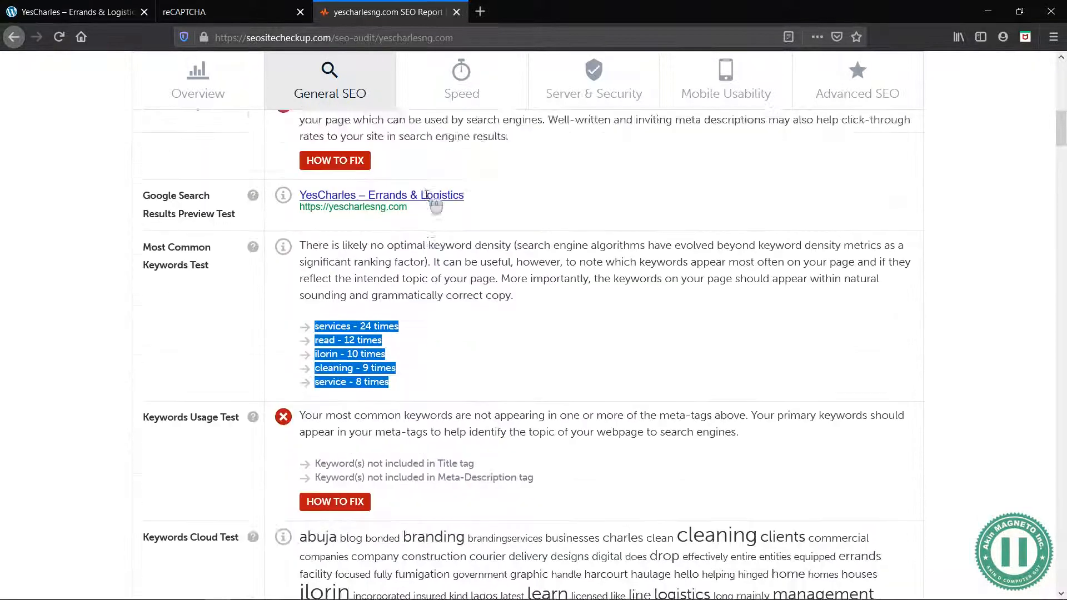
pyautogui.moveTo(508, 292); pyautogui.dragTo(389, 272)
pyautogui.click(389, 272)
pyautogui.scroll(-6, 654, 405)
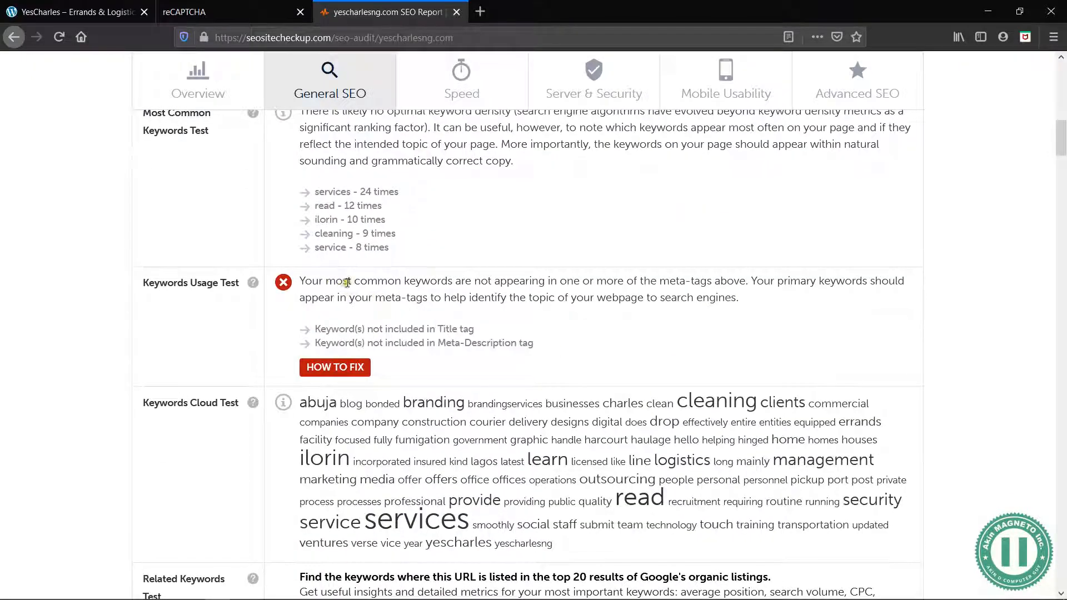
# Review the Keywords Cloud Test and the Related Keywords and Competitor Domains tests
pyautogui.scroll(-4, 400, 409)
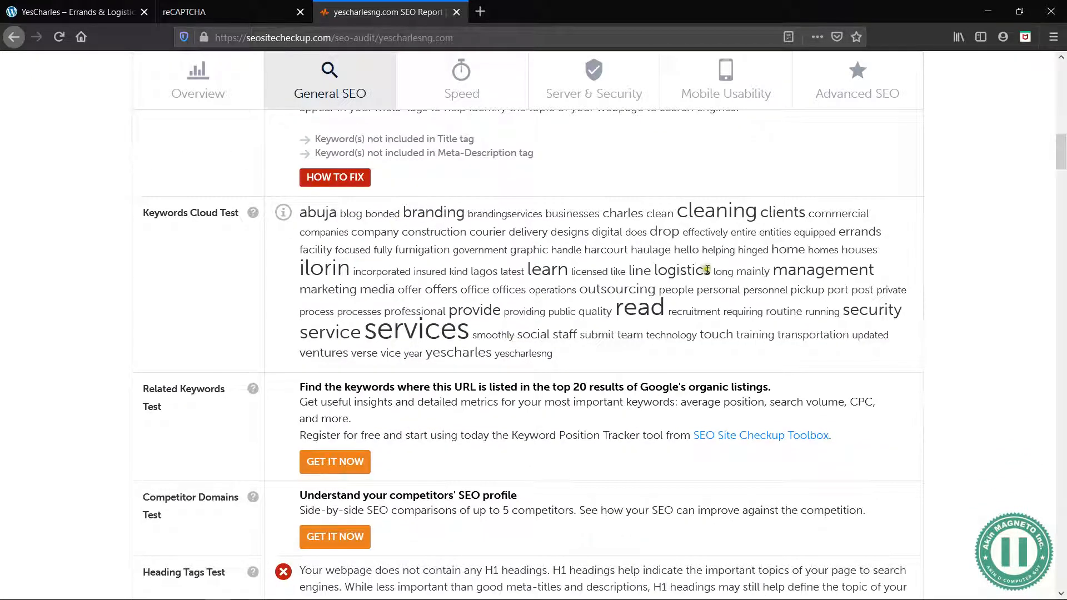
pyautogui.moveTo(804, 211); pyautogui.dragTo(655, 219)
pyautogui.click(552, 275)
pyautogui.scroll(-5, 435, 344)
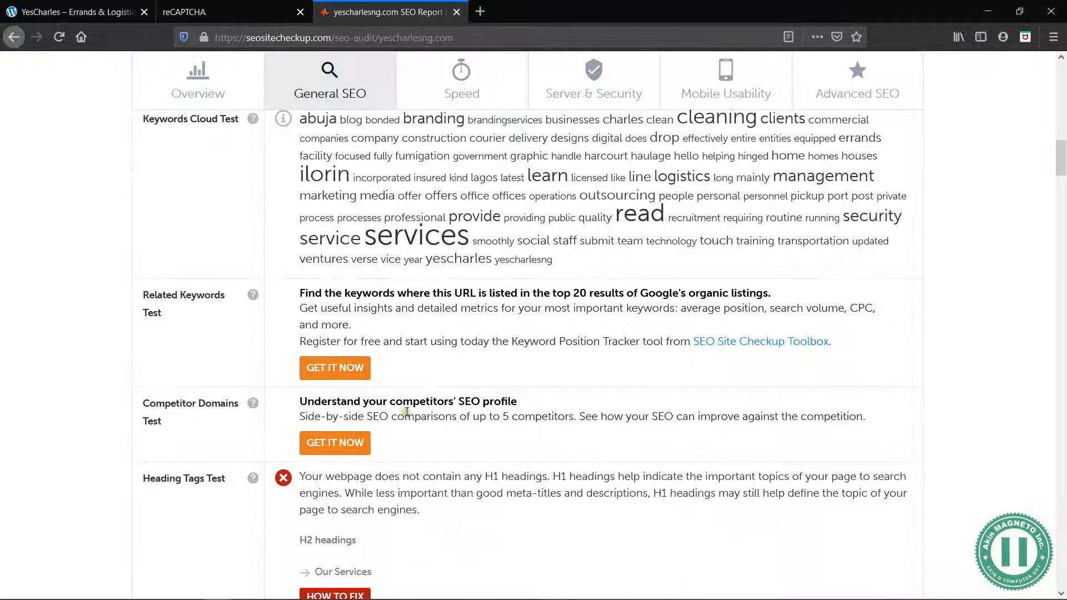
pyautogui.moveTo(359, 369); pyautogui.dragTo(301, 371)
pyautogui.click(301, 372)
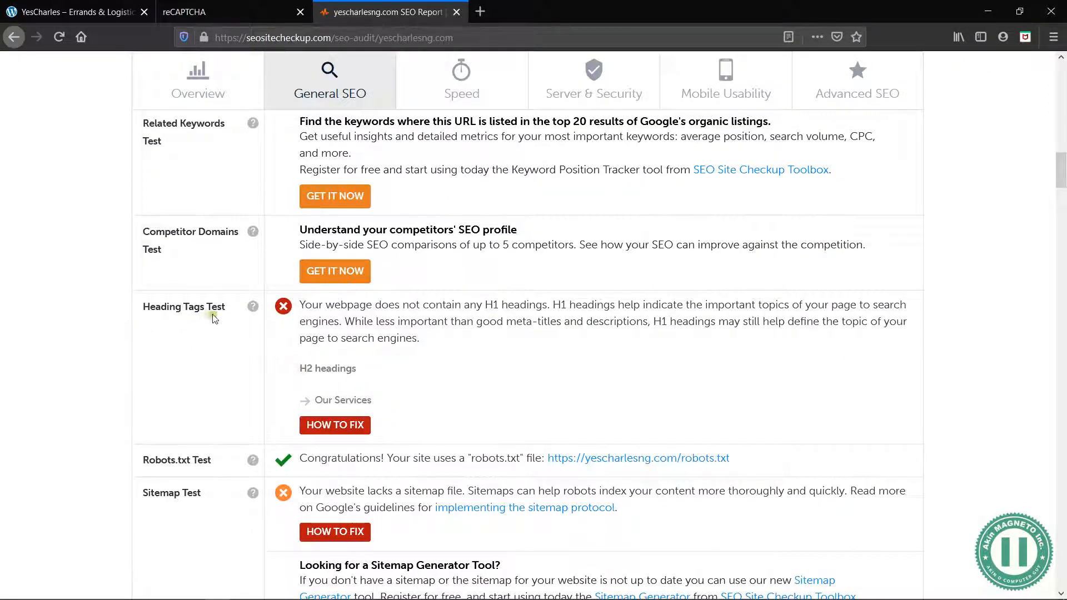
# Read the Heading Tags Test's remarks on H1 headings and its list of H2 headings
pyautogui.scroll(-2, 447, 350)
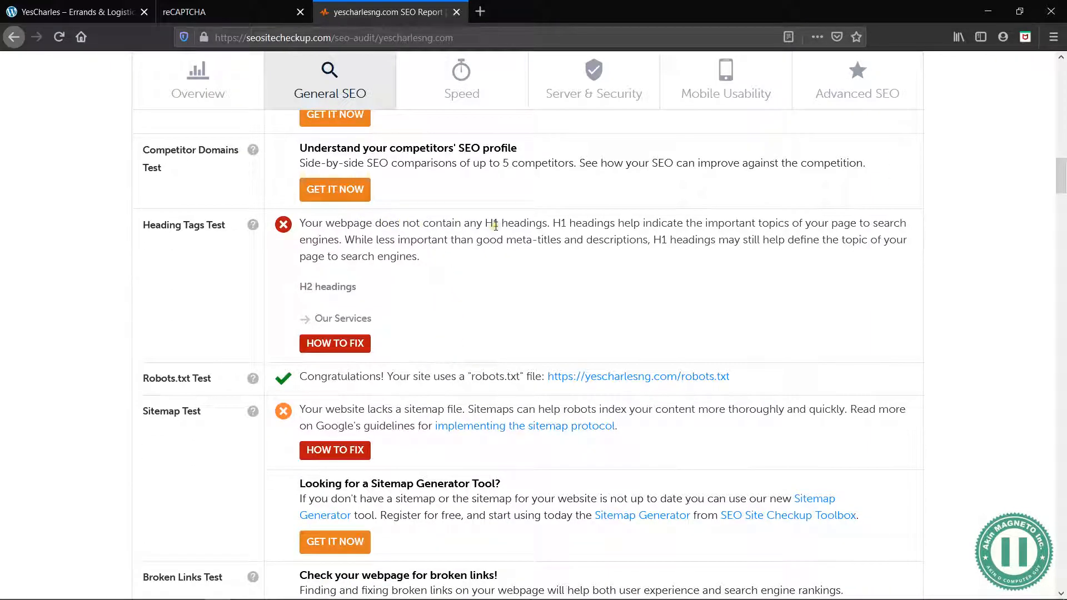
pyautogui.moveTo(587, 222); pyautogui.dragTo(635, 224)
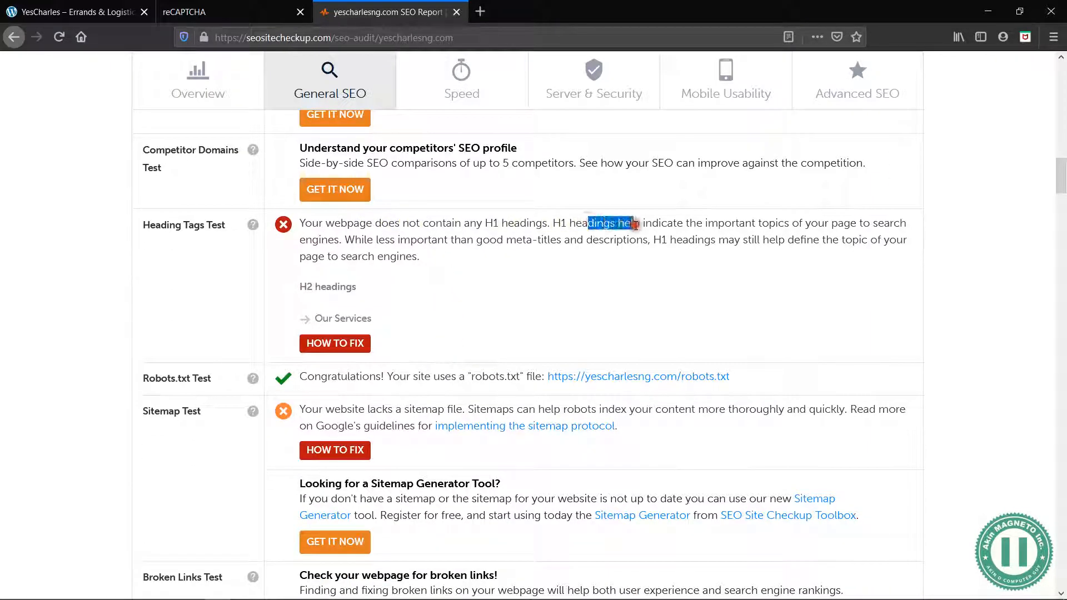
pyautogui.click(636, 224)
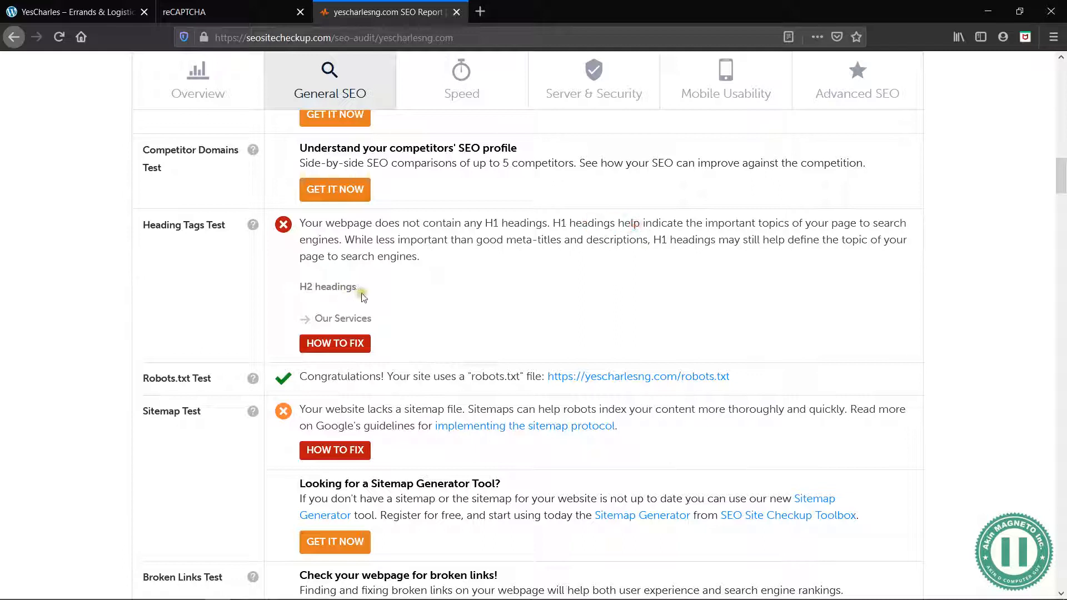
pyautogui.moveTo(374, 322); pyautogui.dragTo(318, 322)
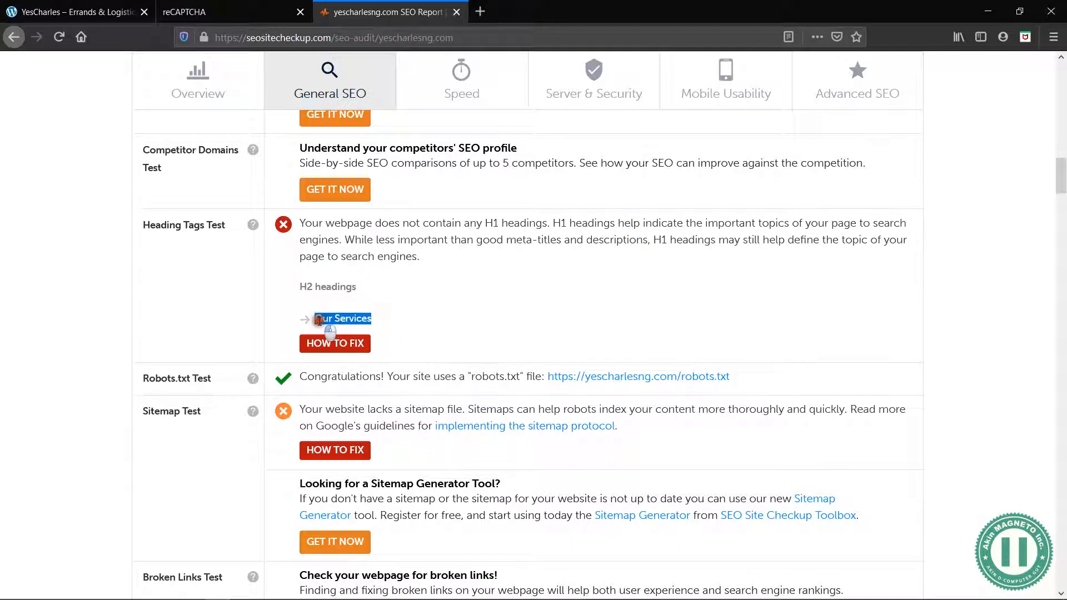
pyautogui.click(320, 321)
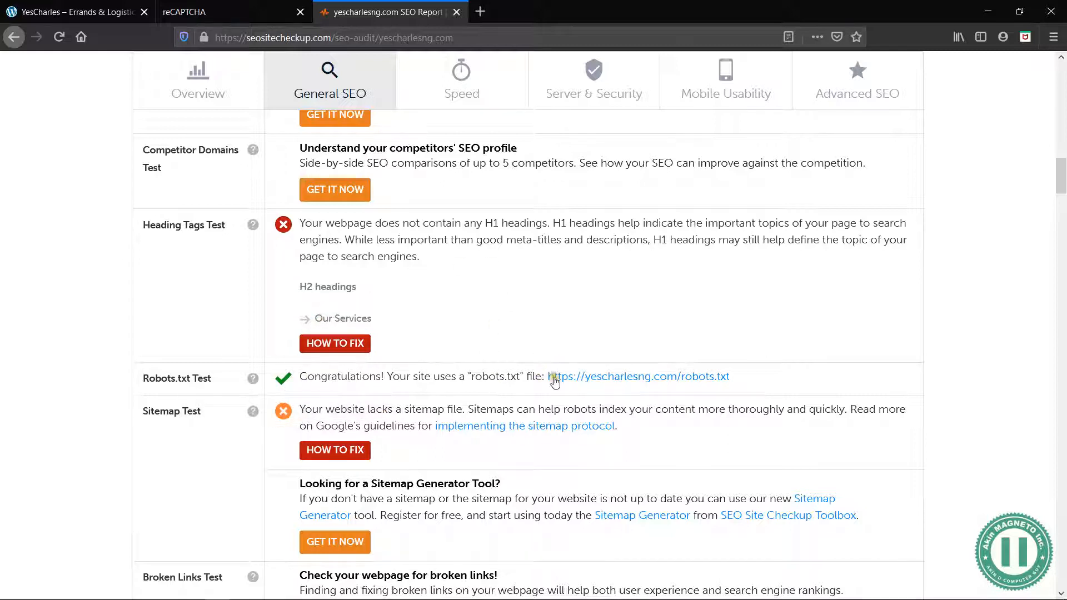
# Review the remaining general SEO checks from the Sitemap Test through the Google Analytics Test to the Social Media Test
pyautogui.scroll(-4, 418, 347)
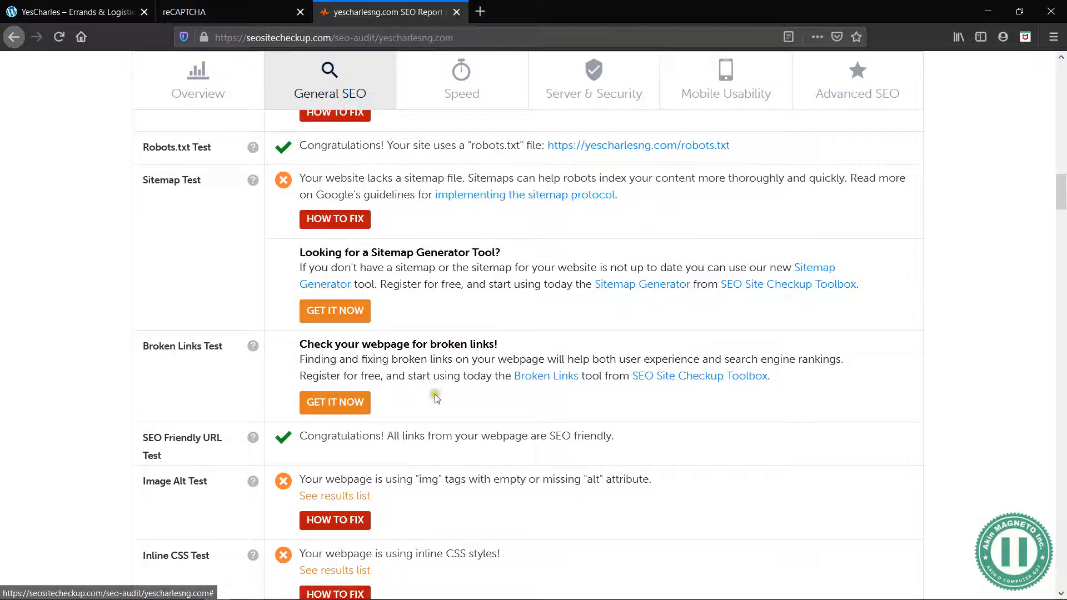
pyautogui.scroll(-1, 411, 358)
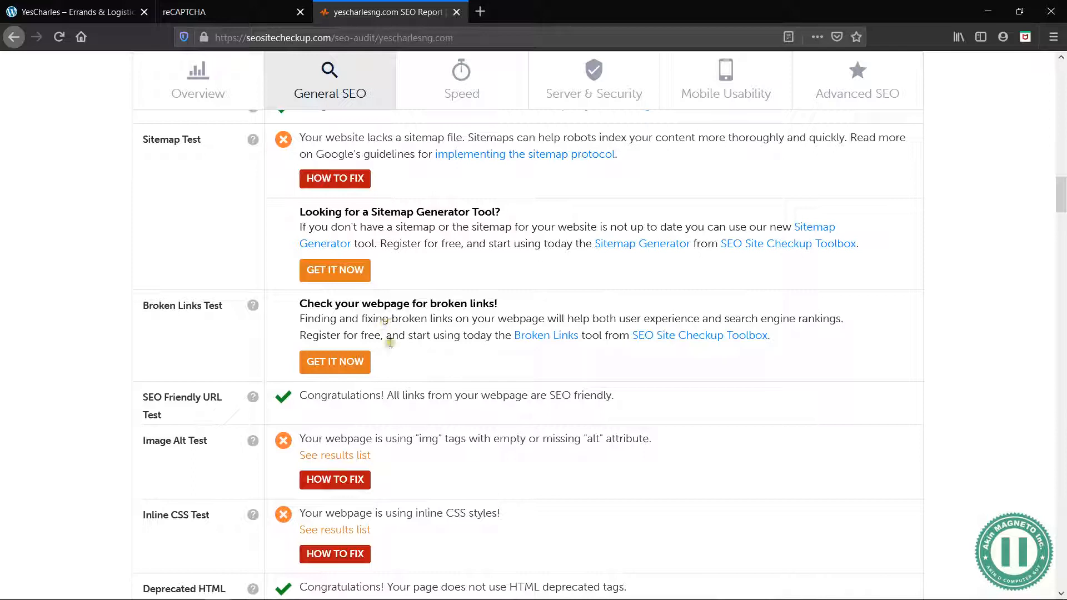
pyautogui.scroll(-3, 421, 386)
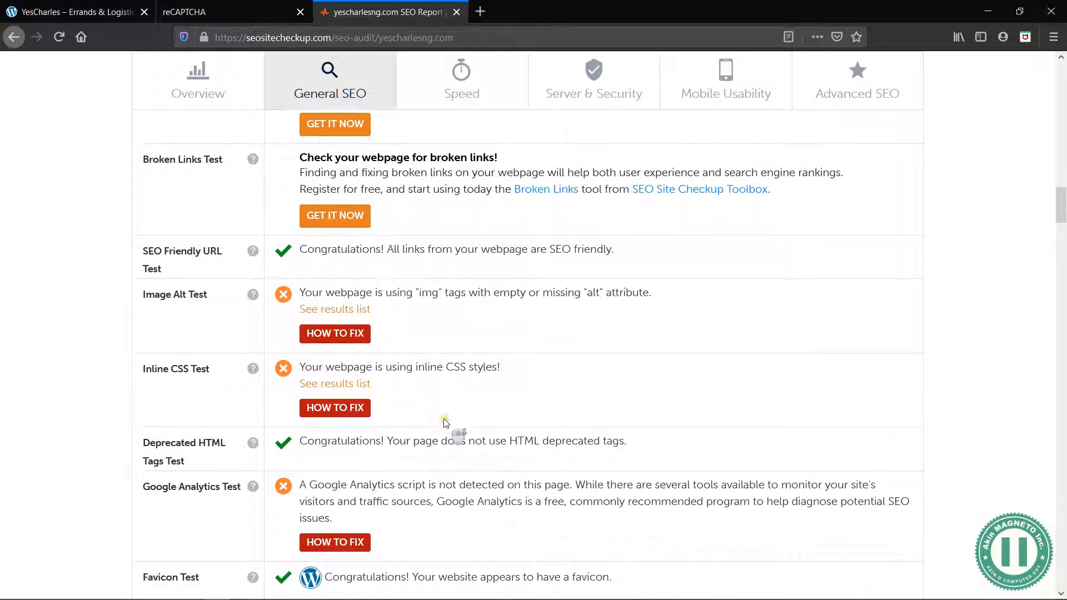
pyautogui.scroll(-2, 448, 425)
pyautogui.moveTo(345, 417); pyautogui.dragTo(303, 383)
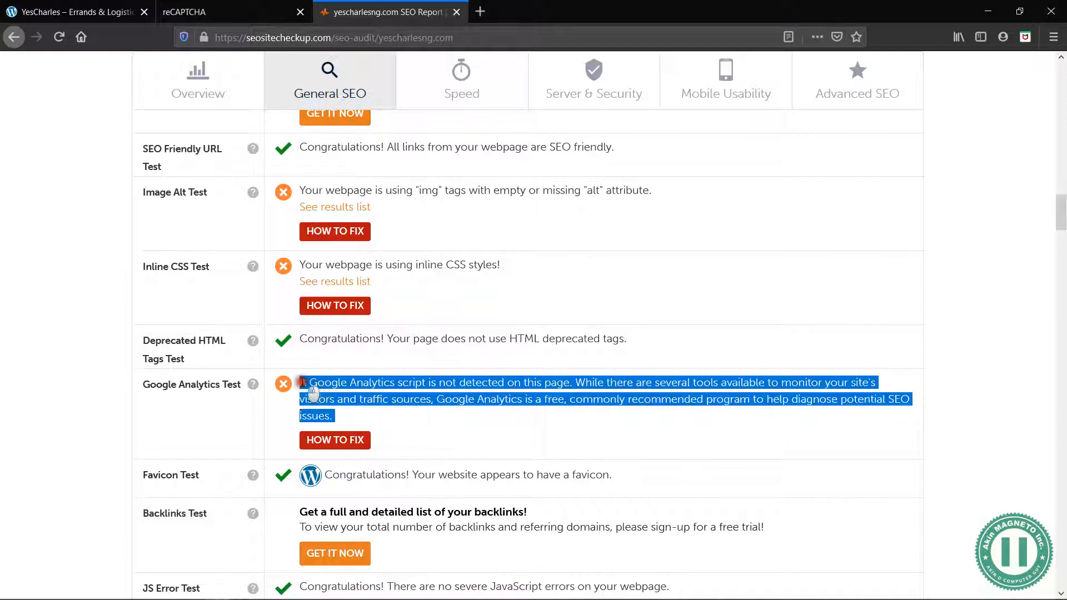
pyautogui.click(406, 399)
pyautogui.scroll(-2, 408, 401)
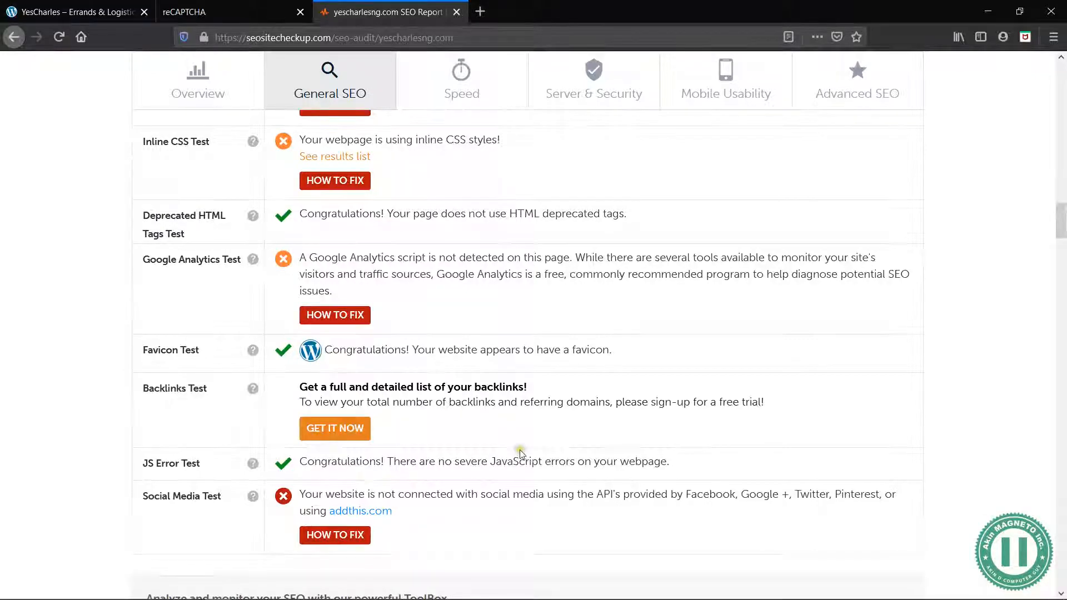
# Skim the speed optimization checks, including page caching, CDN usage and minification, and return to the report's score summary
pyautogui.scroll(-7, 521, 452)
pyautogui.scroll(-8, 522, 454)
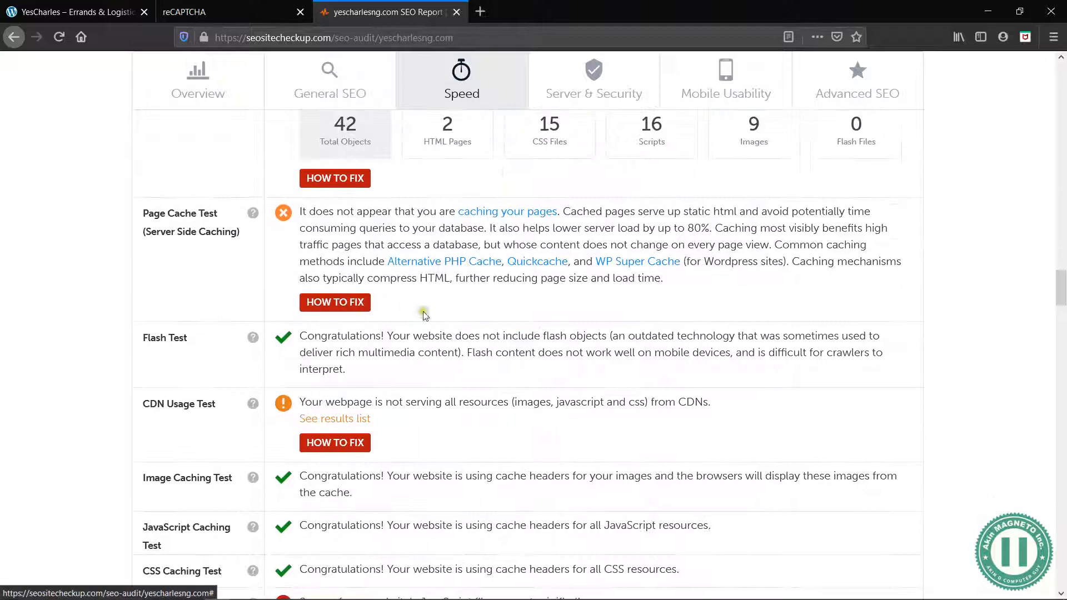
pyautogui.scroll(-3, 442, 318)
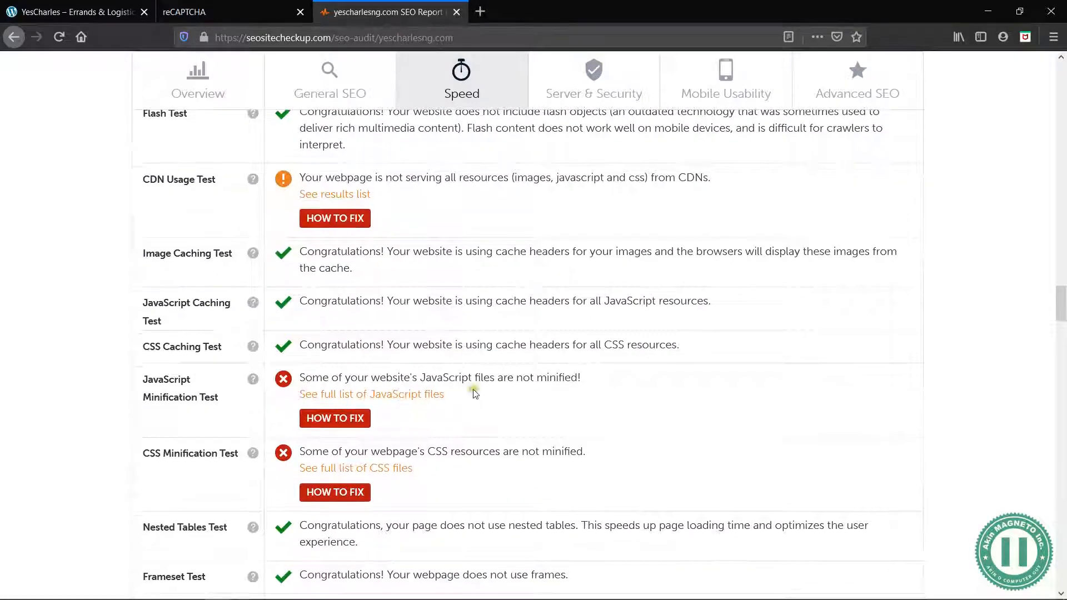
pyautogui.scroll(-4, 475, 405)
pyautogui.scroll(-4, 477, 409)
pyautogui.scroll(20, 477, 410)
pyautogui.scroll(10, 477, 409)
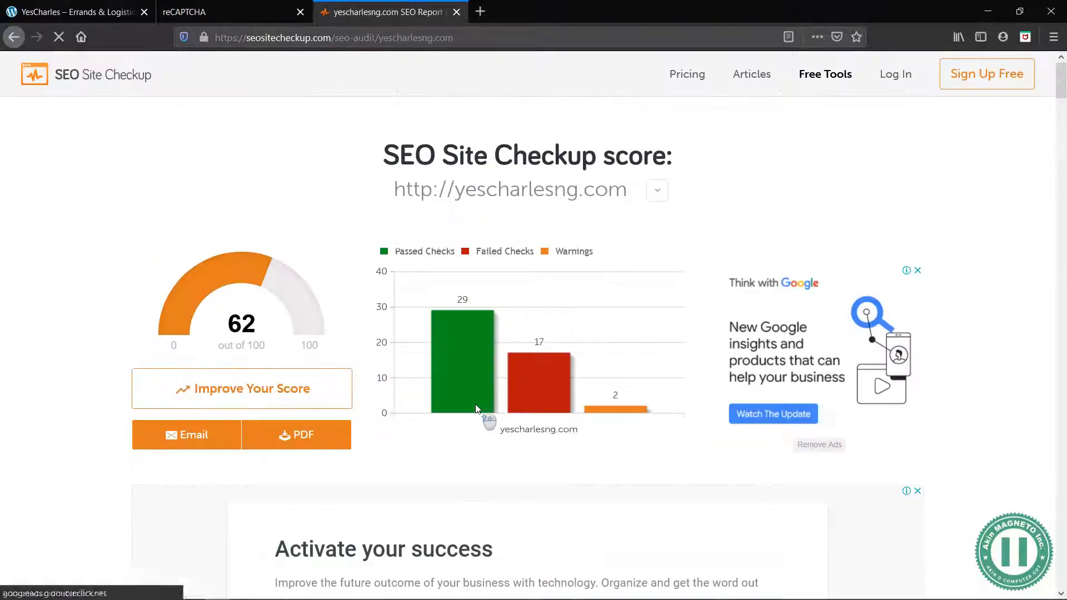
# Check the report's Favicon Test and open the YesCharles site's Site Identity settings in the WordPress customizer
pyautogui.scroll(-20, 545, 532)
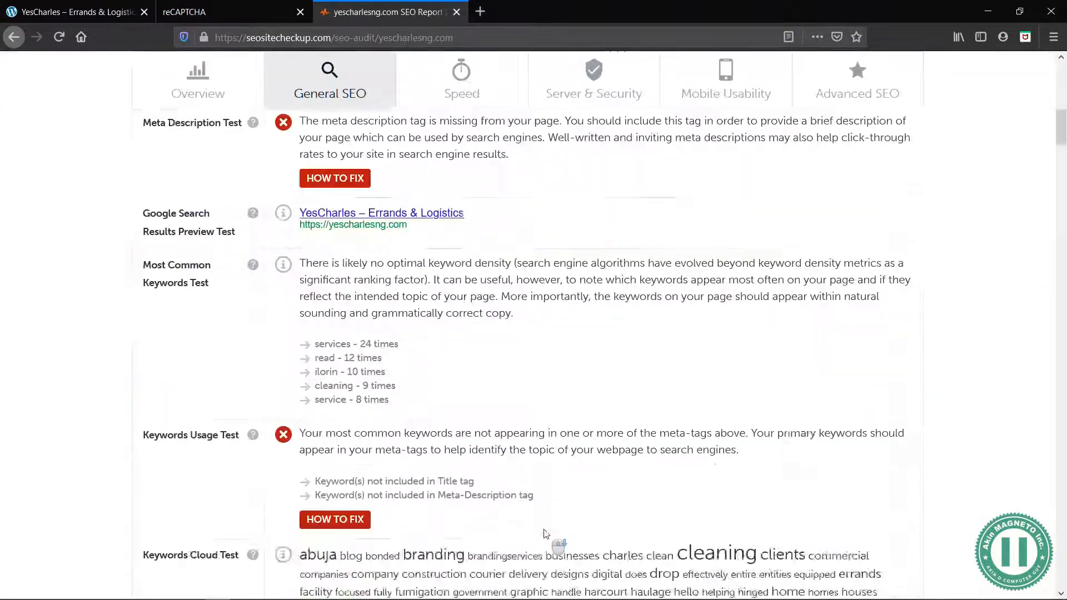
pyautogui.scroll(-10, 500, 405)
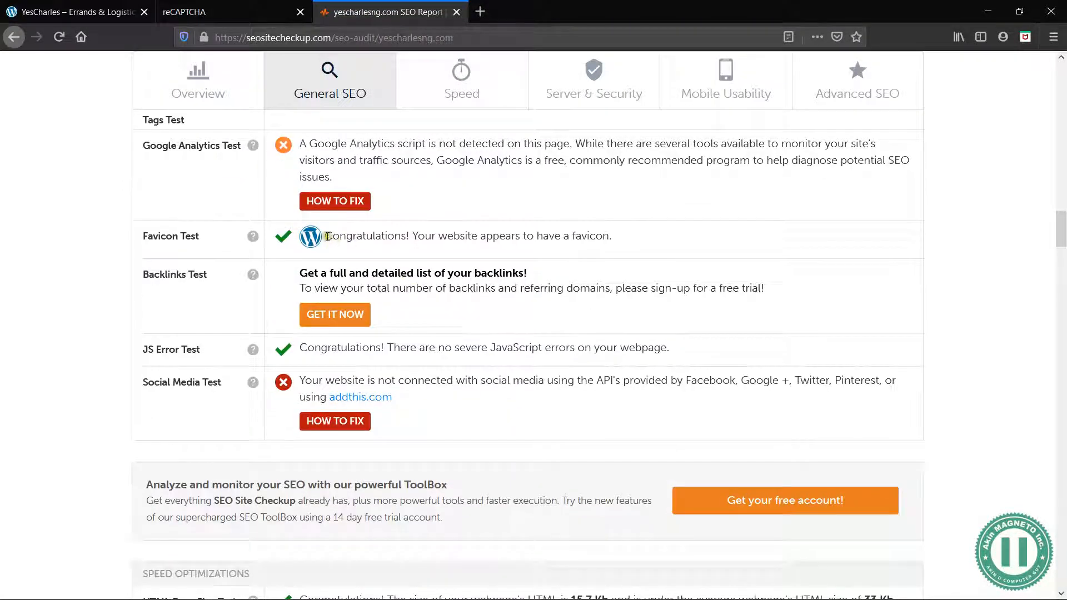
pyautogui.click(124, 8)
pyautogui.moveTo(245, 65)
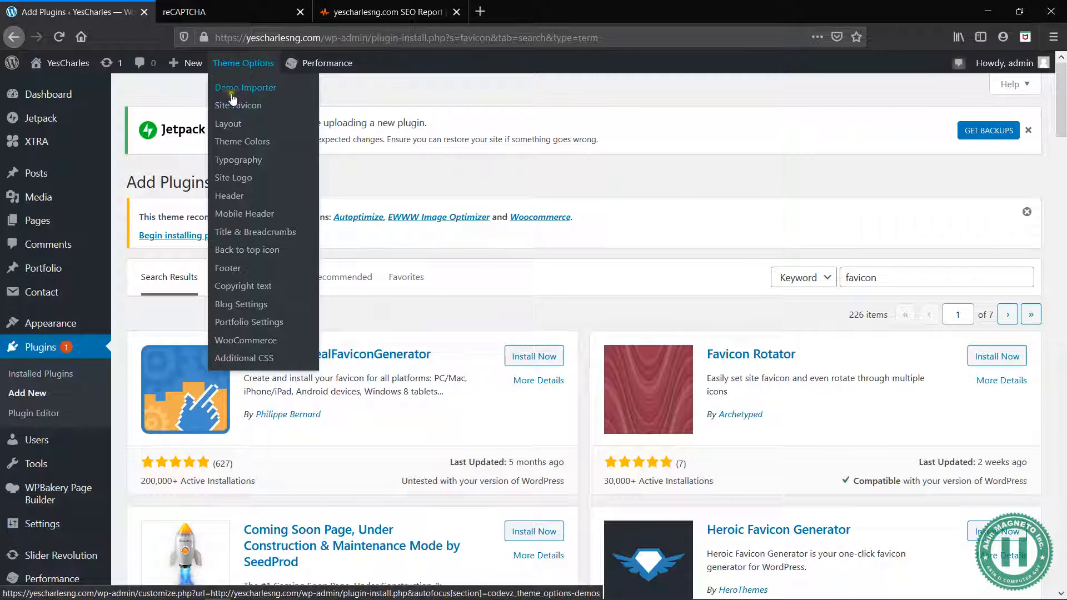
pyautogui.click(238, 106)
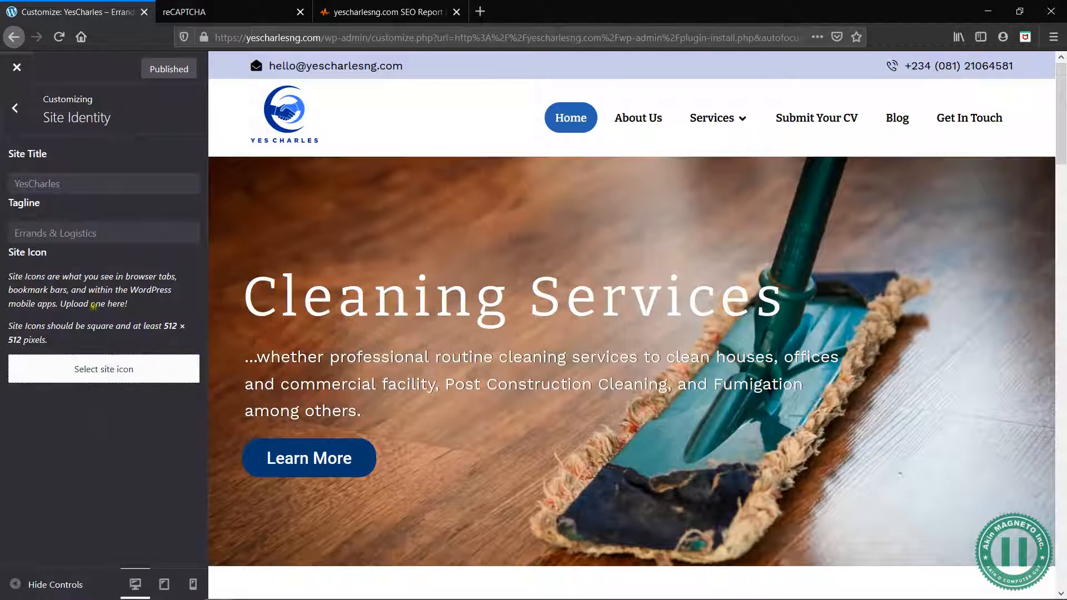
pyautogui.click(8, 114)
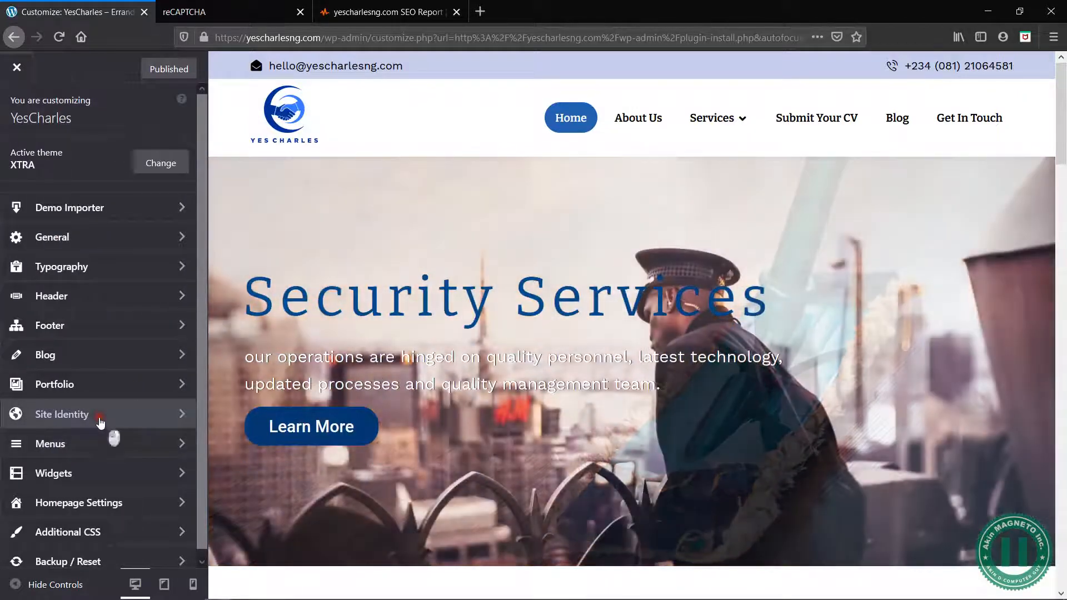
pyautogui.click(100, 421)
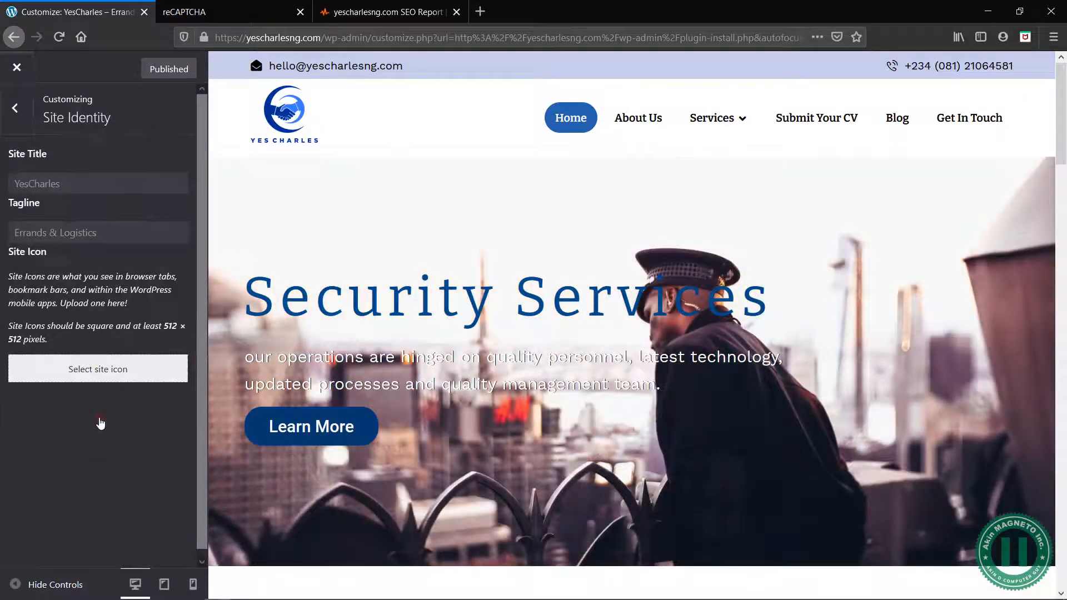
# Upload the favicon-yescharlesng image from the Desktop's YES CHA > 5 - SAMPLE DATA folder for use as the site icon
pyautogui.click(112, 382)
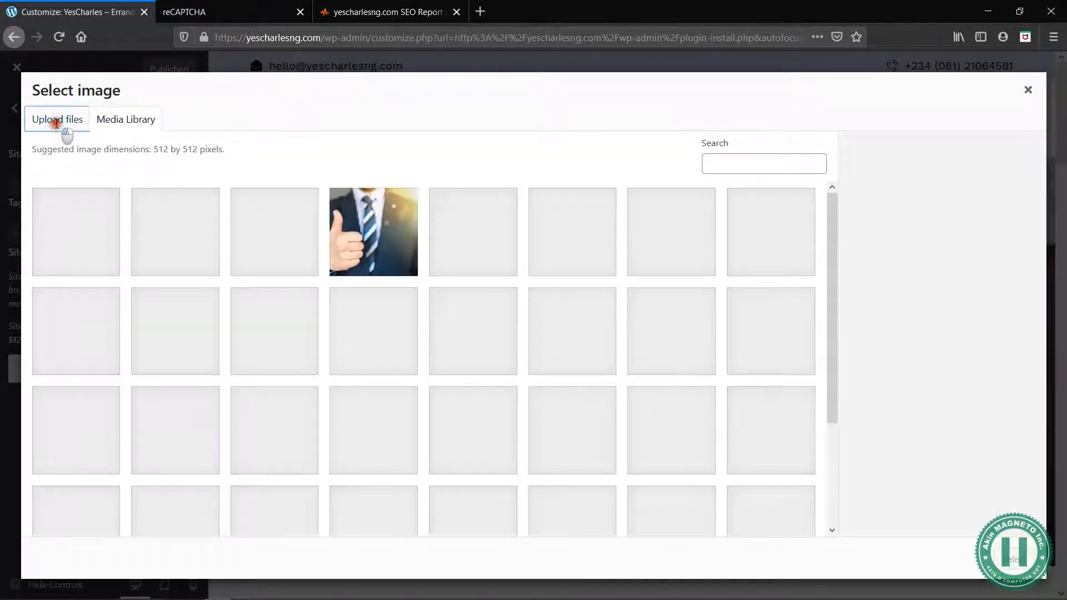
pyautogui.click(56, 122)
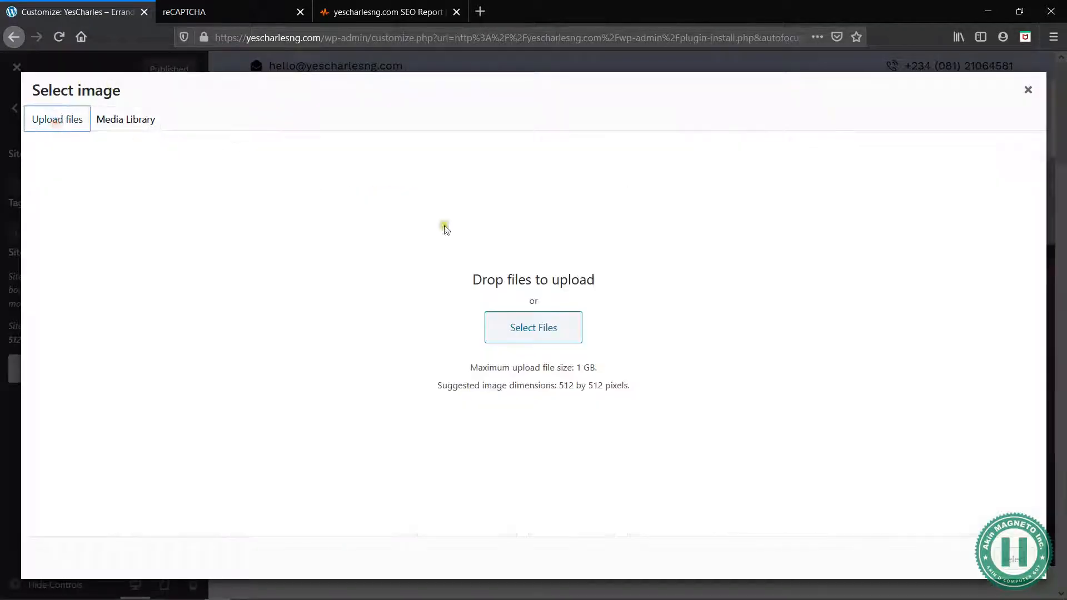
pyautogui.click(580, 324)
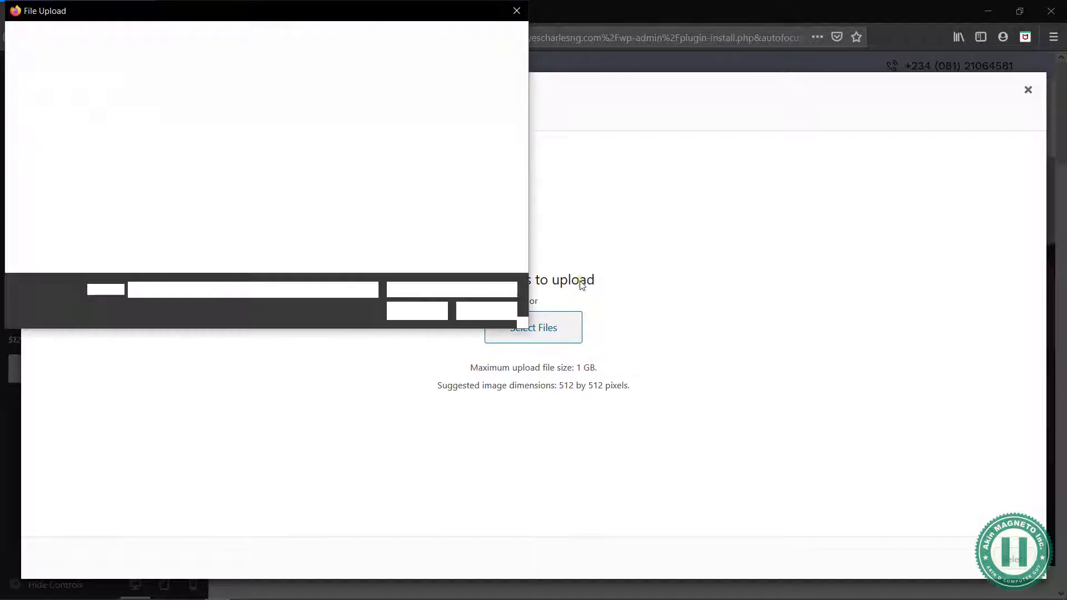
pyautogui.click(326, 216)
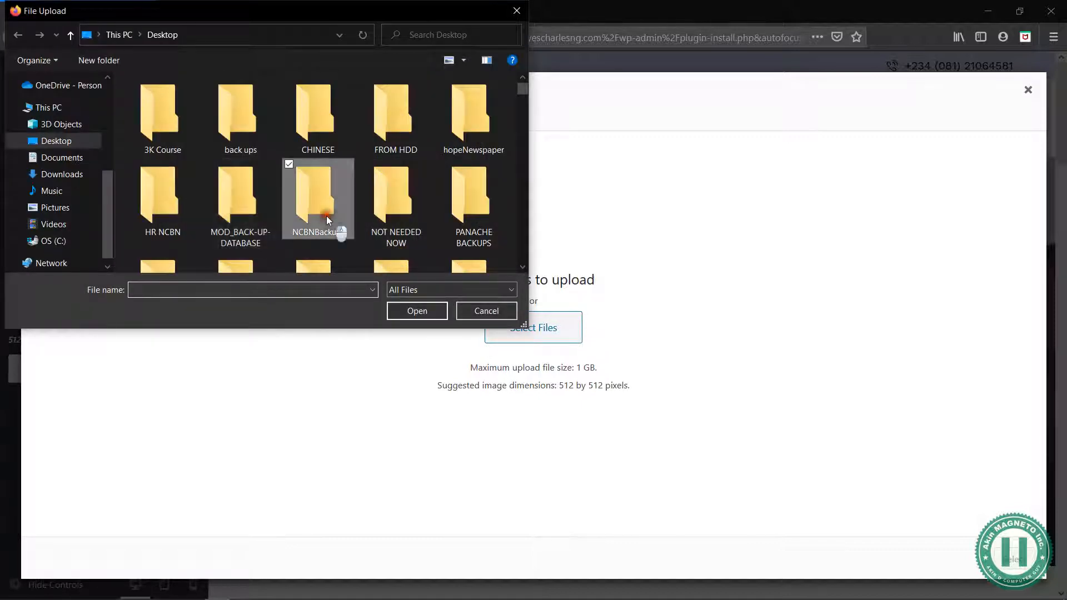
pyautogui.press('y')
pyautogui.press('y')
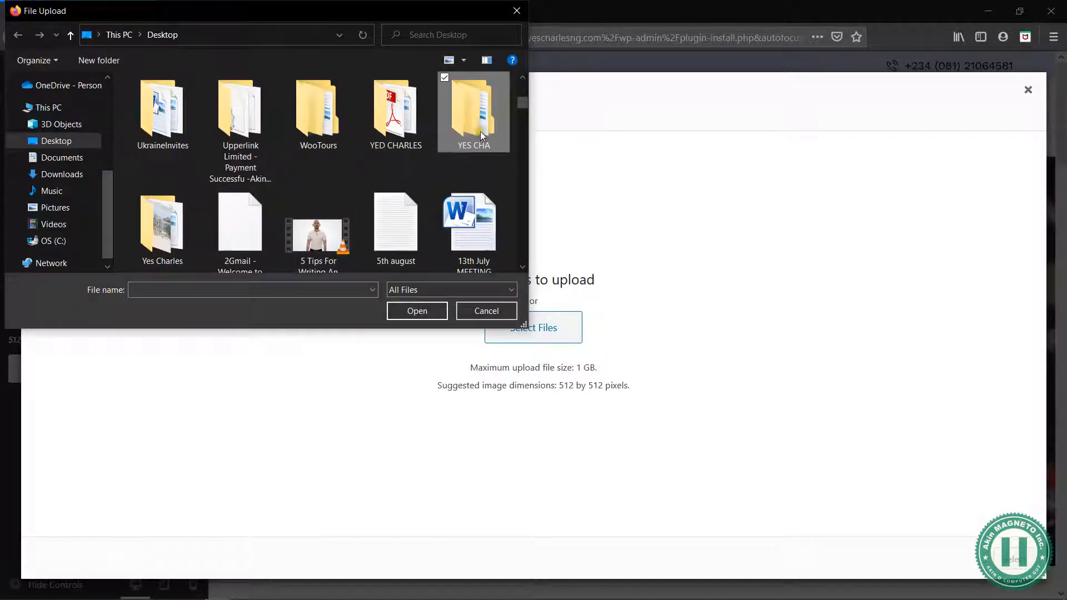
pyautogui.doubleClick(479, 137)
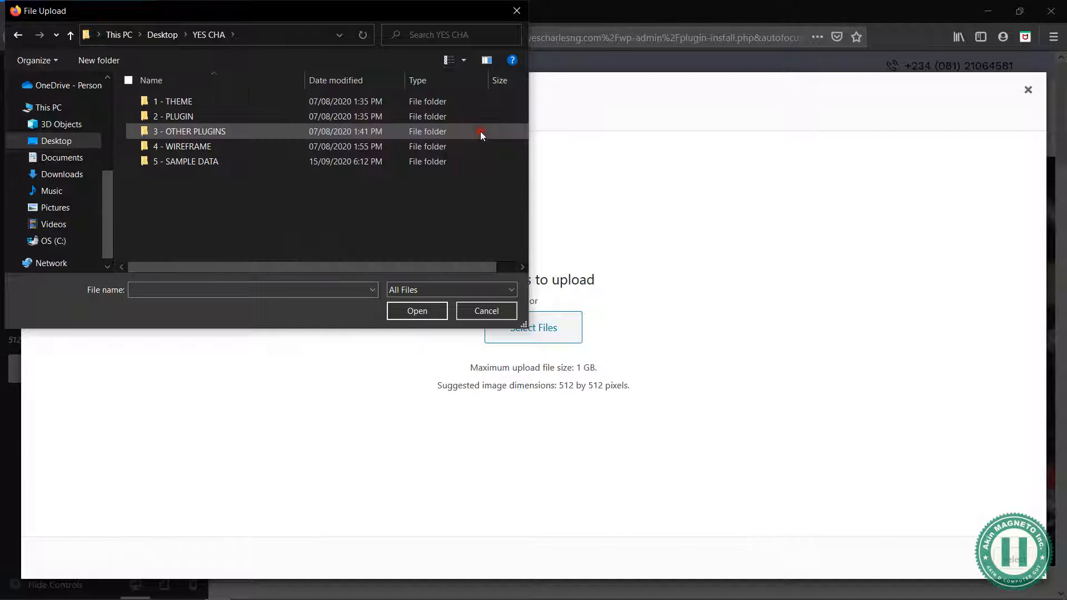
pyautogui.doubleClick(195, 161)
pyautogui.click(288, 226)
pyautogui.press('f')
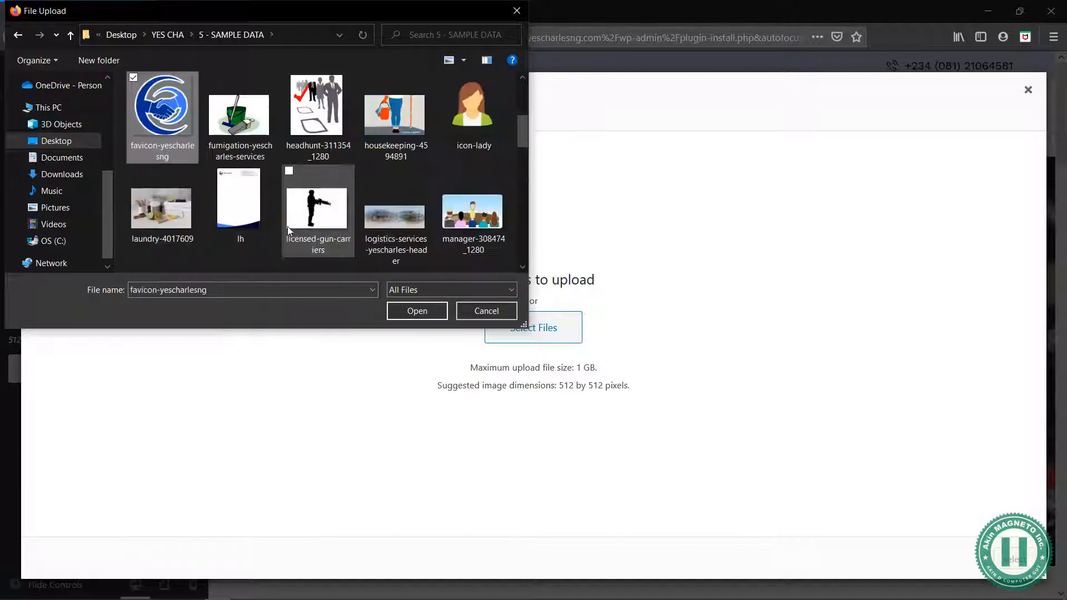
pyautogui.click(405, 313)
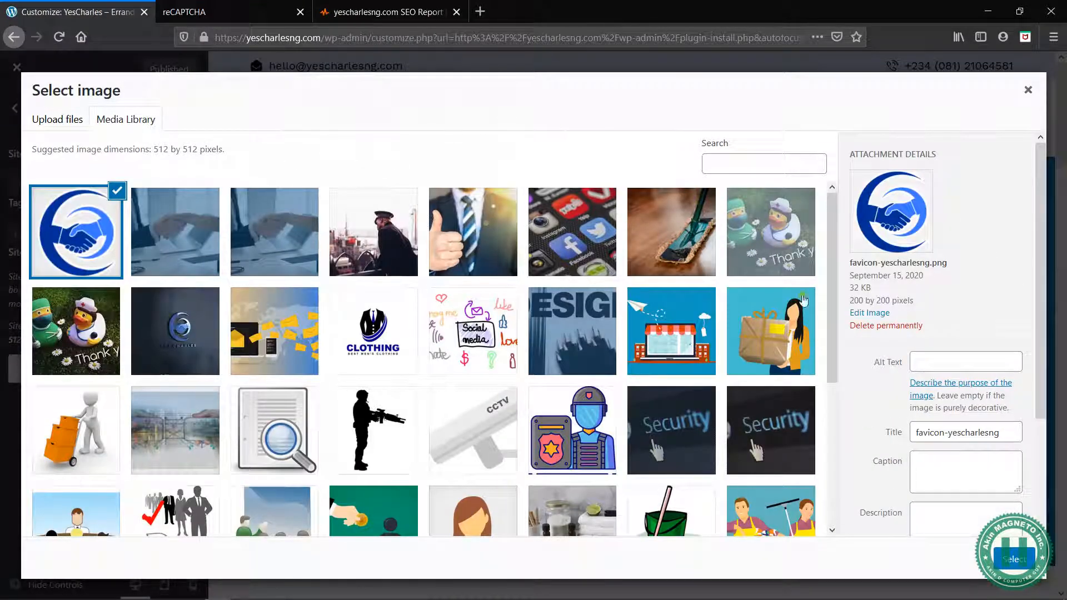
# Crop the uploaded favicon image to set it as the published site icon, and return to the main customizer options
pyautogui.click(1017, 560)
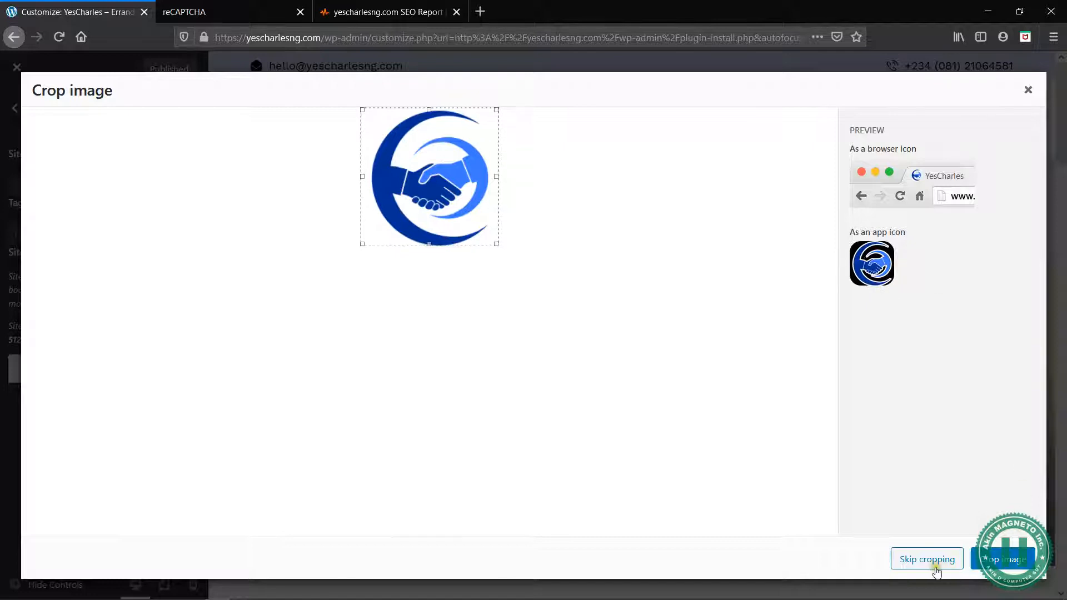
pyautogui.click(993, 560)
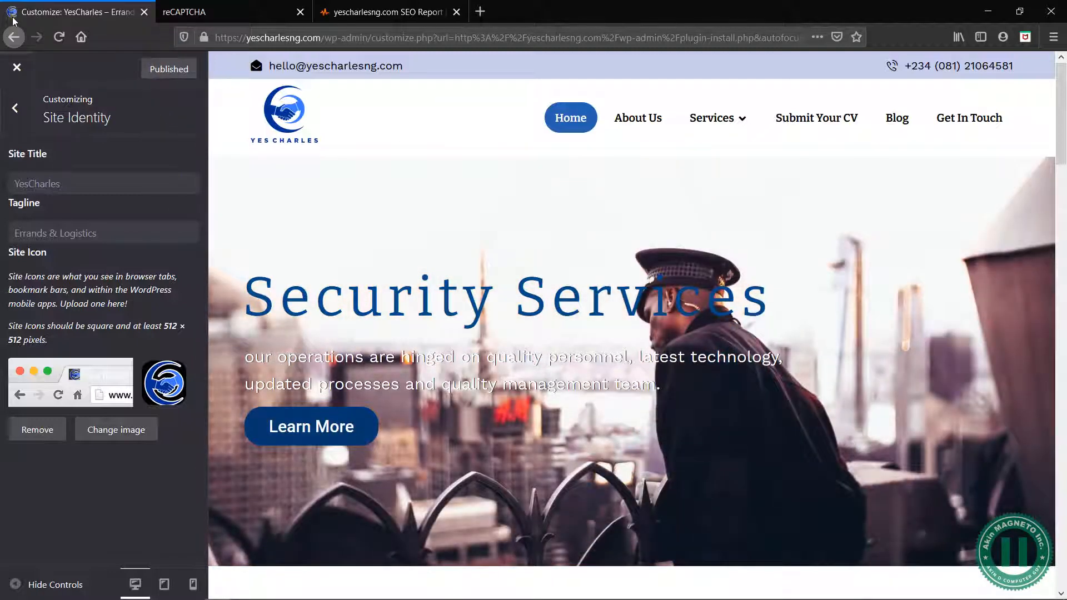
pyautogui.click(20, 106)
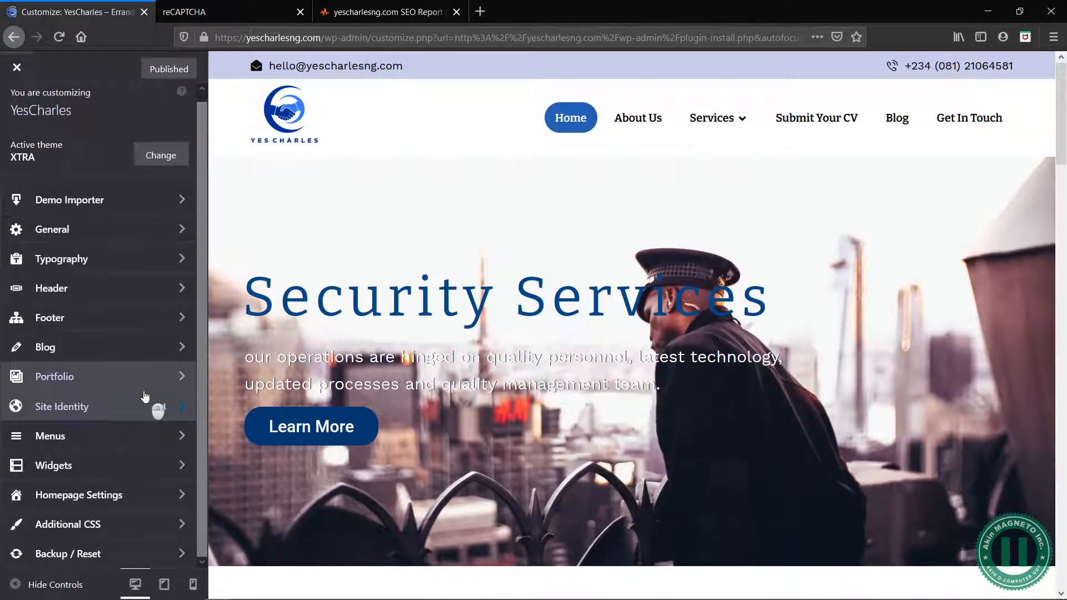
# In the SEO Site Checkup report, recheck the Favicon Test and Google Analytics Test and return to the score heading
pyautogui.click(400, 7)
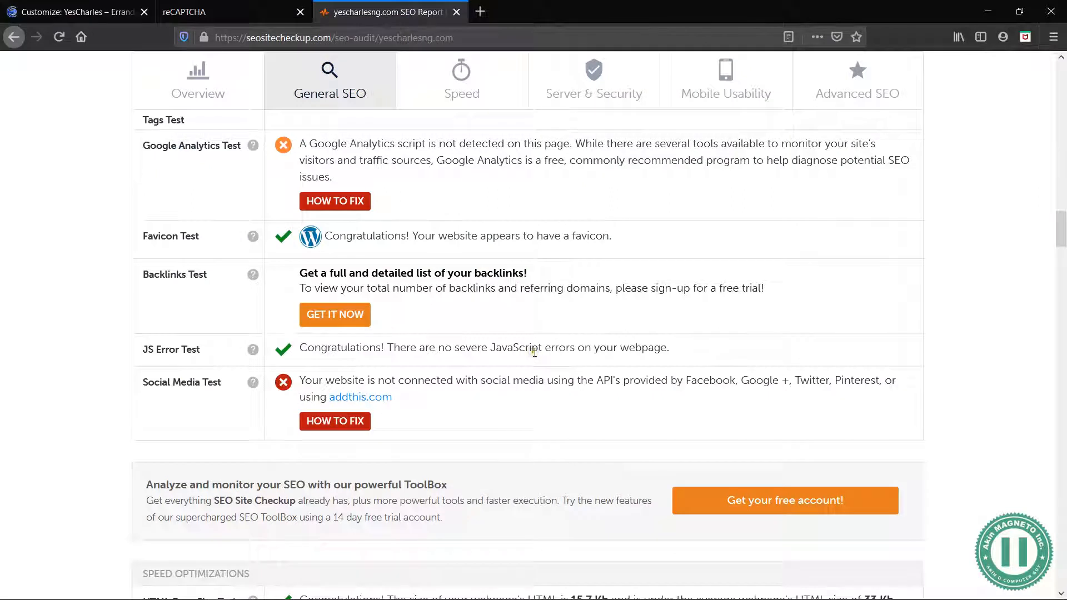
pyautogui.moveTo(373, 235); pyautogui.dragTo(420, 232)
pyautogui.click(414, 231)
pyautogui.scroll(3, 416, 245)
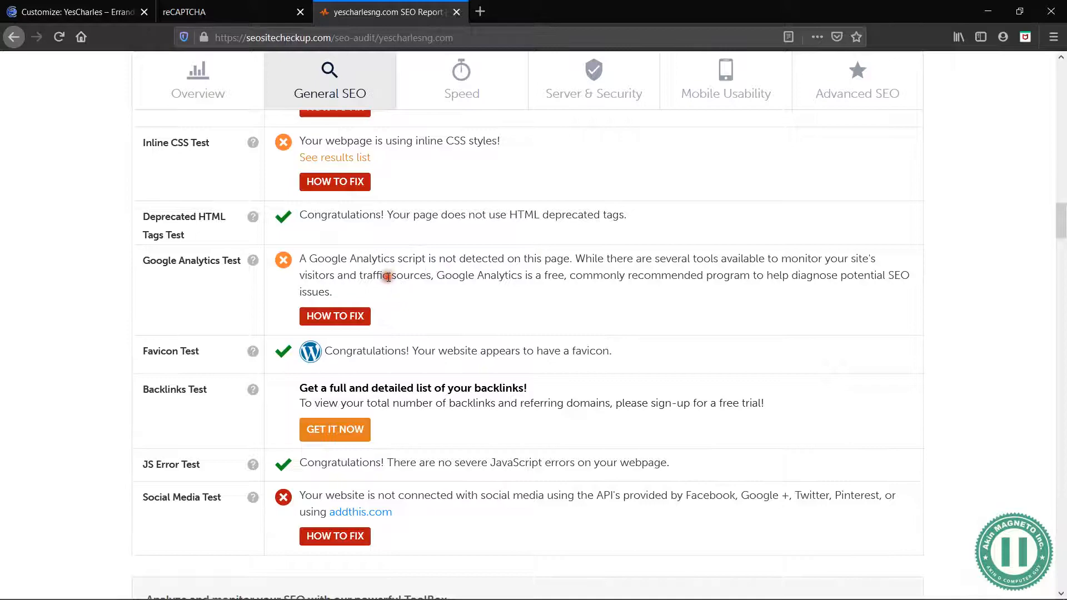
pyautogui.moveTo(339, 292); pyautogui.dragTo(301, 259)
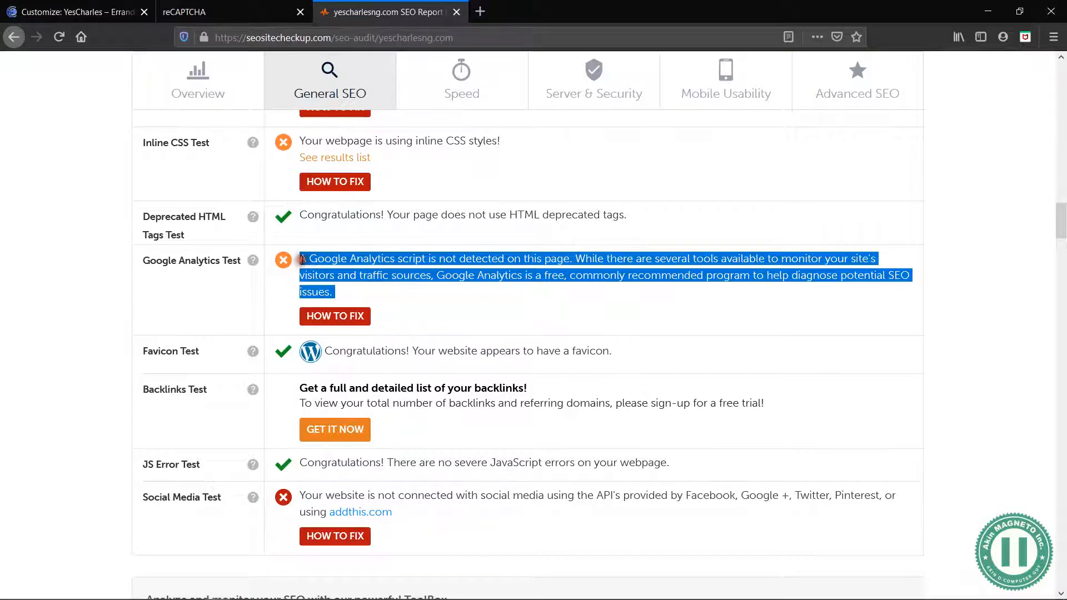
pyautogui.scroll(15, 419, 209)
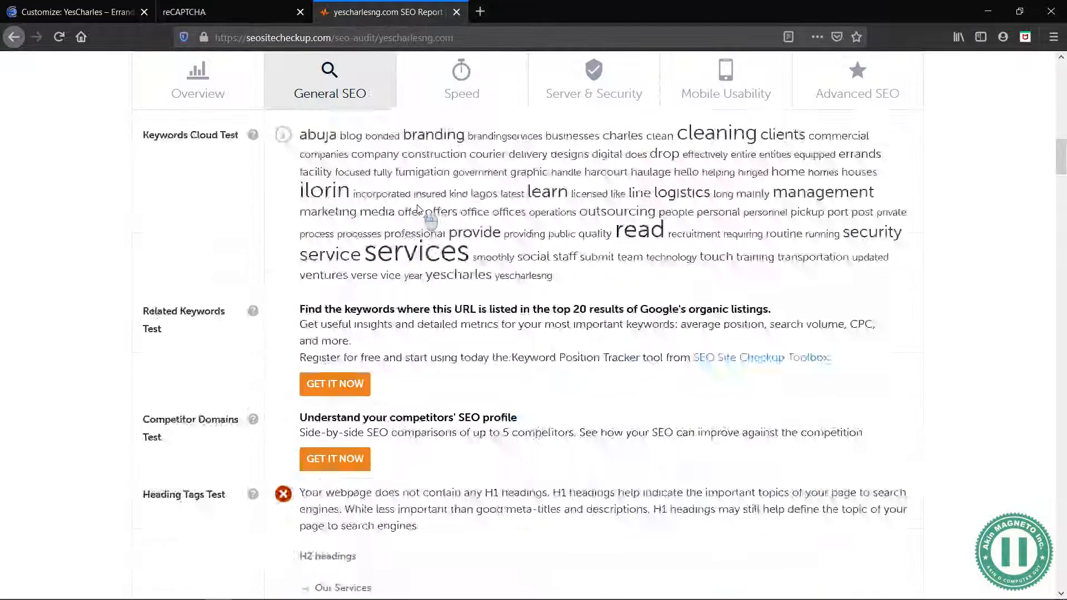
pyautogui.scroll(15, 418, 209)
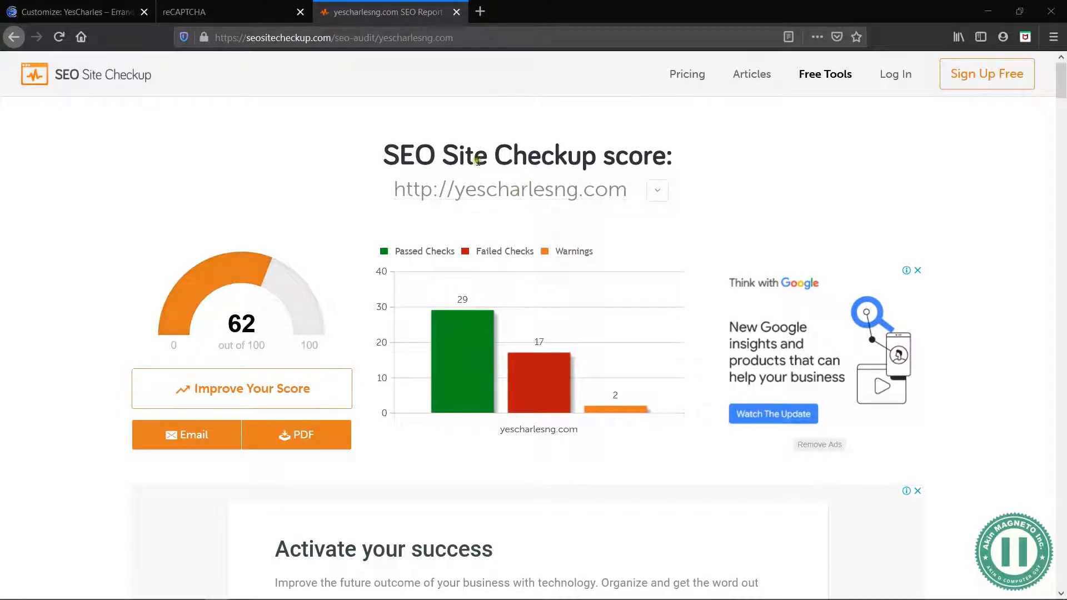
pyautogui.moveTo(457, 163); pyautogui.dragTo(564, 163)
pyautogui.click(564, 163)
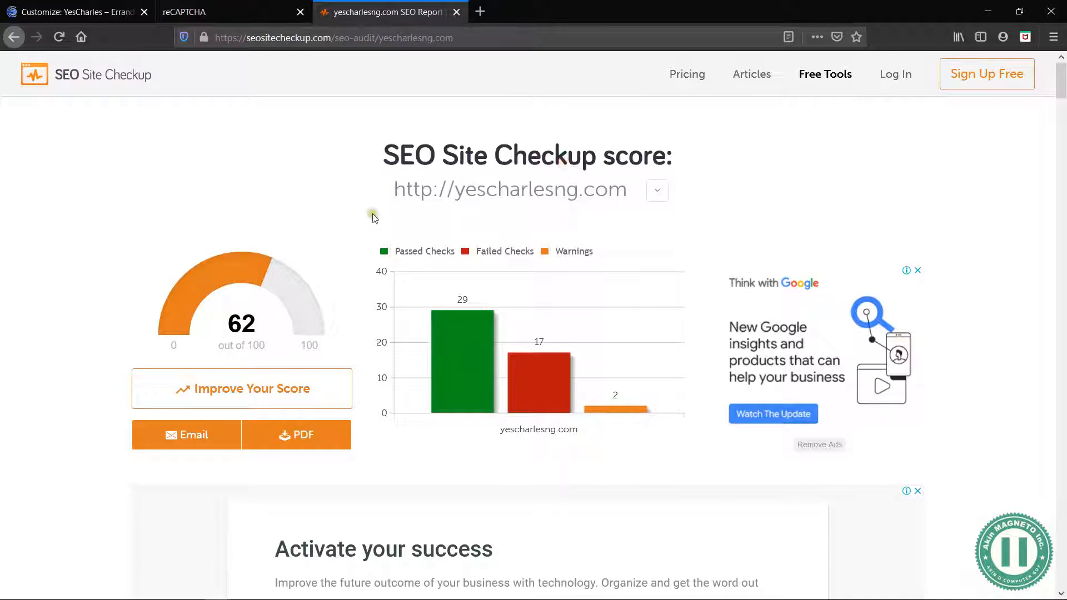
# Skim the report down to the Mobile Usability snapshot, dismissing the free-trial popup, and return to the overall score summary
pyautogui.scroll(-15, 362, 198)
pyautogui.scroll(-20, 383, 304)
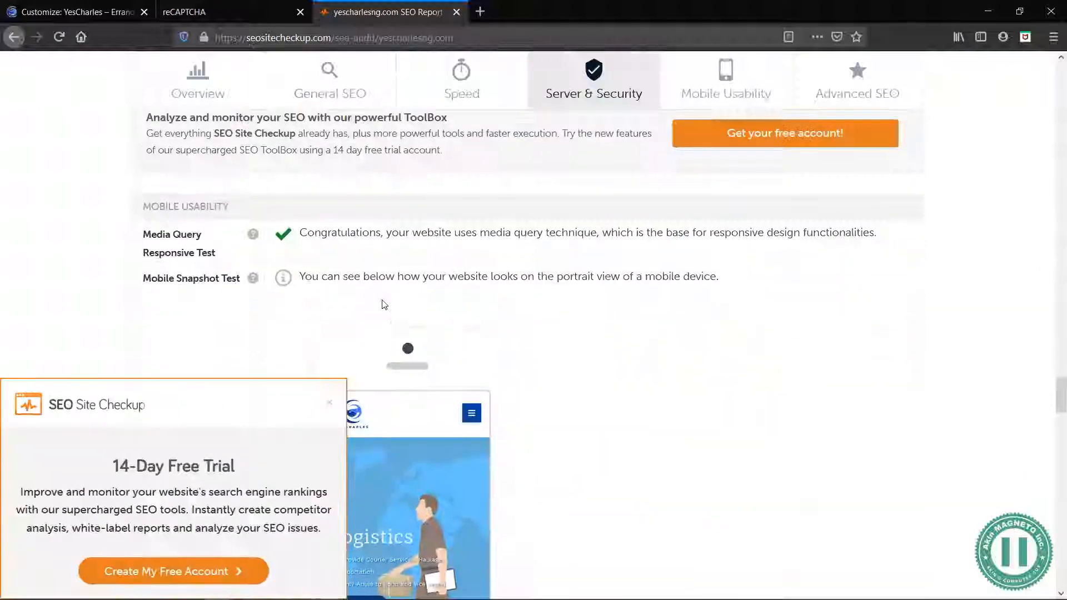
pyautogui.click(331, 404)
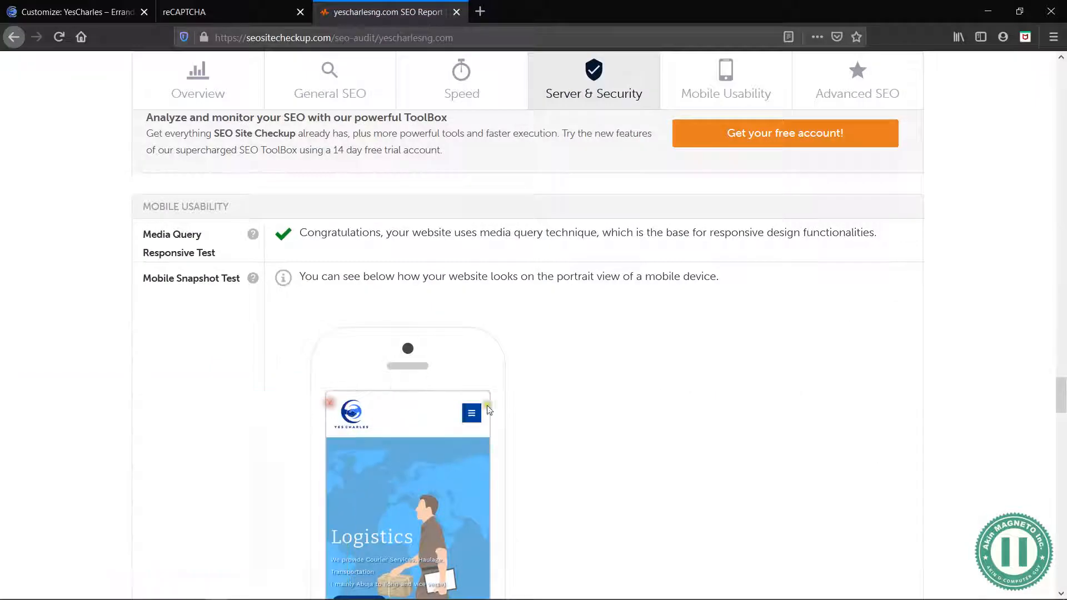
pyautogui.scroll(-5, 499, 428)
pyautogui.scroll(3, 499, 425)
pyautogui.scroll(15, 498, 426)
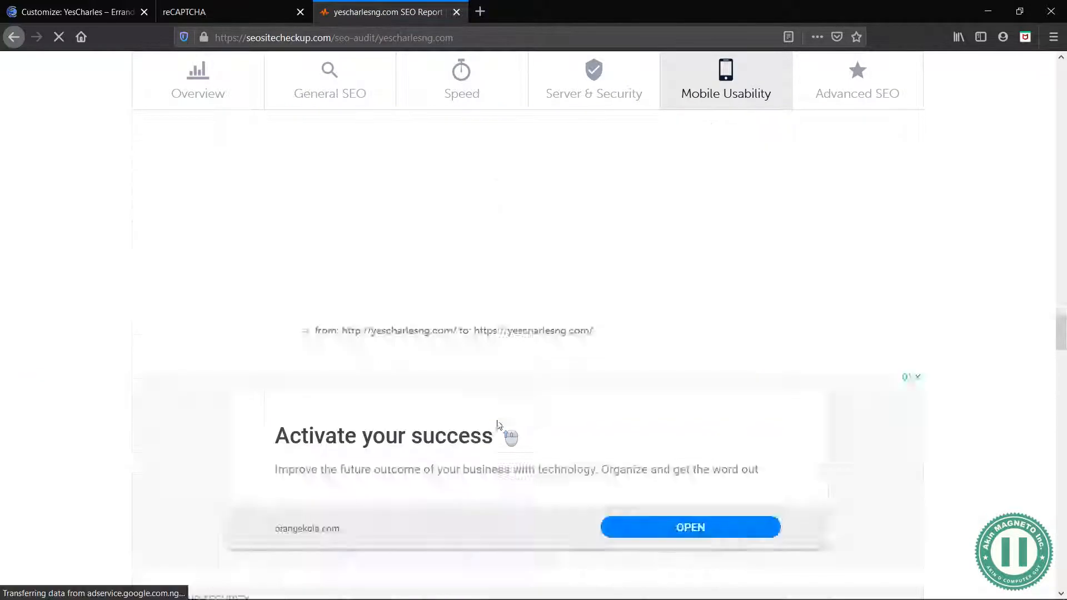
pyautogui.scroll(15, 498, 425)
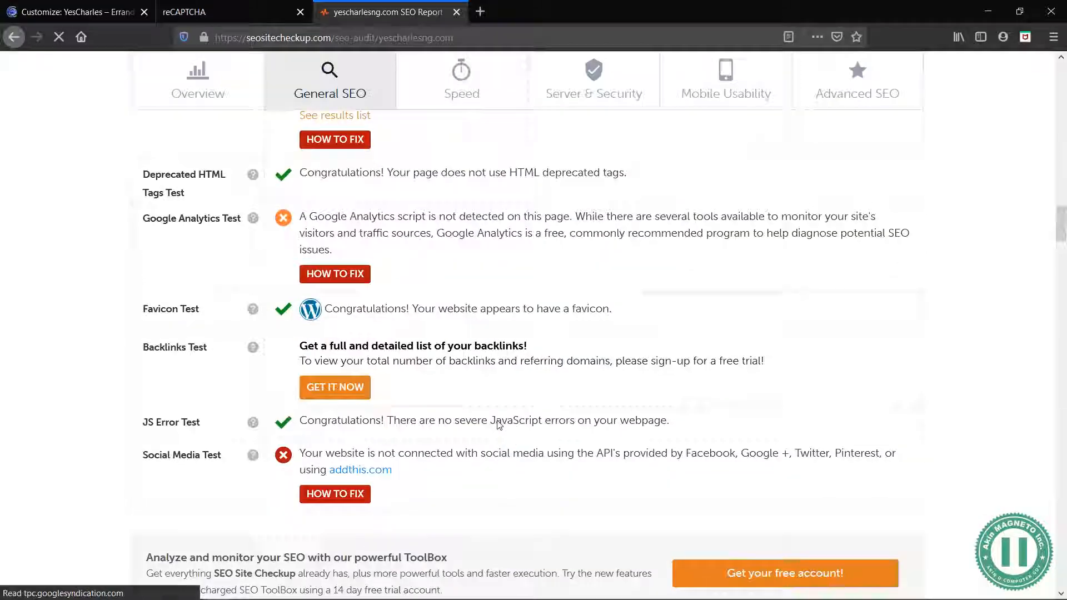
pyautogui.scroll(5, 563, 243)
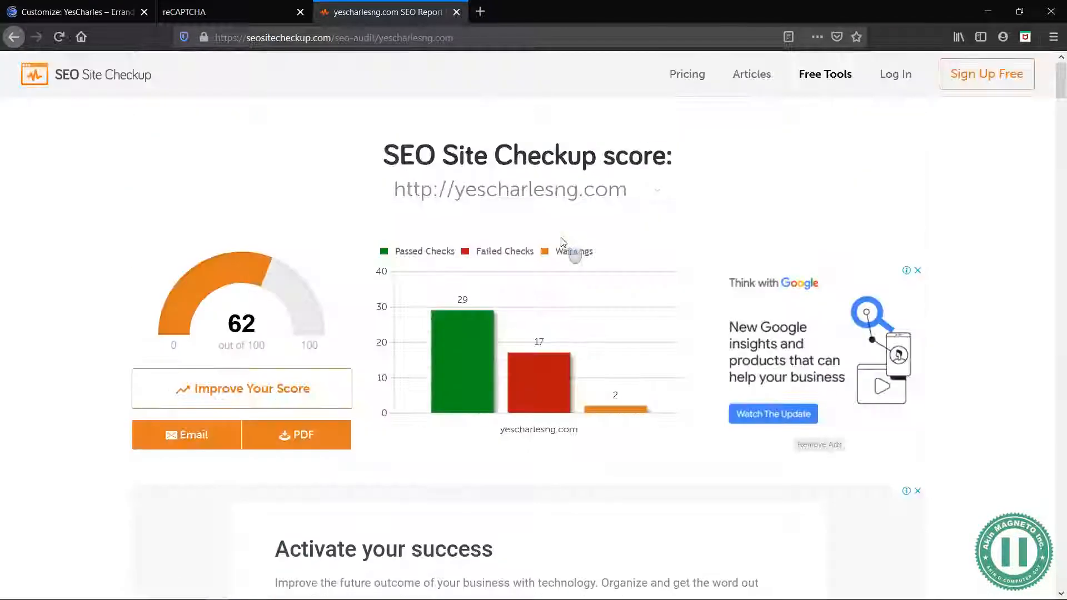
pyautogui.moveTo(515, 161); pyautogui.dragTo(419, 161)
pyautogui.click(401, 160)
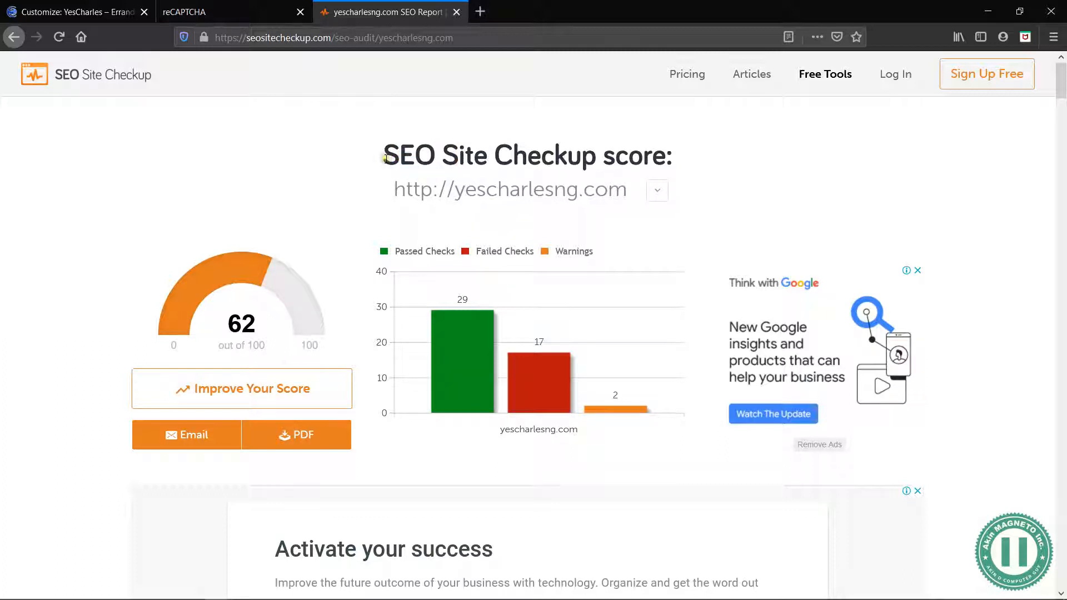